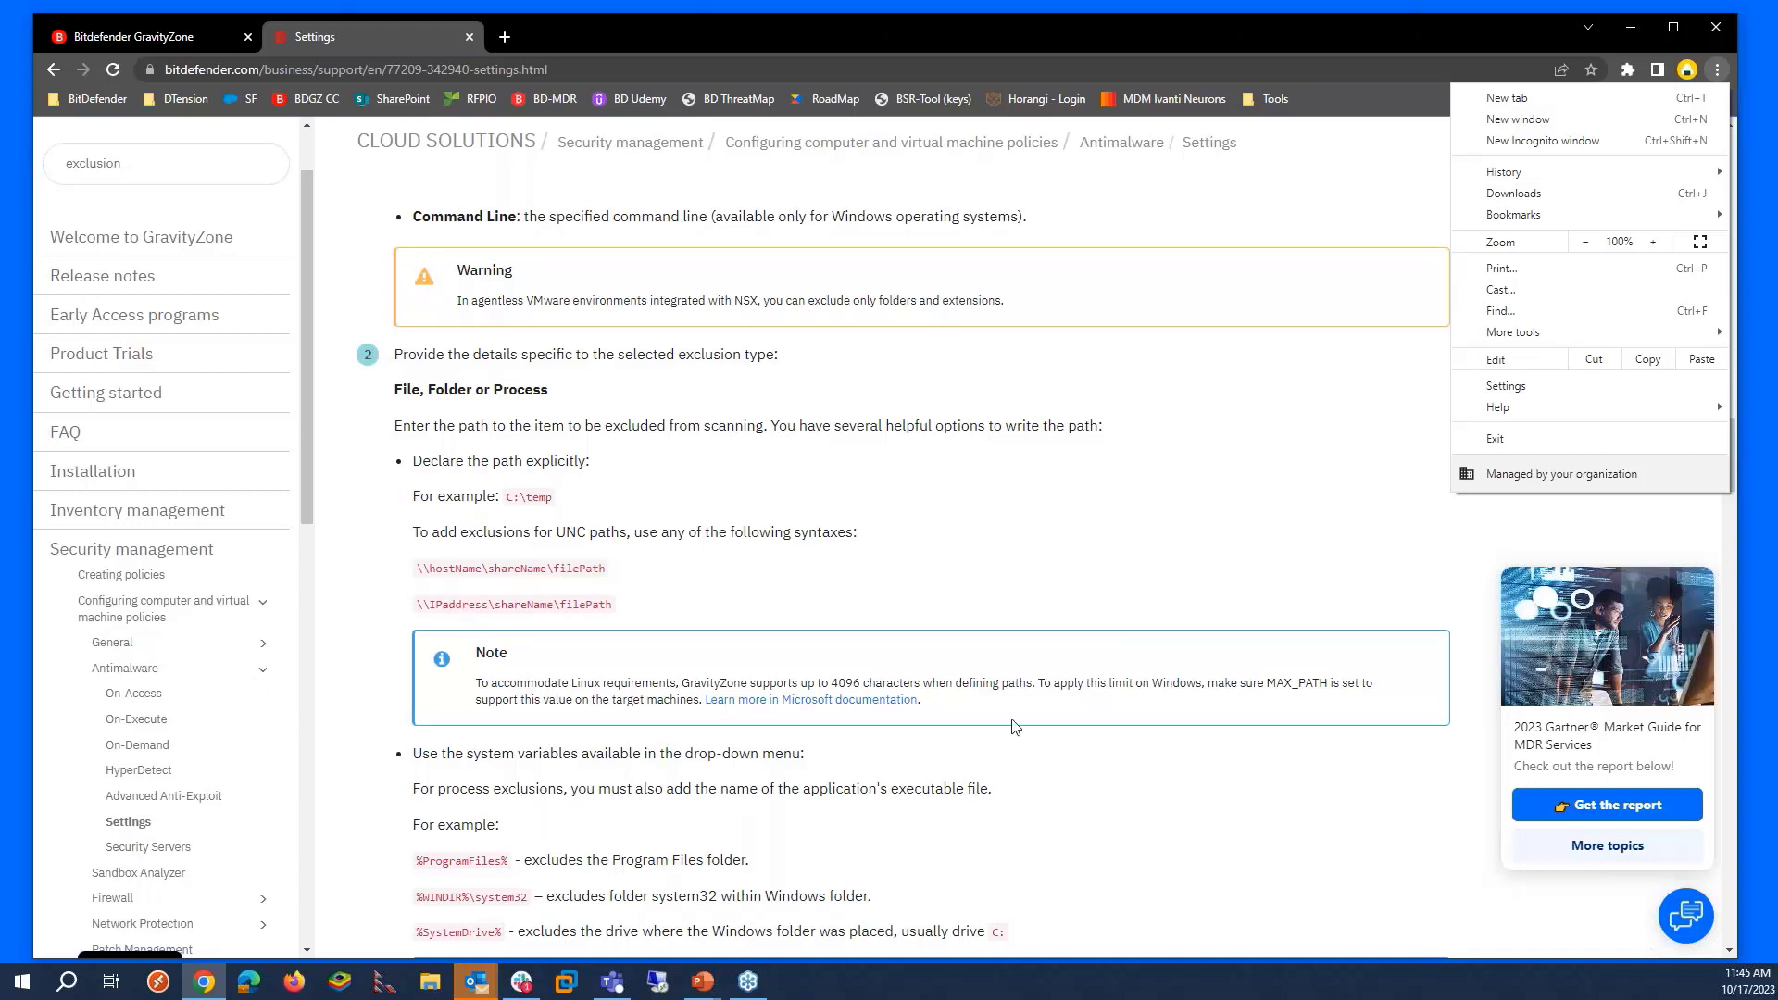
- Review the documentation on adding exclusion rules, covering exclusion types, path syntax, system variables, wildcards, extensions and scanning modules
{"action": "left_click", "coordinate": [1281, 452]}
{"action": "scroll", "coordinate": [848, 470], "scroll_direction": "up", "scroll_amount": 3}
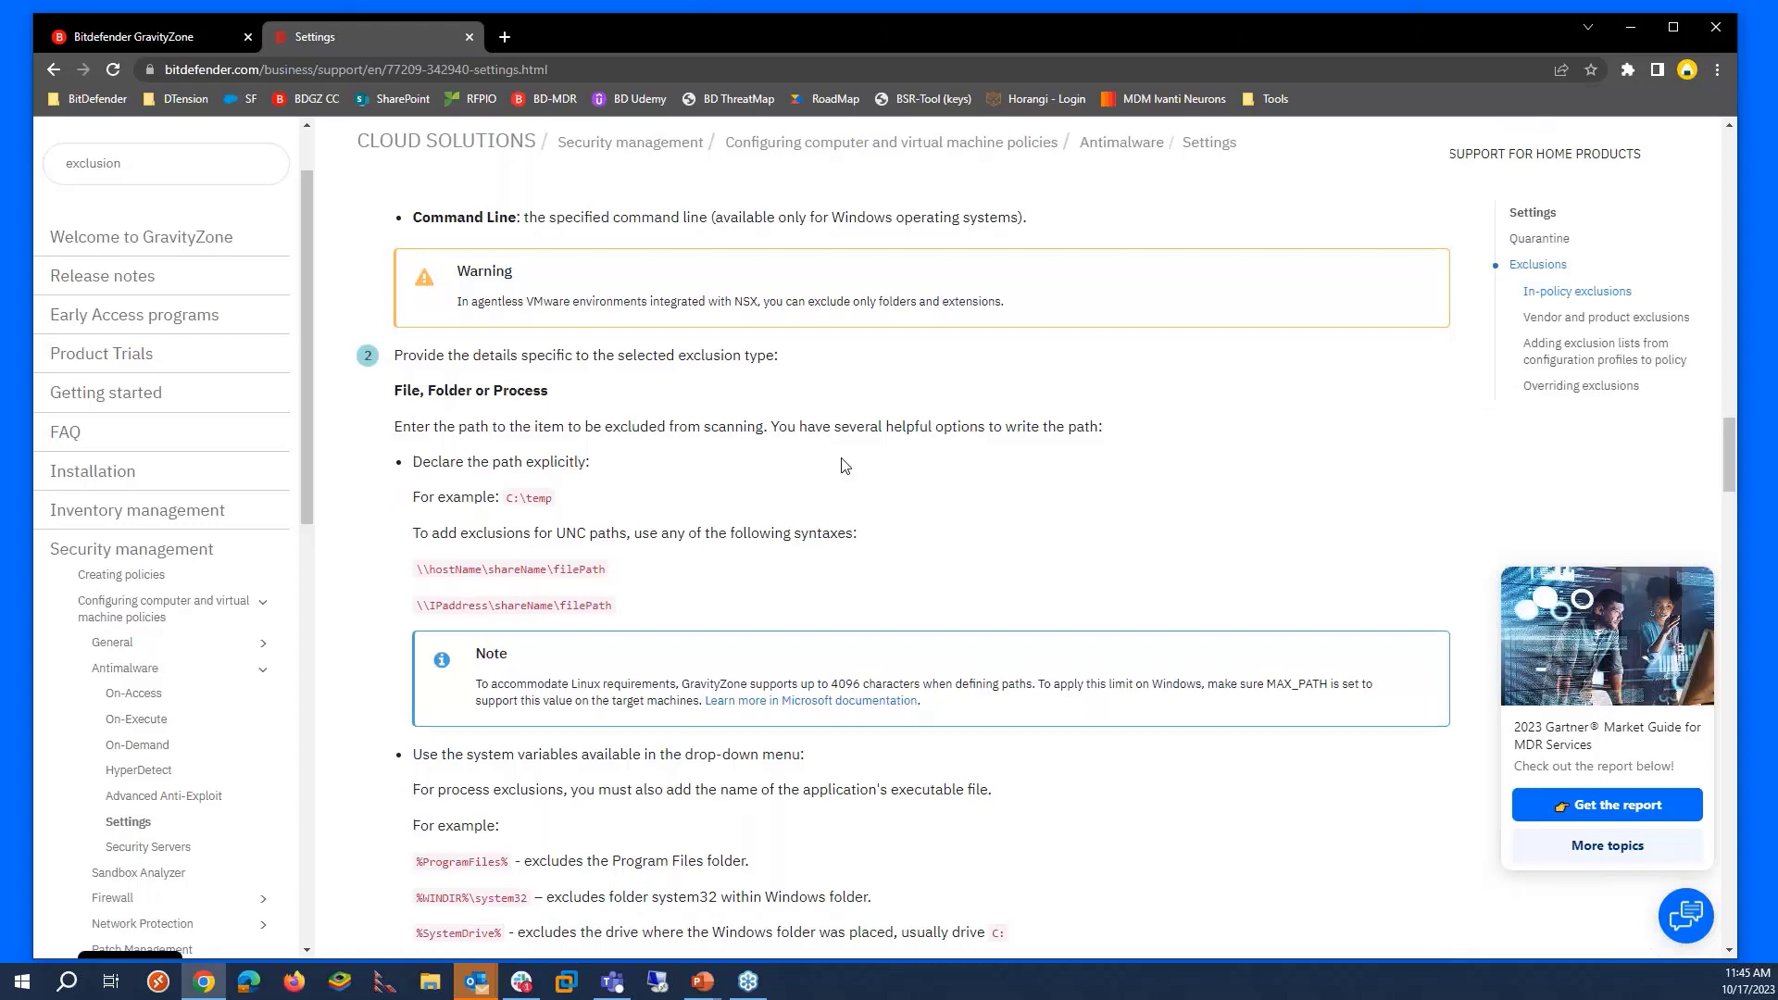
{"action": "scroll", "coordinate": [850, 459], "scroll_direction": "up", "scroll_amount": 4}
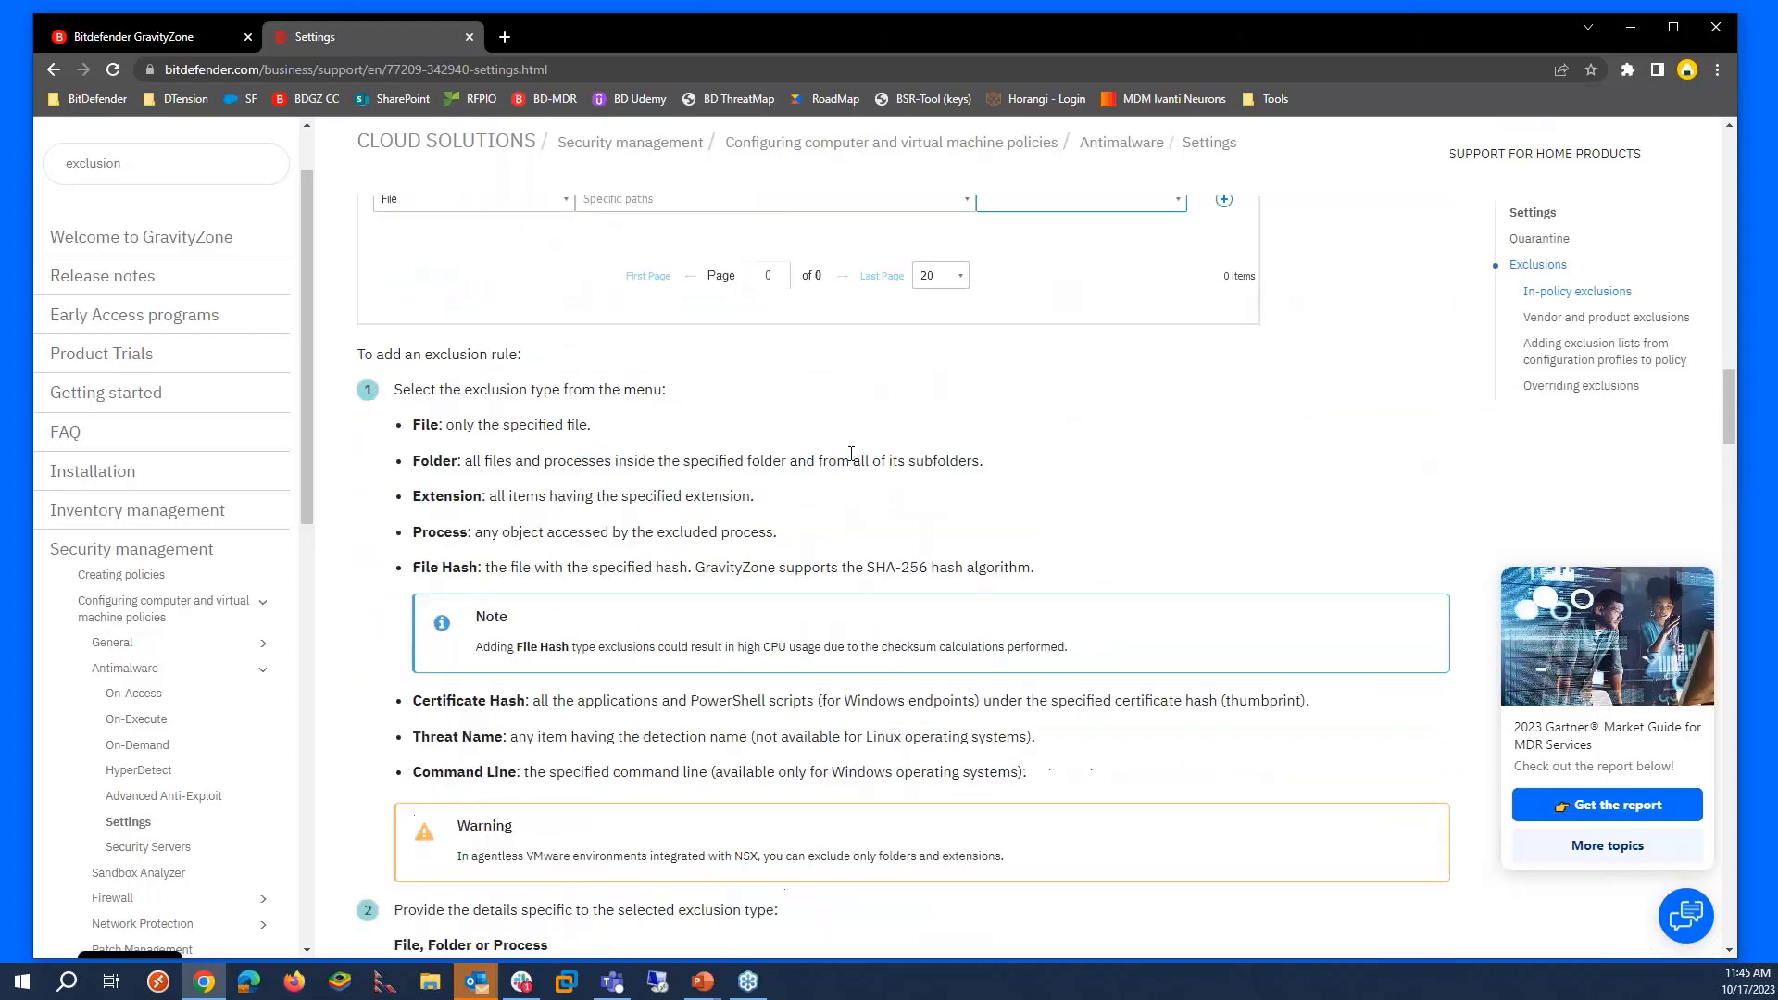
{"action": "scroll", "coordinate": [850, 458], "scroll_direction": "up", "scroll_amount": 2}
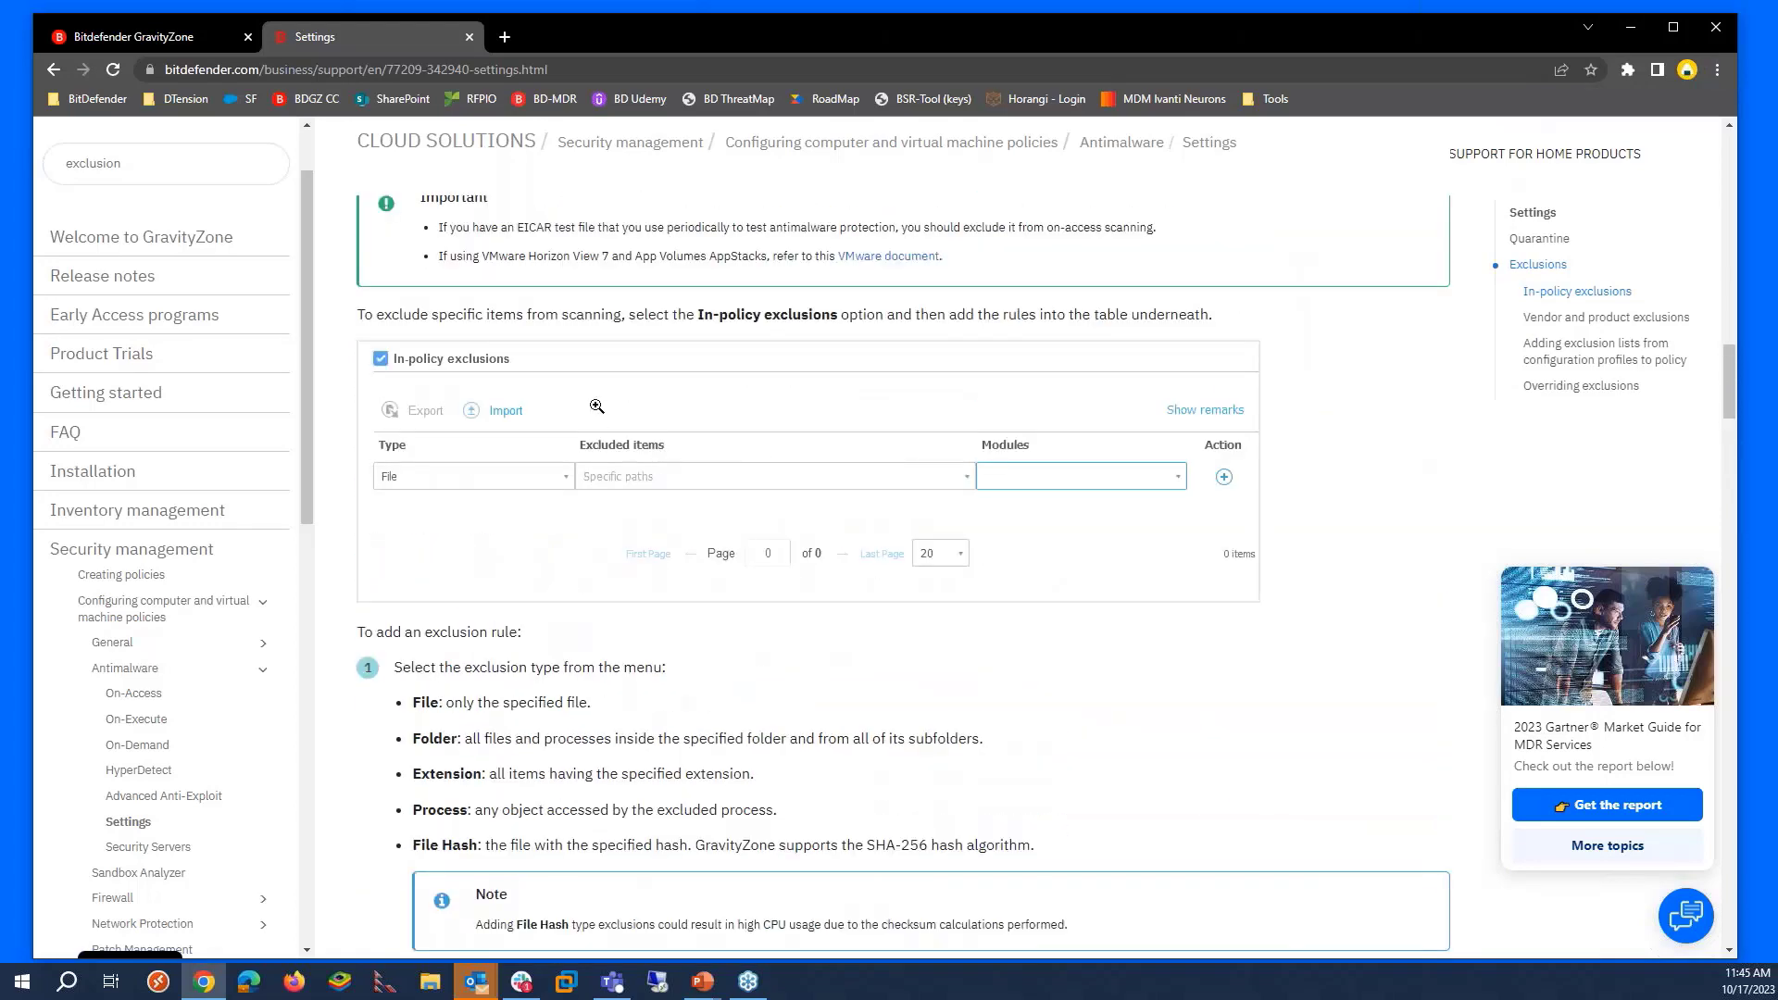
{"action": "scroll", "coordinate": [599, 424], "scroll_direction": "up", "scroll_amount": 1}
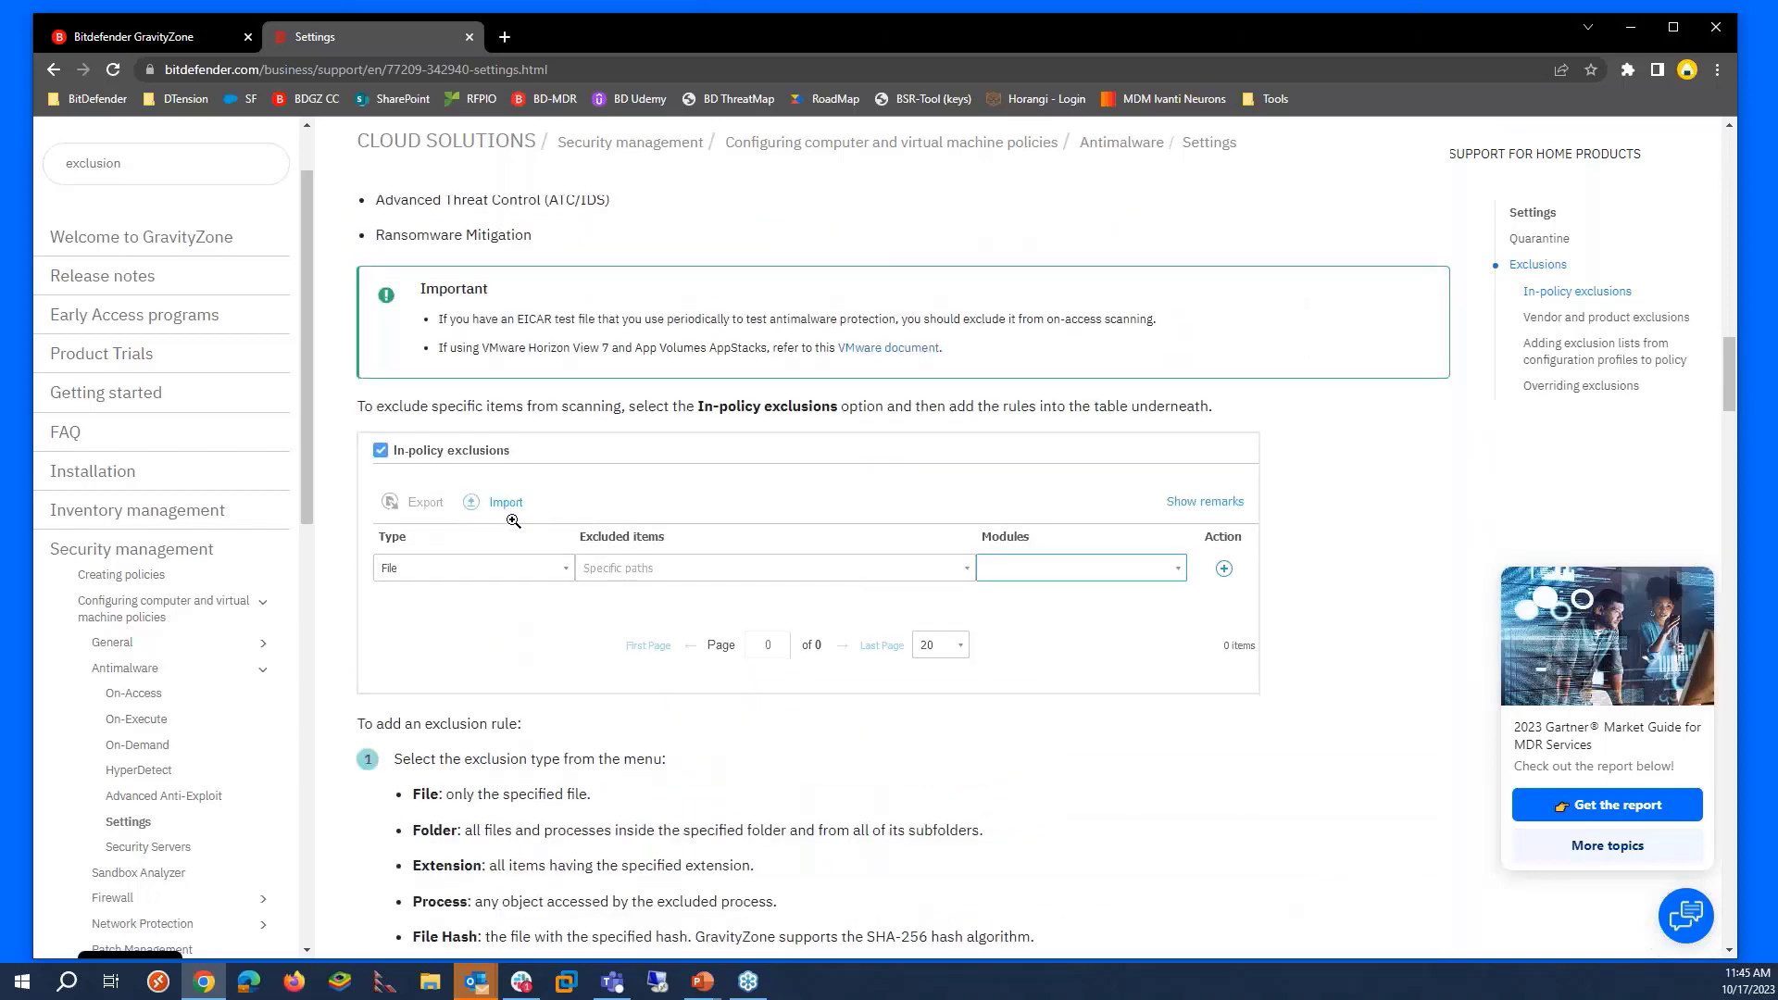
{"action": "scroll", "coordinate": [621, 608], "scroll_direction": "down", "scroll_amount": 7}
{"action": "scroll", "coordinate": [620, 608], "scroll_direction": "down", "scroll_amount": 4}
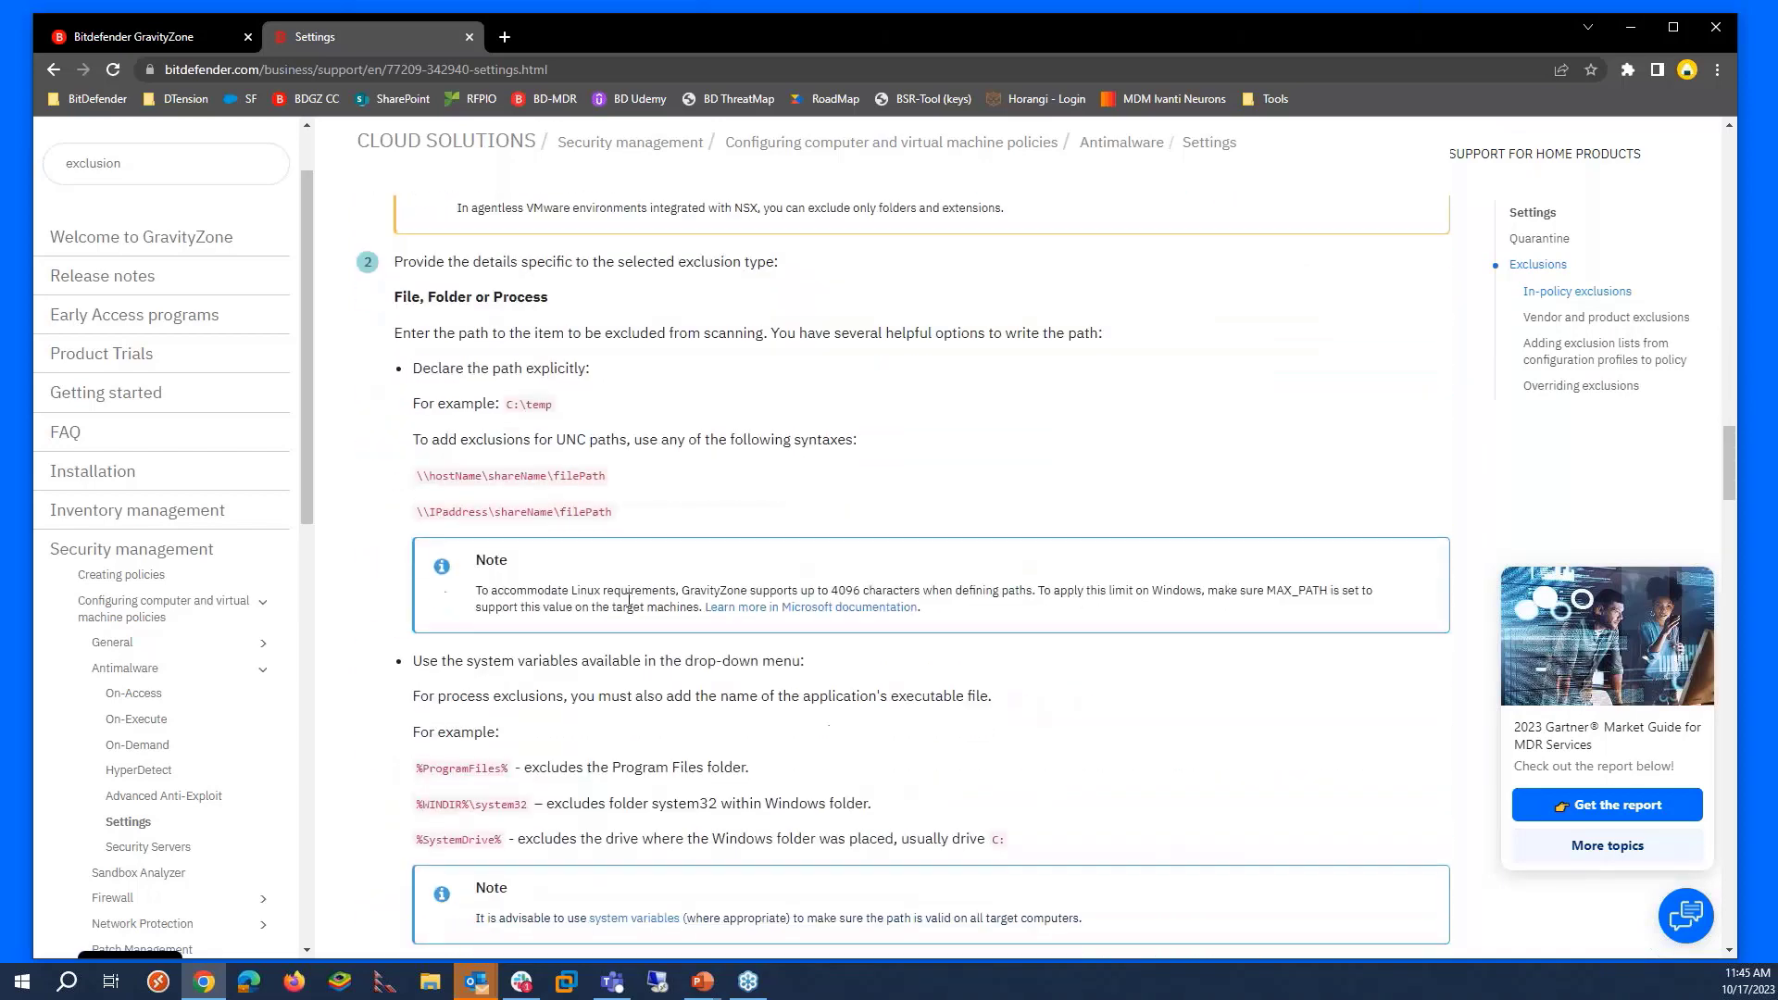
{"action": "scroll", "coordinate": [625, 519], "scroll_direction": "up", "scroll_amount": 2}
{"action": "scroll", "coordinate": [625, 508], "scroll_direction": "down", "scroll_amount": 12}
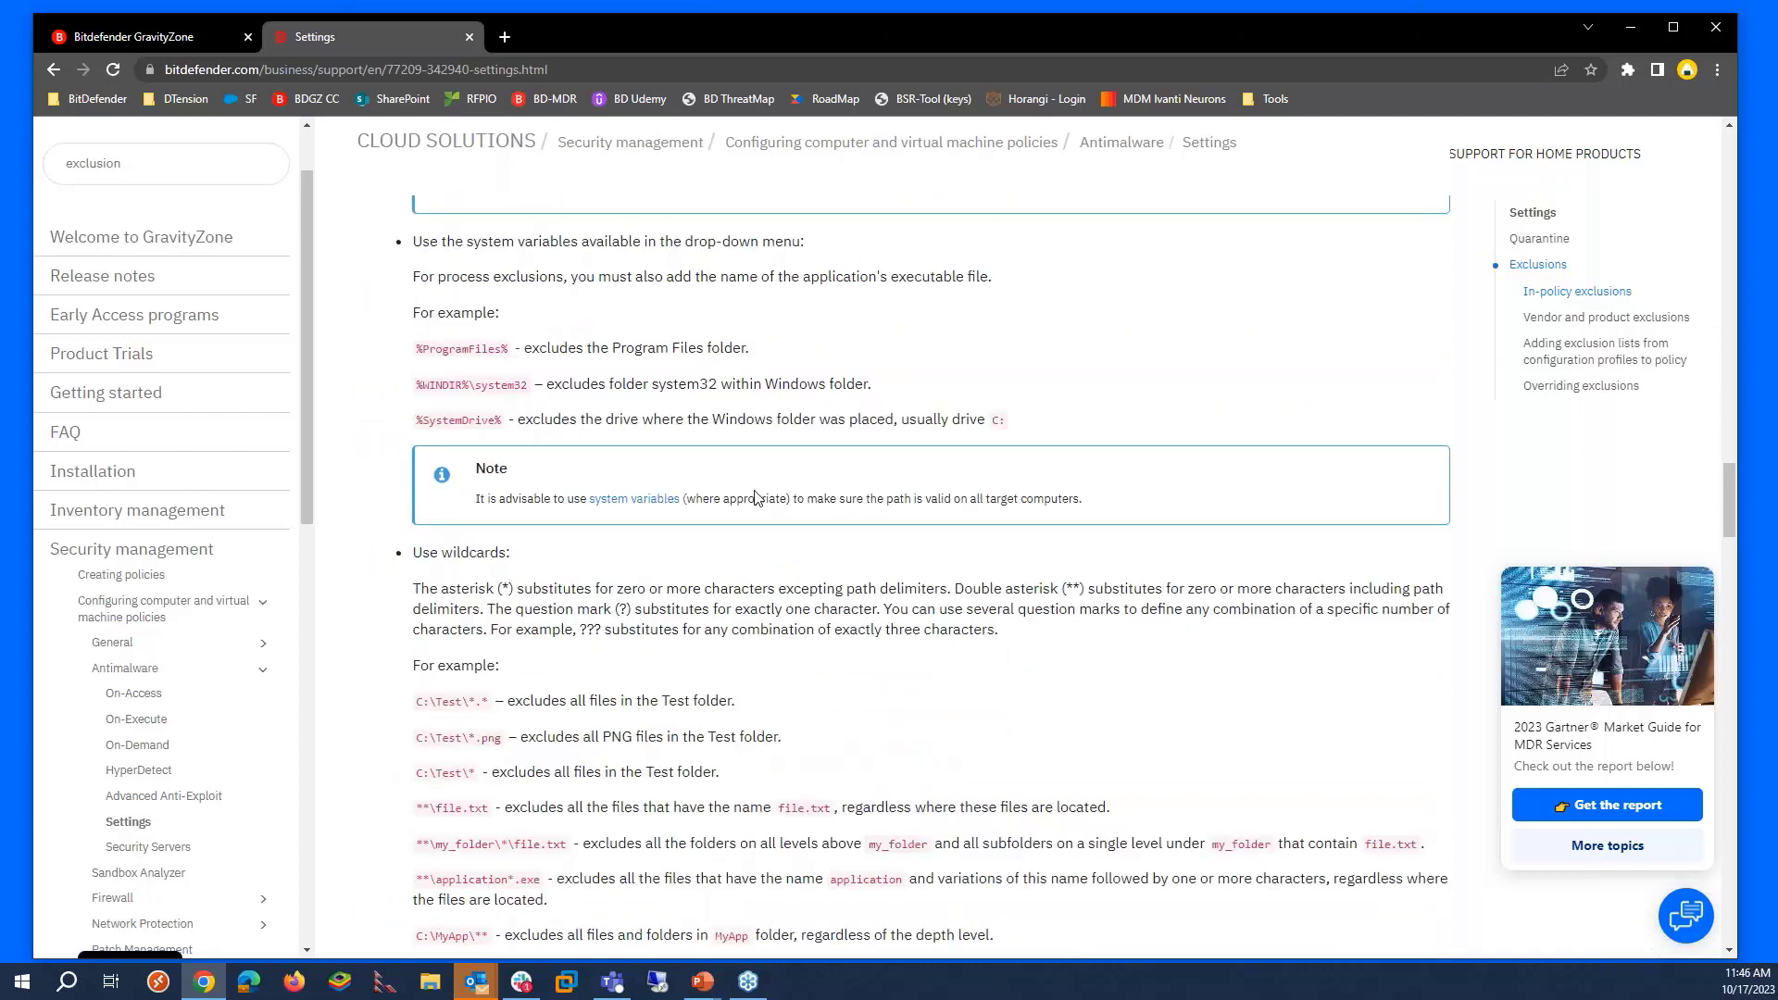
{"action": "scroll", "coordinate": [763, 464], "scroll_direction": "down", "scroll_amount": 5}
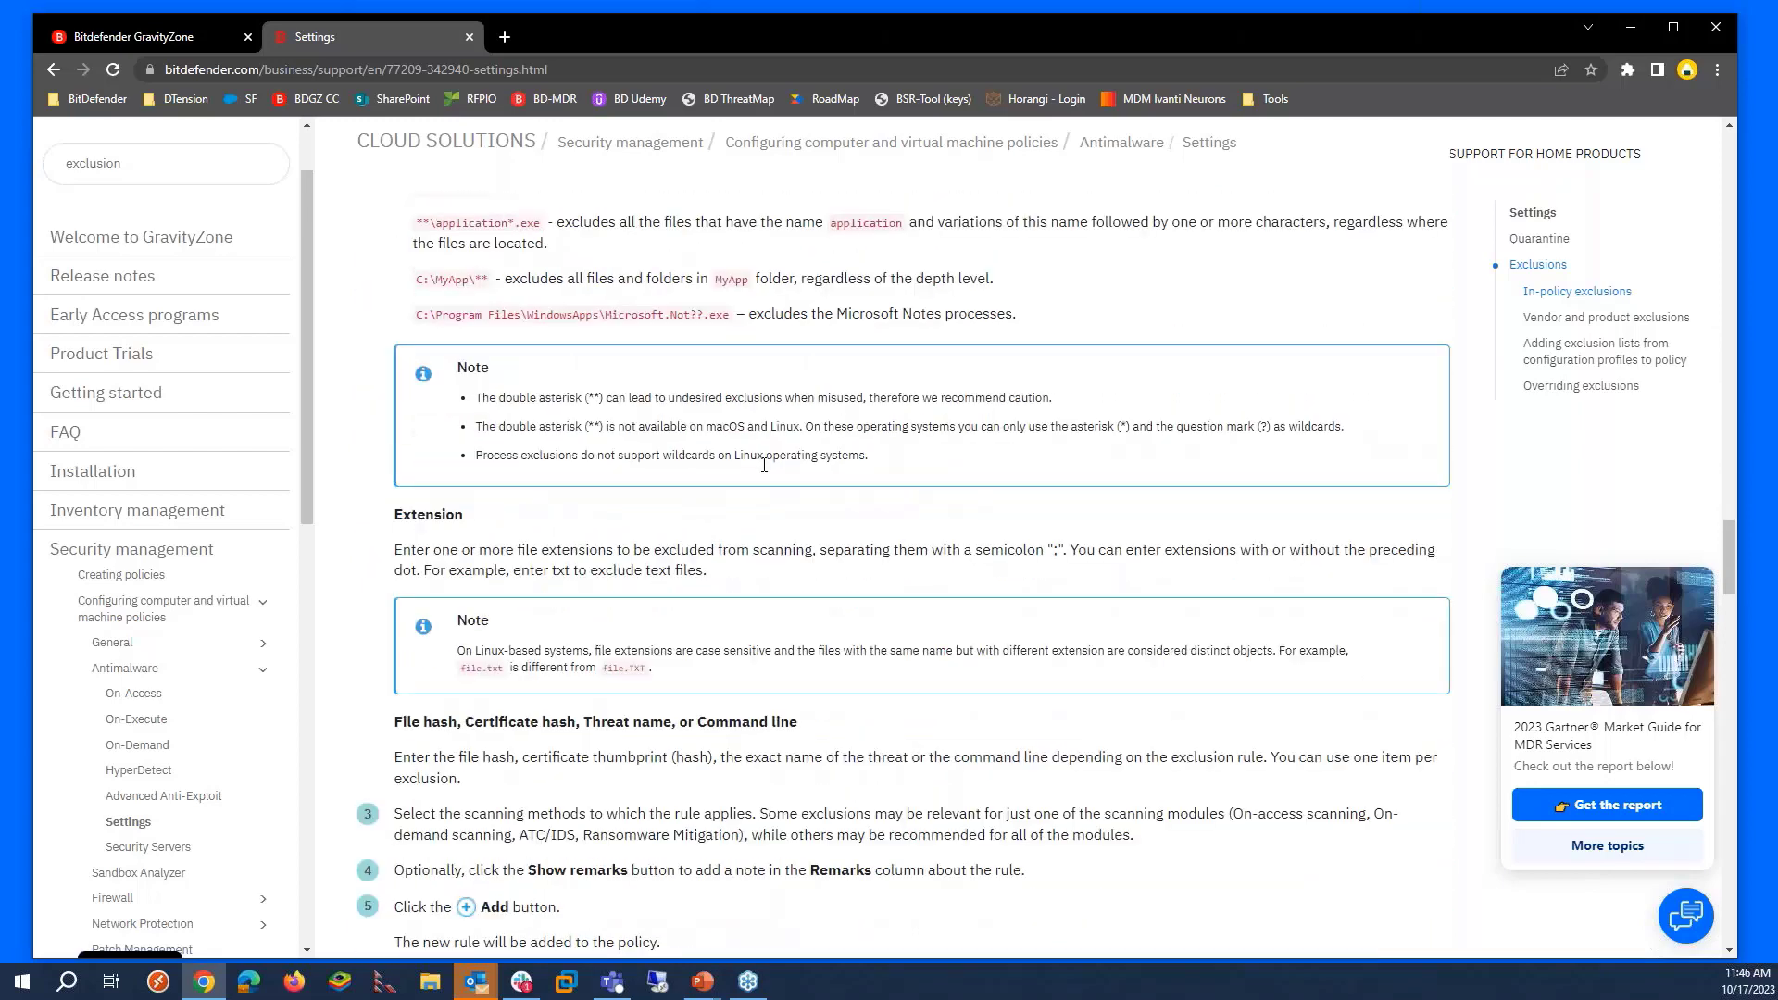
{"action": "scroll", "coordinate": [768, 469], "scroll_direction": "up", "scroll_amount": 5}
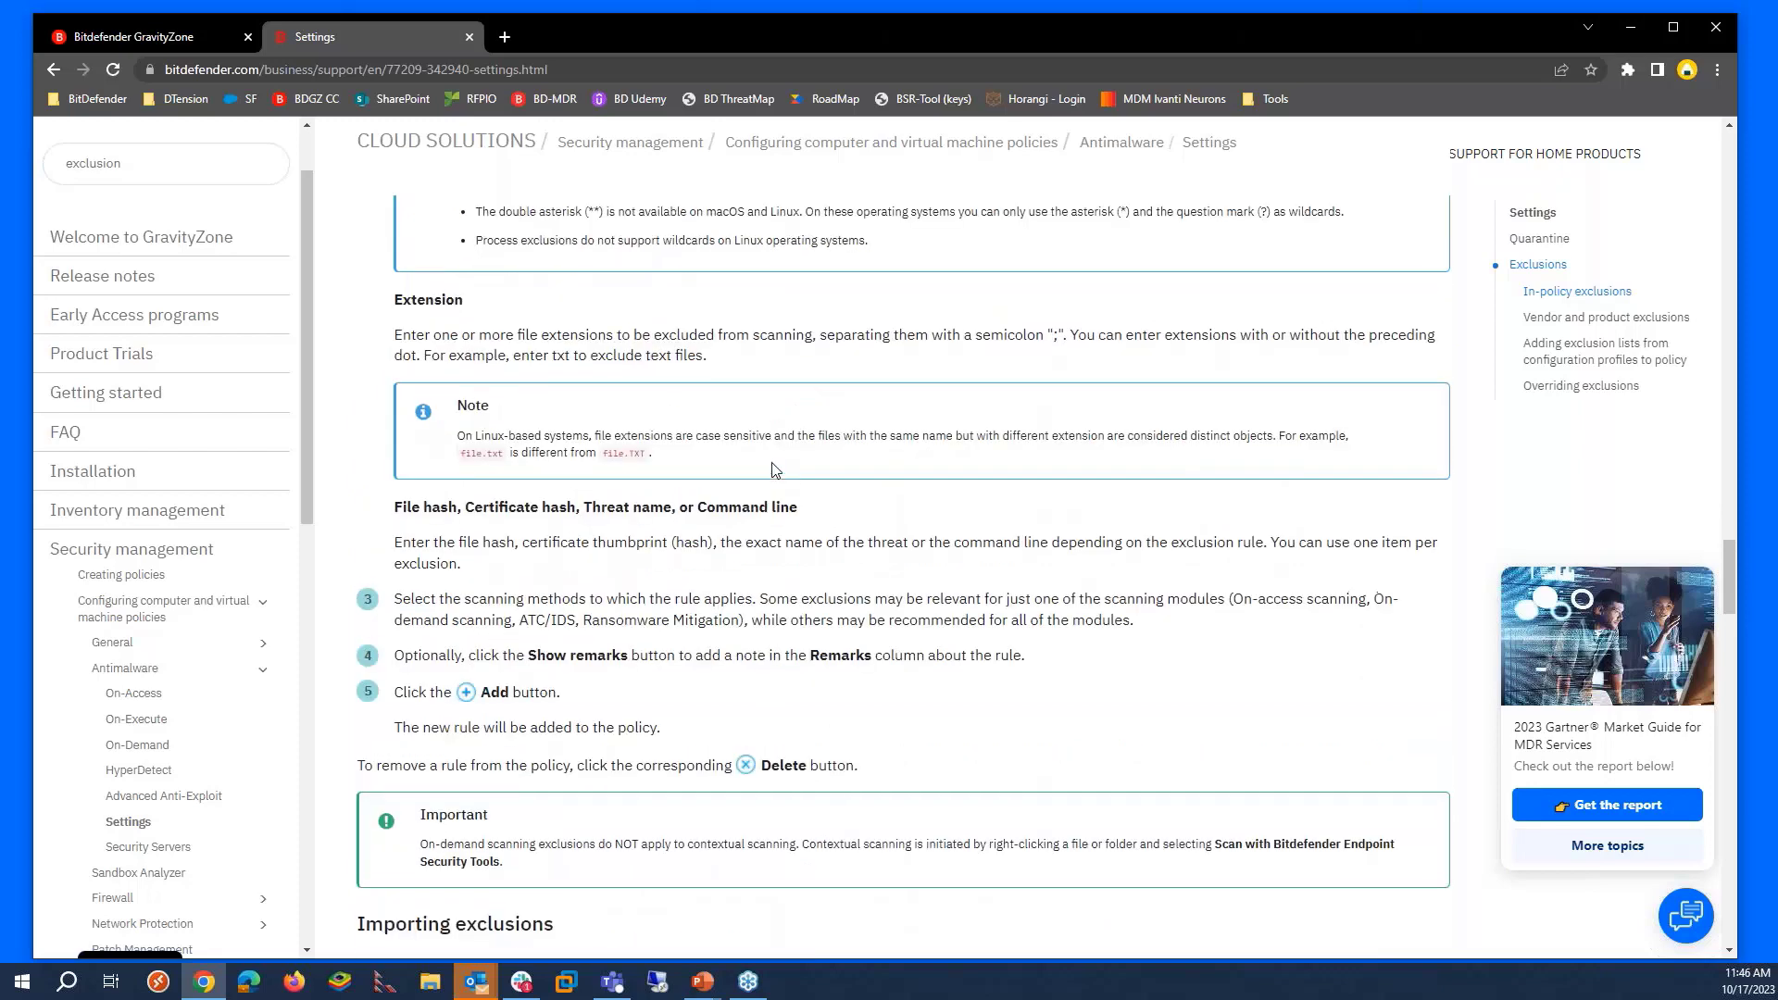
{"action": "scroll", "coordinate": [772, 470], "scroll_direction": "up", "scroll_amount": 5}
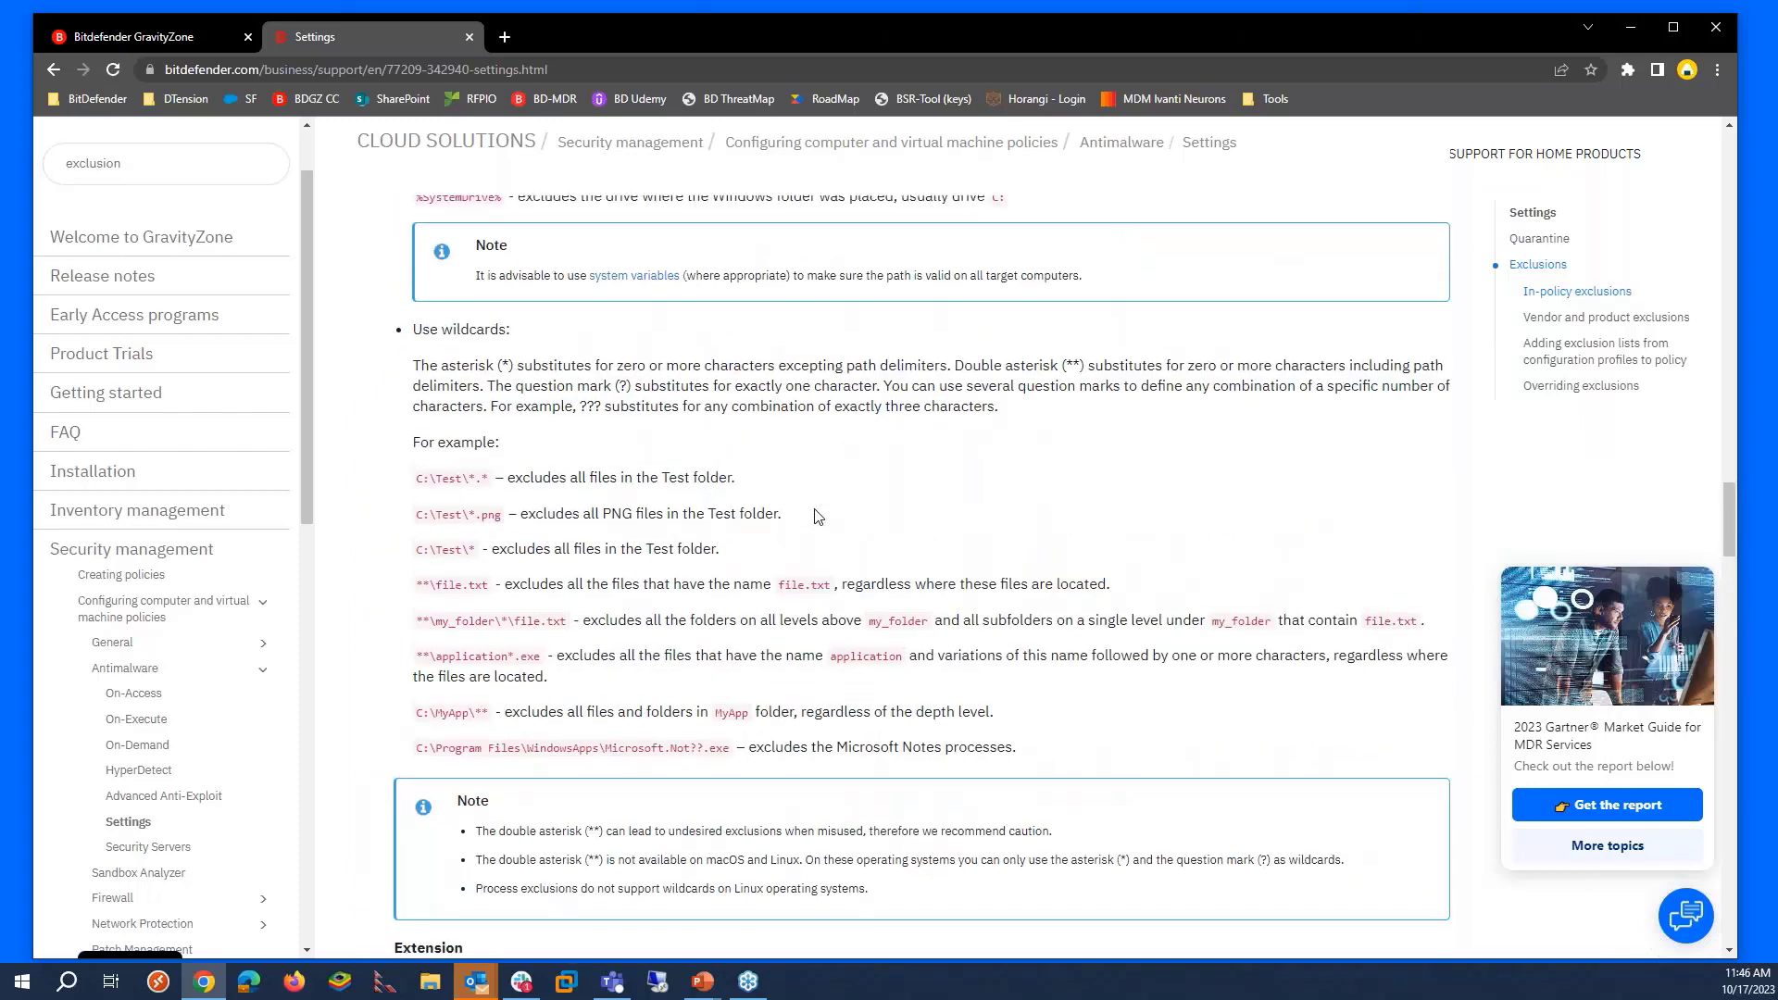
{"action": "scroll", "coordinate": [477, 478], "scroll_direction": "up", "scroll_amount": 1}
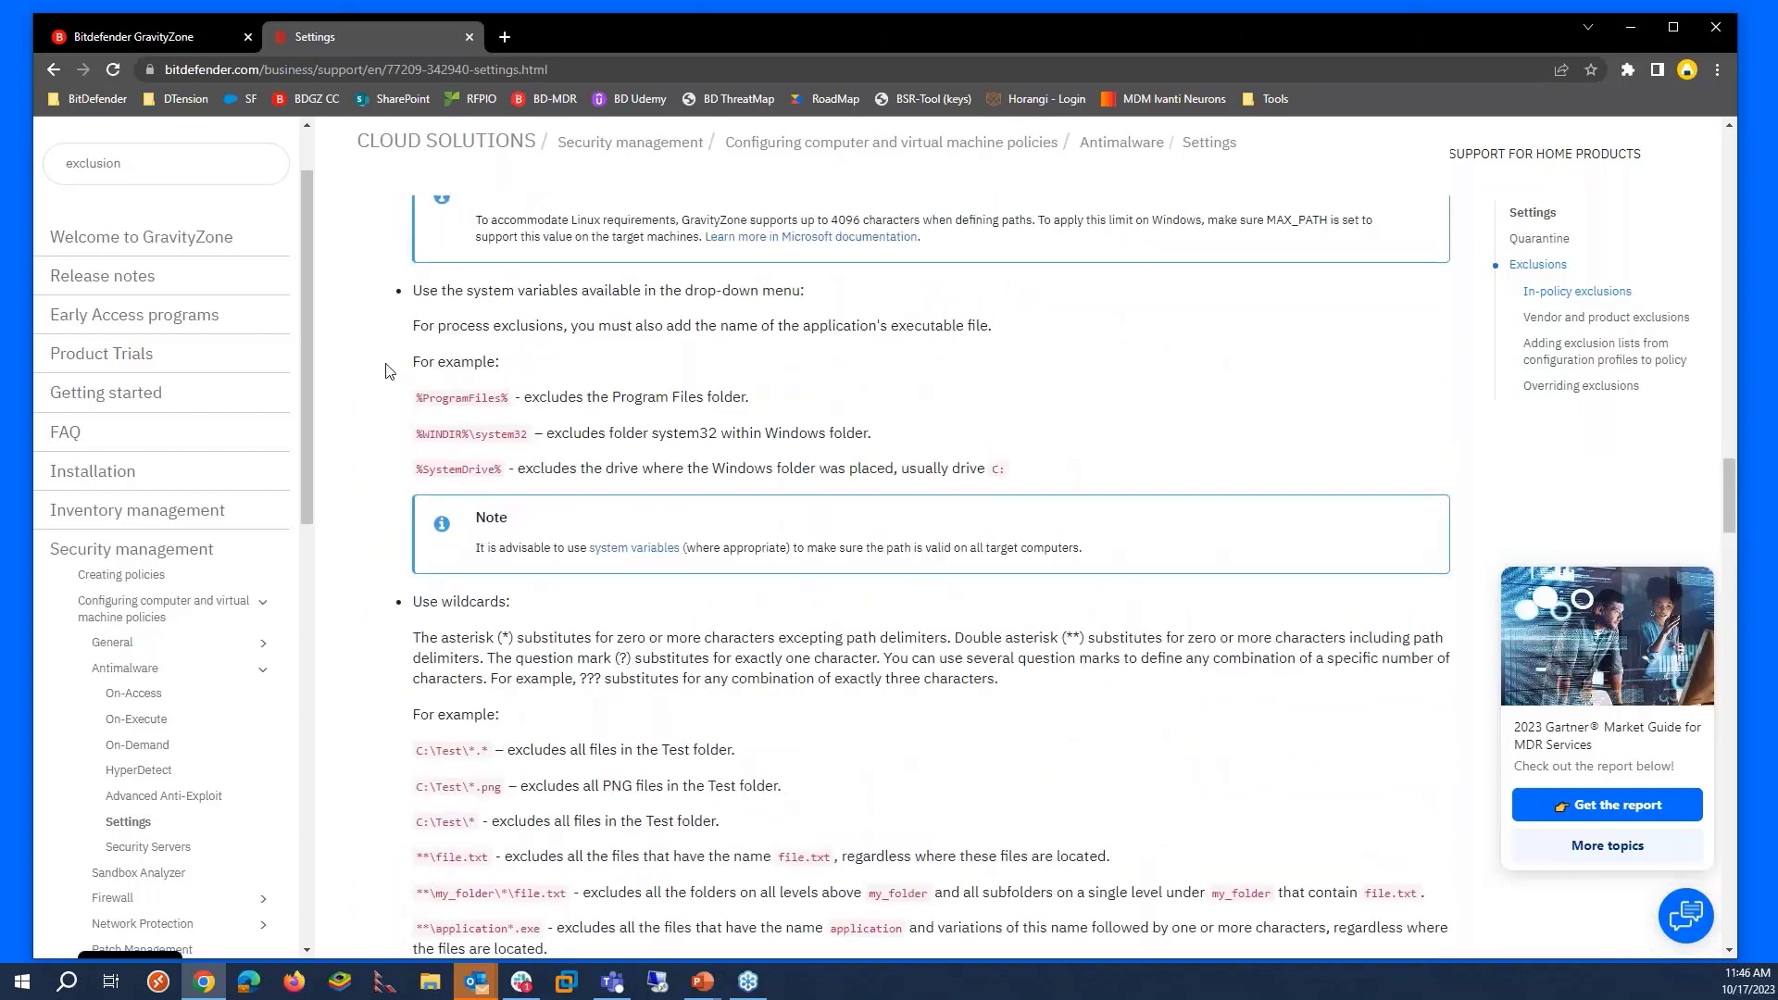
- Examine the documentation's system variable and wildcard examples for file, folder and process exclusions, highlighting the example passage
{"action": "left_click_drag", "start_coordinate": [410, 361], "coordinate": [1013, 820]}
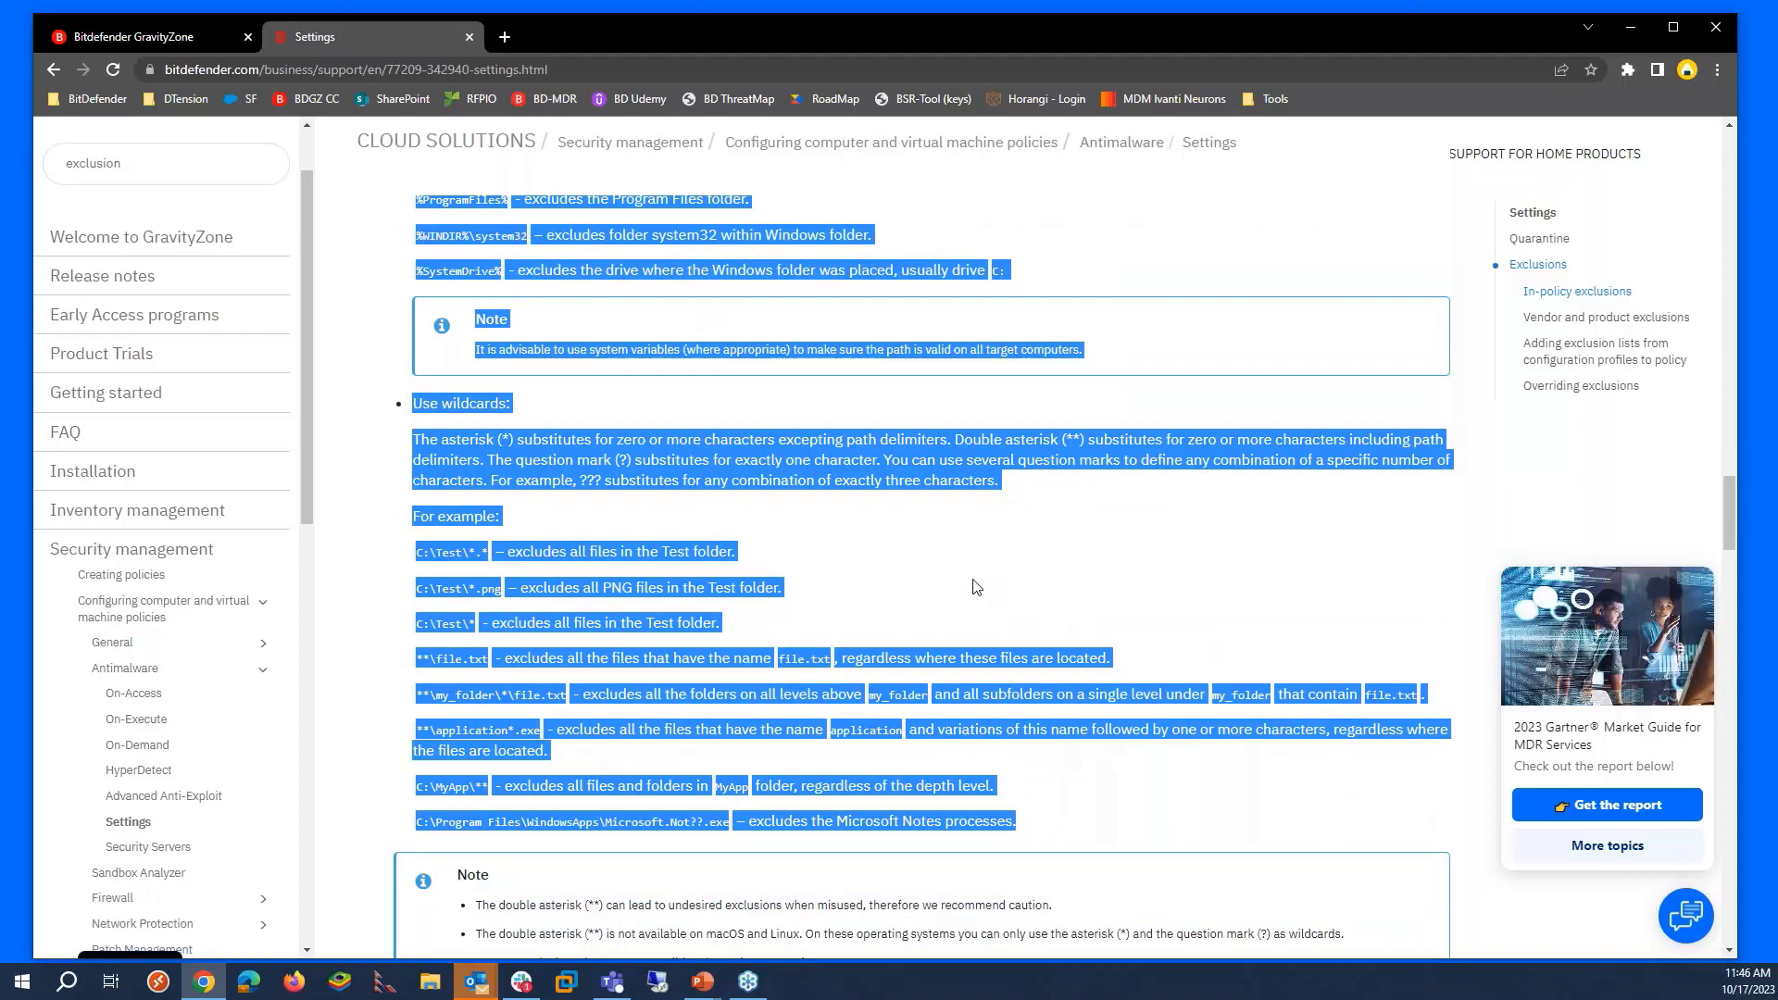
{"action": "left_click", "coordinate": [1024, 409]}
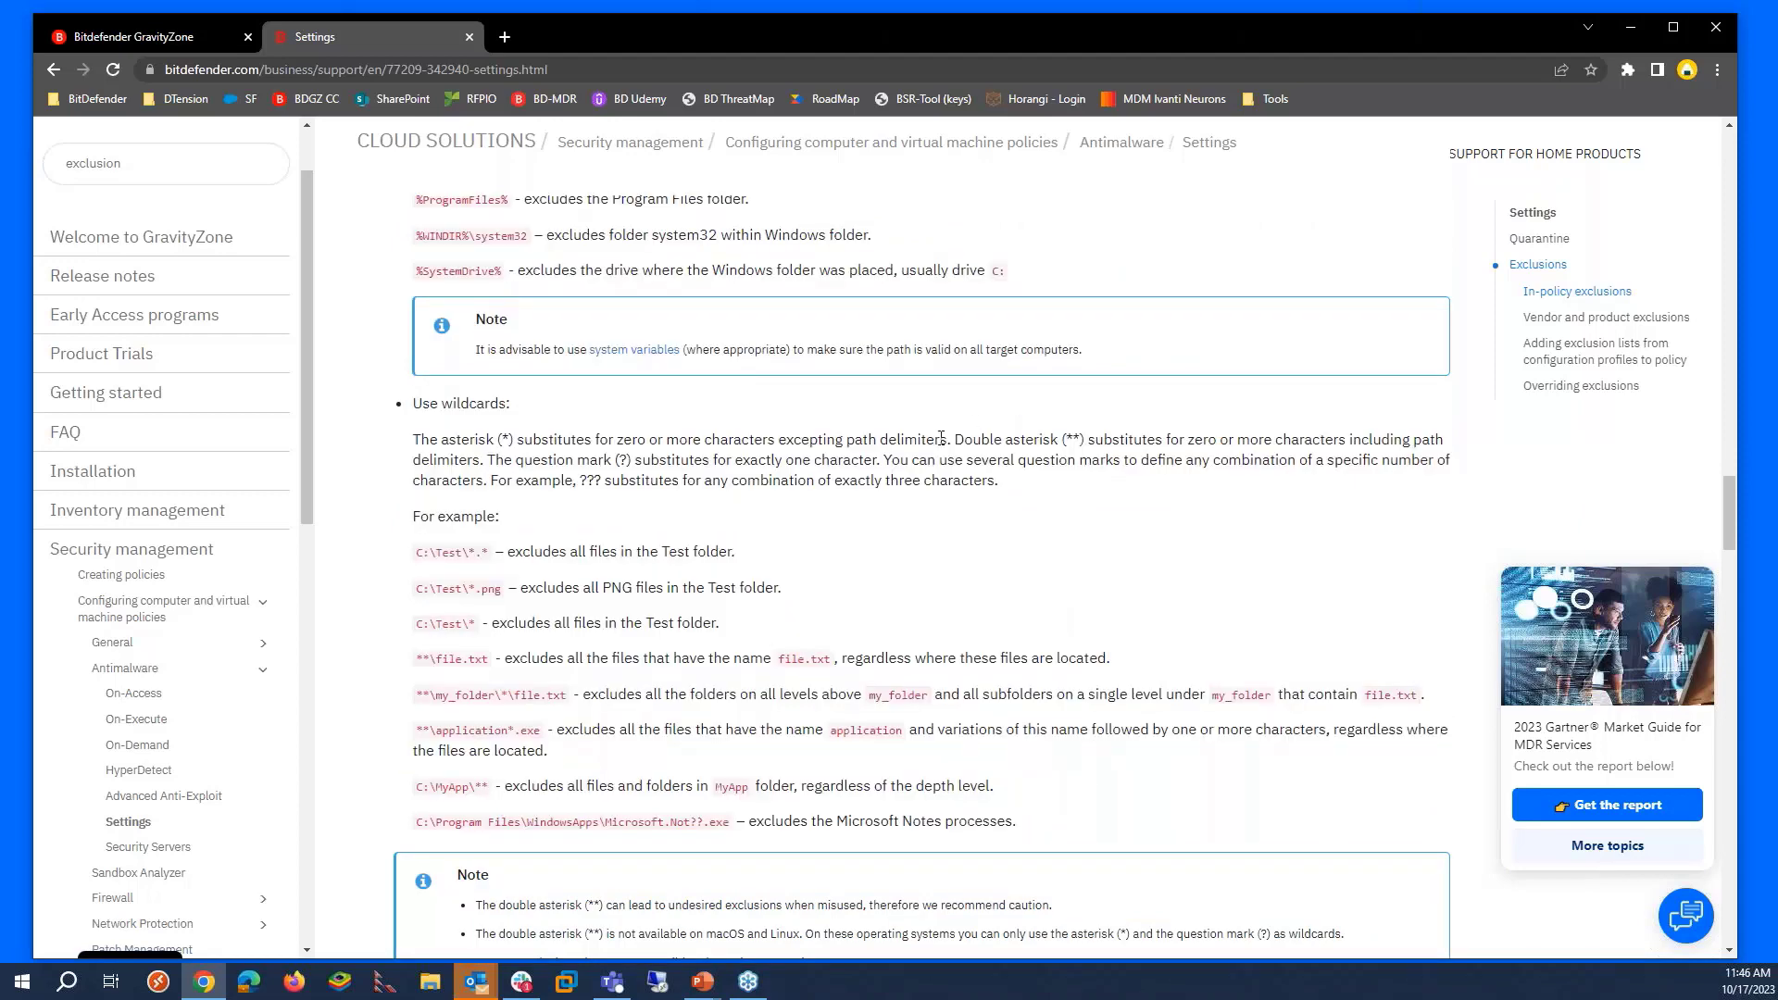
{"action": "scroll", "coordinate": [804, 472], "scroll_direction": "up", "scroll_amount": 1}
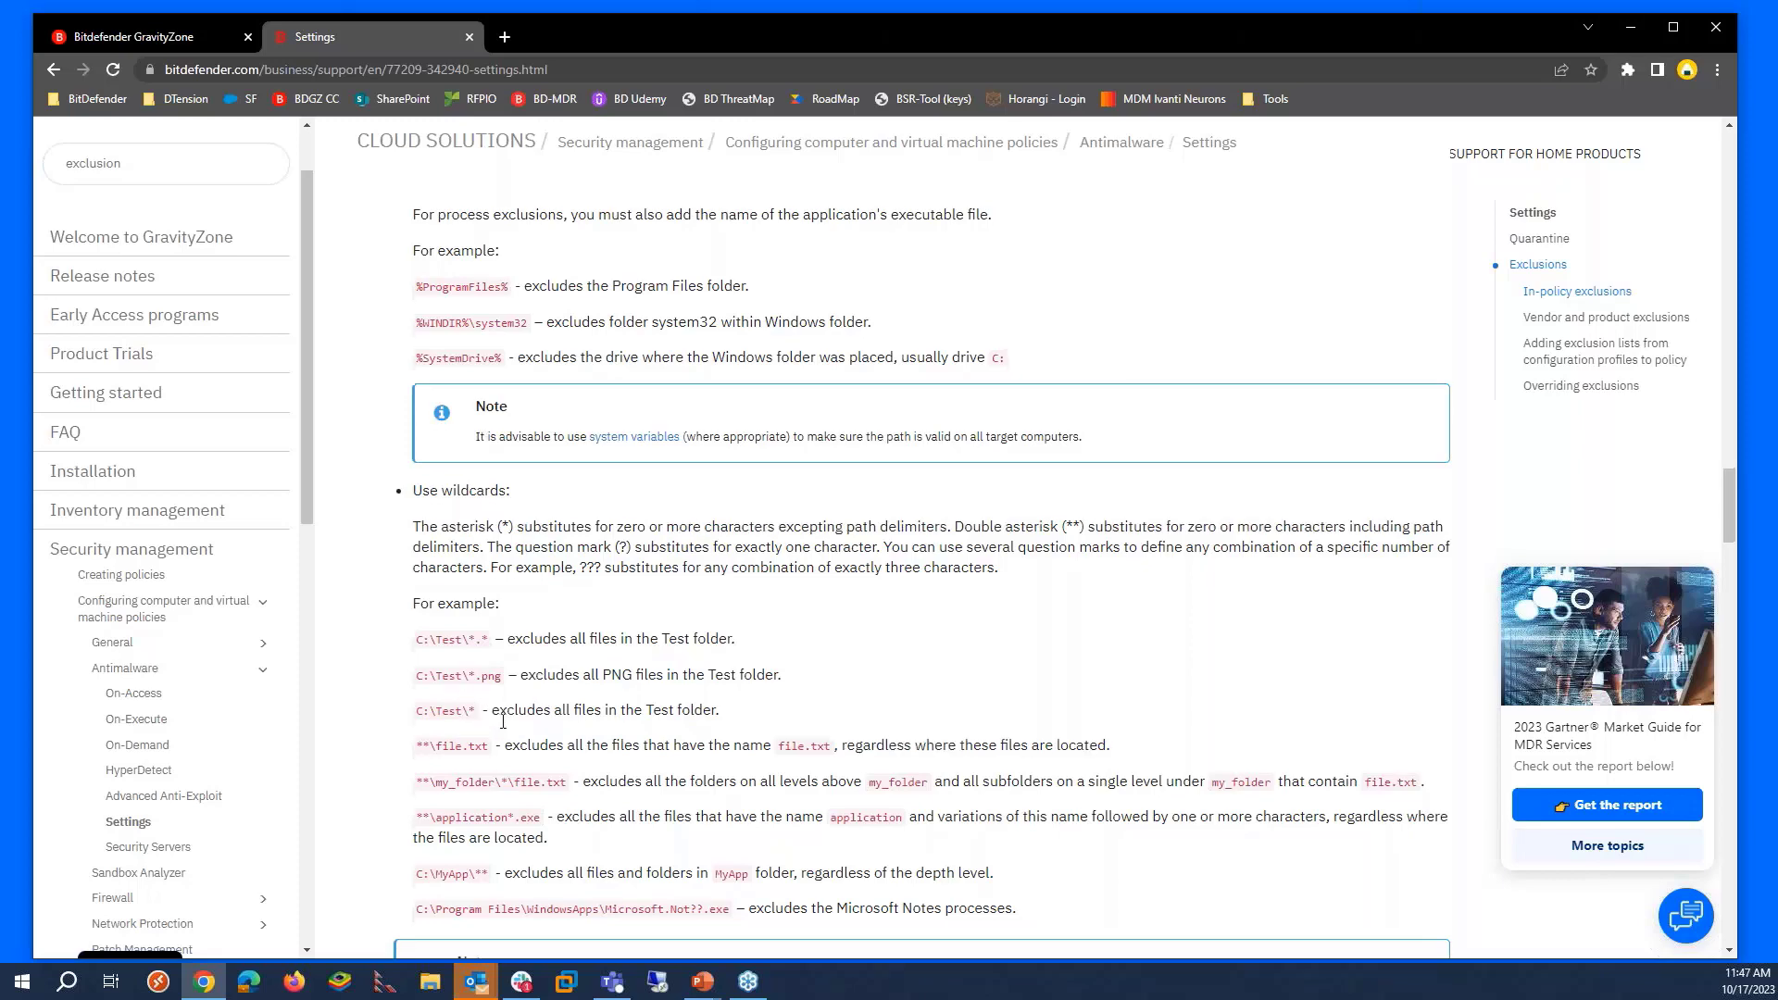
{"action": "scroll", "coordinate": [424, 677], "scroll_direction": "down", "scroll_amount": 1}
{"action": "scroll", "coordinate": [435, 625], "scroll_direction": "down", "scroll_amount": 1}
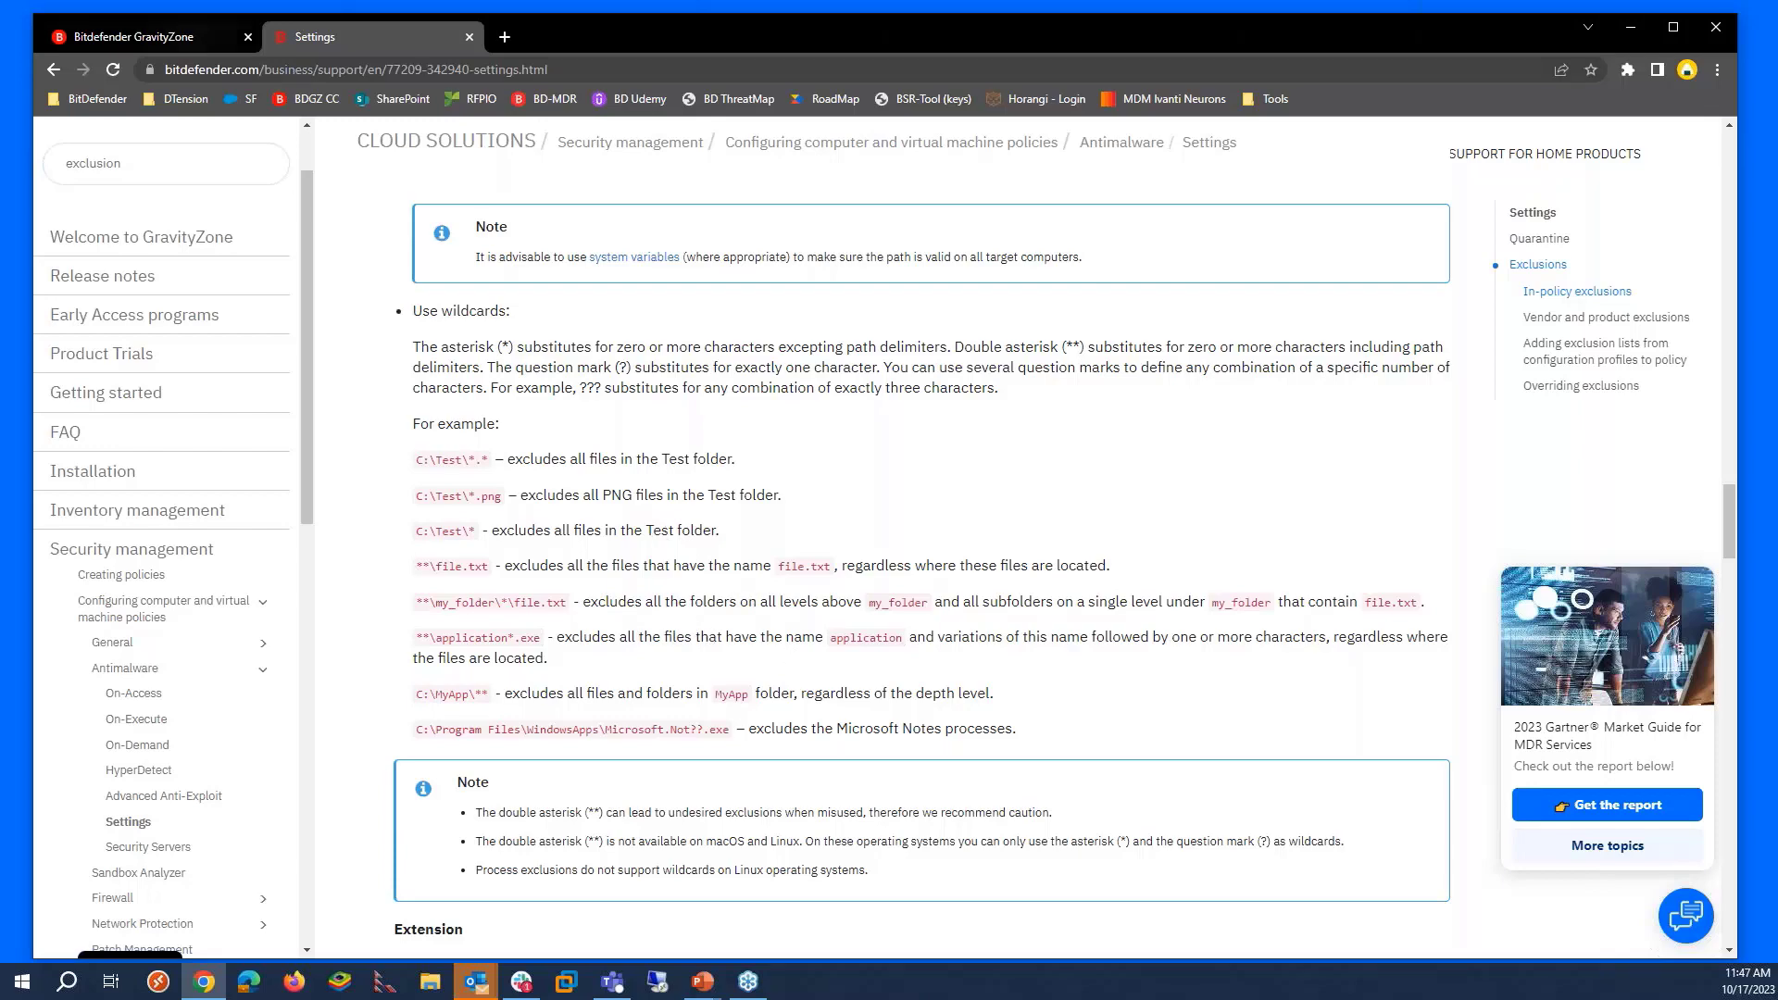
- Go to the GravityZone console and open the antimalware settings of the Masterclass October (PC SG) policy to review its exclusions
{"action": "left_click", "coordinate": [148, 39]}
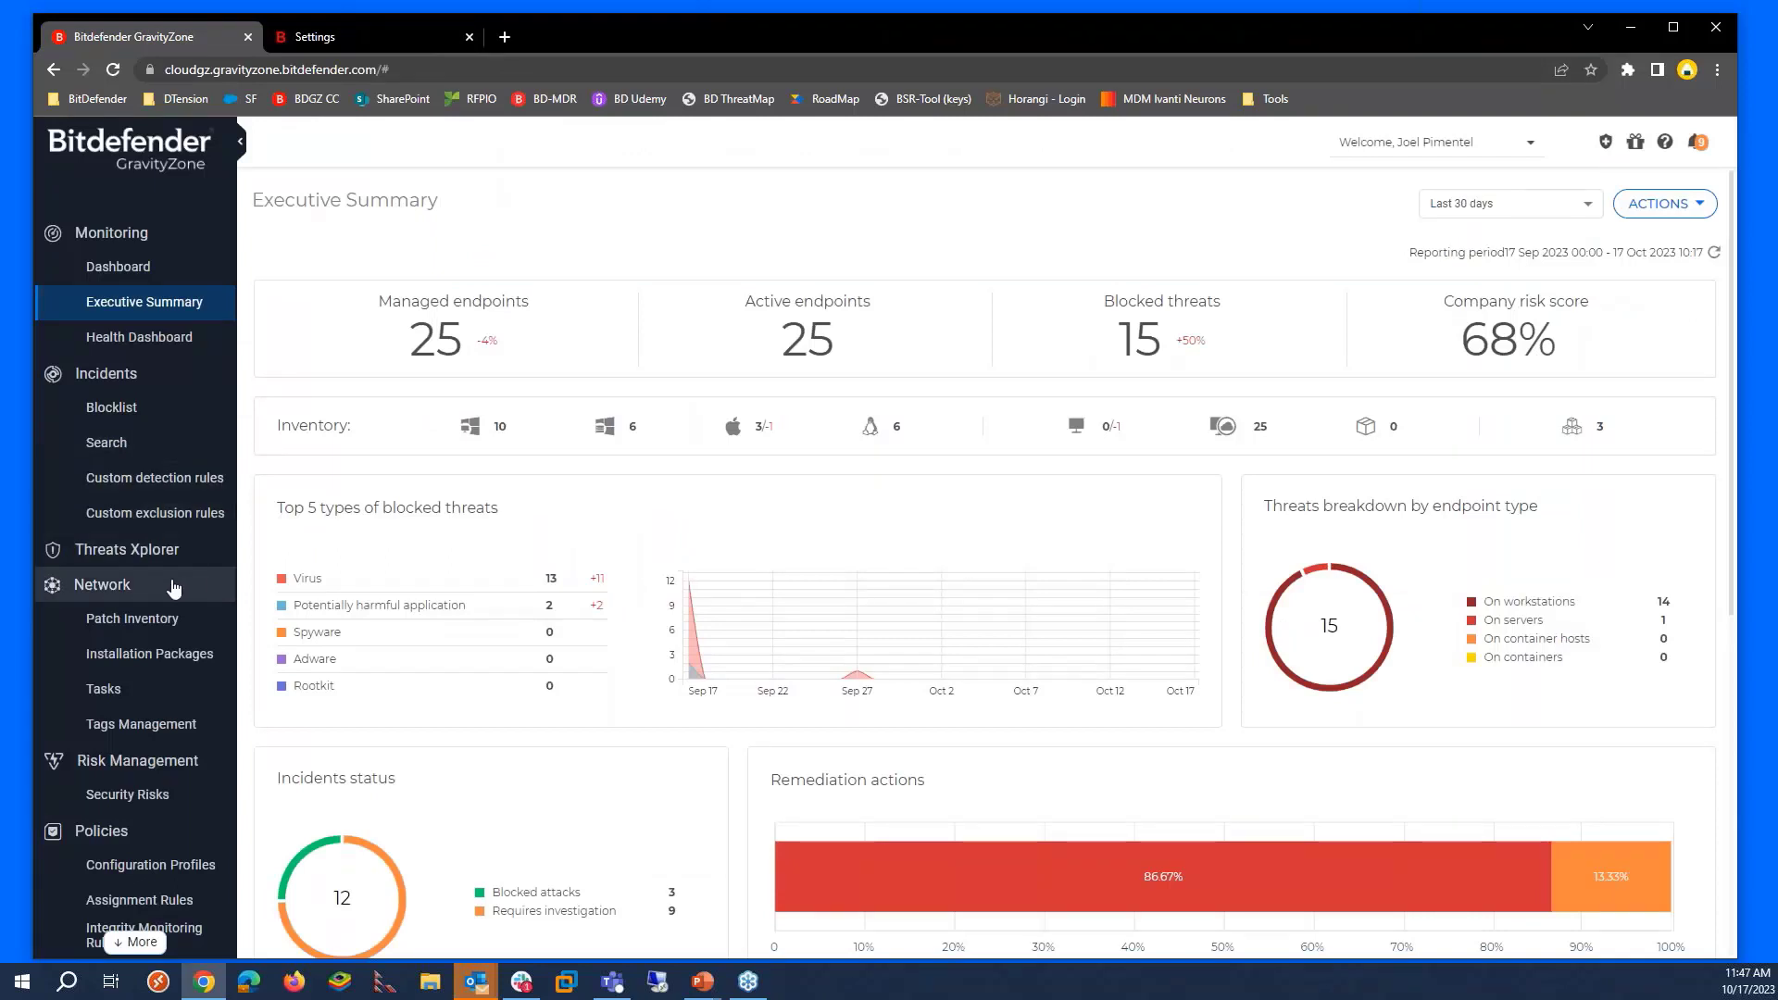
{"action": "scroll", "coordinate": [115, 741], "scroll_direction": "down", "scroll_amount": 1}
{"action": "left_click", "coordinate": [115, 752]}
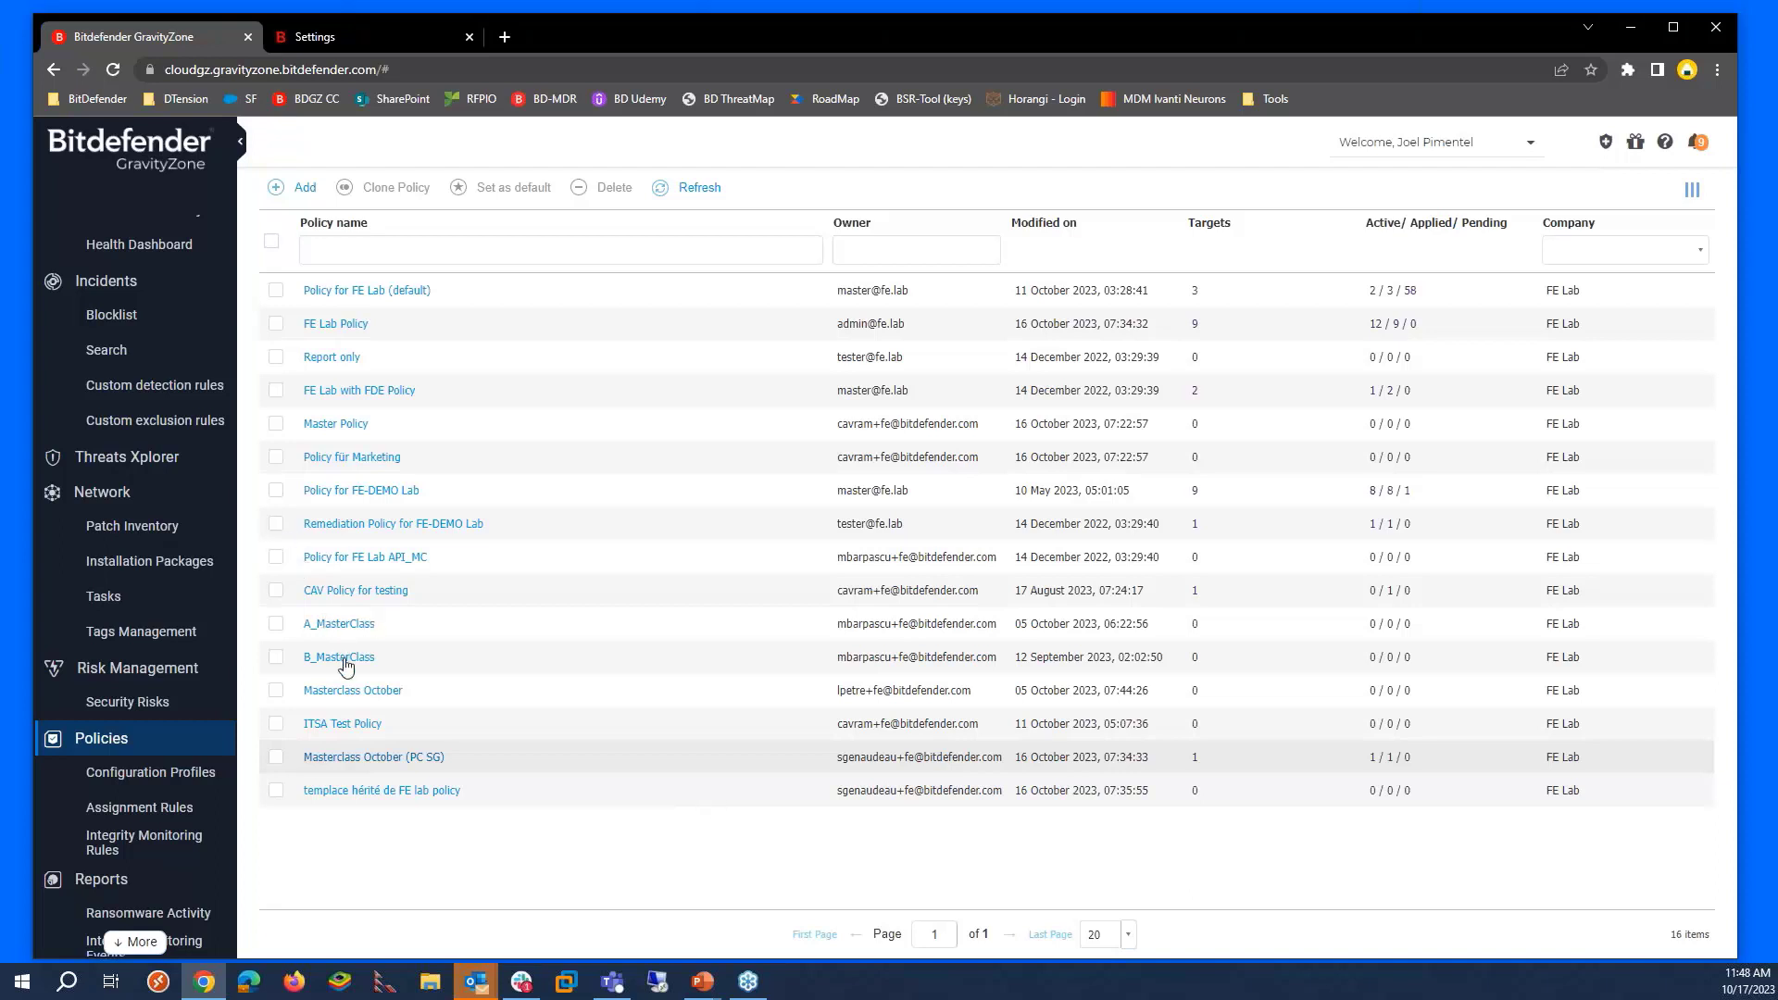
{"action": "left_click", "coordinate": [366, 757]}
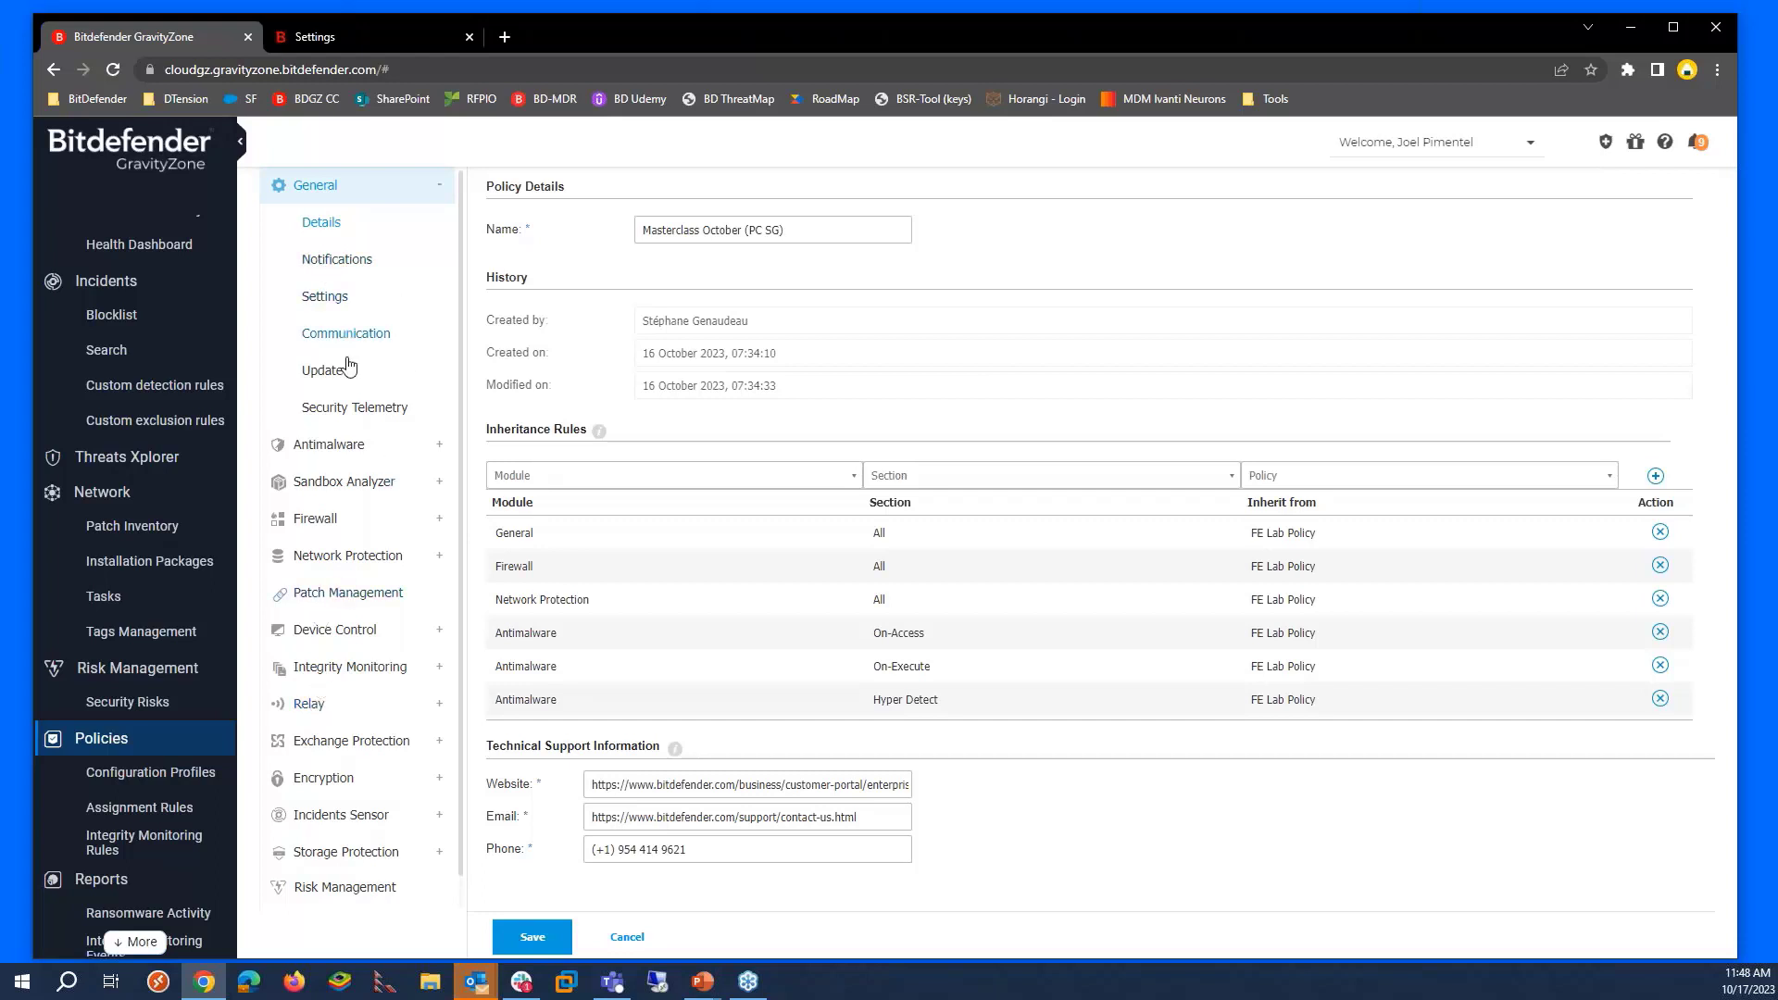
{"action": "left_click", "coordinate": [360, 453]}
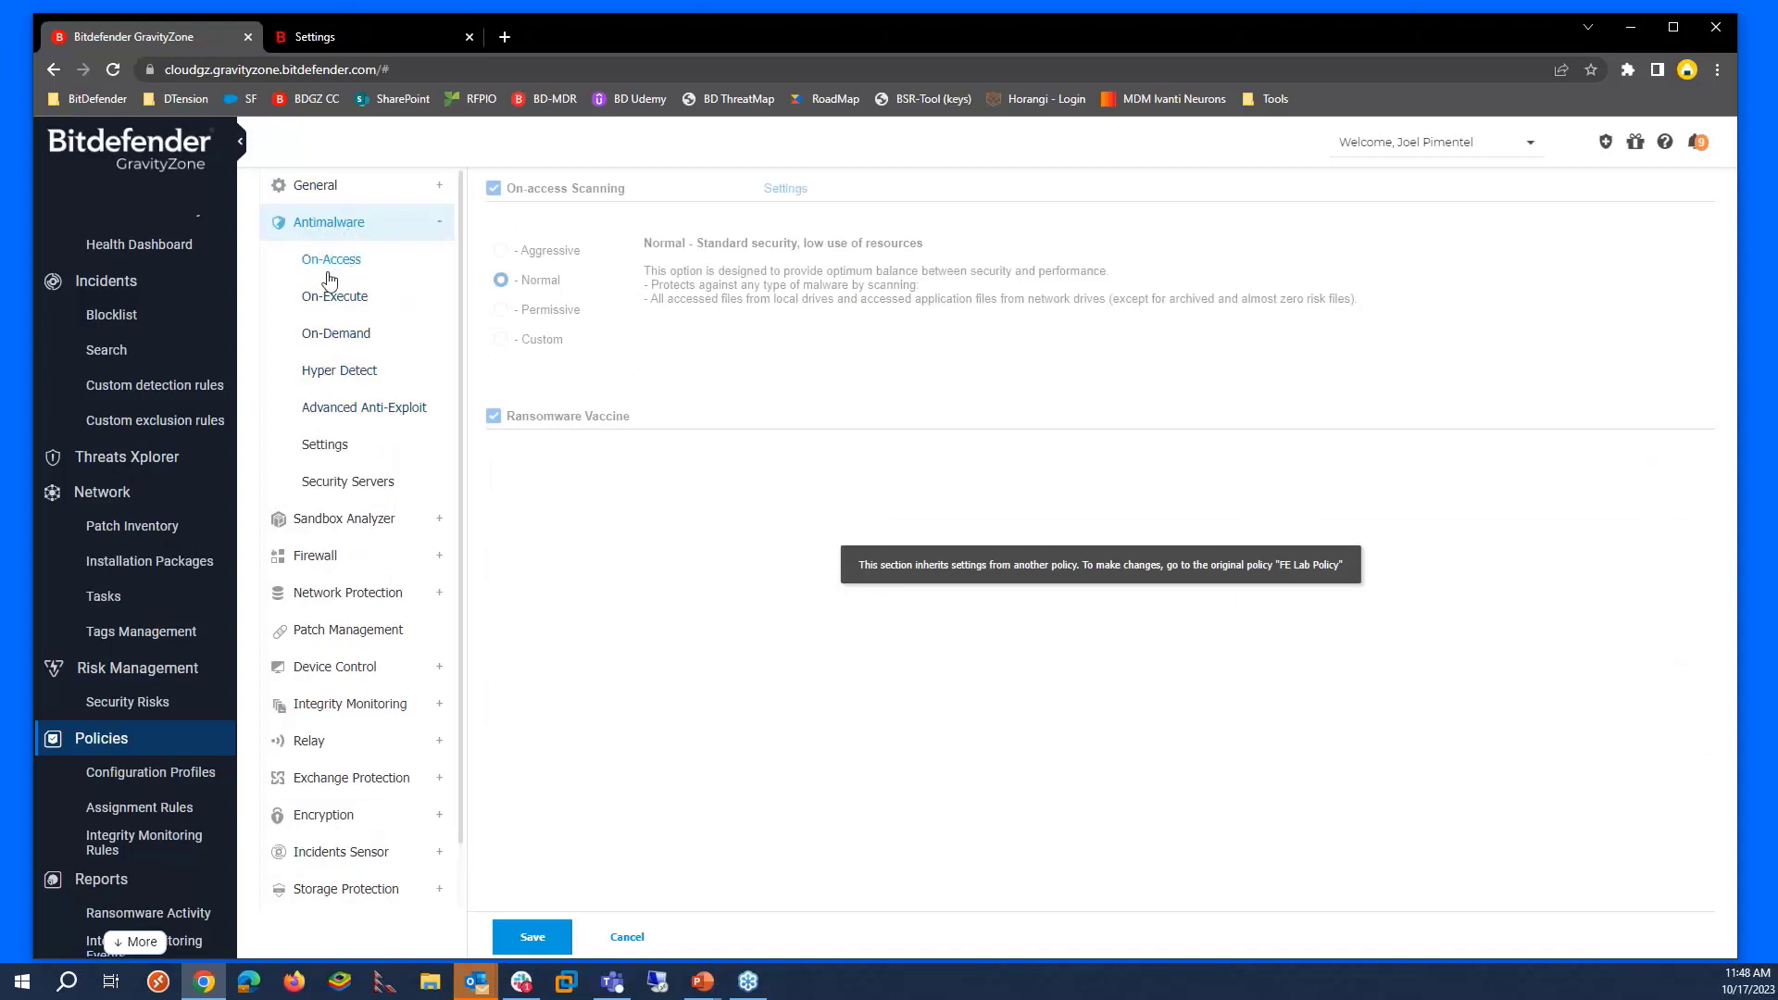
{"action": "left_click", "coordinate": [324, 446]}
{"action": "scroll", "coordinate": [1164, 585], "scroll_direction": "down", "scroll_amount": 2}
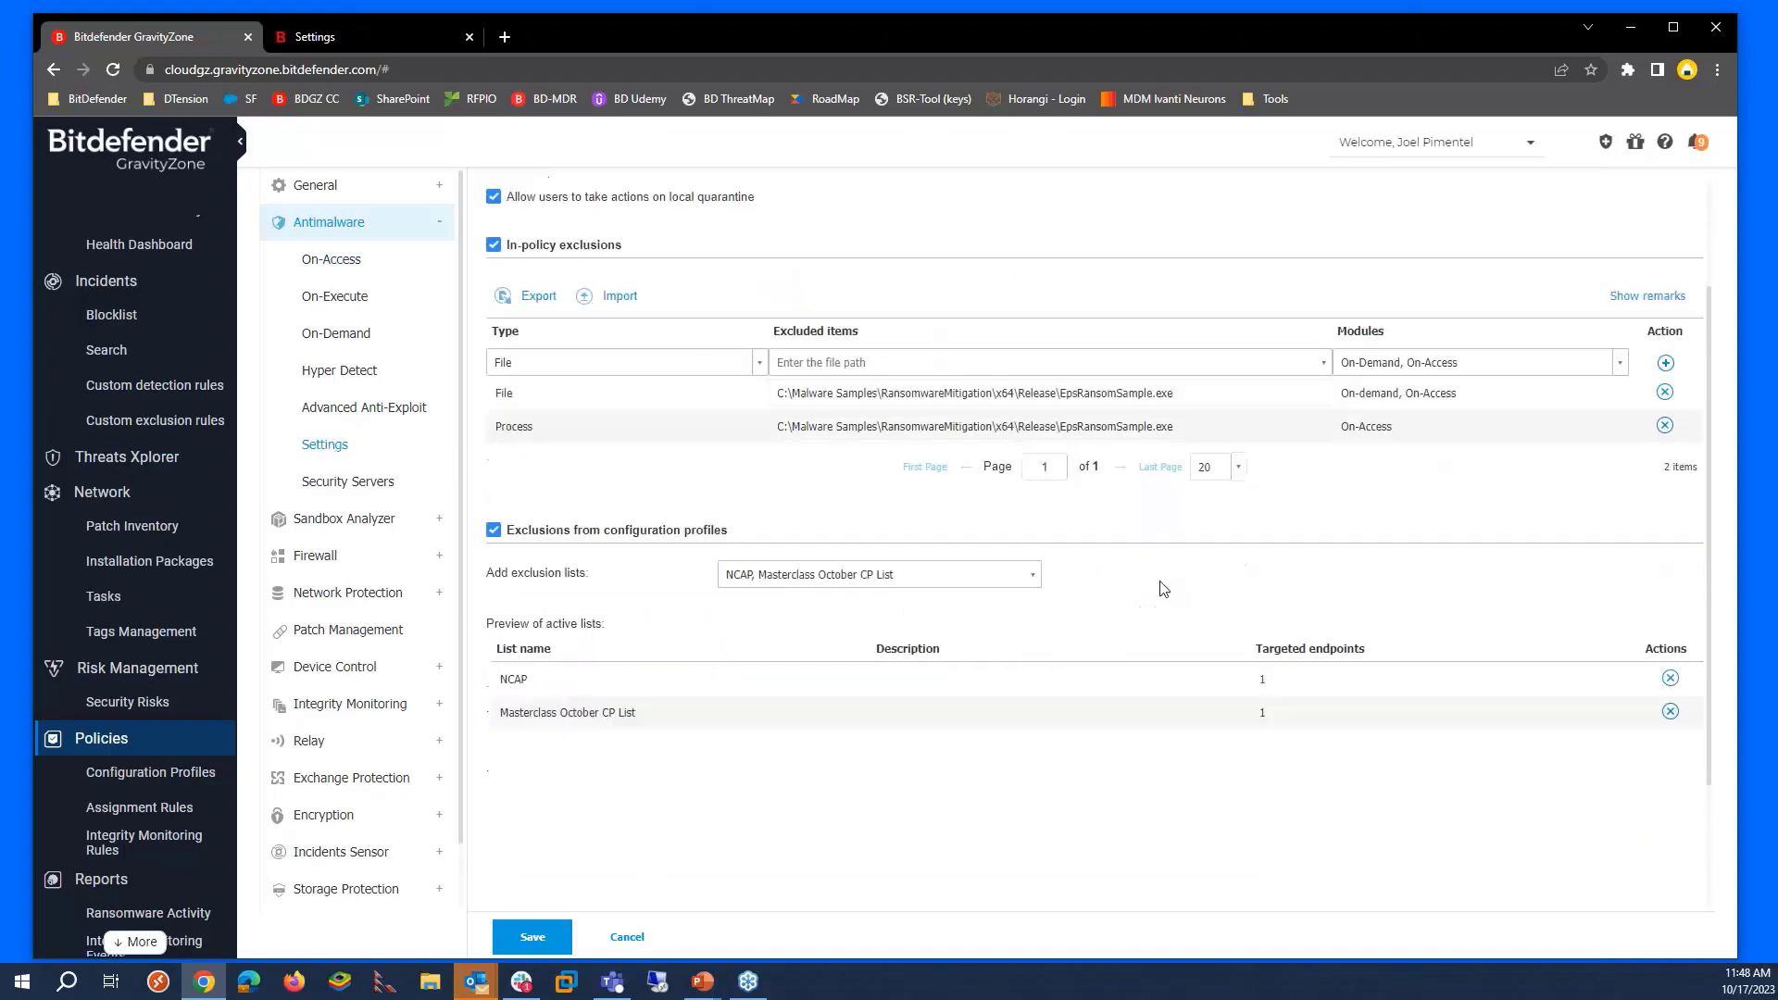
{"action": "scroll", "coordinate": [1164, 588], "scroll_direction": "down", "scroll_amount": 2}
{"action": "scroll", "coordinate": [1155, 592], "scroll_direction": "up", "scroll_amount": 4}
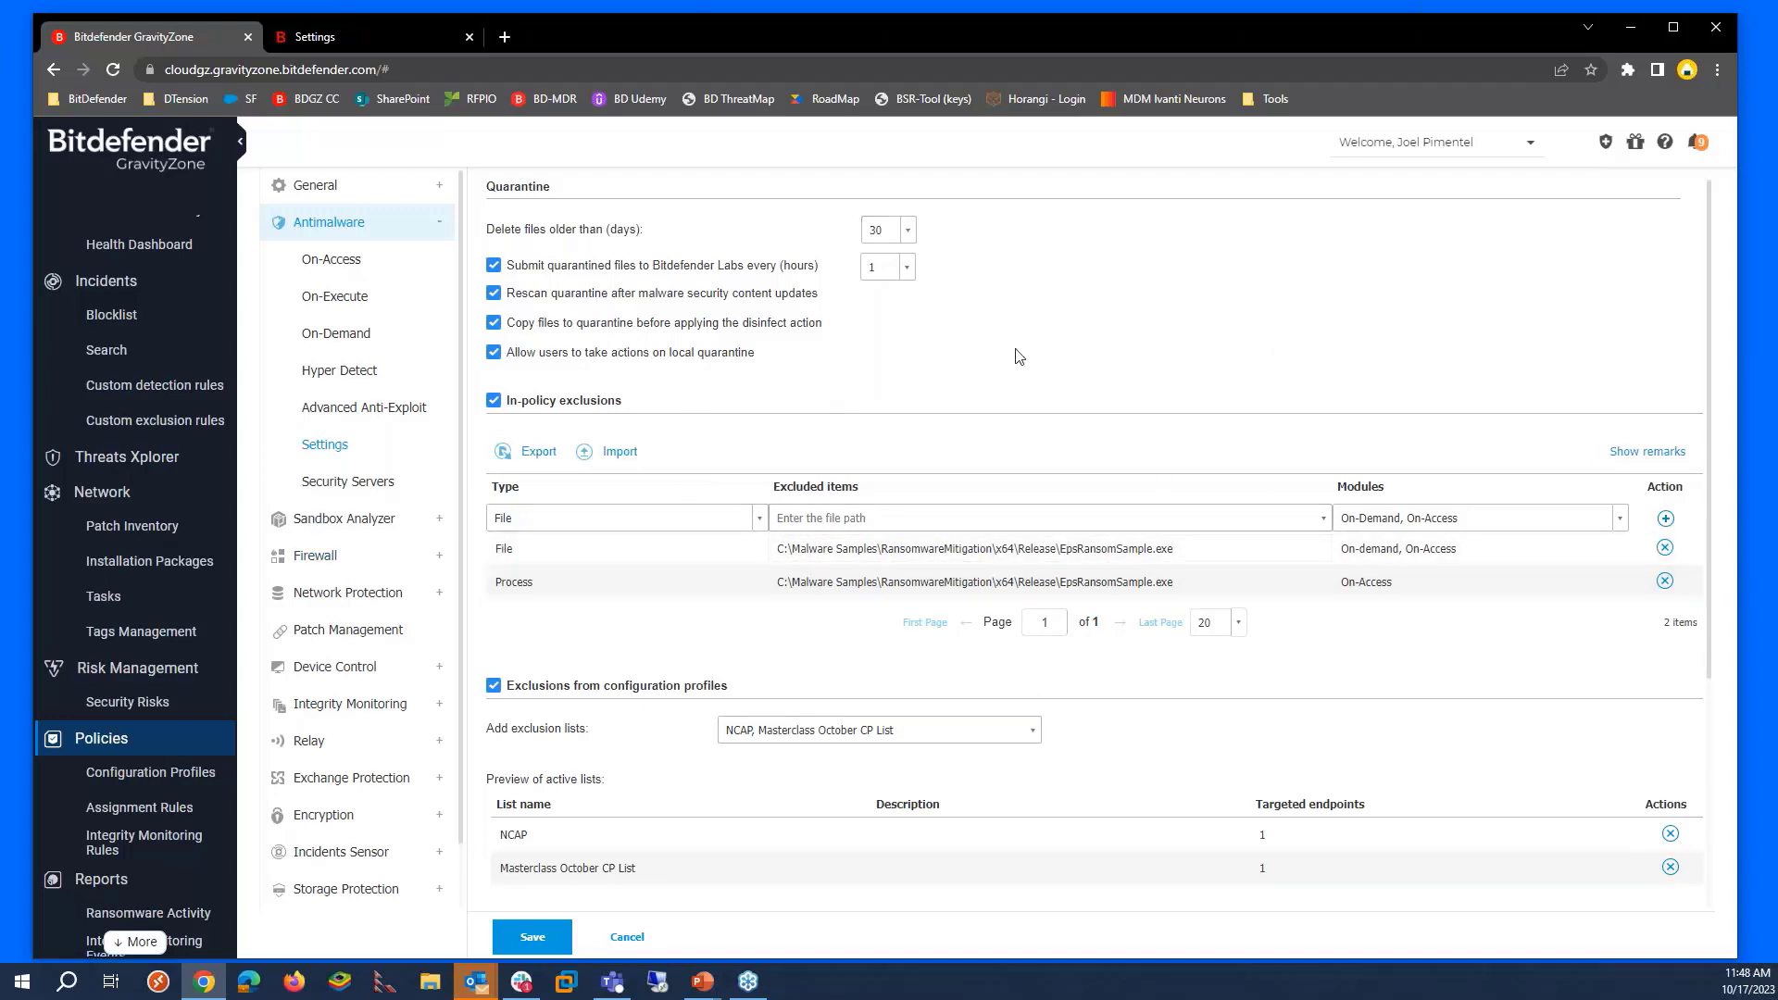
- Compare the Extension, File Hash and Process types for a new in-policy exclusion, ending with the File type
{"action": "left_click", "coordinate": [759, 521]}
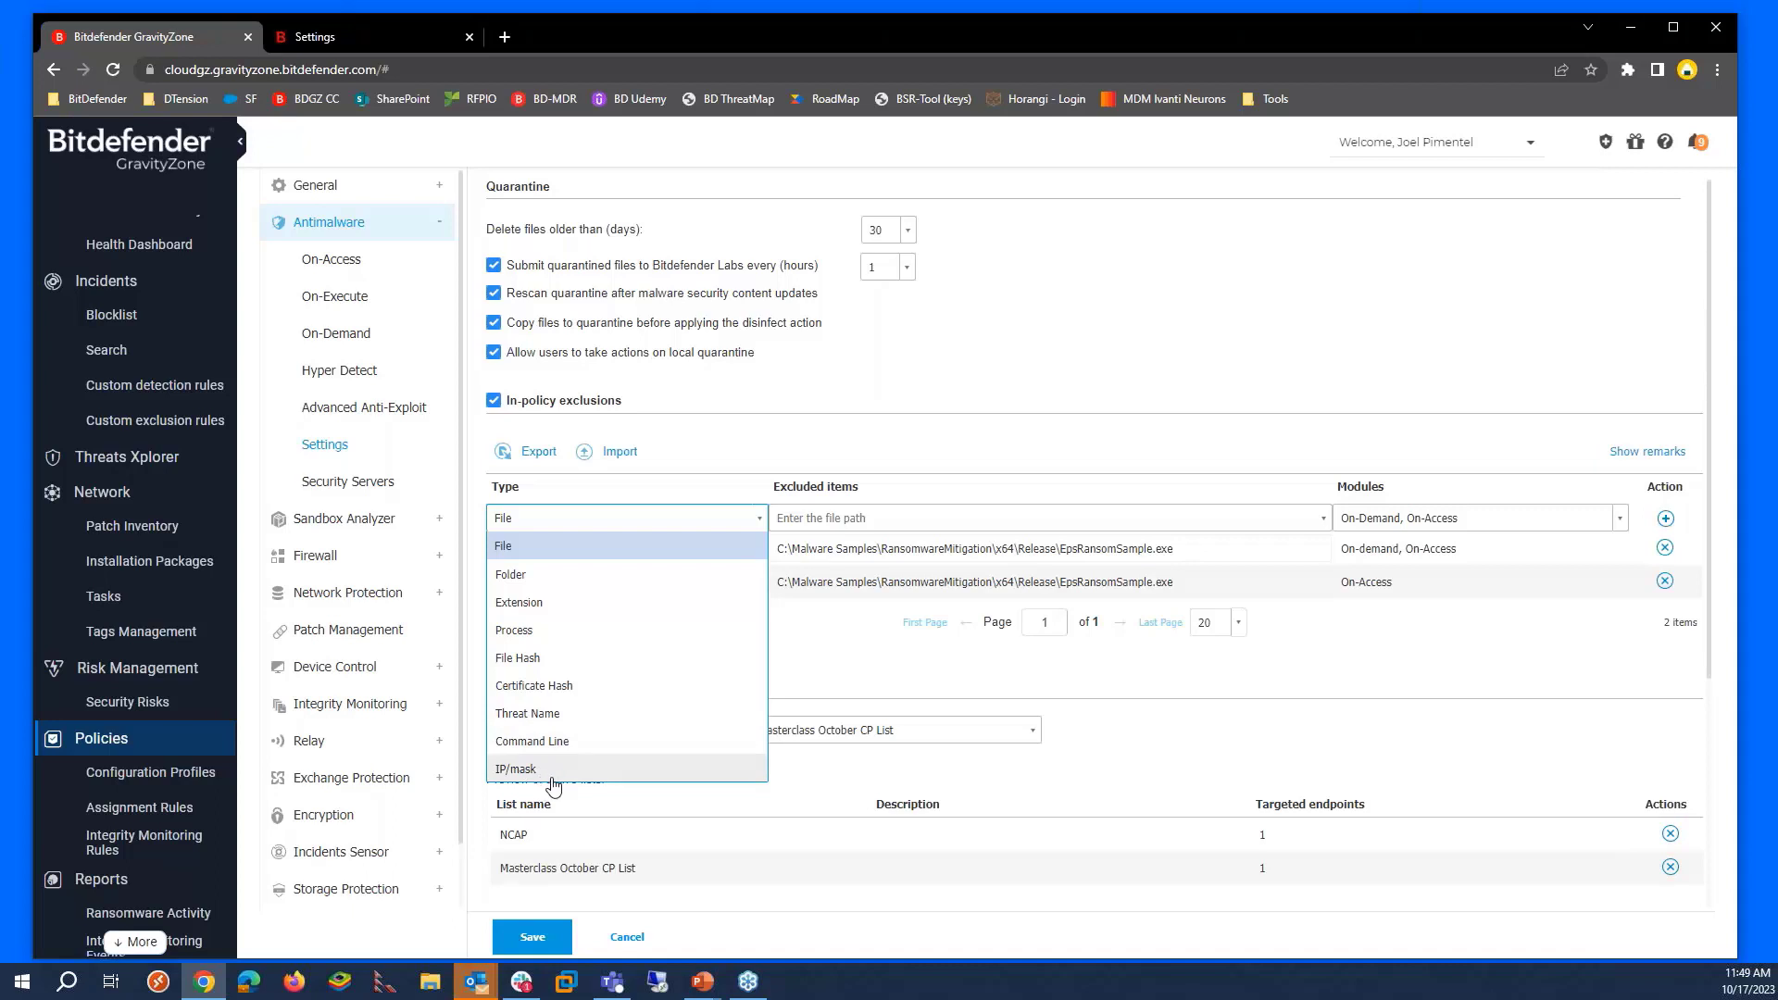
{"action": "left_click", "coordinate": [541, 600]}
{"action": "left_click", "coordinate": [547, 521]}
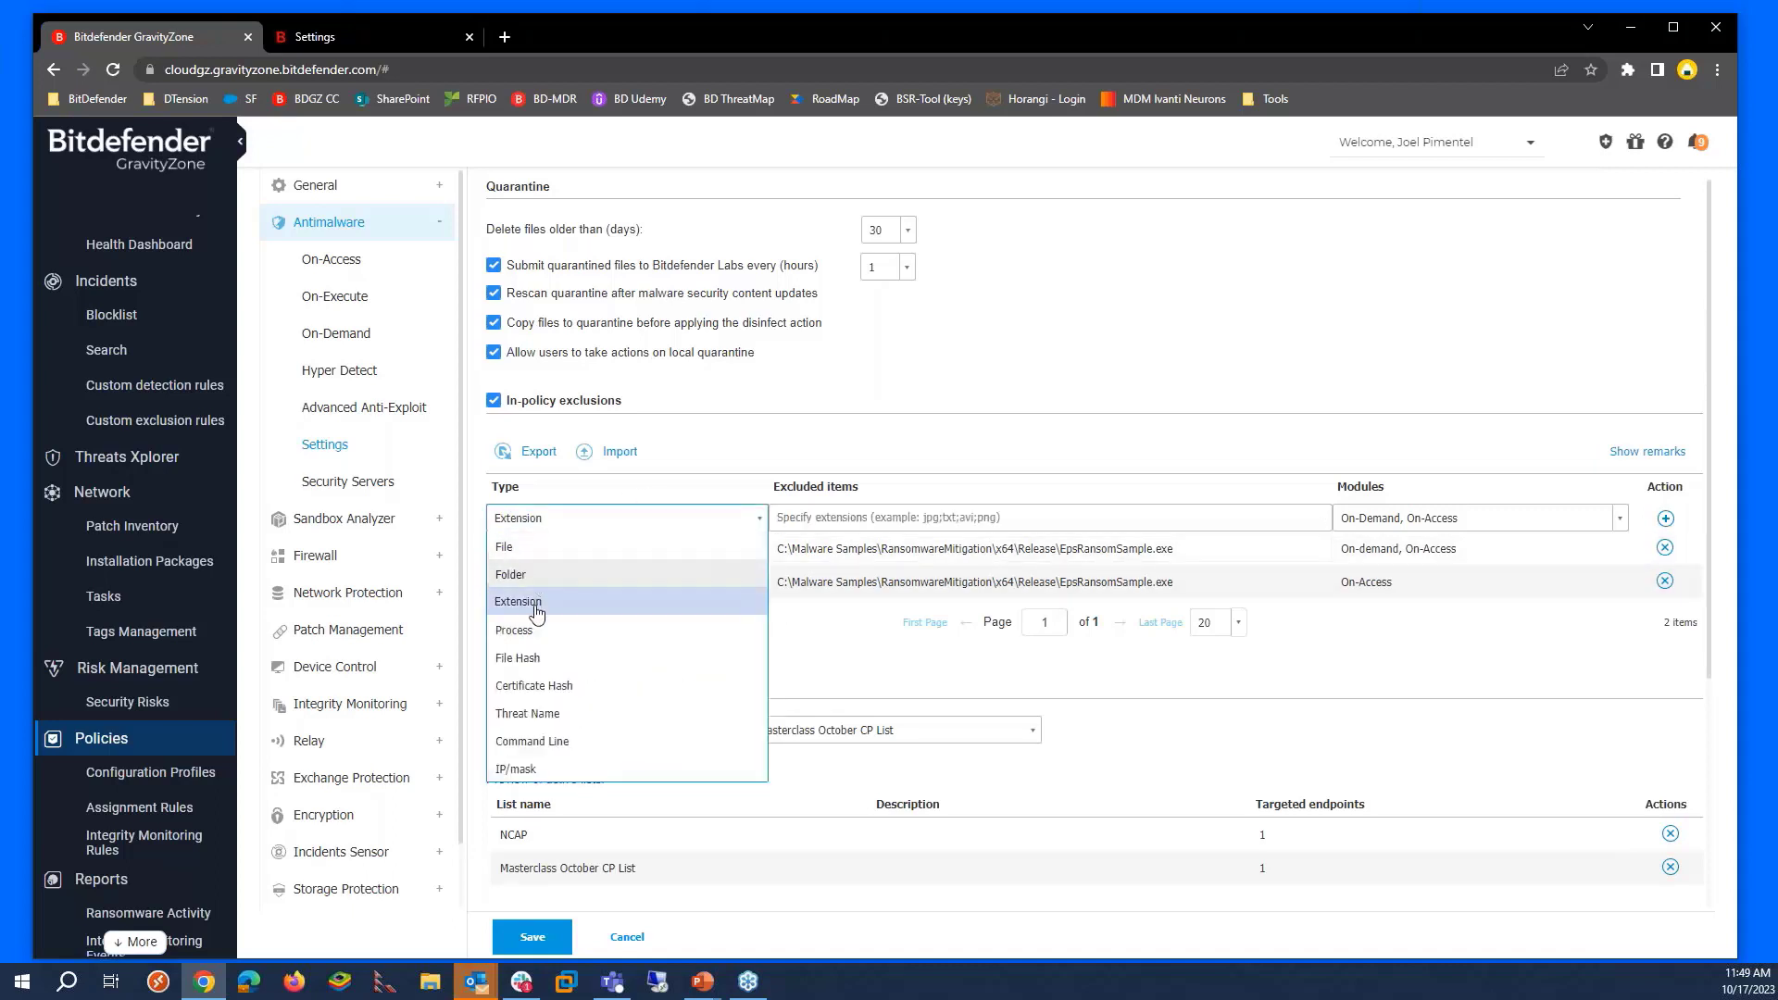
{"action": "left_click", "coordinate": [523, 659]}
{"action": "left_click", "coordinate": [567, 528]}
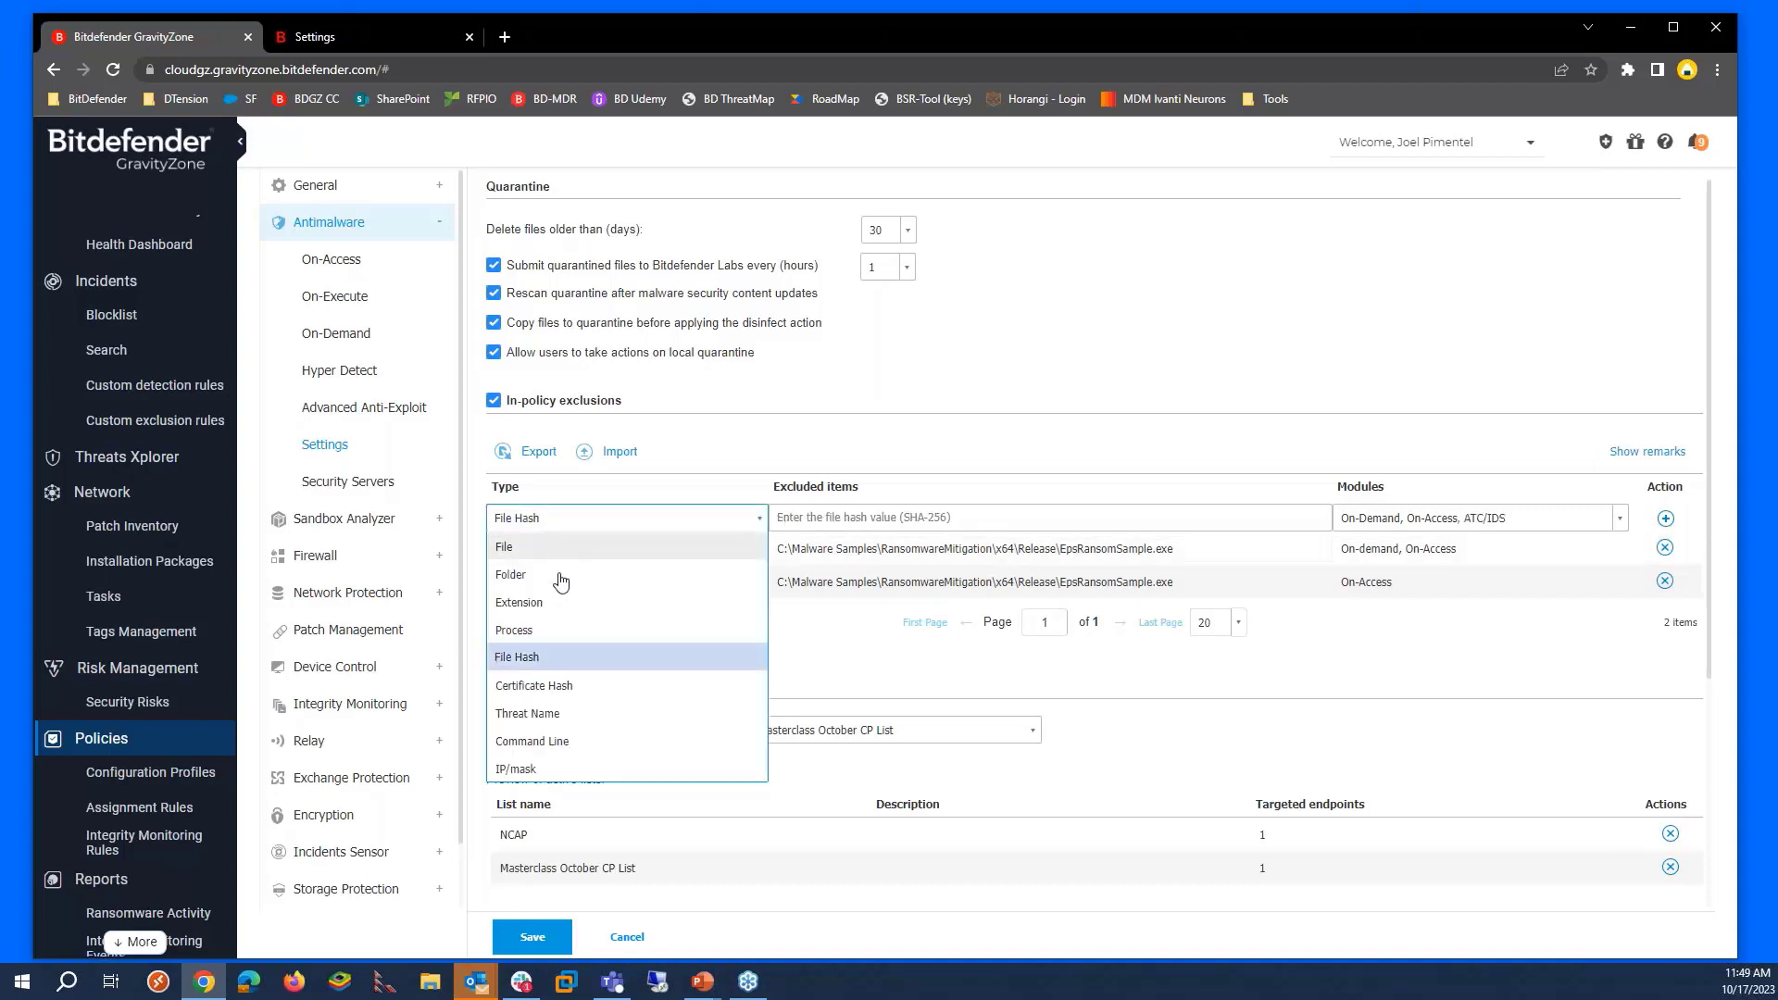
{"action": "left_click", "coordinate": [523, 633]}
{"action": "left_click", "coordinate": [589, 526]}
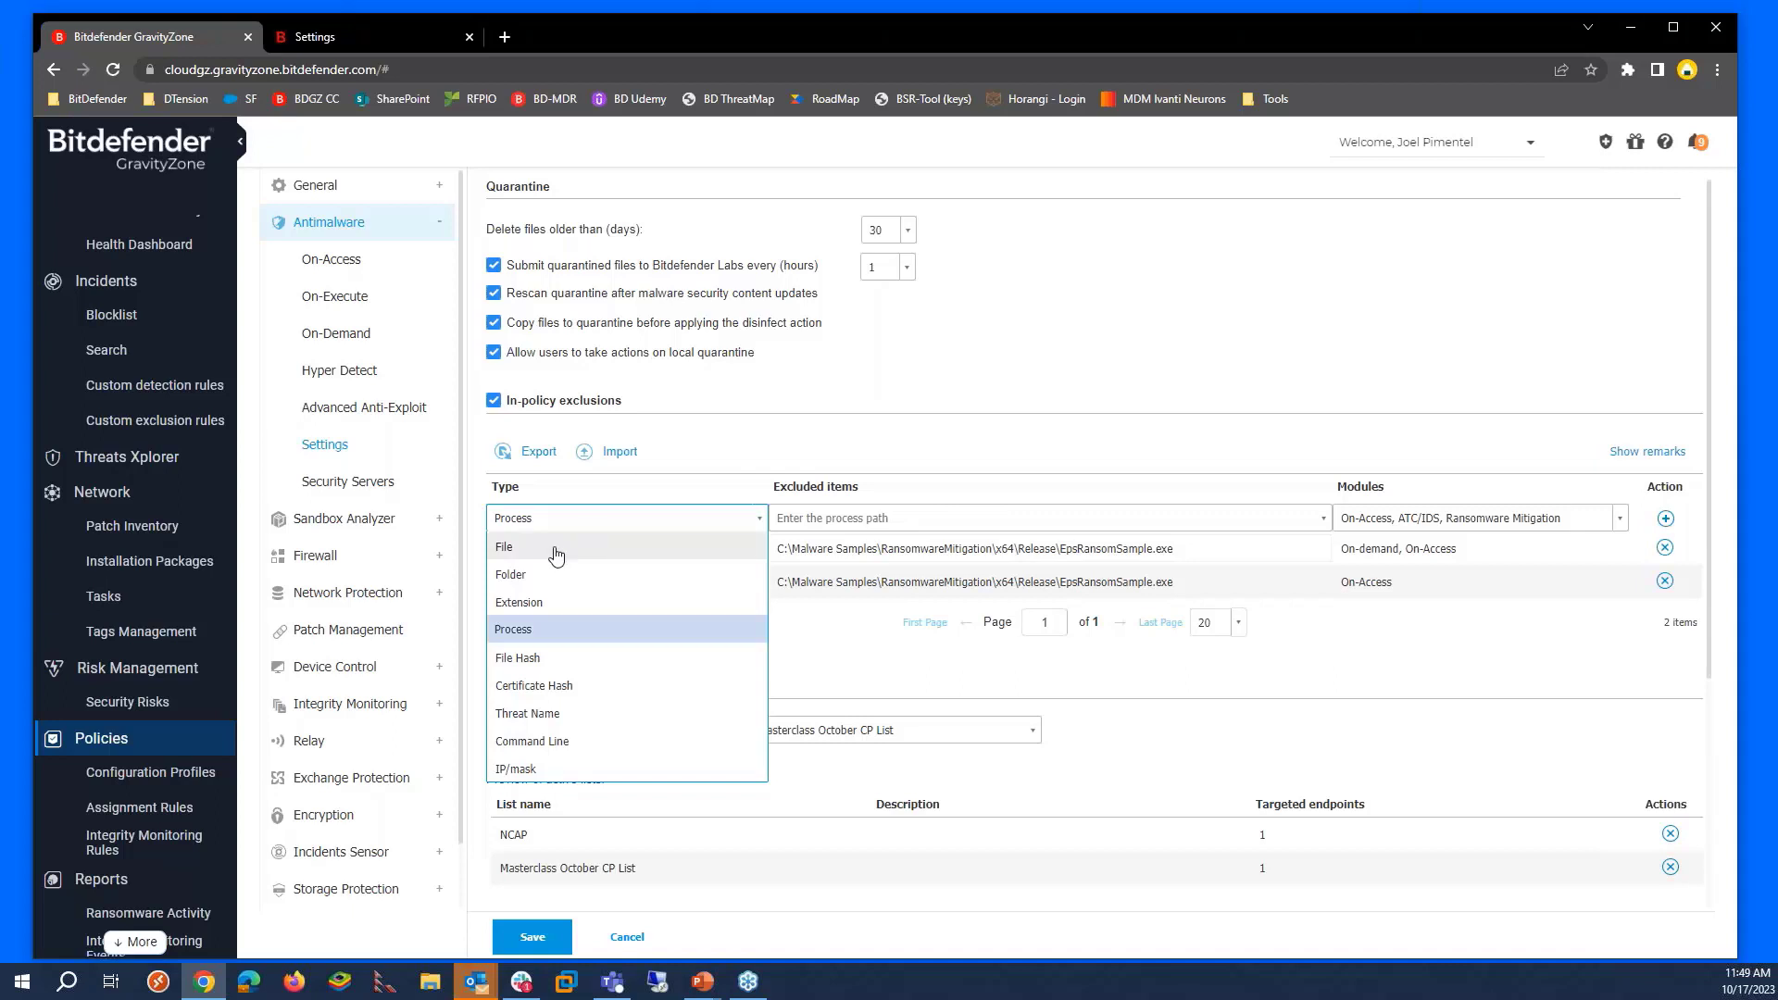
{"action": "left_click", "coordinate": [555, 554]}
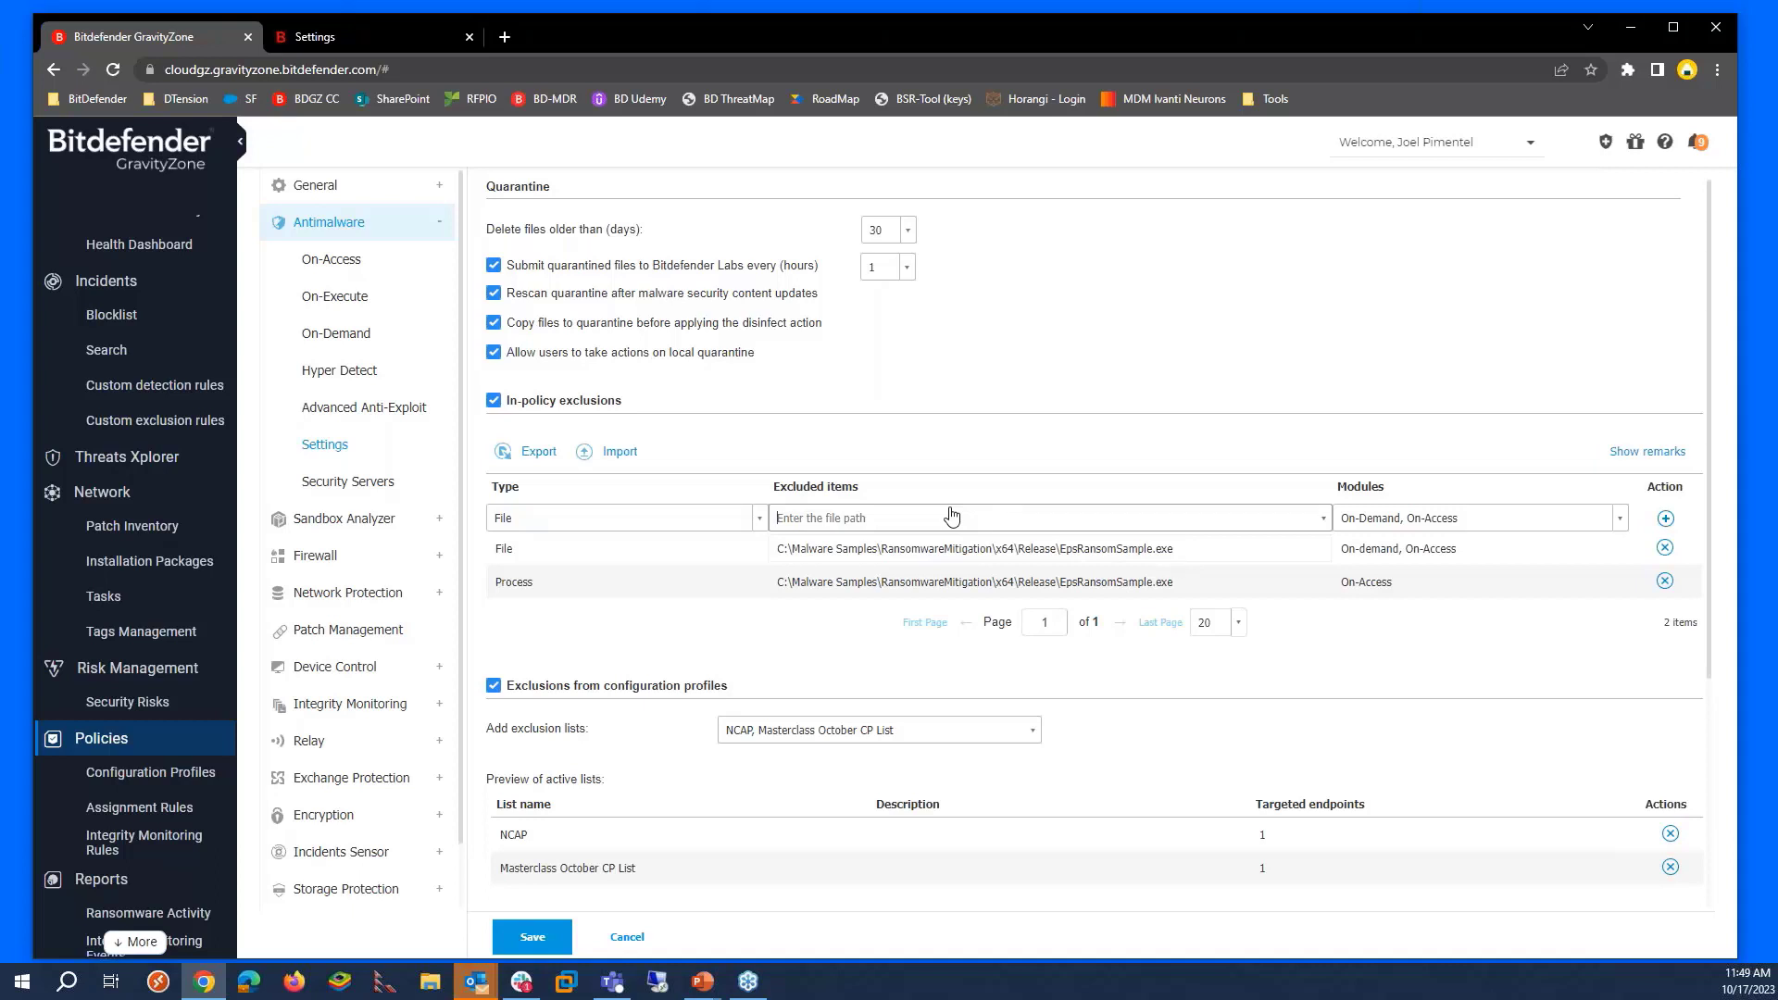
- Enter c:\Test\*.pdf as the excluded path of the new file exclusion
{"action": "type", "text": "c:\\Test"}
{"action": "left_click", "coordinate": [951, 515]}
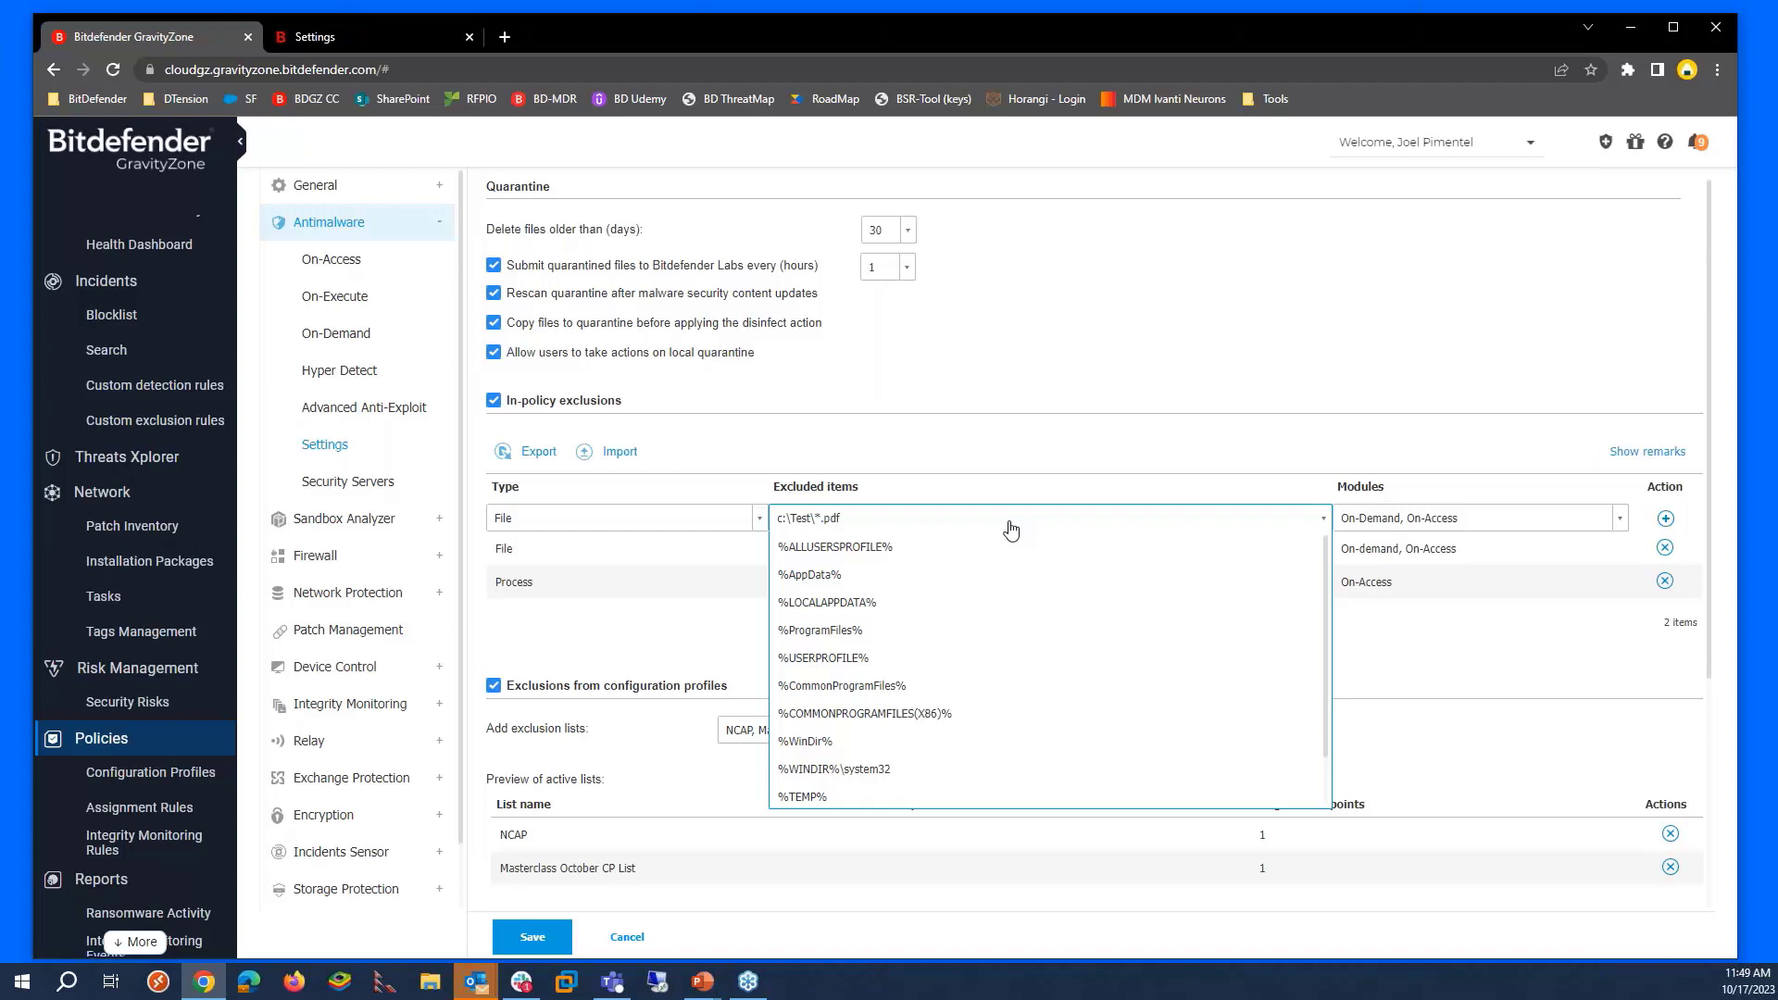
{"action": "left_click", "coordinate": [1094, 485]}
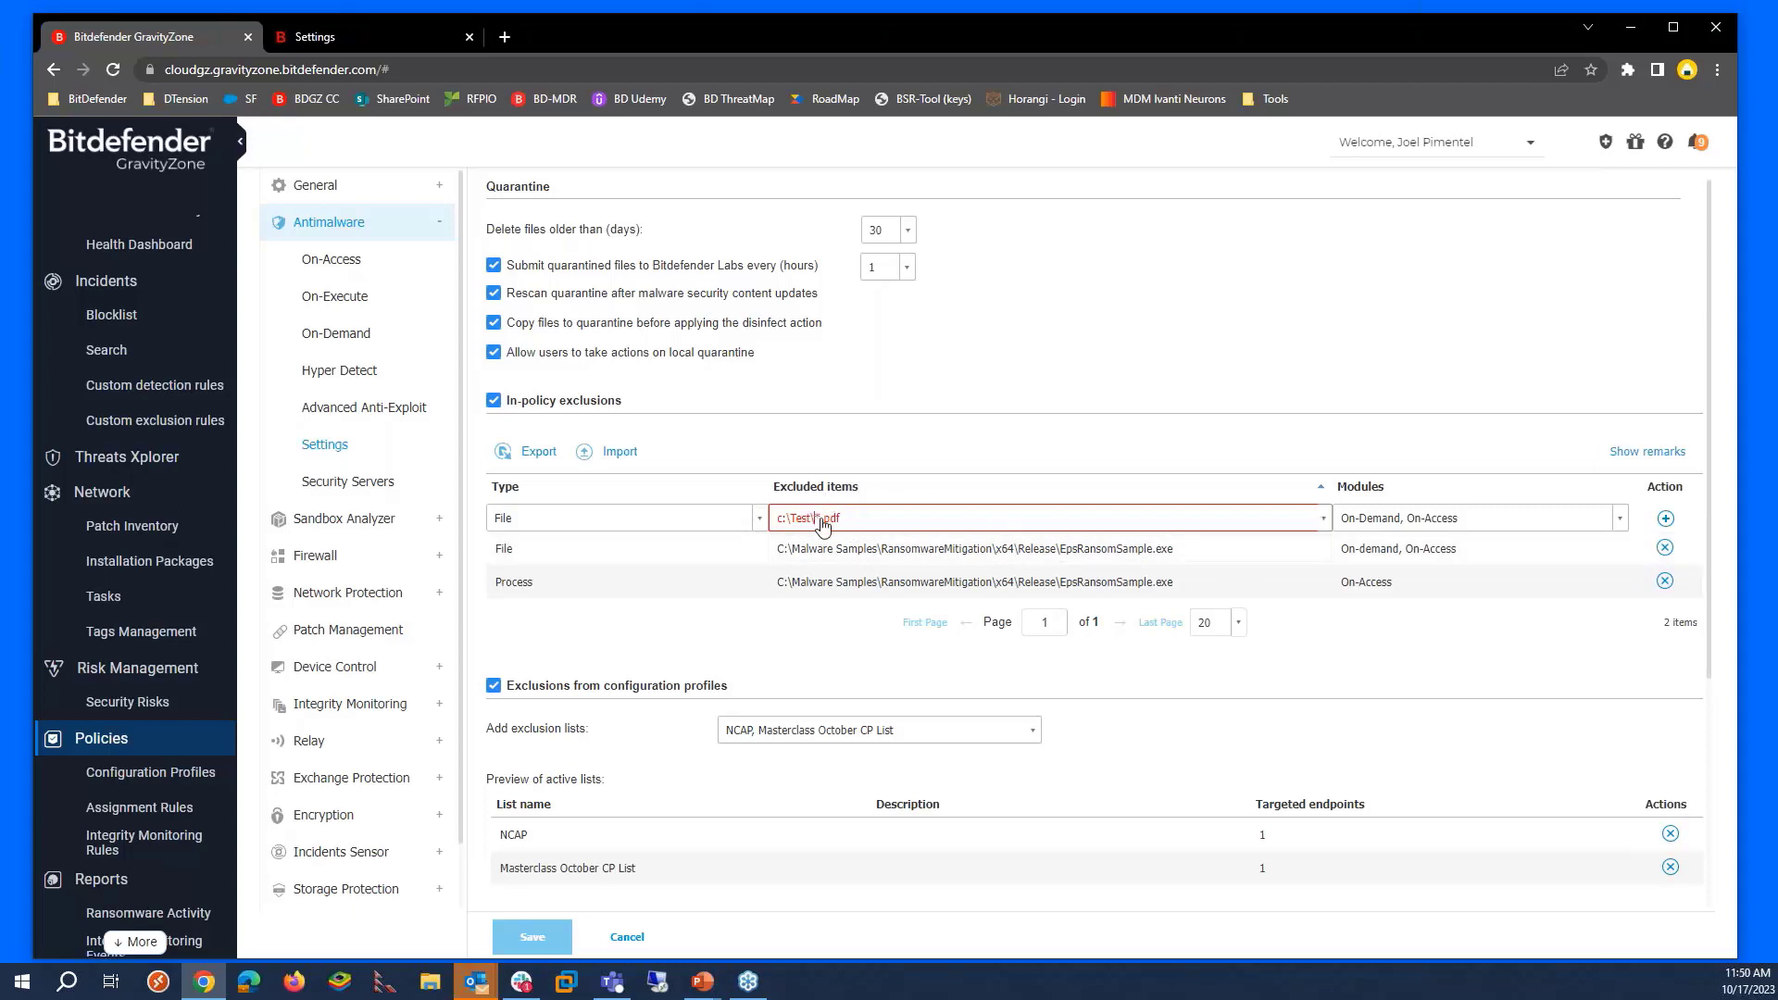
- Switch the new exclusion's type to Extension and back to File to clear the entered path
{"action": "left_click", "coordinate": [695, 516]}
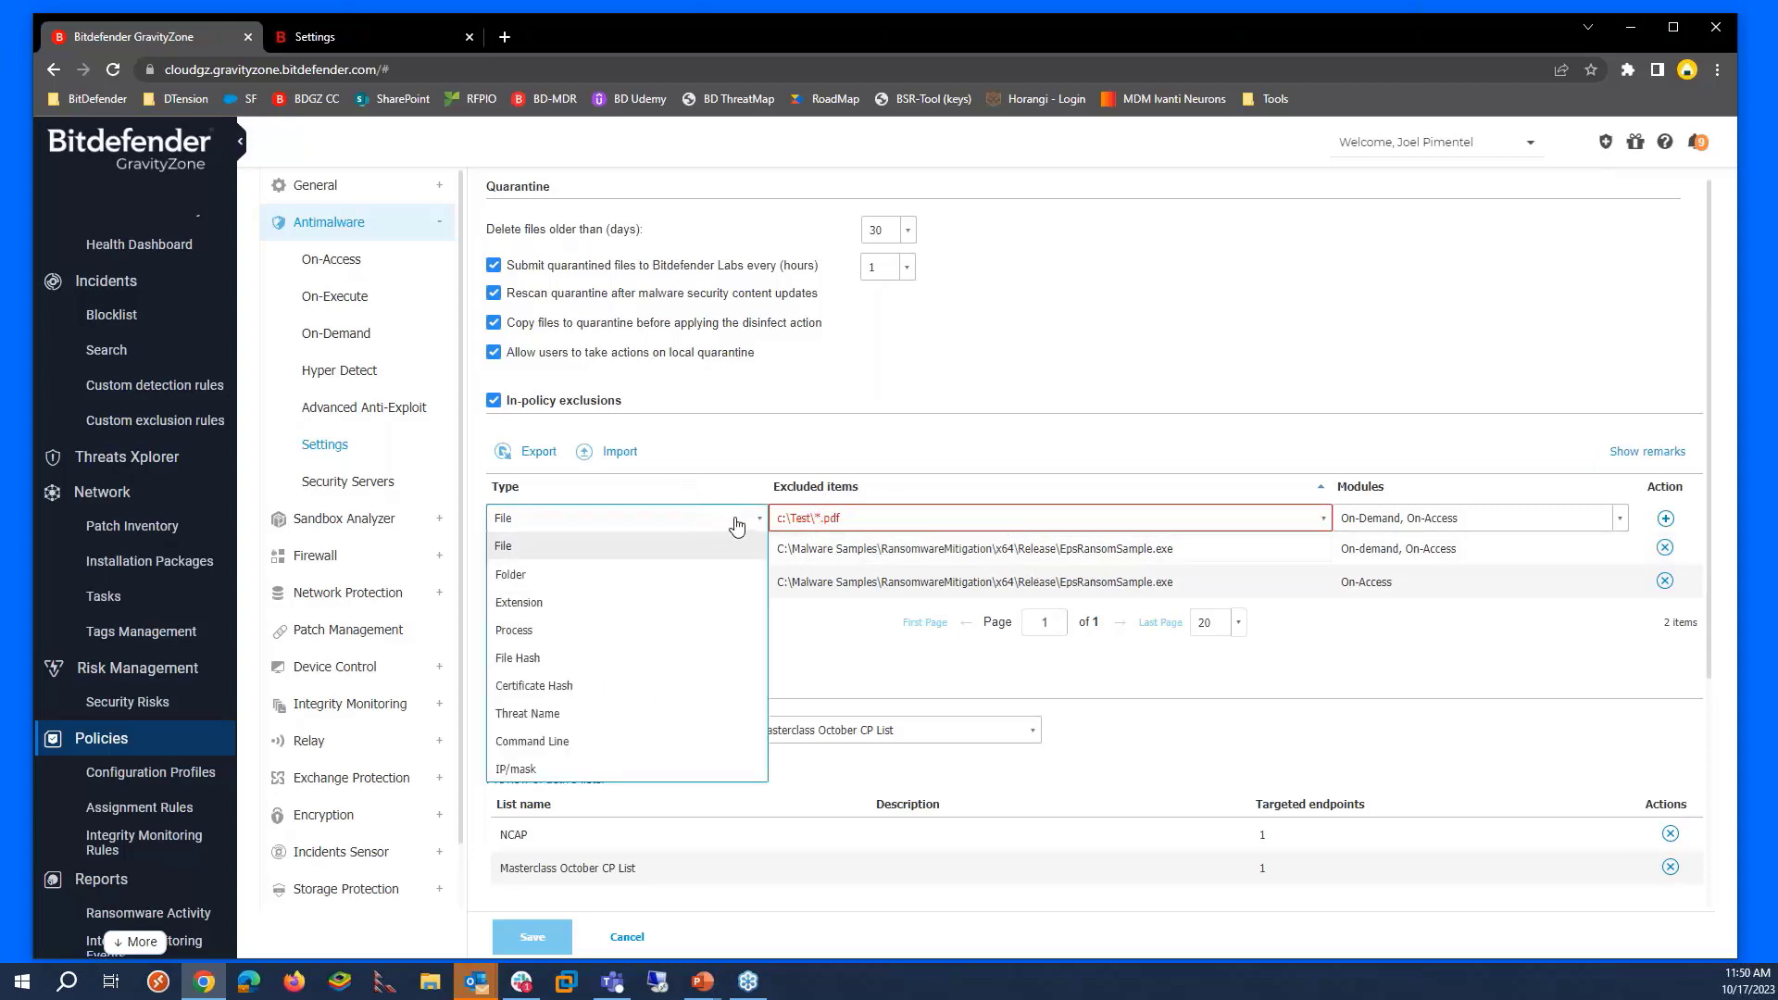
{"action": "left_click", "coordinate": [627, 604]}
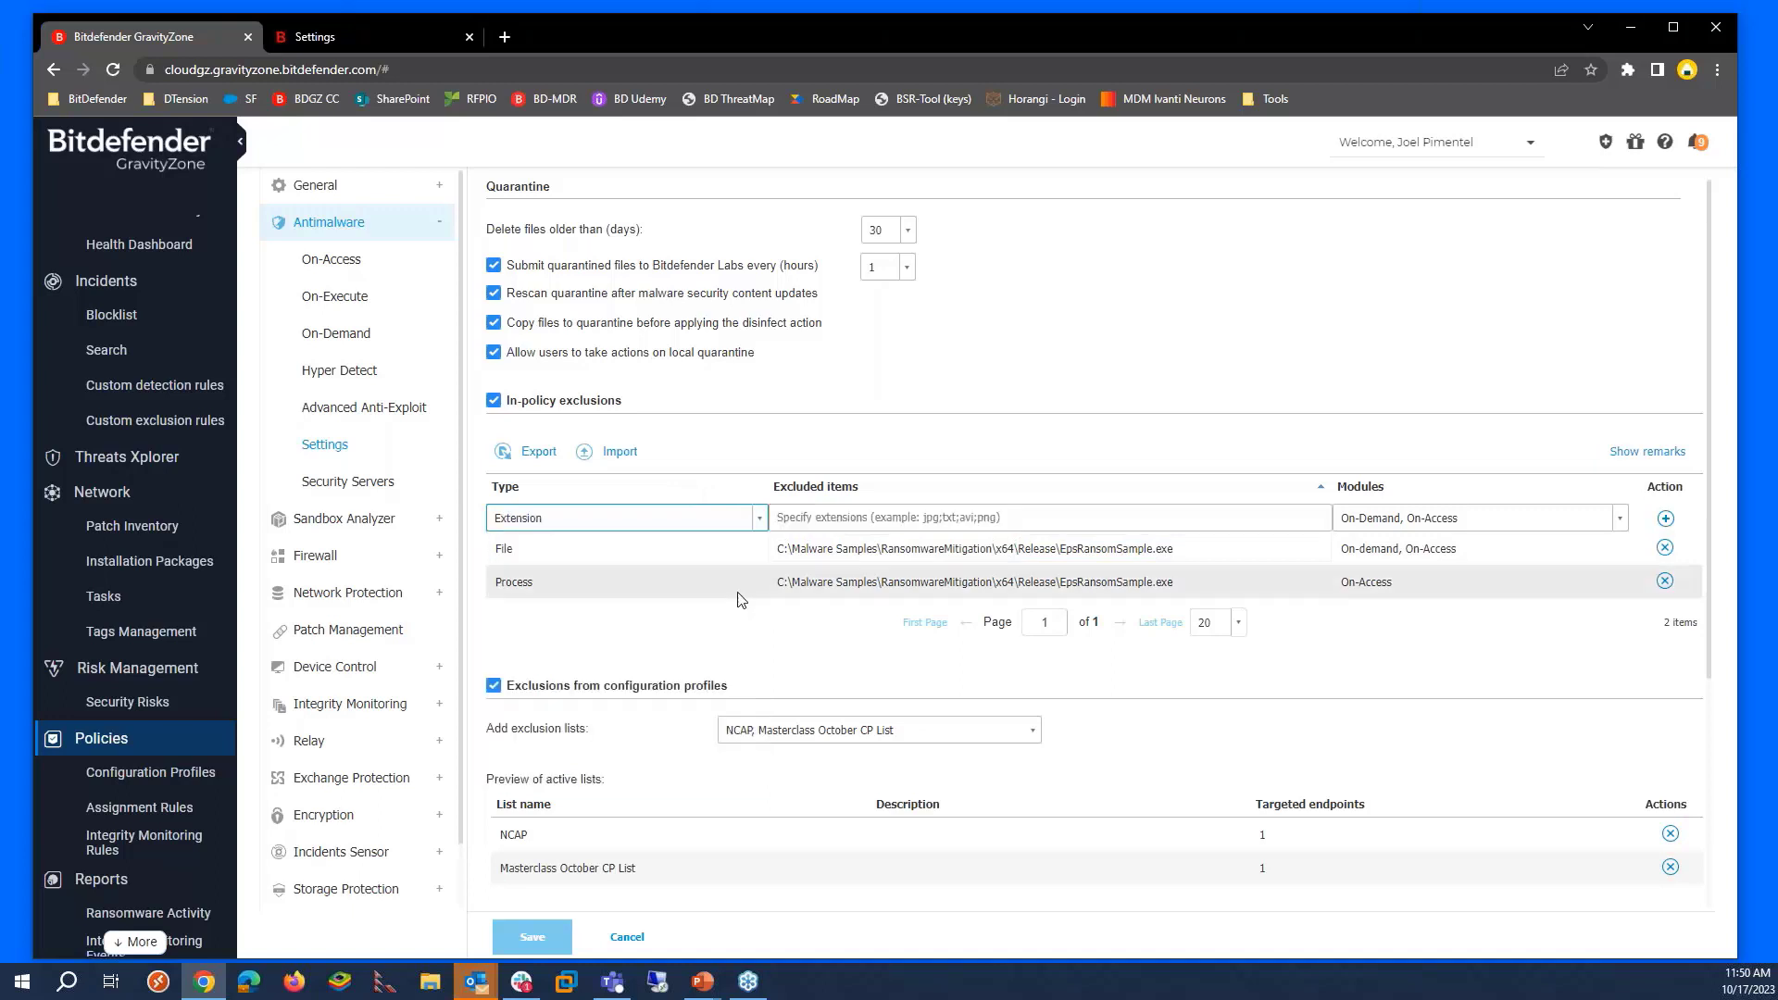
{"action": "left_click", "coordinate": [760, 517]}
{"action": "left_click", "coordinate": [646, 551]}
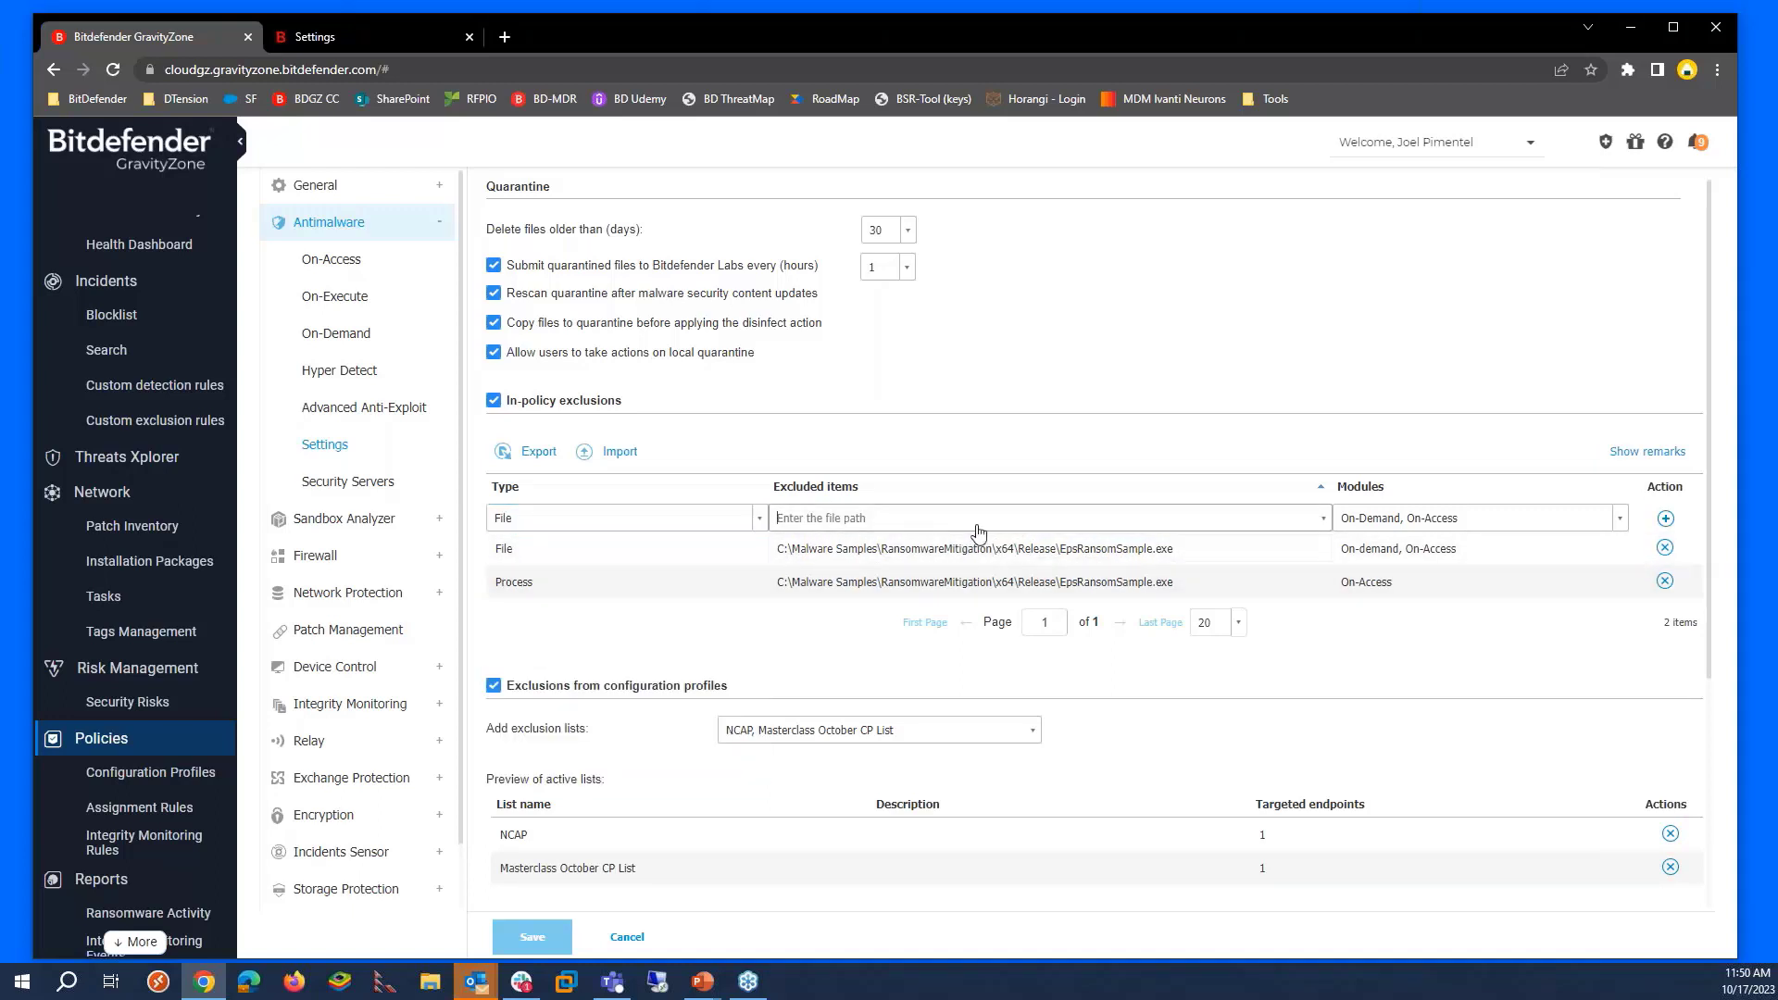
- Enter C:\test\test\*.exe as the excluded path of the new file exclusion
{"action": "type", "text": "C"}
{"action": "key", "text": "BackSpace"}
{"action": "type", "text": "C:\\test\\test\\*.ex"}
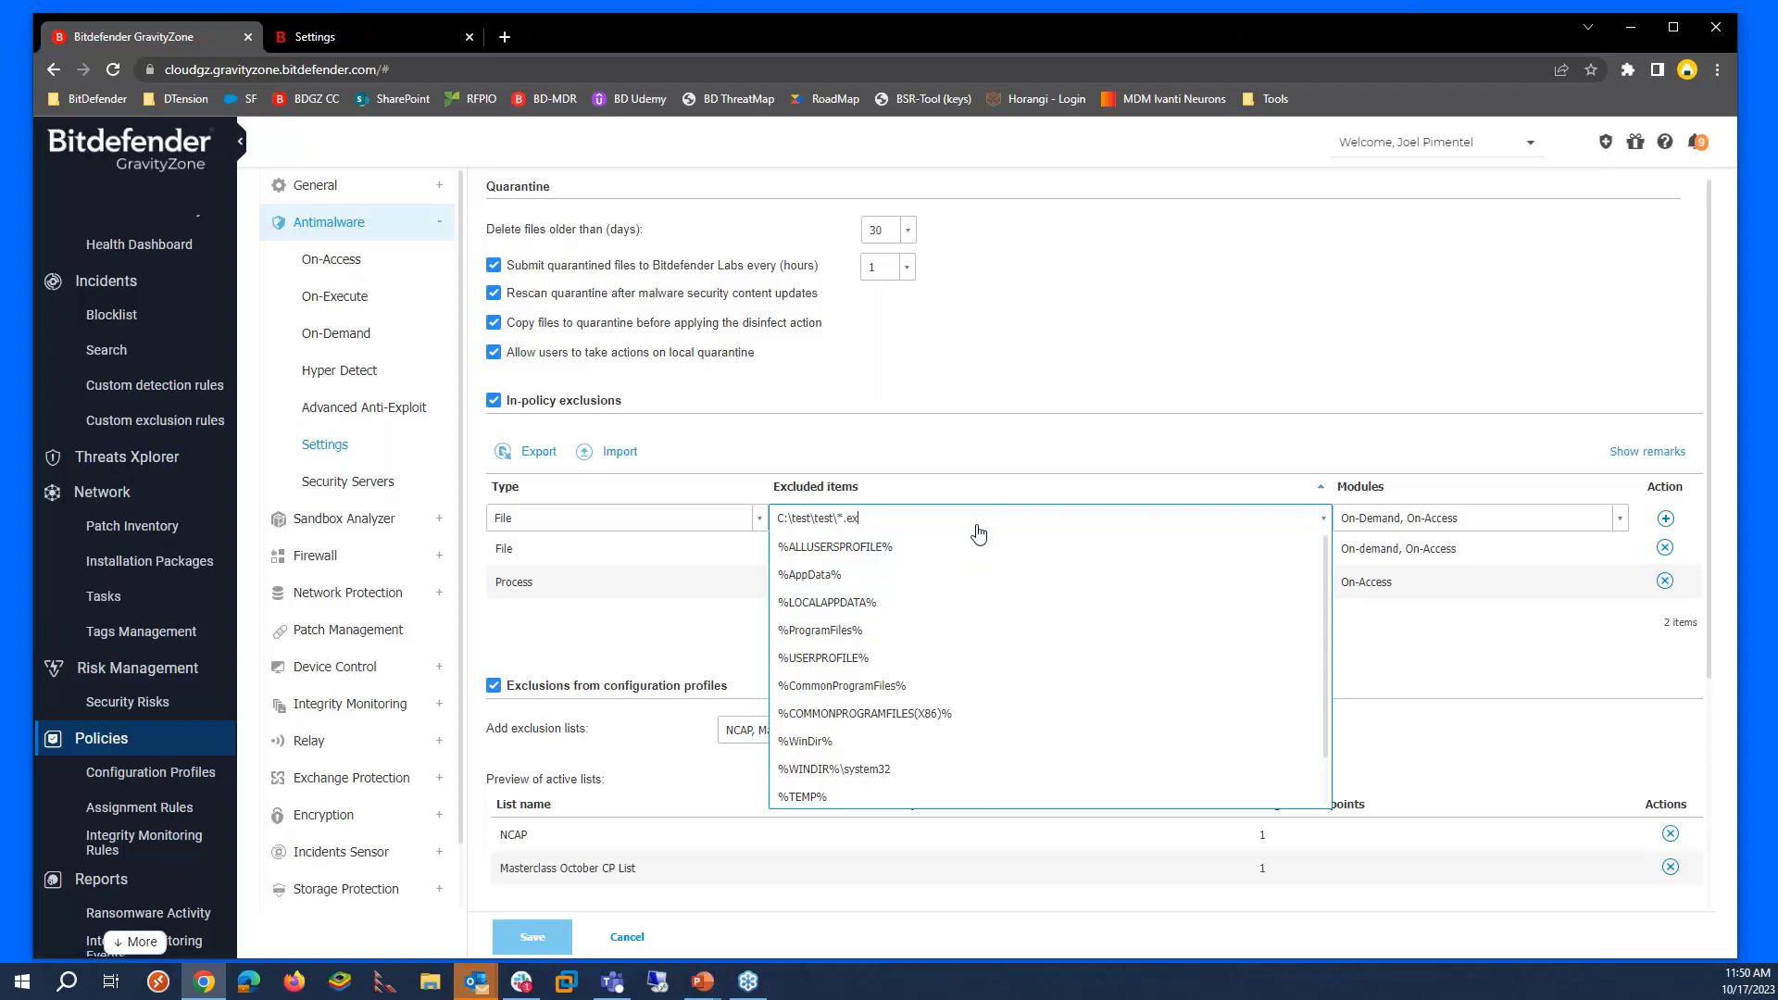
{"action": "type", "text": "e"}
{"action": "left_click", "coordinate": [1040, 491]}
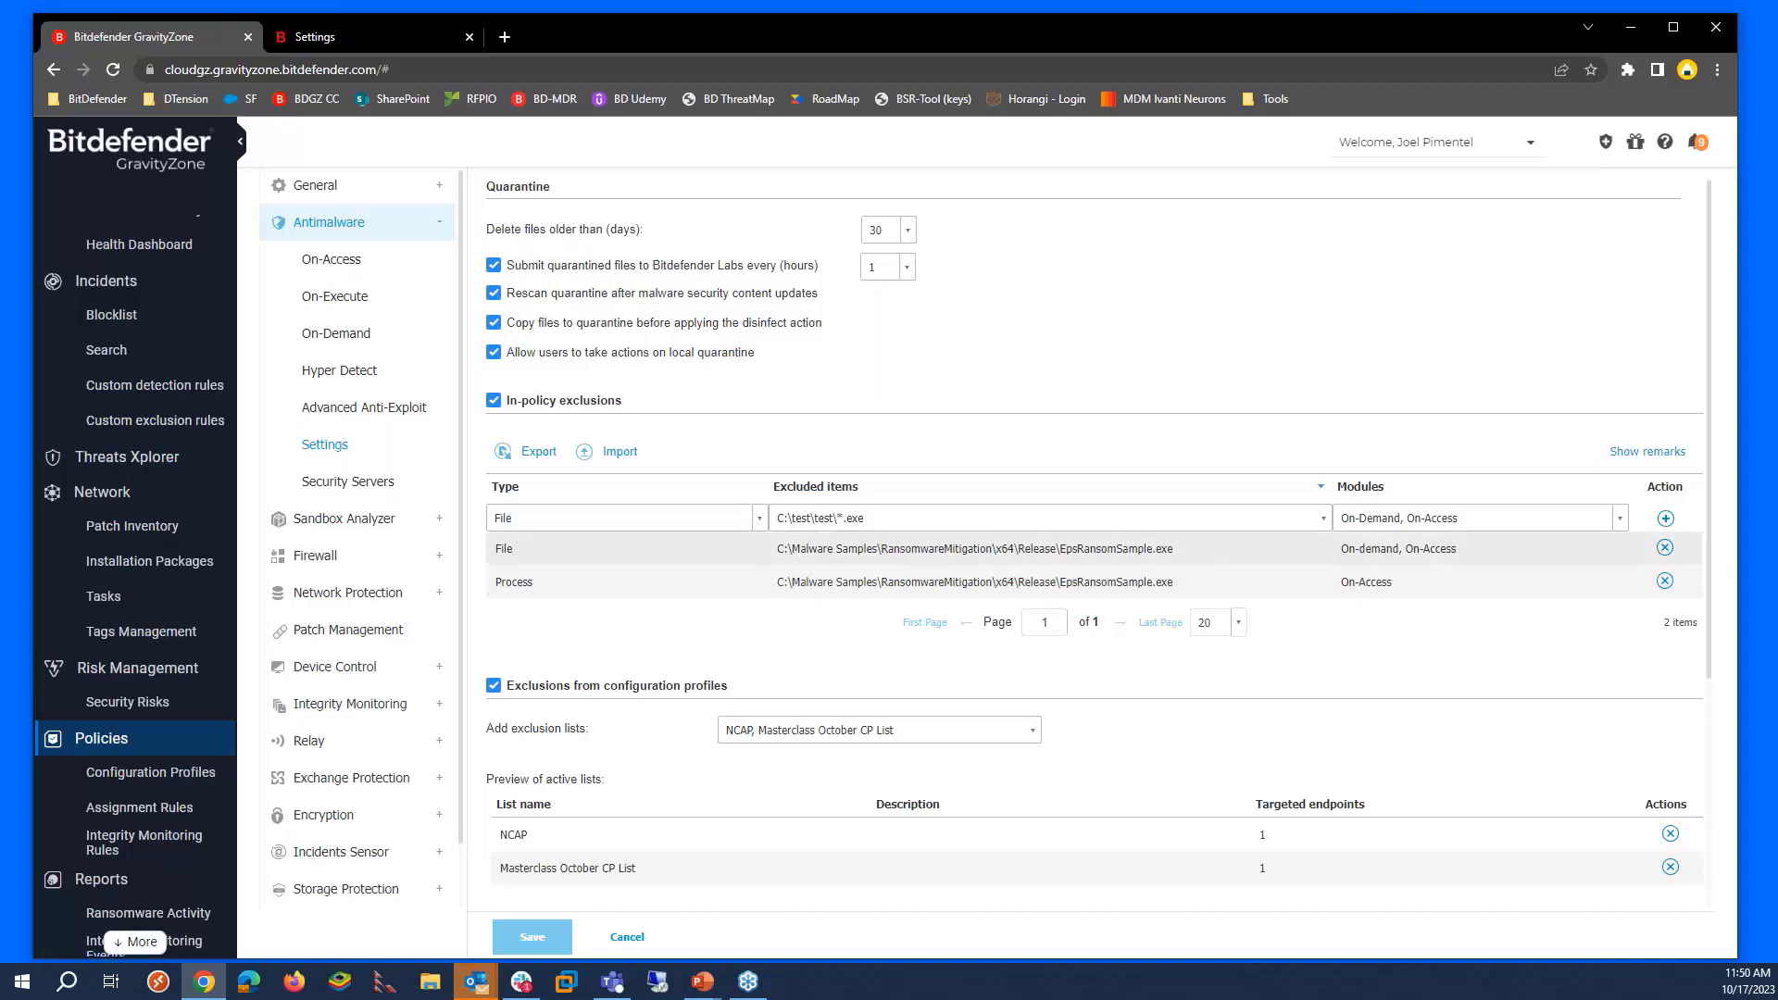
- Change the new in-policy exclusion's type to Folder and compare its available modules with those of the File type
{"action": "left_click", "coordinate": [1492, 521]}
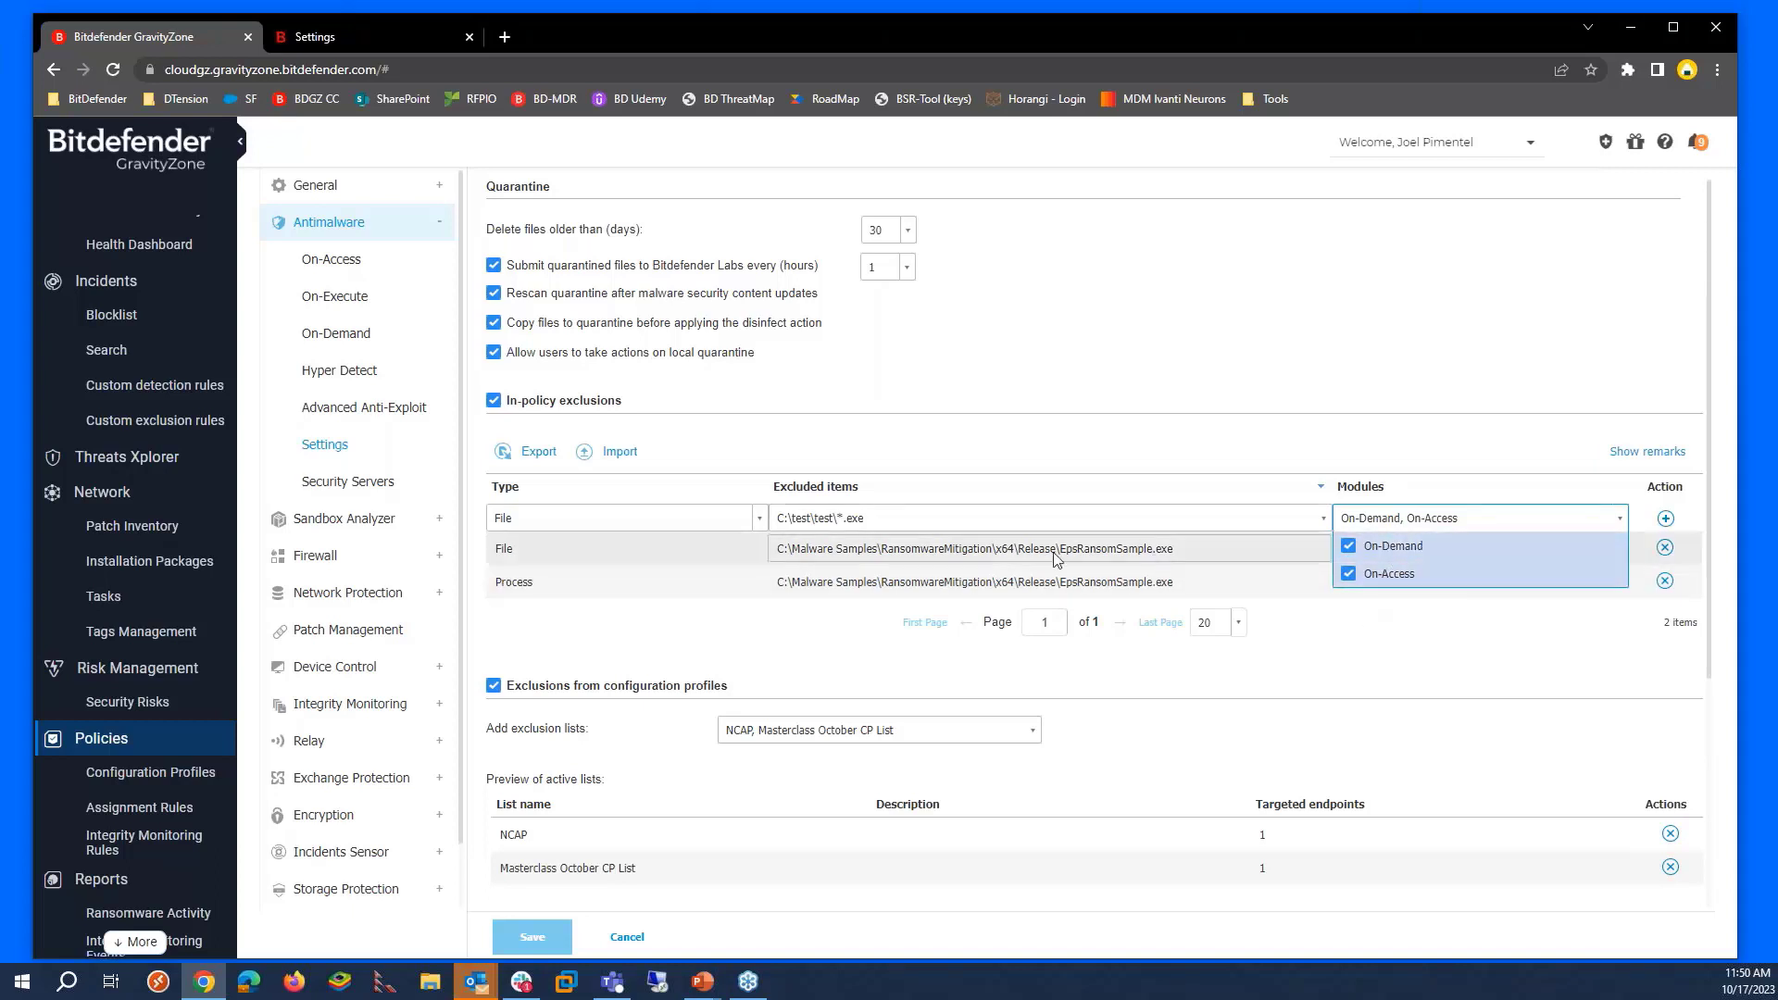
{"action": "left_click", "coordinate": [1245, 490]}
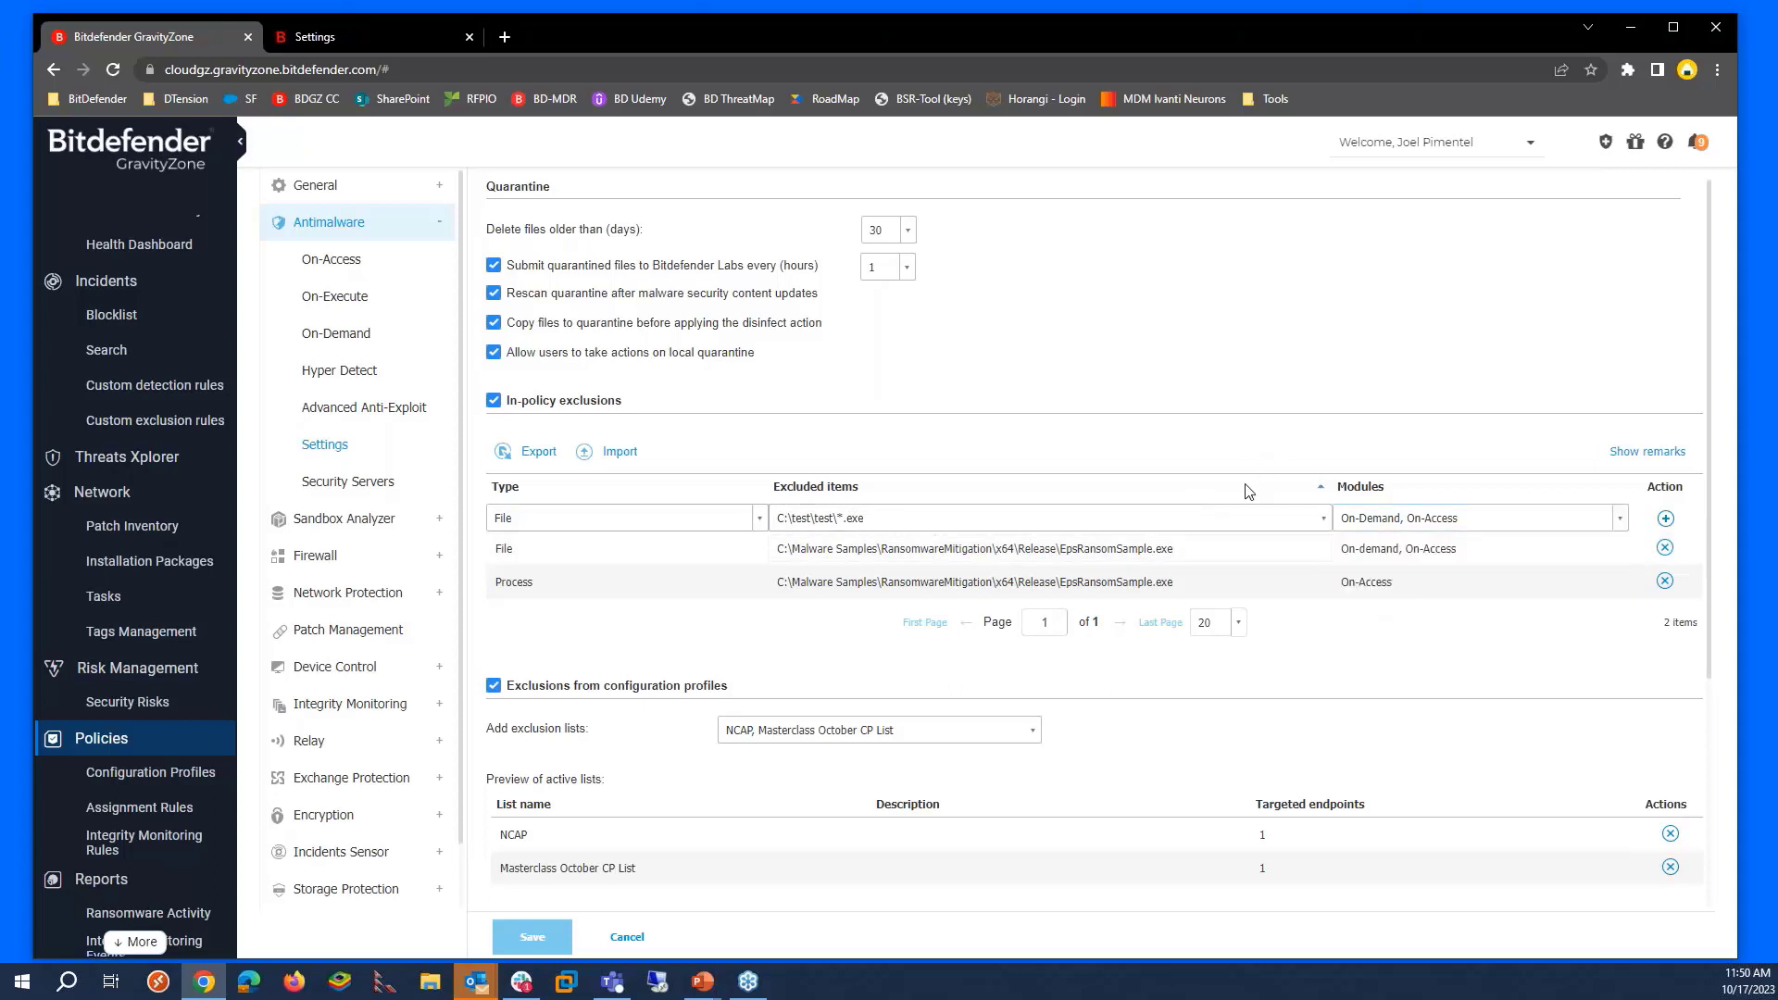
{"action": "left_click", "coordinate": [758, 517]}
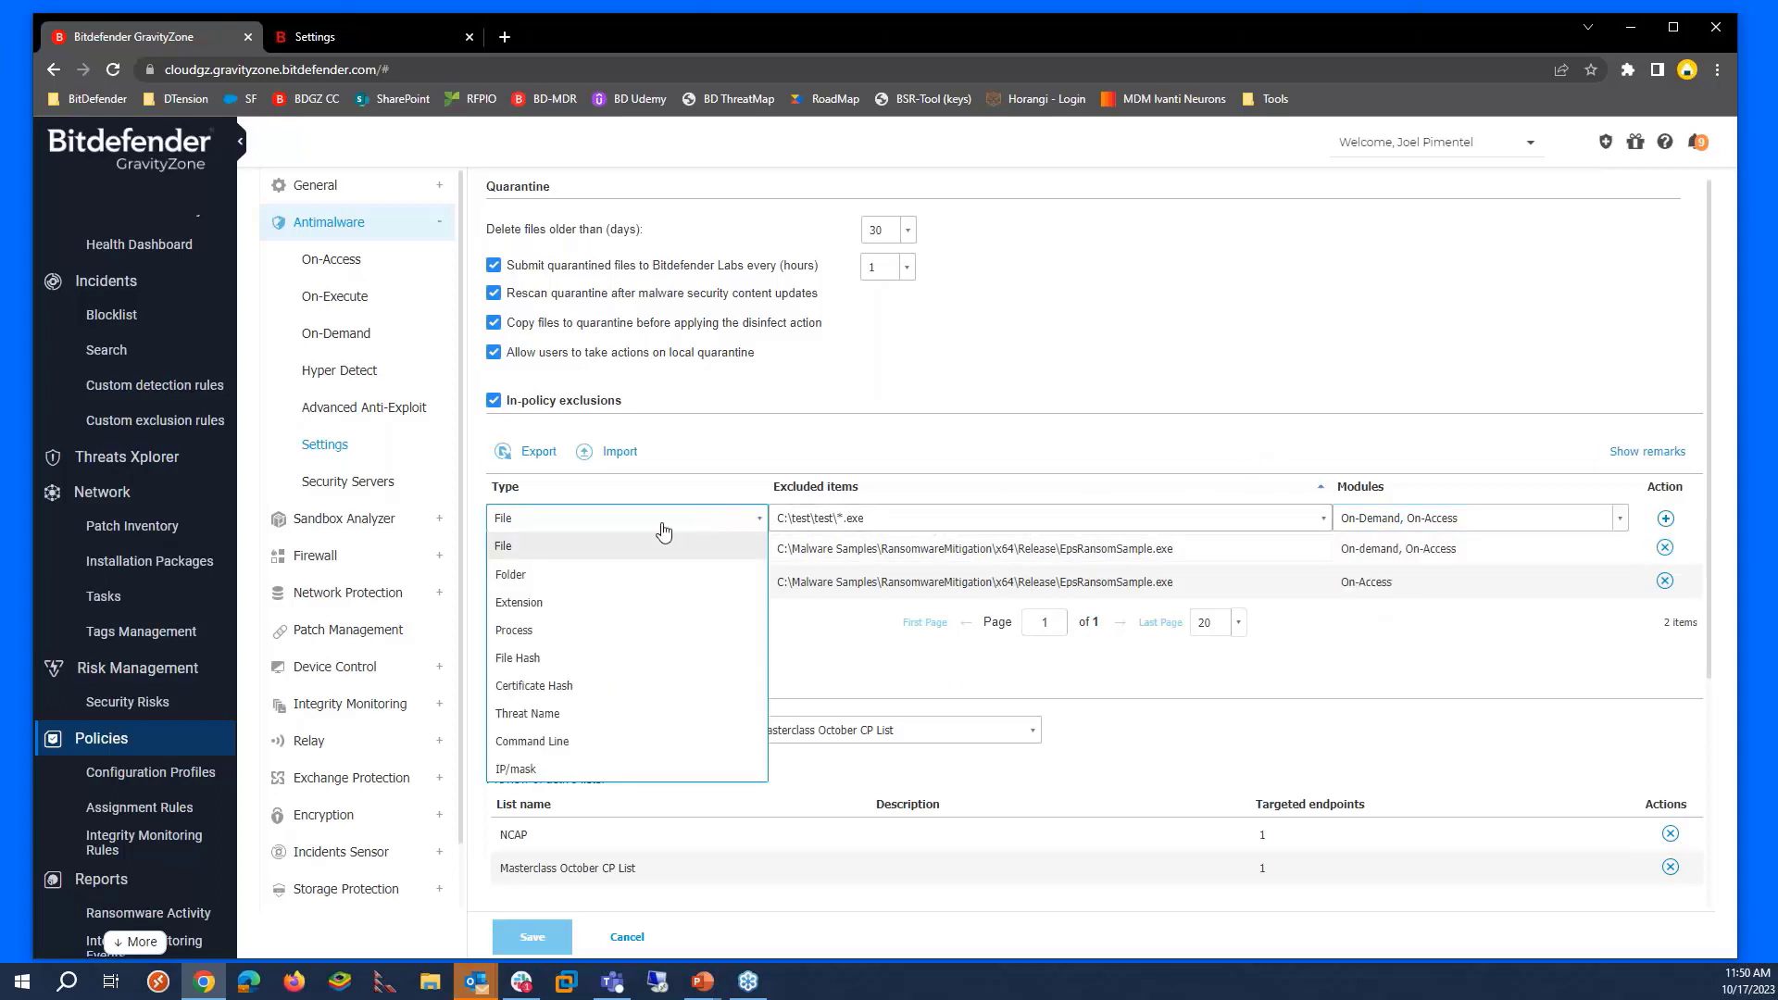
{"action": "left_click", "coordinate": [547, 576]}
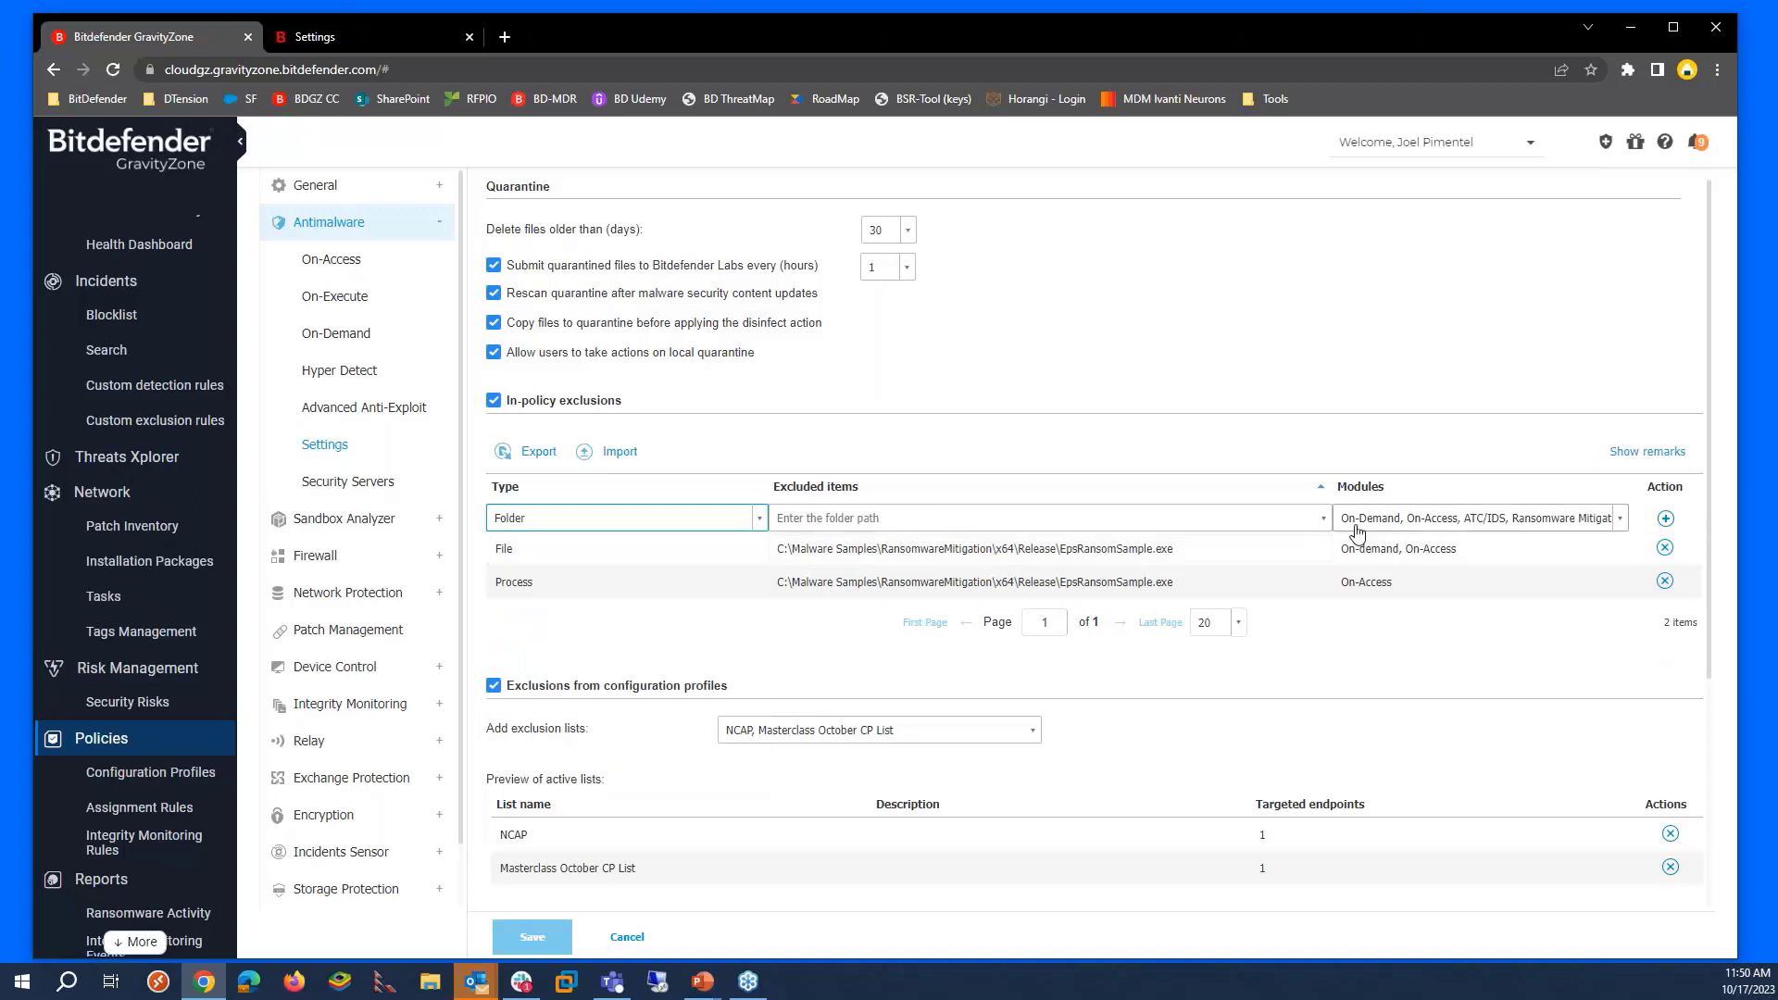
{"action": "left_click", "coordinate": [1547, 520]}
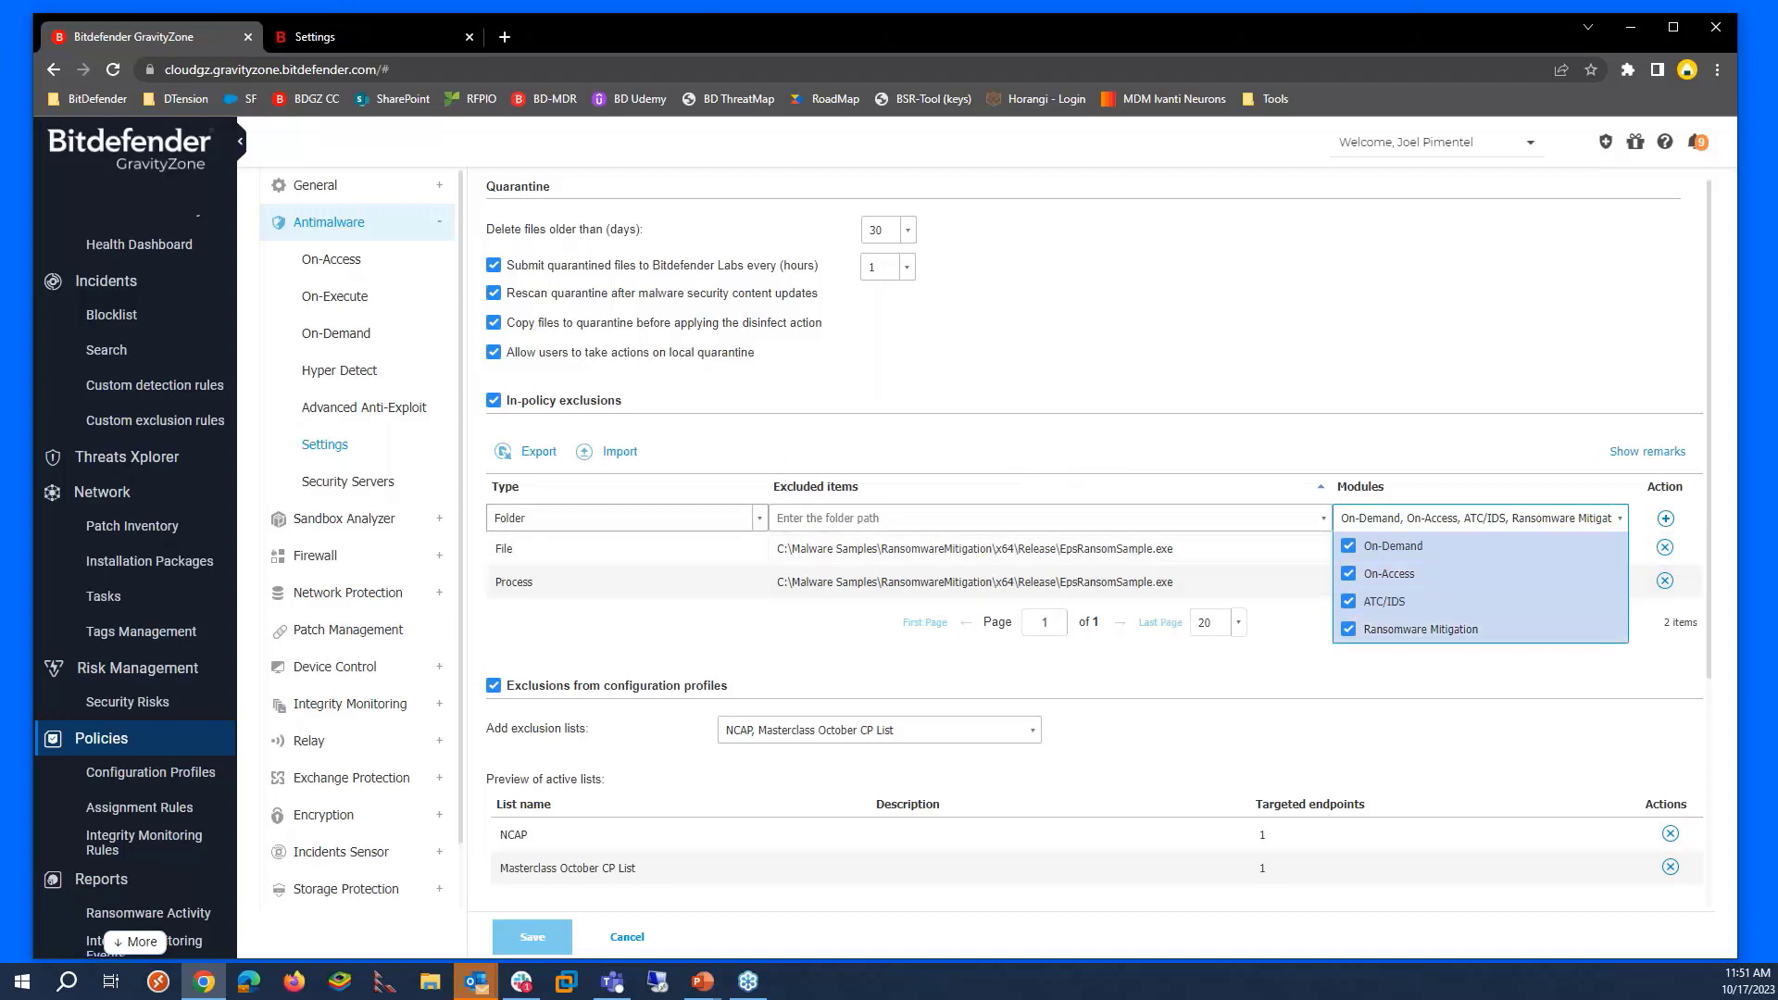
{"action": "left_click", "coordinate": [759, 518]}
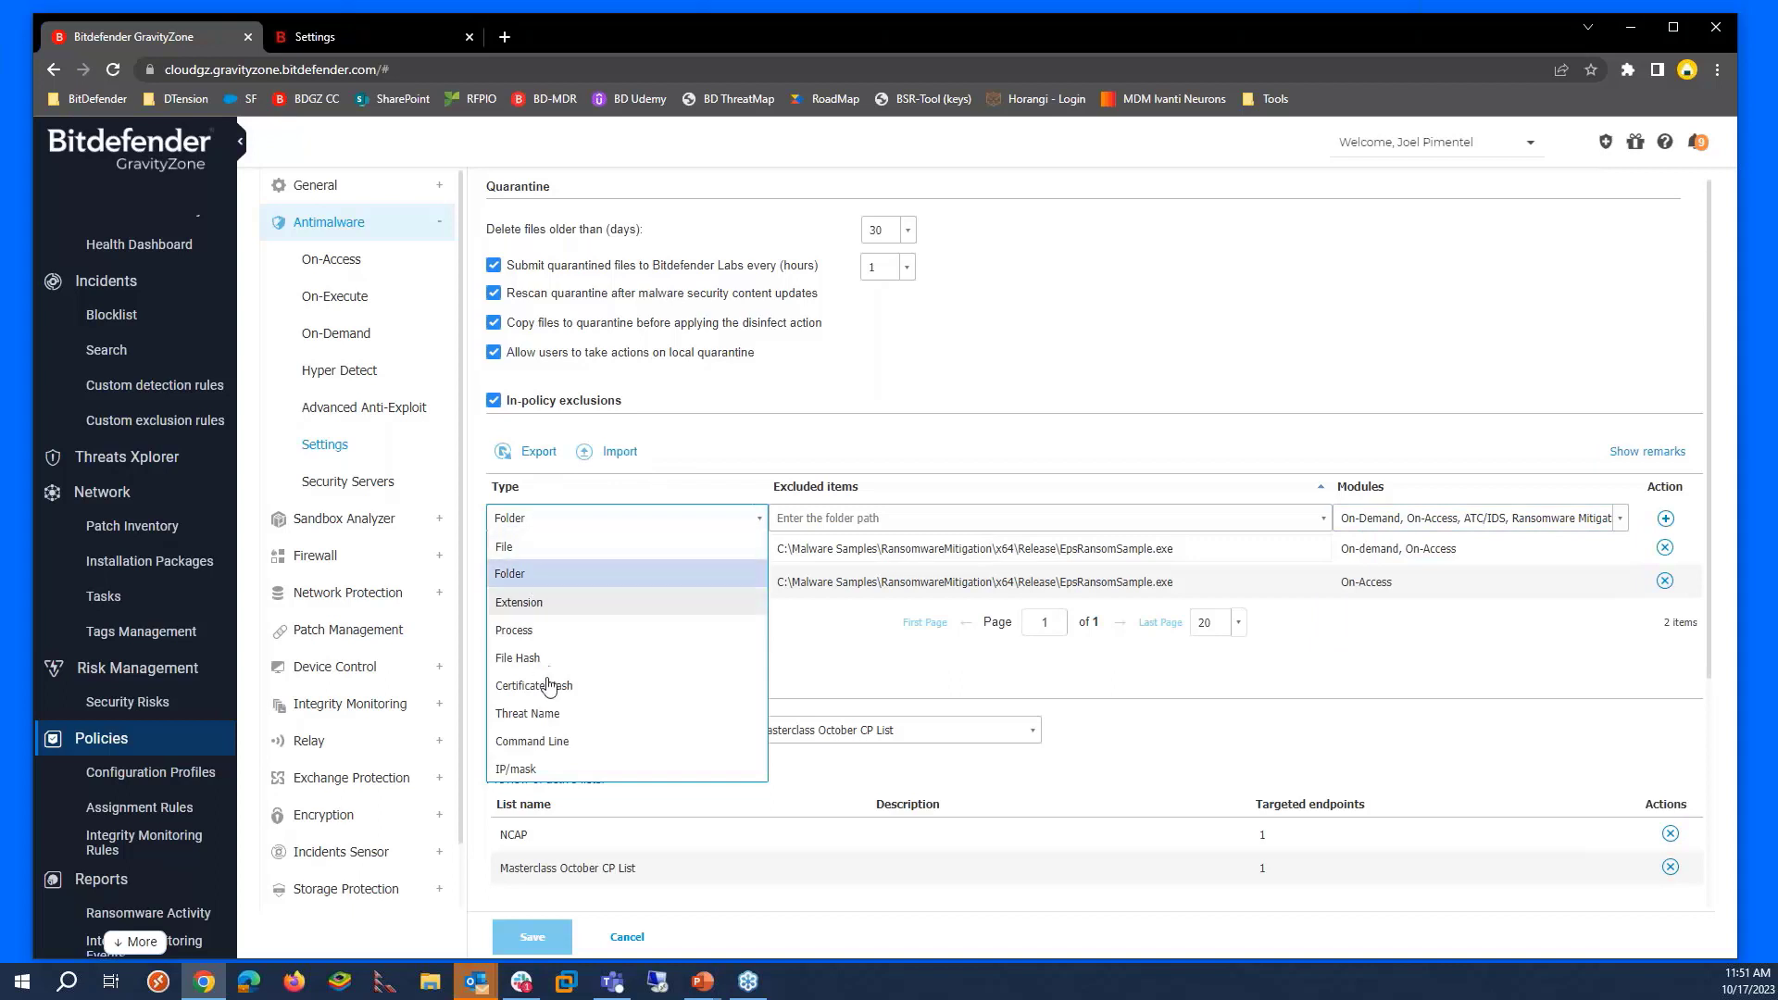
- Deselect the On-Demand, On-Access and ATC/IDS modules for the new folder exclusion and select them again
{"action": "left_click", "coordinate": [1417, 518]}
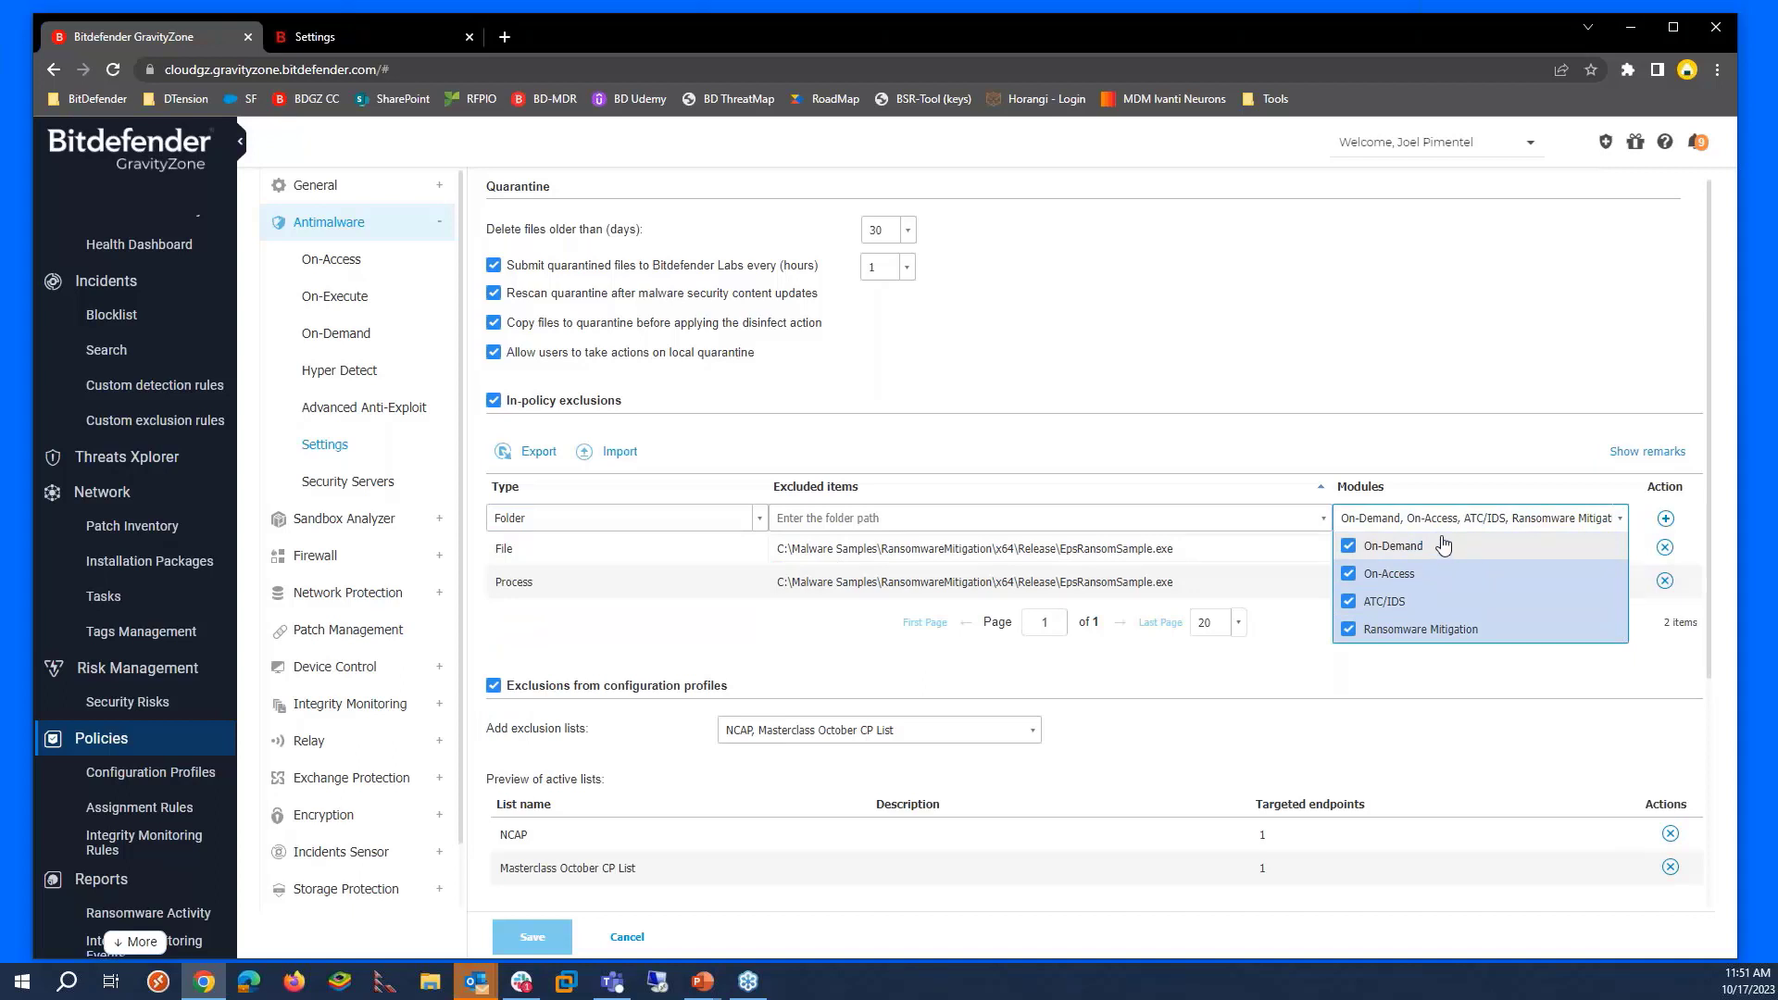
{"action": "left_click", "coordinate": [1349, 546]}
{"action": "left_click", "coordinate": [1349, 574]}
{"action": "left_click", "coordinate": [1350, 602]}
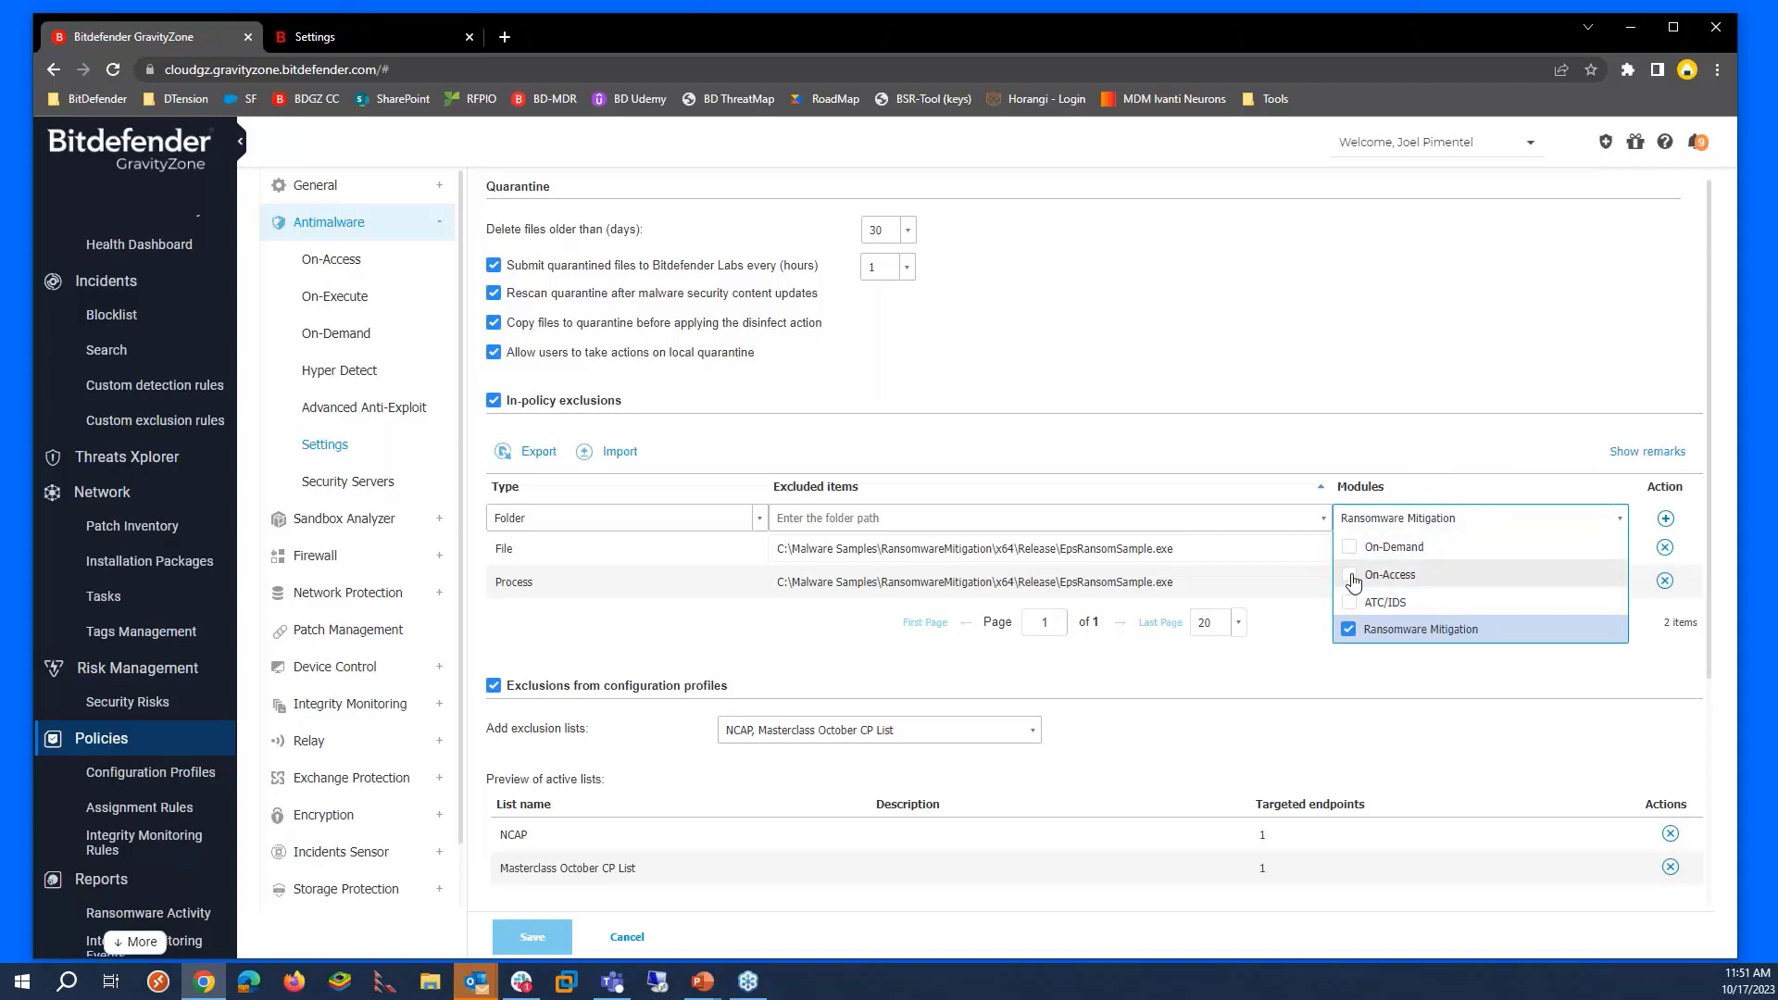
{"action": "left_click", "coordinate": [1349, 571]}
{"action": "left_click", "coordinate": [1349, 547]}
{"action": "left_click", "coordinate": [1349, 602]}
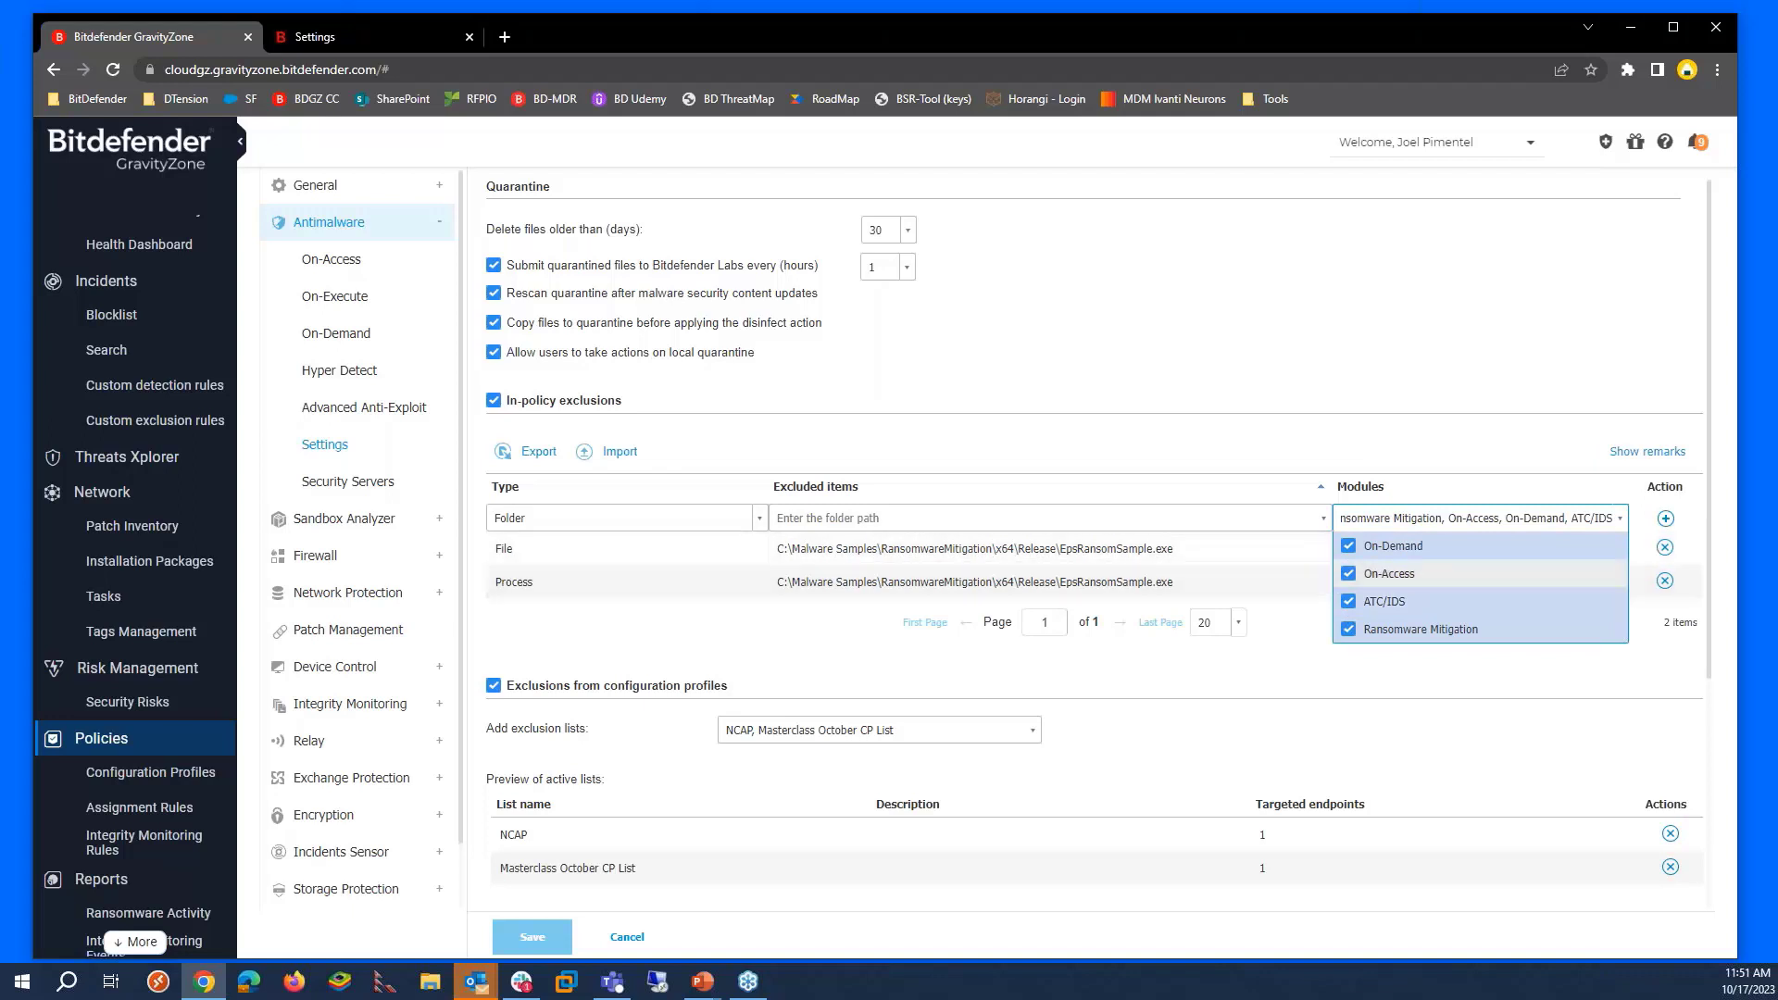
- Limit the new folder exclusion to the Ransomware Mitigation module by excluding ATC/IDS, On-Access and On-Demand
{"action": "left_click", "coordinate": [1349, 602]}
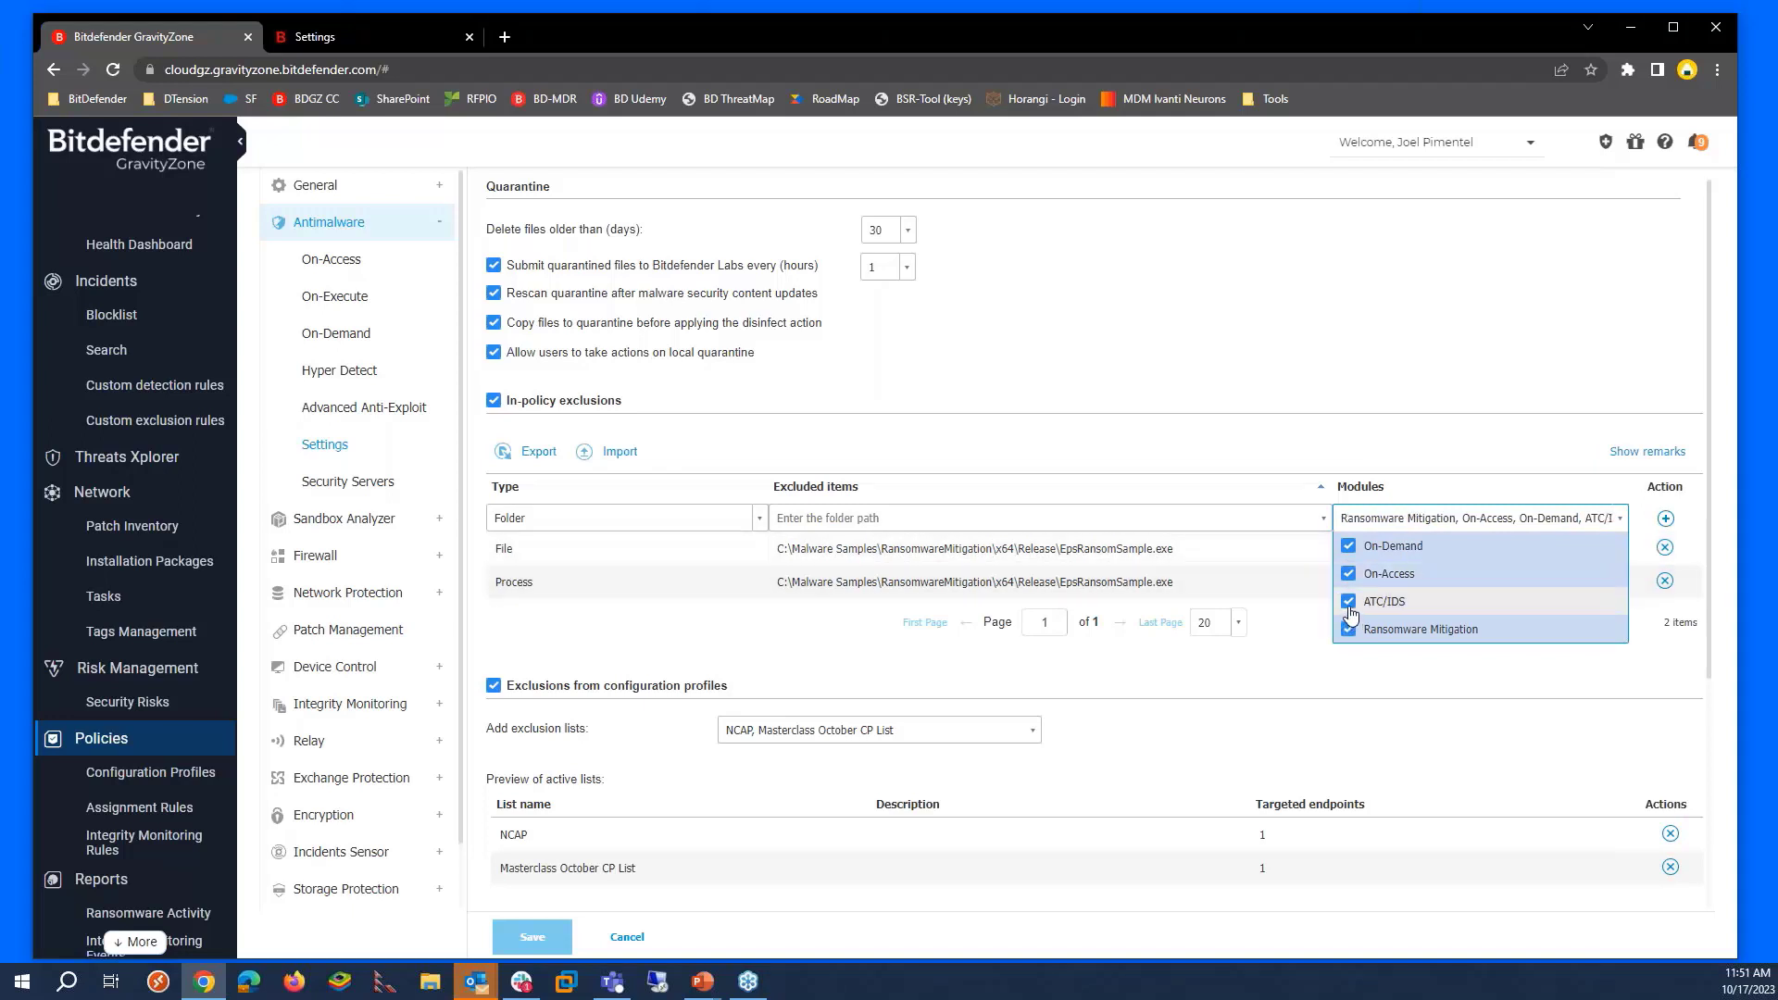
{"action": "left_click", "coordinate": [1349, 574]}
{"action": "left_click", "coordinate": [1349, 546]}
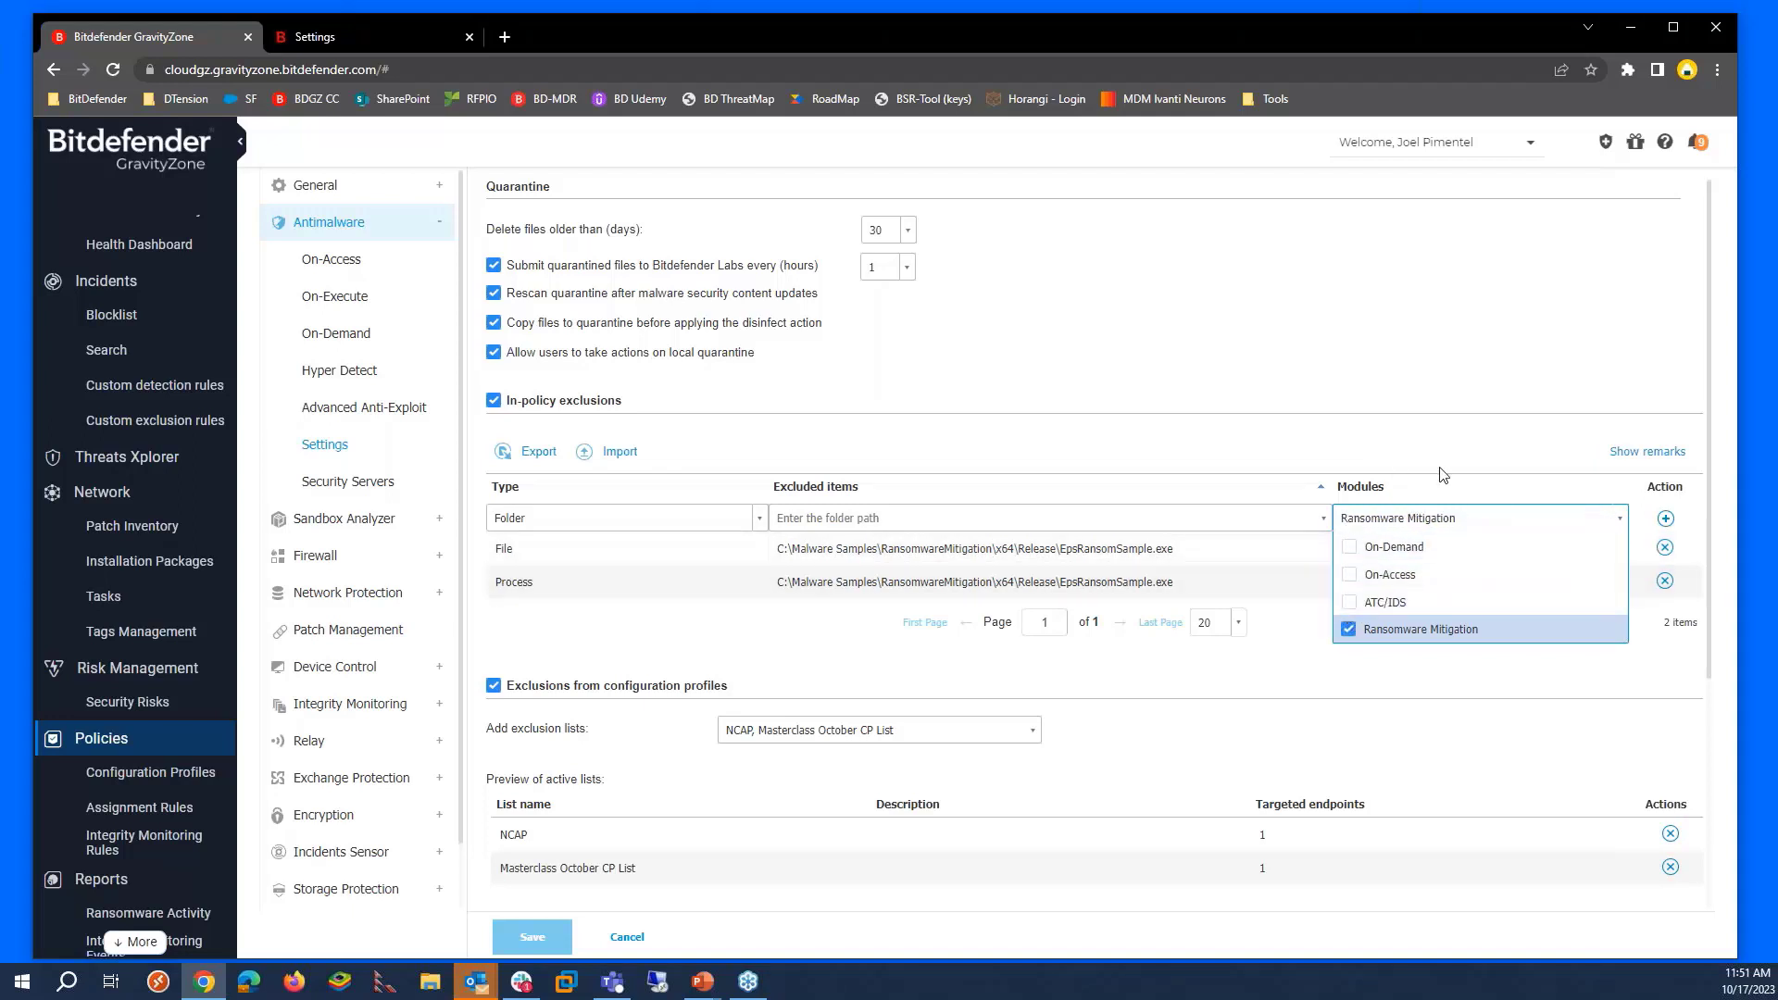
{"action": "left_click", "coordinate": [1467, 456]}
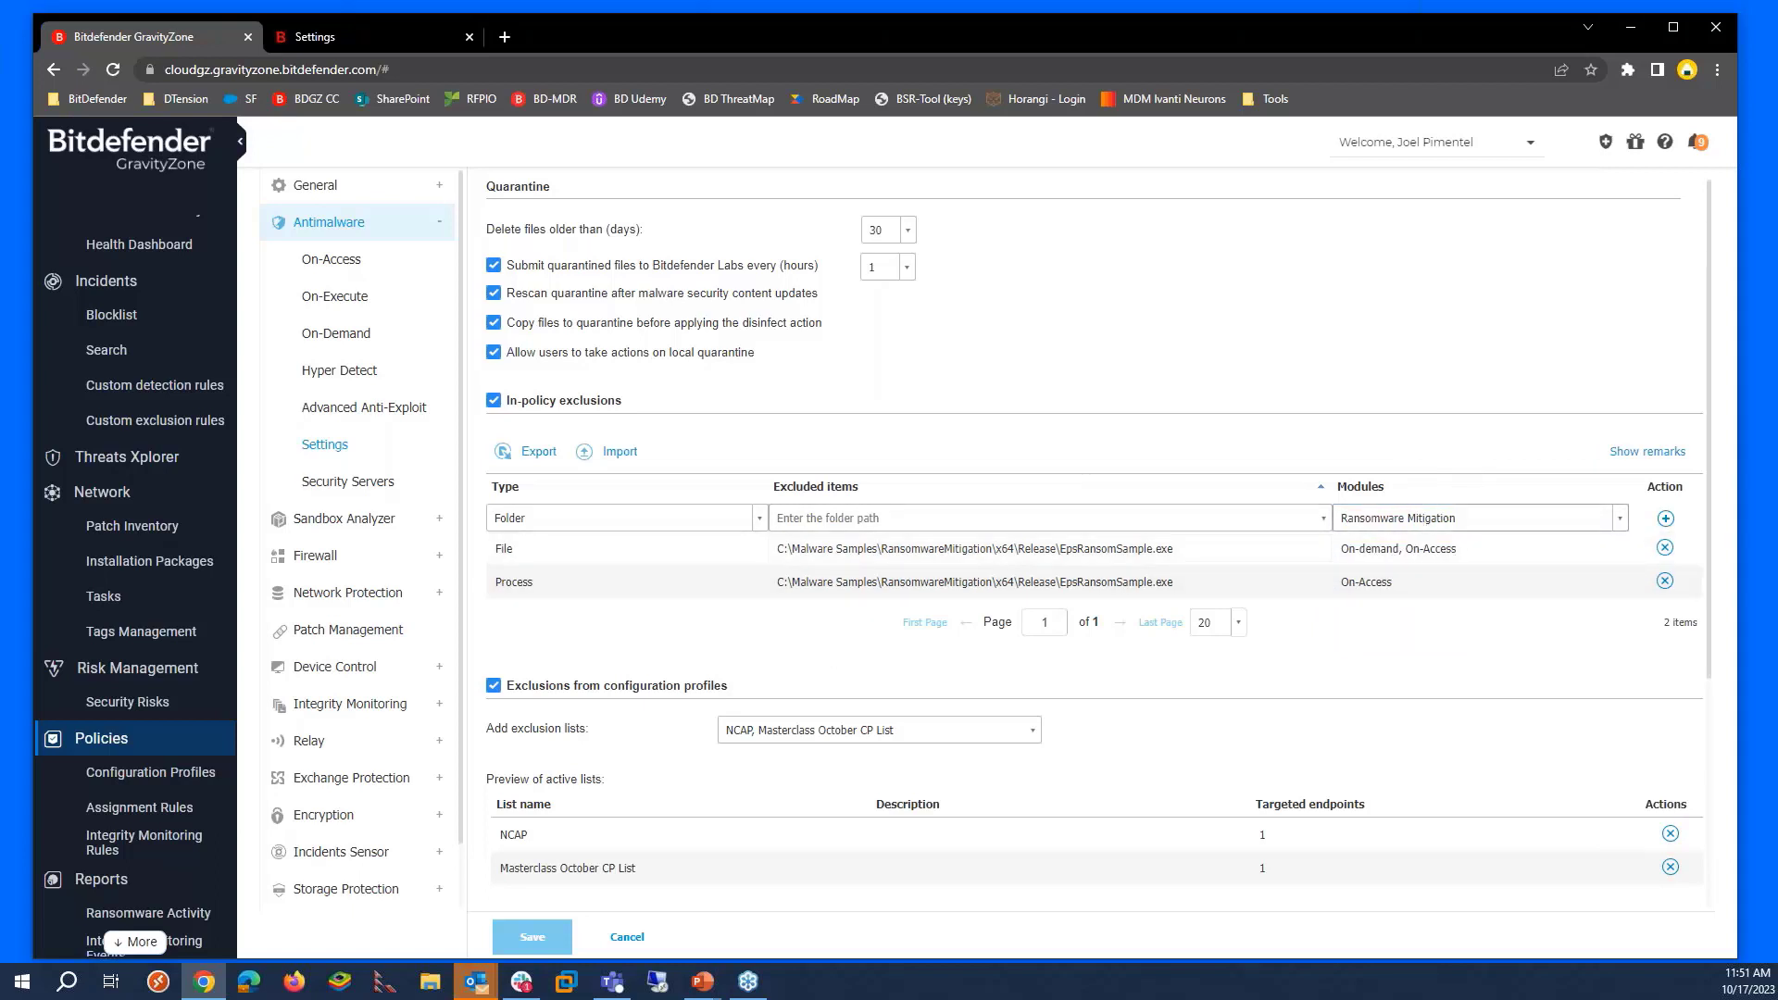
- Enter c:\test\test\ as the excluded folder path and add the rule to the in-policy exclusions
{"action": "left_click", "coordinate": [819, 518]}
{"action": "type", "text": "c:\\toe"}
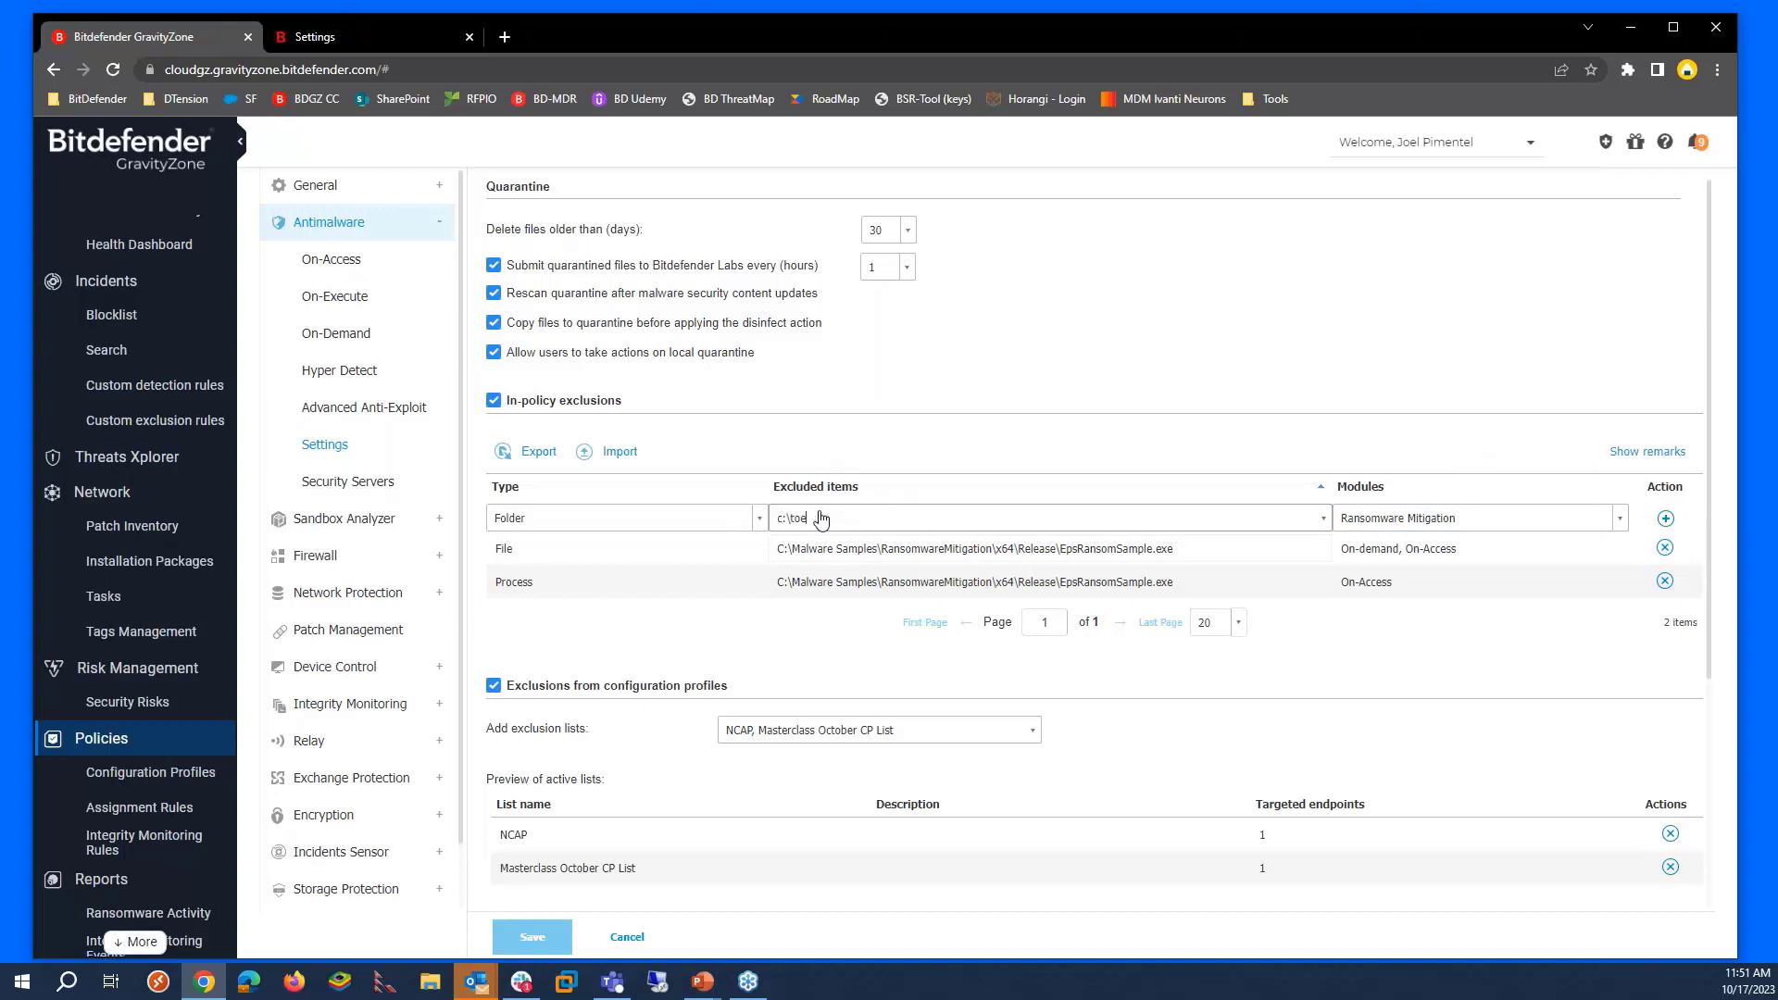
{"action": "type", "text": "s"}
{"action": "key", "text": "Num_Lock"}
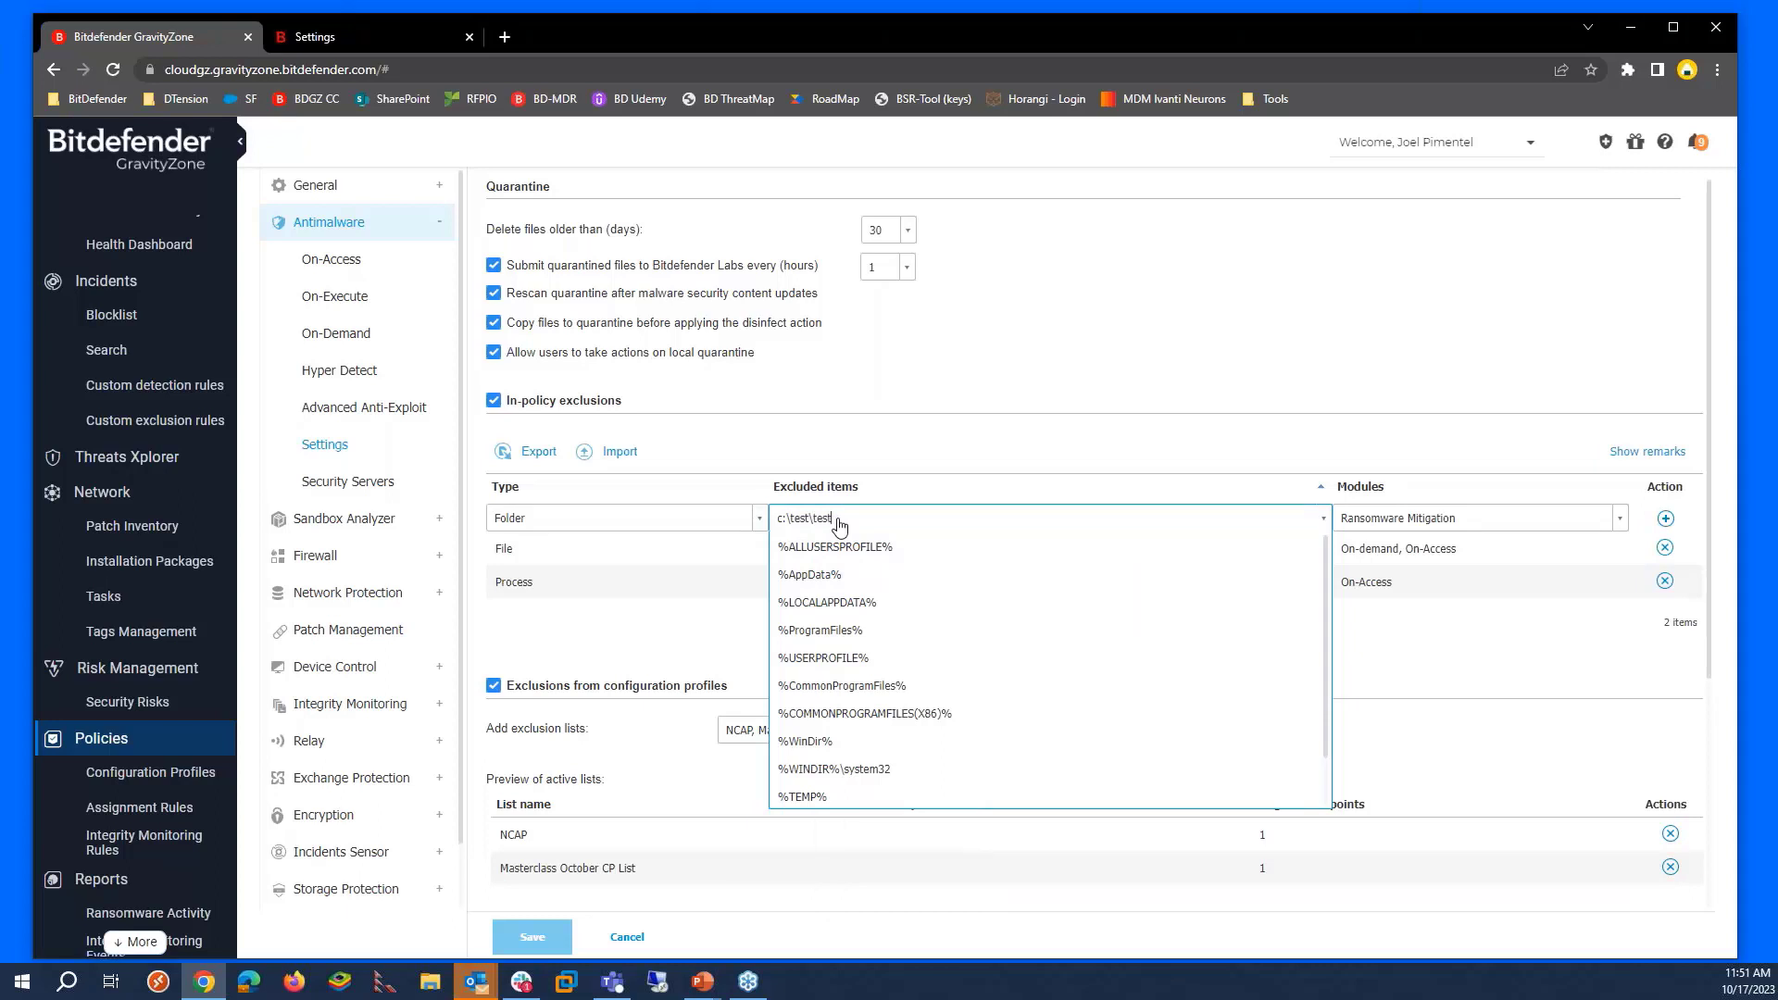
{"action": "left_click", "coordinate": [1026, 487]}
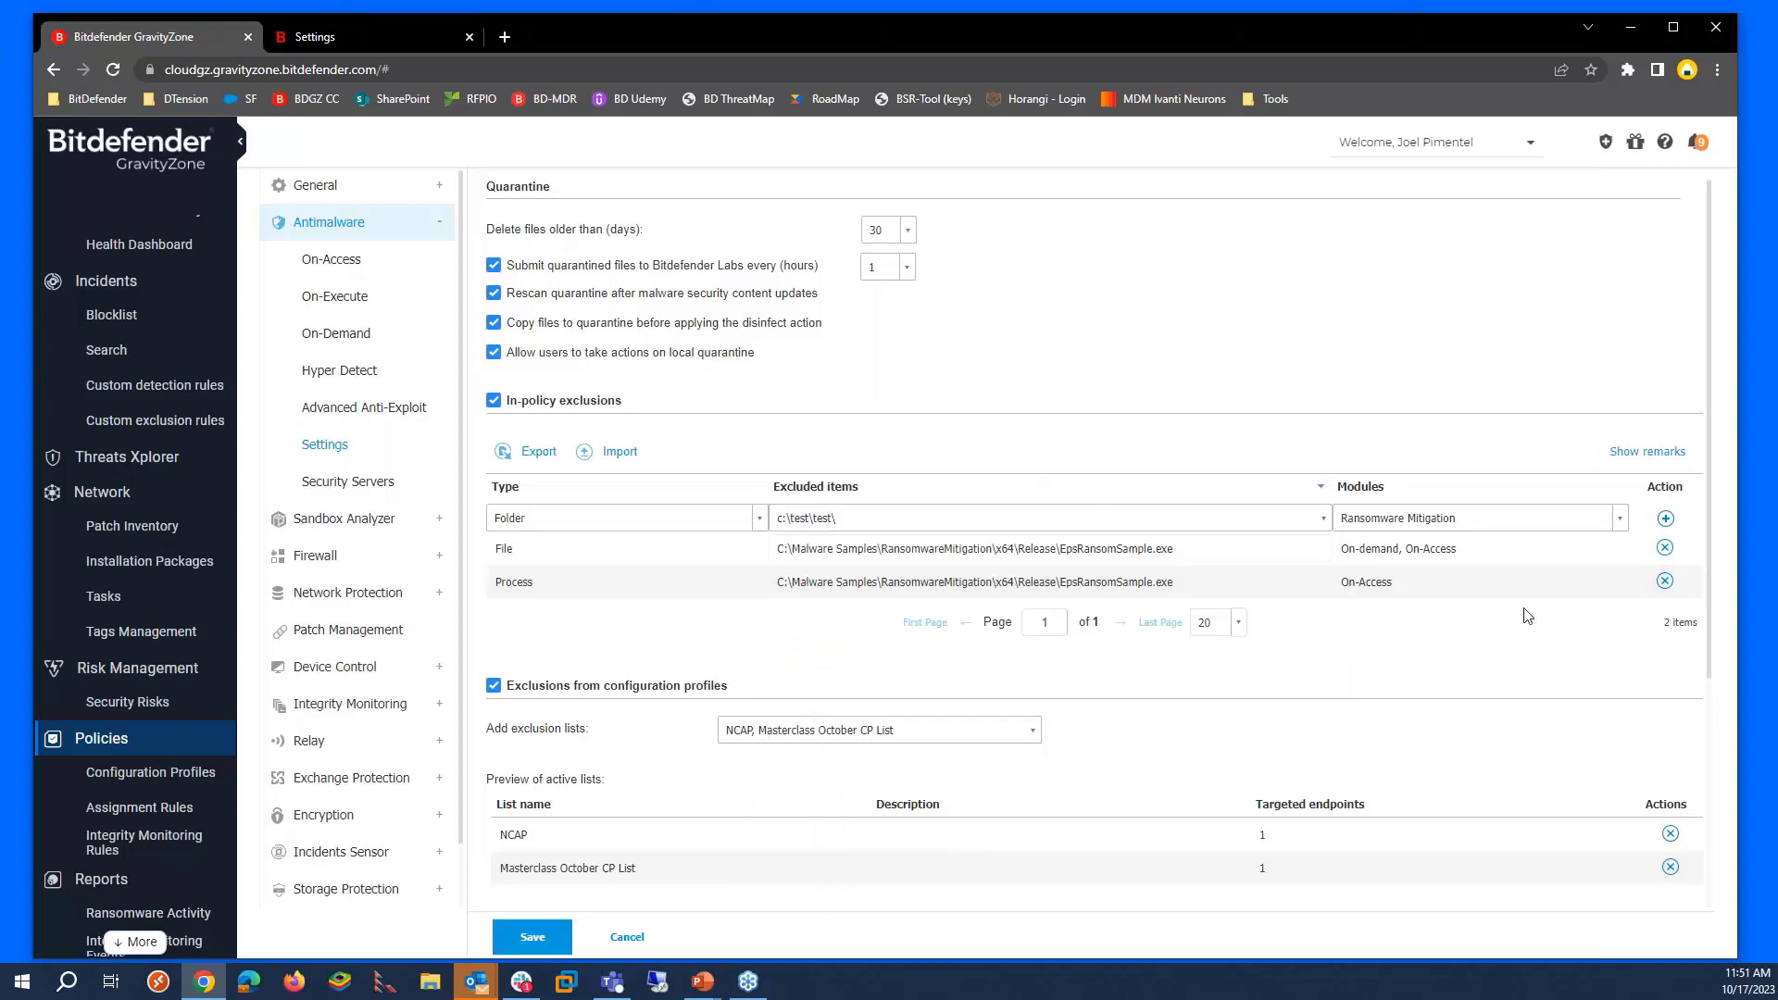
{"action": "left_click", "coordinate": [1666, 520]}
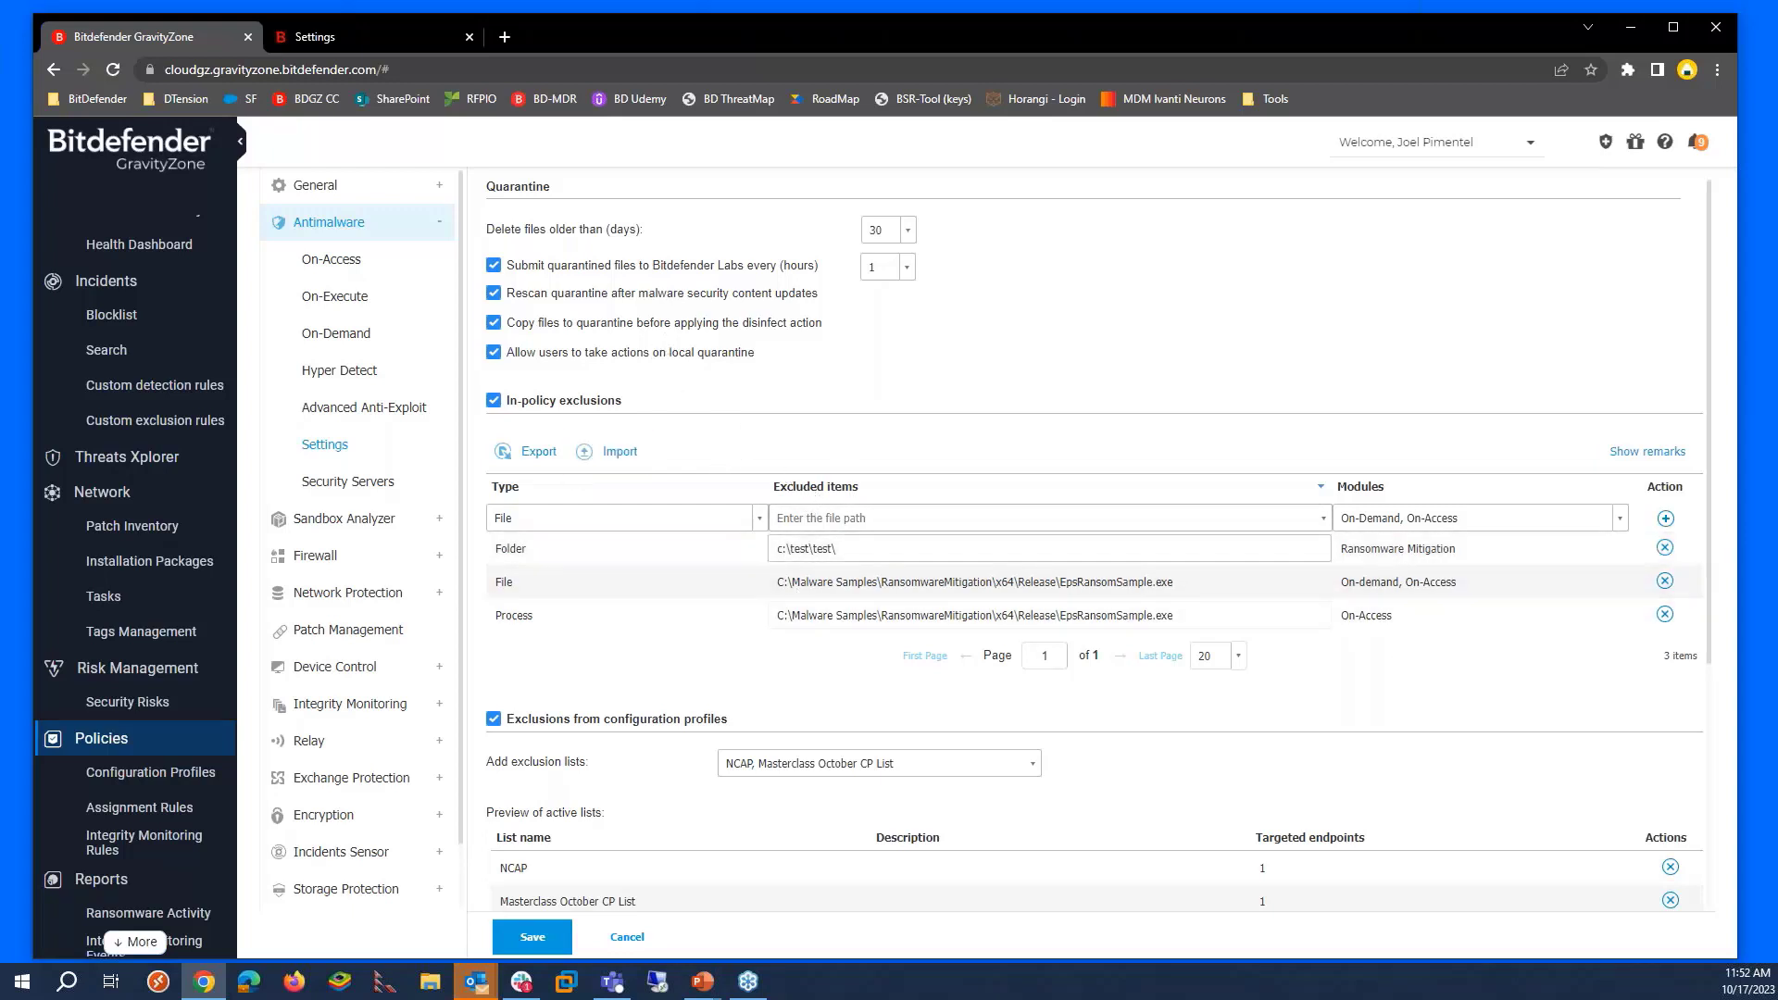
- Add the Test RG, MC_Oktober and Liste 4 named.reference.js lists to the exclusions from configuration profiles
{"action": "scroll", "coordinate": [1063, 559], "scroll_direction": "down", "scroll_amount": 2}
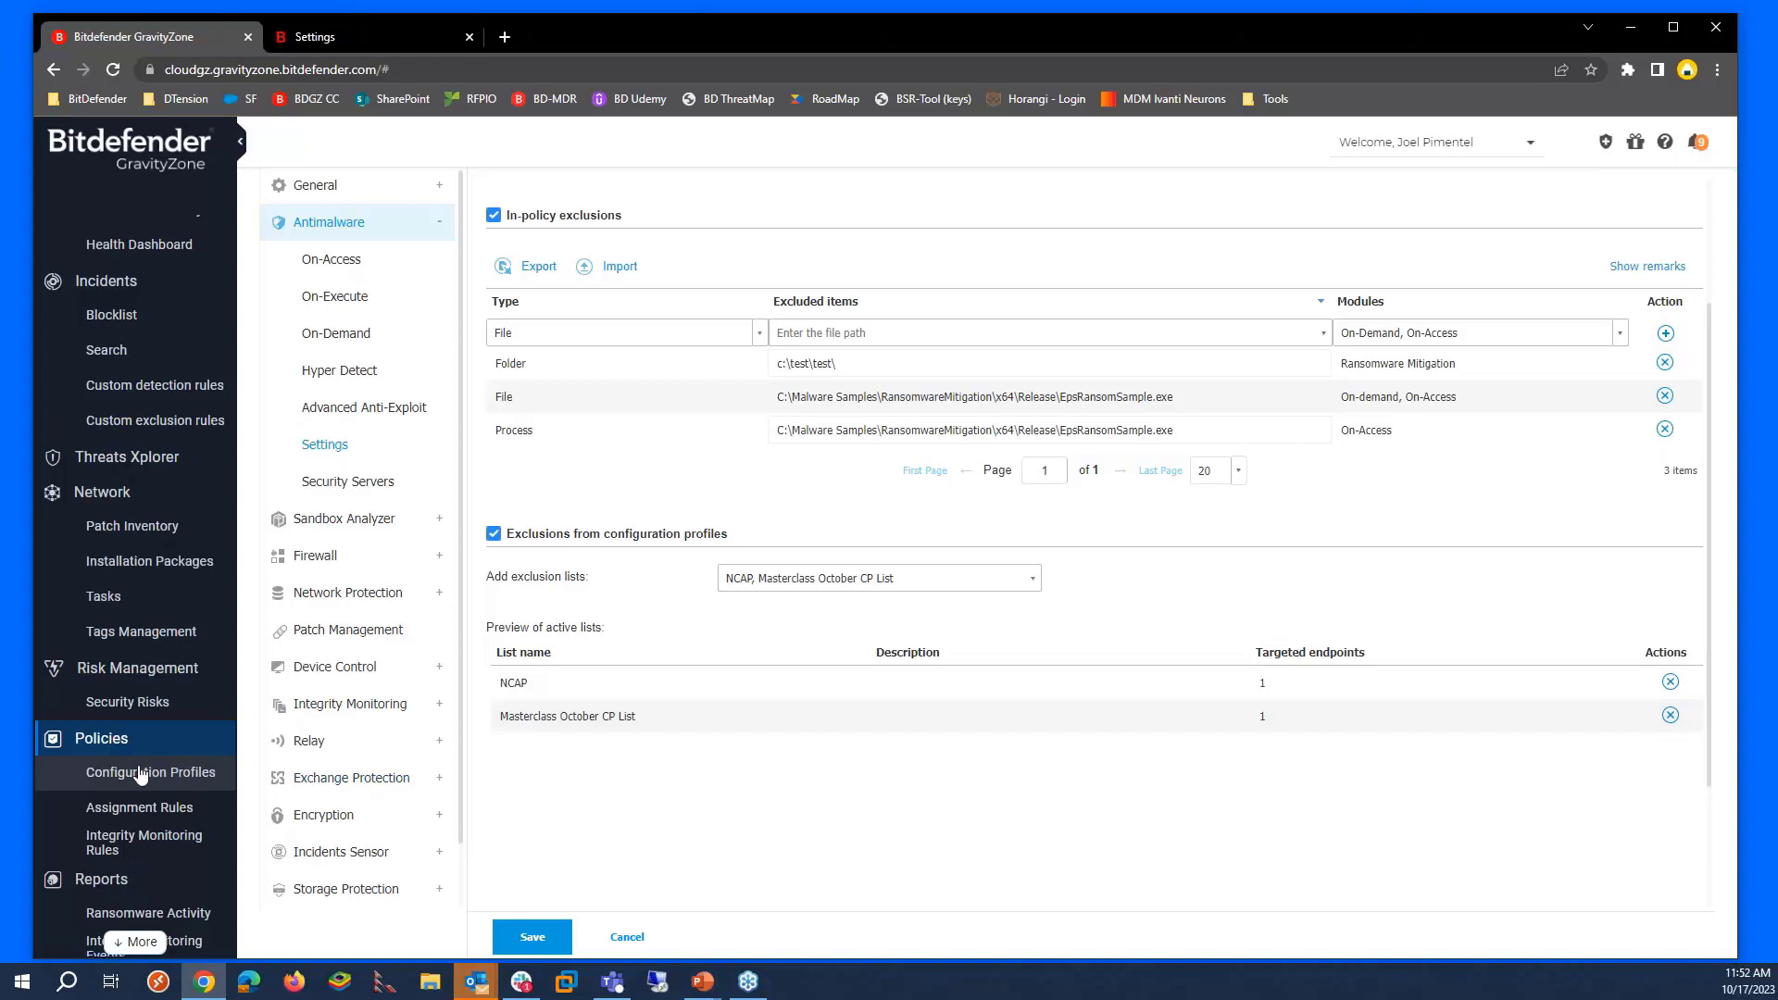
{"action": "left_click", "coordinate": [1029, 587]}
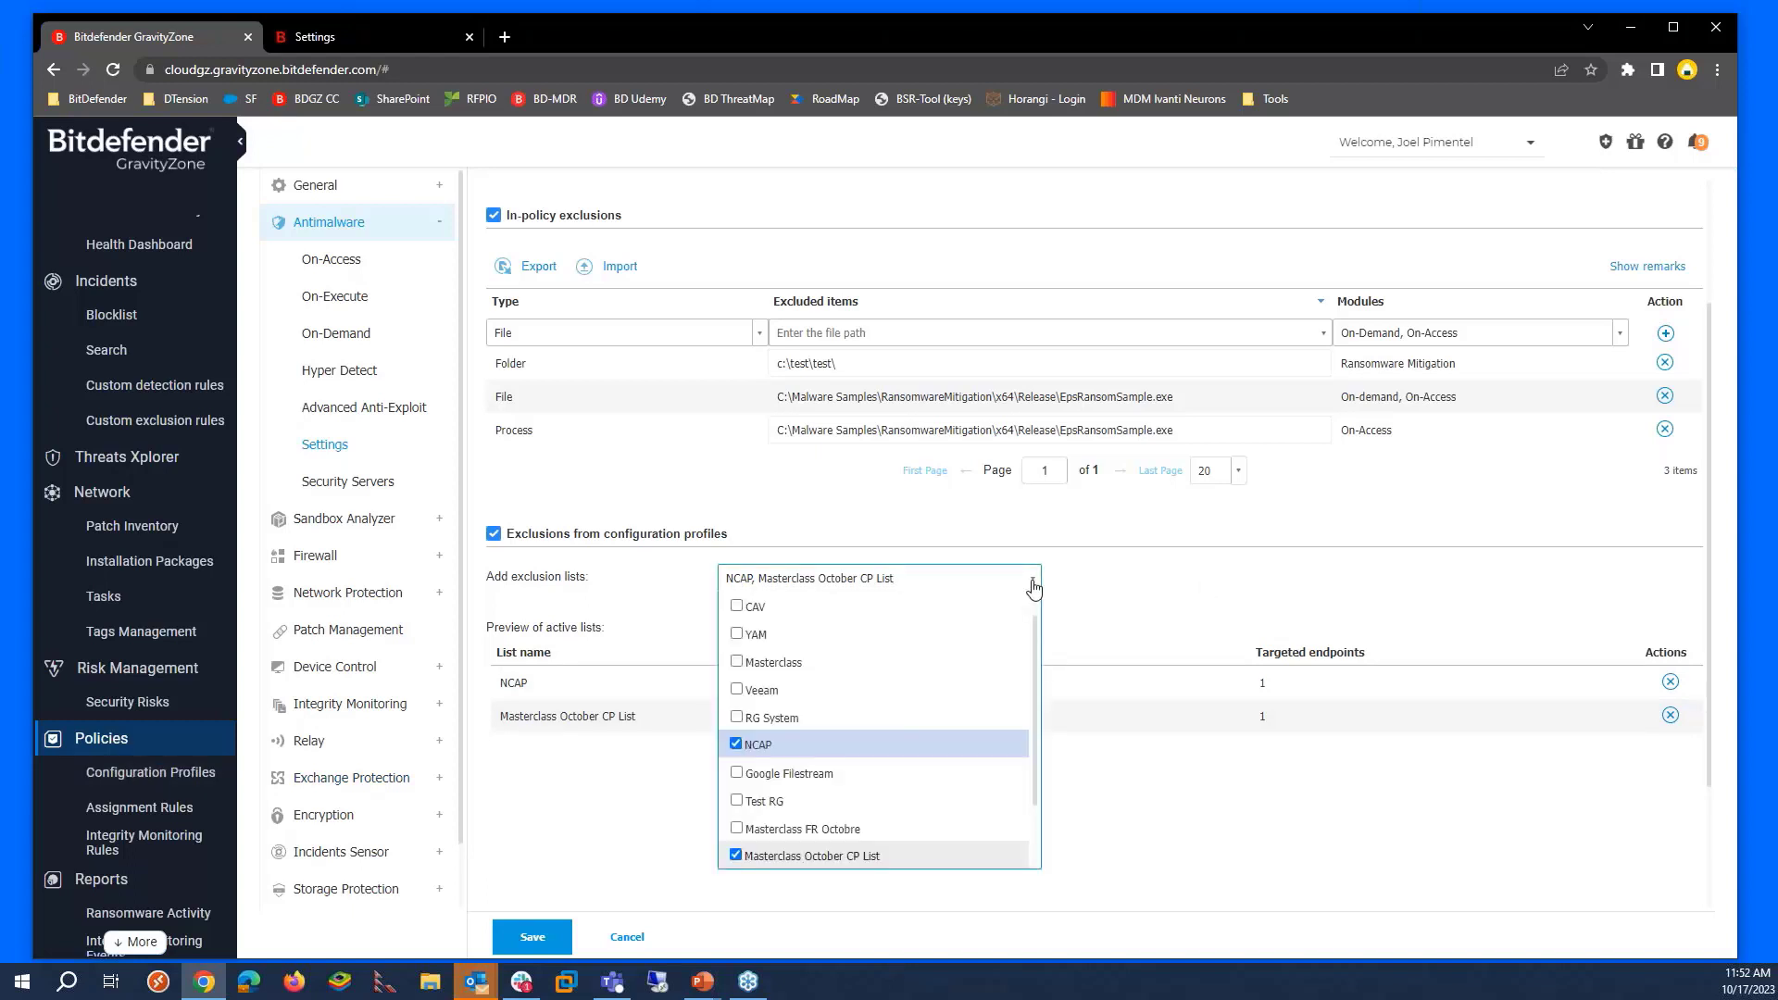
{"action": "scroll", "coordinate": [950, 656], "scroll_direction": "down", "scroll_amount": 1}
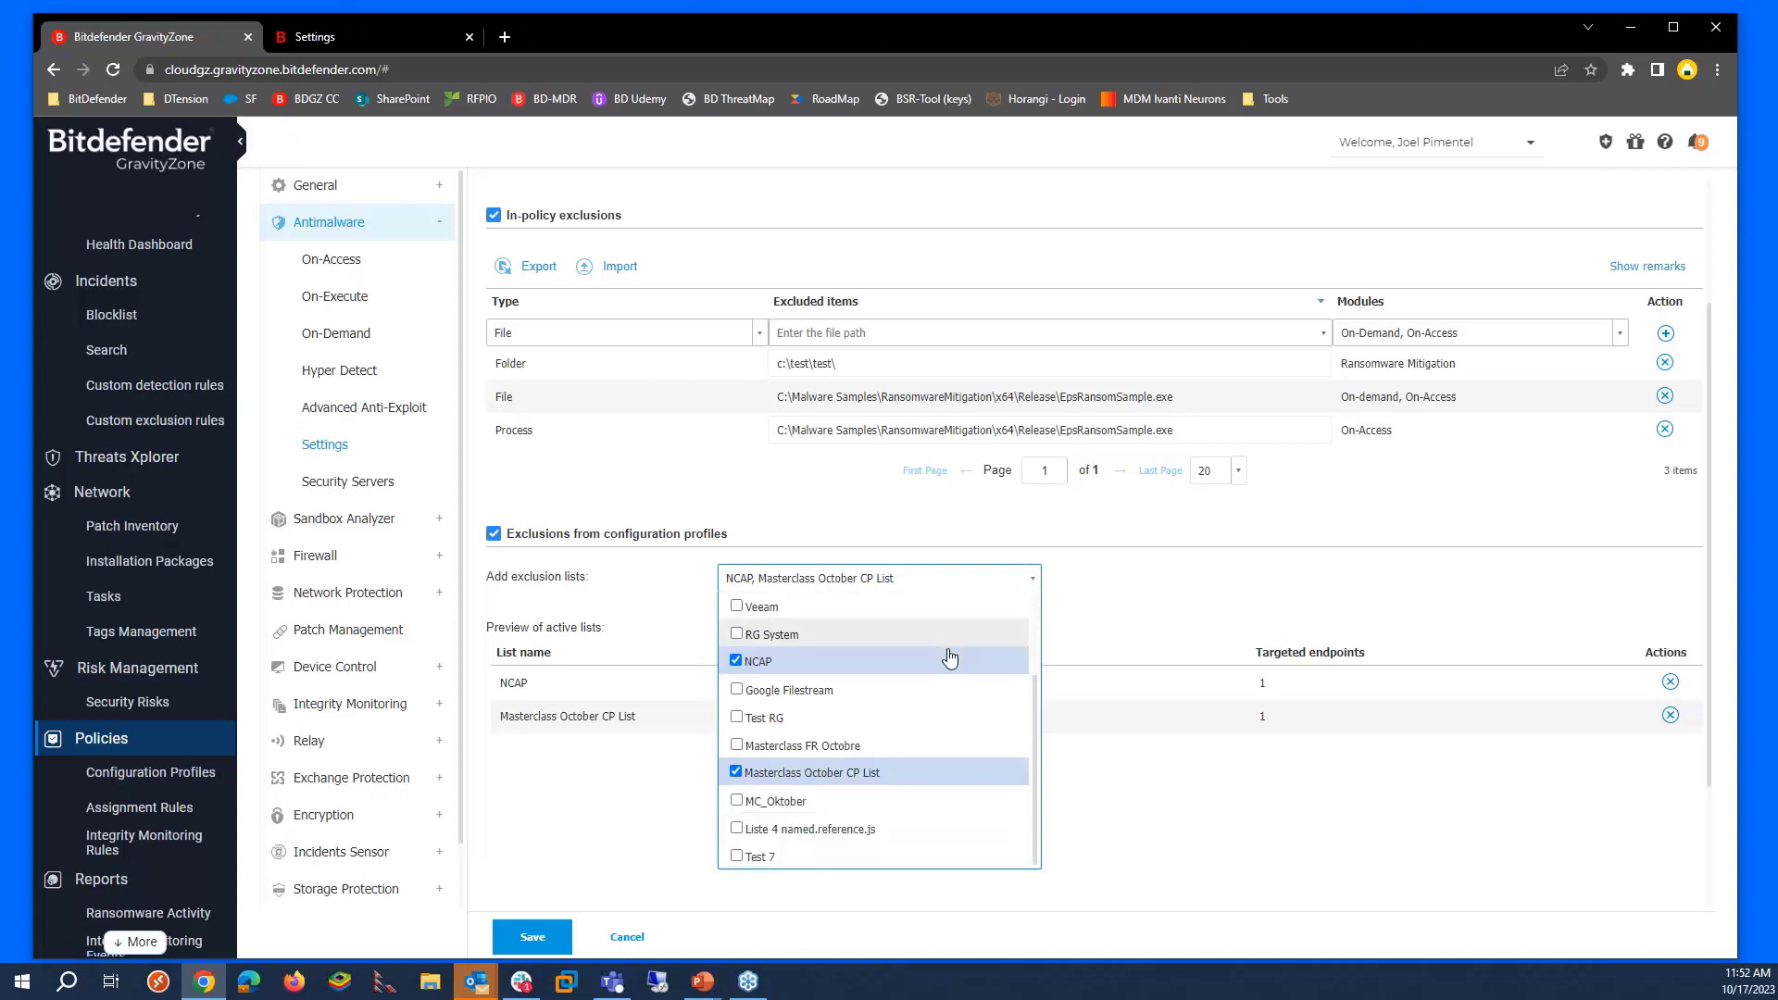
{"action": "left_click", "coordinate": [737, 718]}
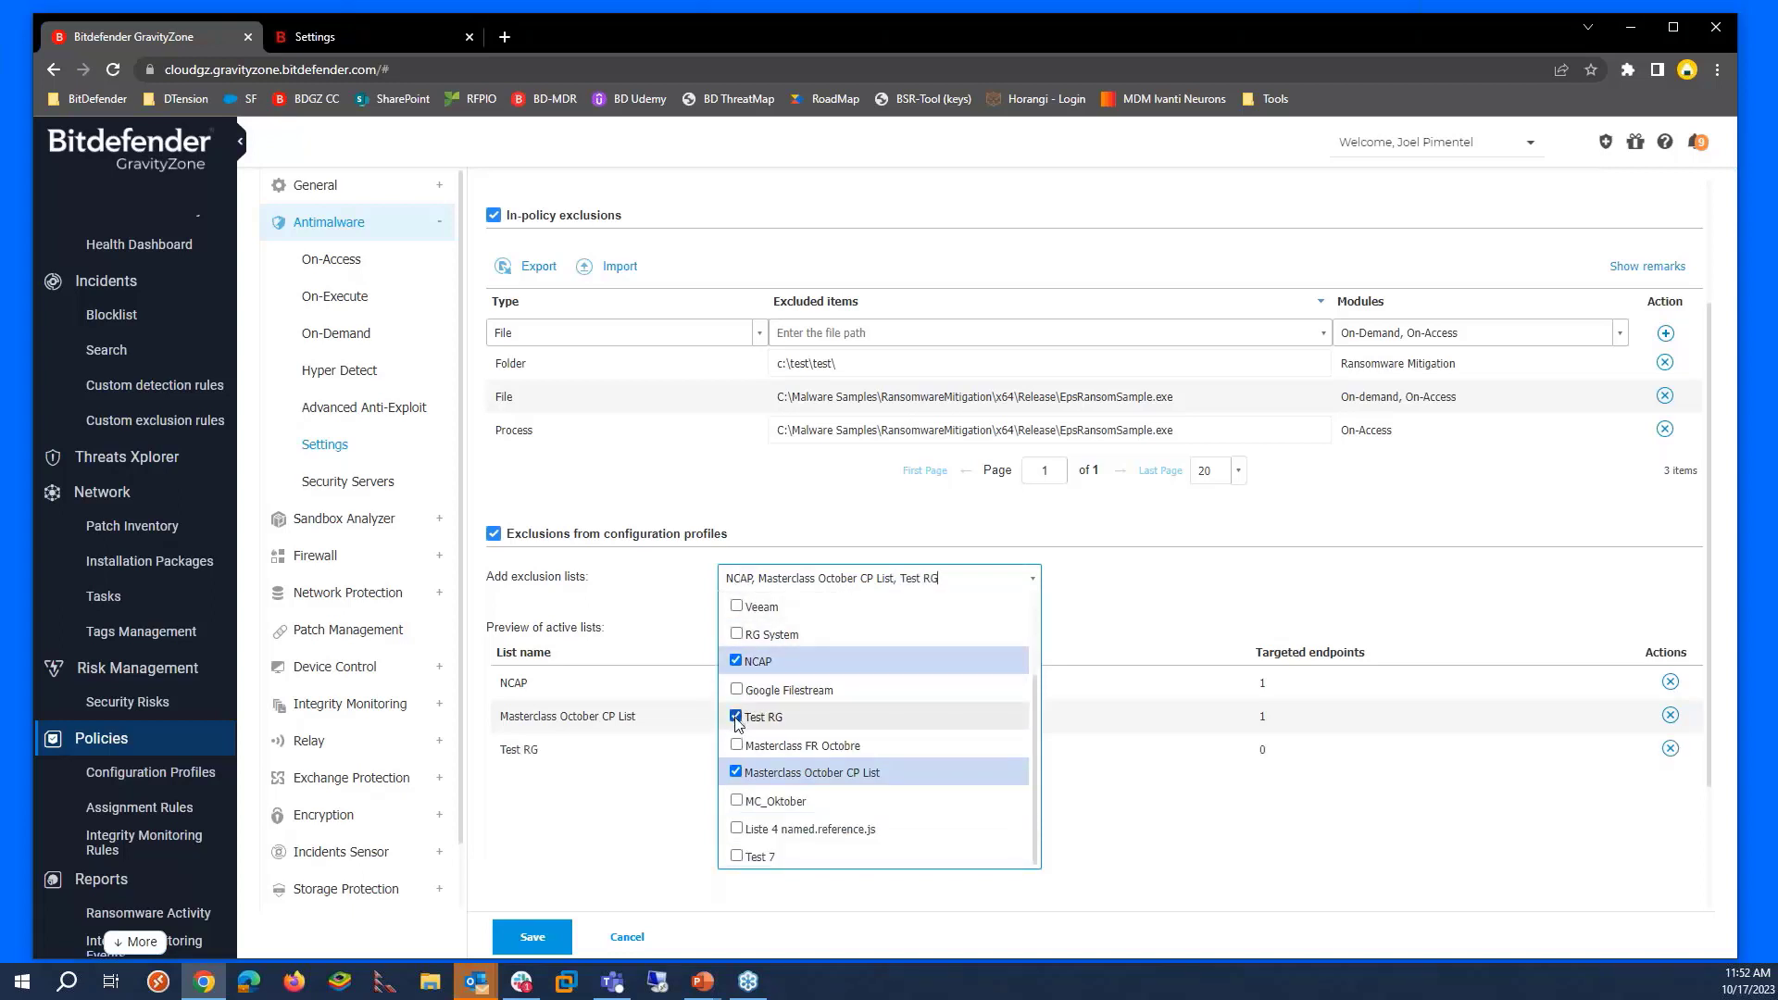
{"action": "left_click", "coordinate": [738, 806]}
{"action": "left_click", "coordinate": [738, 829]}
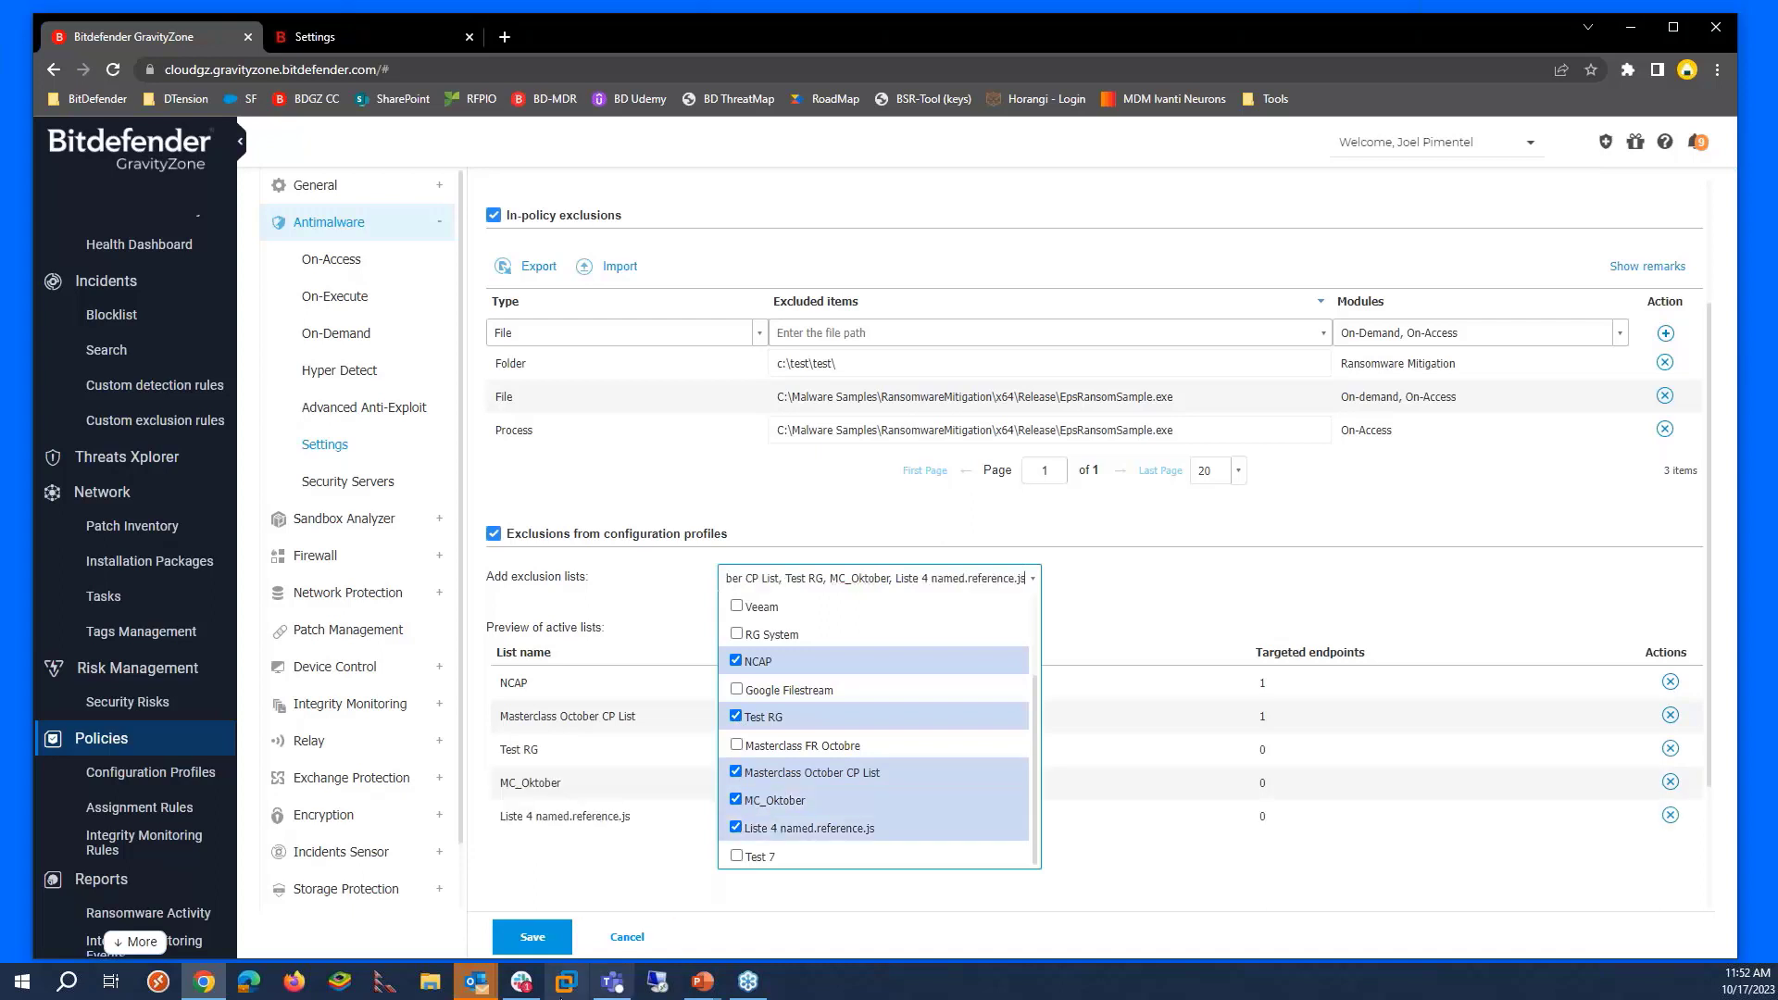
{"action": "left_click", "coordinate": [1189, 882]}
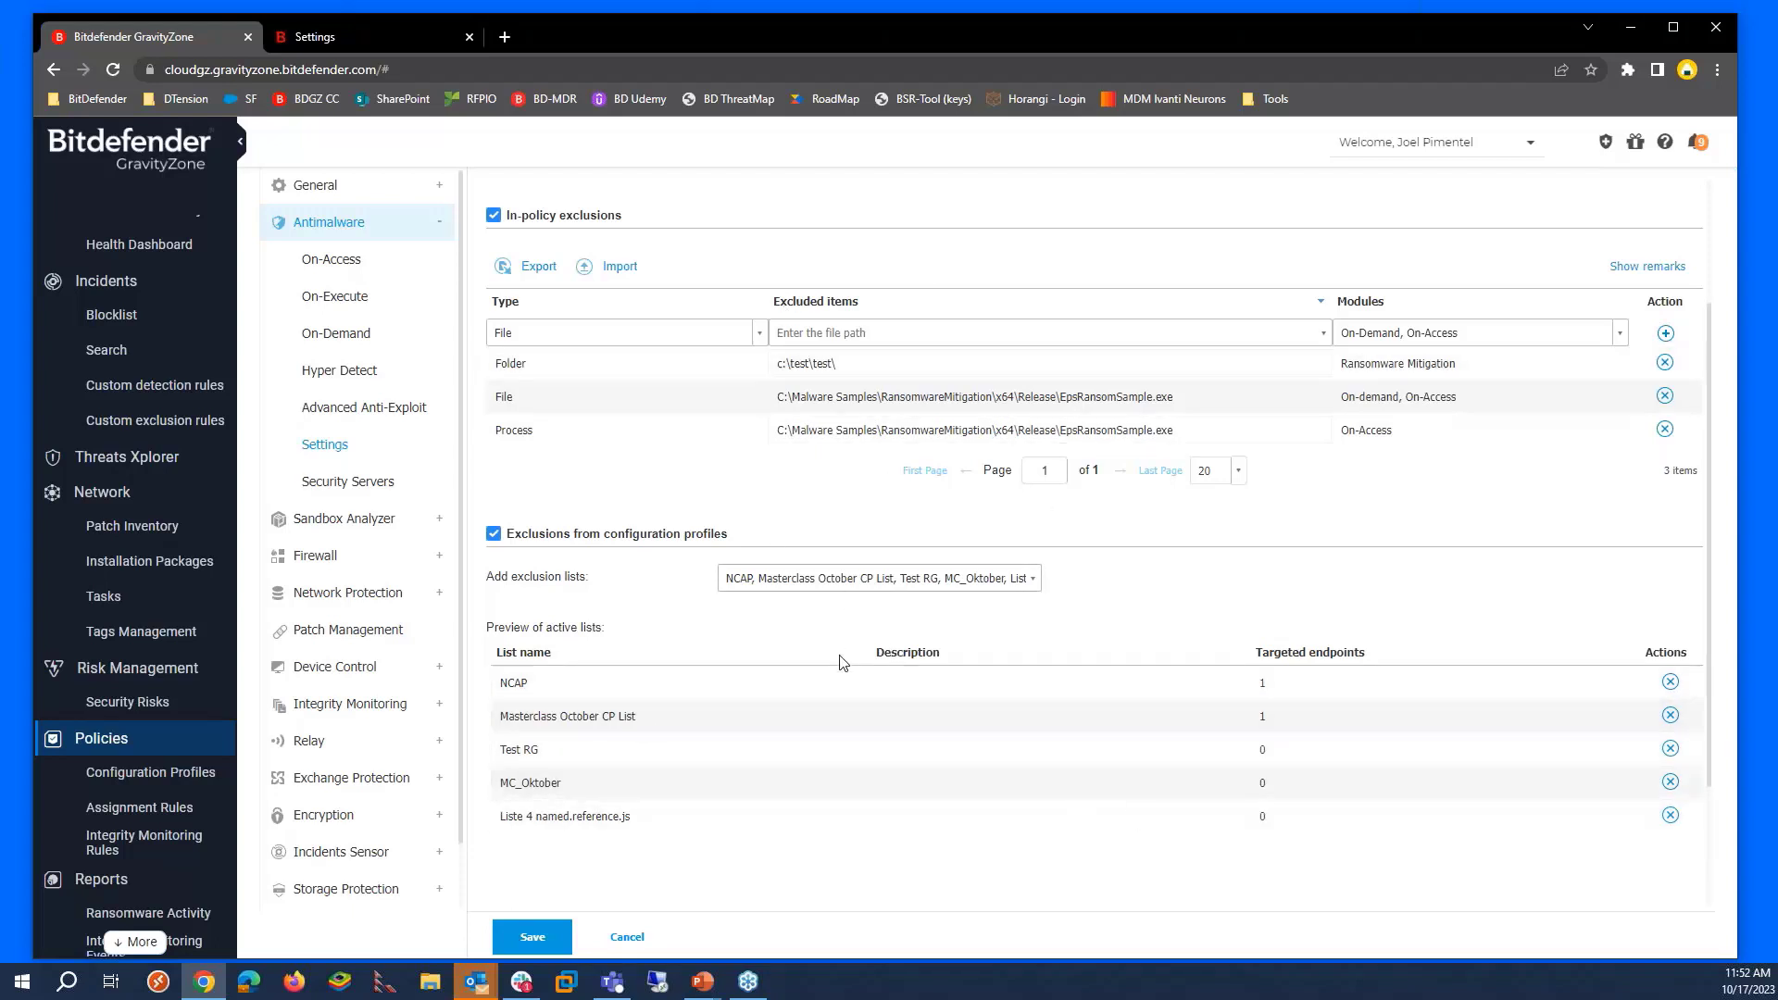
- Enable custom vendor and product exclusions and add VMware (all products) after reviewing the available vendors
{"action": "scroll", "coordinate": [824, 695], "scroll_direction": "down", "scroll_amount": 1}
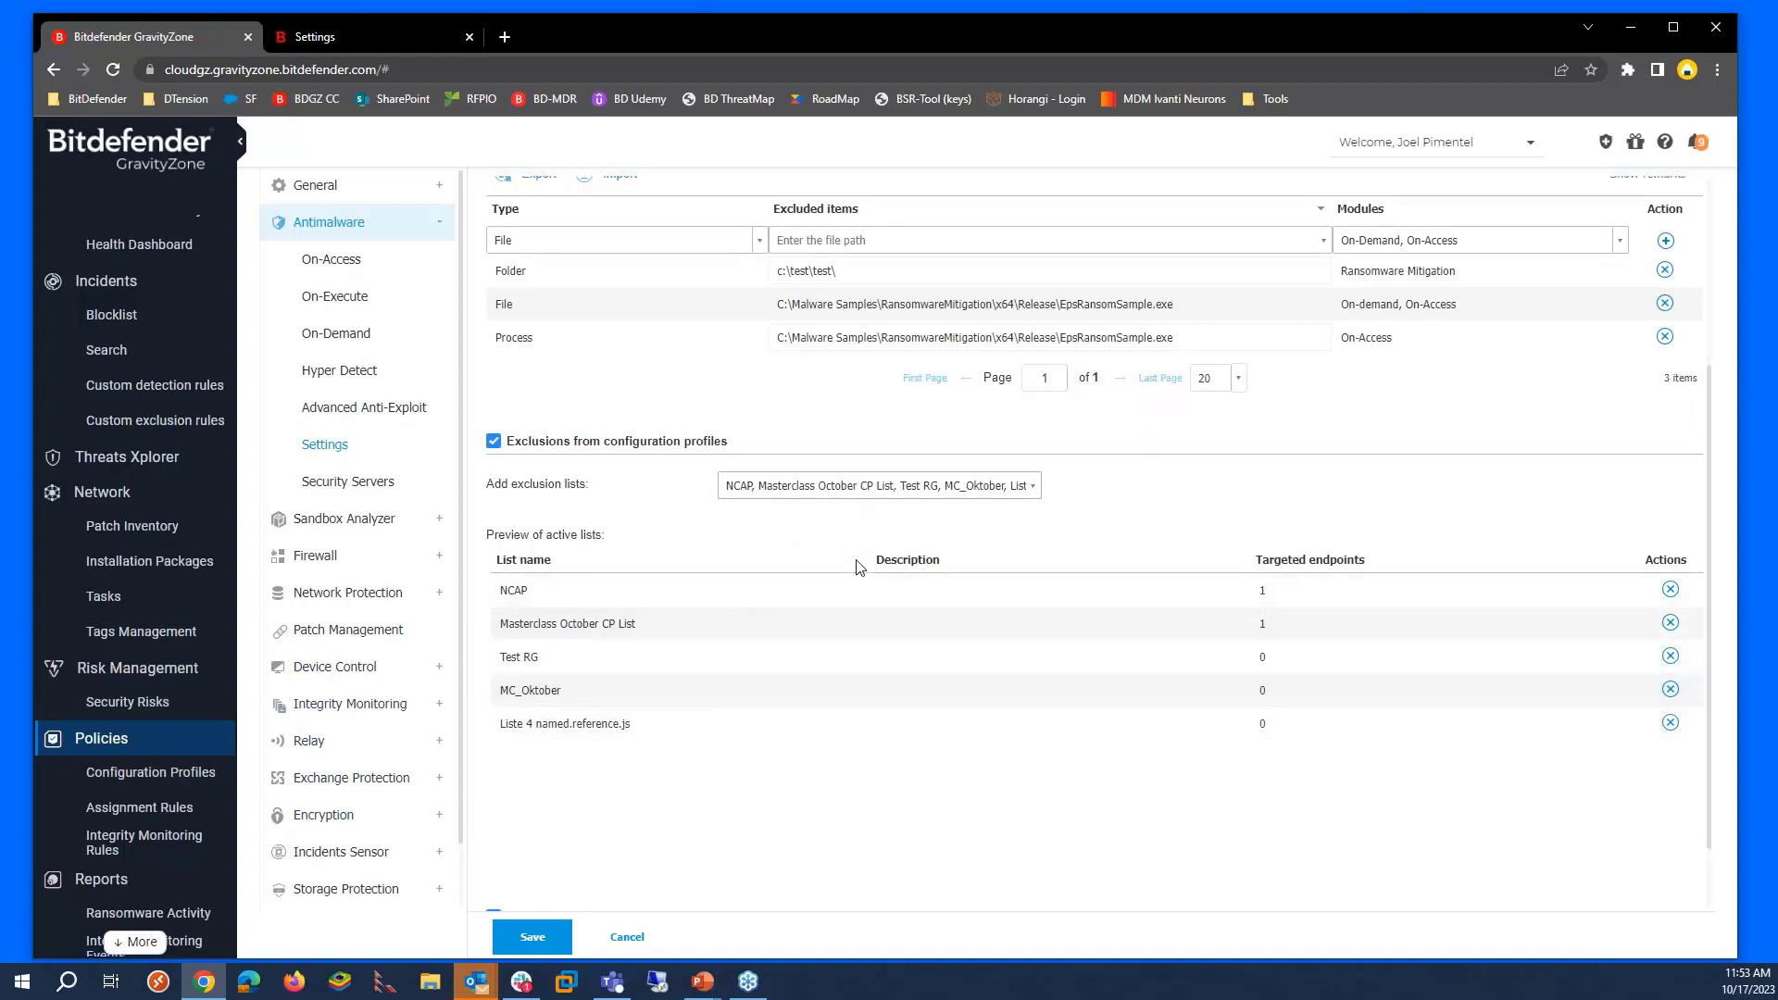
{"action": "scroll", "coordinate": [798, 623], "scroll_direction": "down", "scroll_amount": 1}
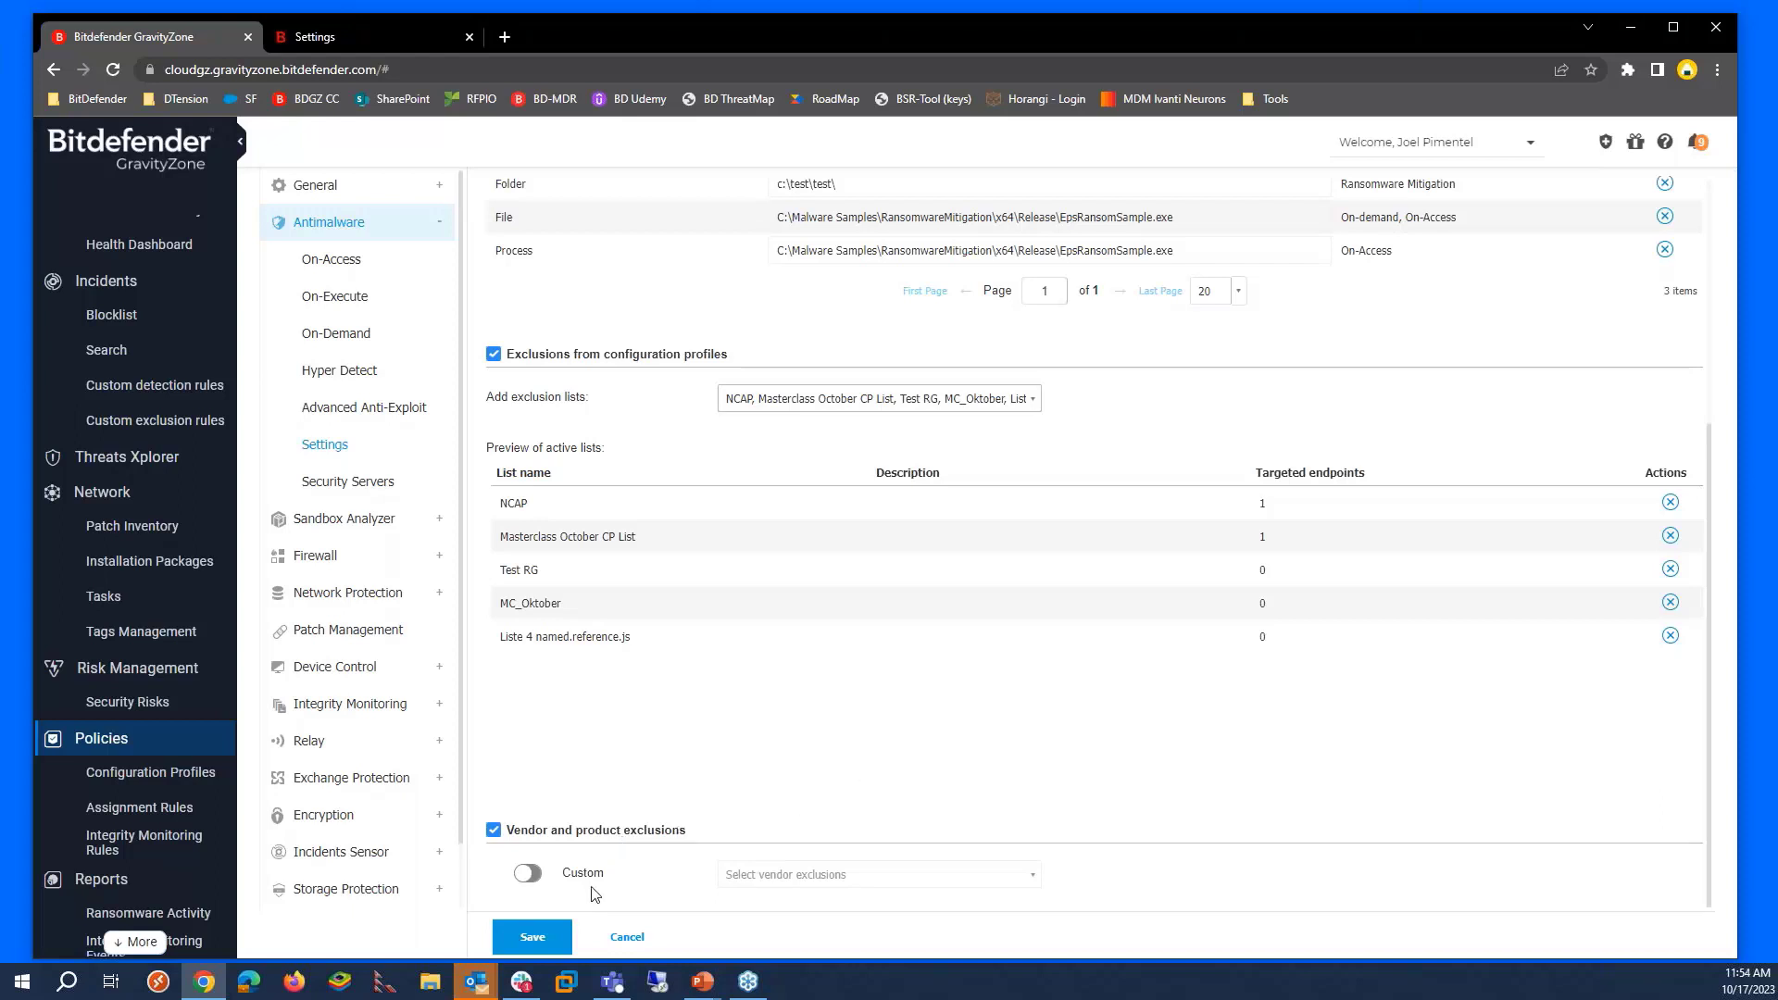
{"action": "left_click", "coordinate": [542, 884]}
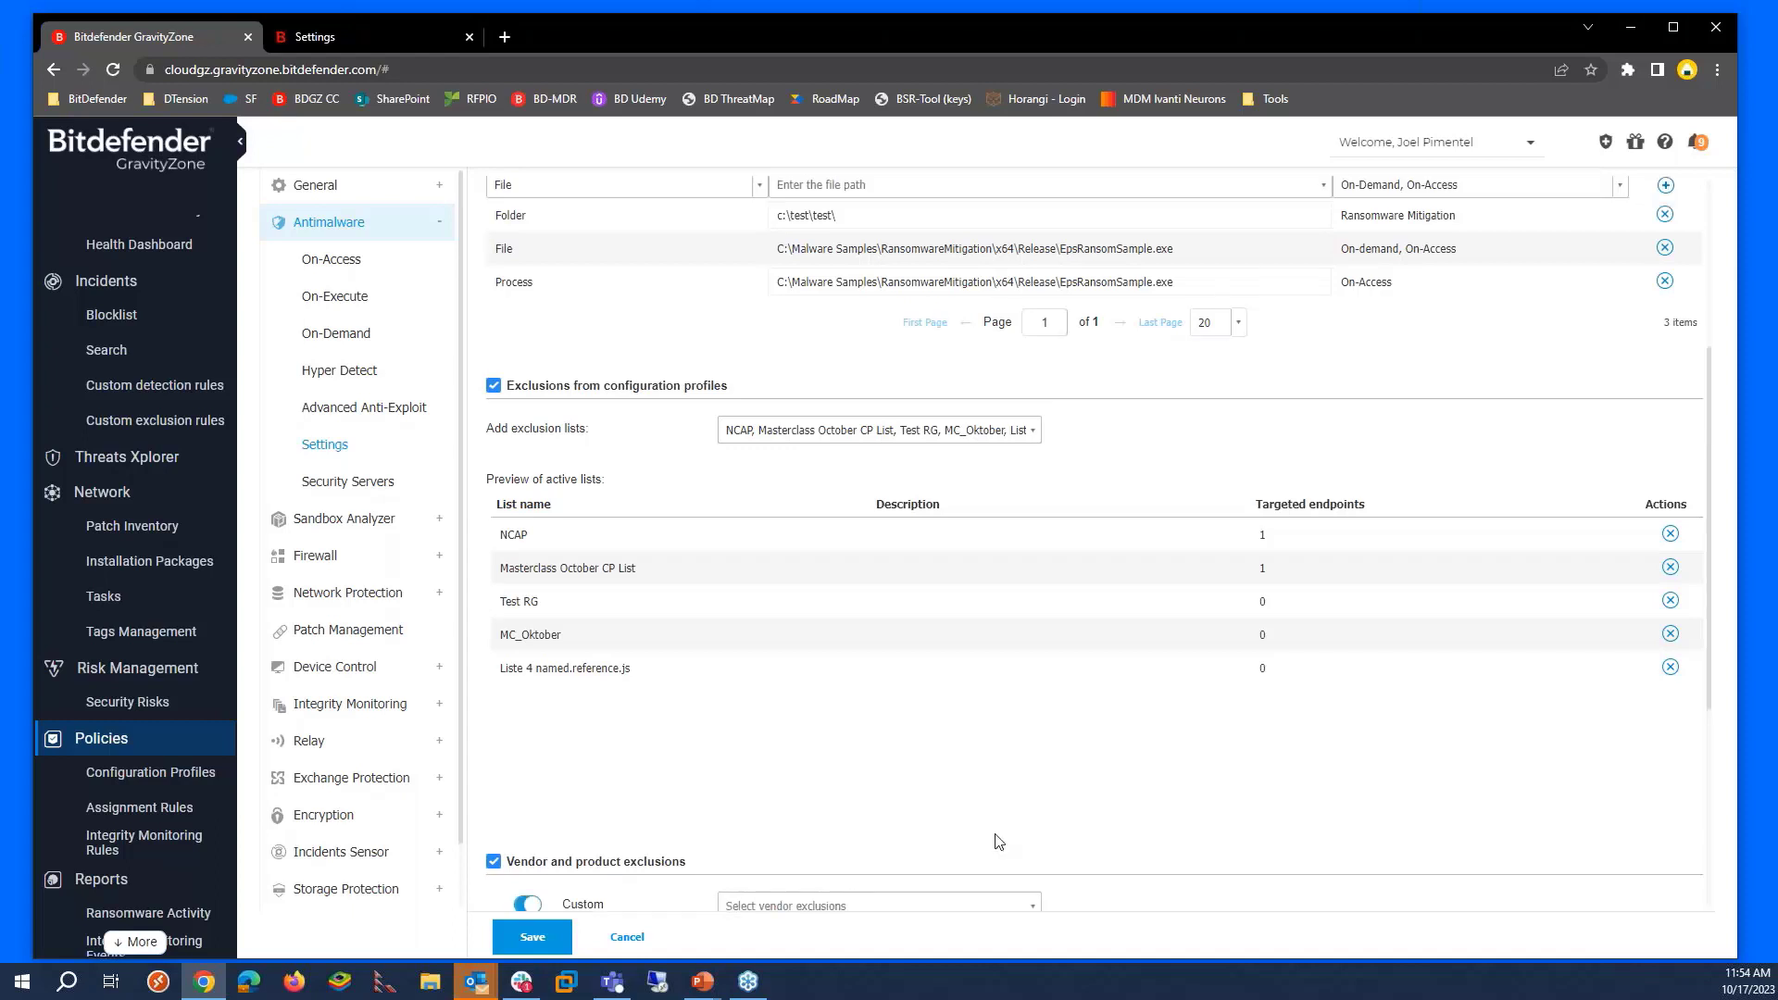
{"action": "scroll", "coordinate": [1036, 833], "scroll_direction": "down", "scroll_amount": 3}
{"action": "left_click", "coordinate": [874, 631]}
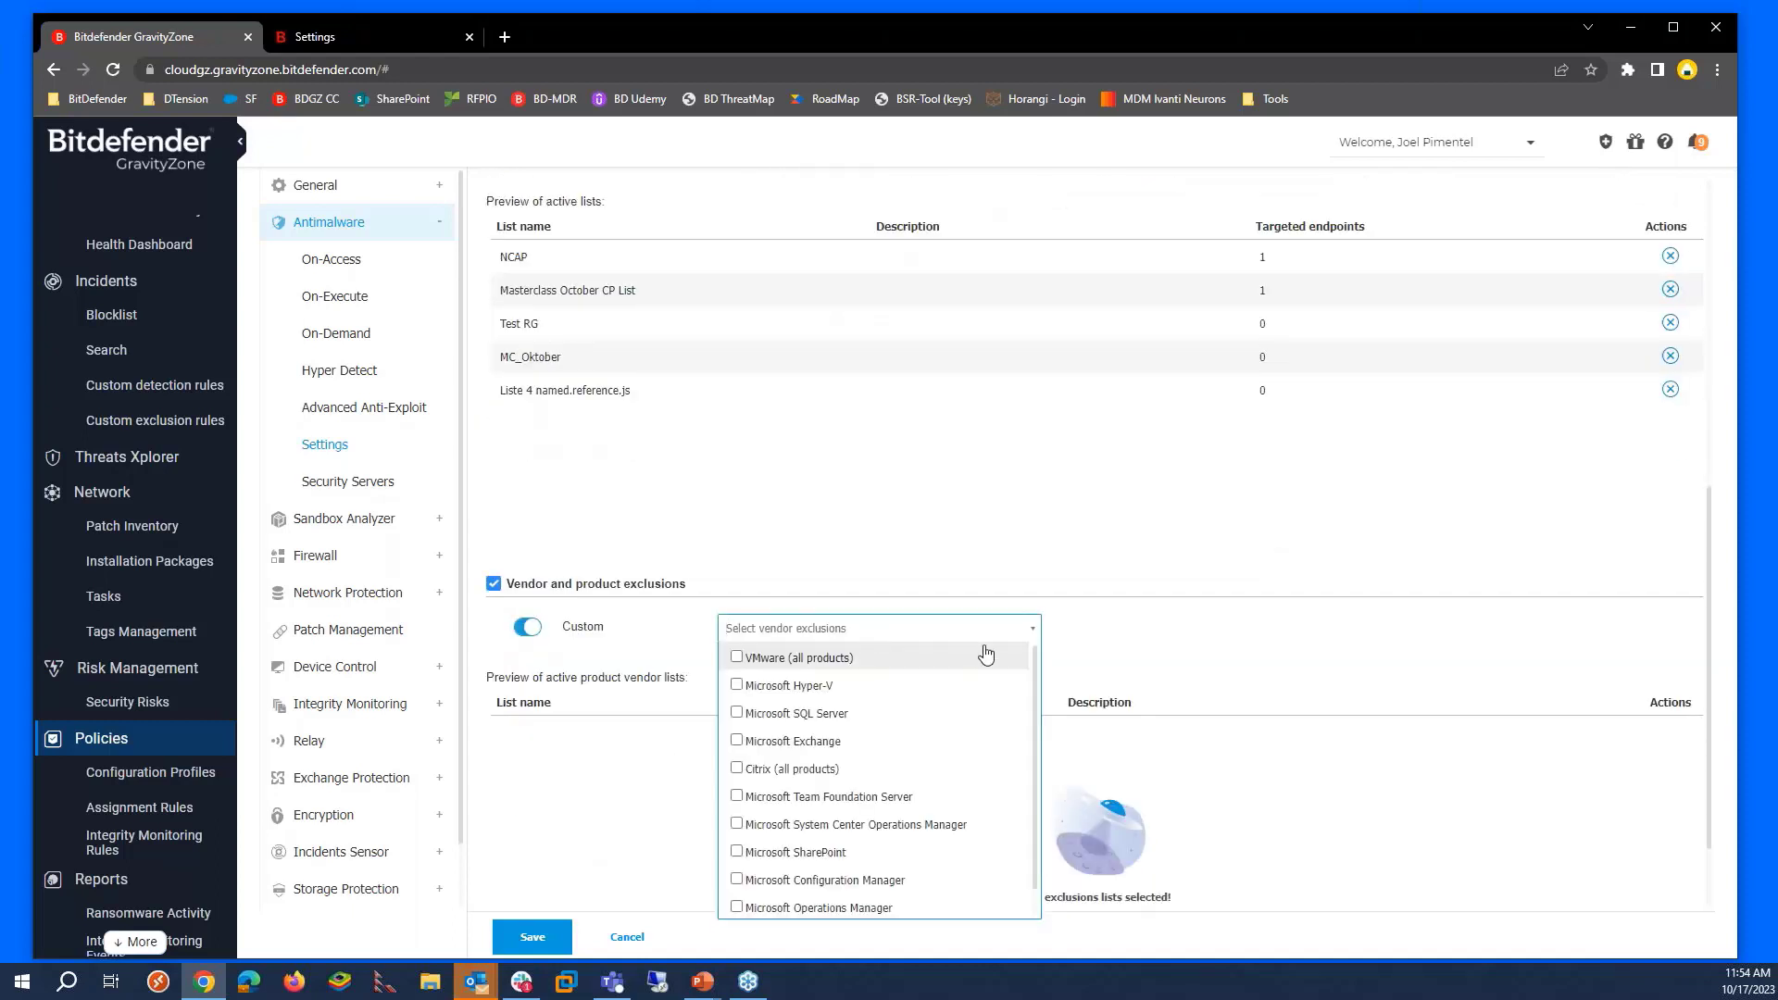
{"action": "scroll", "coordinate": [1036, 659], "scroll_direction": "down", "scroll_amount": 1}
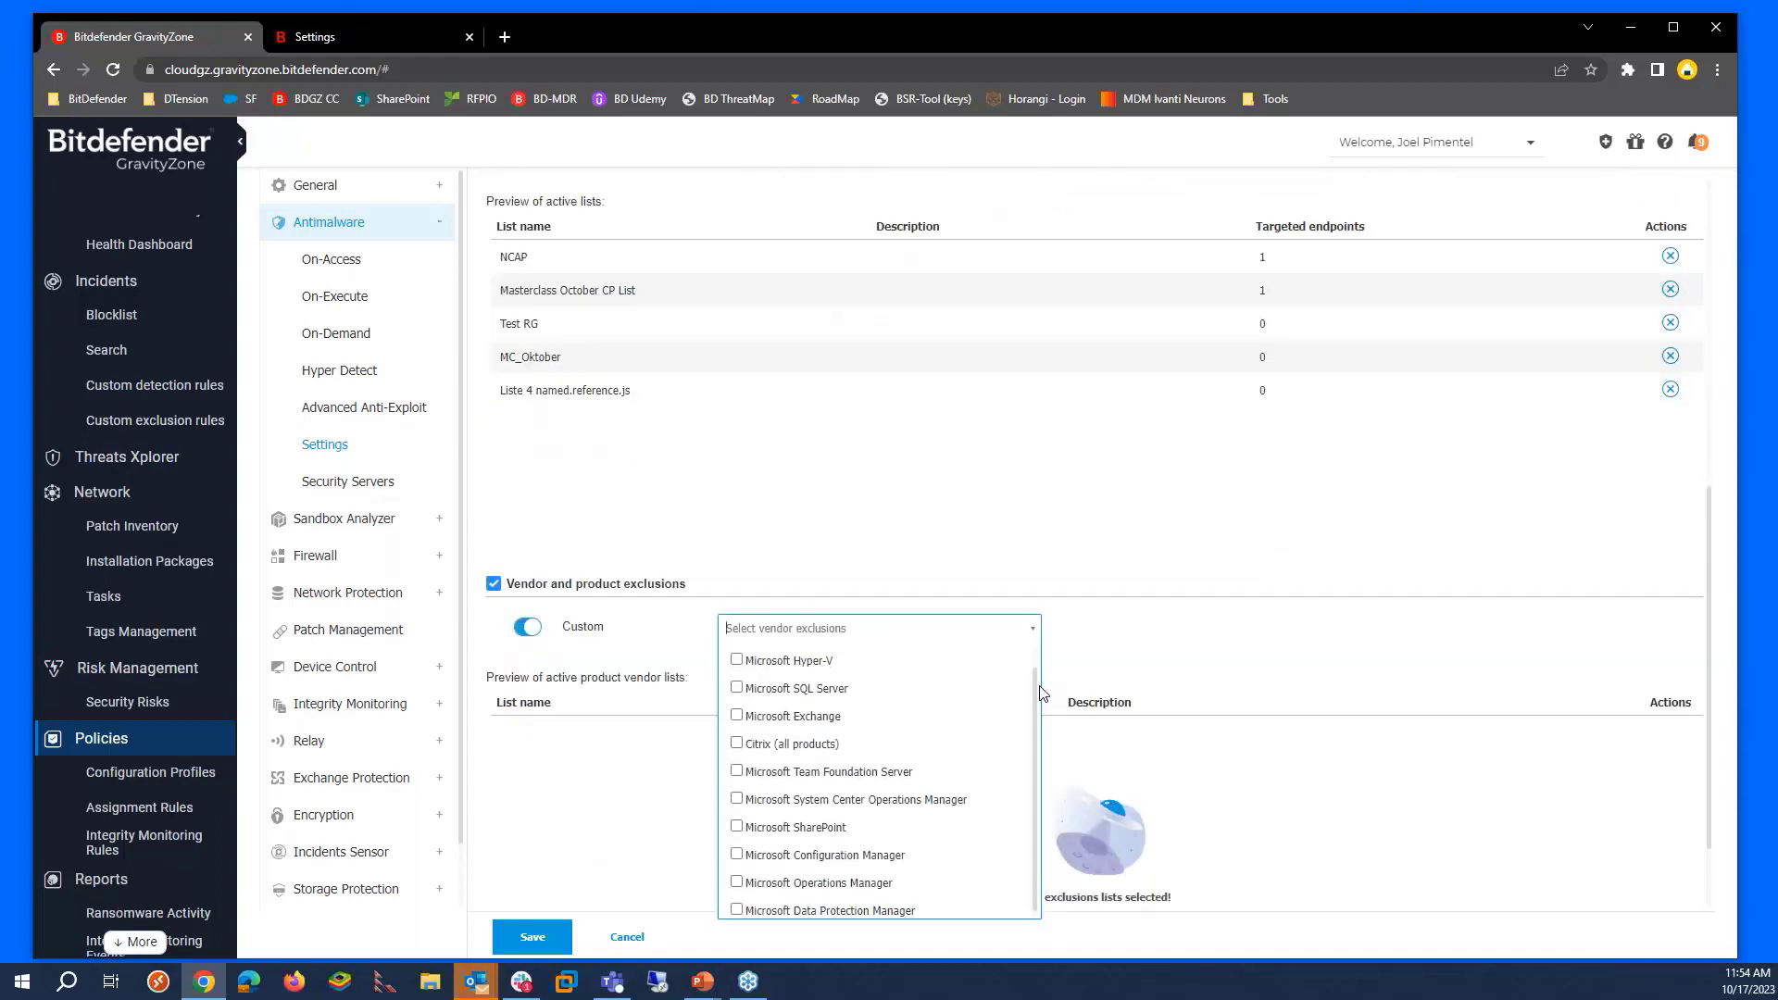
{"action": "scroll", "coordinate": [1036, 659], "scroll_direction": "up", "scroll_amount": 1}
{"action": "scroll", "coordinate": [1036, 659], "scroll_direction": "down", "scroll_amount": 1}
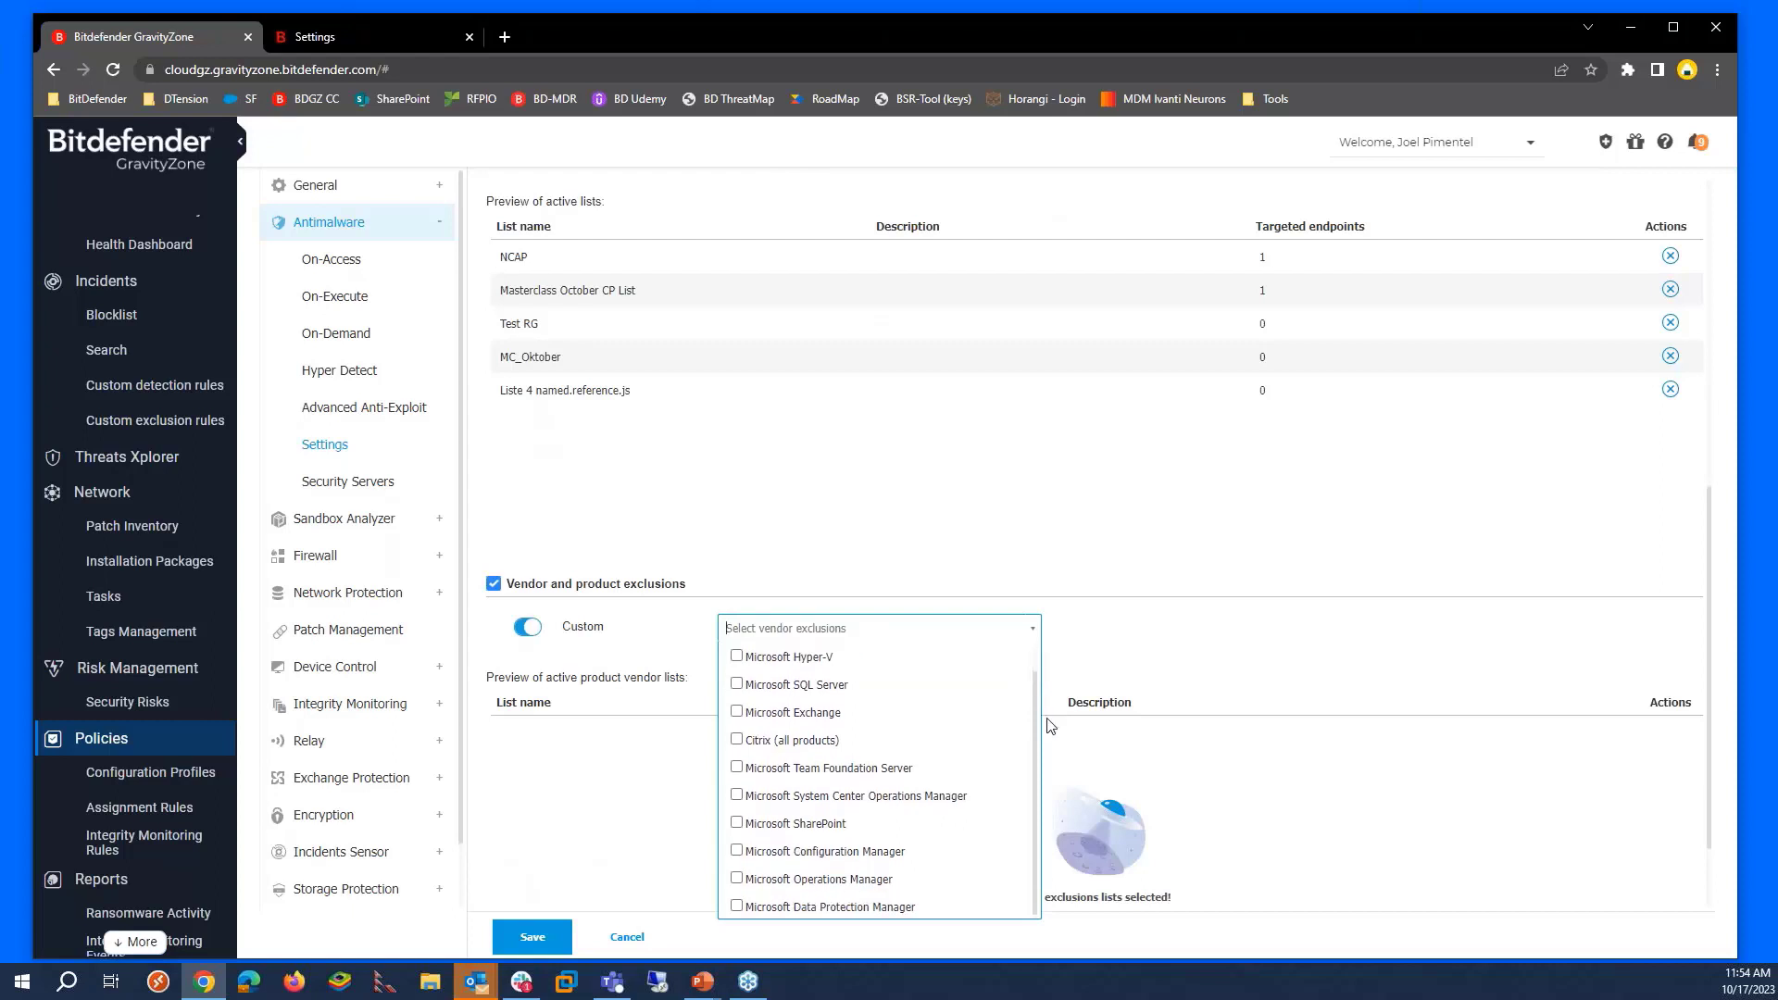
{"action": "scroll", "coordinate": [1048, 774], "scroll_direction": "up", "scroll_amount": 1}
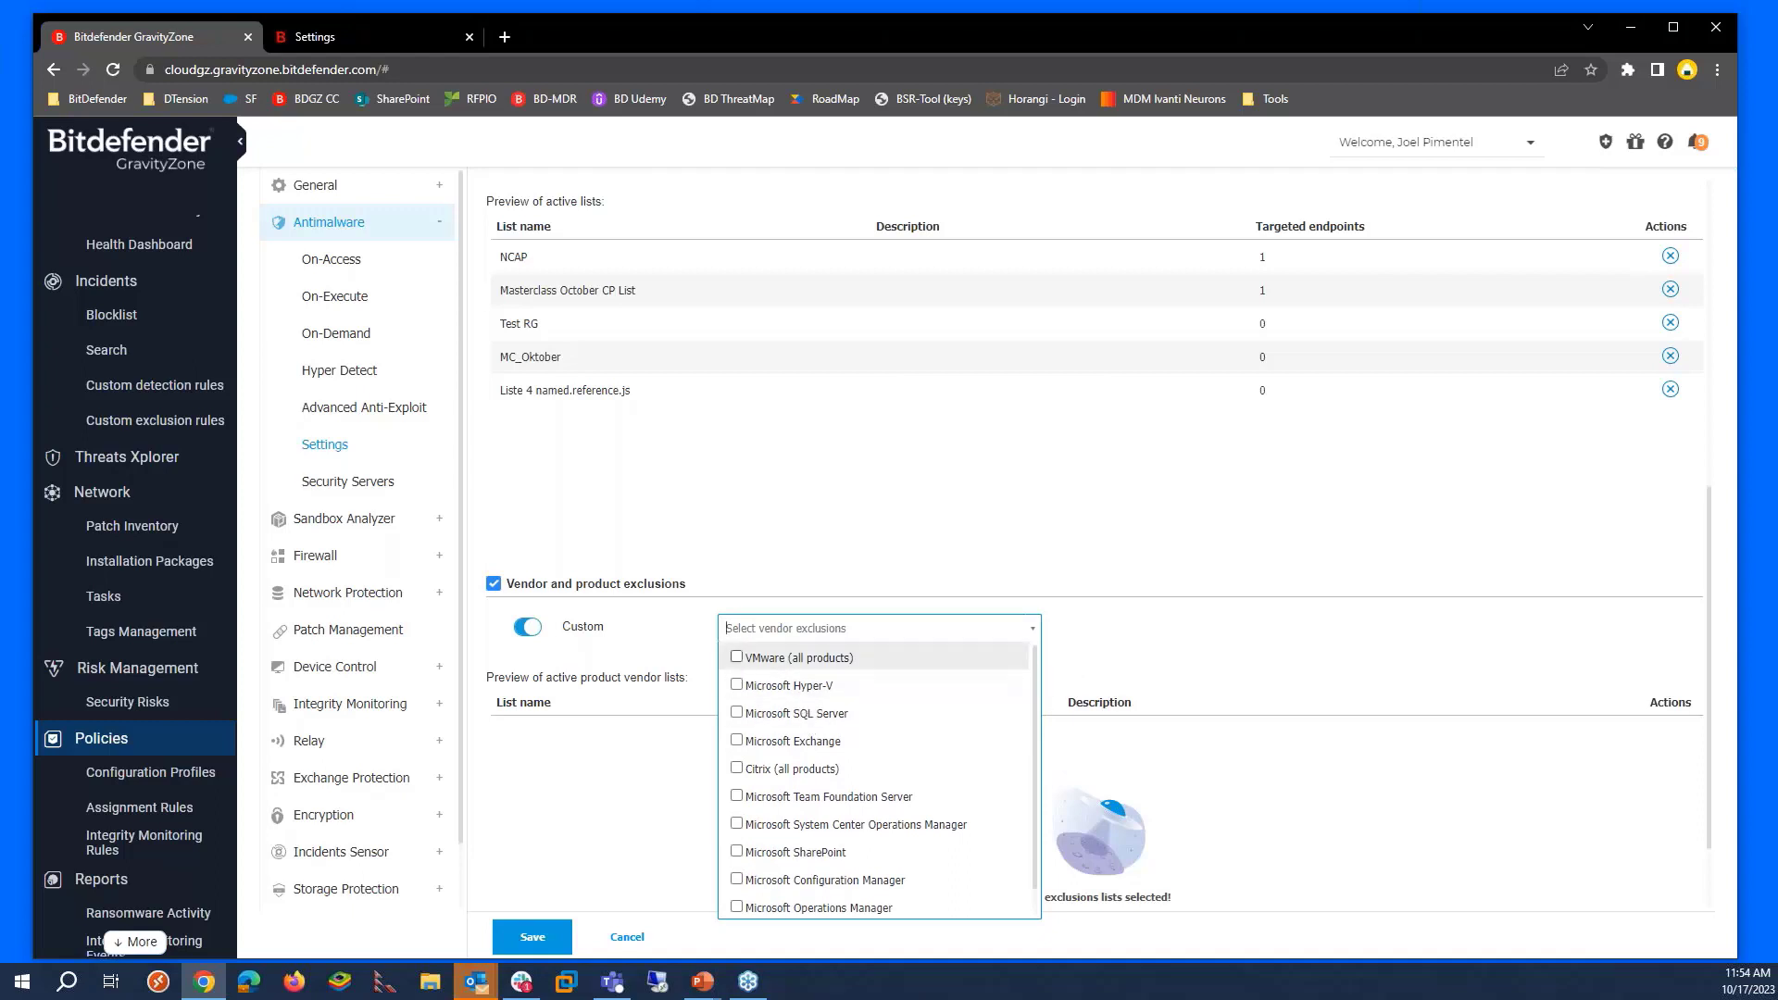
{"action": "left_click", "coordinate": [737, 658]}
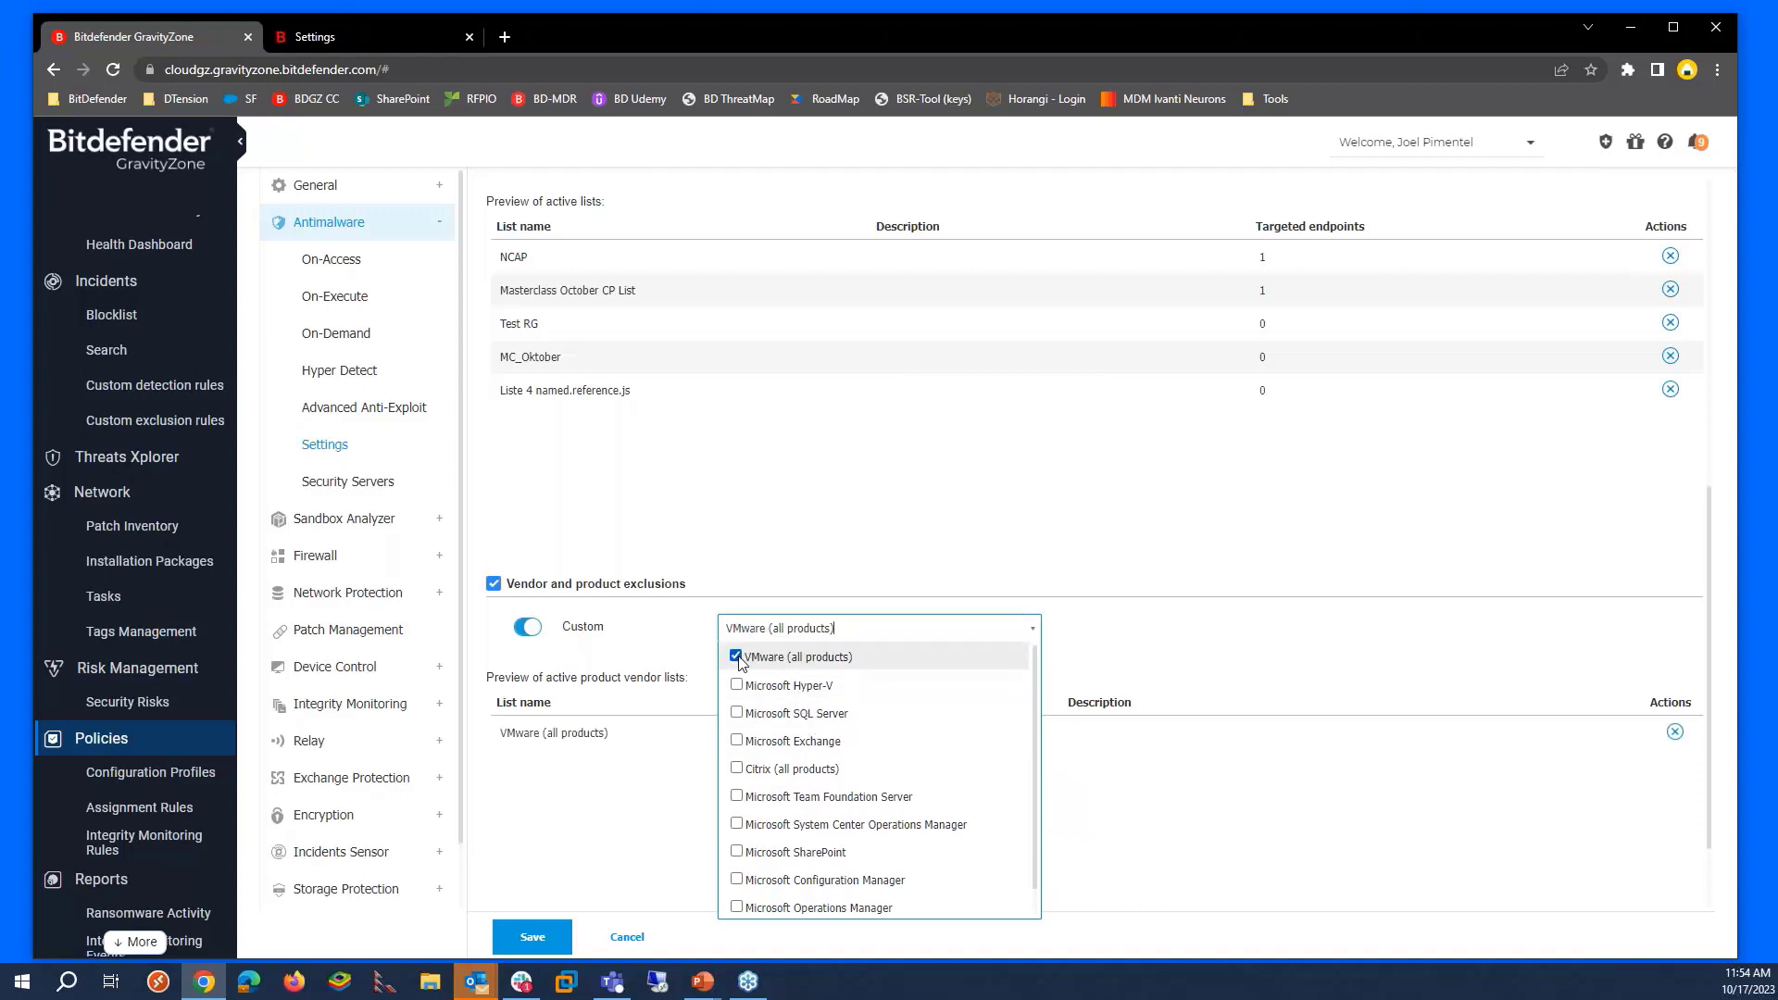
{"action": "left_click", "coordinate": [1285, 658]}
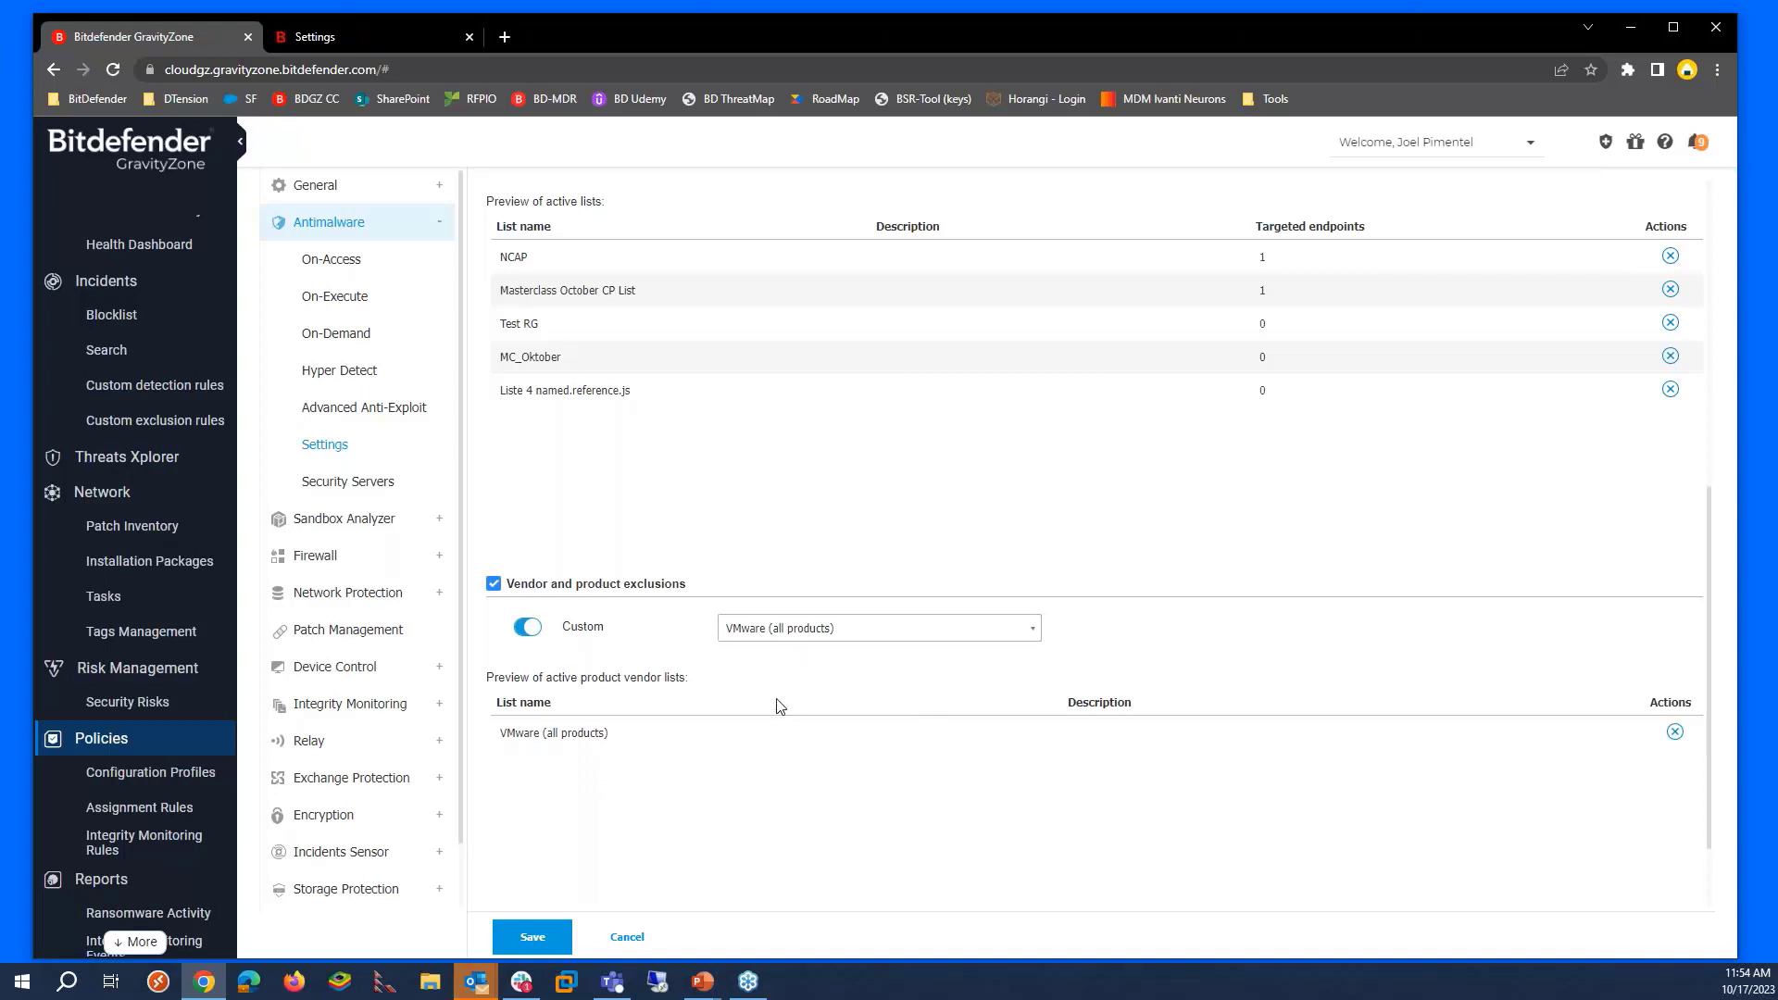
- Add Citrix (all products) to the vendor exclusions and look through the remaining vendor entries
{"action": "left_click", "coordinate": [901, 639]}
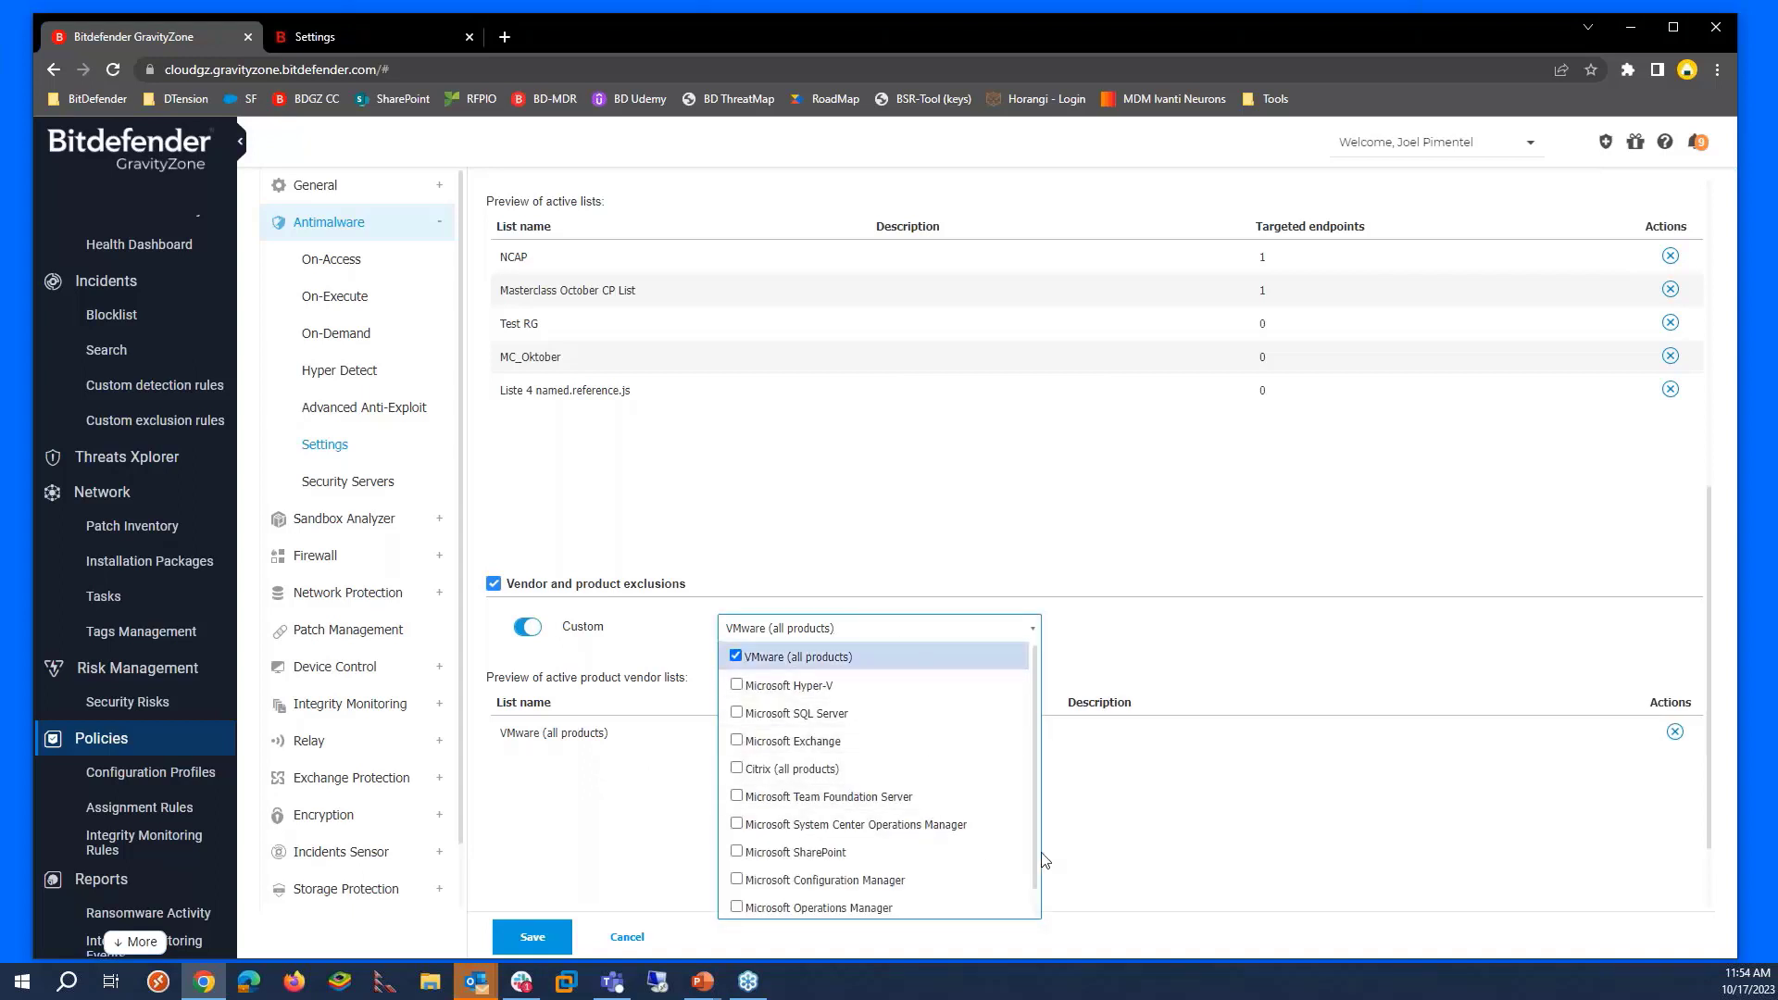
{"action": "left_click", "coordinate": [737, 769]}
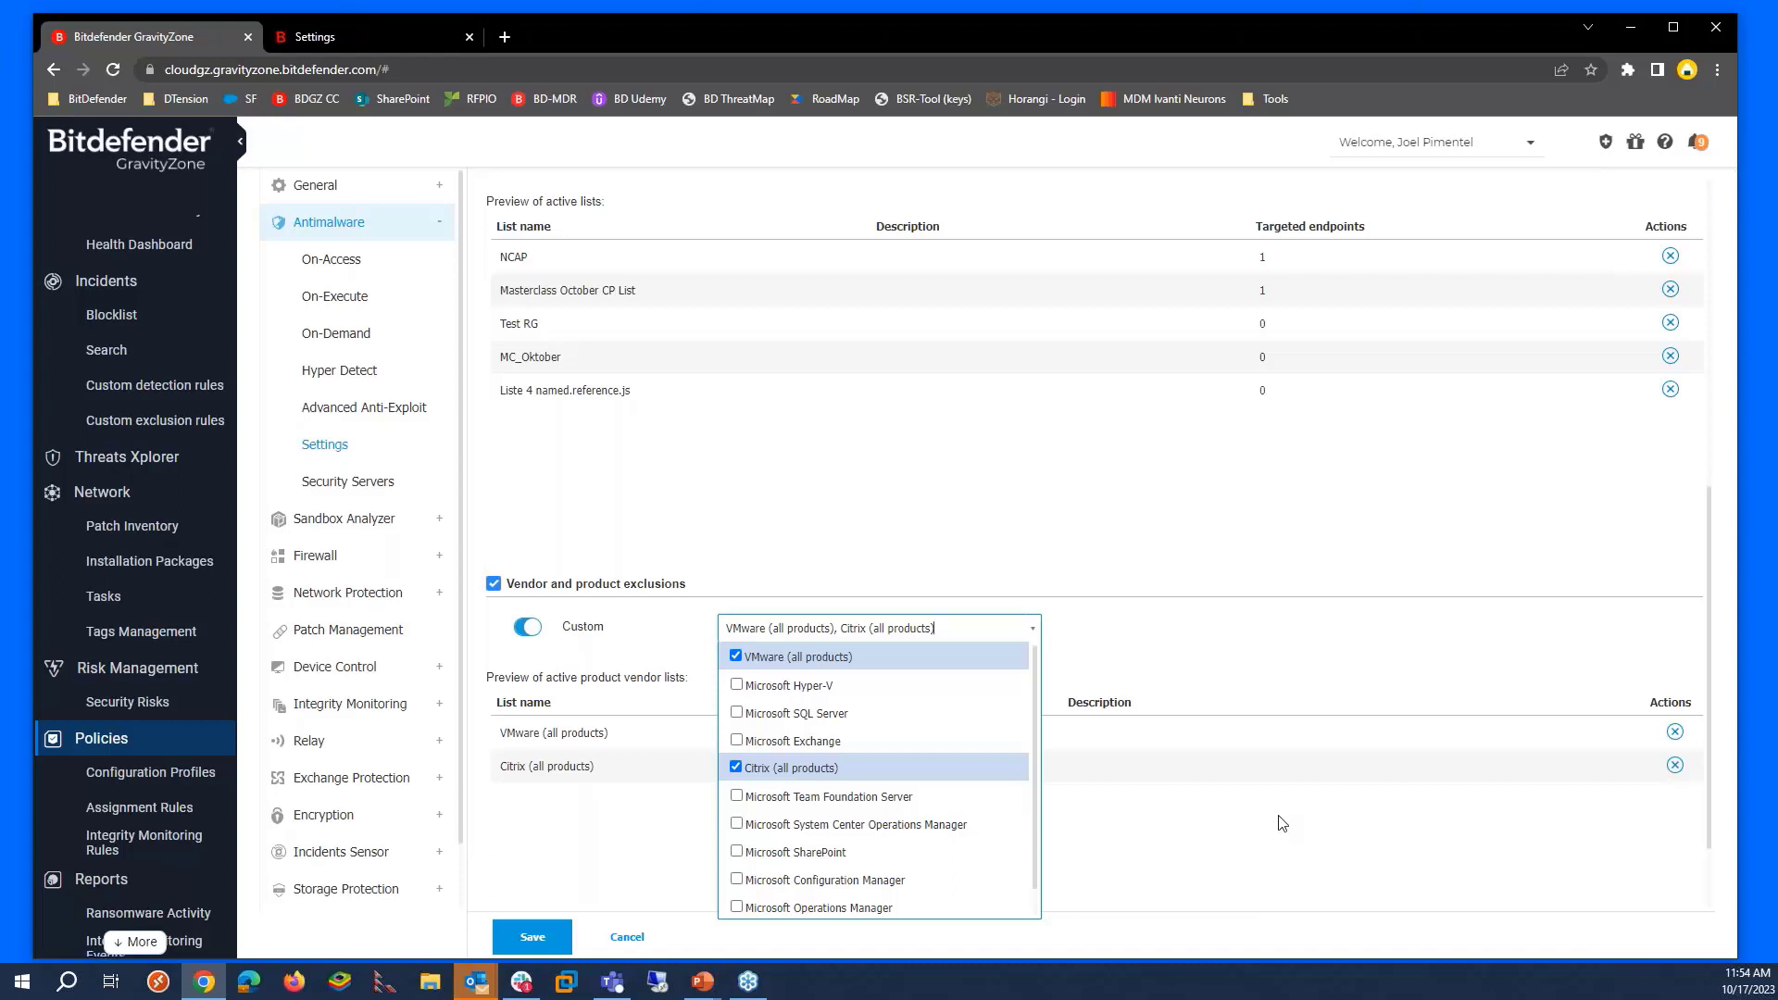
{"action": "left_click", "coordinate": [1359, 663]}
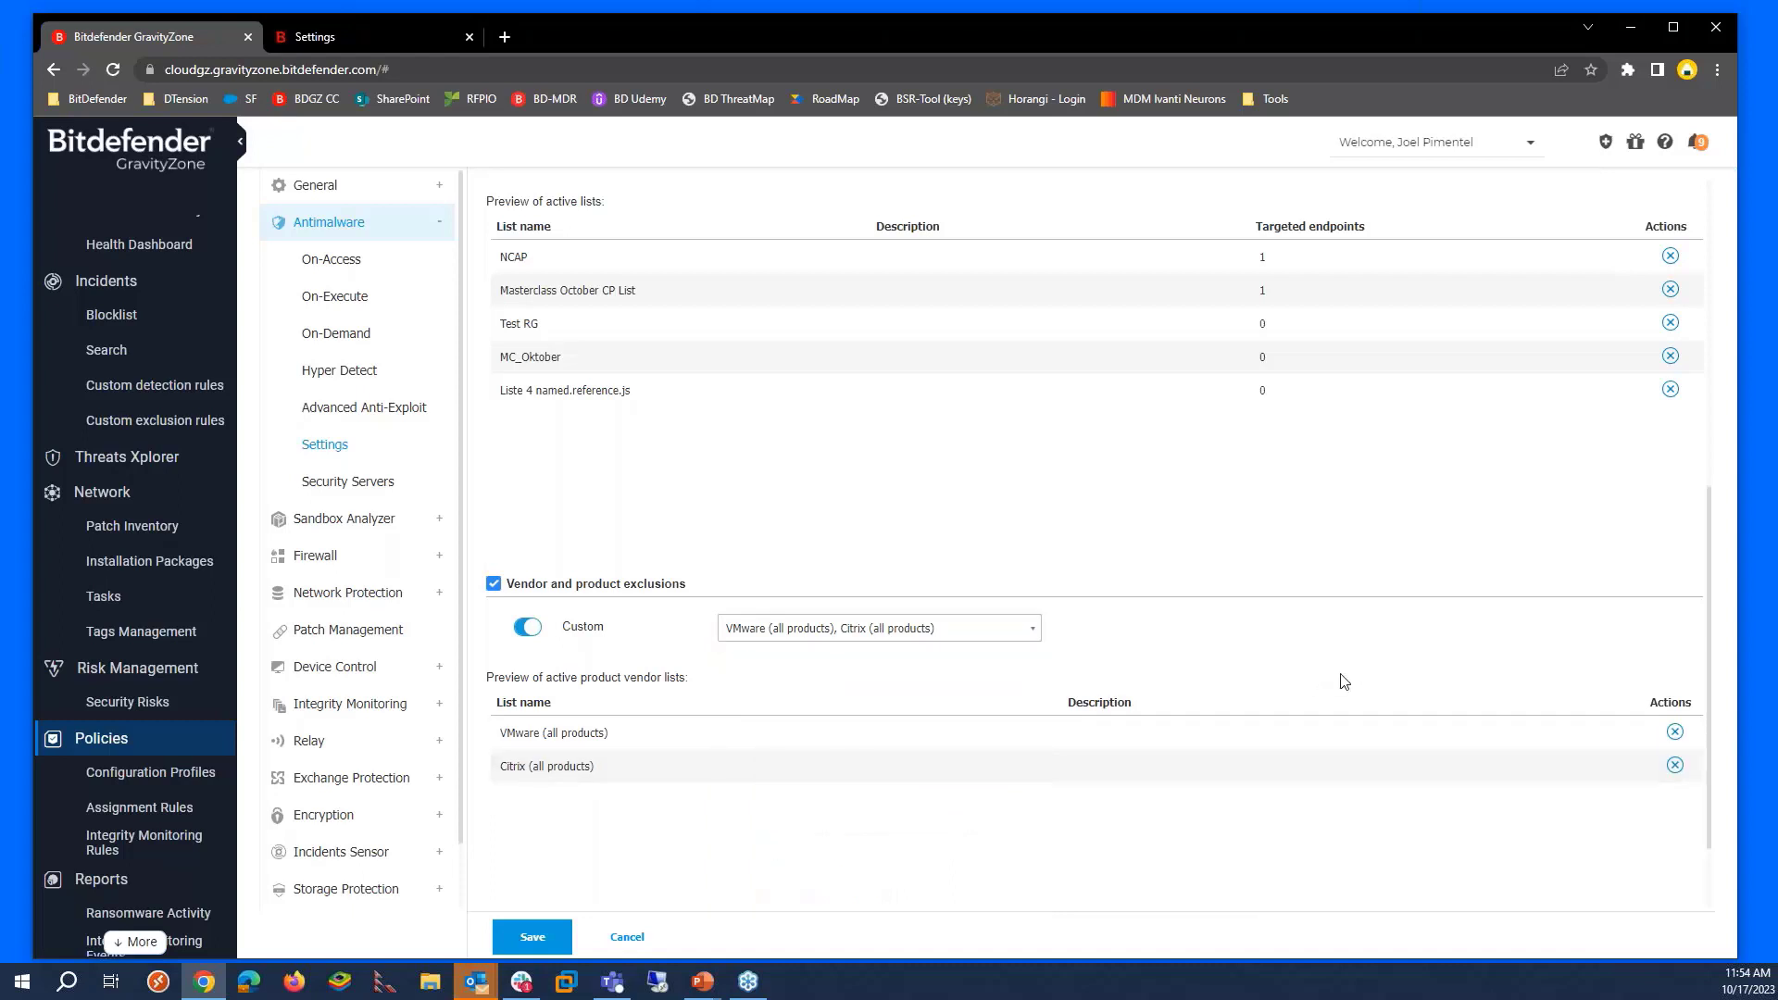
{"action": "left_click", "coordinate": [1029, 635]}
{"action": "scroll", "coordinate": [992, 787], "scroll_direction": "down", "scroll_amount": 1}
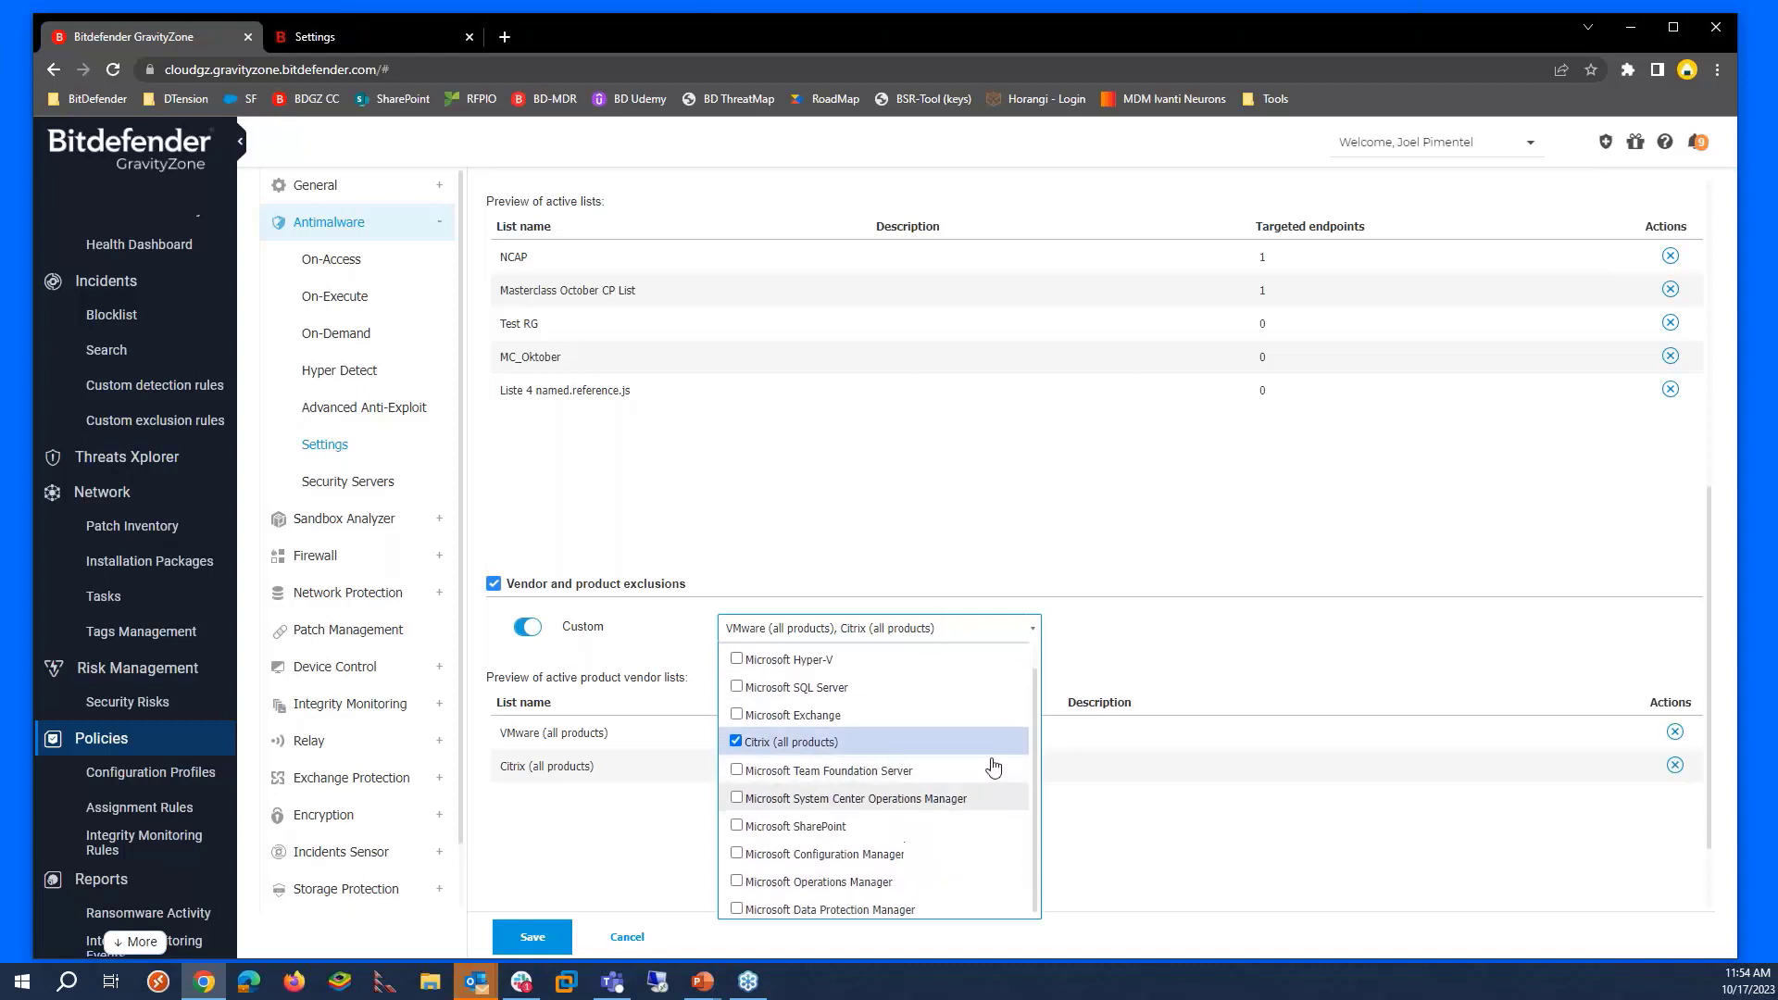
- Remove Citrix (all products) from the vendor exclusions and turn off the custom vendor and product selection
{"action": "scroll", "coordinate": [992, 764], "scroll_direction": "up", "scroll_amount": 1}
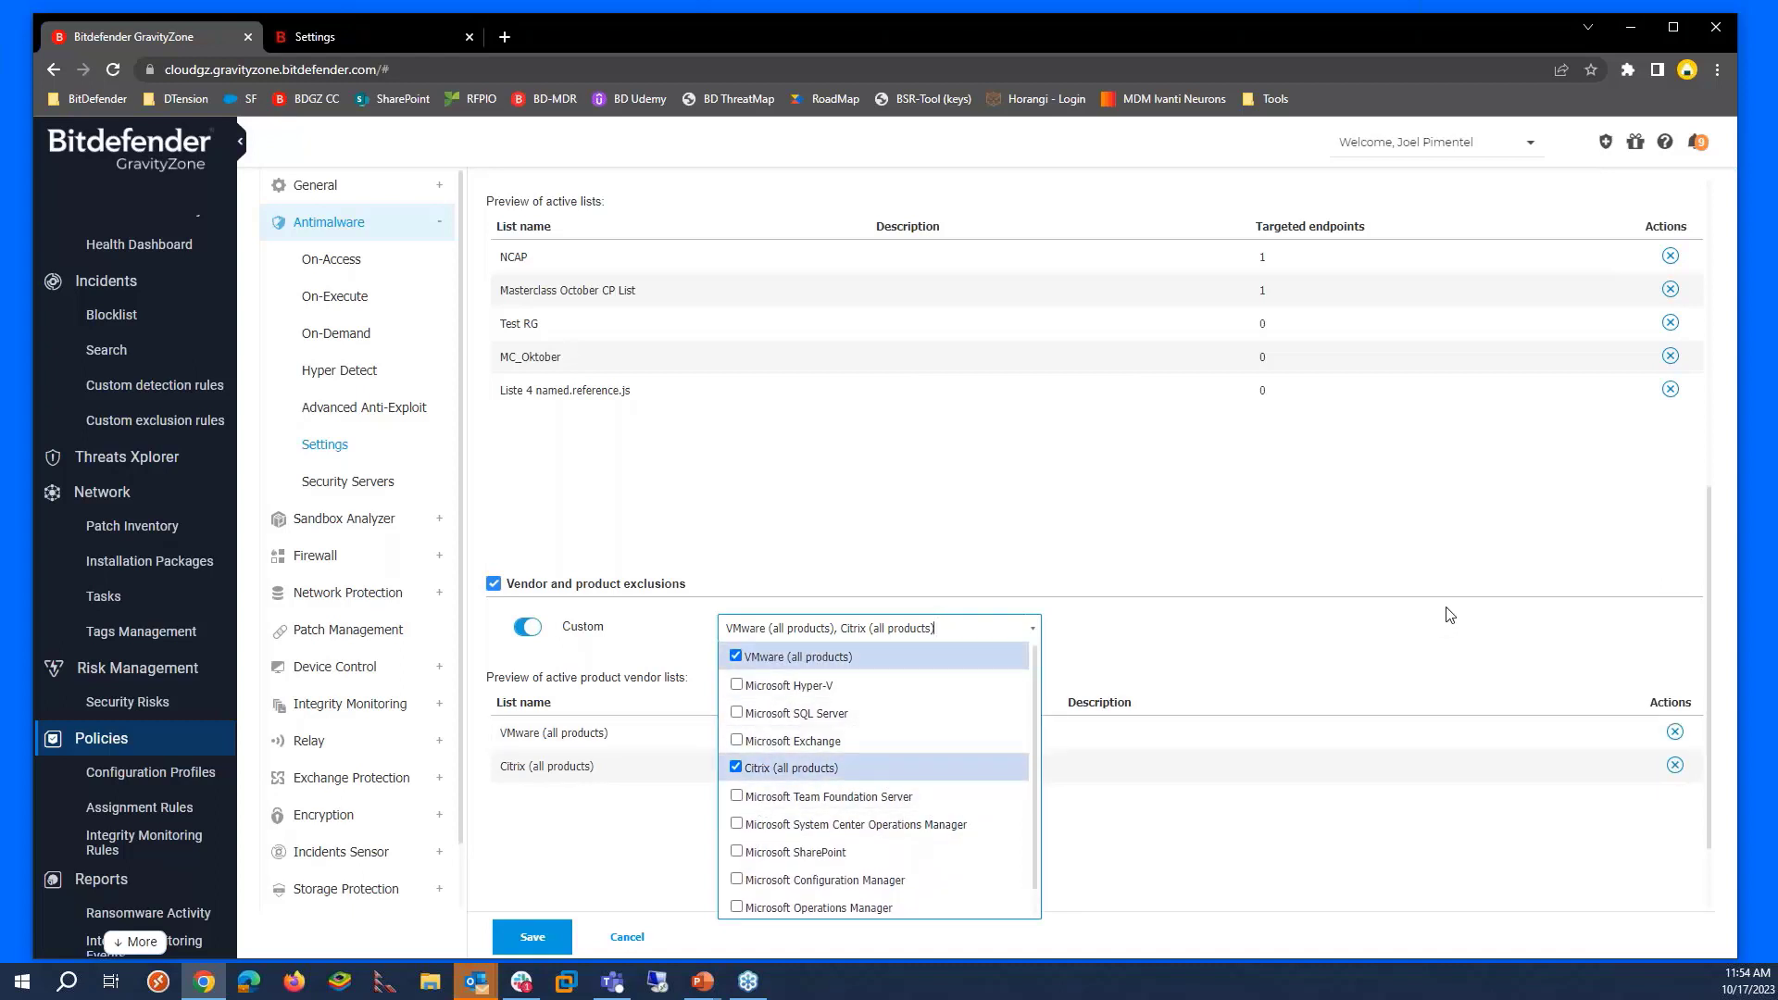
{"action": "left_click", "coordinate": [1467, 621]}
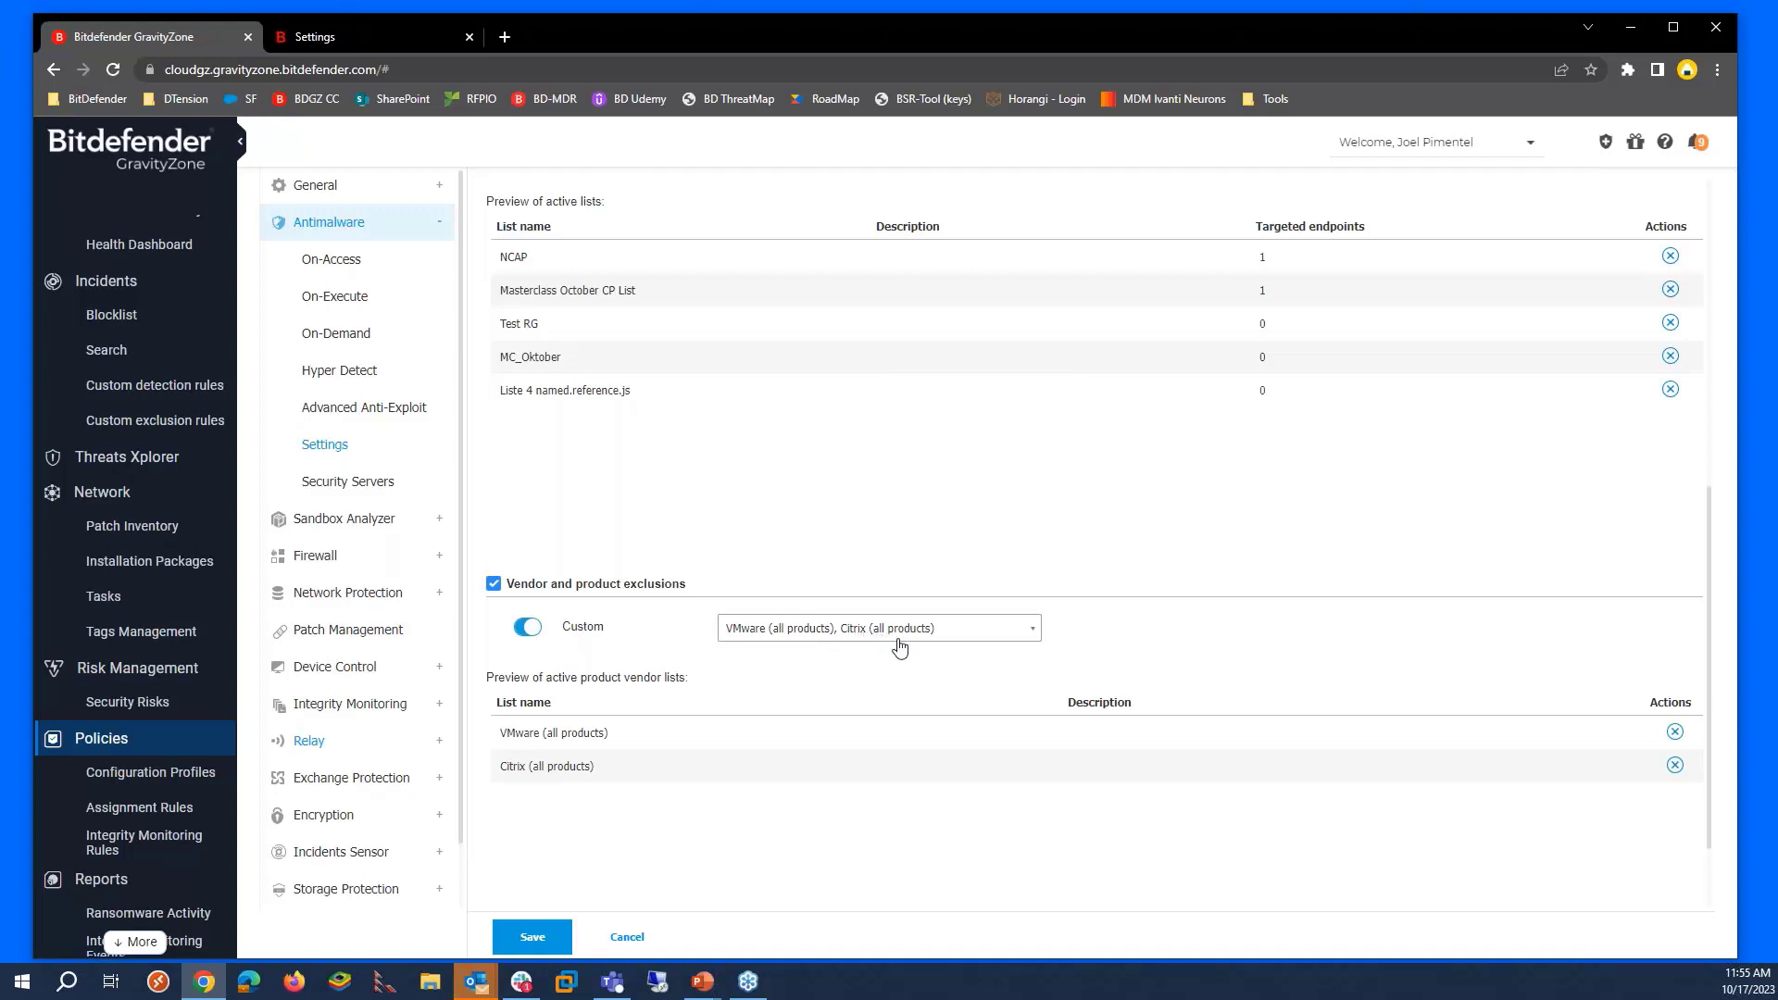
{"action": "left_click", "coordinate": [1675, 766]}
{"action": "left_click", "coordinate": [526, 627]}
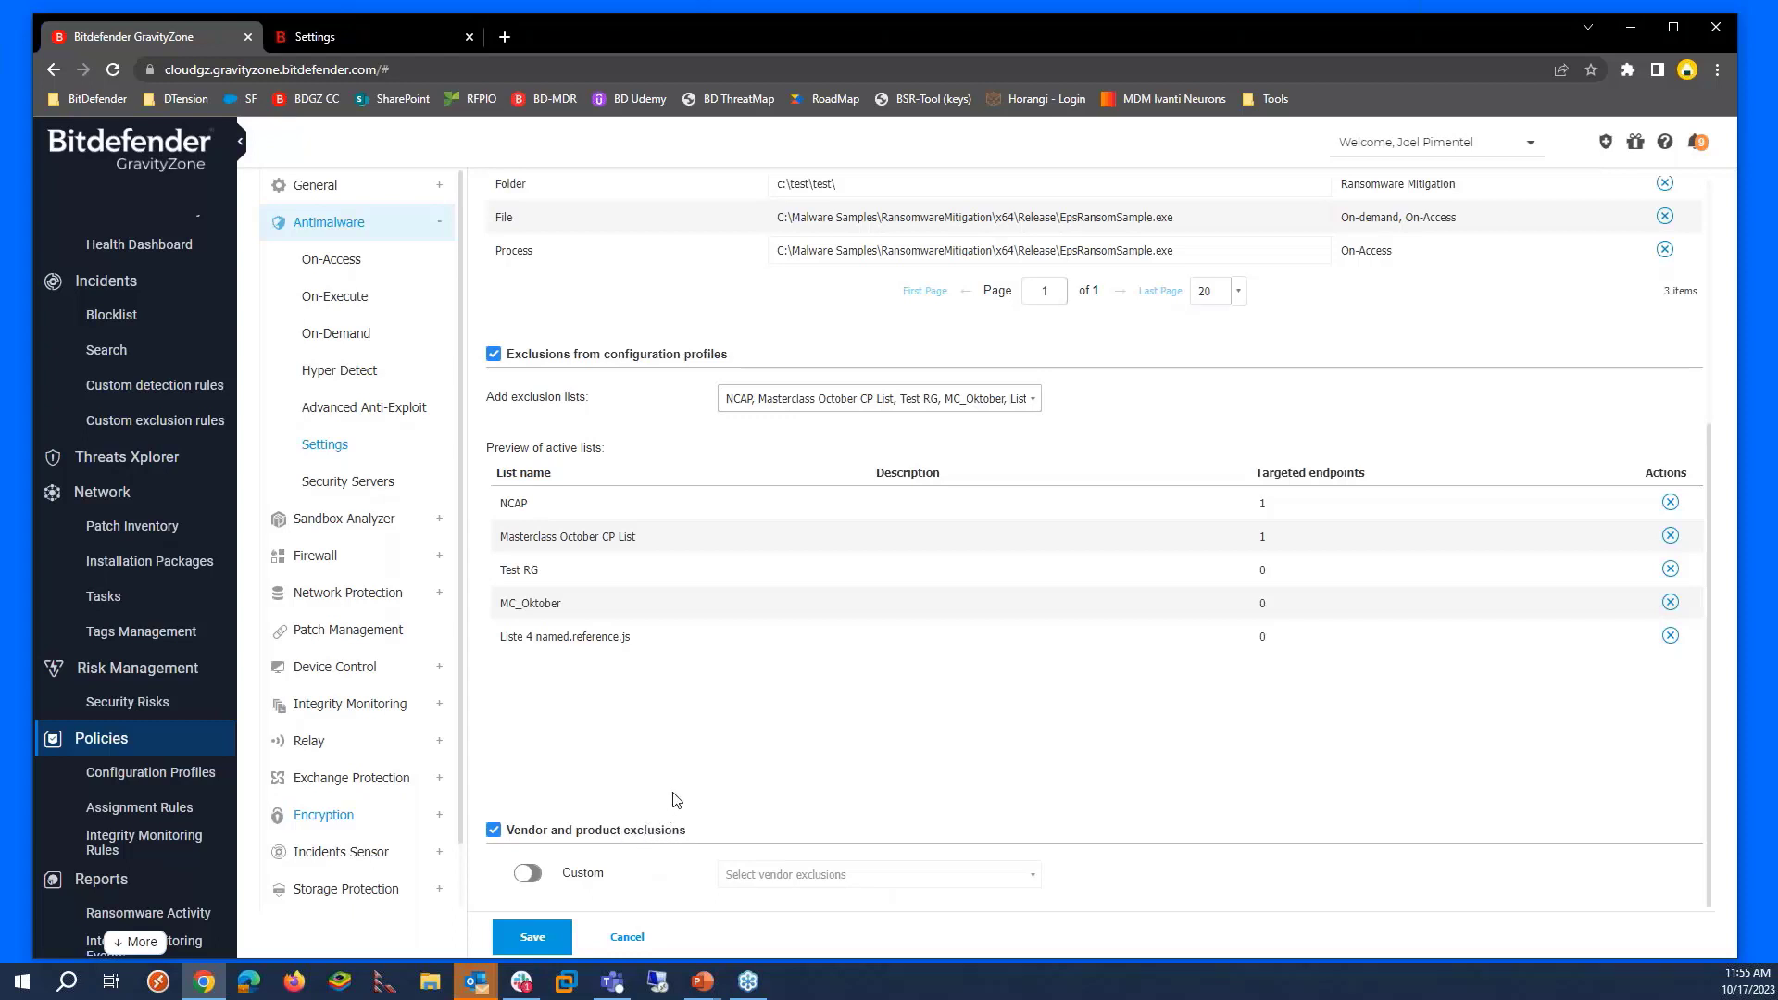
- Open Configuration Profiles and review all exclusions along with the object types available for filtering
{"action": "left_click", "coordinate": [182, 779]}
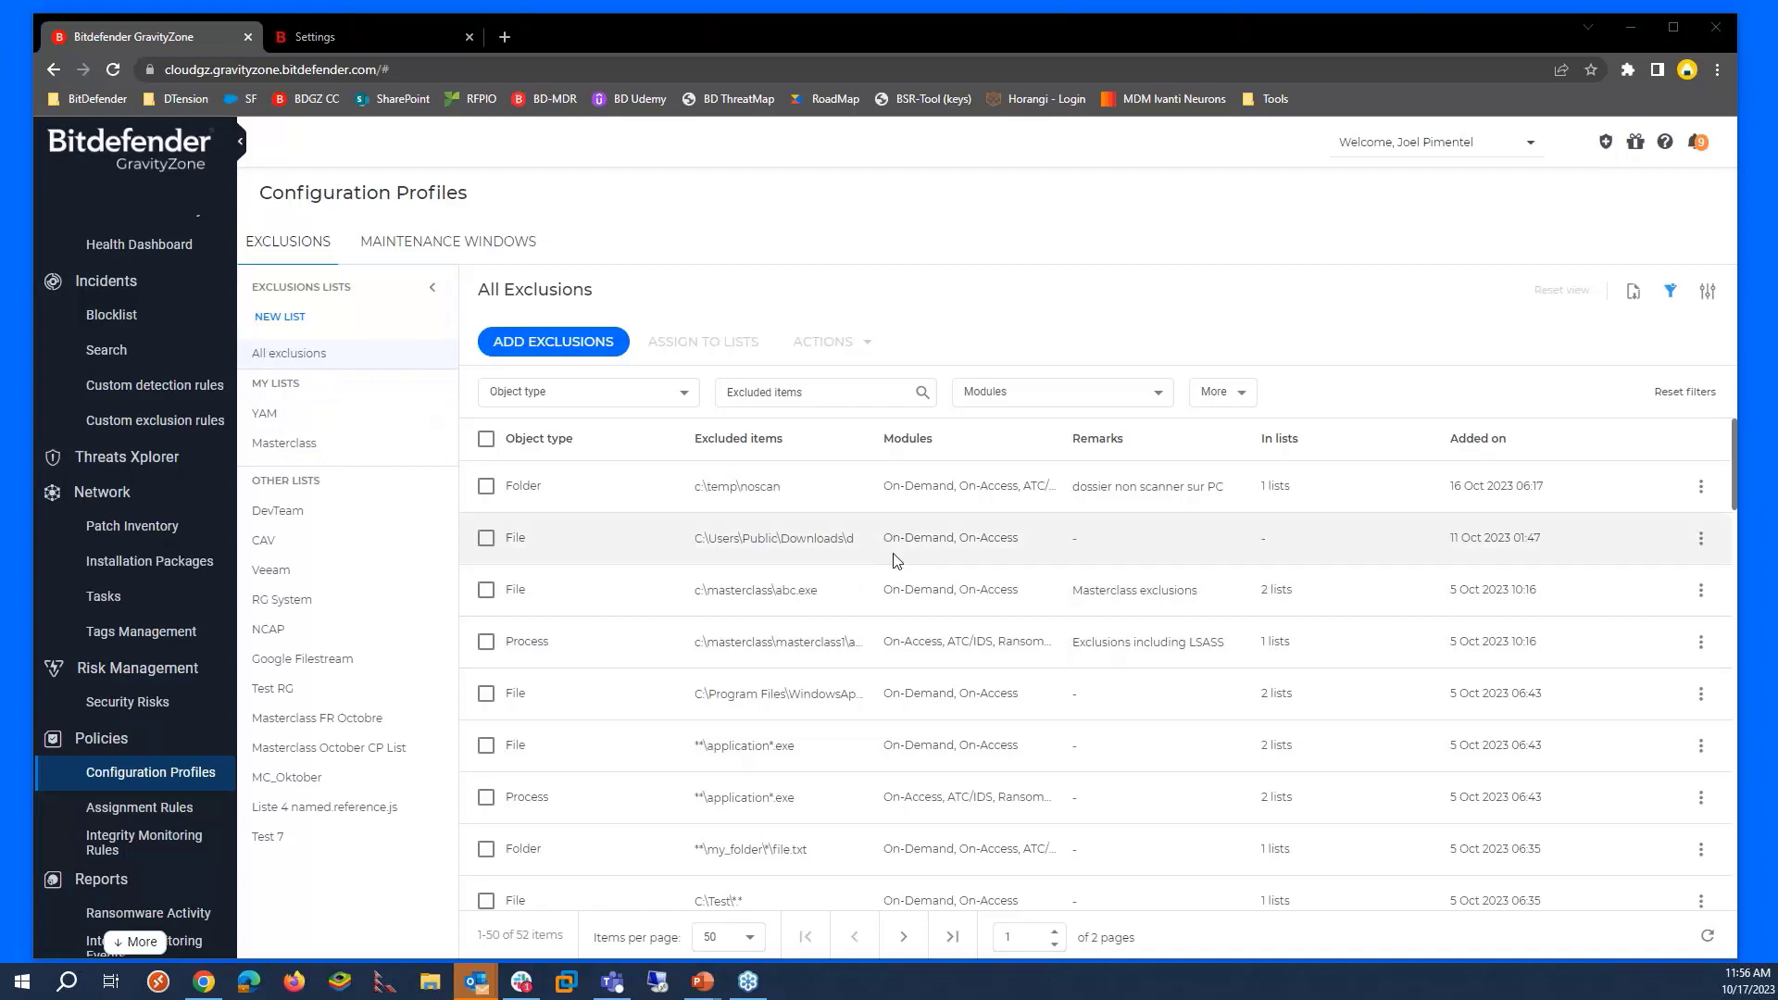
{"action": "scroll", "coordinate": [893, 560], "scroll_direction": "down", "scroll_amount": 5}
{"action": "scroll", "coordinate": [892, 560], "scroll_direction": "up", "scroll_amount": 2}
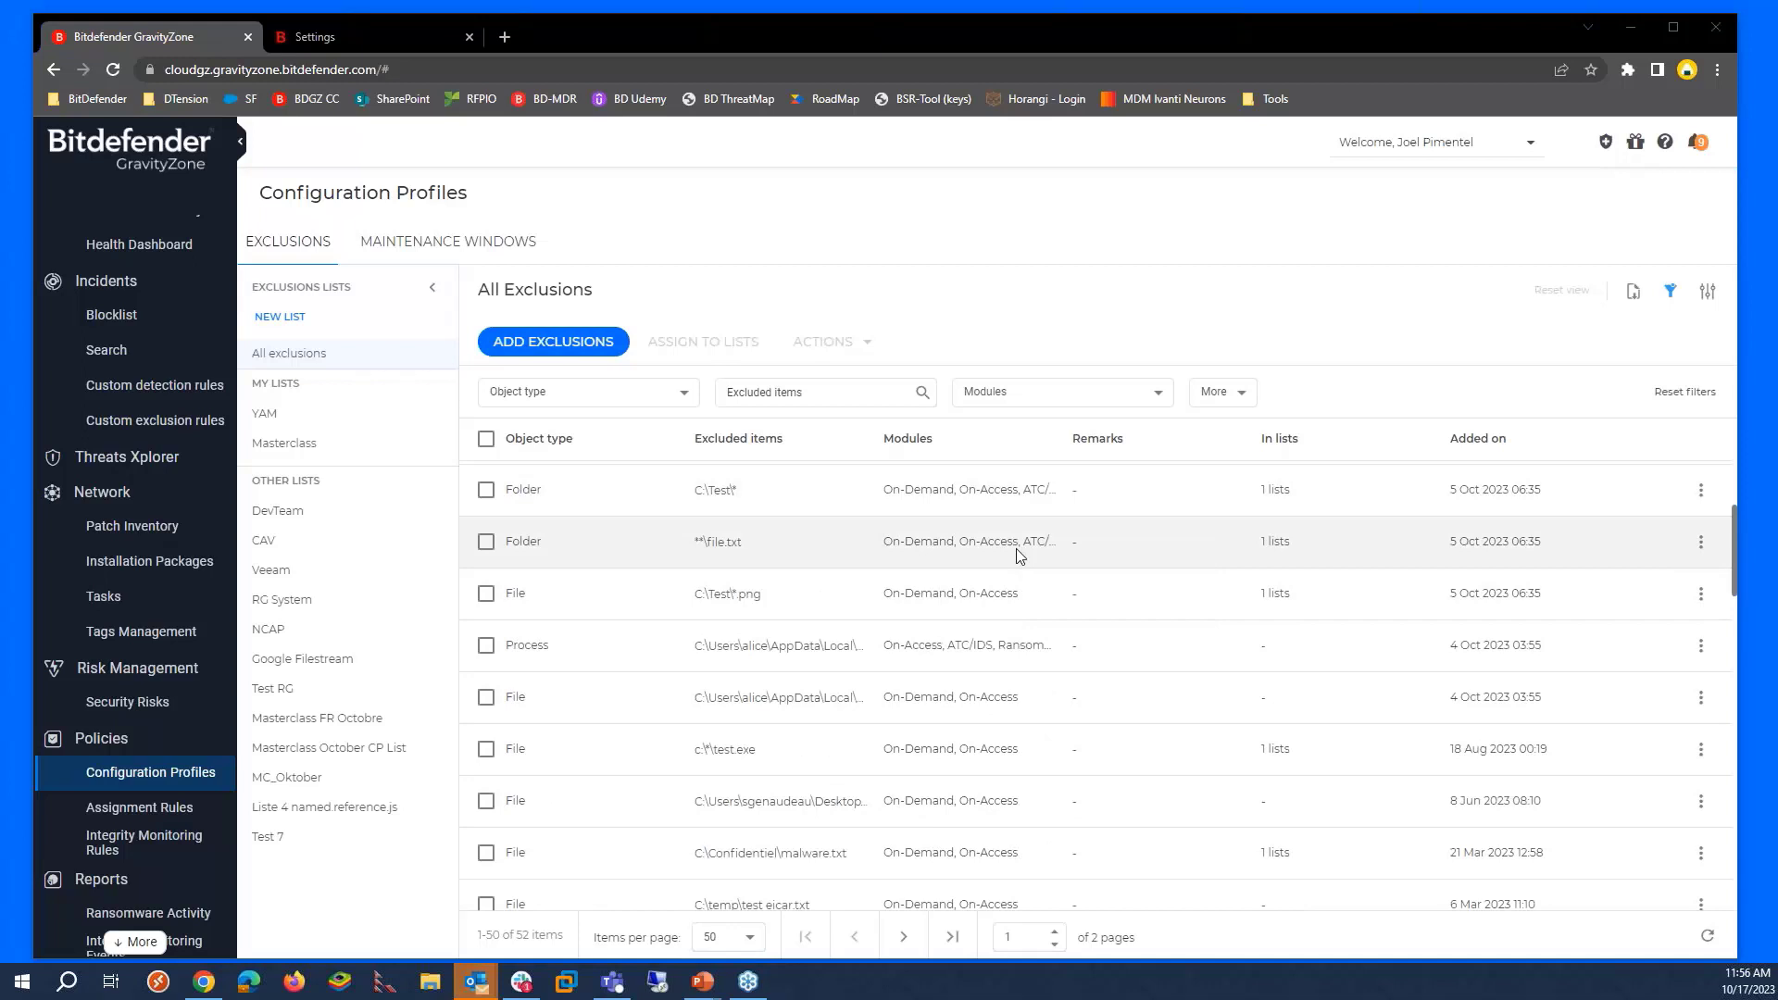
{"action": "left_click", "coordinate": [682, 397]}
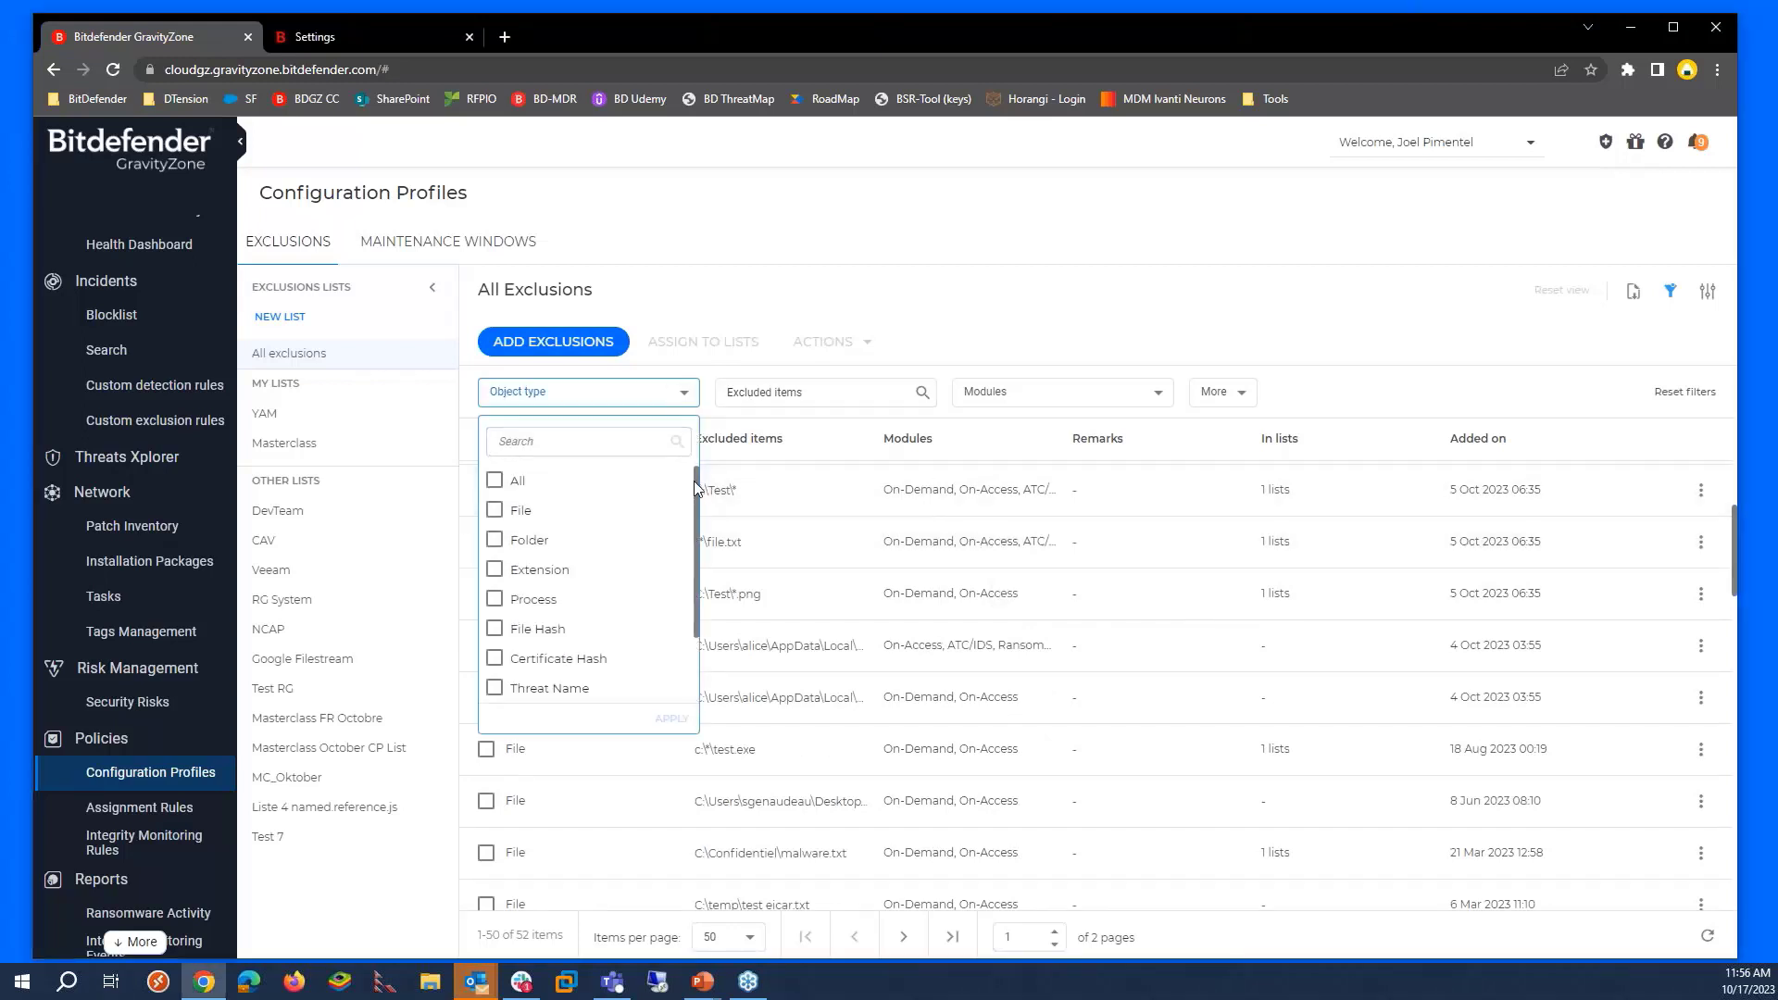
{"action": "scroll", "coordinate": [694, 491], "scroll_direction": "down", "scroll_amount": 1}
{"action": "scroll", "coordinate": [692, 498], "scroll_direction": "up", "scroll_amount": 1}
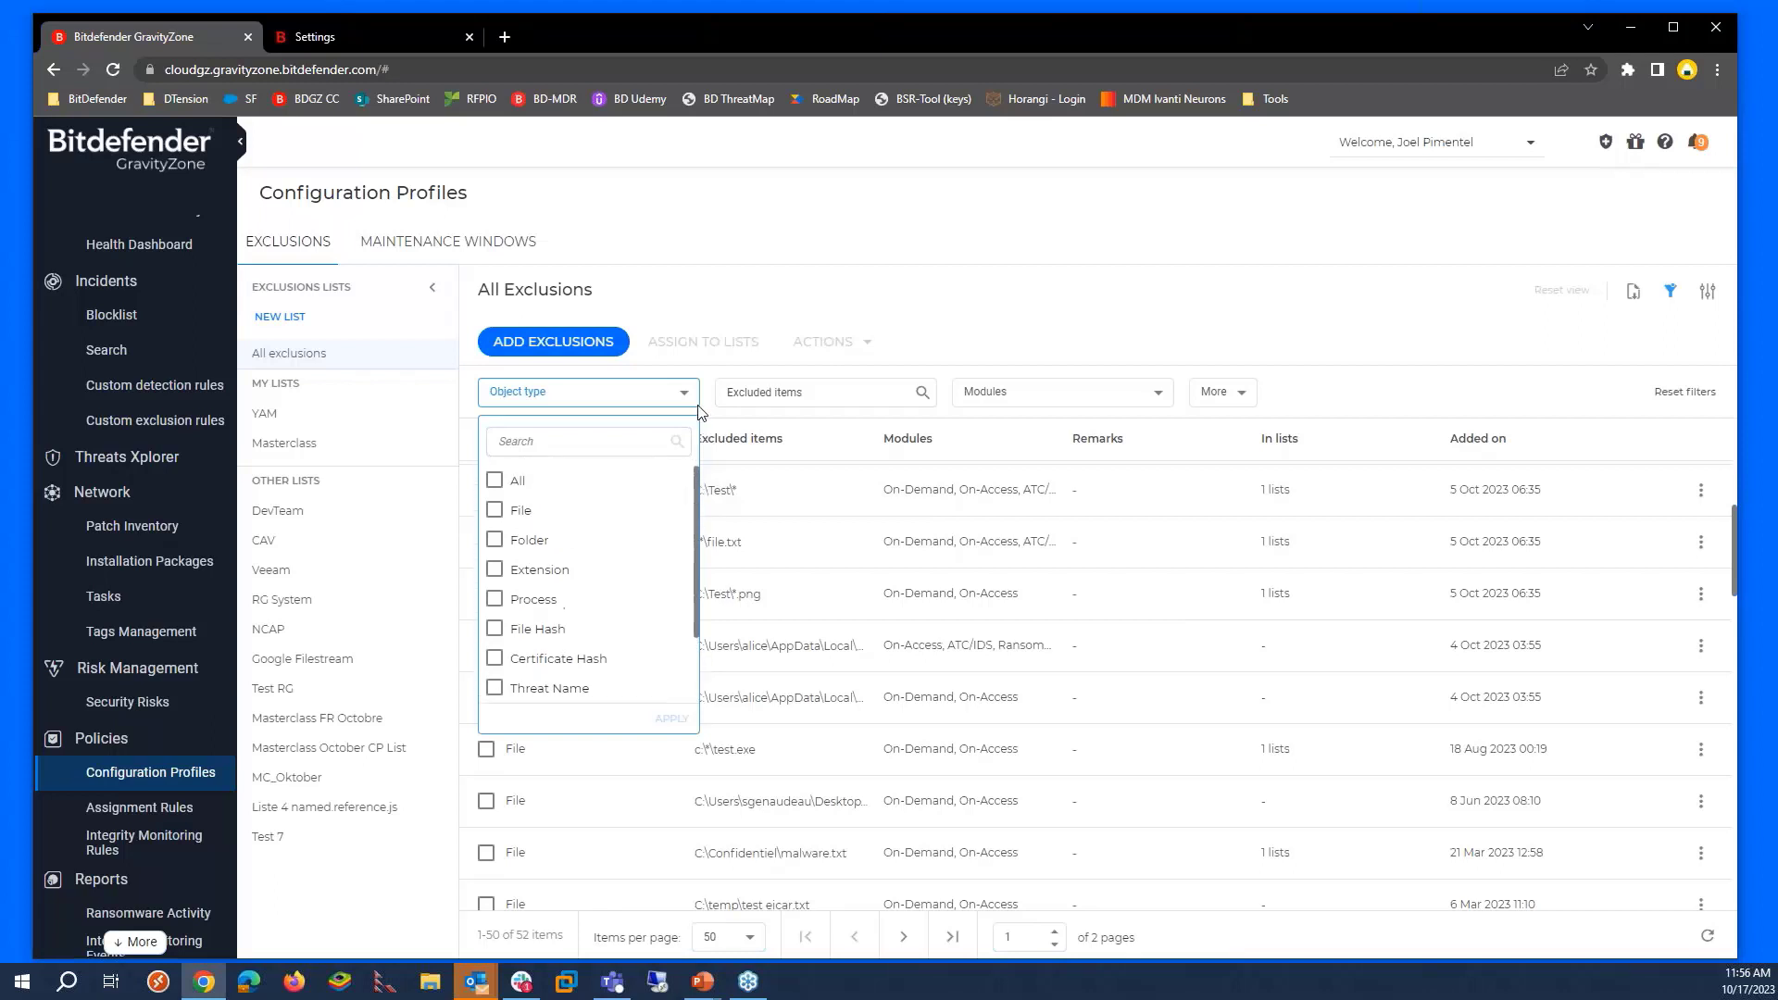
- Start adding exclusions and compare the modules available for the Folder and File object types
{"action": "left_click", "coordinate": [553, 343]}
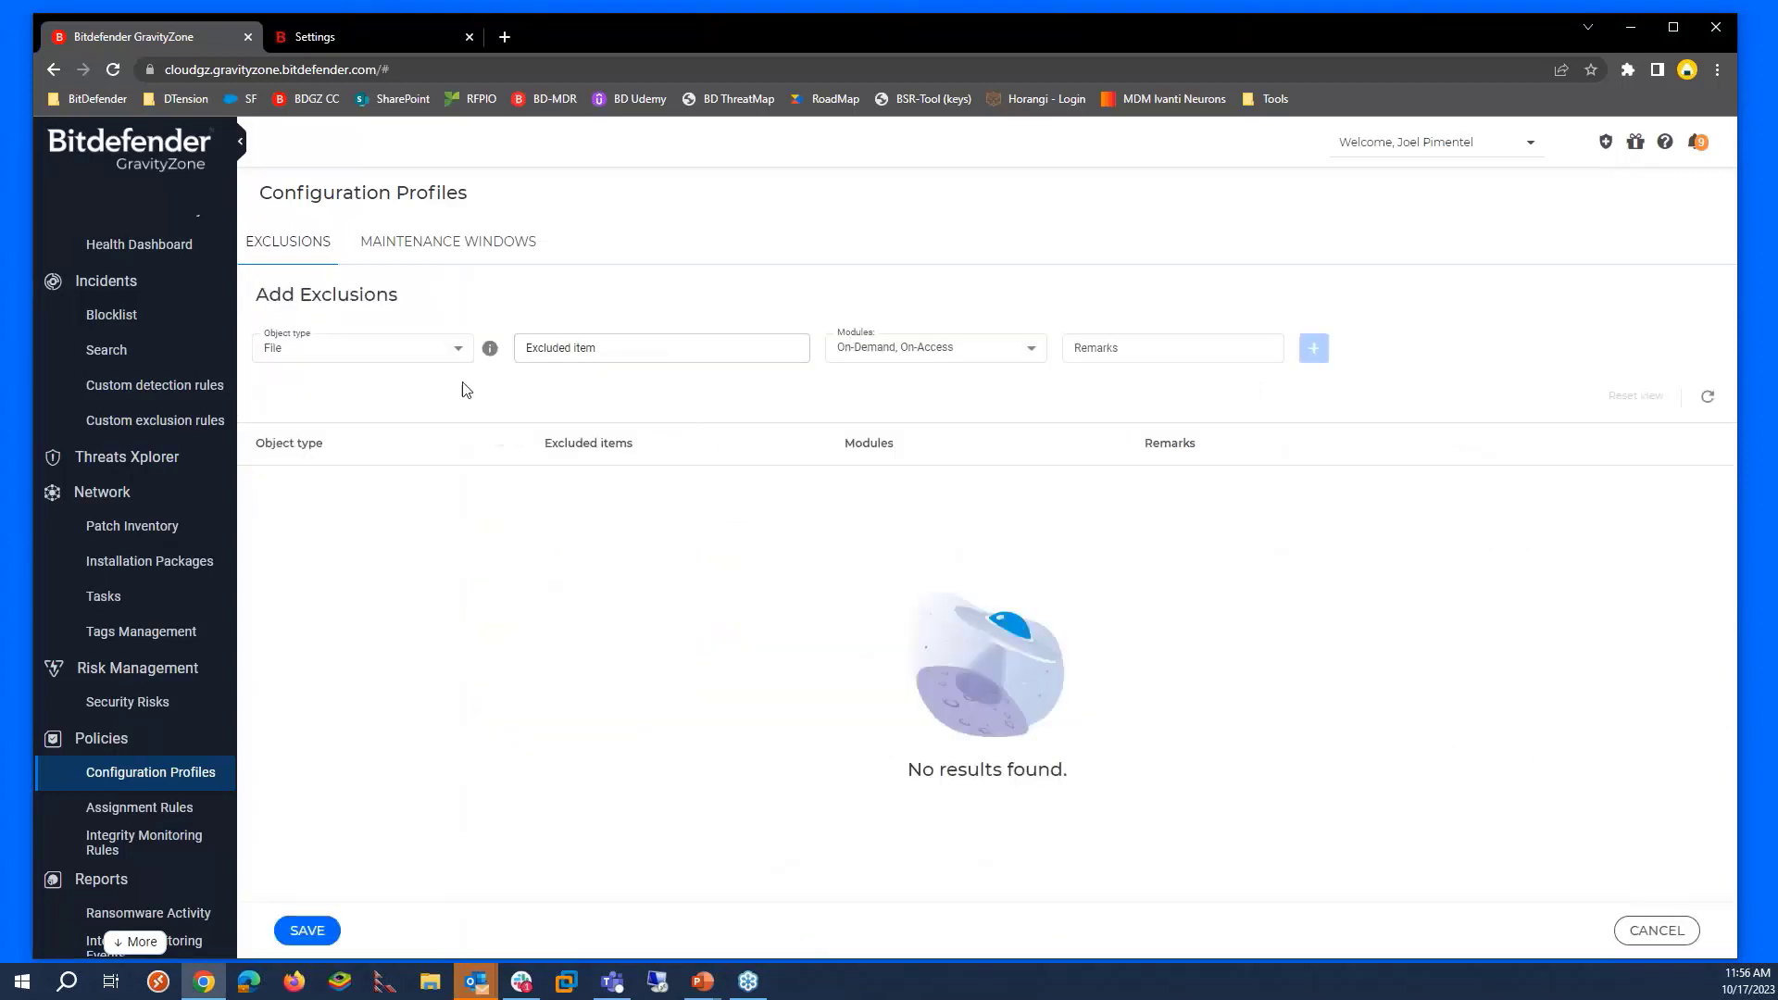
{"action": "left_click", "coordinate": [456, 348]}
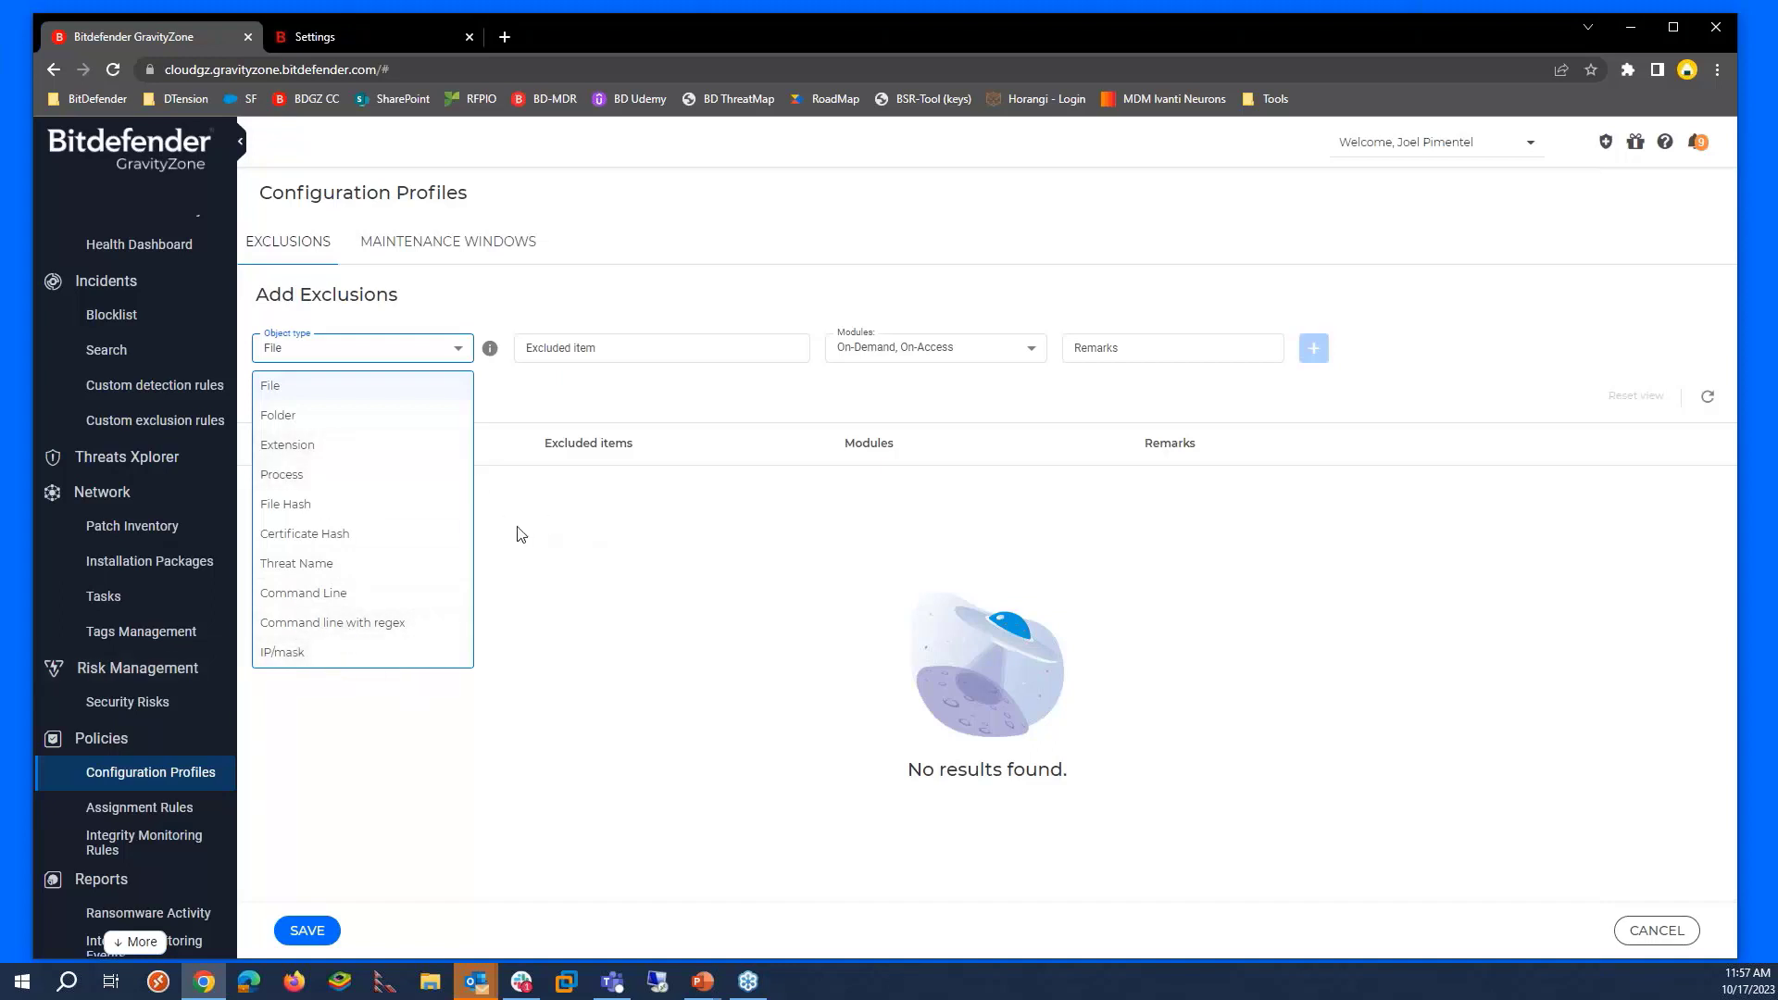
{"action": "left_click", "coordinate": [292, 414]}
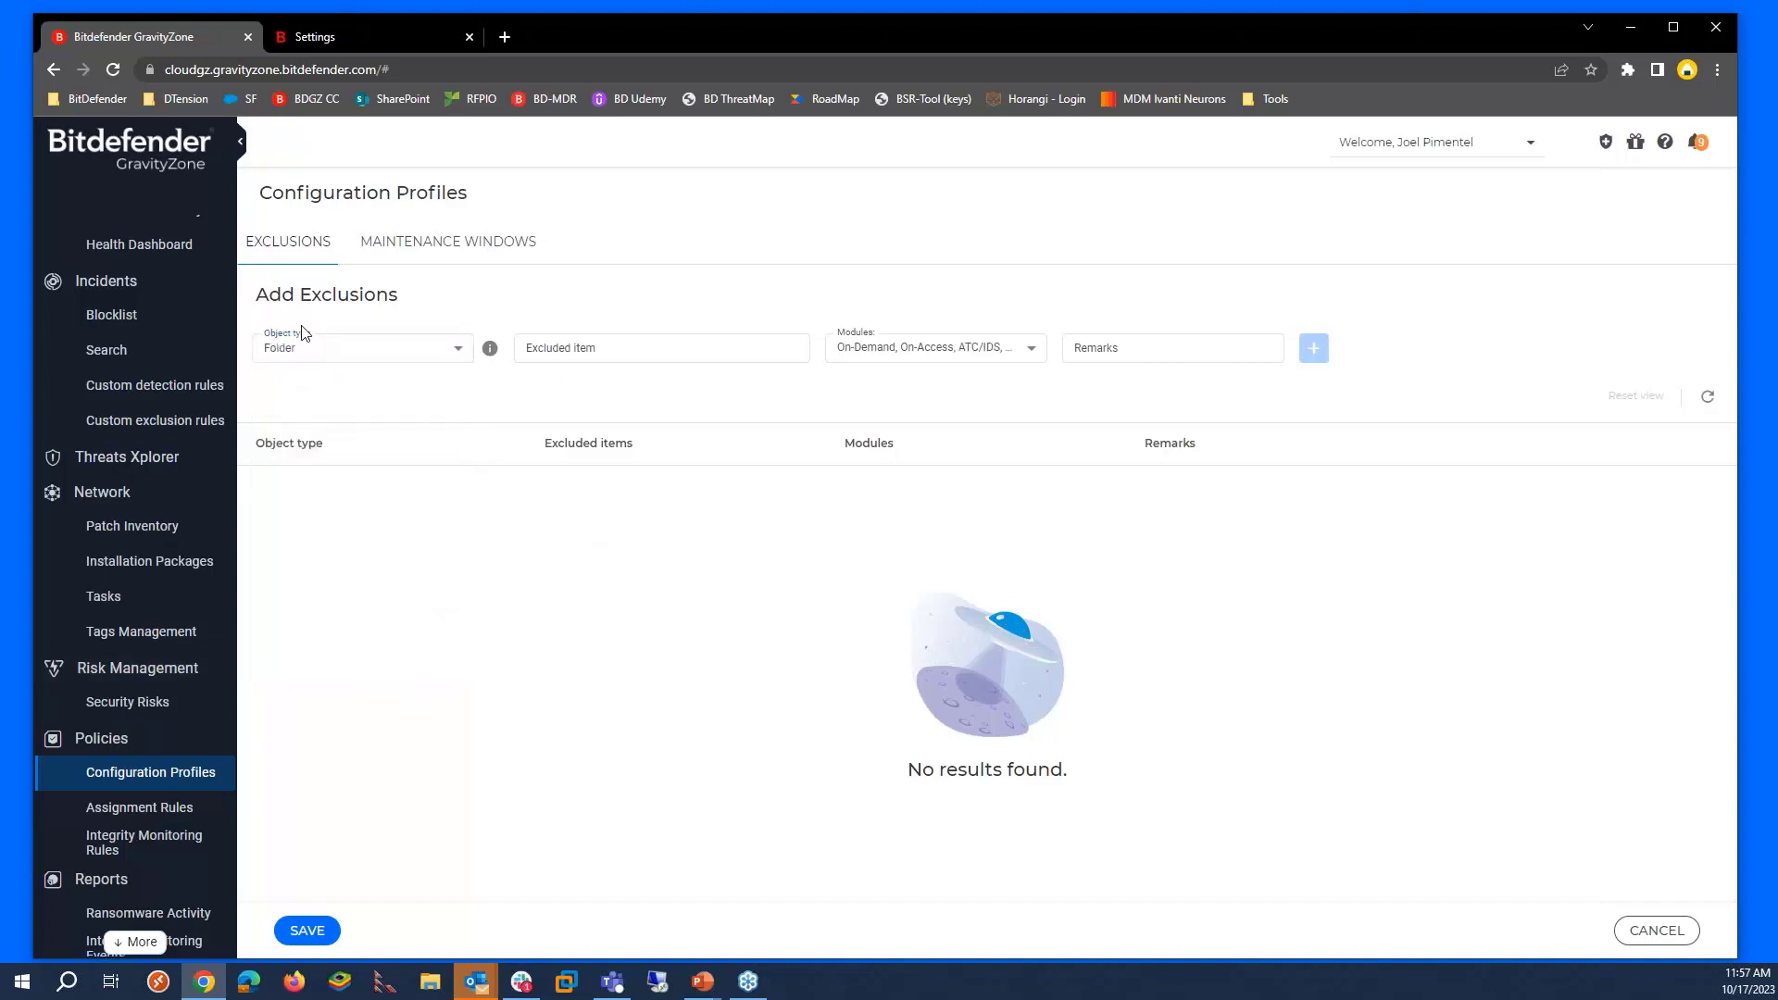
{"action": "left_click", "coordinate": [1030, 352]}
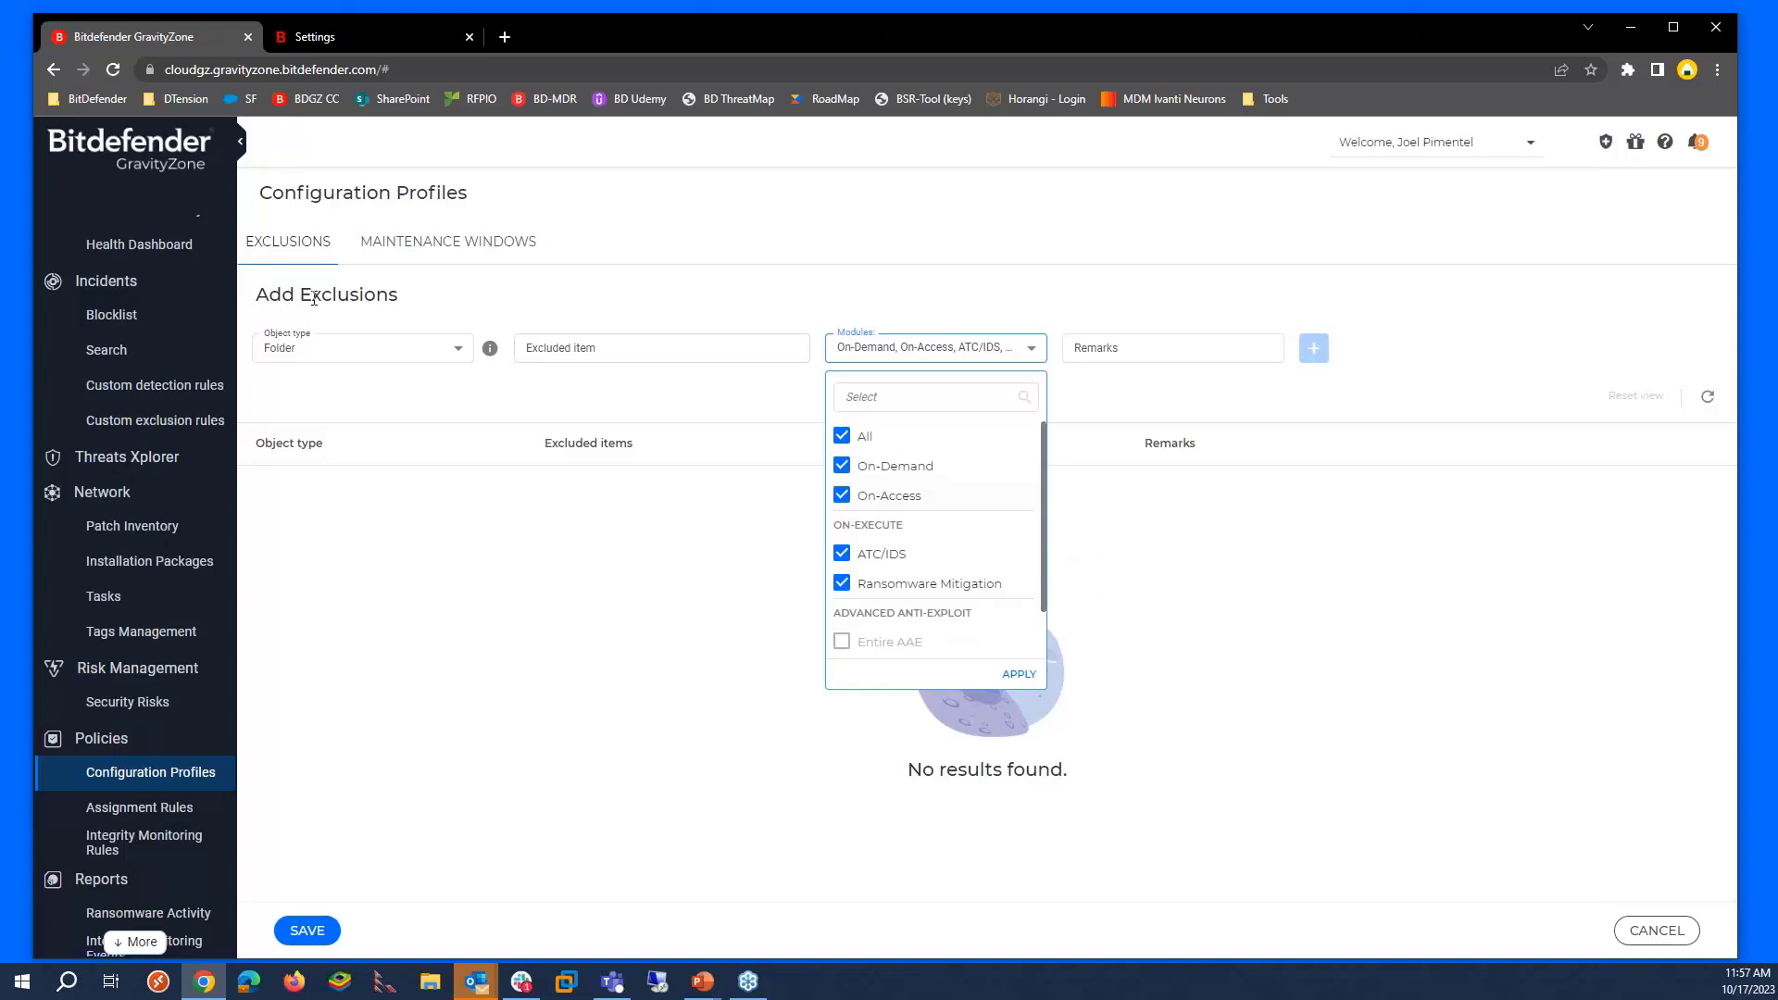
{"action": "left_click", "coordinate": [449, 348]}
{"action": "left_click", "coordinate": [326, 389]}
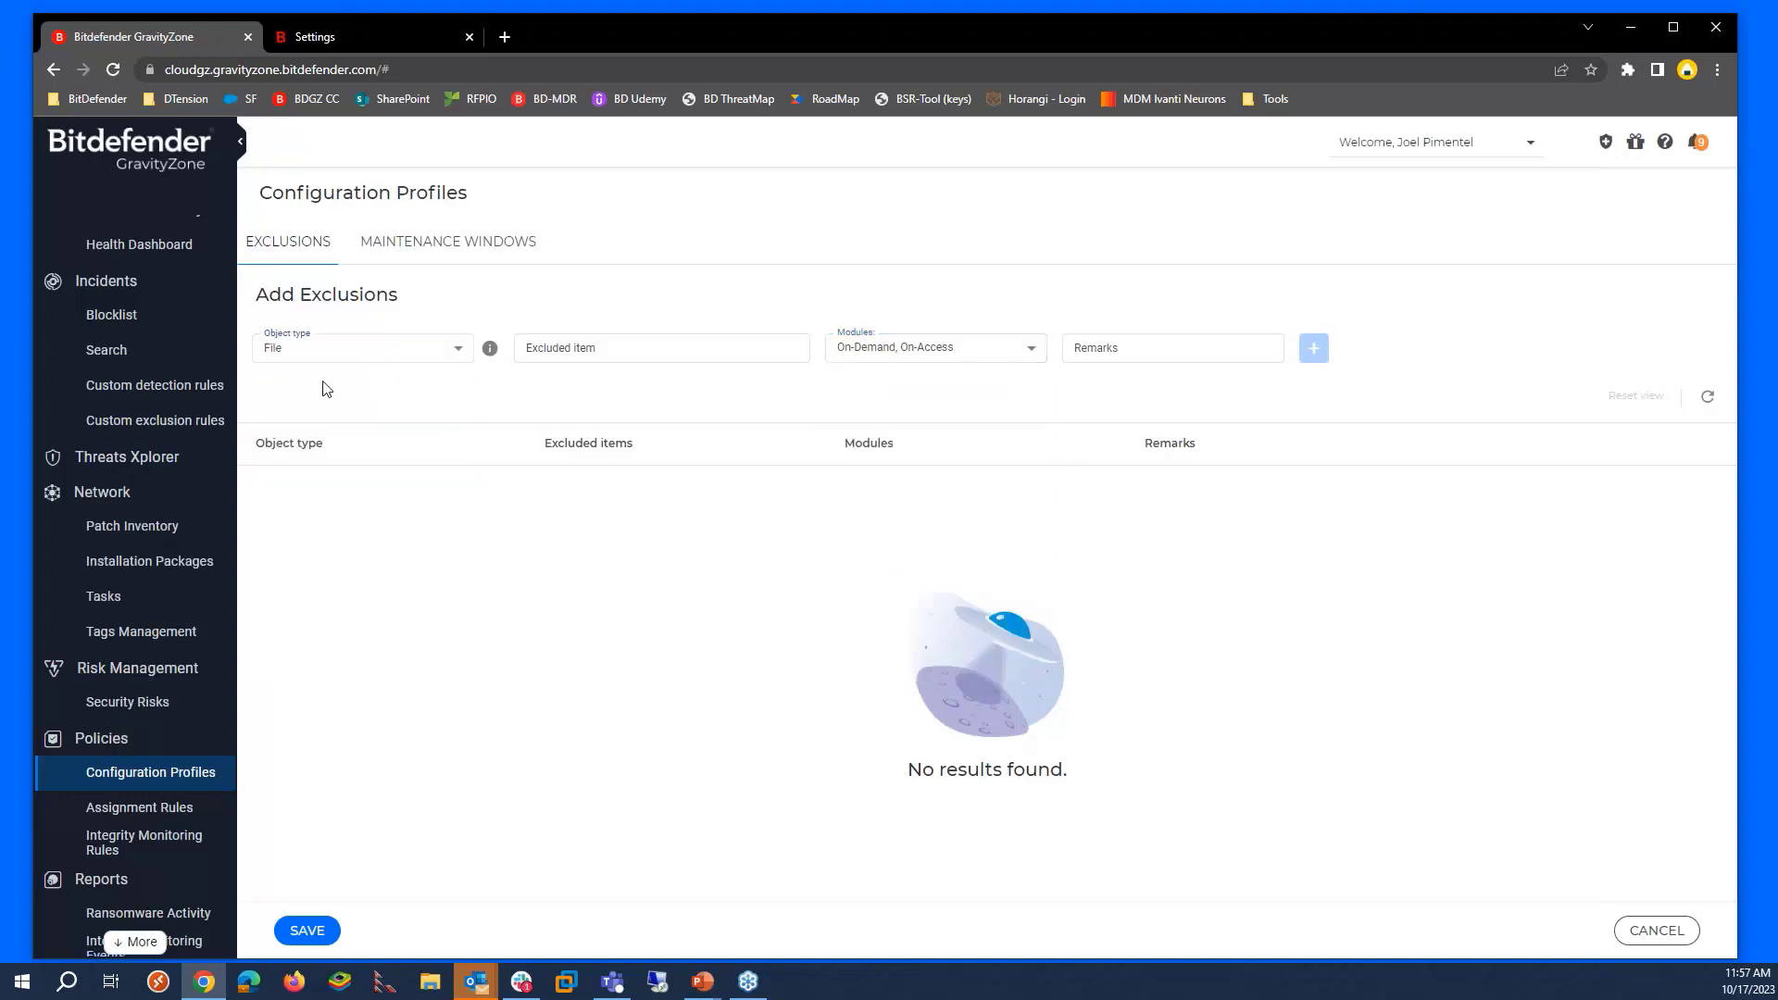
{"action": "left_click", "coordinate": [960, 360]}
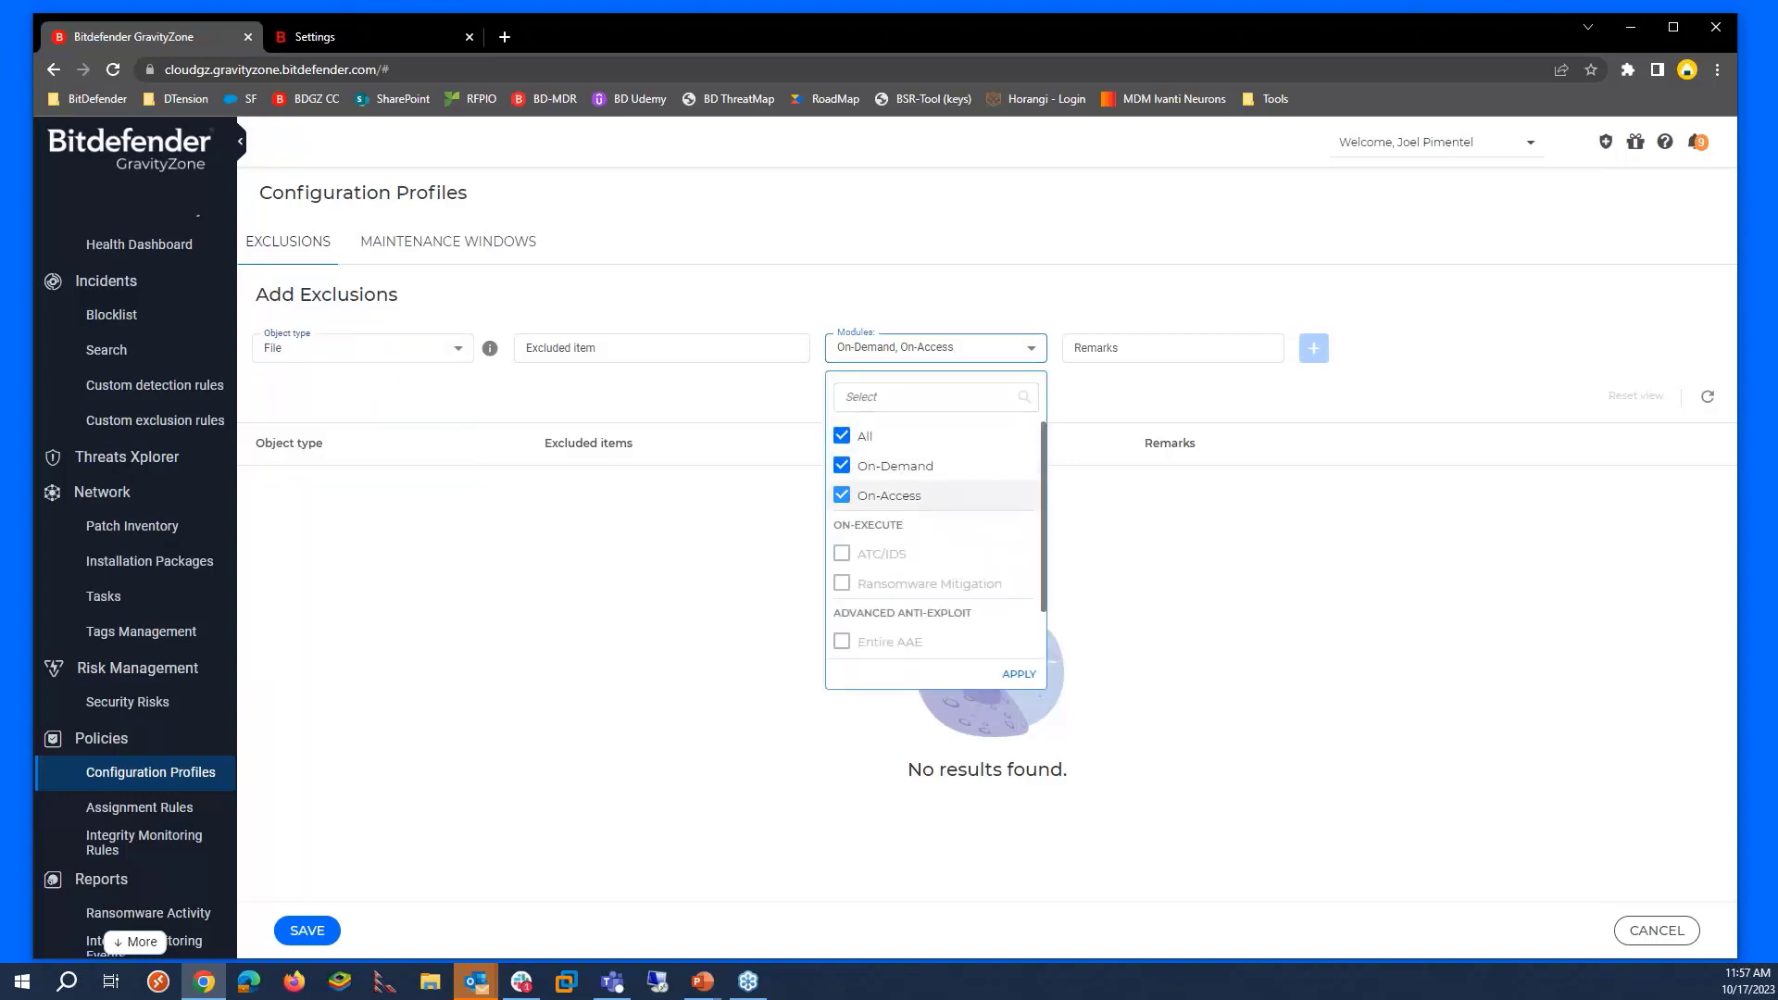
{"action": "left_click", "coordinate": [410, 349]}
{"action": "left_click", "coordinate": [314, 426]}
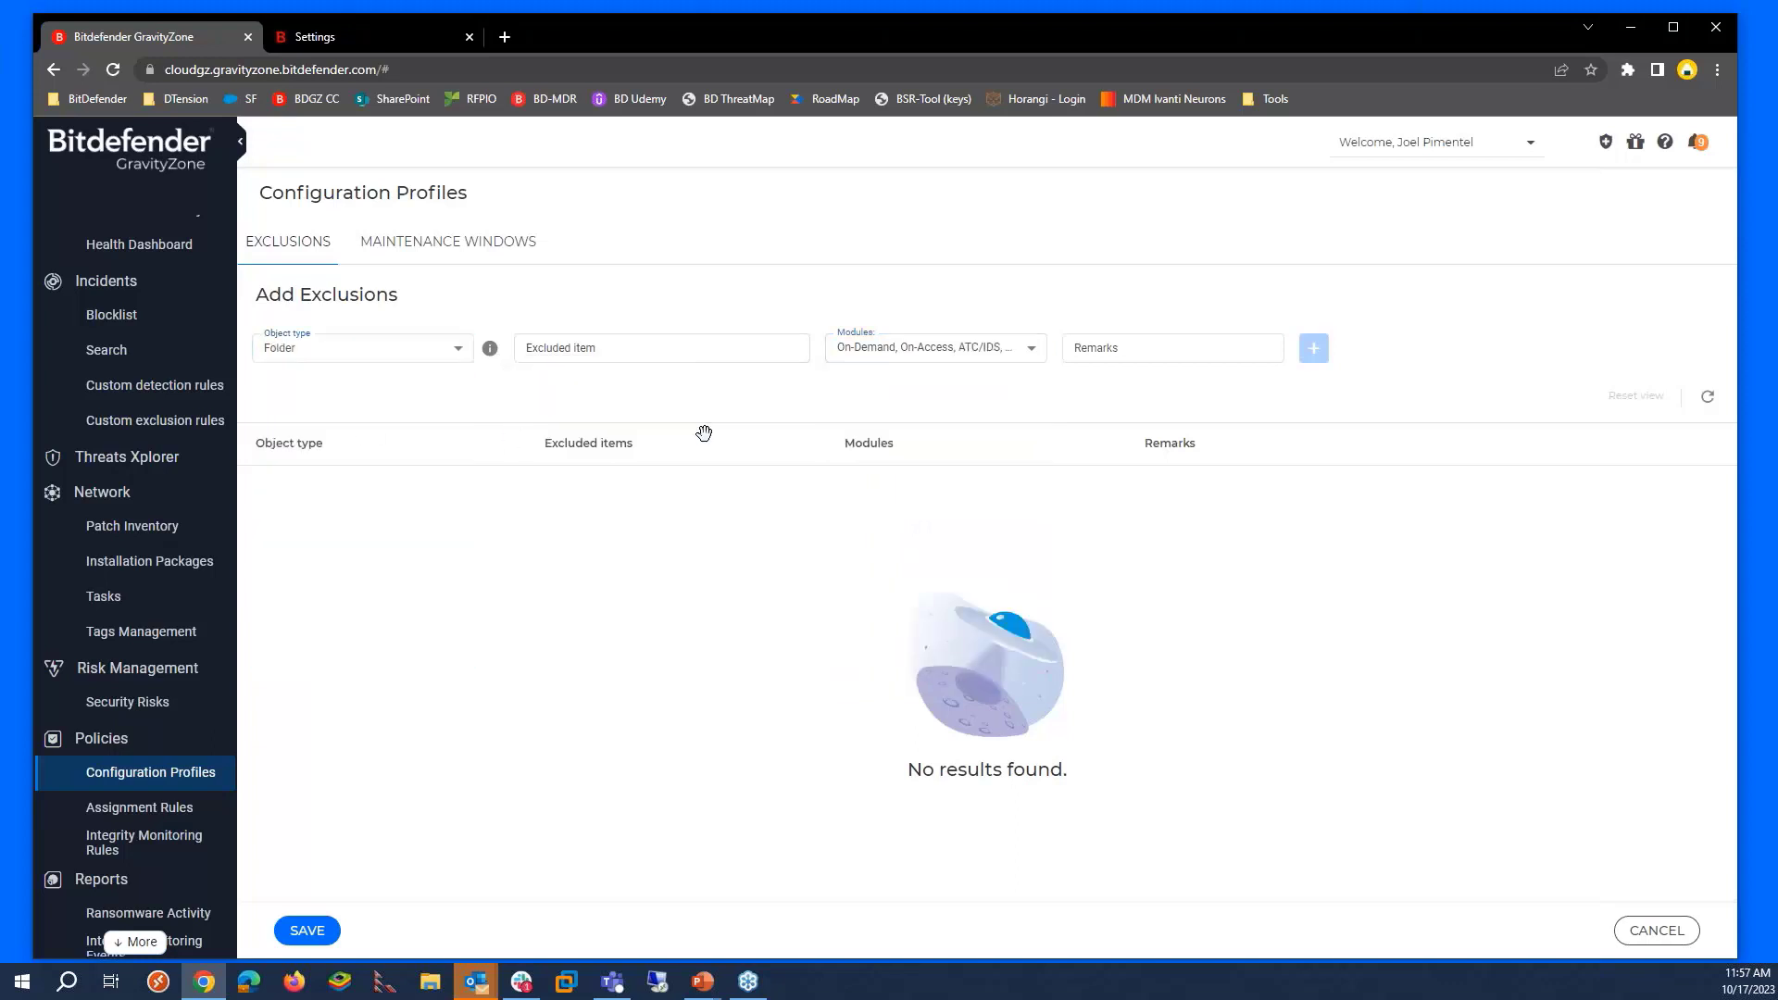
{"action": "left_click", "coordinate": [968, 356]}
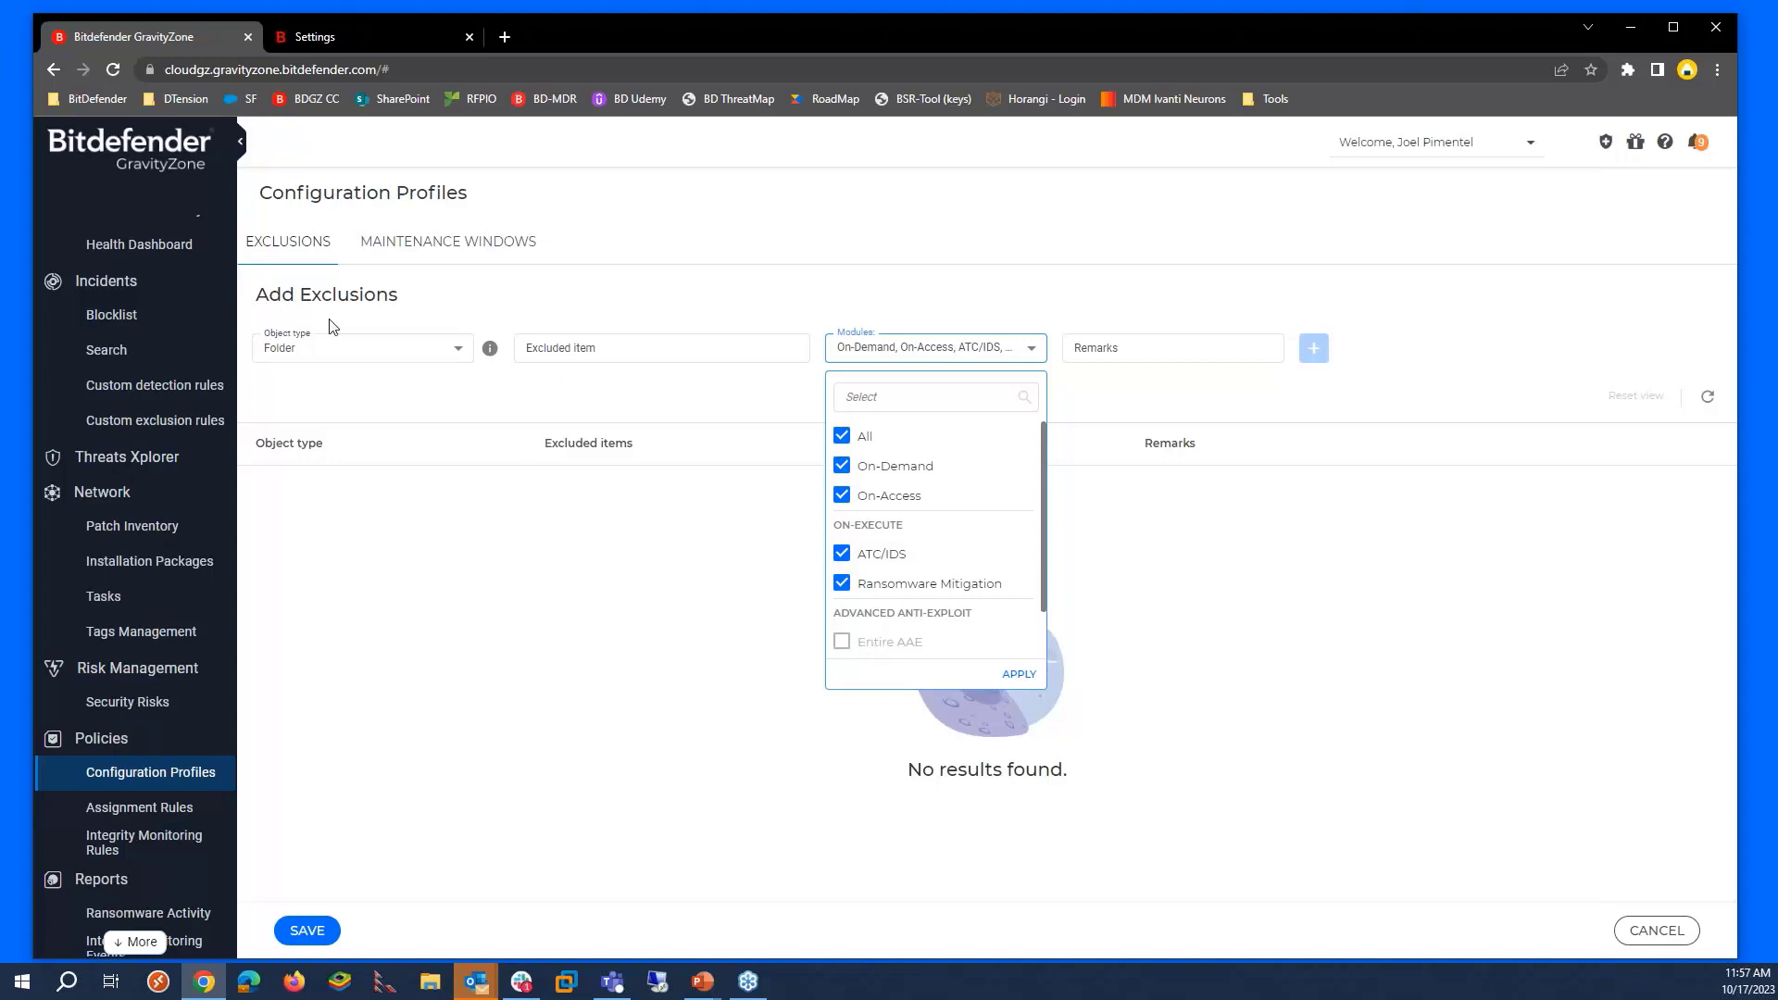
- Examine the modules that apply to the Process and Threat Name object types
{"action": "left_click", "coordinate": [349, 349]}
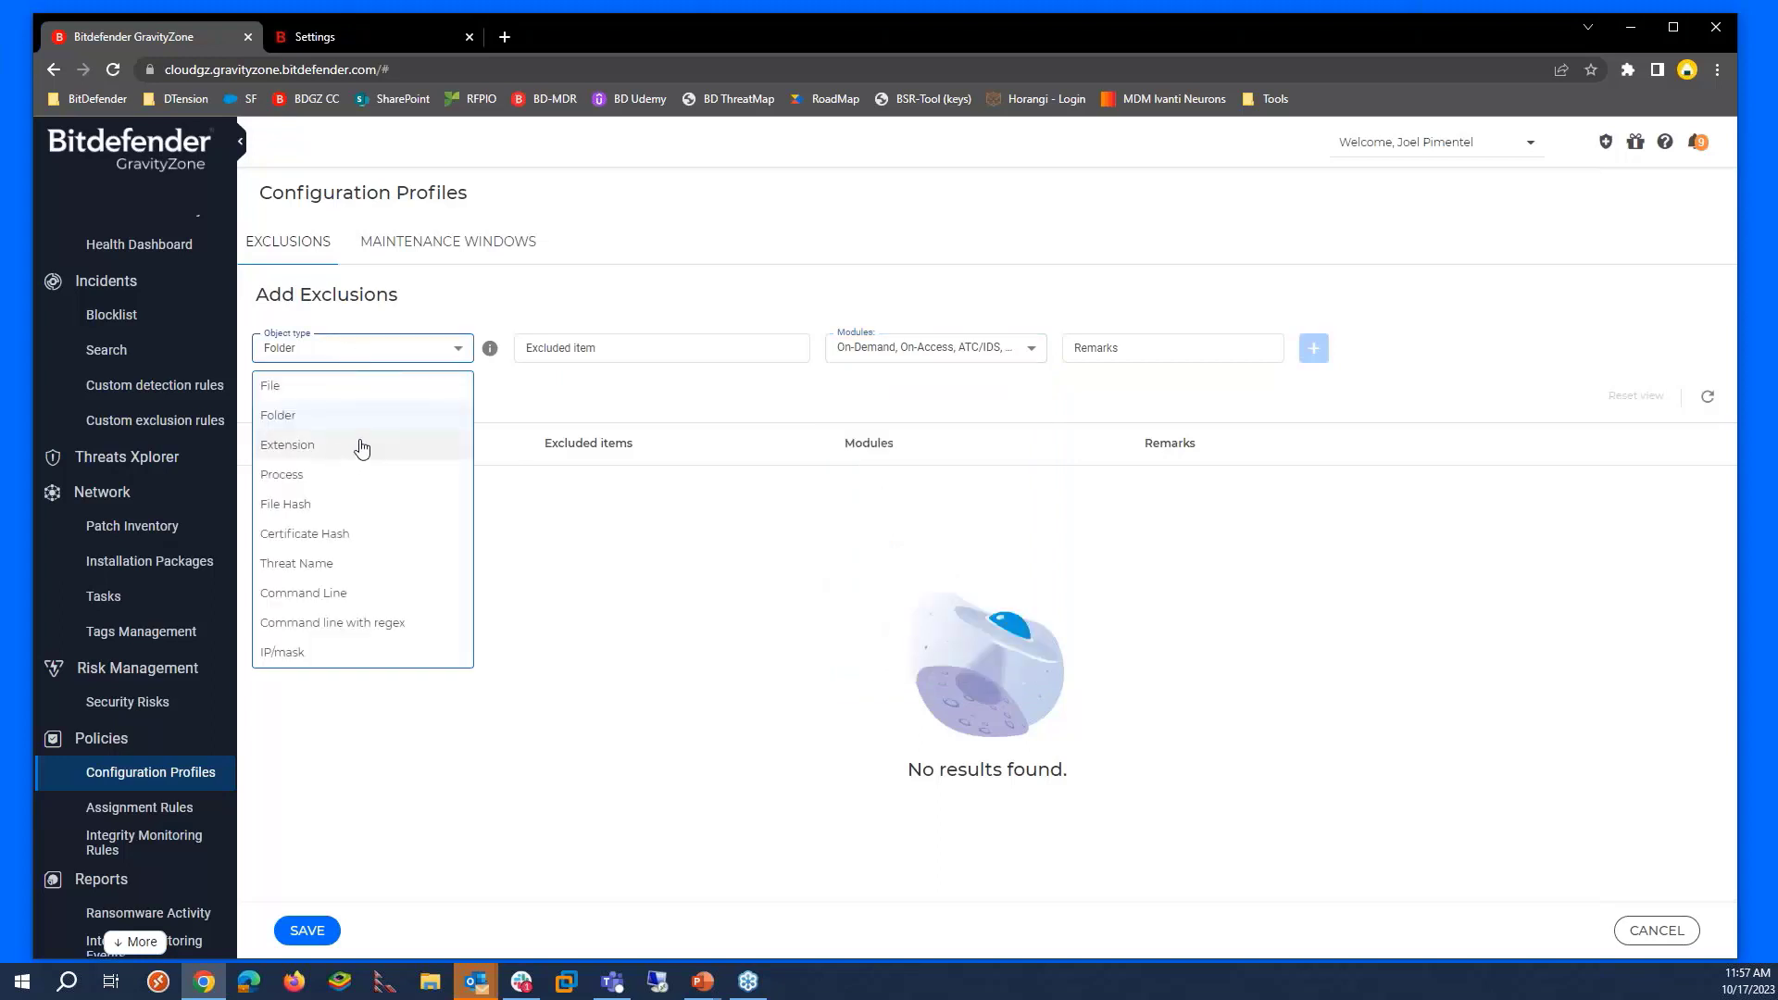
{"action": "left_click", "coordinate": [322, 476]}
{"action": "left_click", "coordinate": [1016, 353]}
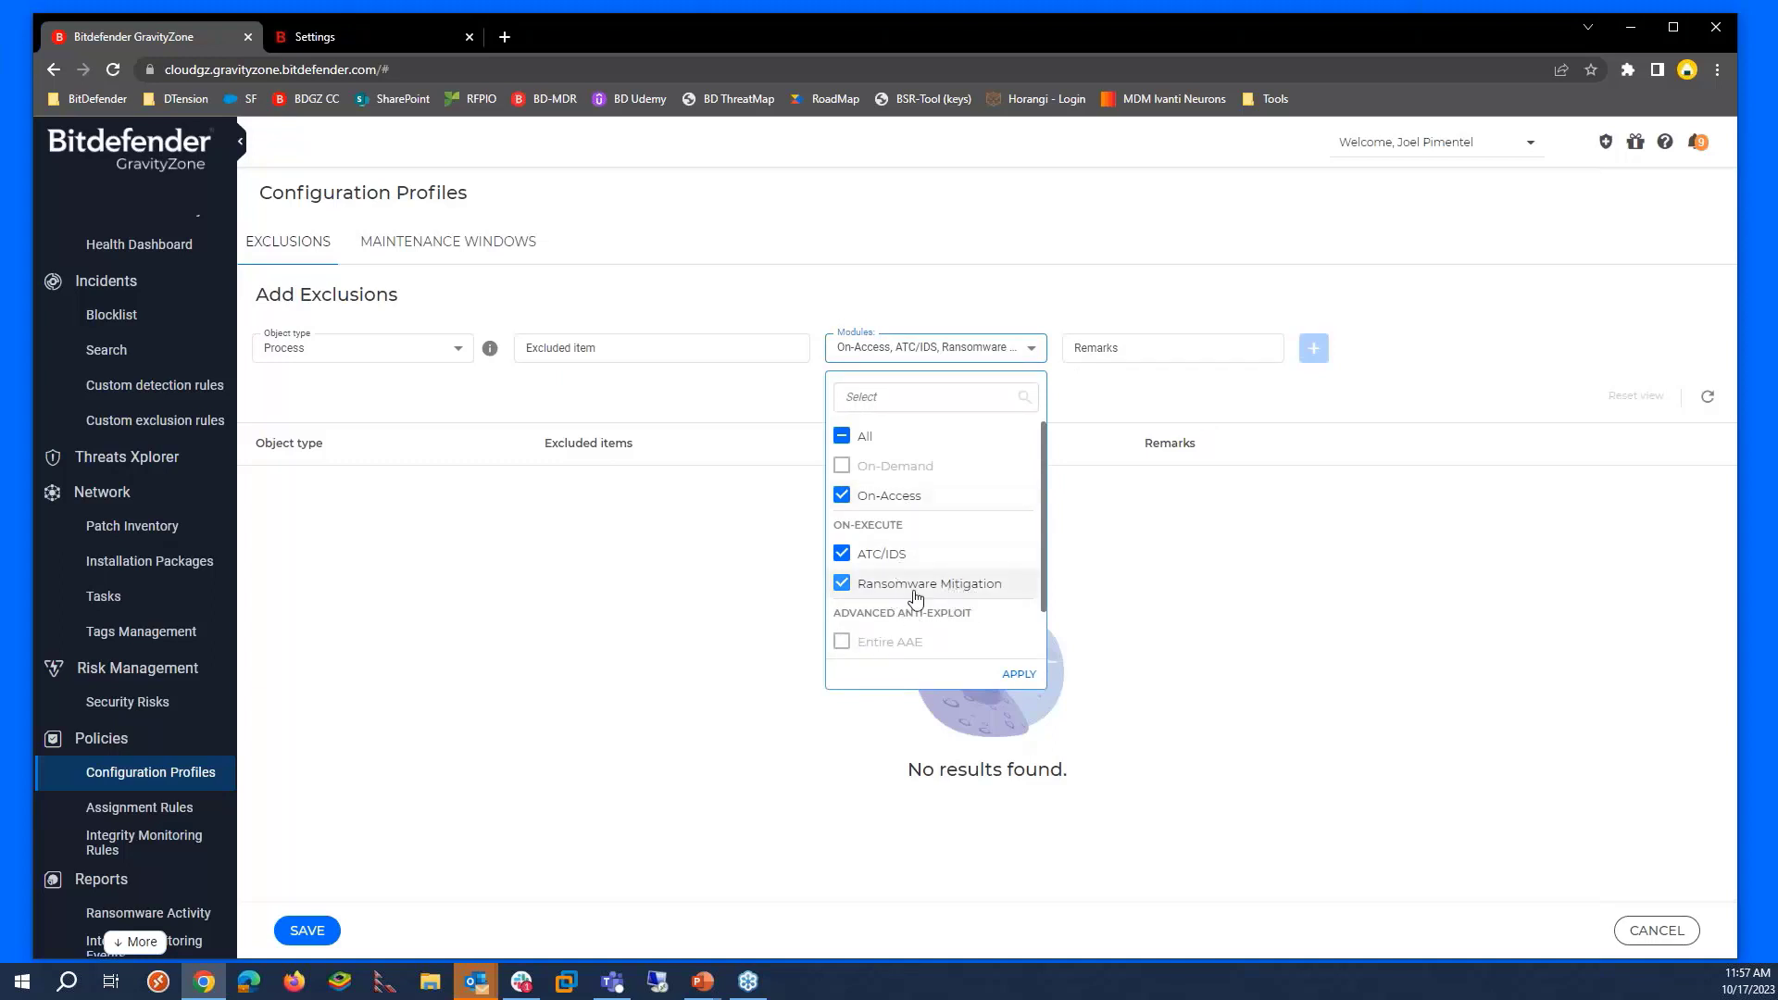
{"action": "left_click", "coordinate": [460, 361]}
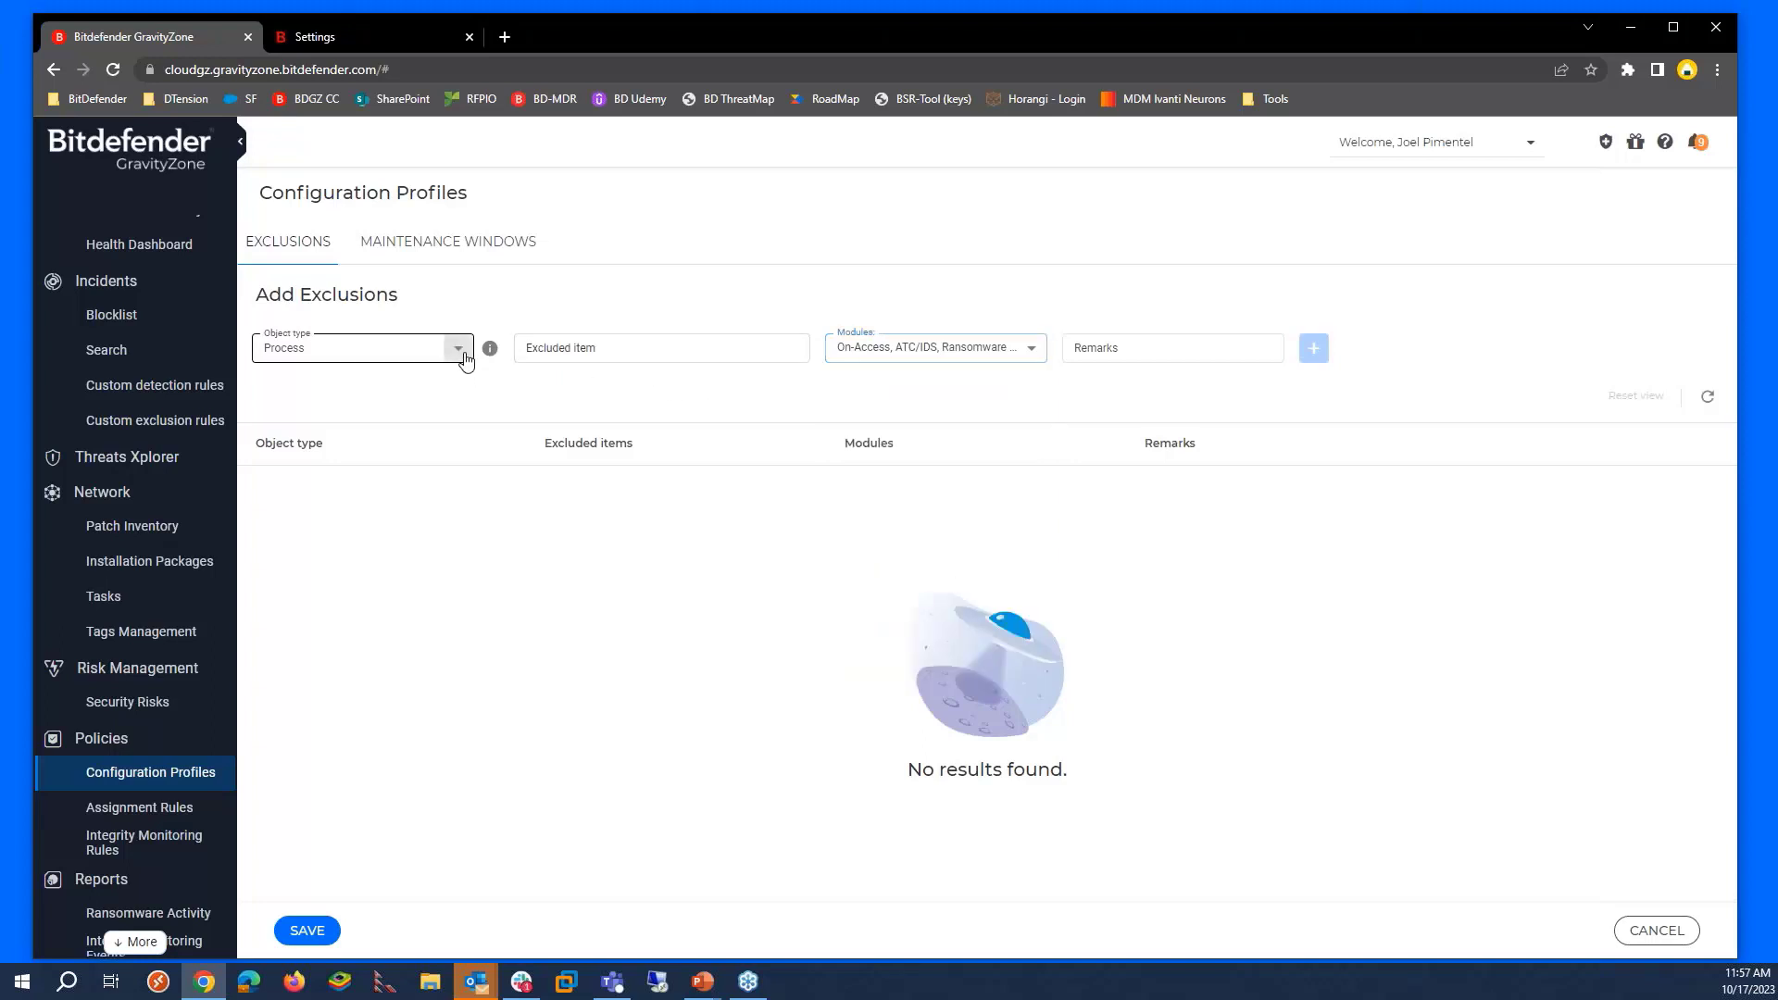
{"action": "left_click", "coordinate": [461, 361]}
{"action": "left_click", "coordinate": [399, 567]}
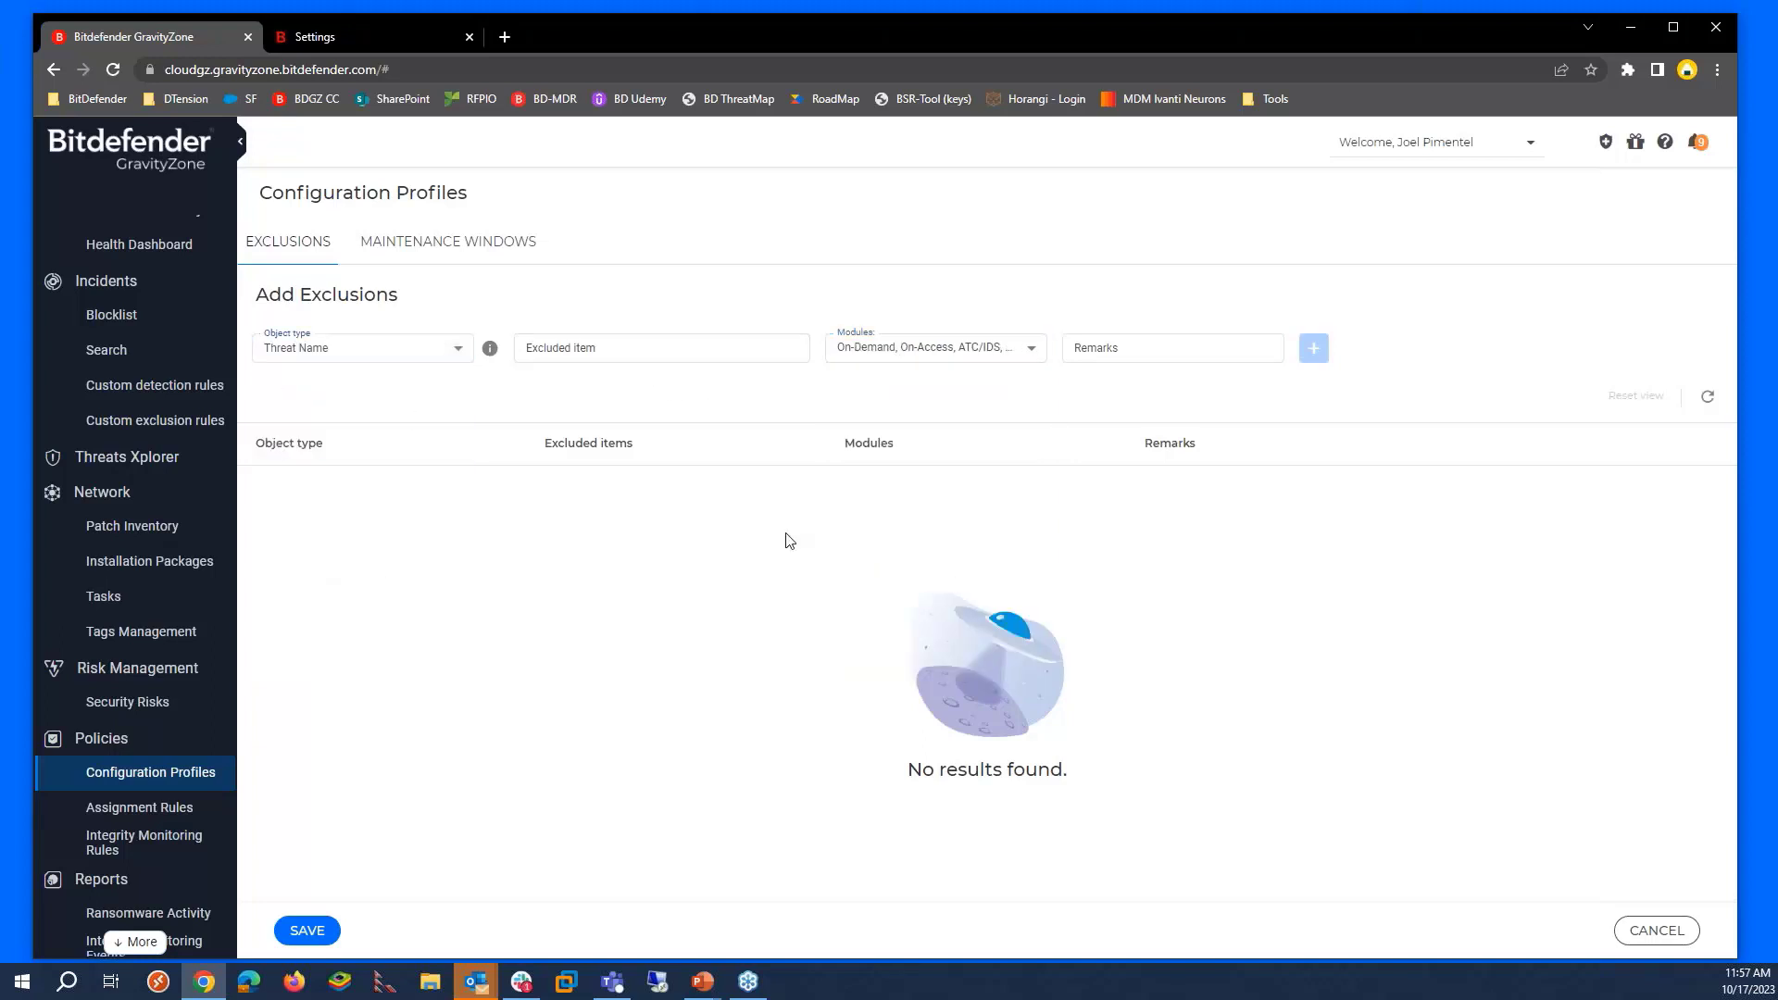
{"action": "left_click", "coordinate": [972, 350]}
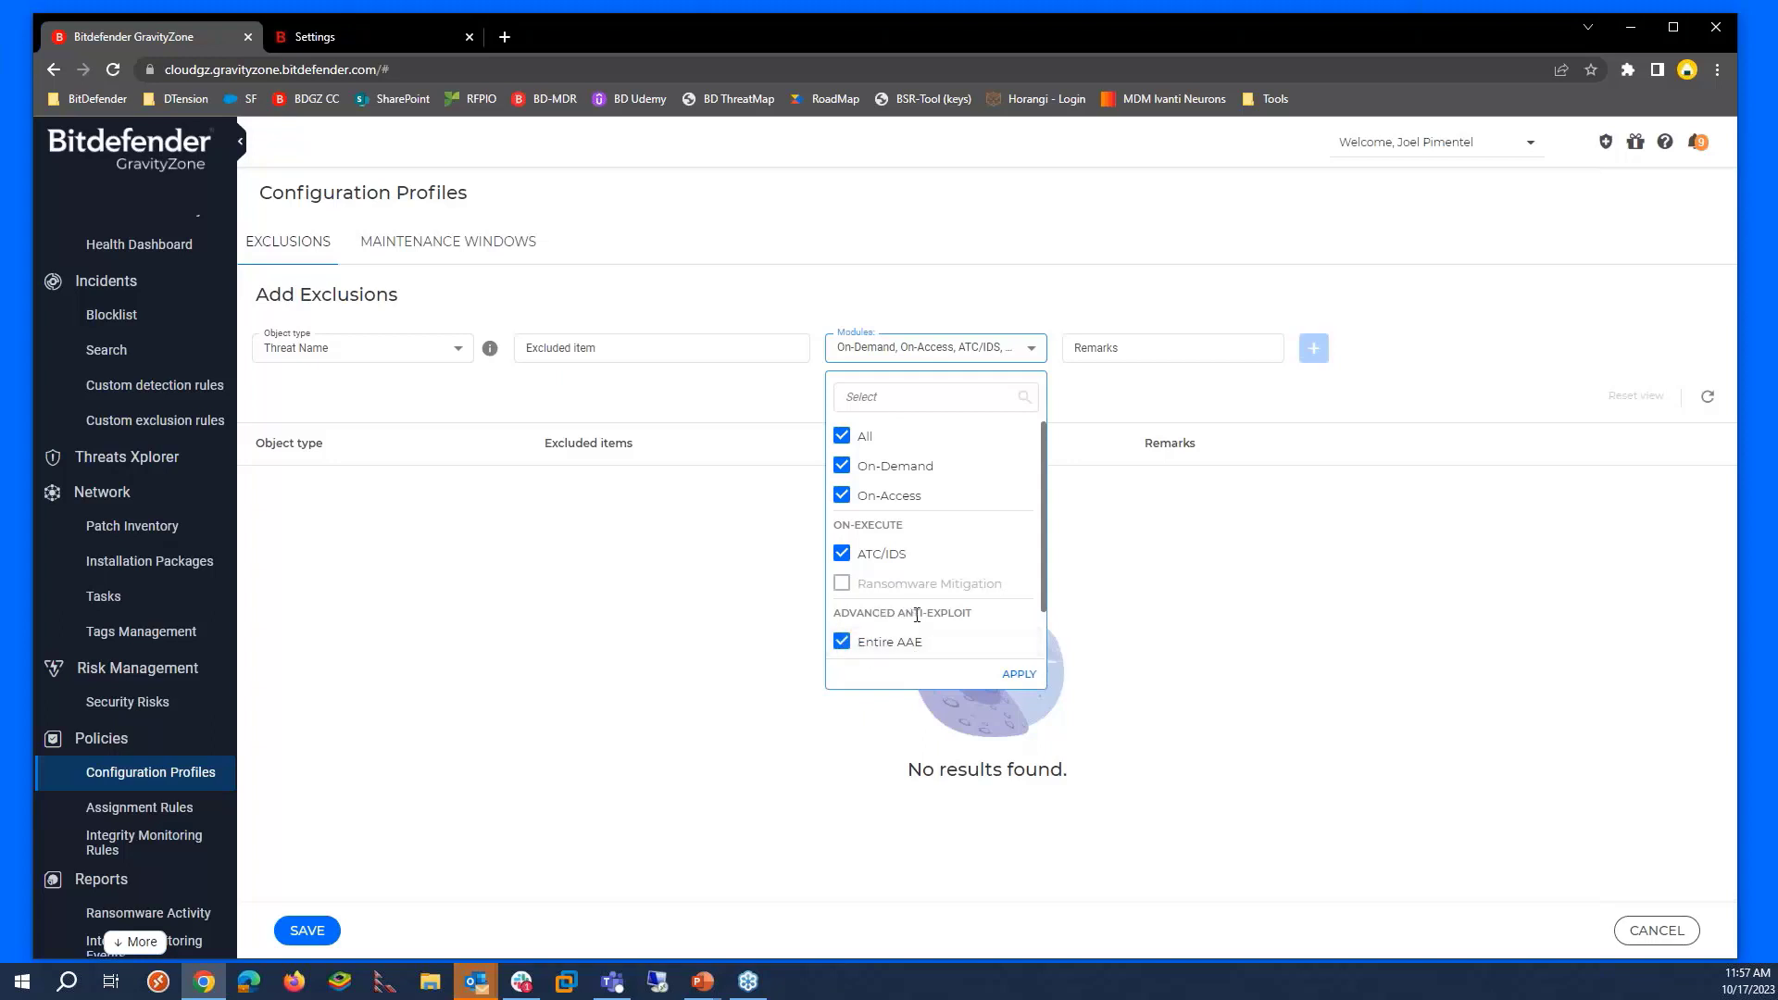
- Step the exclusion's object type through File, Folder, Extension and Process to compare their default modules
{"action": "left_click", "coordinate": [459, 356]}
{"action": "left_click", "coordinate": [320, 385]}
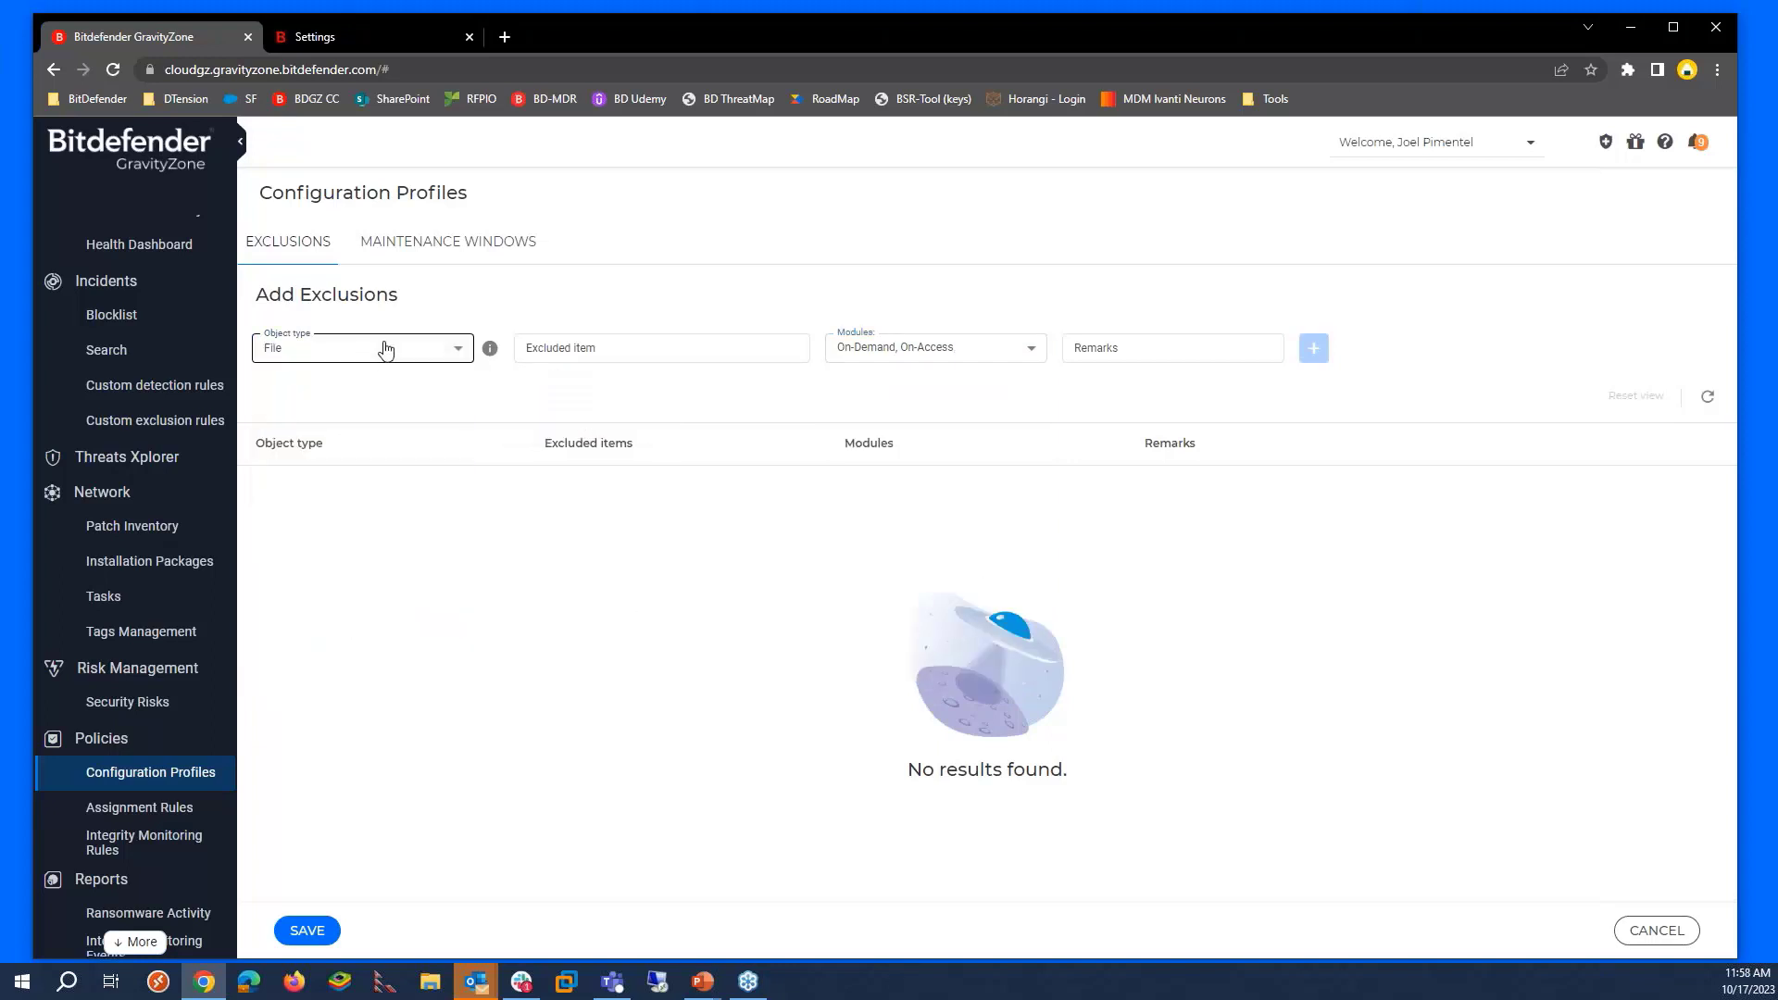
{"action": "left_click", "coordinate": [385, 350]}
{"action": "left_click", "coordinate": [334, 419]}
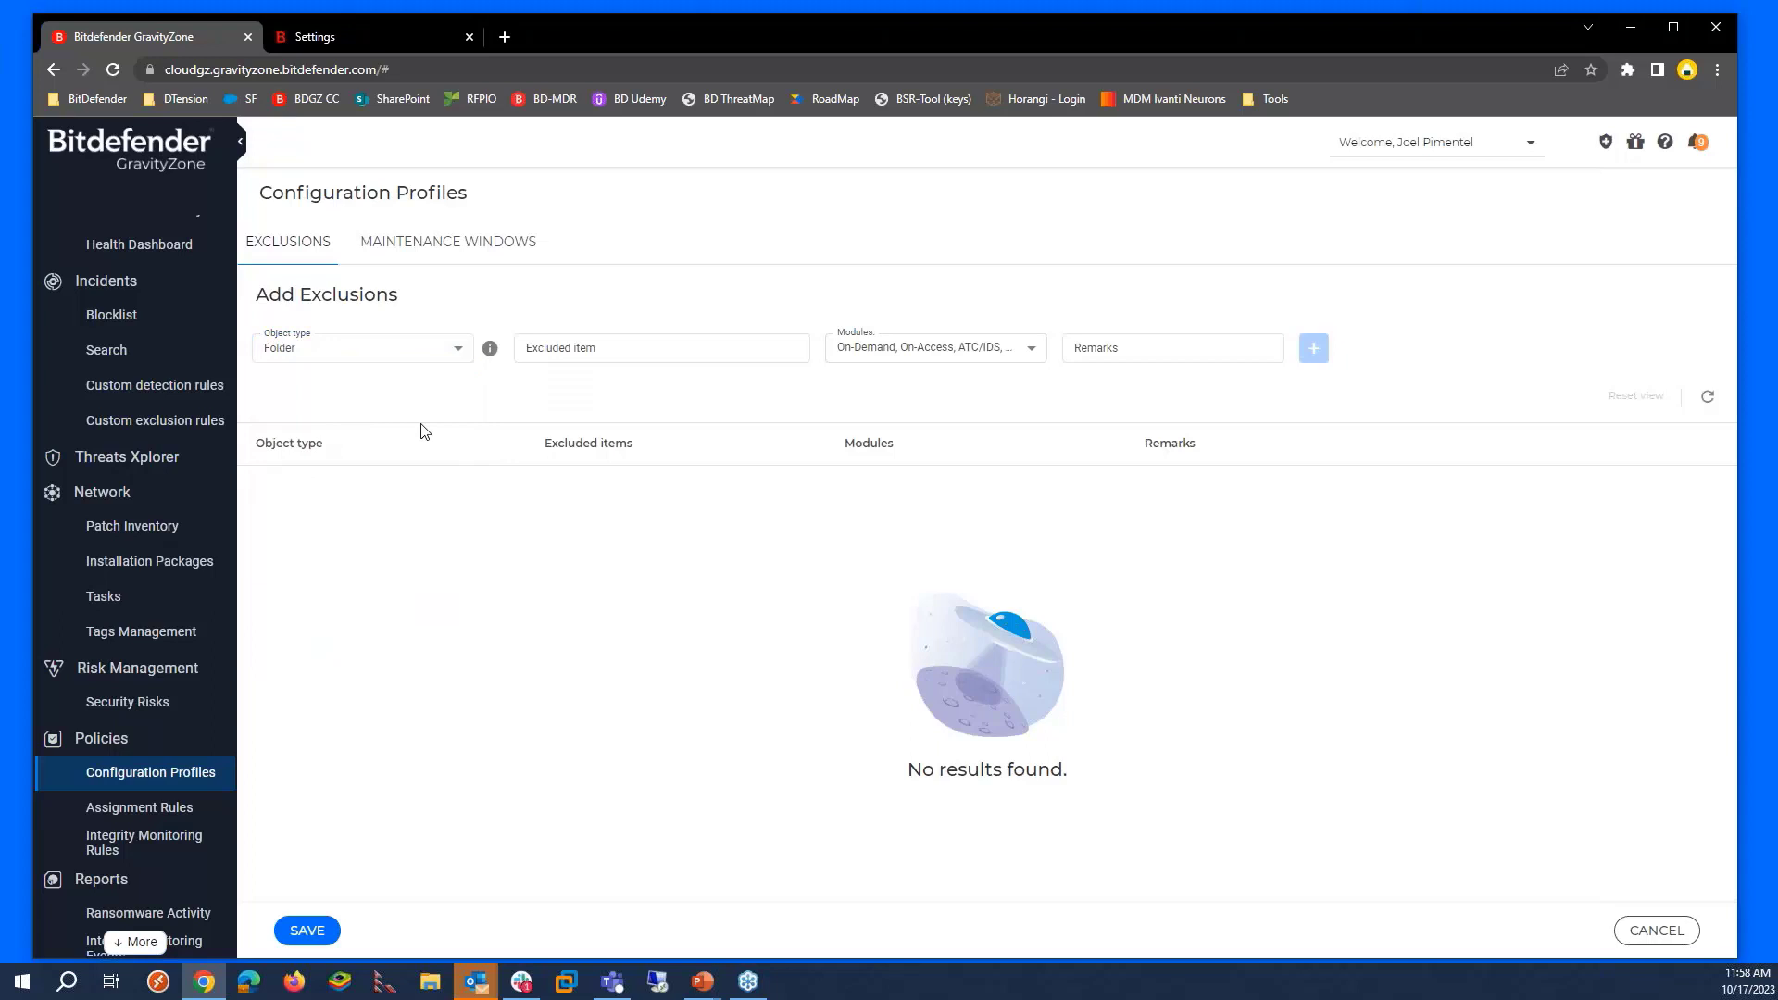
{"action": "left_click", "coordinate": [429, 350]}
{"action": "left_click", "coordinate": [315, 443]}
{"action": "left_click", "coordinate": [341, 358]}
{"action": "left_click", "coordinate": [295, 471]}
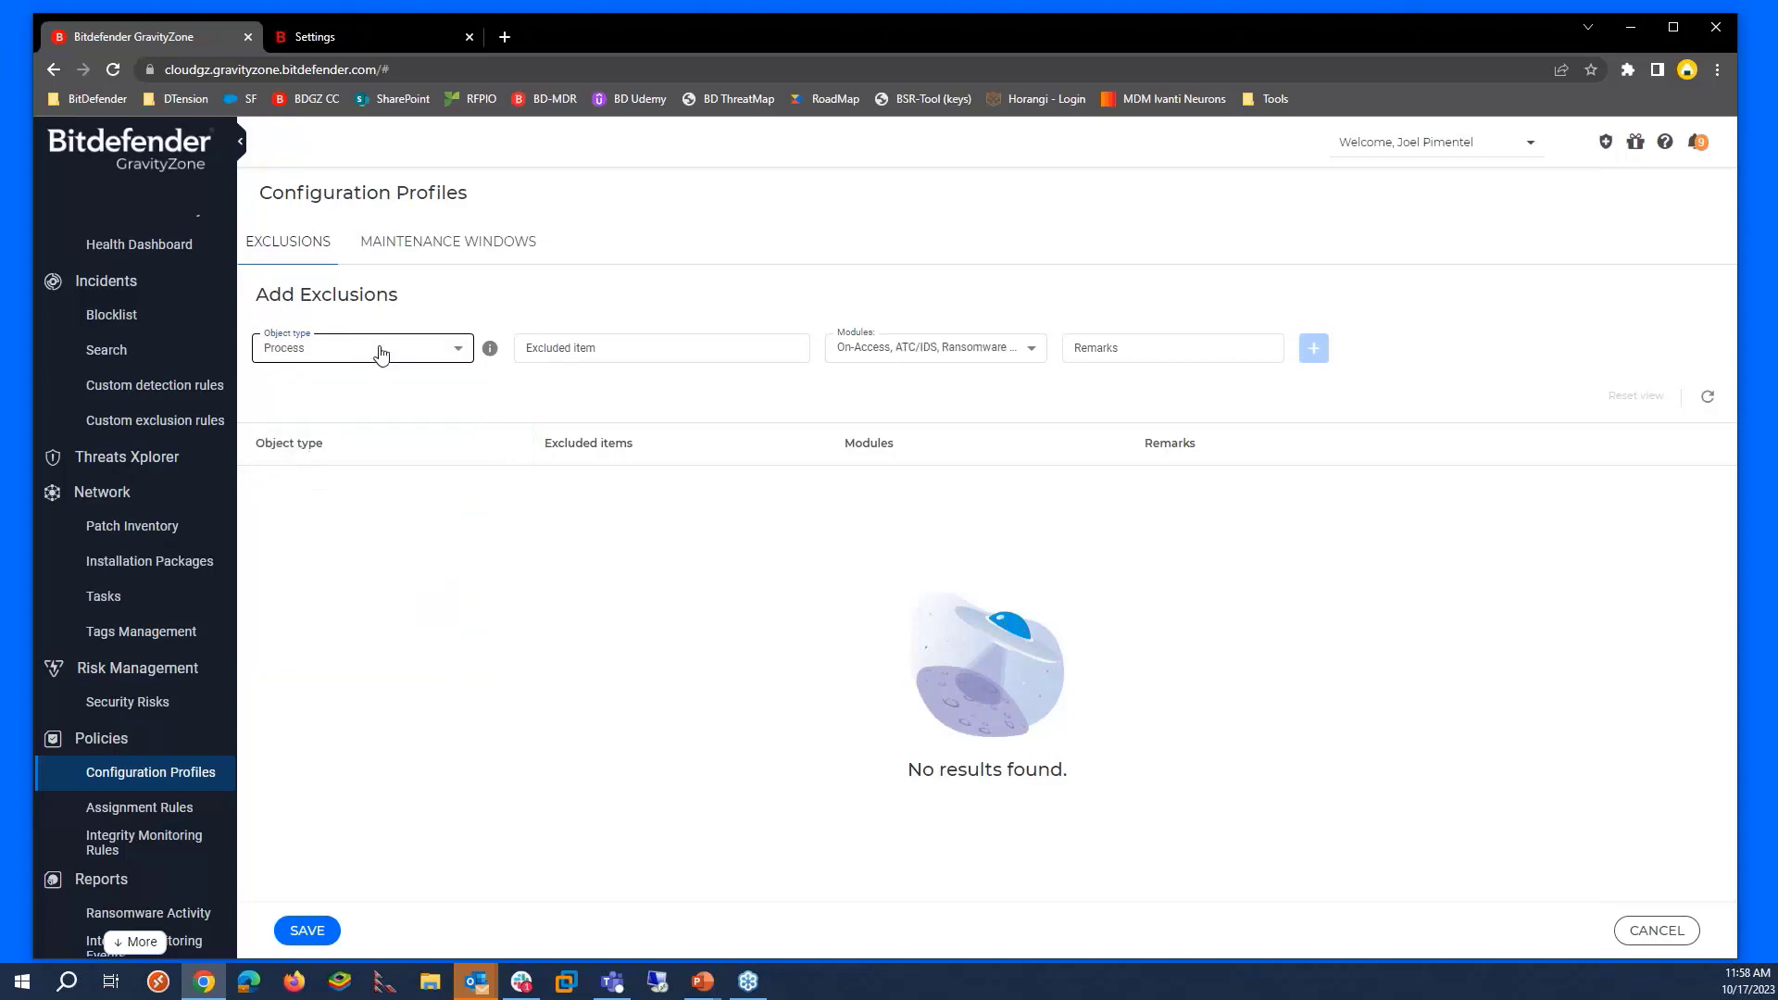
{"action": "left_click", "coordinate": [385, 355]}
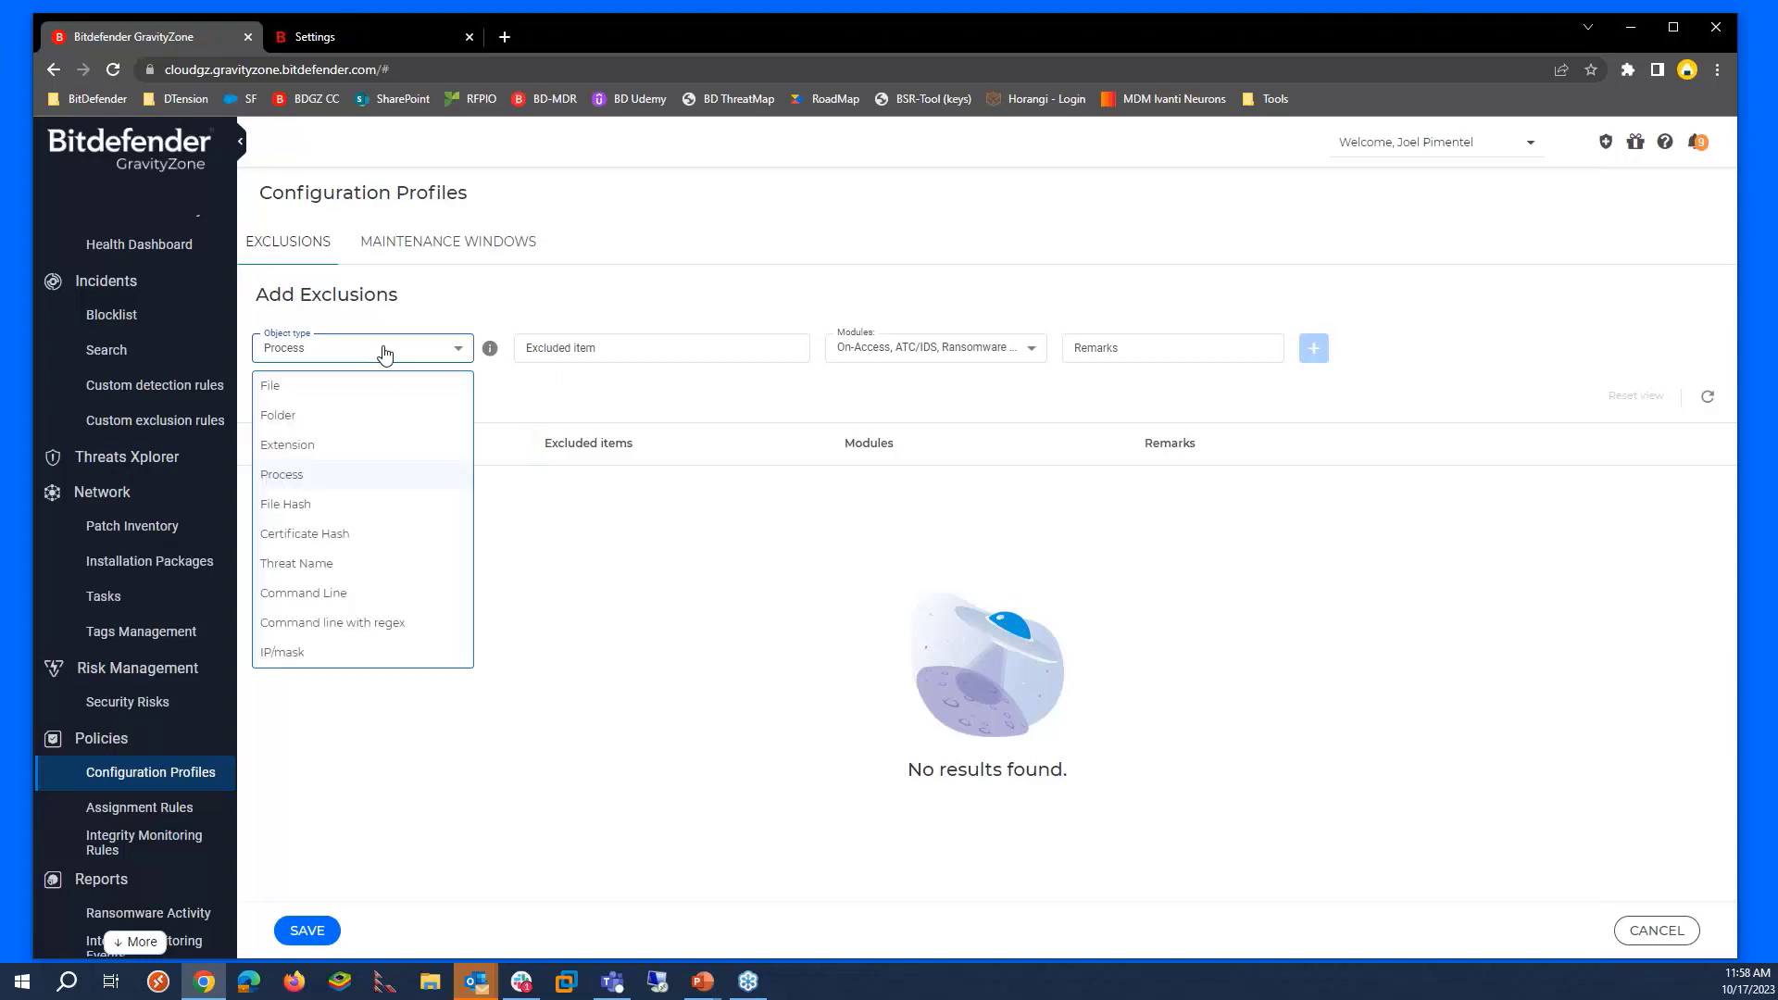
- Include LSASS Protection in the Process exclusion's modules, review the module list, and discard the new exclusion
{"action": "left_click", "coordinate": [930, 351]}
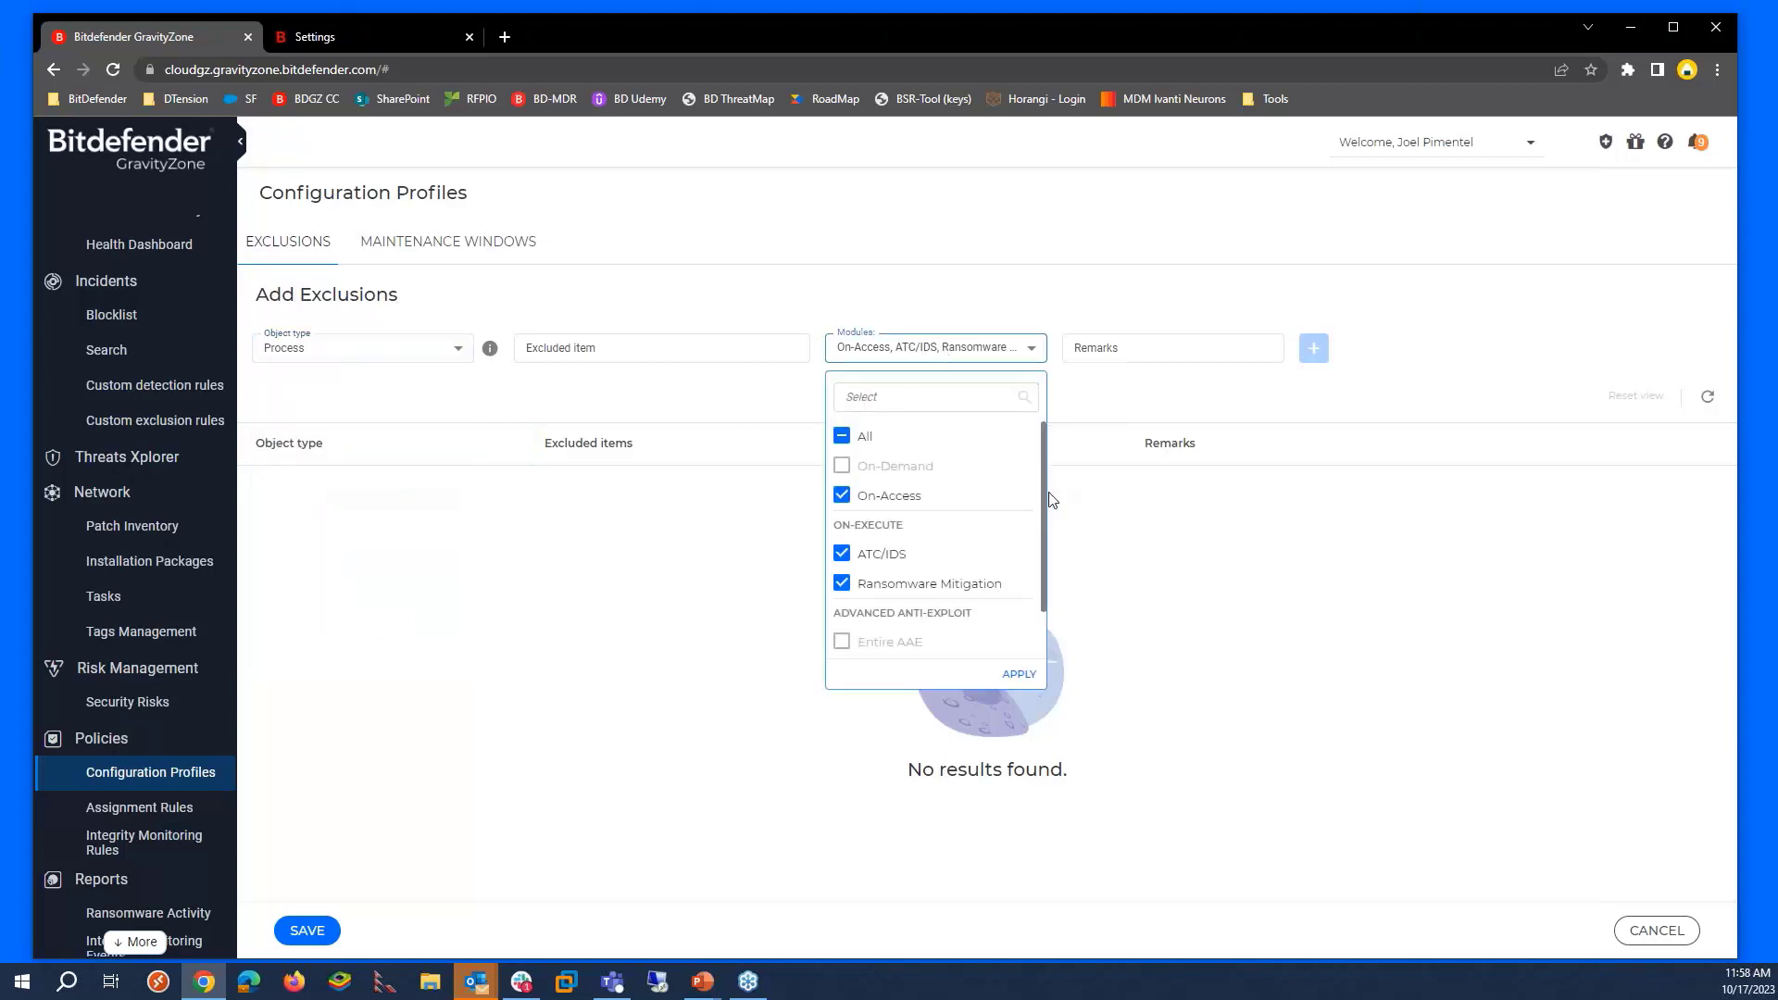
{"action": "left_click_drag", "start_coordinate": [1043, 496], "coordinate": [1039, 595]}
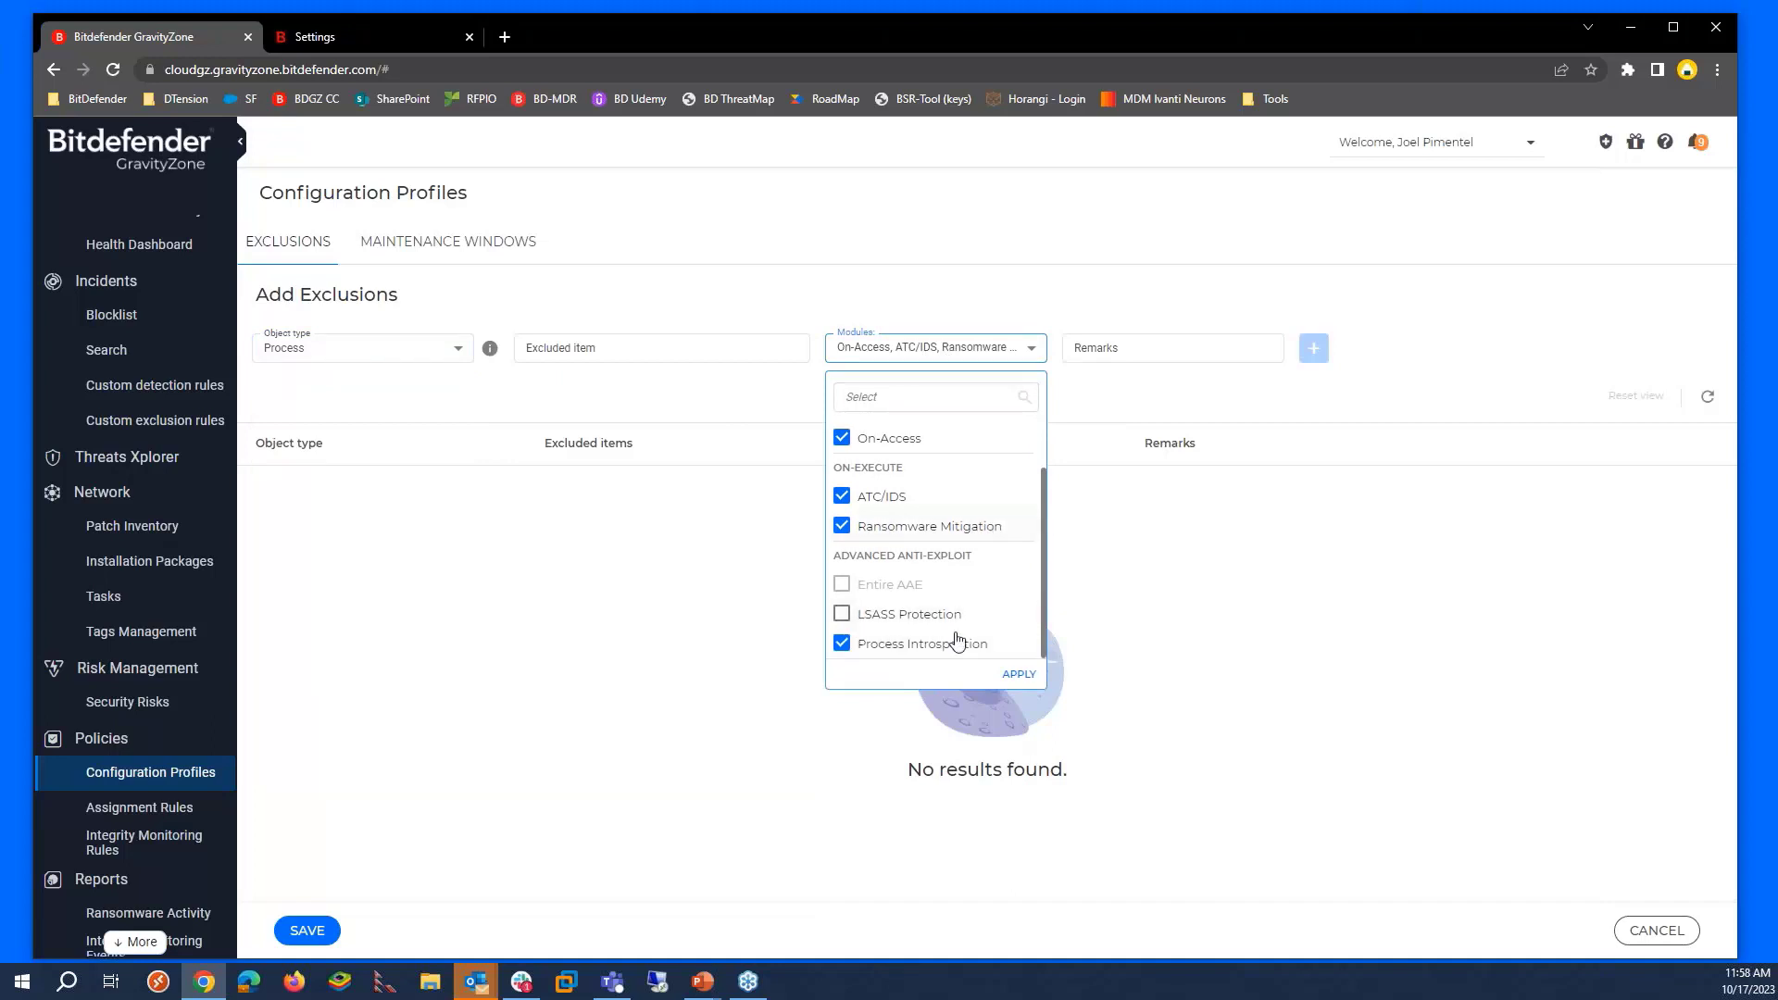
{"action": "left_click", "coordinate": [896, 614]}
{"action": "scroll", "coordinate": [936, 518], "scroll_direction": "up", "scroll_amount": 2}
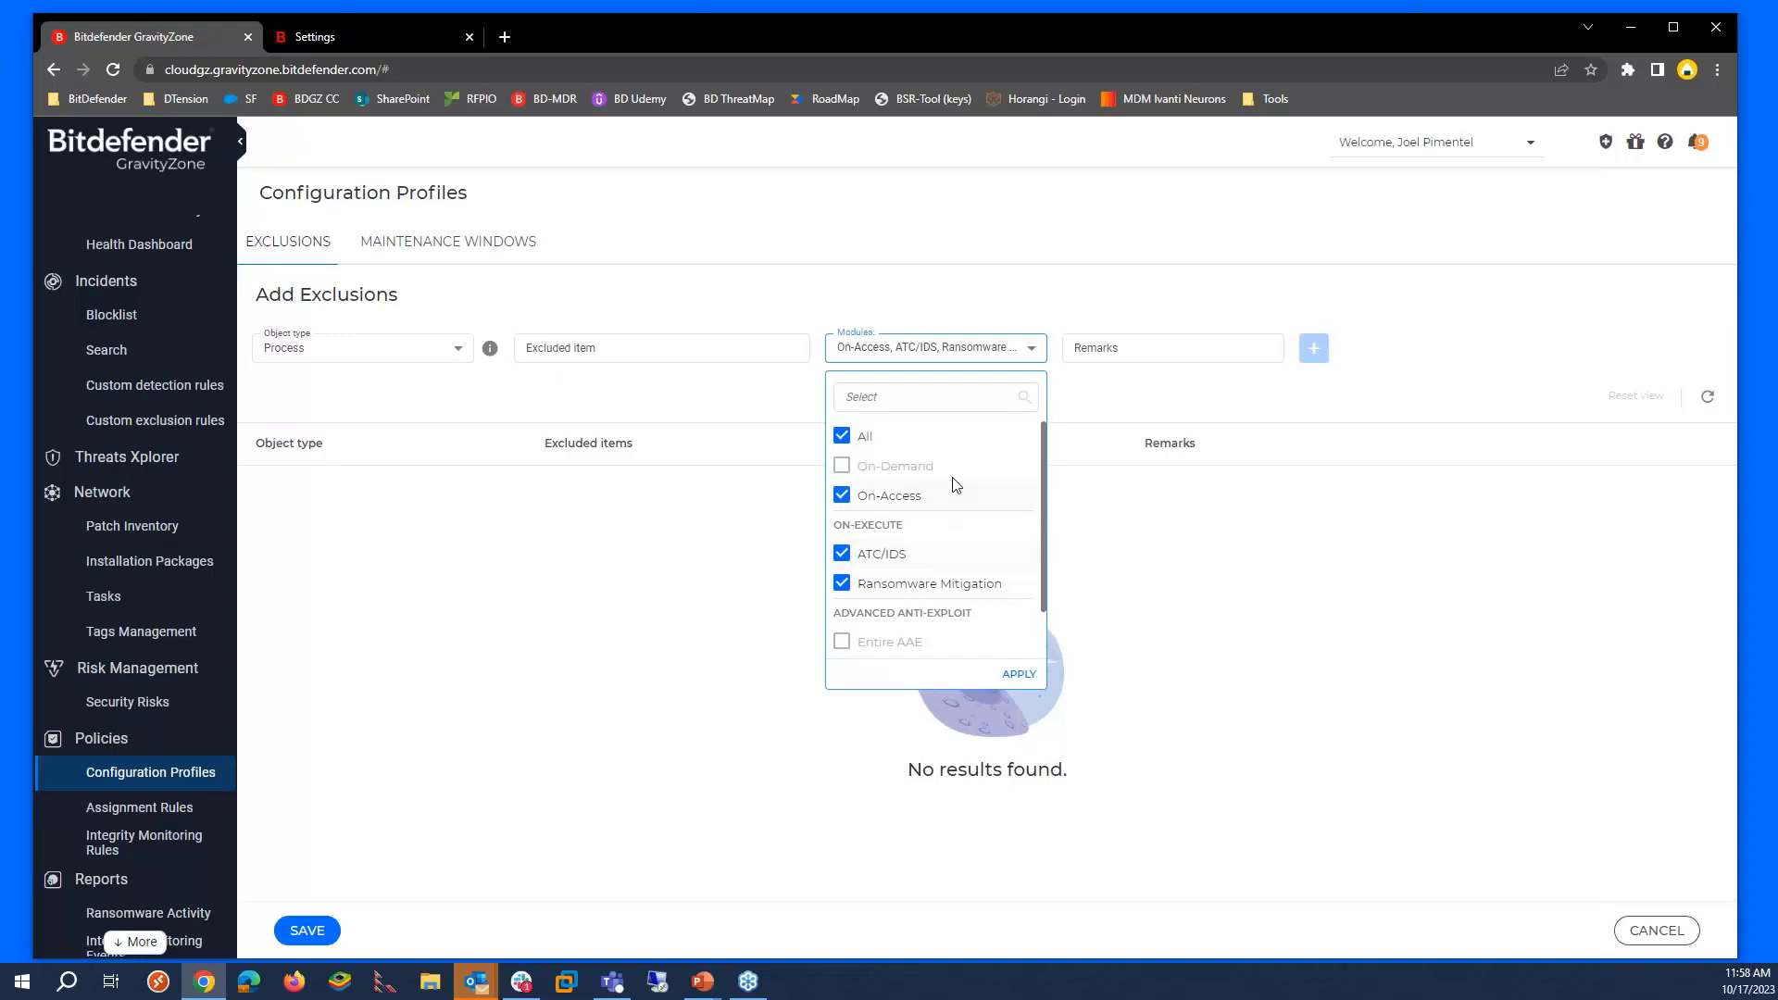
{"action": "scroll", "coordinate": [952, 592], "scroll_direction": "down", "scroll_amount": 2}
{"action": "scroll", "coordinate": [942, 585], "scroll_direction": "up", "scroll_amount": 2}
{"action": "scroll", "coordinate": [981, 593], "scroll_direction": "down", "scroll_amount": 2}
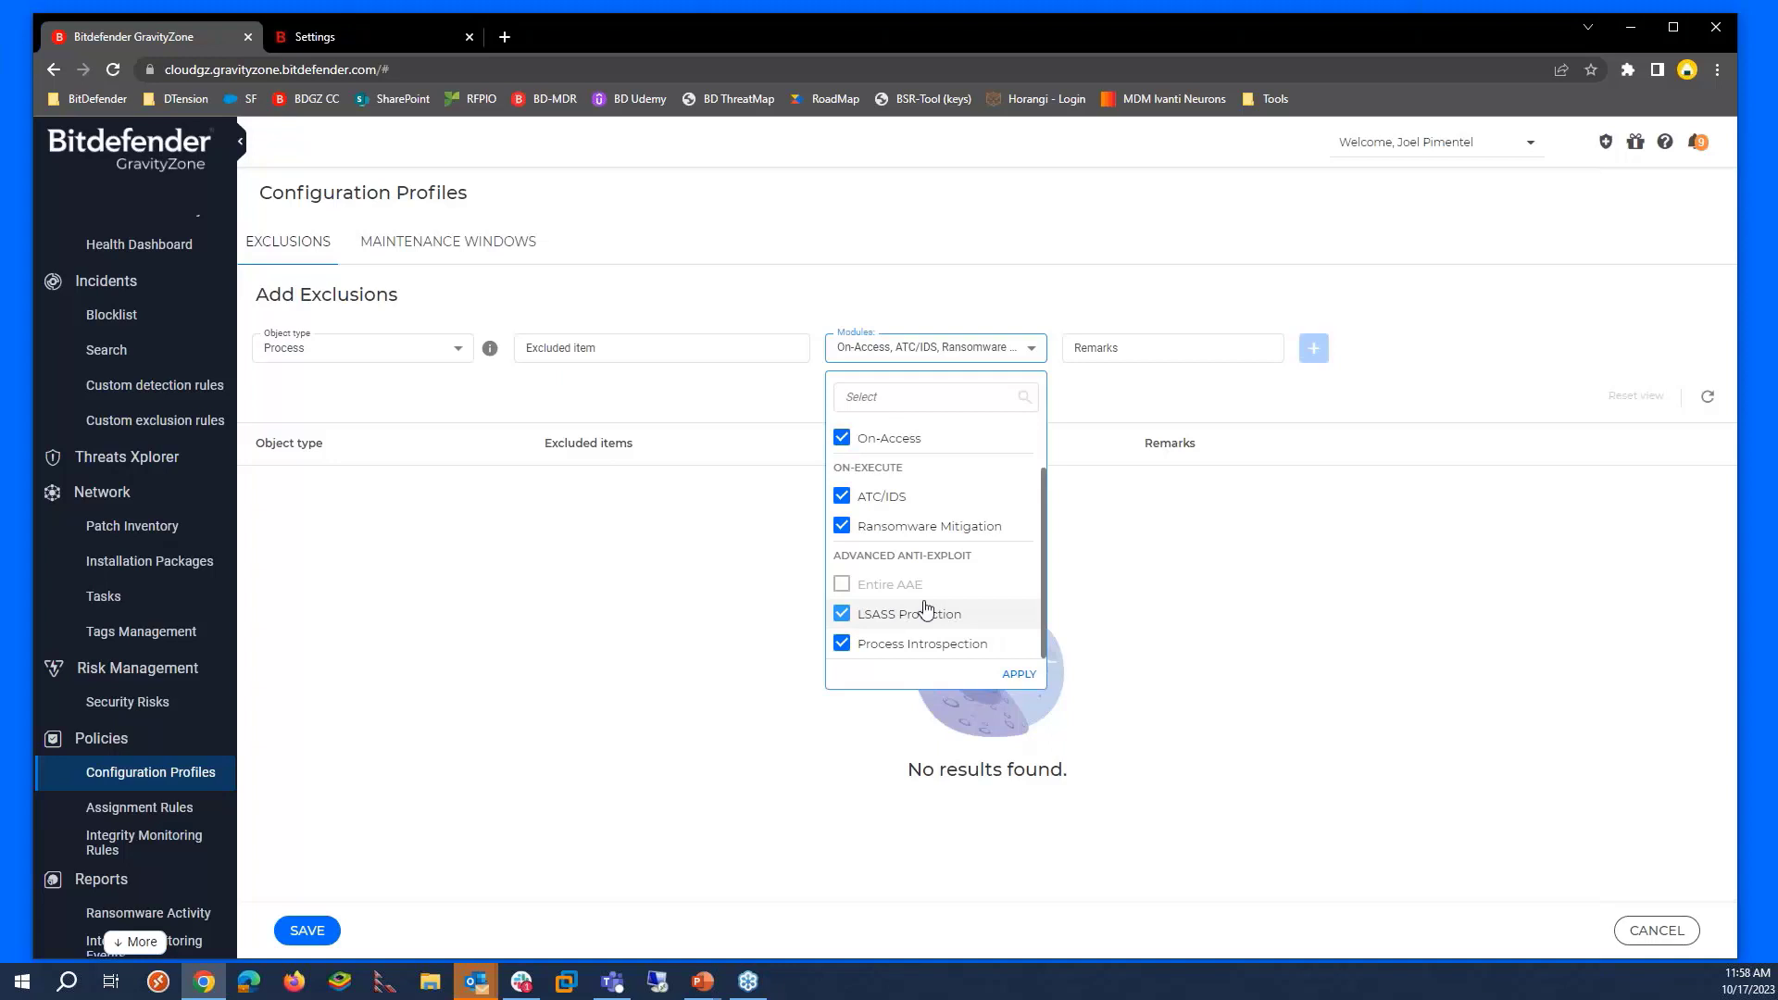
{"action": "left_click", "coordinate": [1192, 573]}
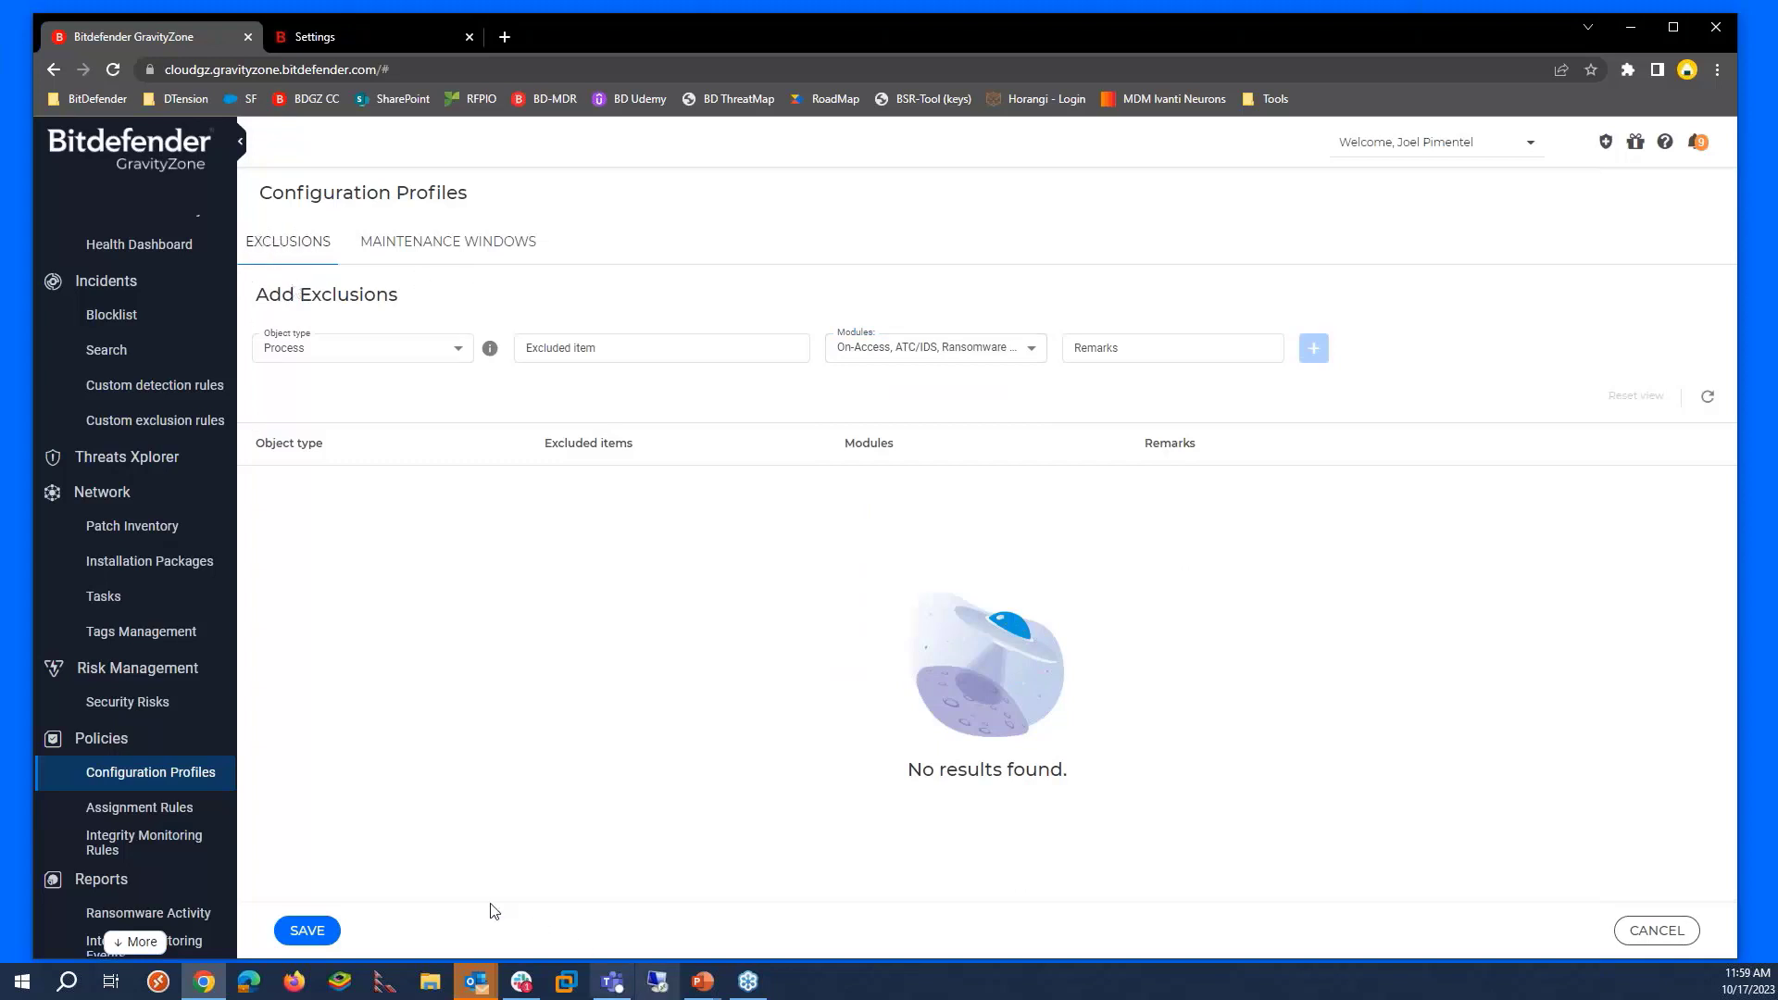
{"action": "left_click", "coordinate": [1678, 933]}
- Start a new exclusion list and name it MasterClass LATAM
{"action": "scroll", "coordinate": [959, 673], "scroll_direction": "down", "scroll_amount": 10}
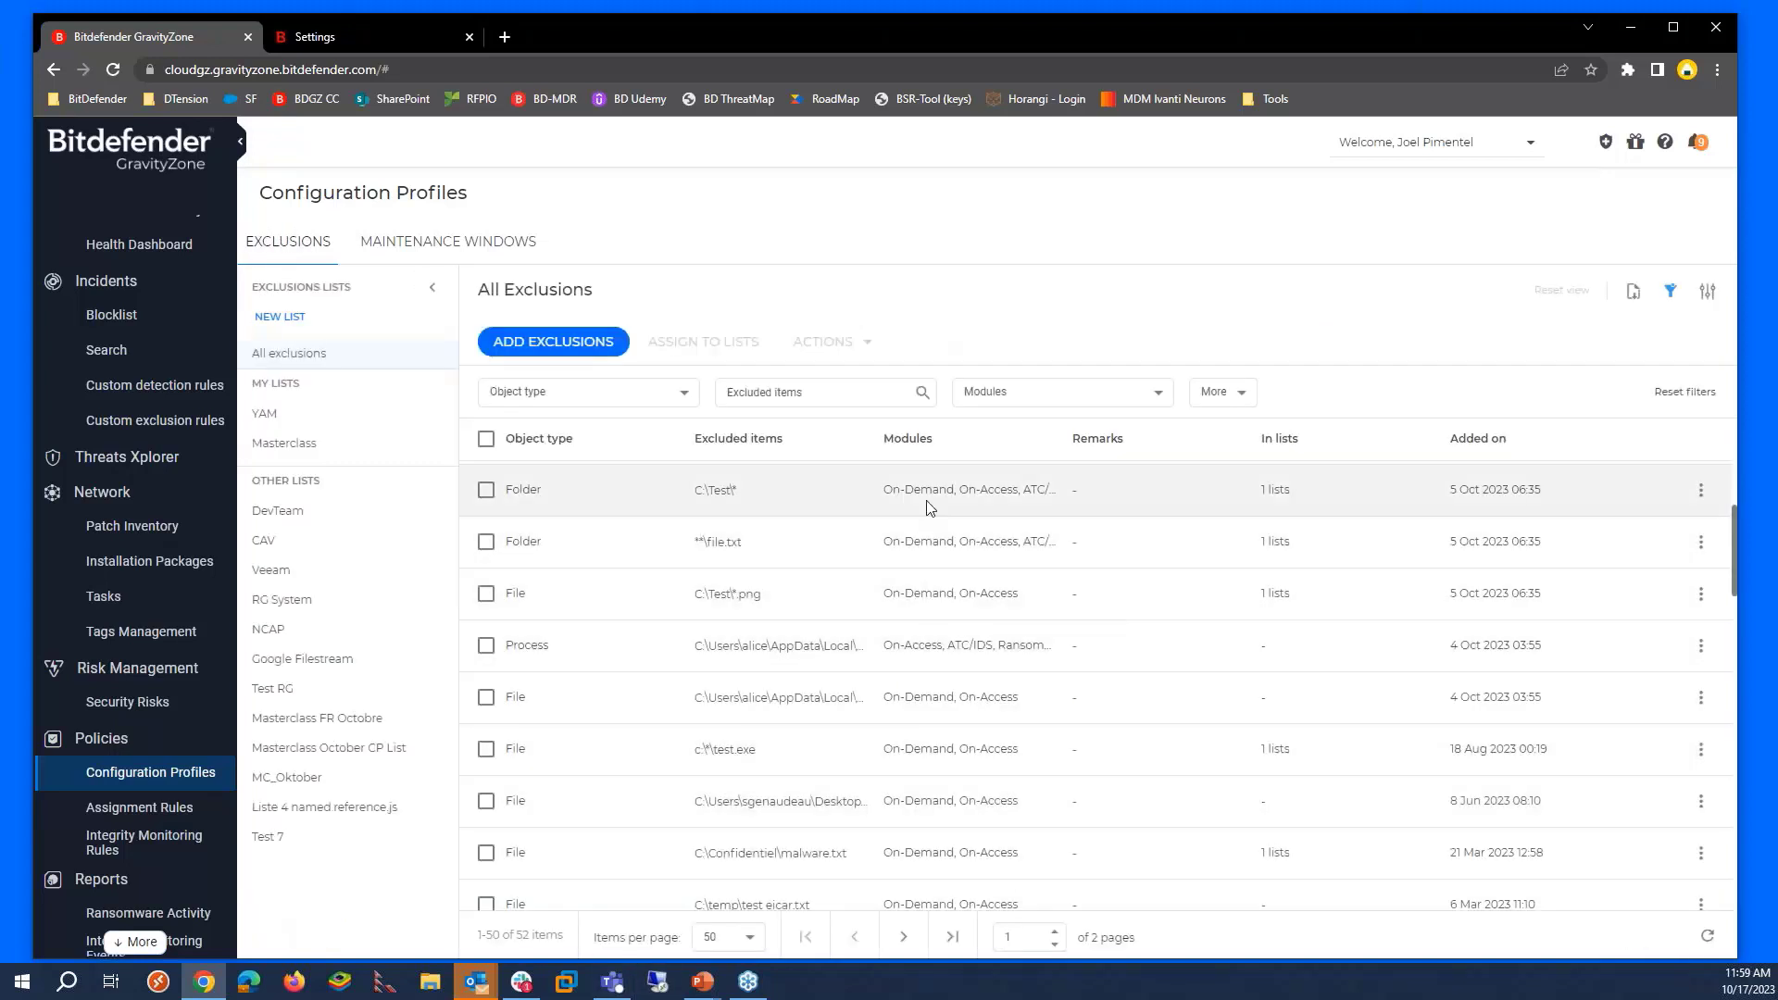
{"action": "scroll", "coordinate": [926, 537], "scroll_direction": "up", "scroll_amount": 10}
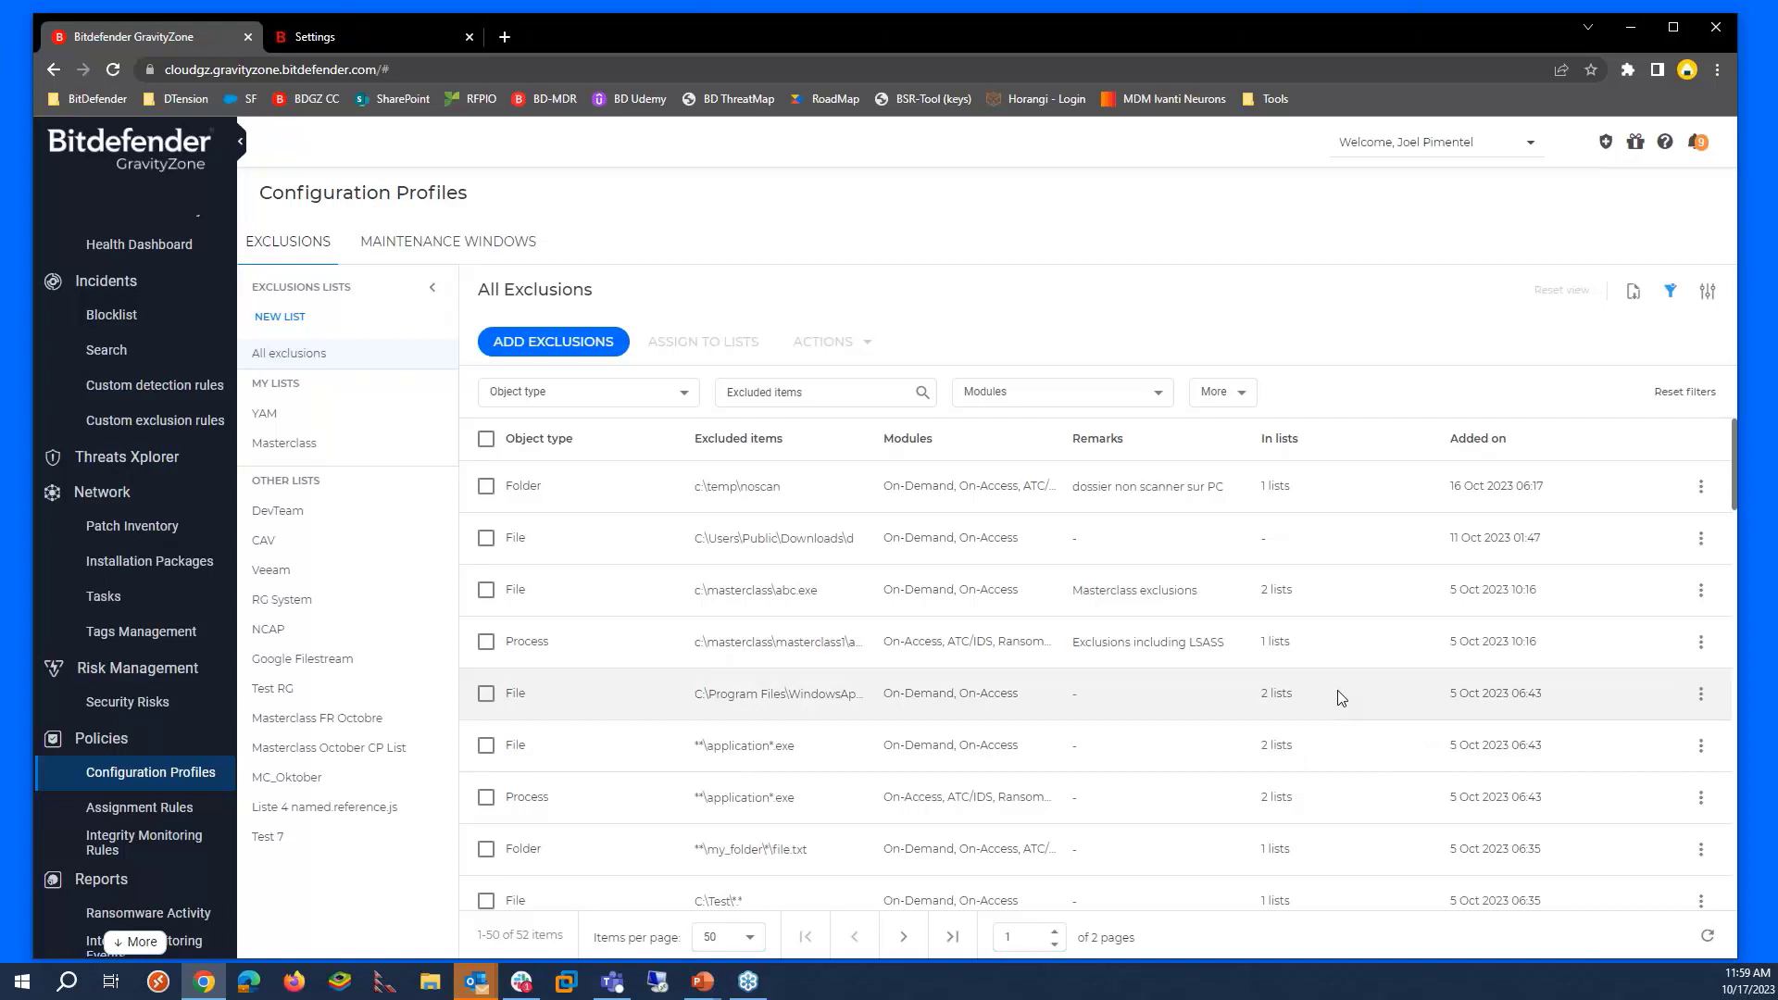
{"action": "left_click", "coordinate": [269, 320]}
{"action": "left_click", "coordinate": [499, 344]}
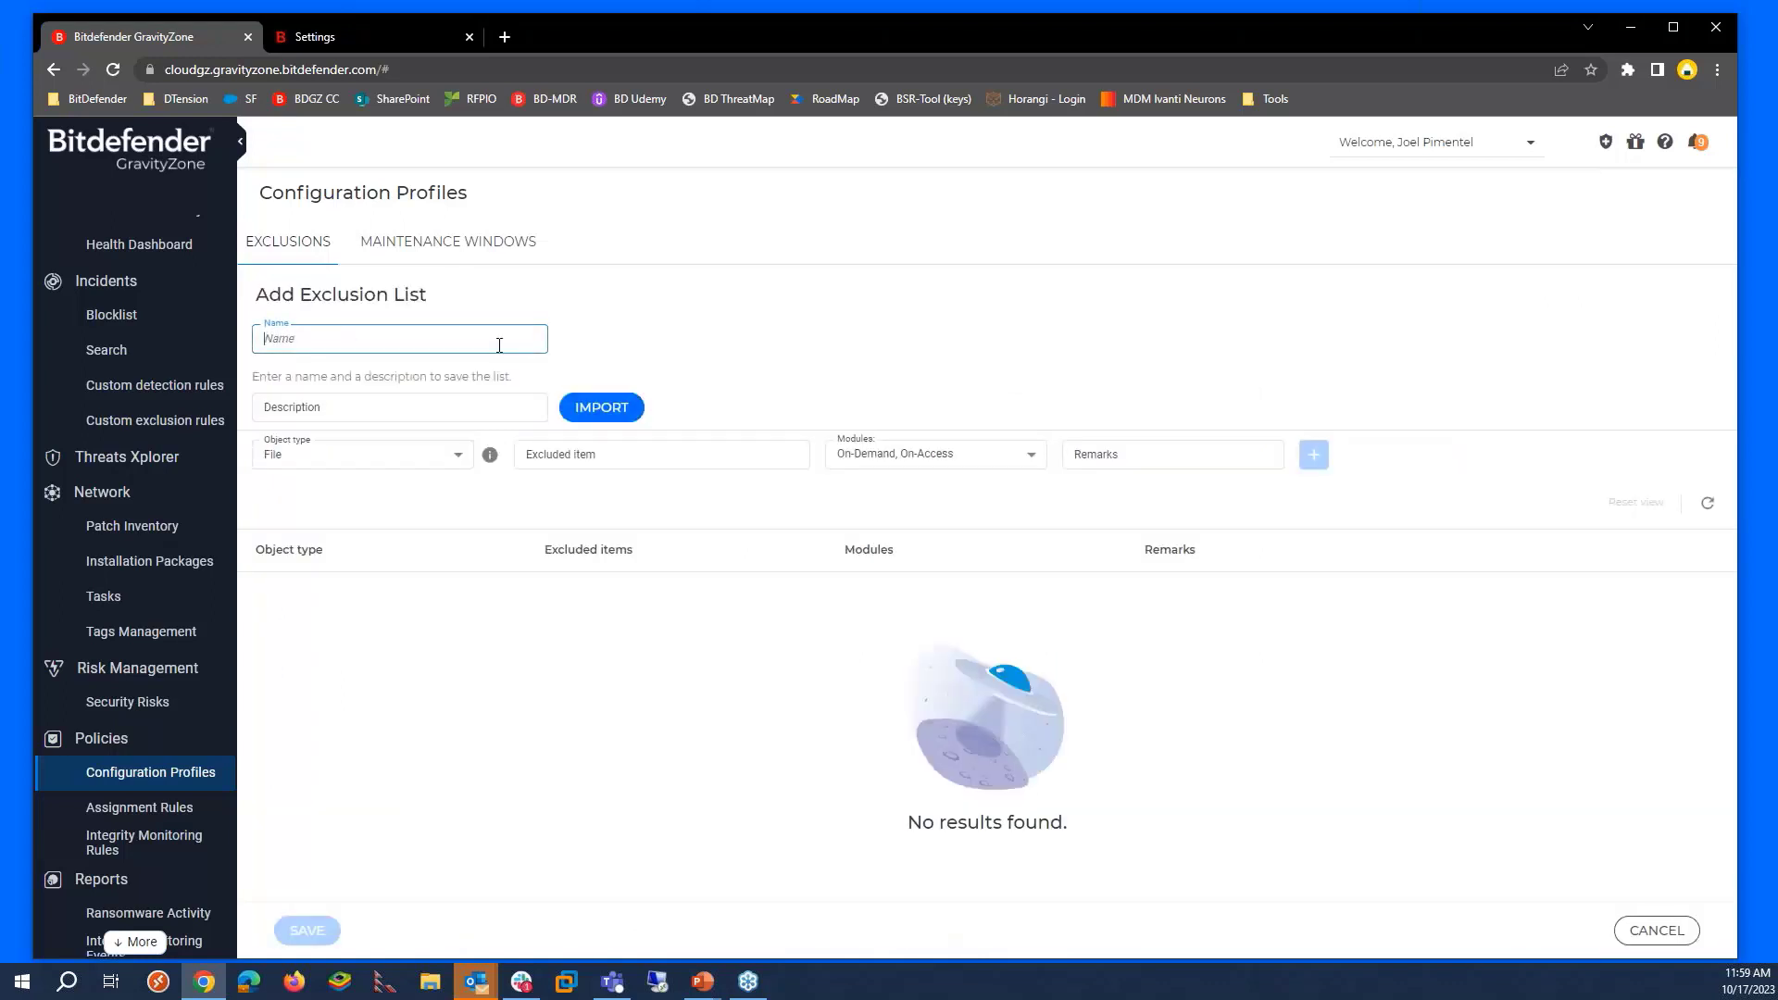
{"action": "type", "text": "MAs"}
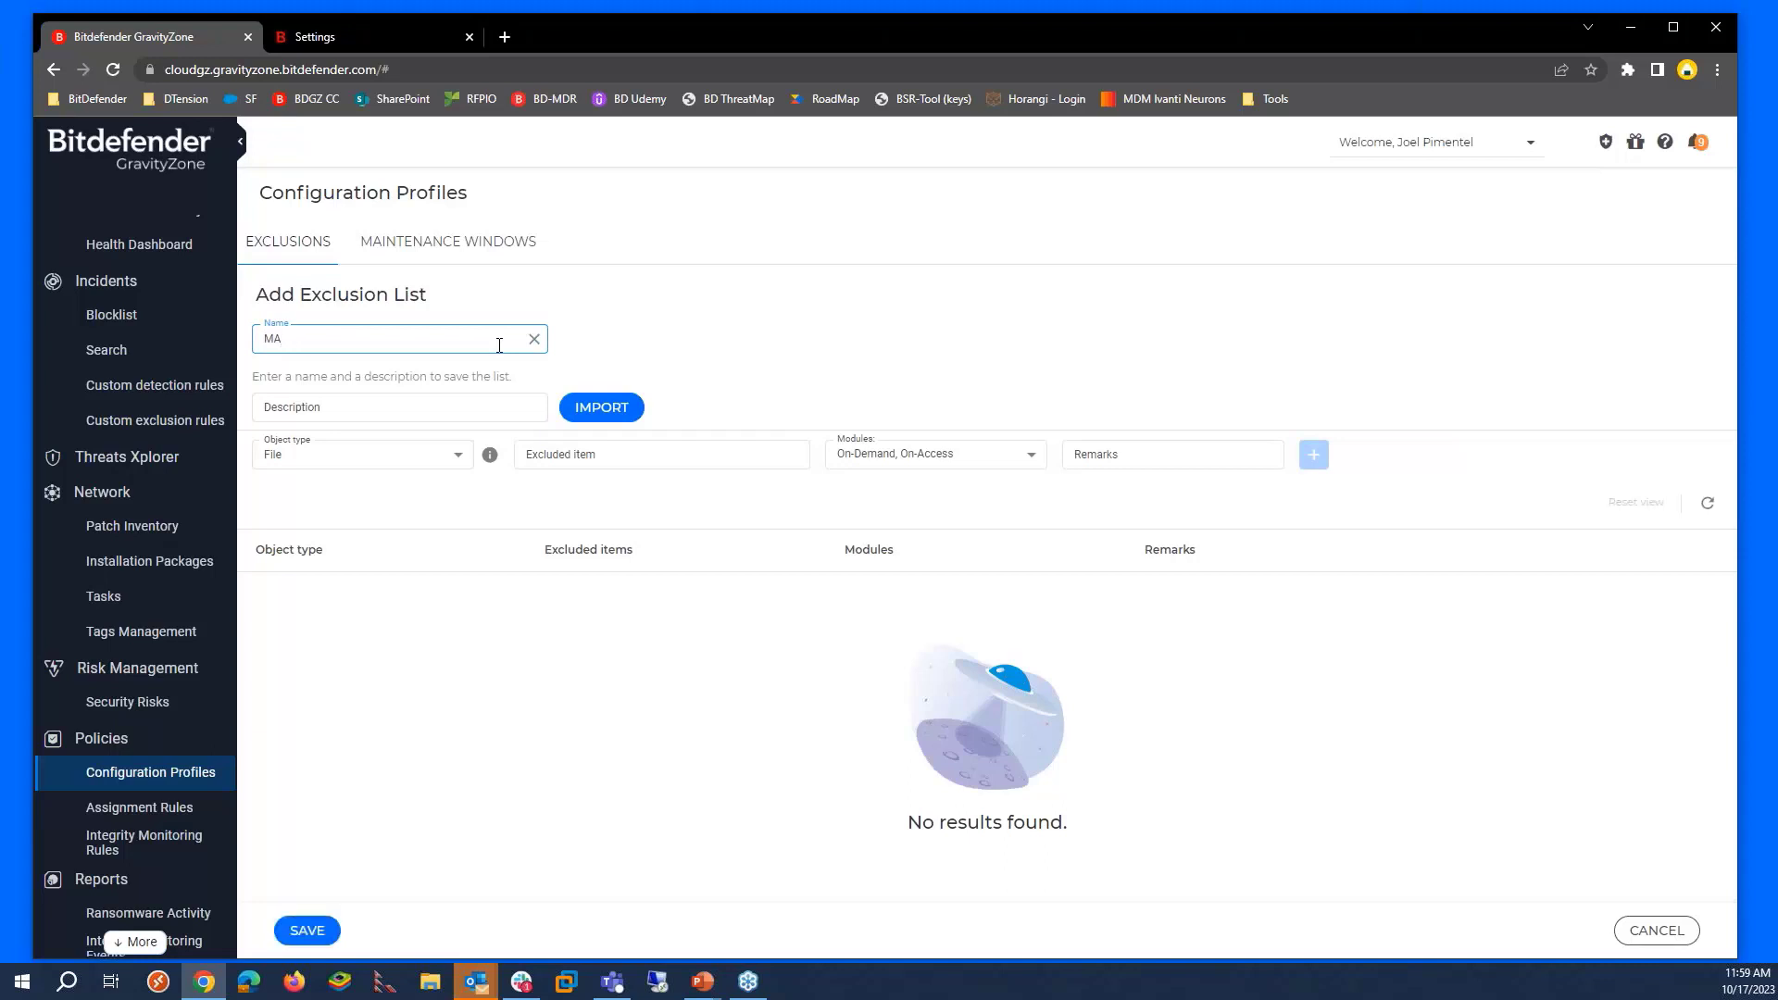
{"action": "key", "text": "BackSpace"}
{"action": "type", "text": "asterClass LATAM"}
- Define a File exclusion for C:\test\test\*.exe in the new MasterClass LATAM list
{"action": "left_click", "coordinate": [456, 407]}
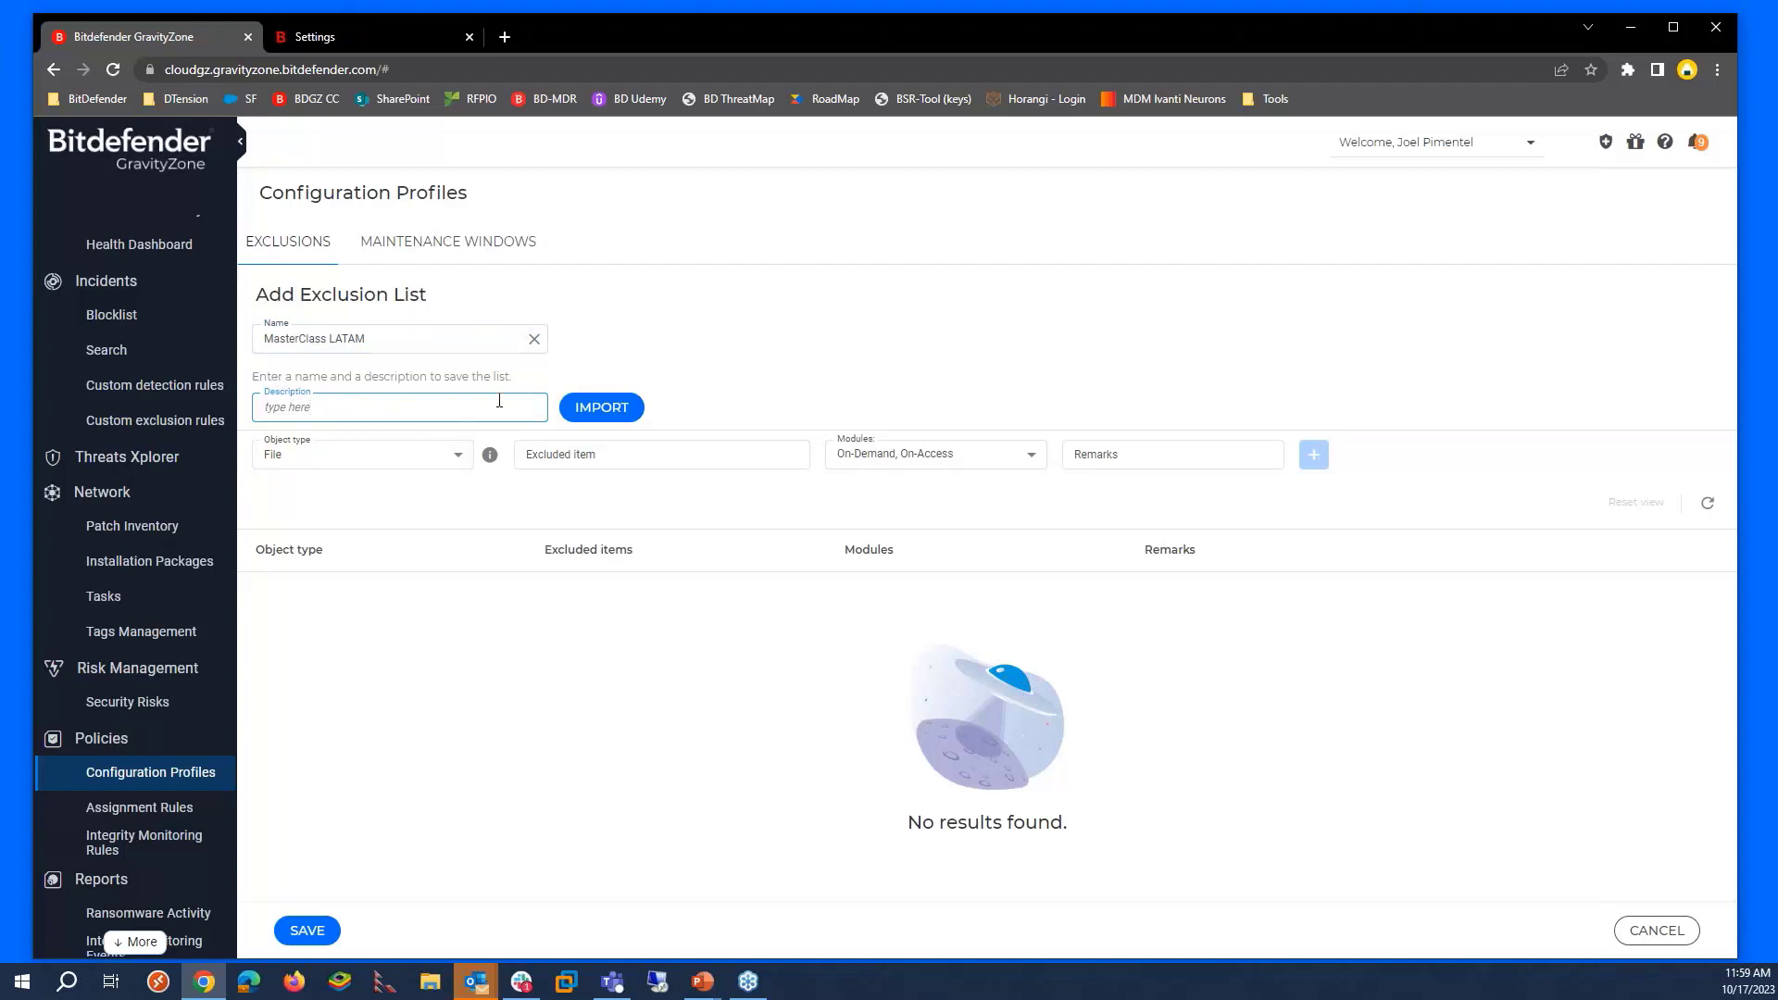
{"action": "left_click", "coordinate": [458, 455]}
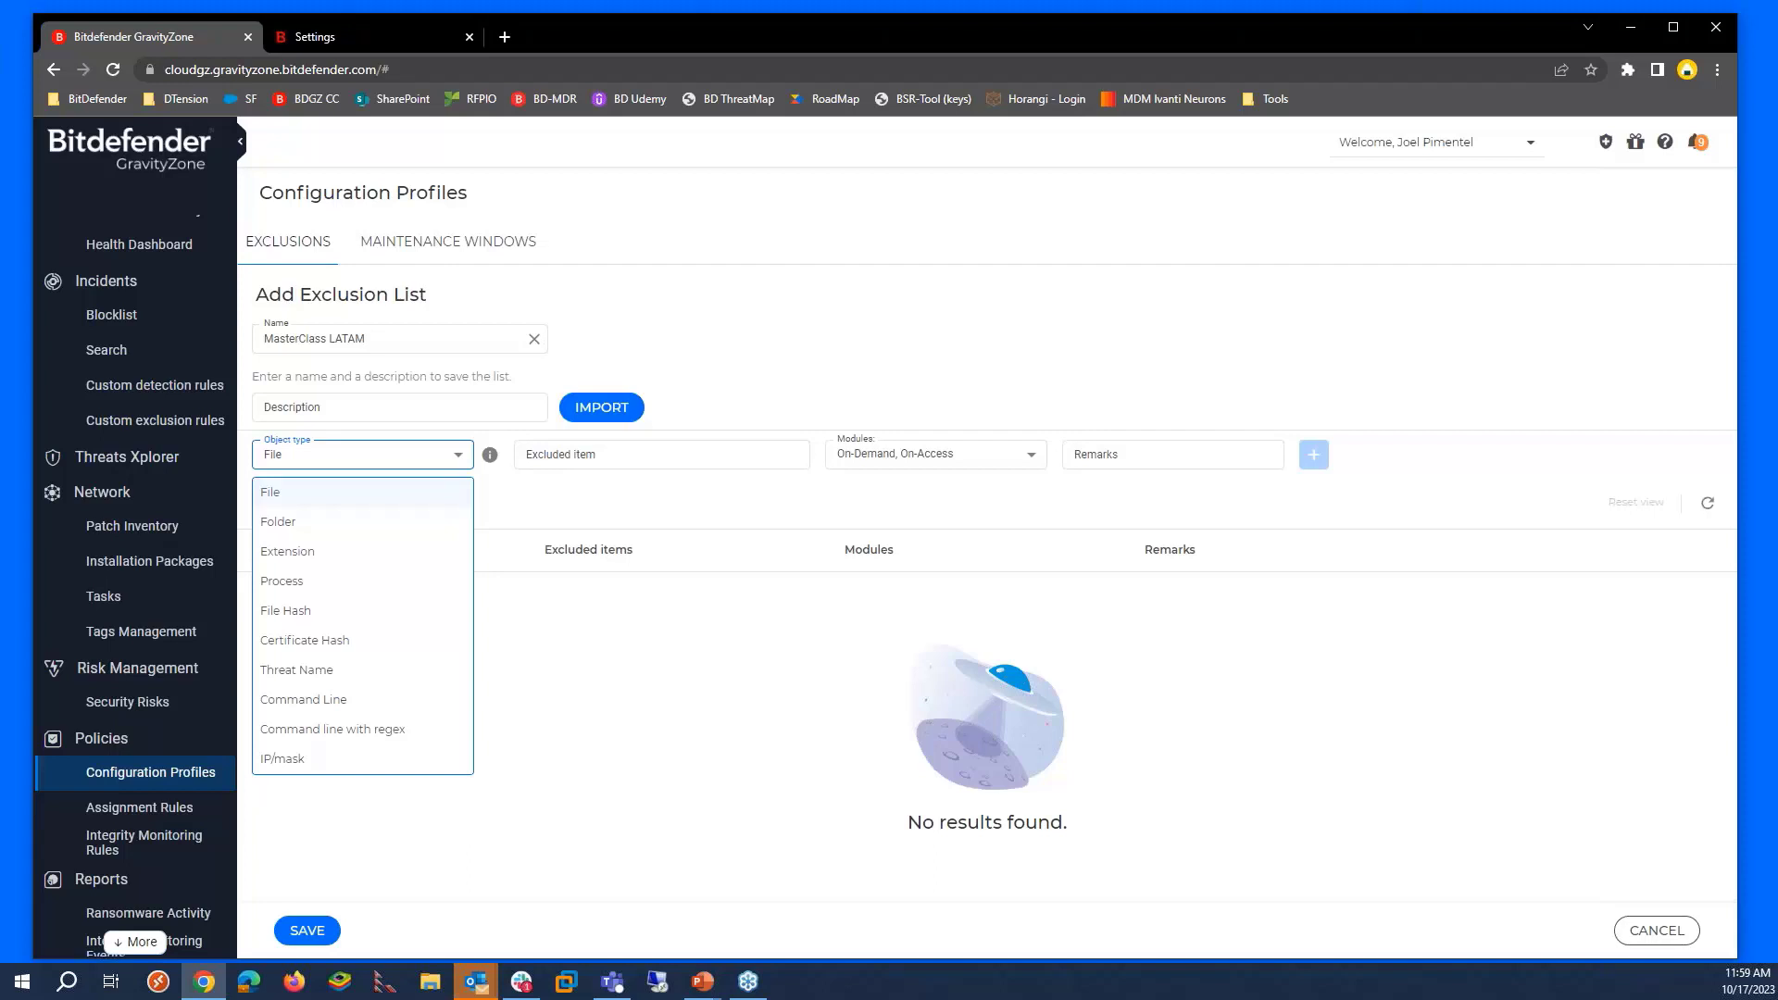
{"action": "left_click", "coordinate": [294, 501]}
{"action": "left_click", "coordinate": [742, 450]}
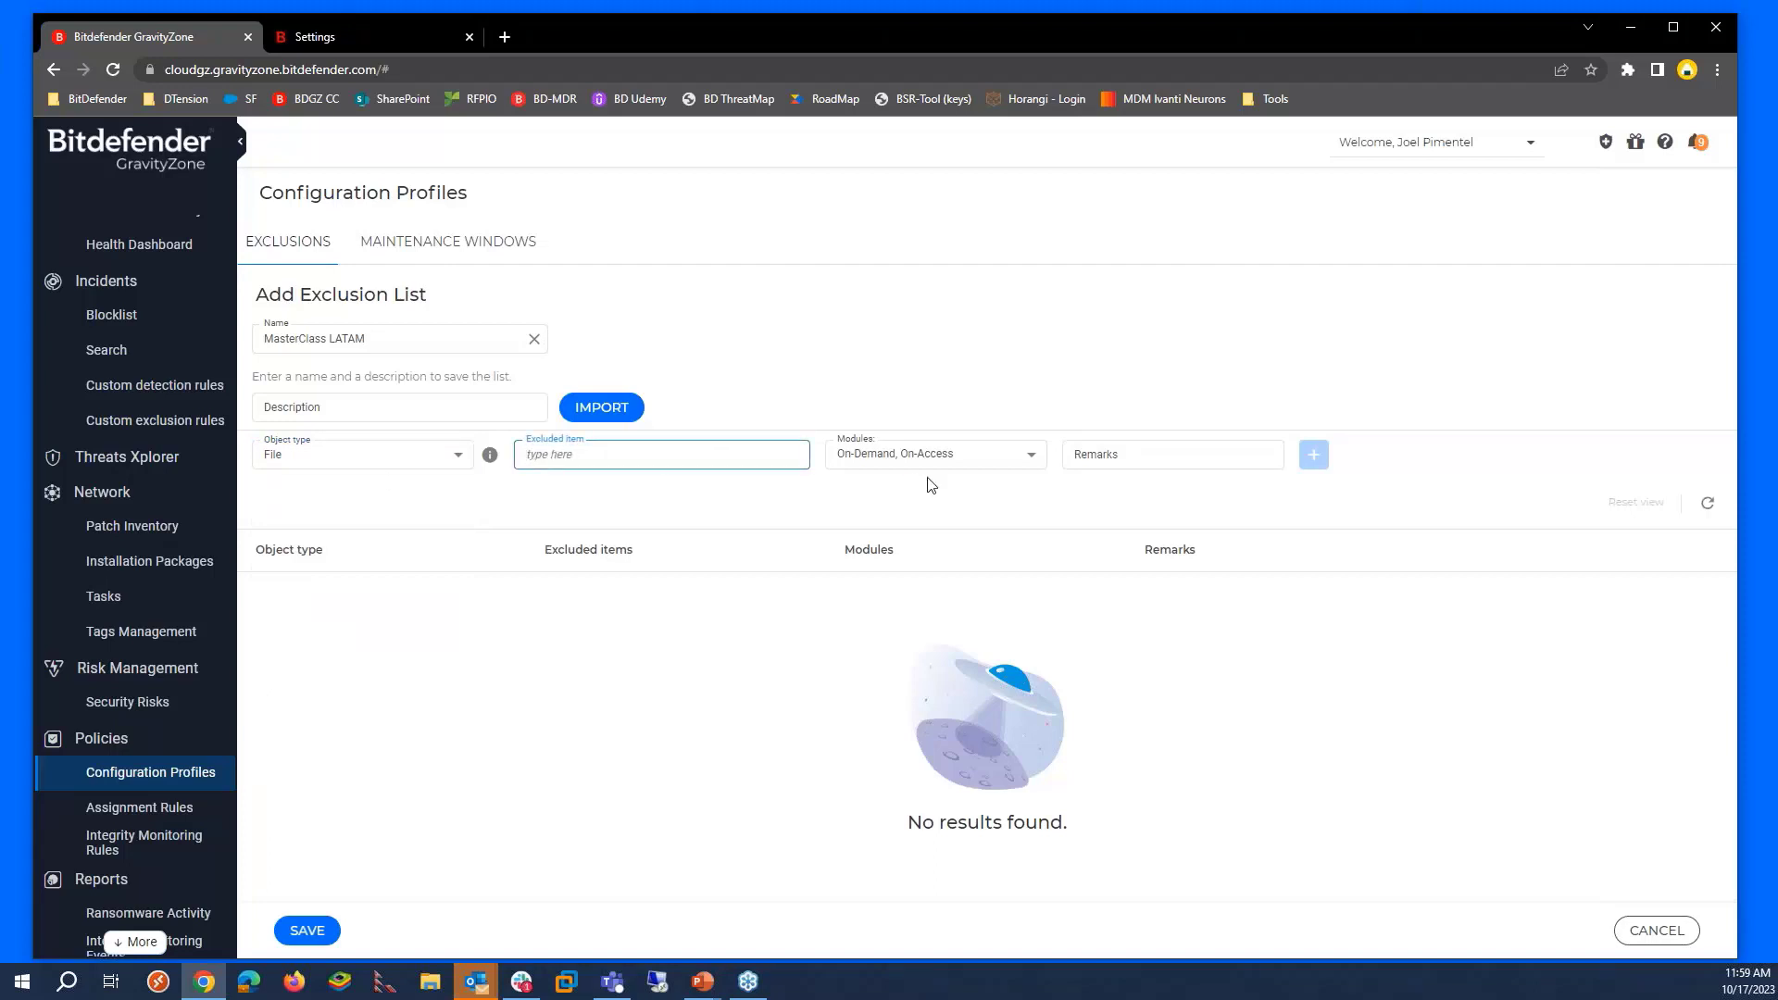
{"action": "type", "text": "C"}
{"action": "type", "text": ":\test\test\\*"}
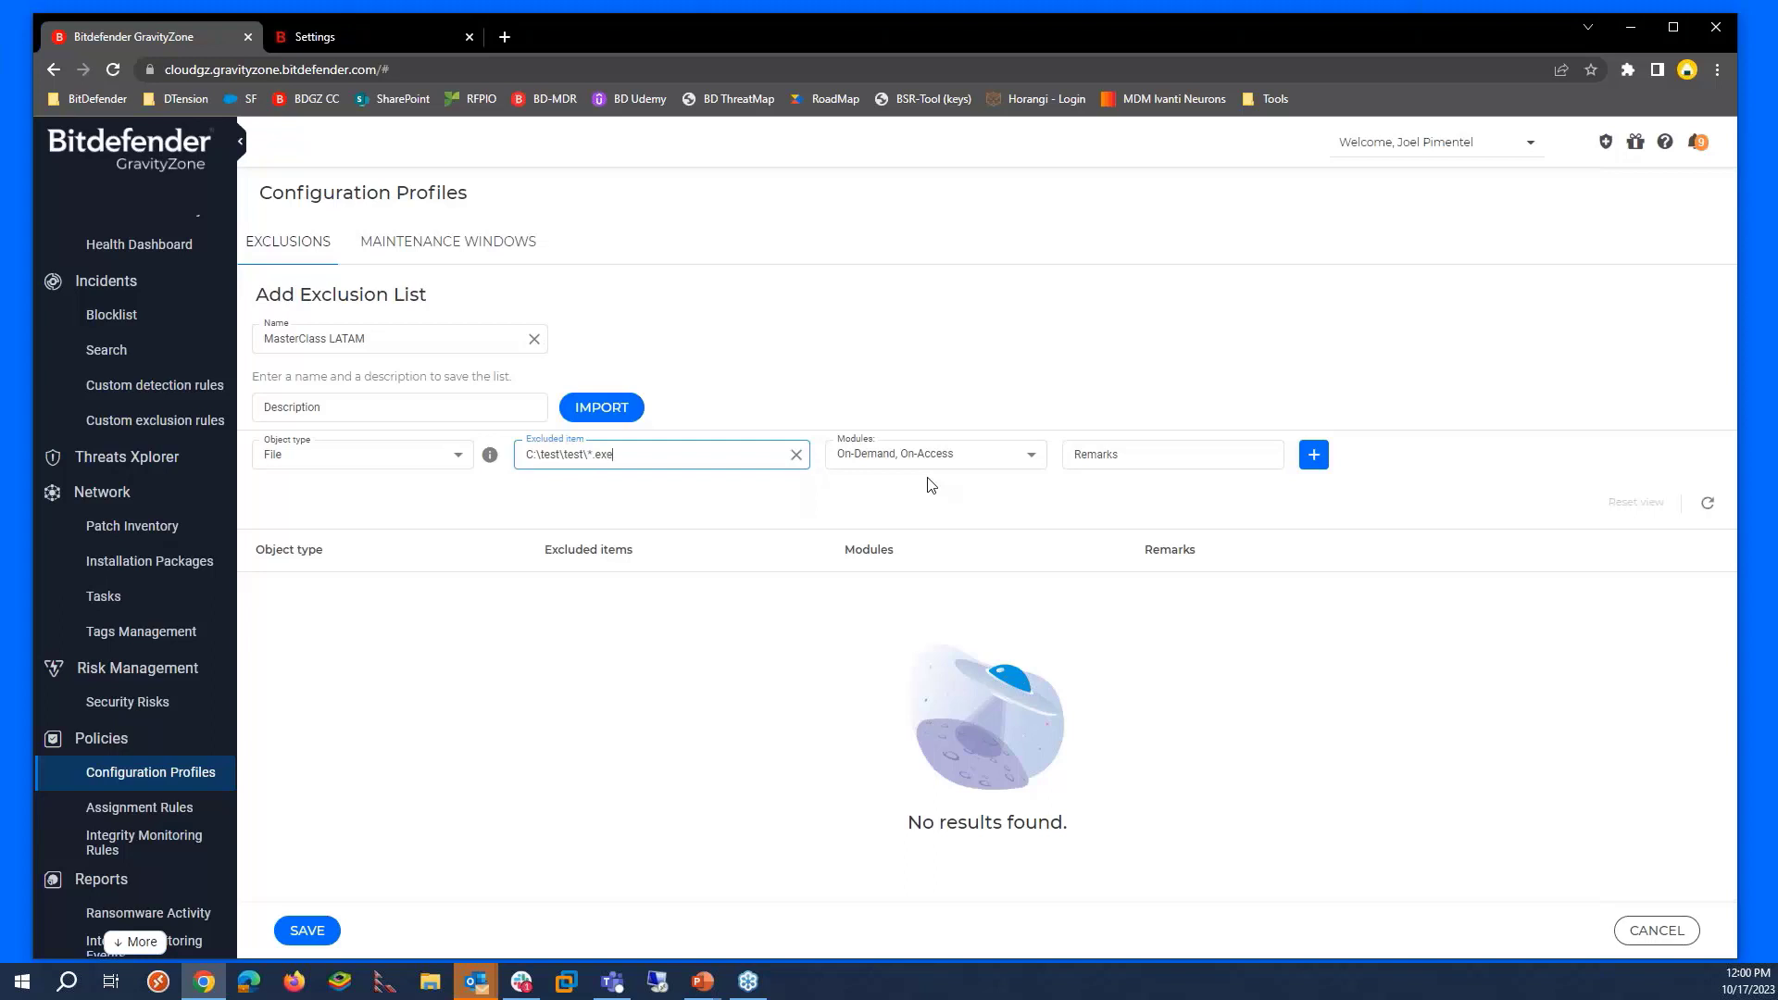
- Check the exclusion's modules, add it with the remark "Ejecutables a nivel test", and save the exclusion list
{"action": "left_click", "coordinate": [983, 456]}
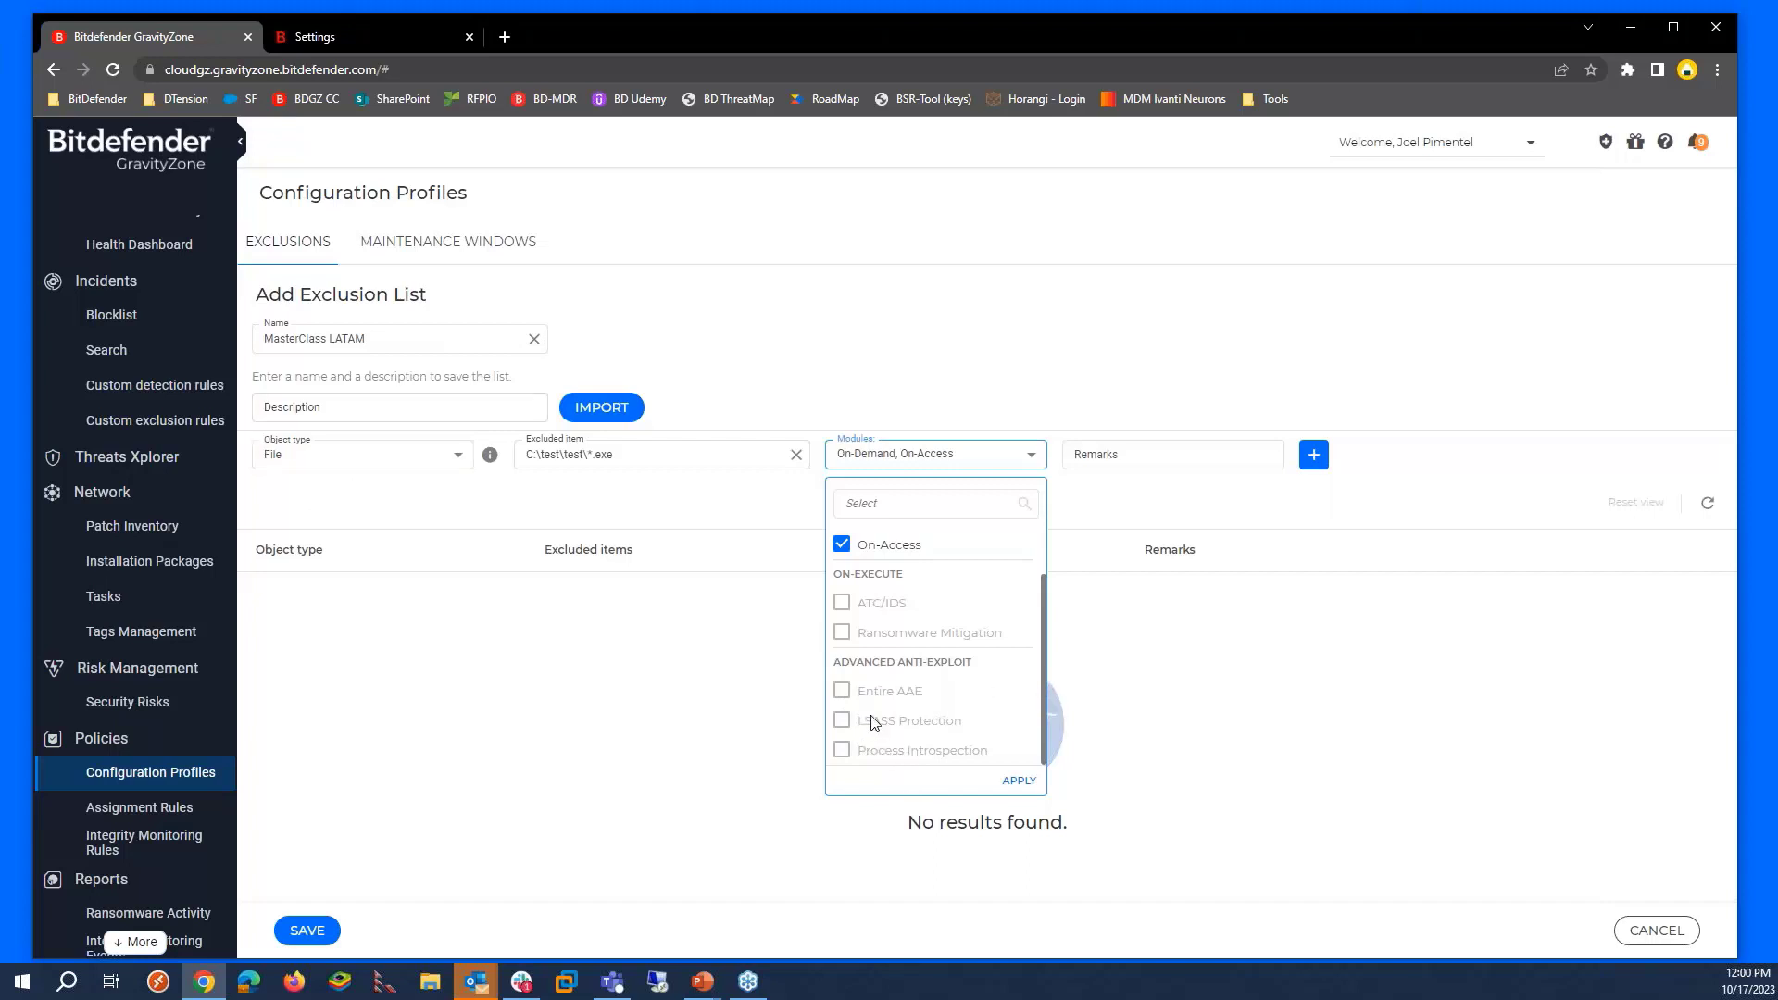
{"action": "left_click", "coordinate": [1210, 491]}
{"action": "left_click", "coordinate": [1097, 457]}
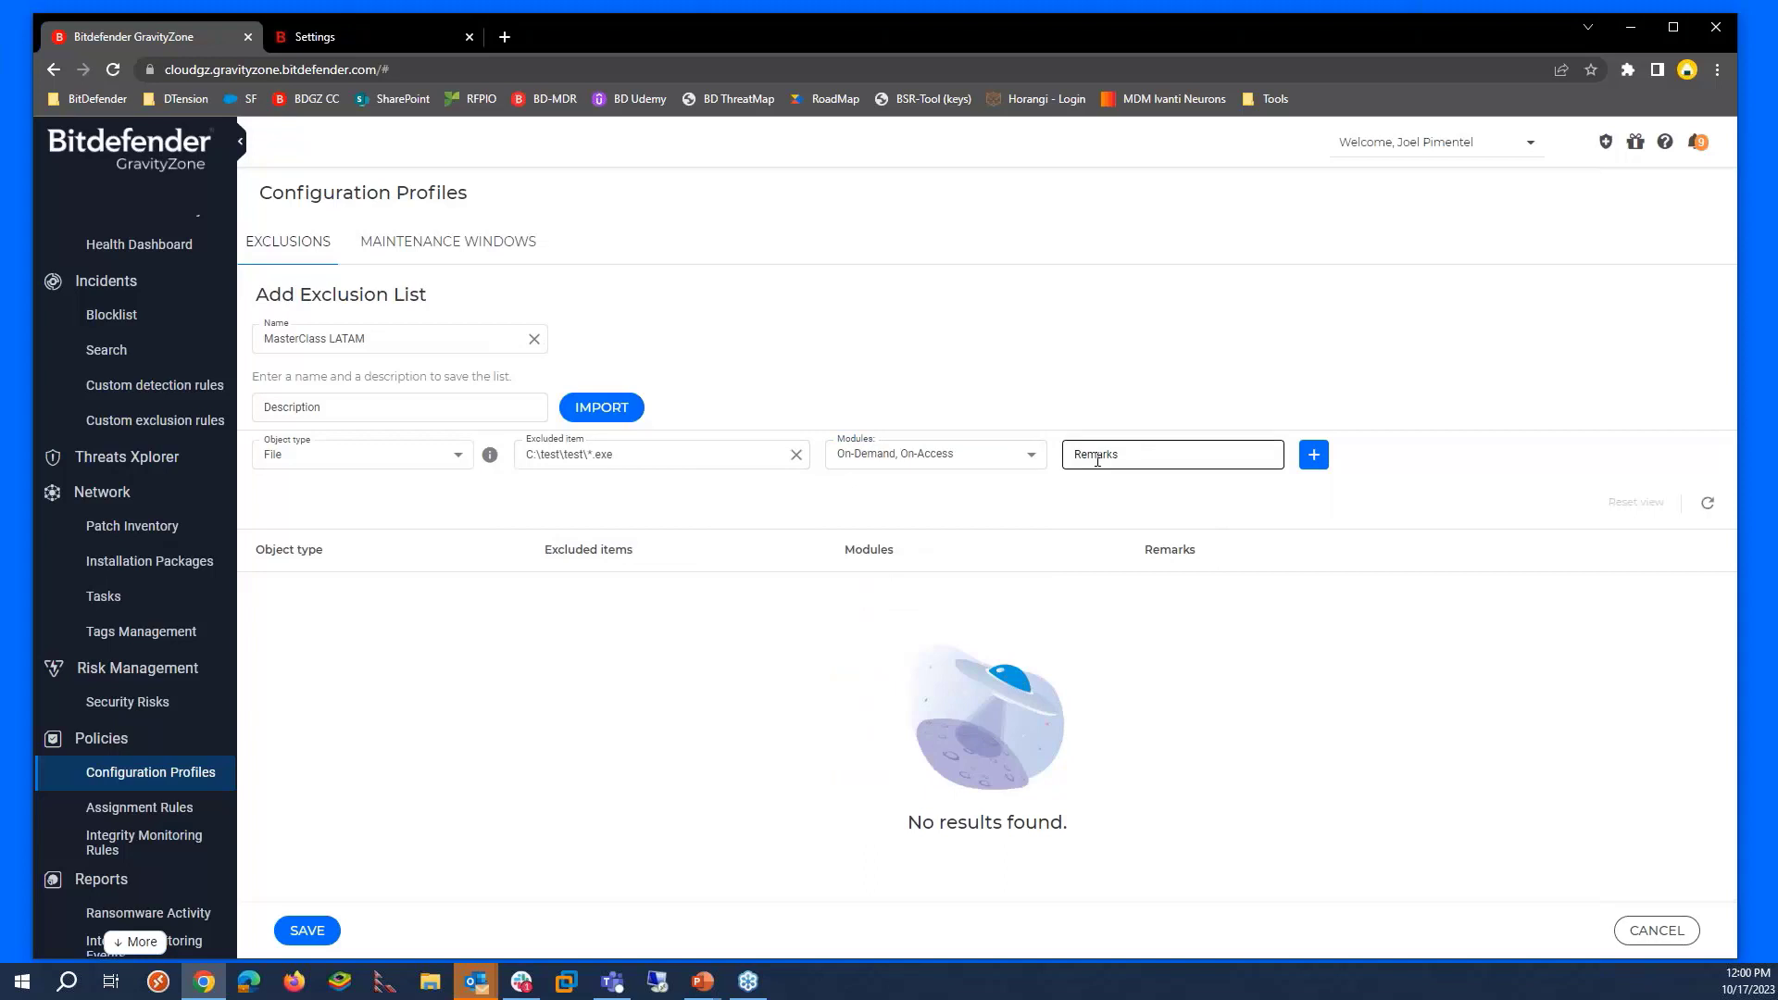
{"action": "left_click", "coordinate": [1162, 450]}
{"action": "type", "text": "Ejecutables a nivel test"}
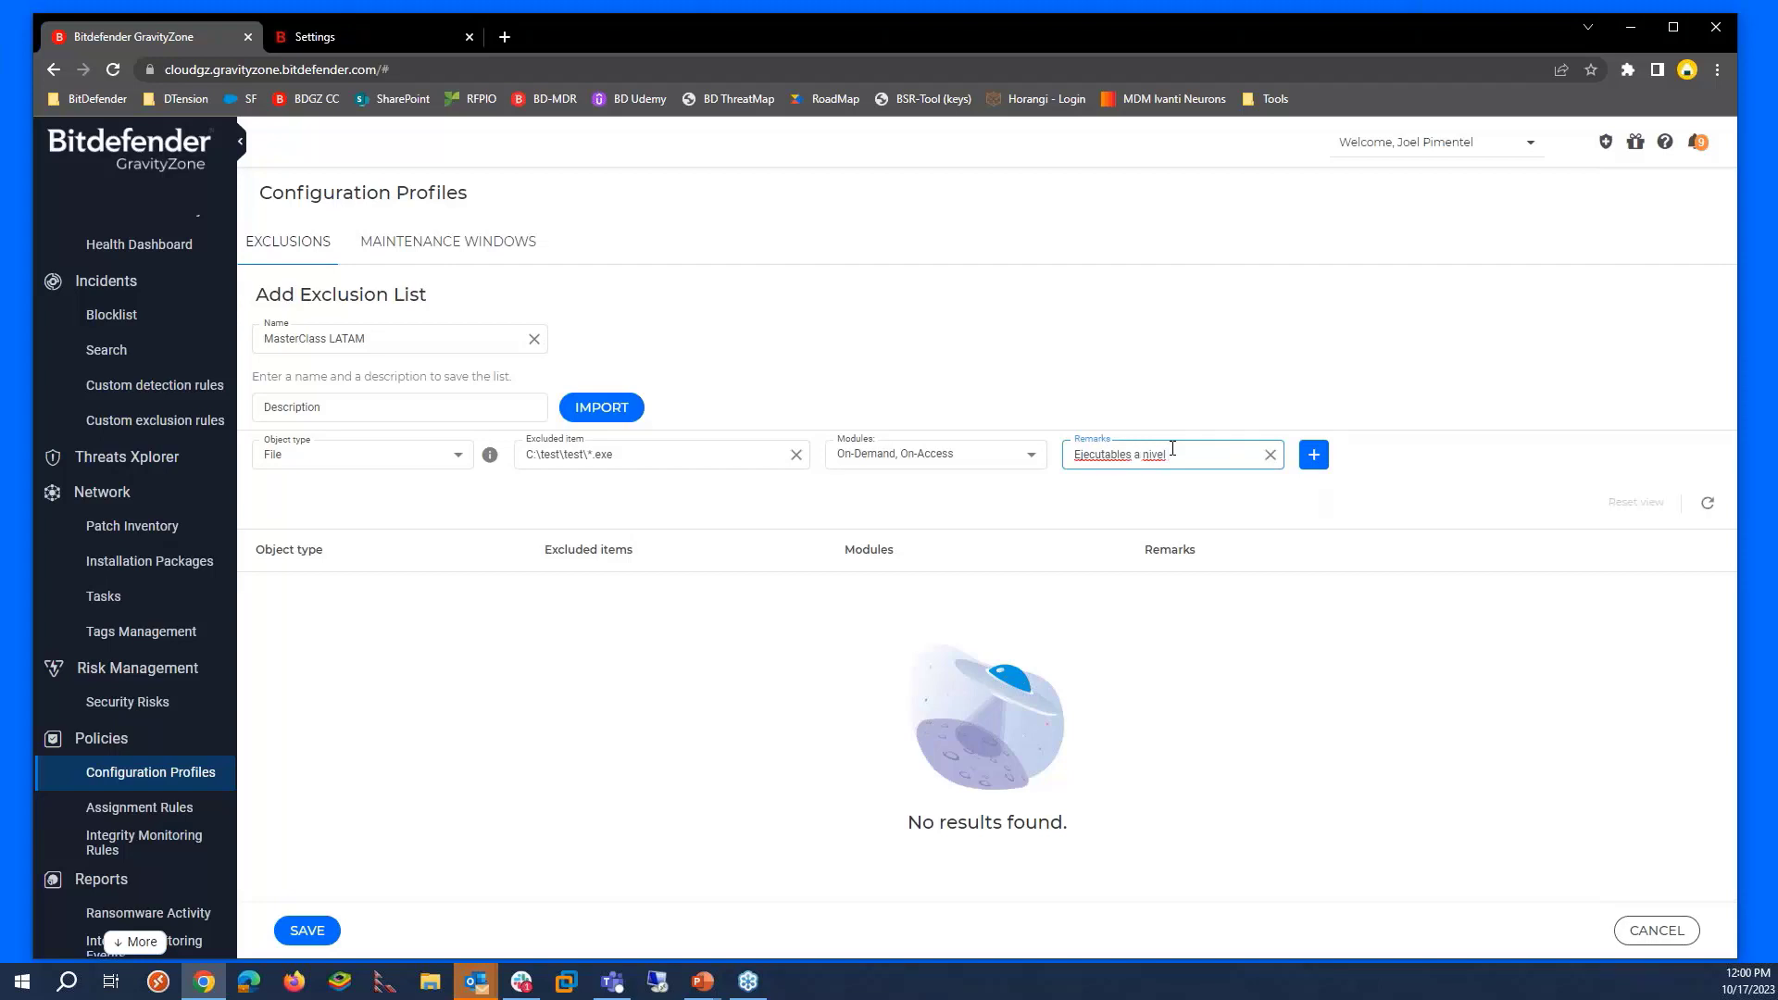
{"action": "left_click", "coordinate": [1314, 454]}
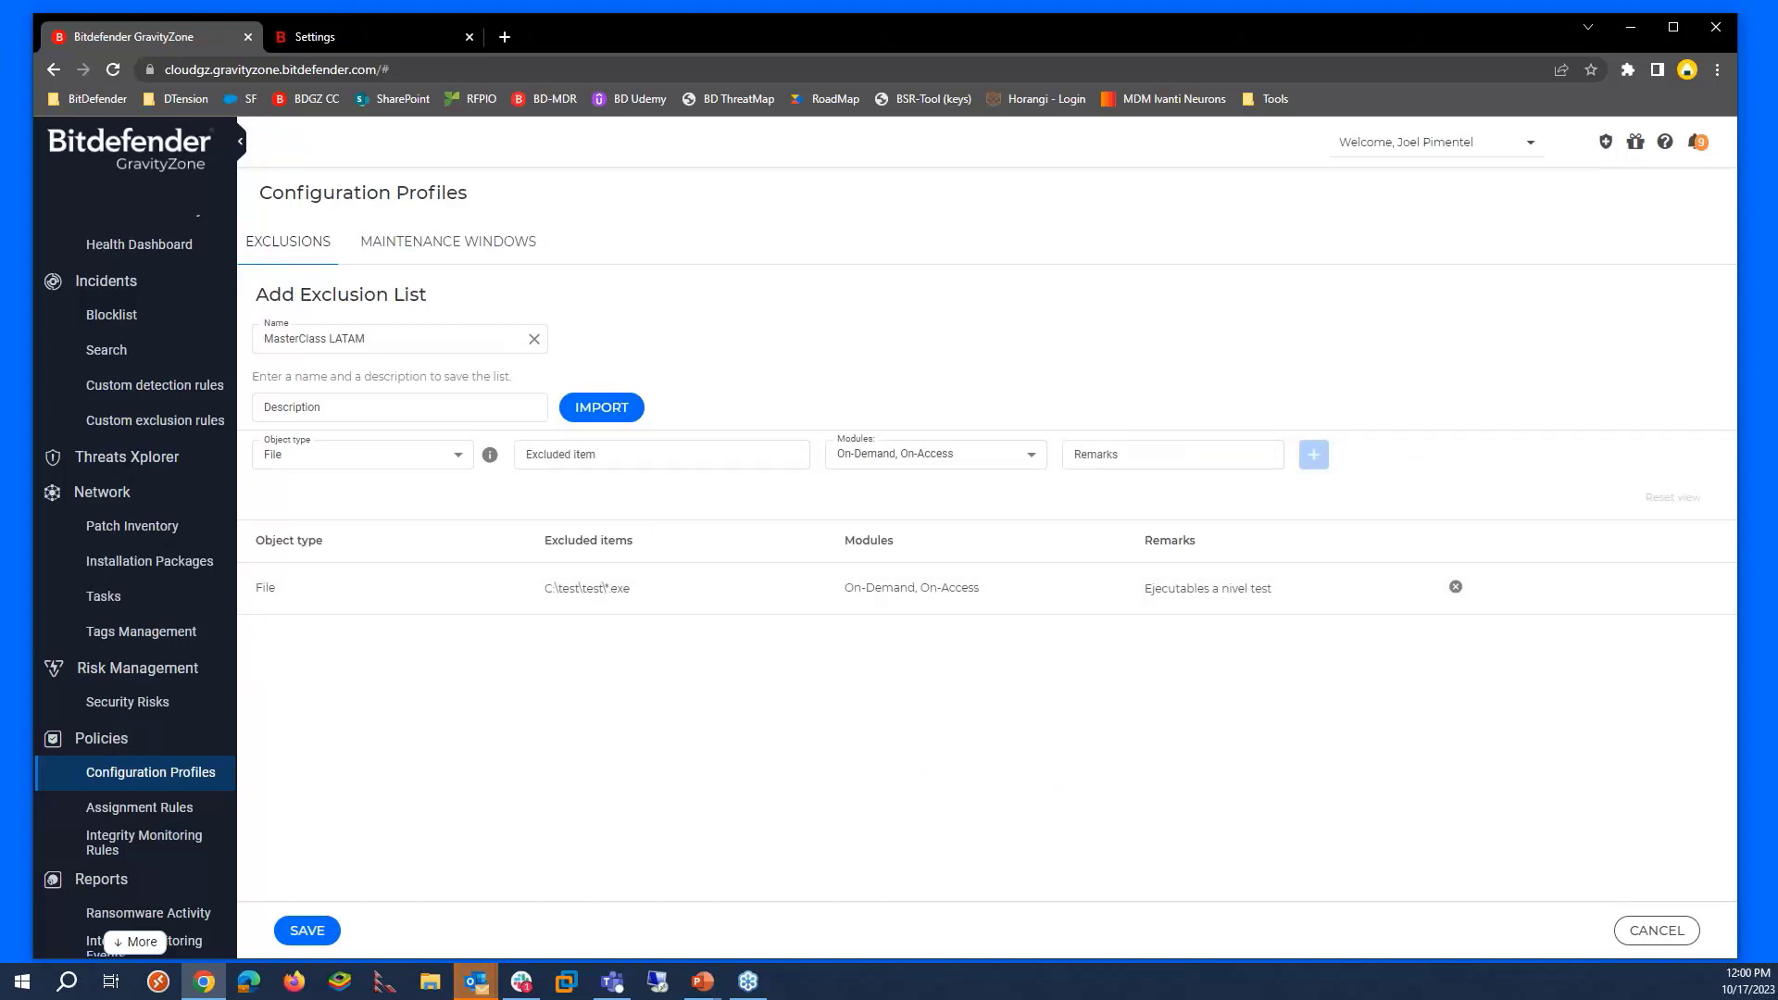
{"action": "left_click", "coordinate": [317, 929]}
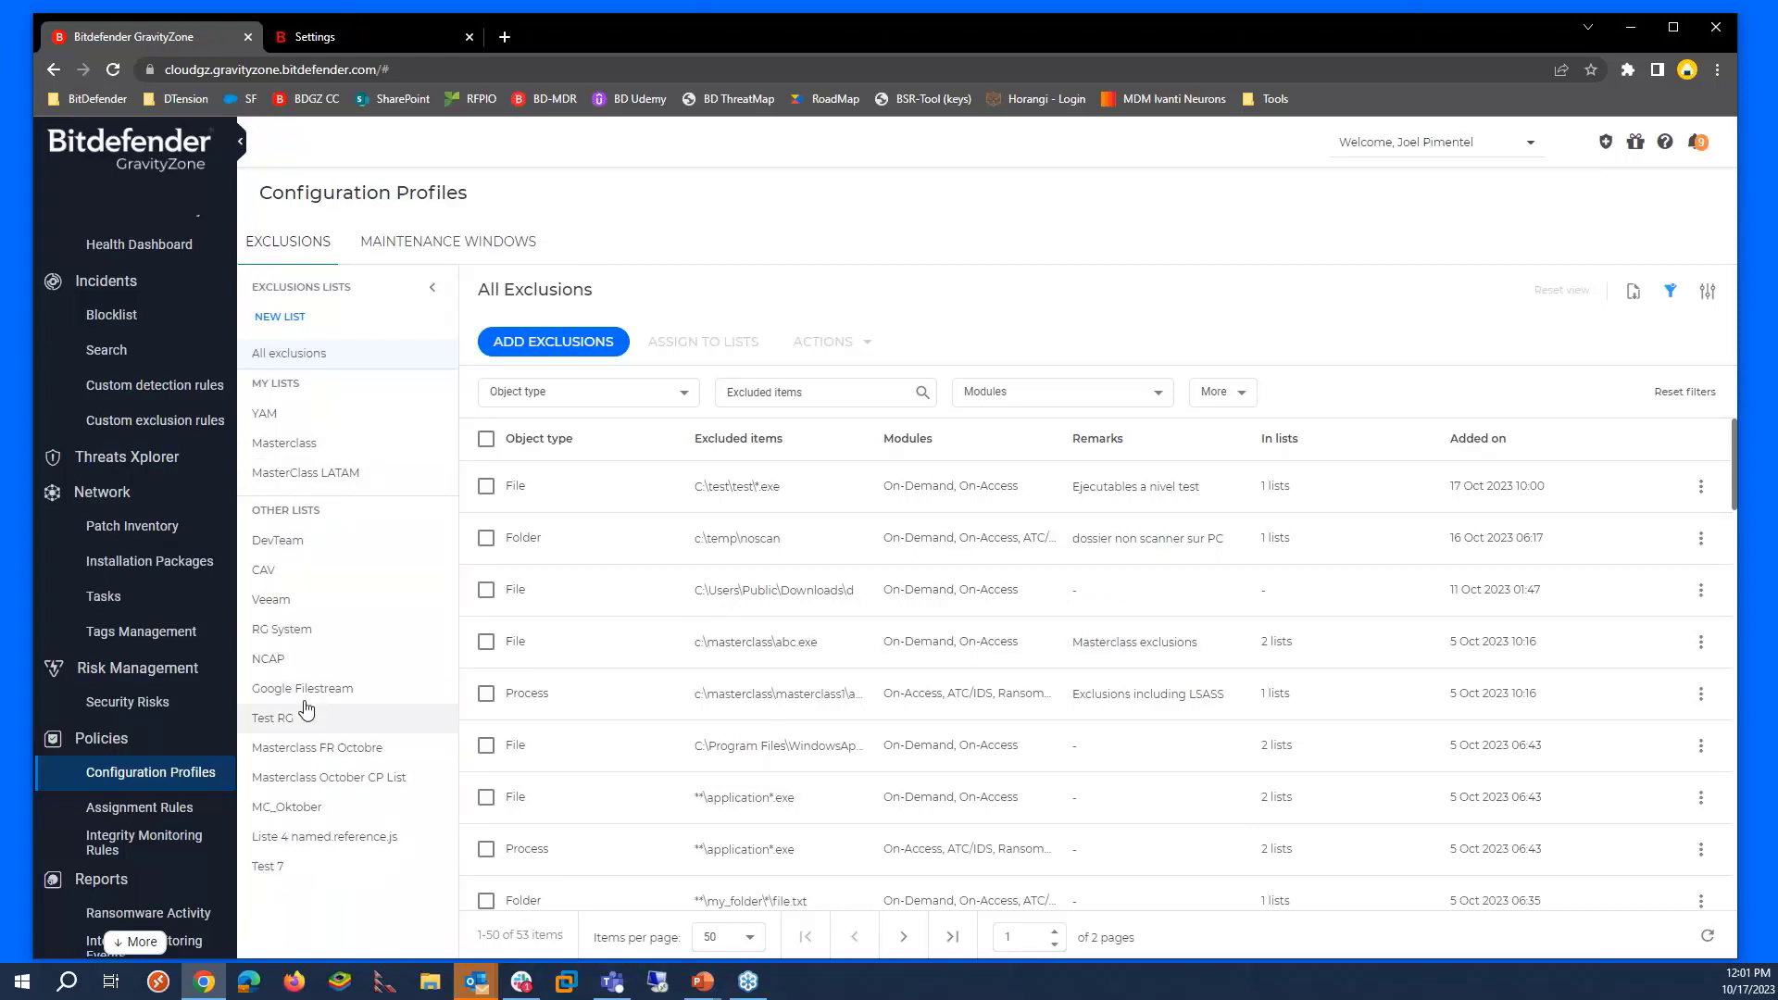
- Review the DevTeam, Veeam, NCAP, Liste 4 named.reference.js and MasterClass LATAM lists, including the MasterClass LATAM edit form, without changing anything
{"action": "left_click", "coordinate": [278, 543]}
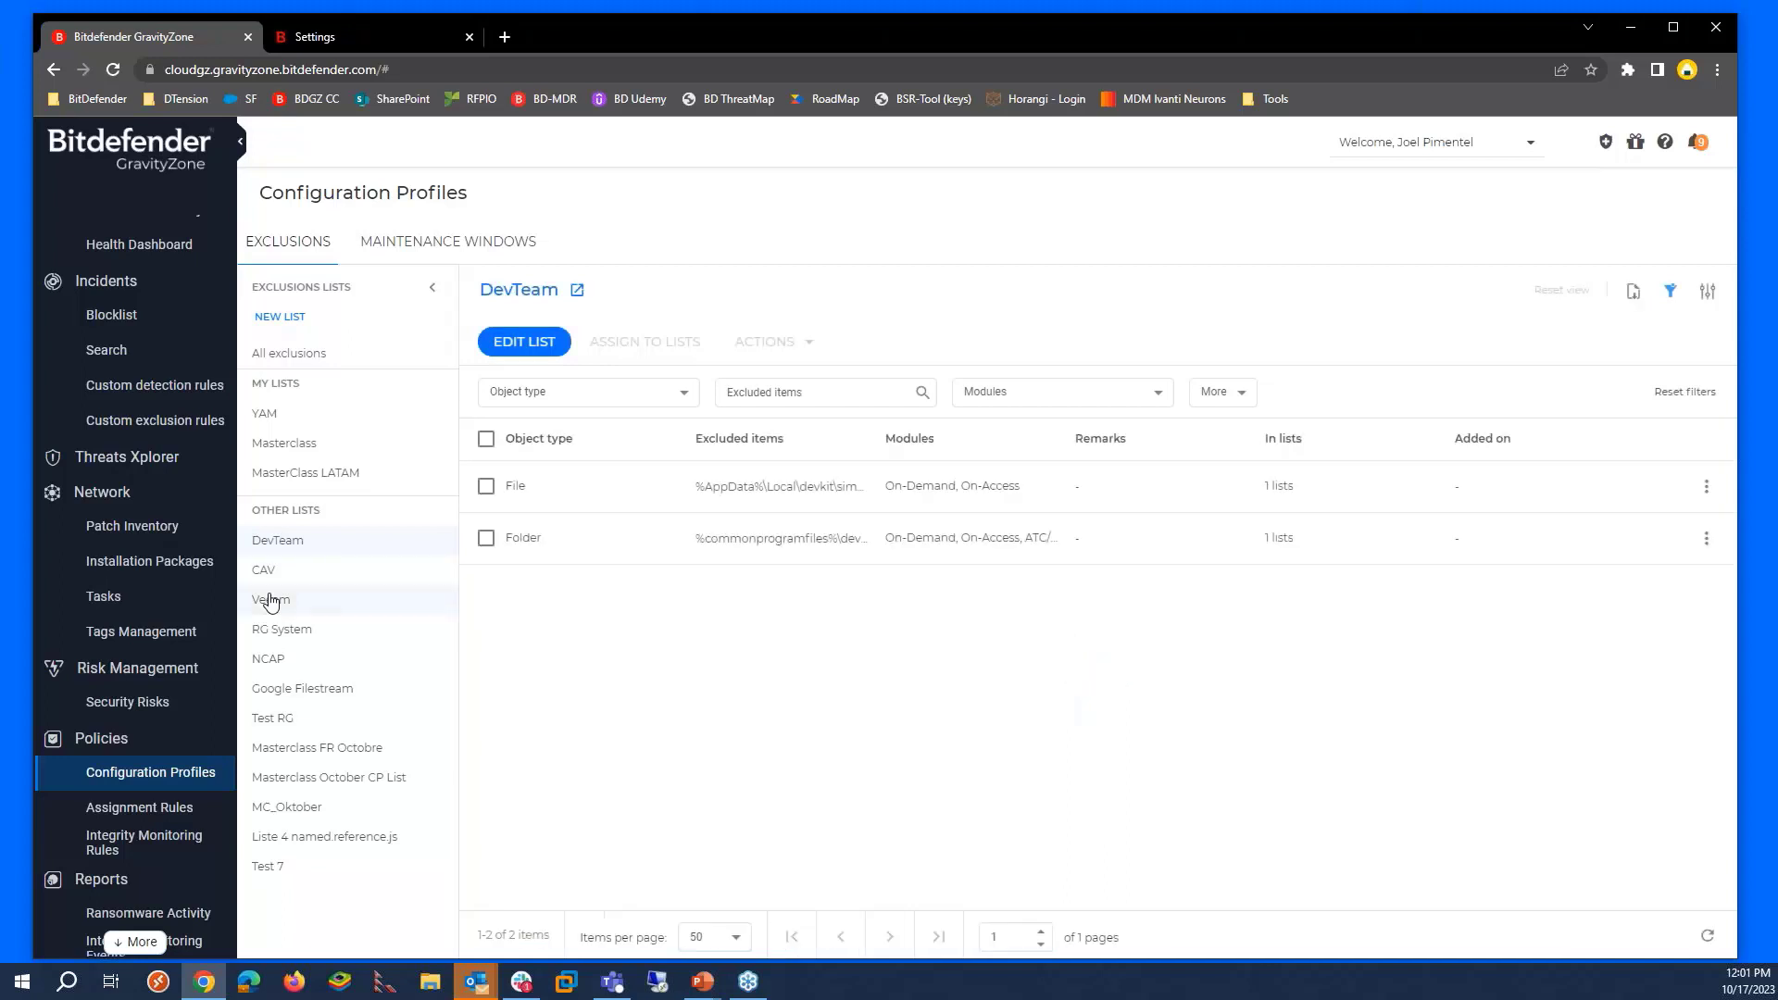
{"action": "left_click", "coordinate": [274, 600]}
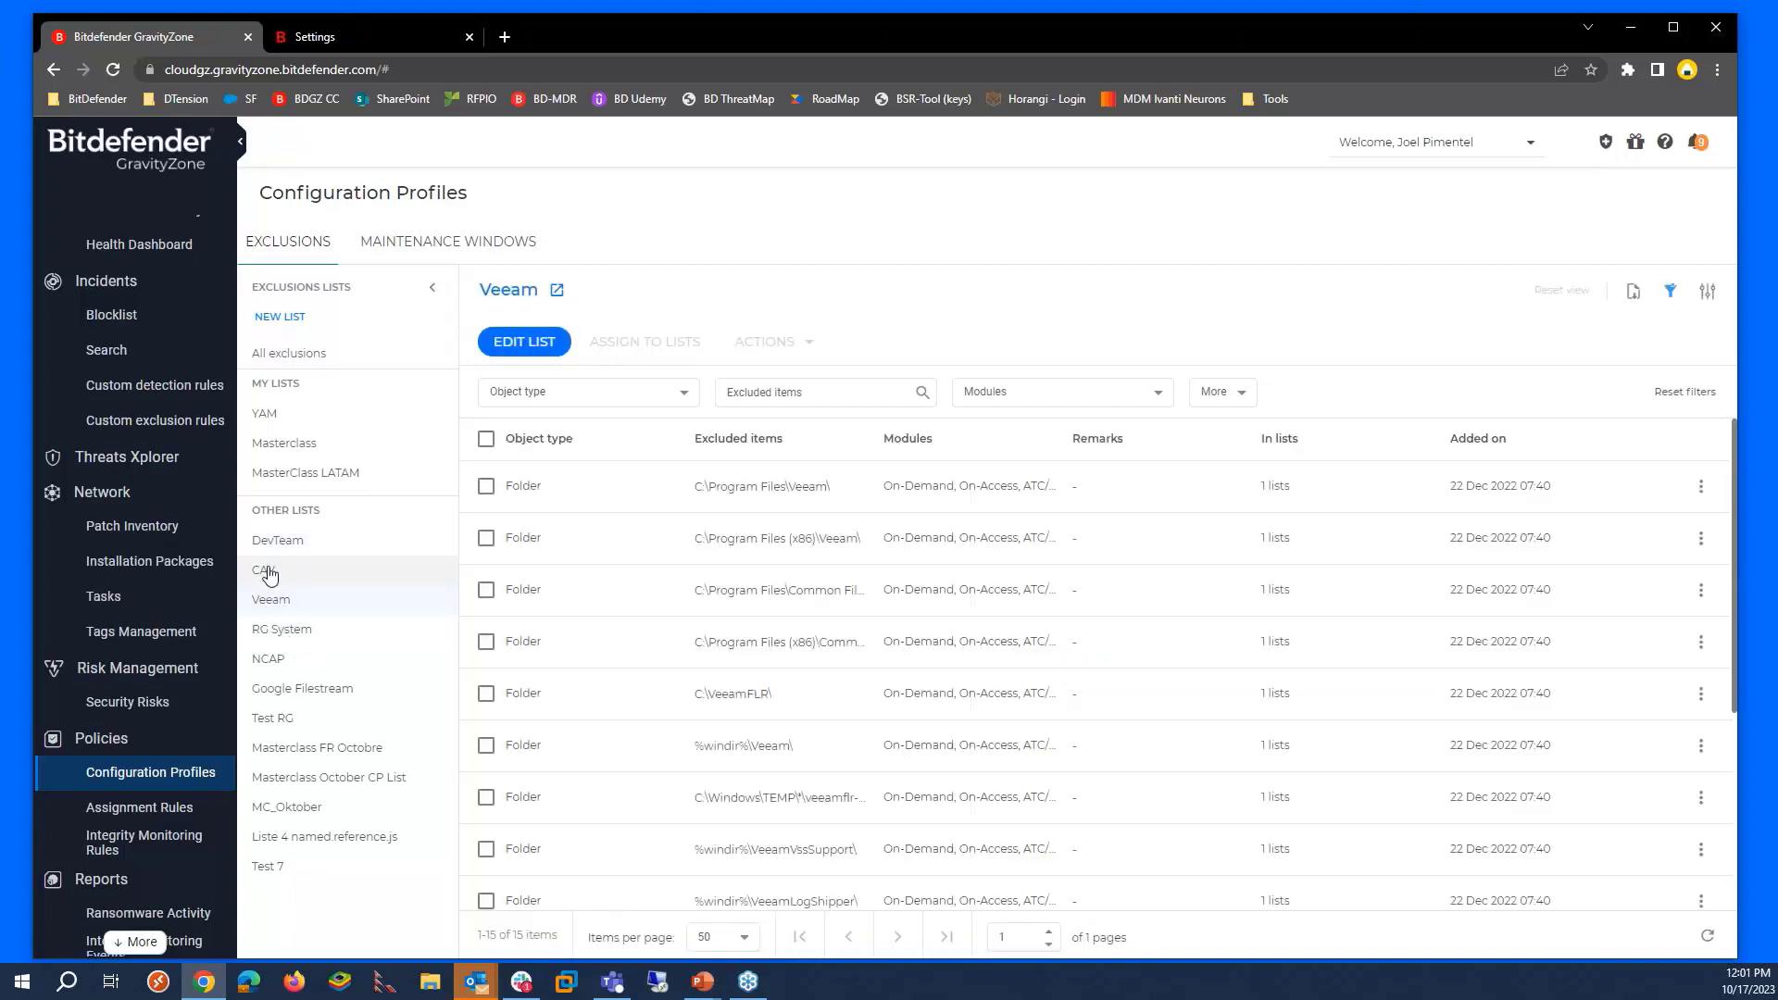
{"action": "left_click", "coordinate": [273, 657]}
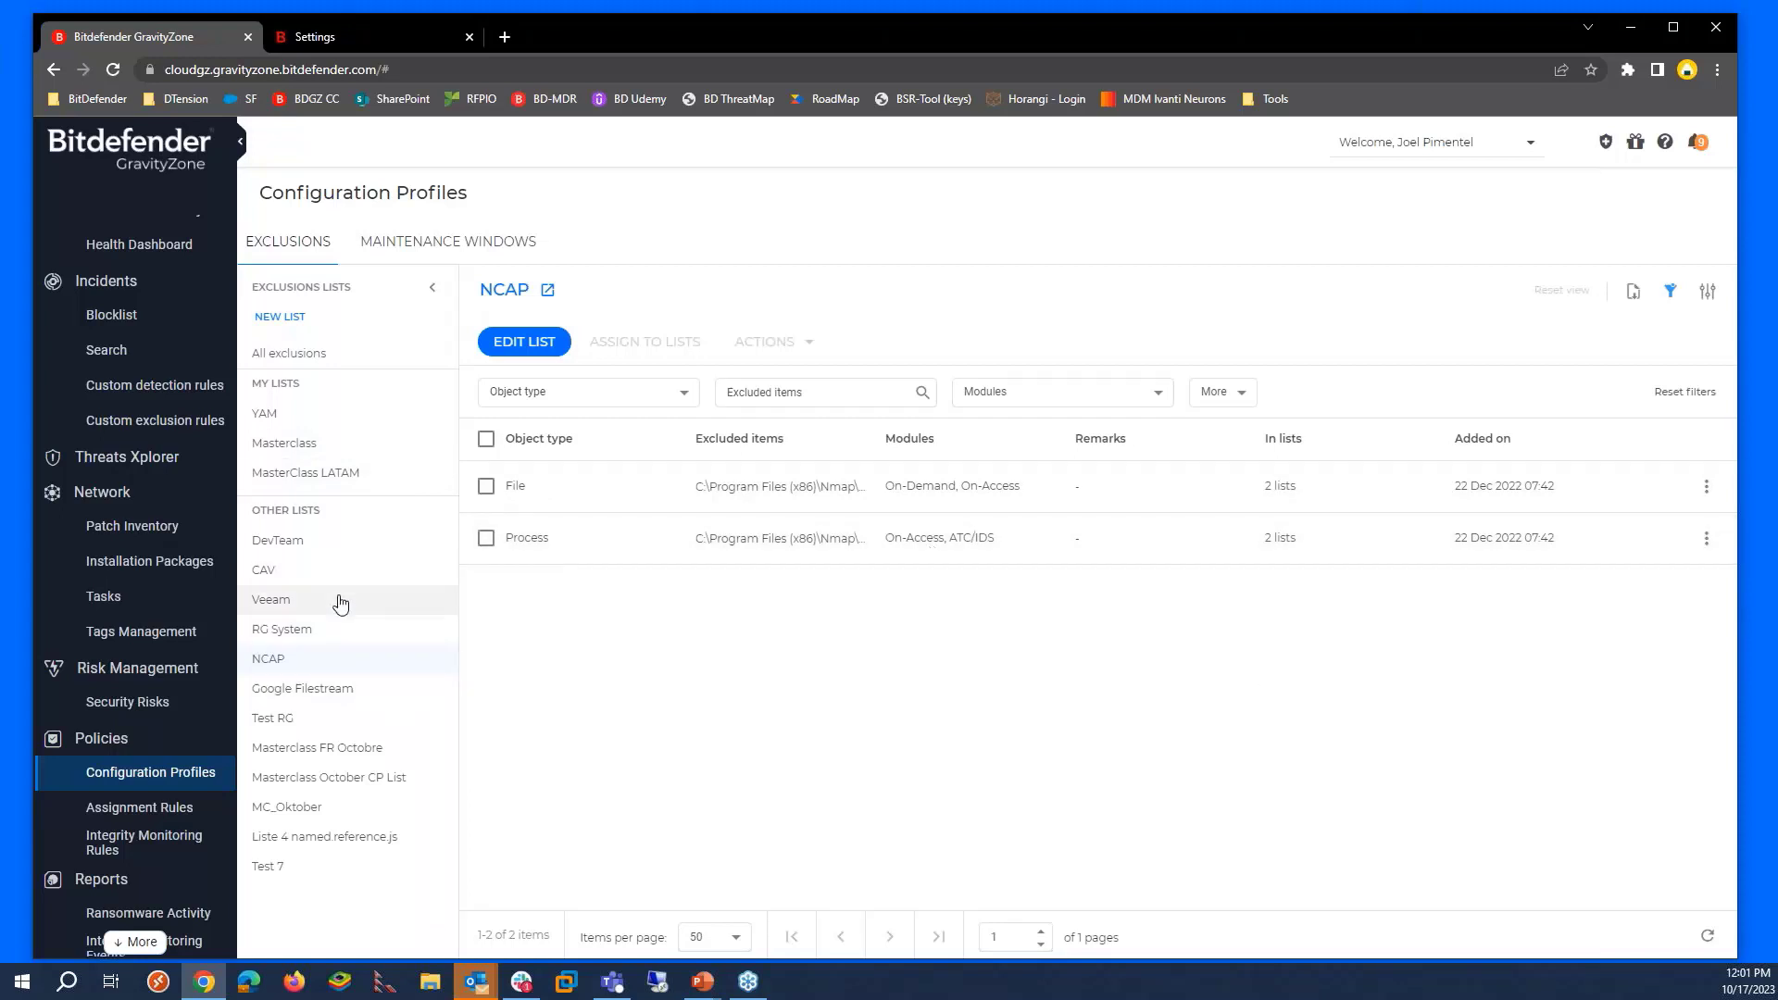
{"action": "left_click", "coordinate": [297, 844]}
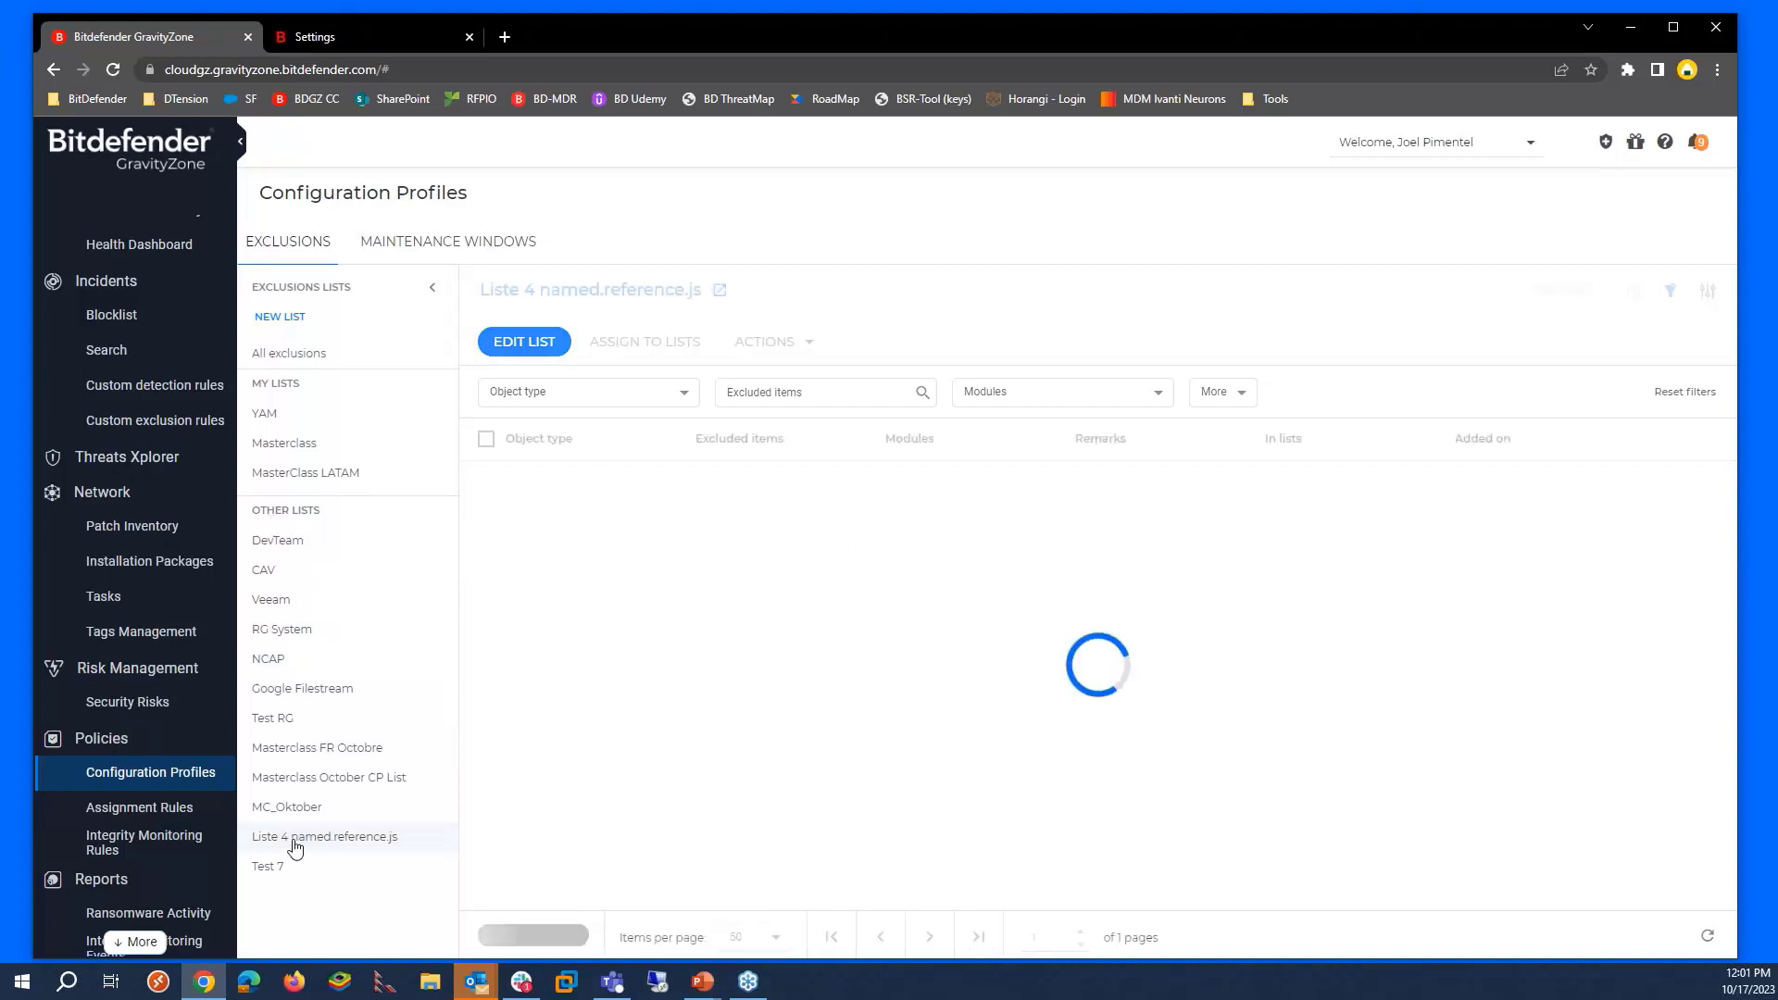
{"action": "left_click", "coordinate": [282, 476]}
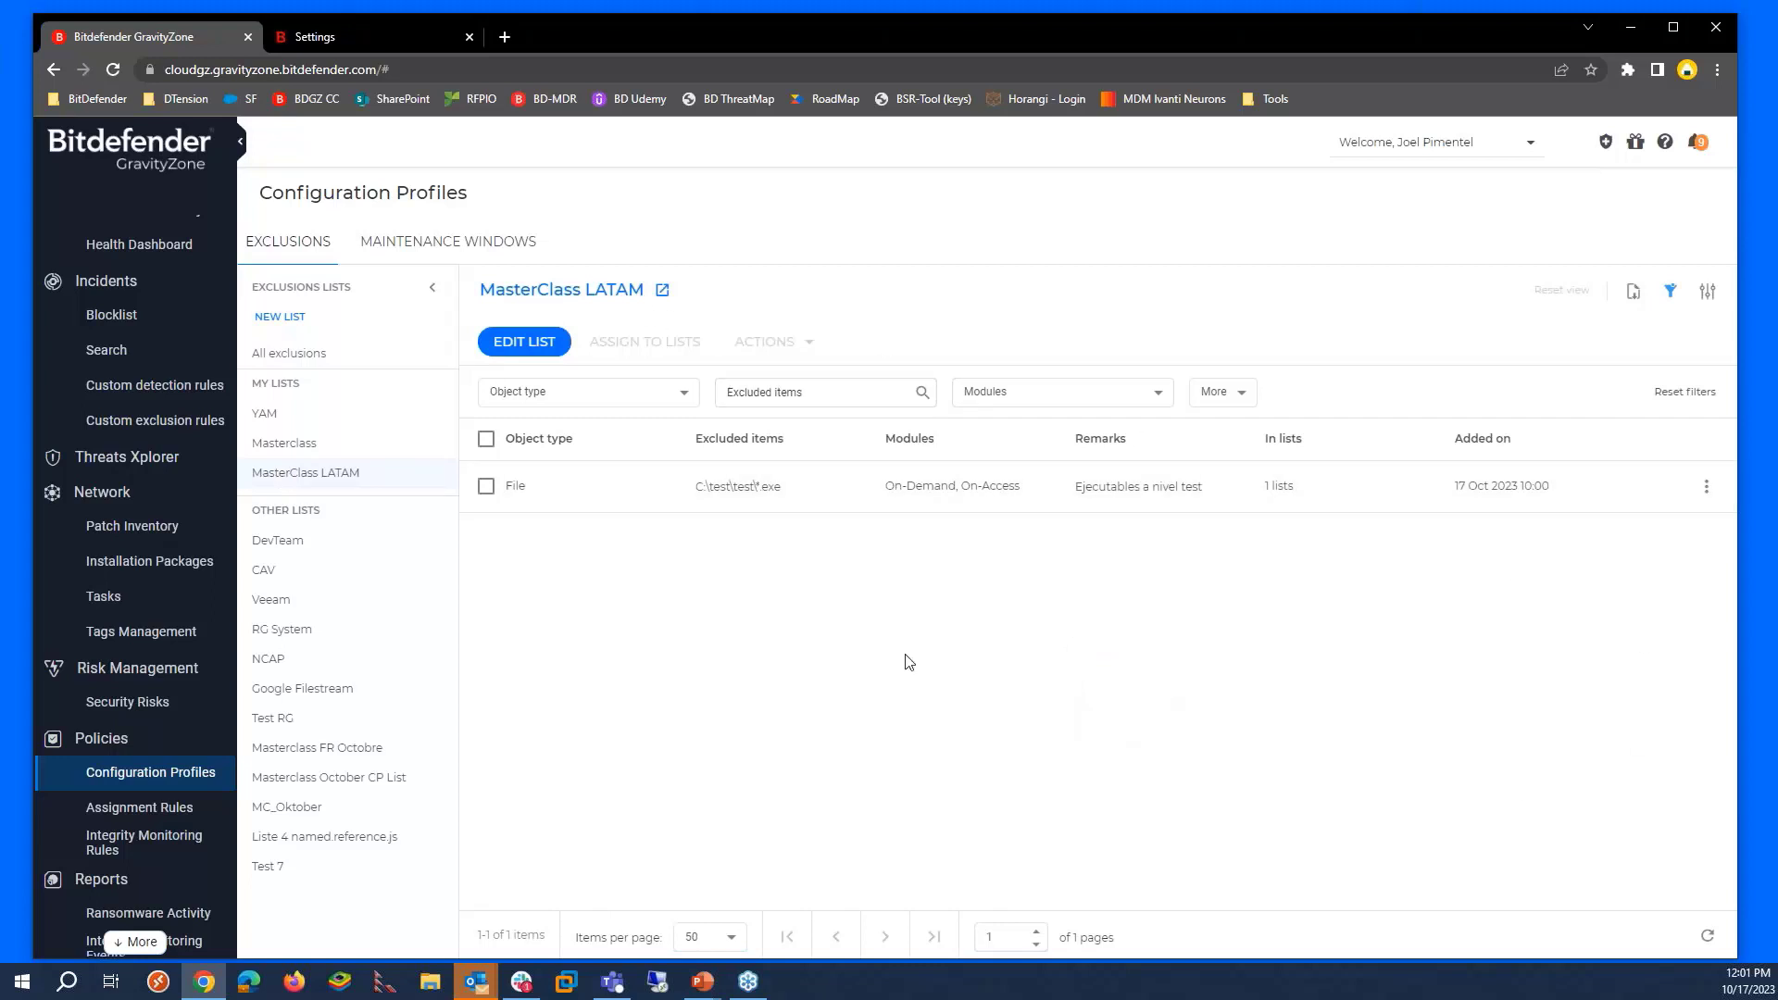
{"action": "left_click", "coordinate": [519, 337]}
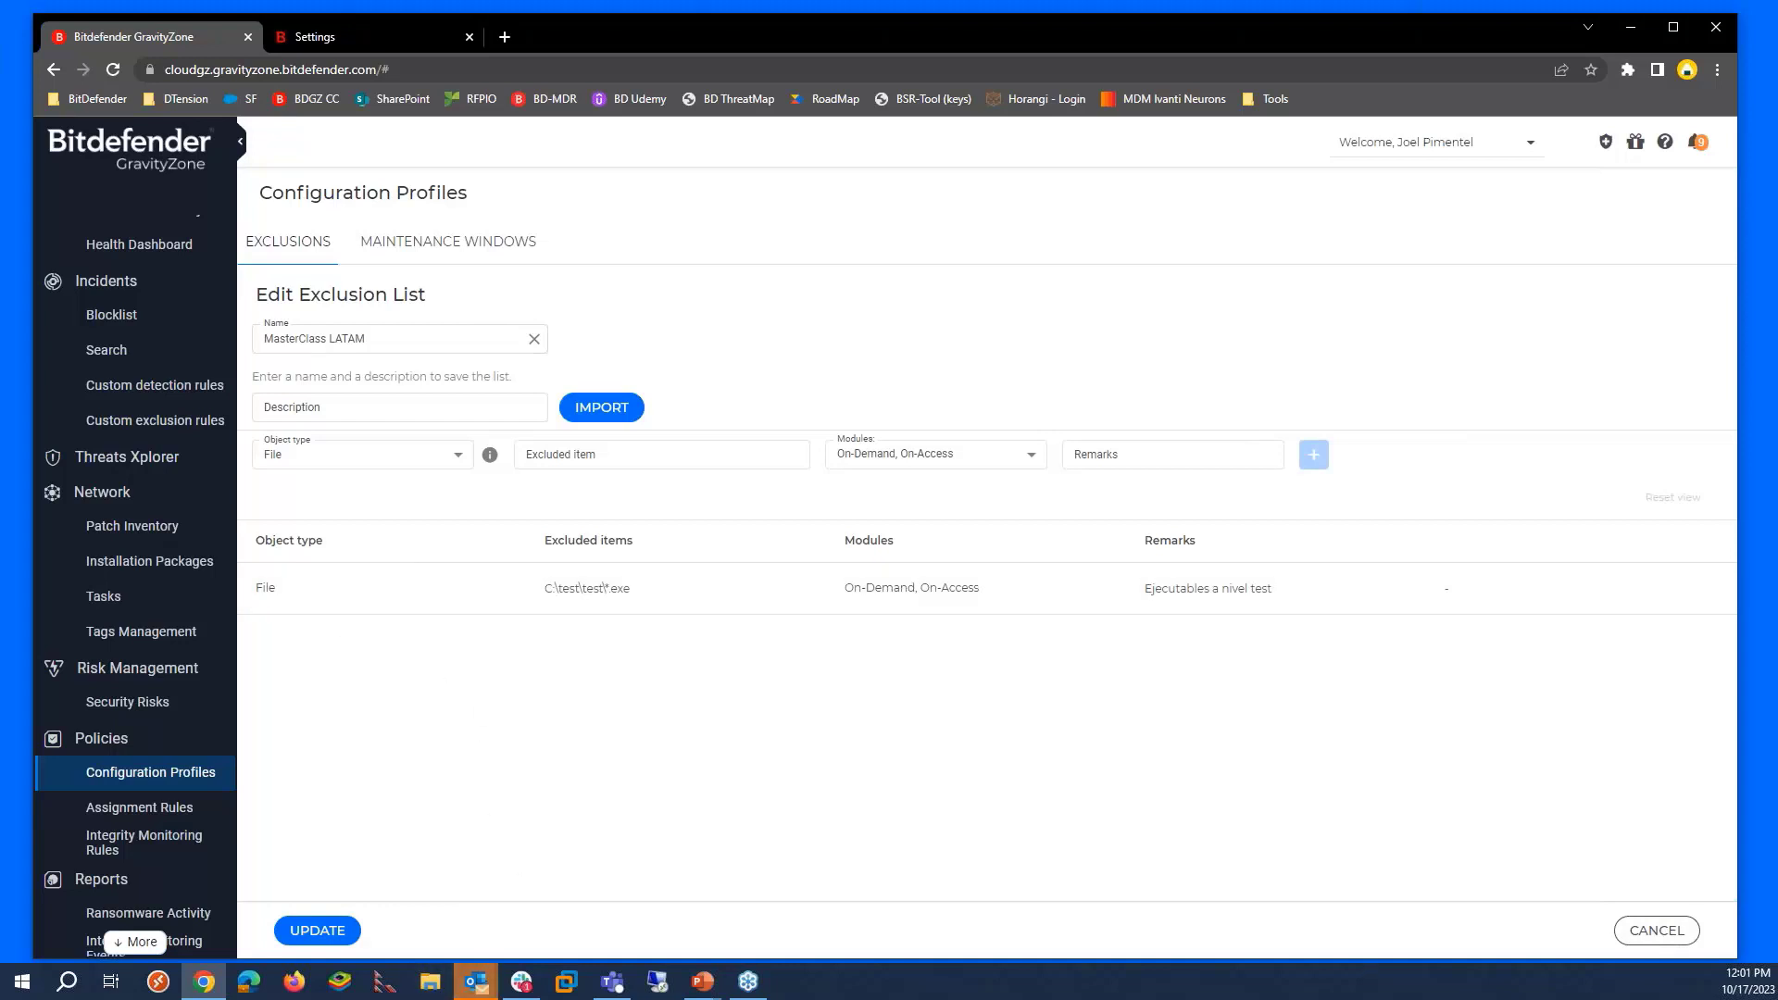
{"action": "left_click", "coordinate": [1665, 922]}
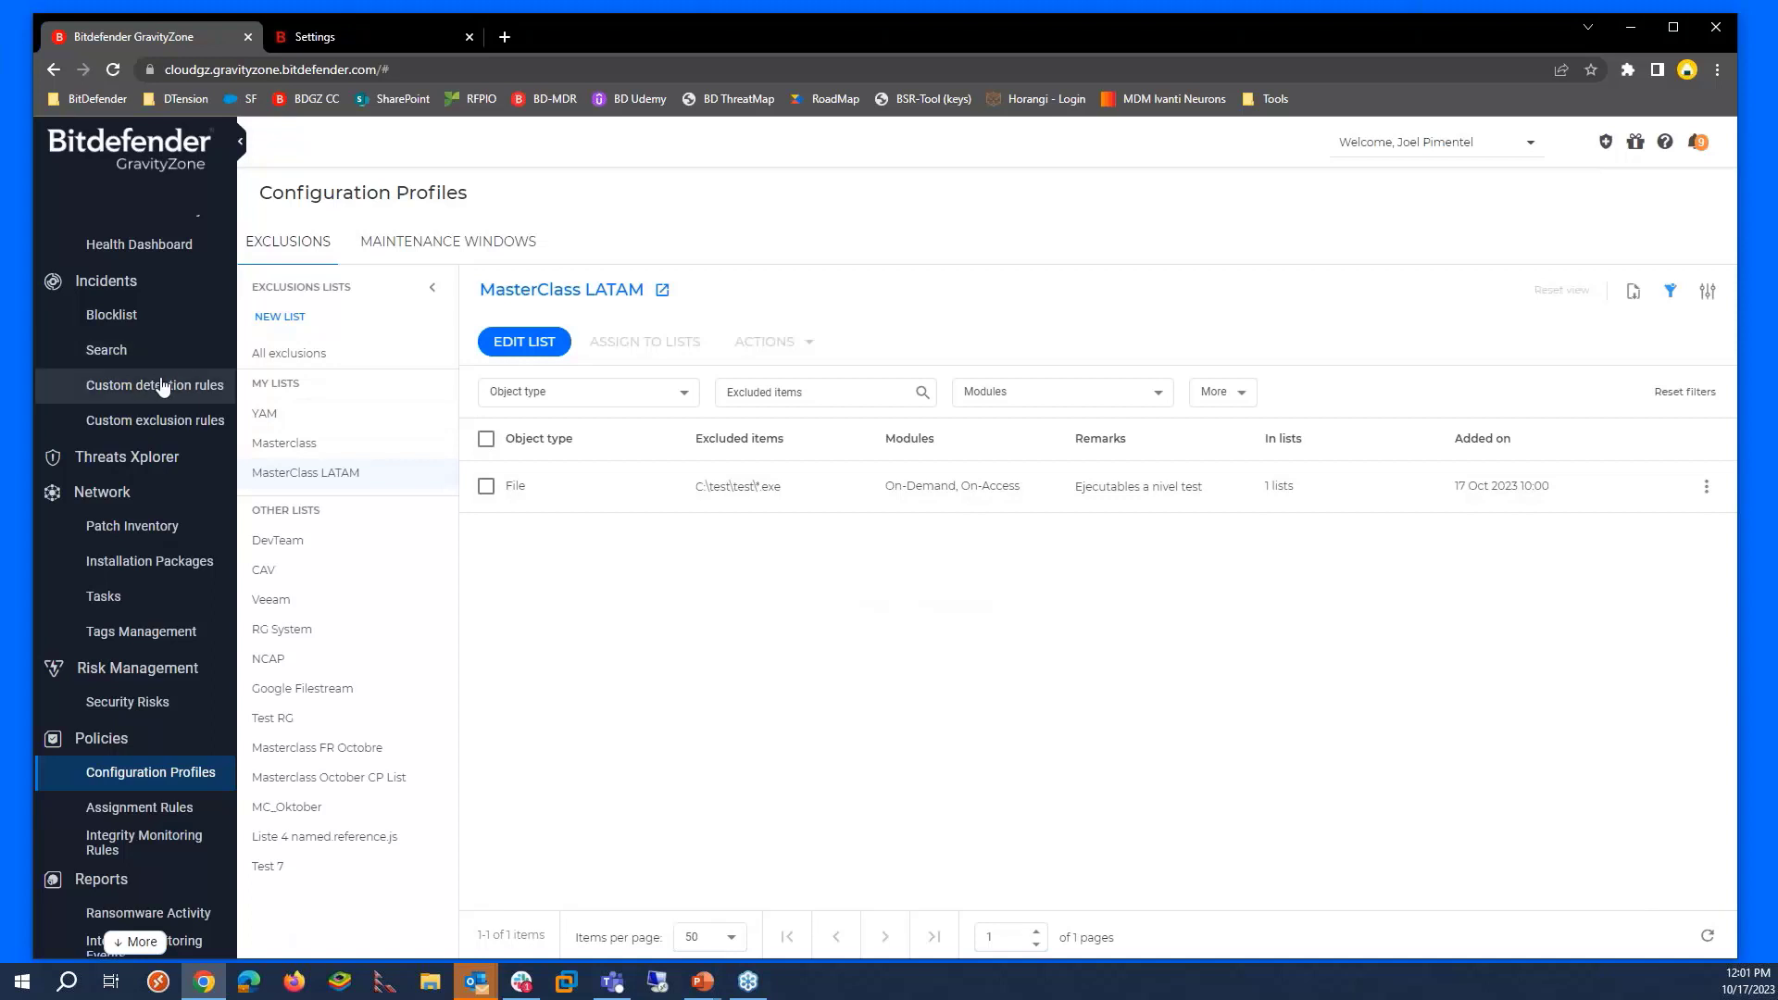
- From all exclusions, assign the File and Process exclusions for **\application*.exe to the MasterClass LATAM list
{"action": "left_click", "coordinate": [287, 354]}
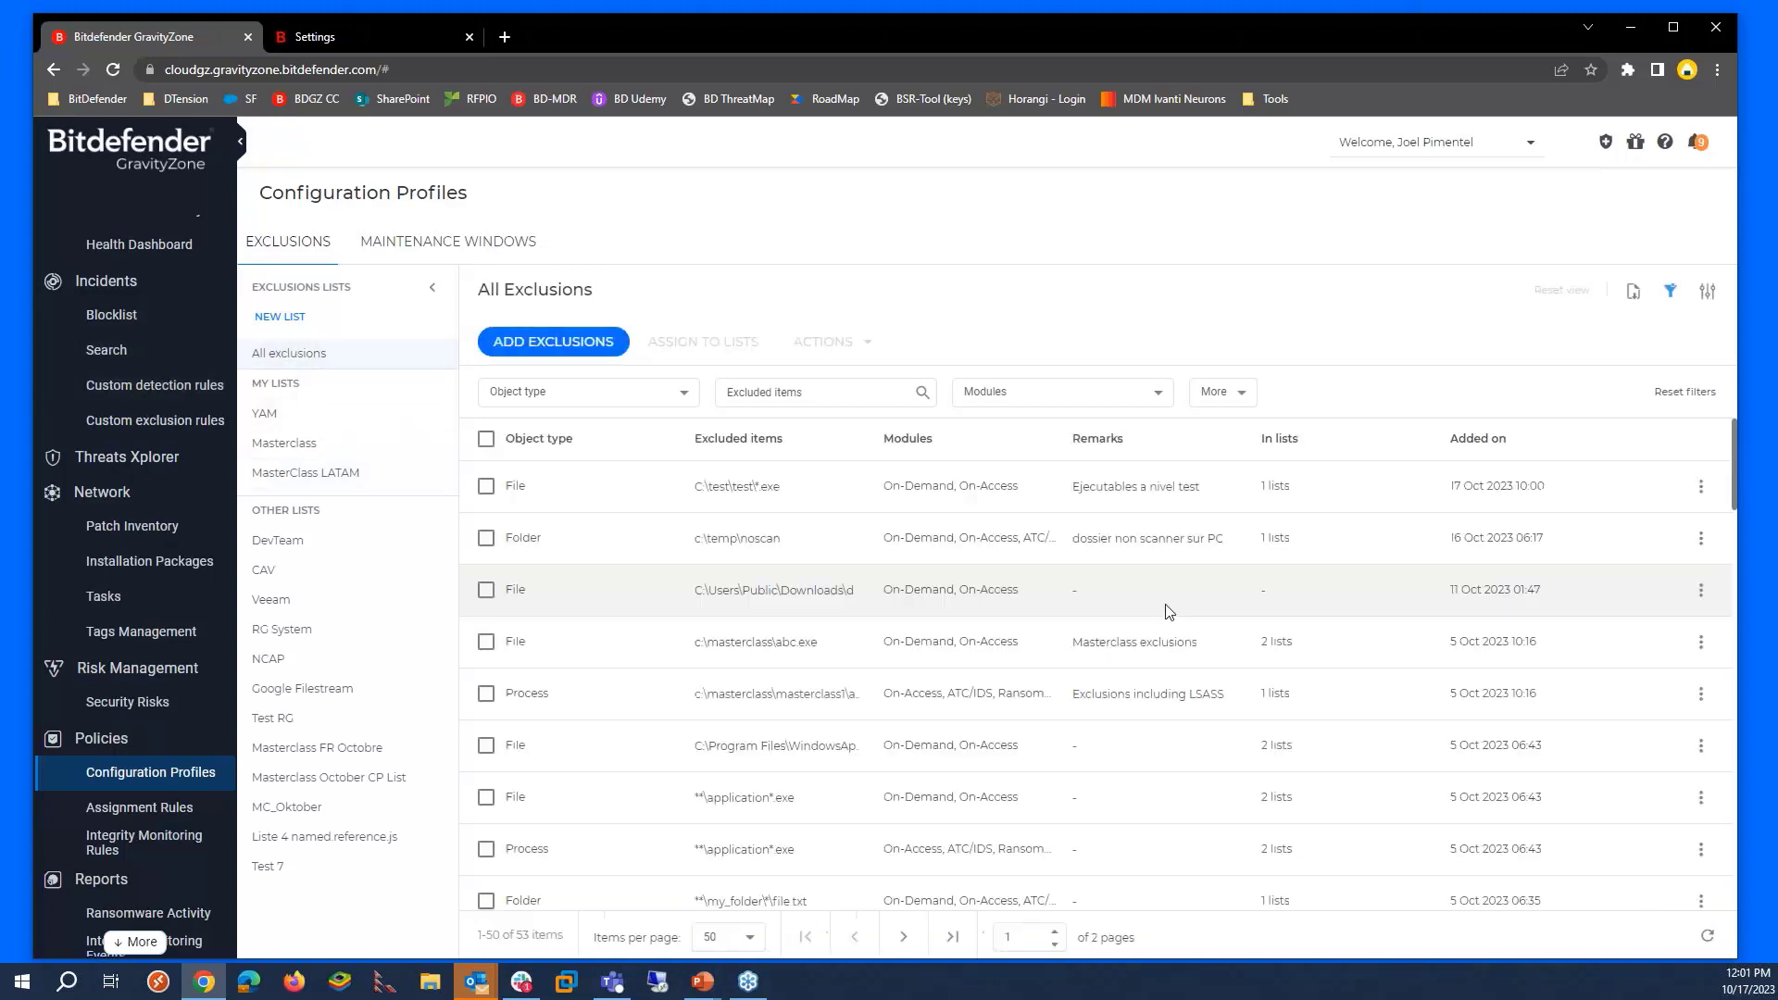
{"action": "scroll", "coordinate": [943, 597], "scroll_direction": "down", "scroll_amount": 2}
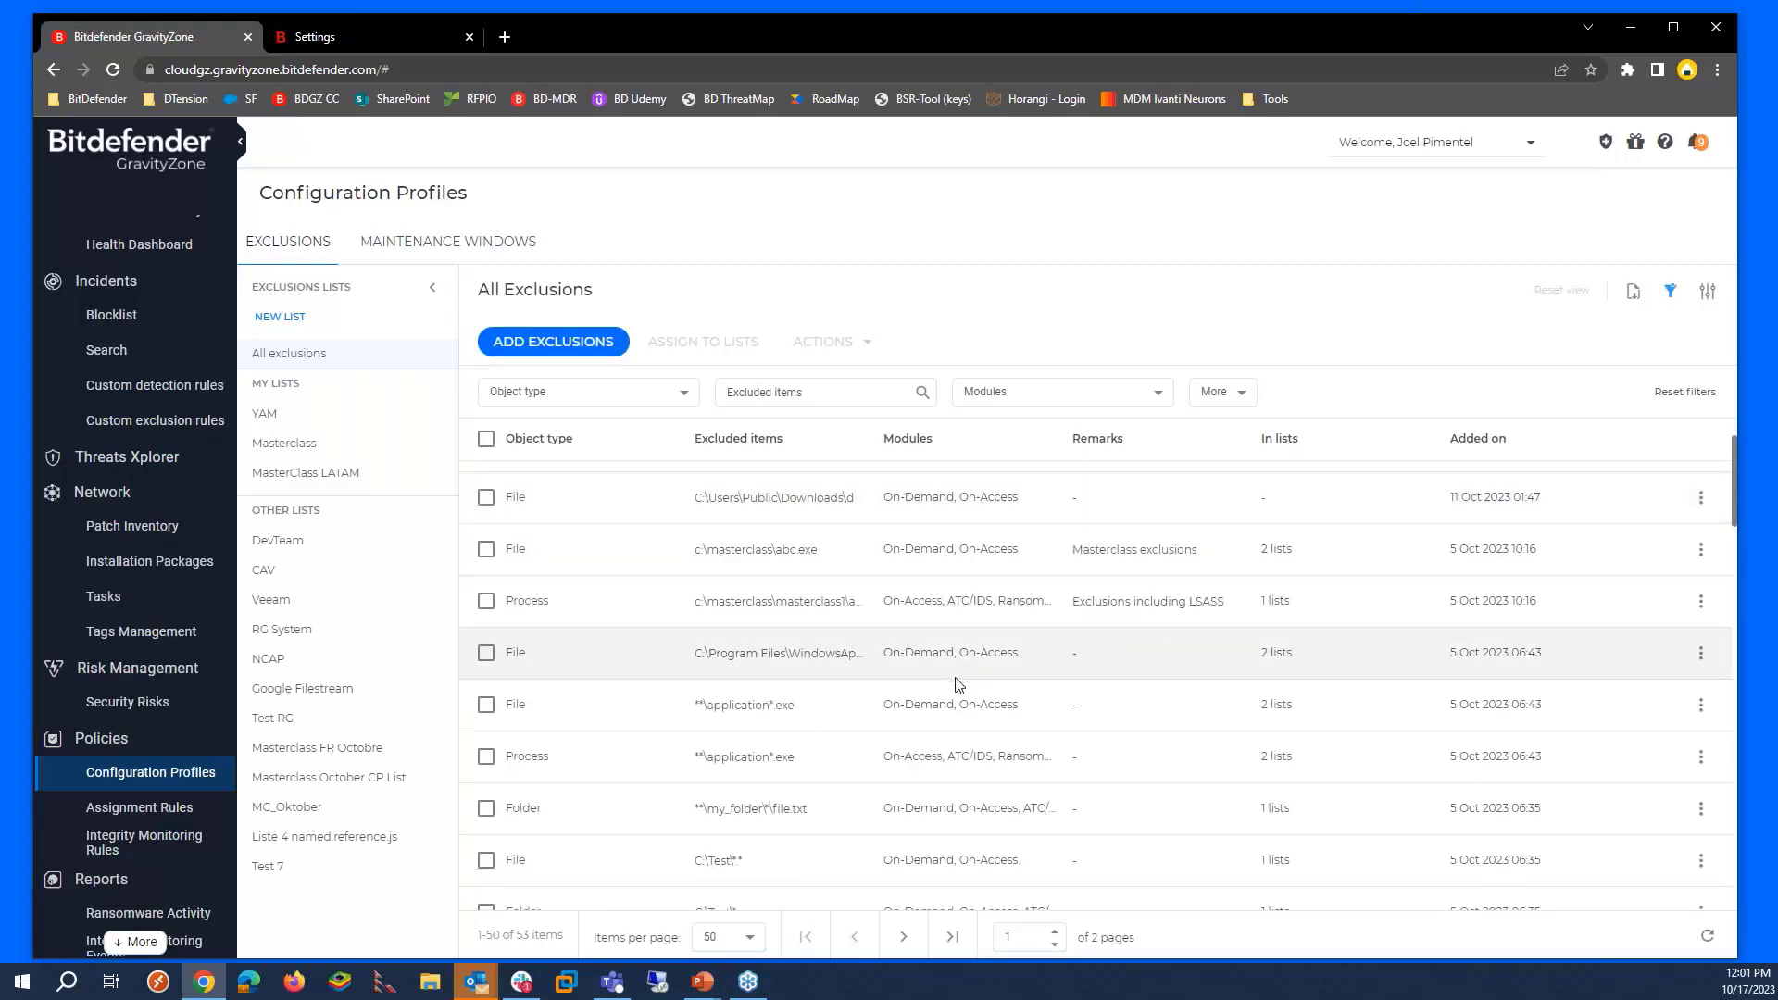
{"action": "left_click", "coordinate": [485, 707]}
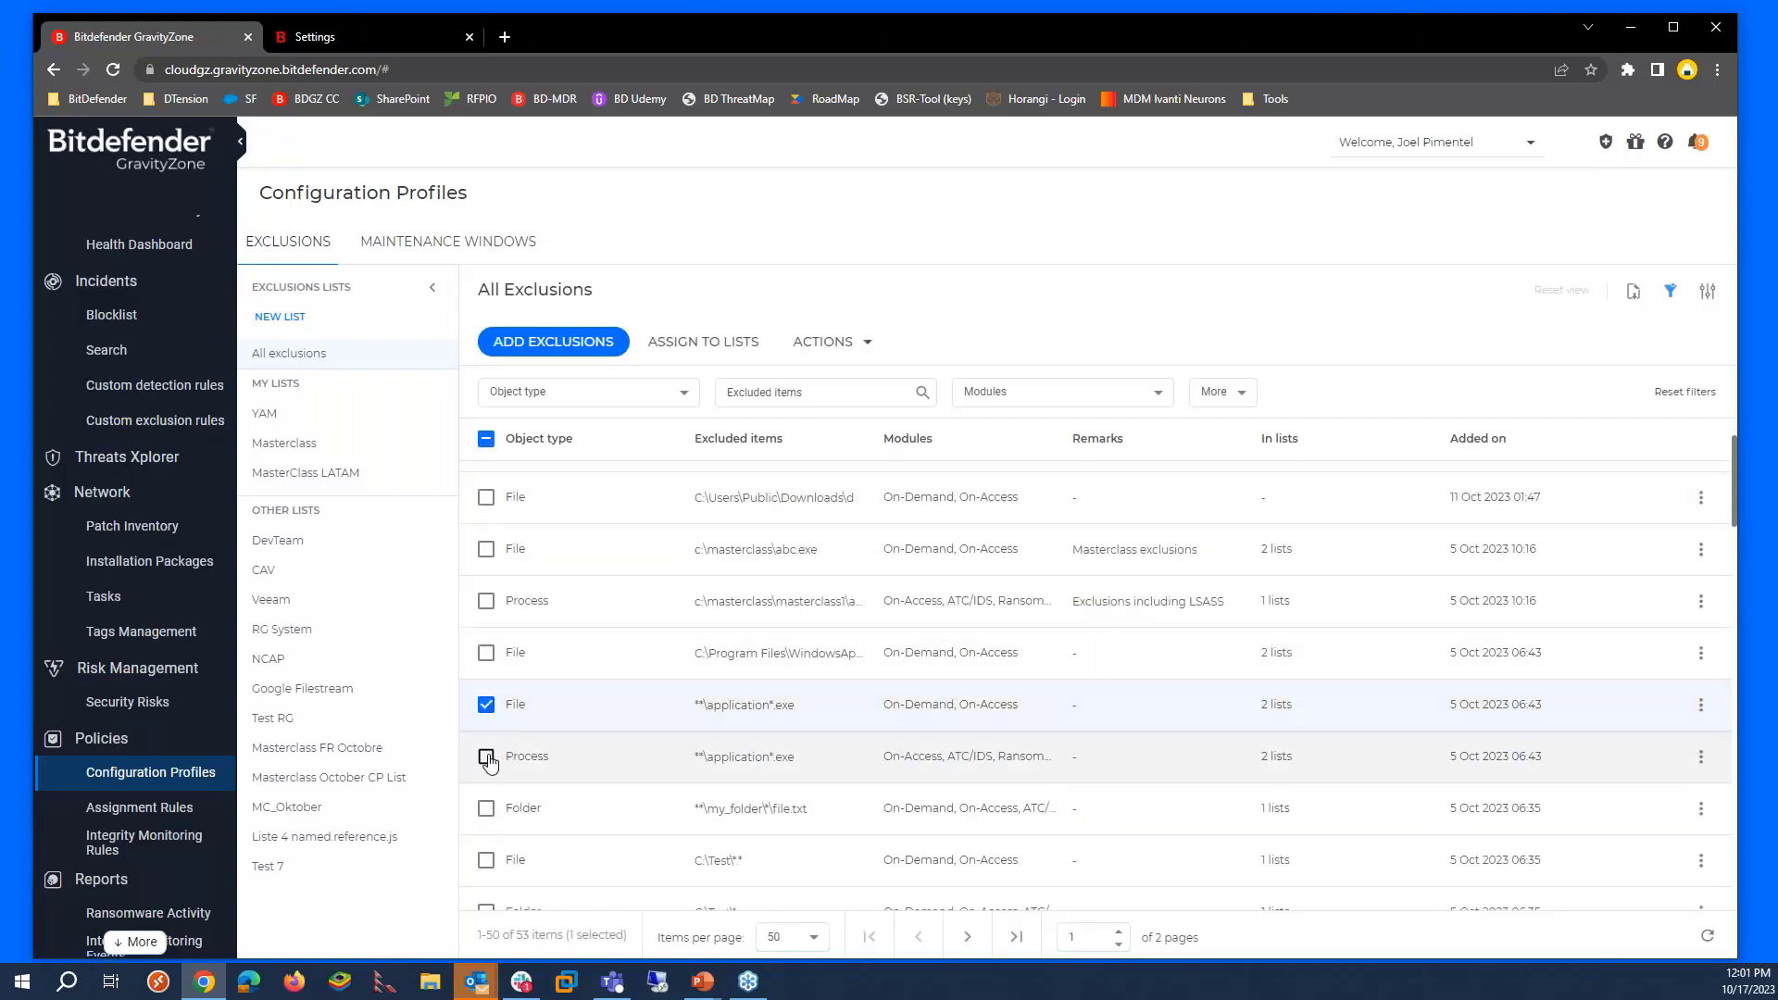
{"action": "left_click", "coordinate": [486, 757]}
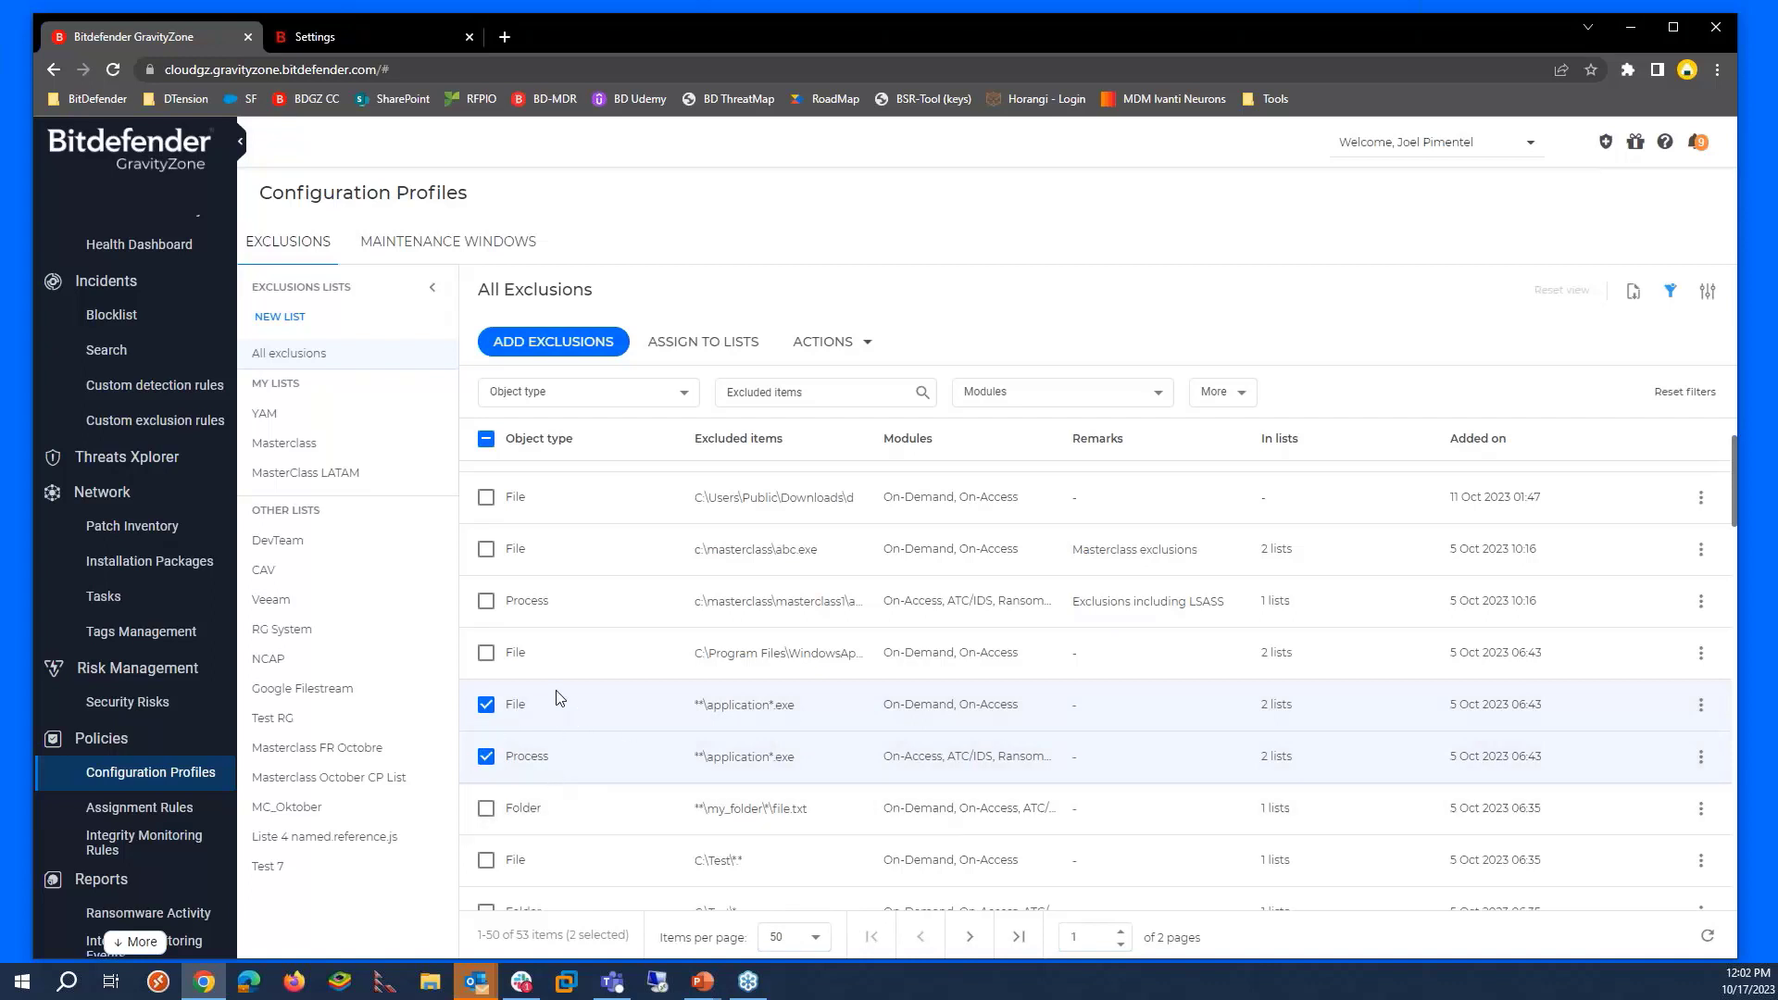
{"action": "left_click", "coordinate": [714, 344]}
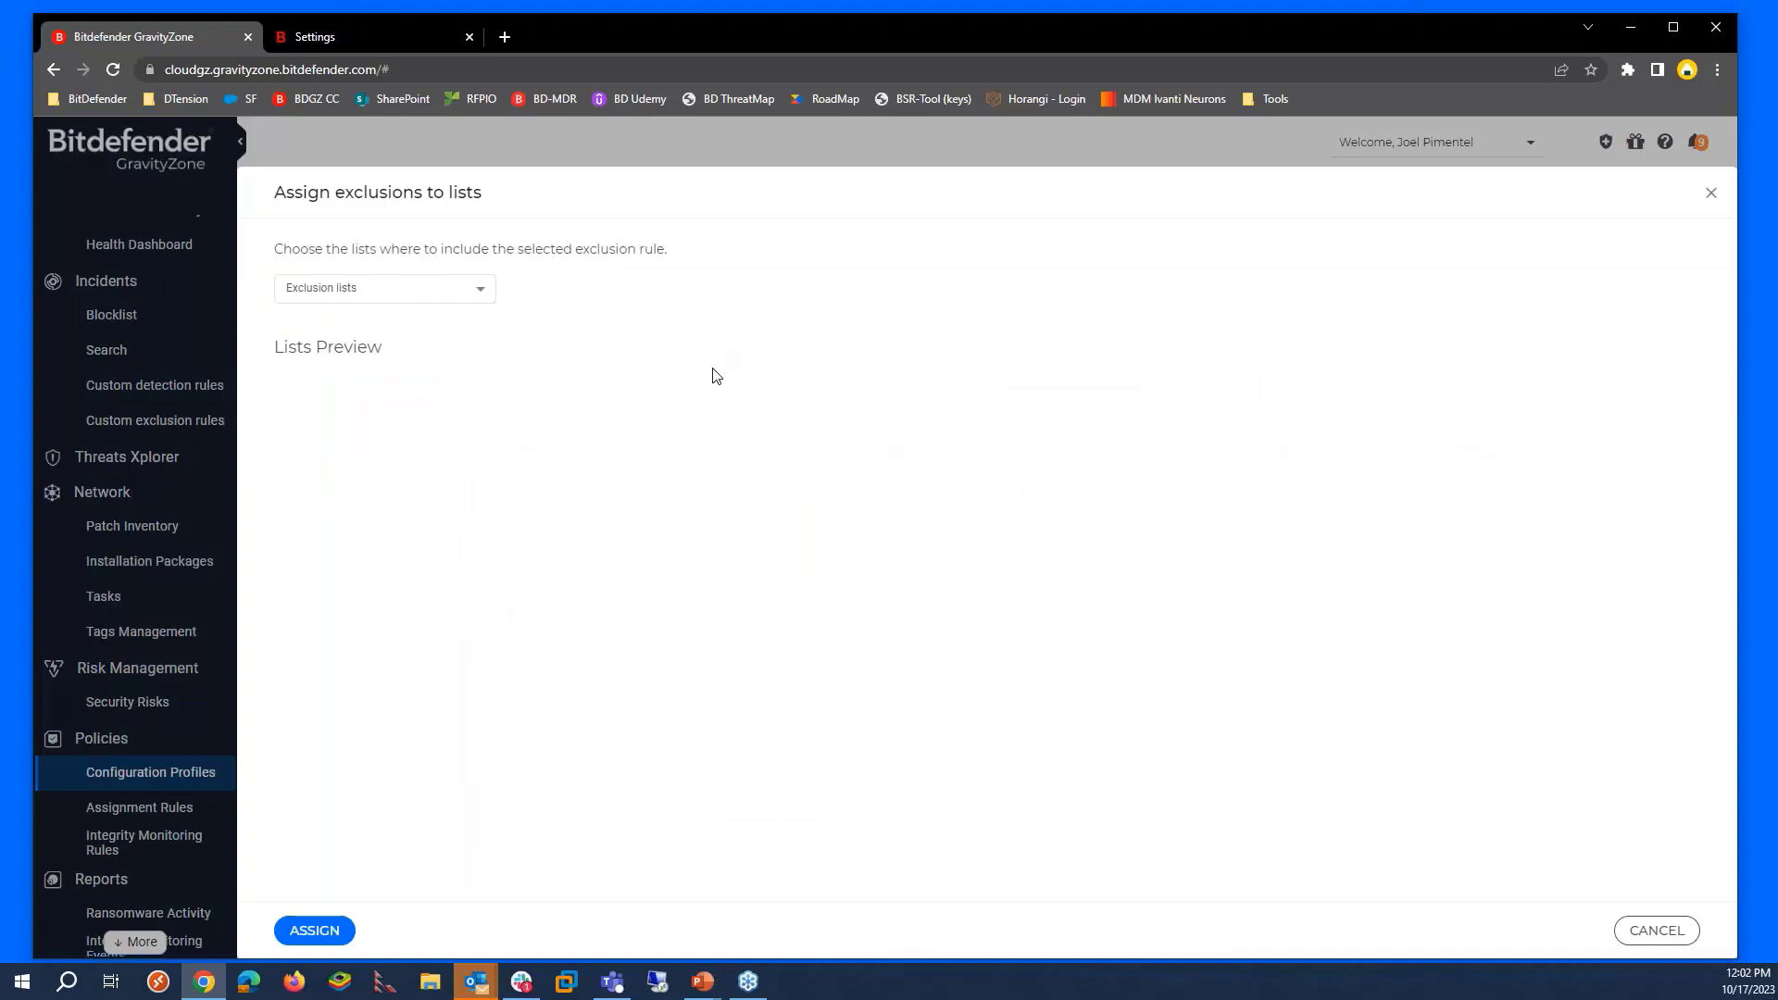
{"action": "left_click", "coordinate": [436, 289]}
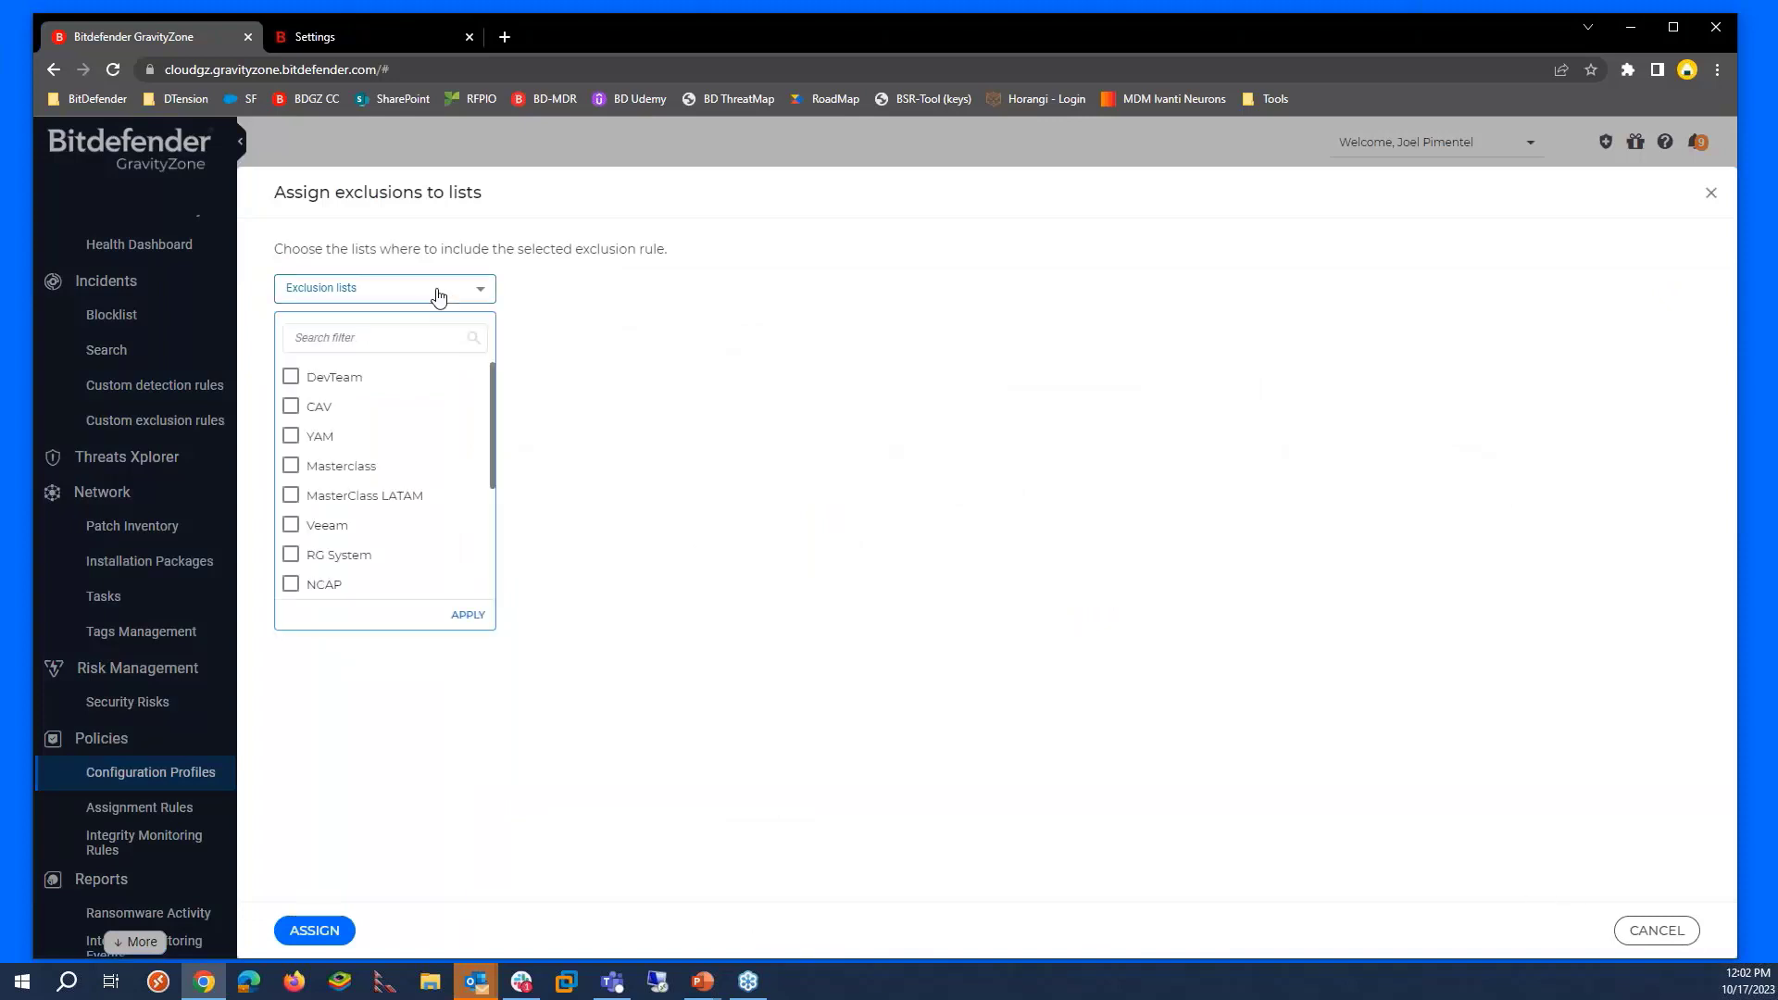
{"action": "left_click", "coordinate": [290, 496]}
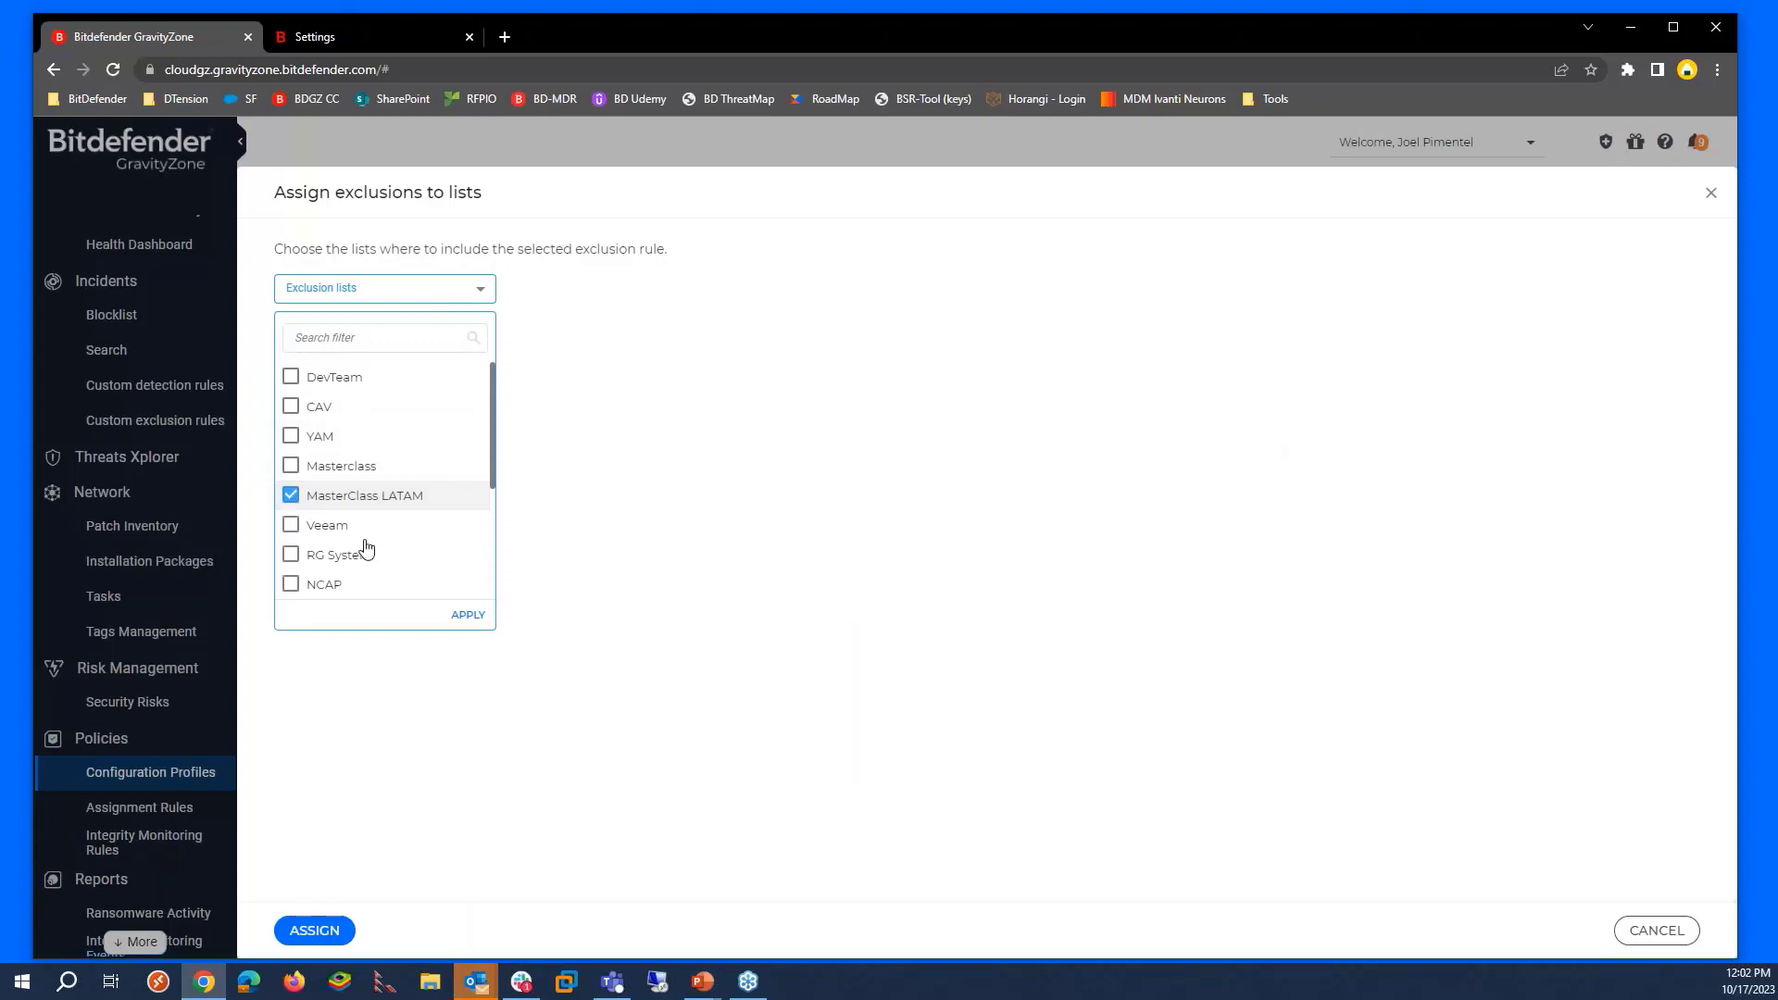
{"action": "left_click", "coordinate": [464, 615]}
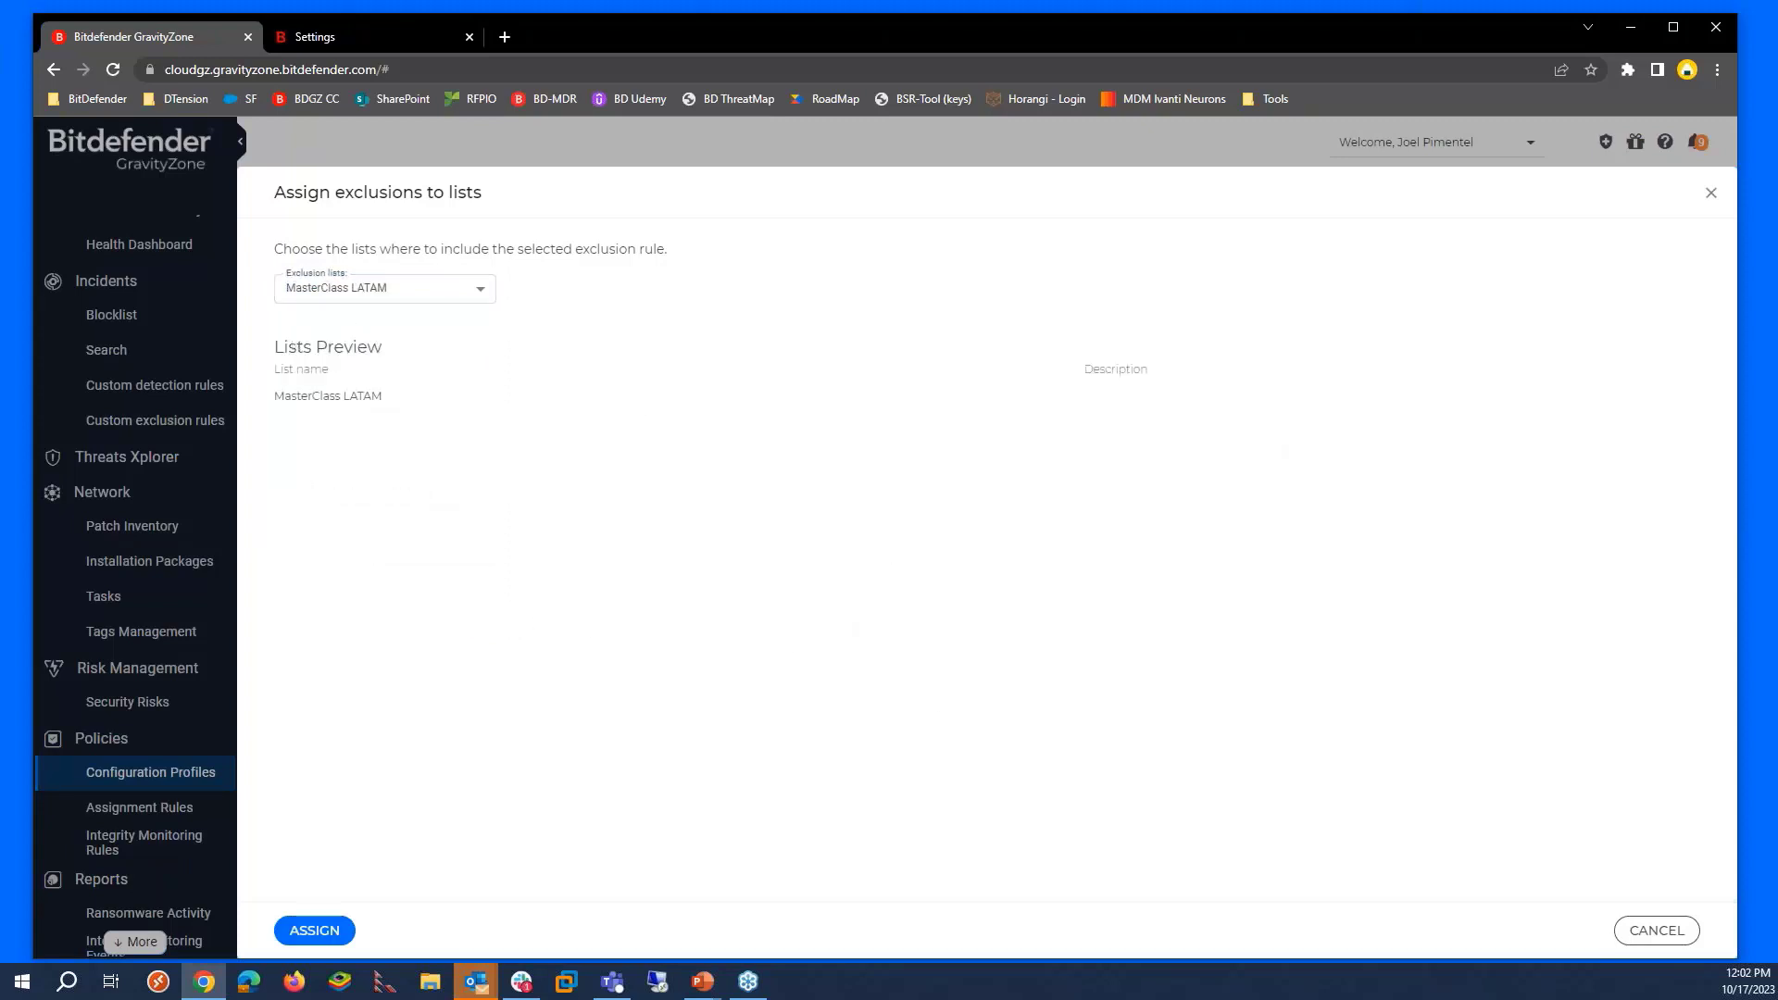
{"action": "left_click", "coordinate": [365, 934]}
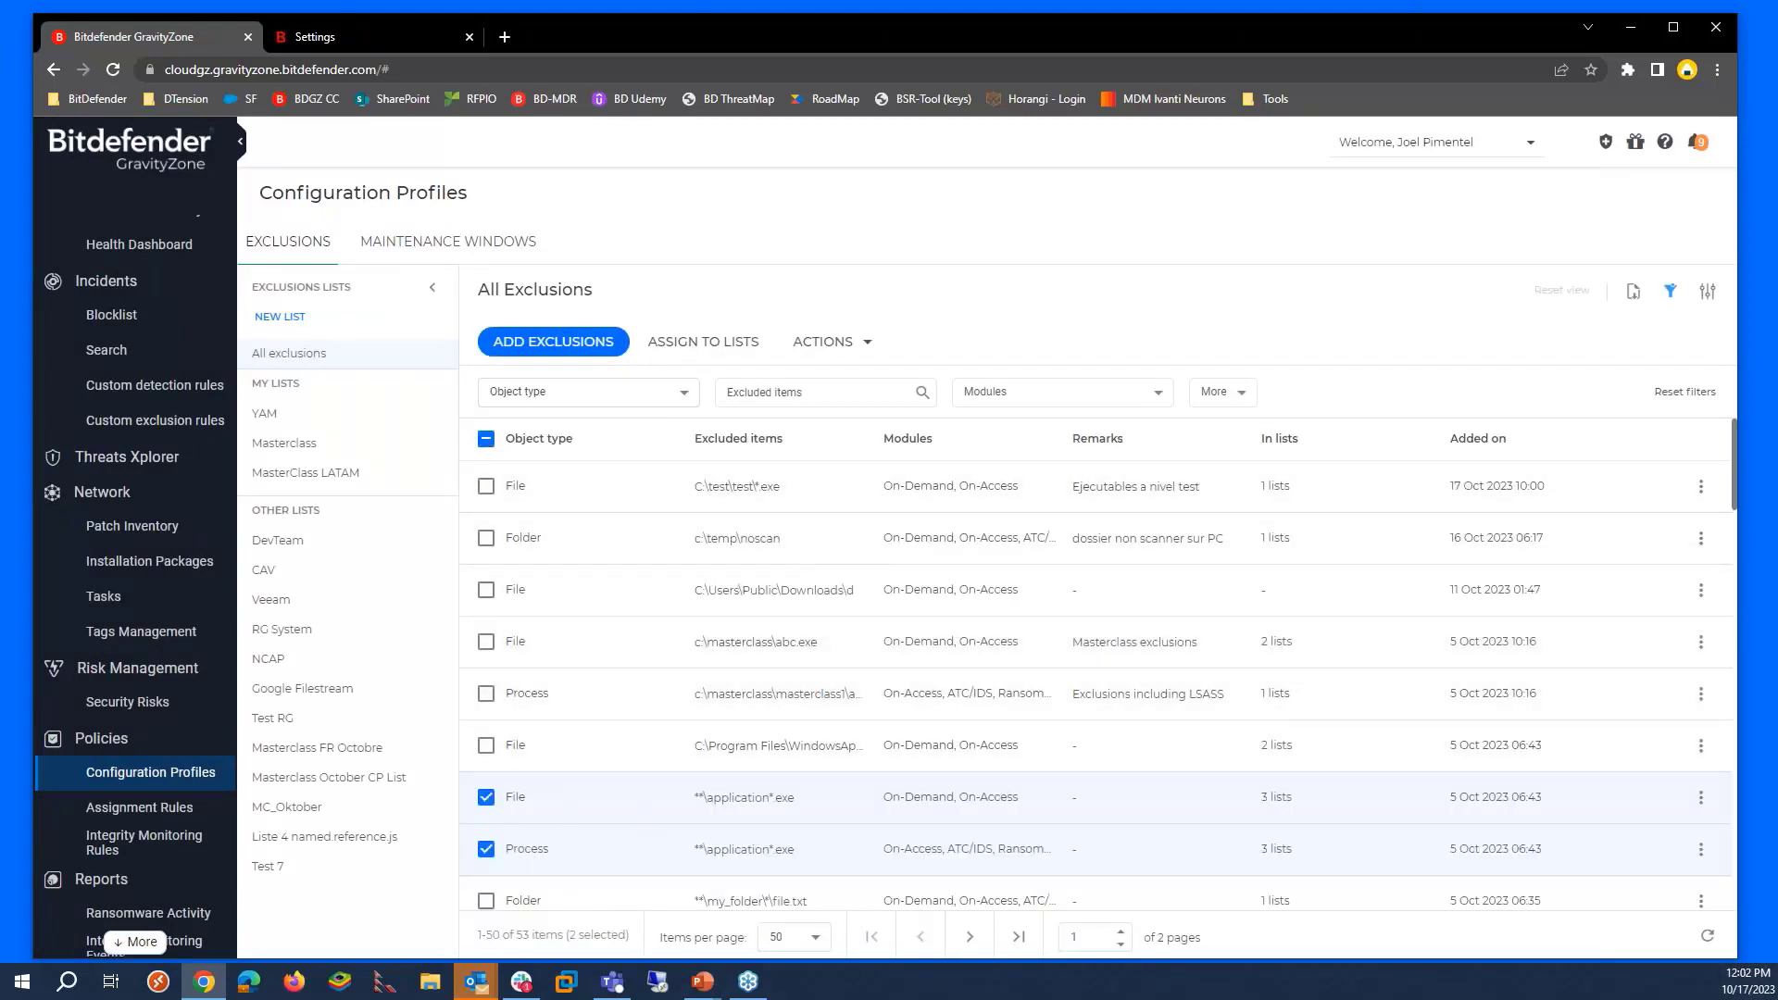
- Check the contents of the MasterClass LATAM list against the full set of exclusions
{"action": "left_click", "coordinate": [270, 473]}
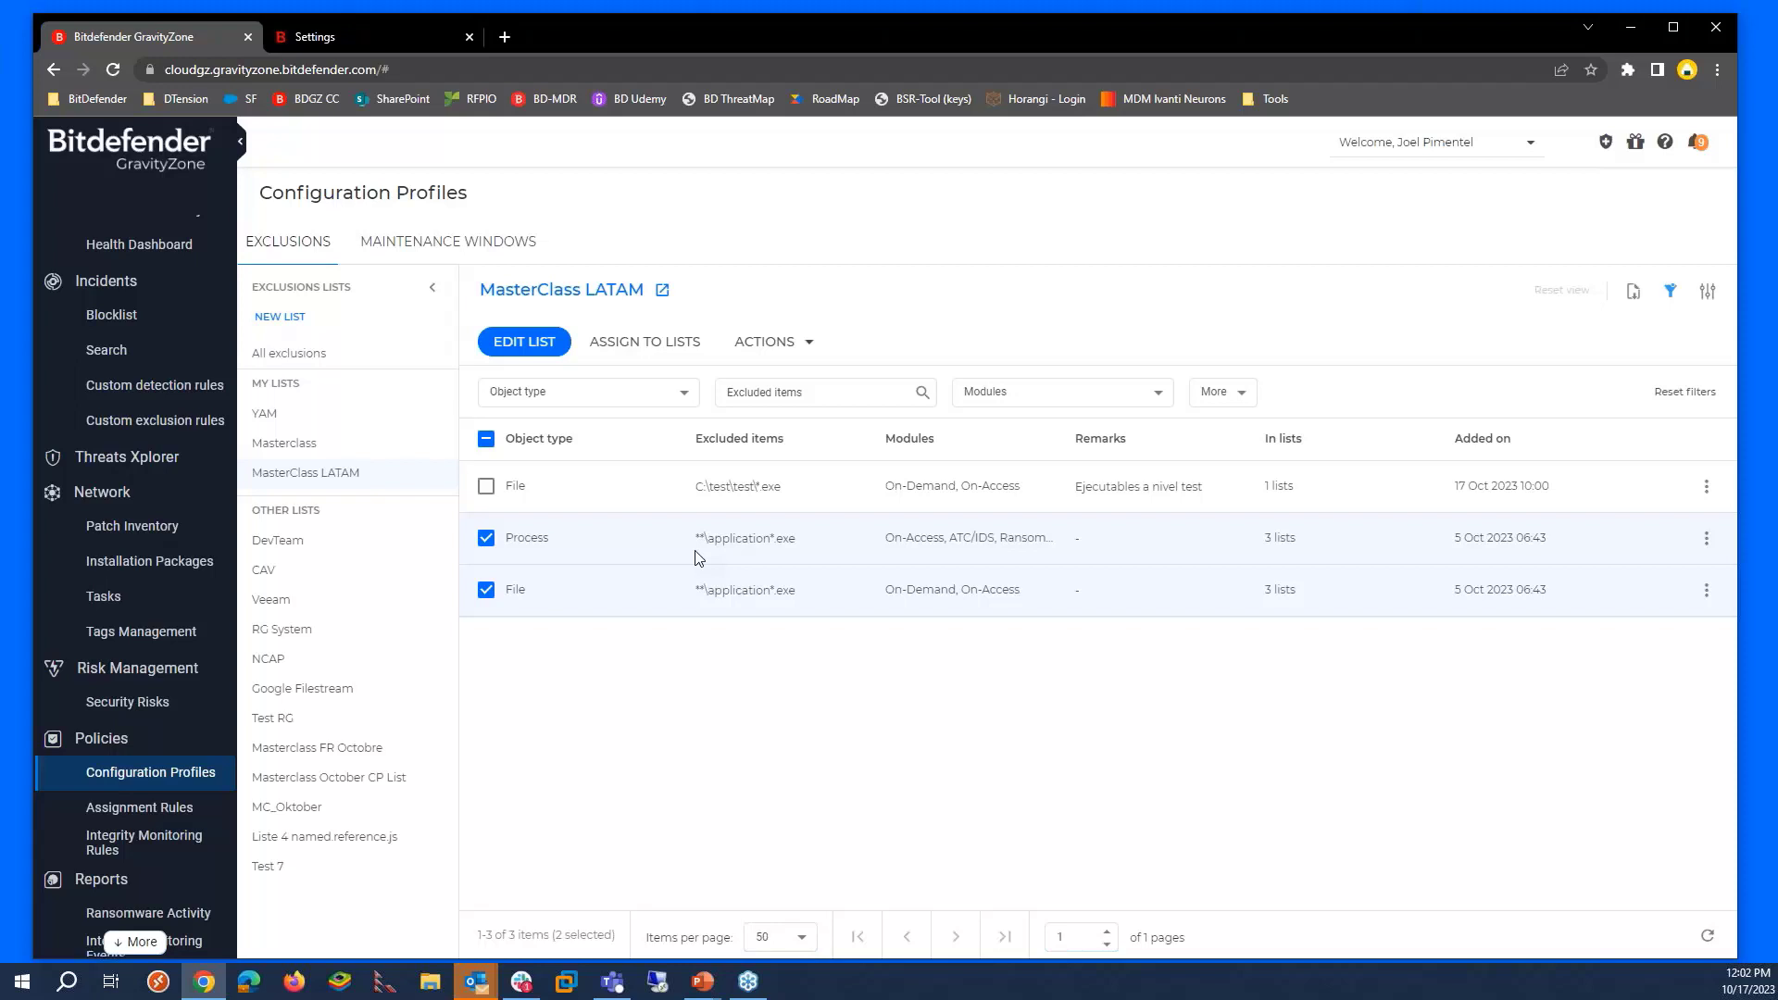
{"action": "left_click", "coordinate": [319, 357]}
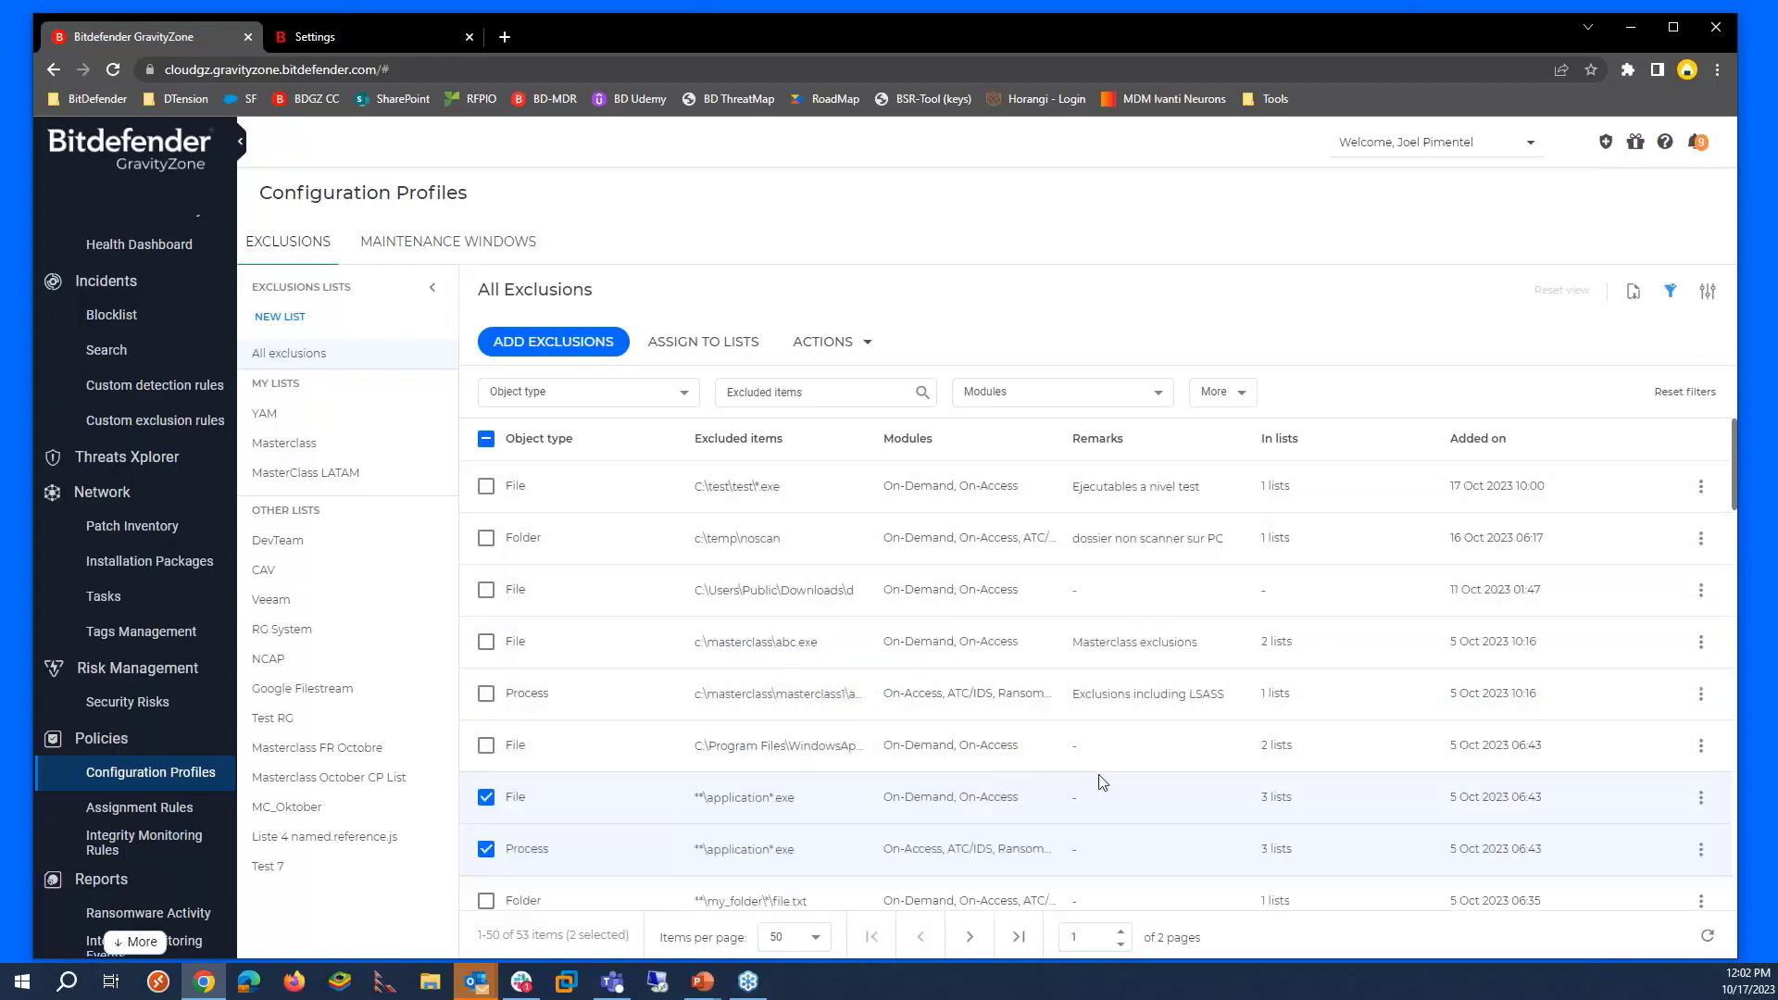
{"action": "left_click", "coordinate": [299, 477]}
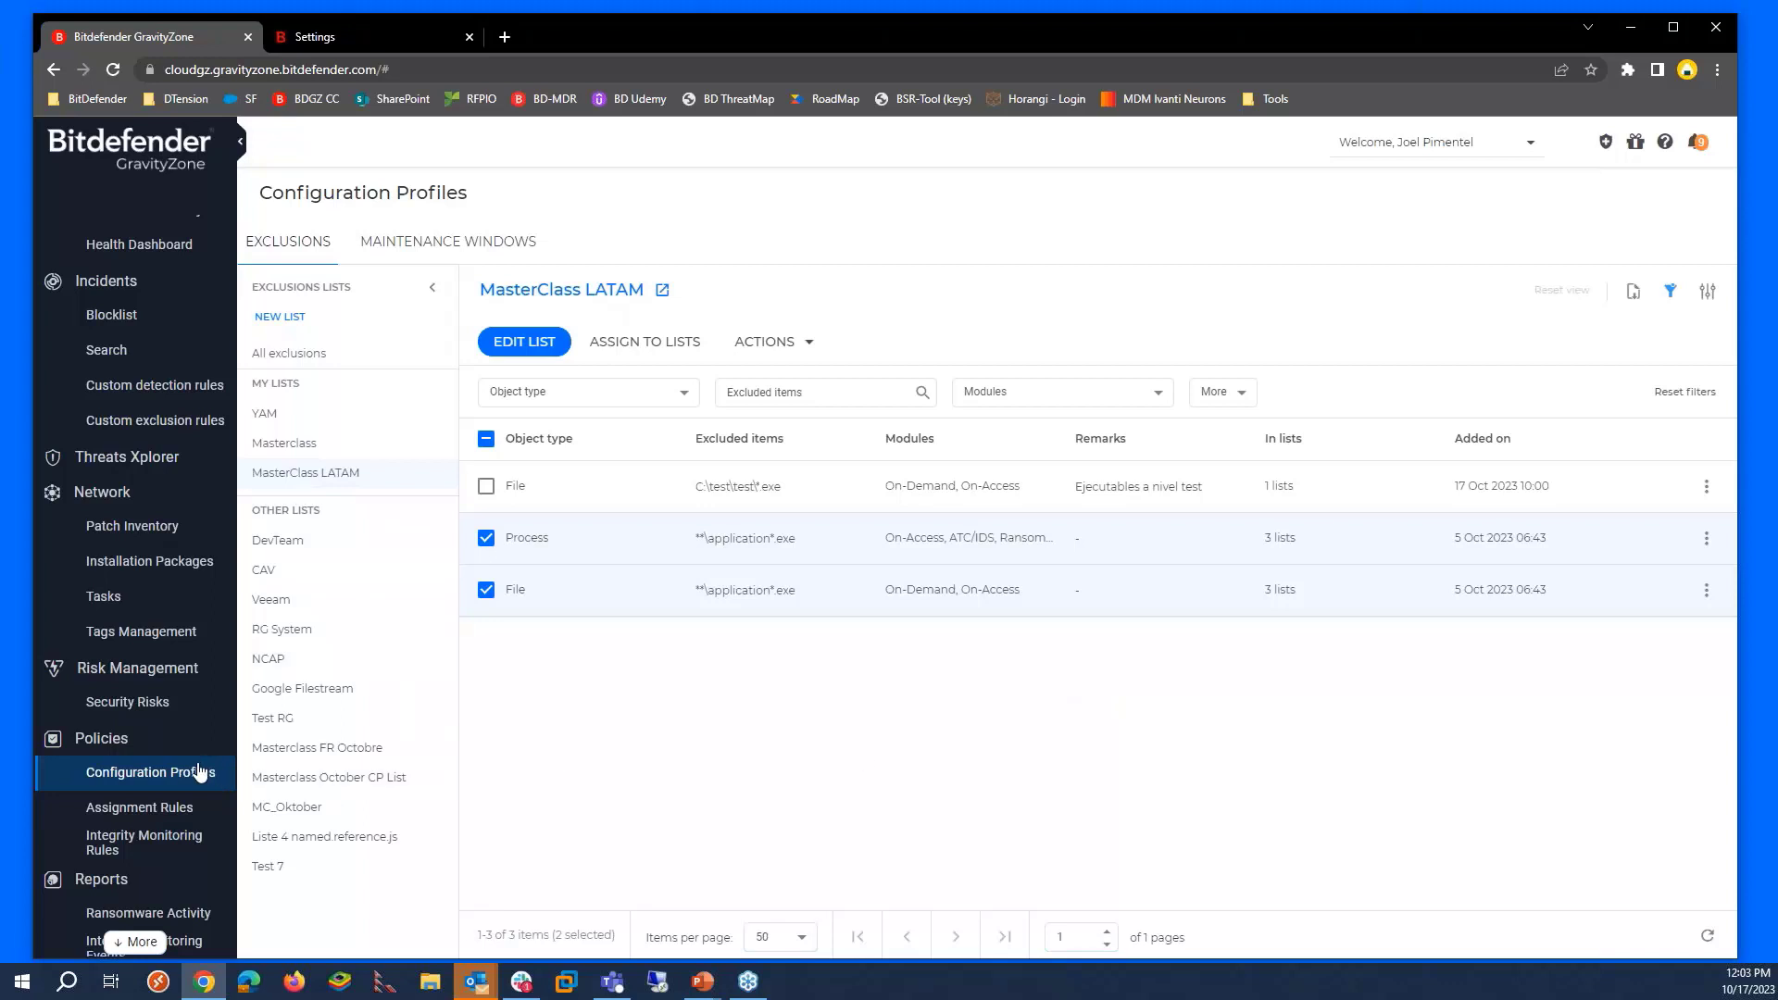
- In the Masterclass October (PC SG) policy's Antimalware settings, add the MasterClass LATAM list to the exclusions from configuration profiles
{"action": "left_click", "coordinate": [95, 738]}
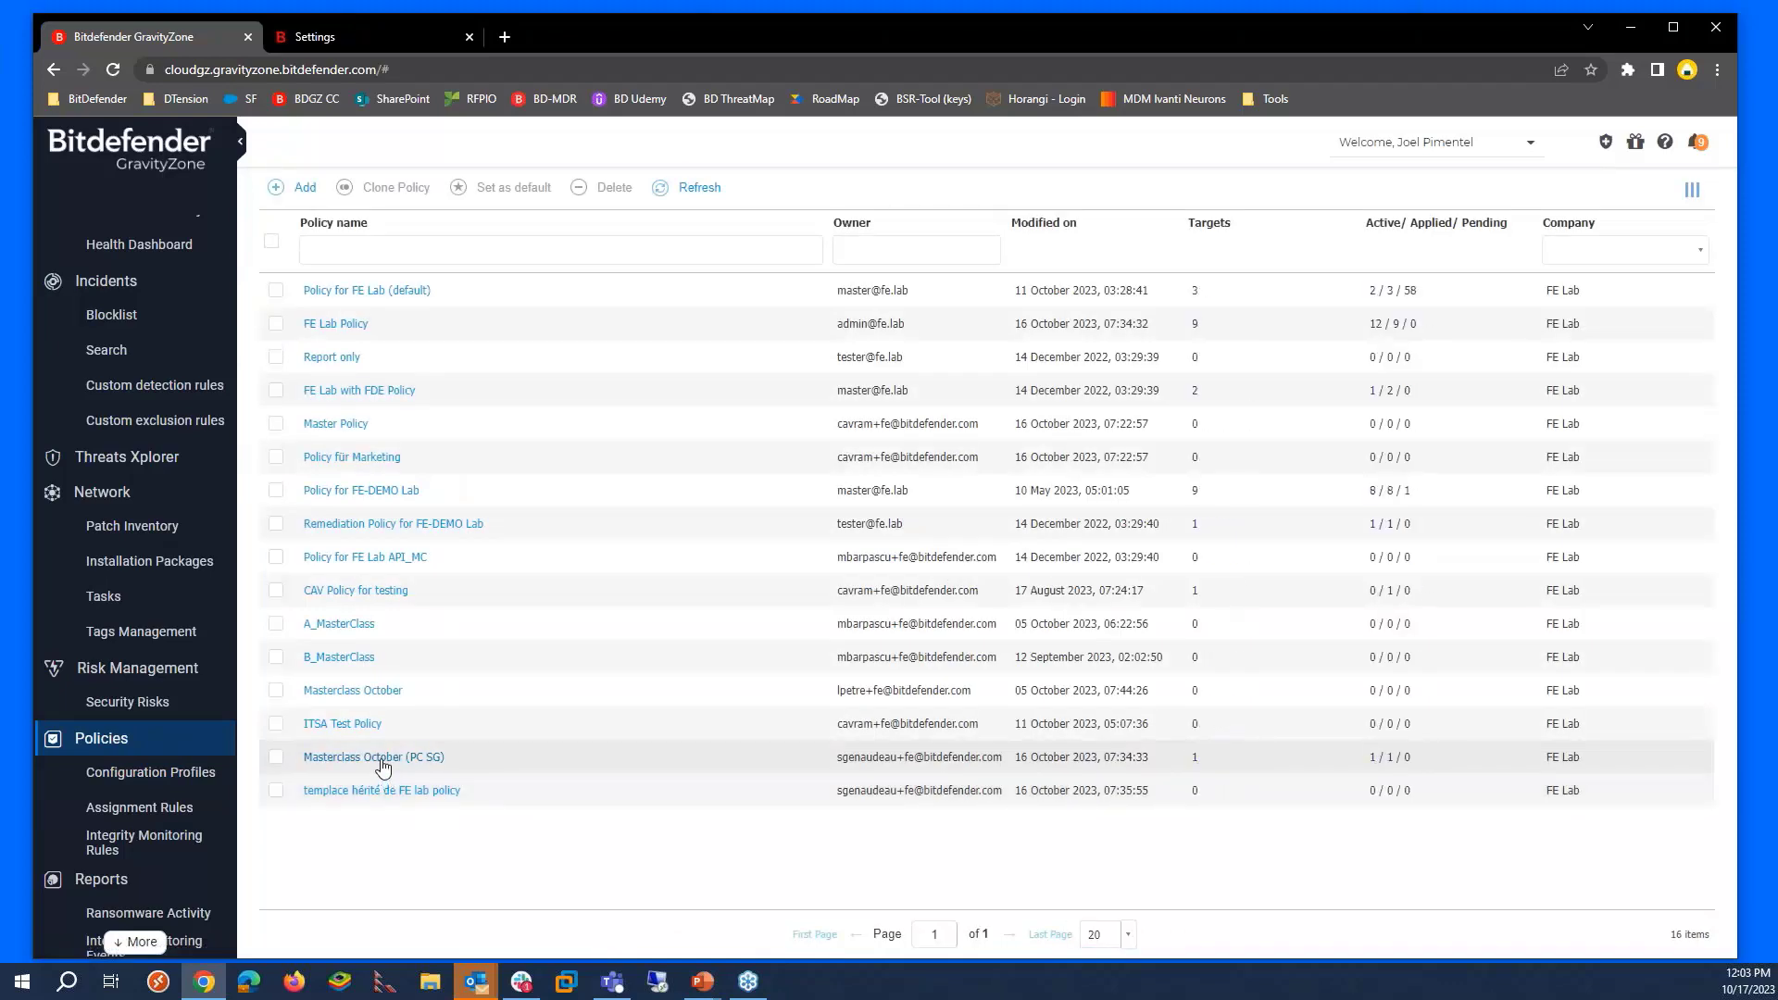
{"action": "left_click", "coordinate": [382, 759]}
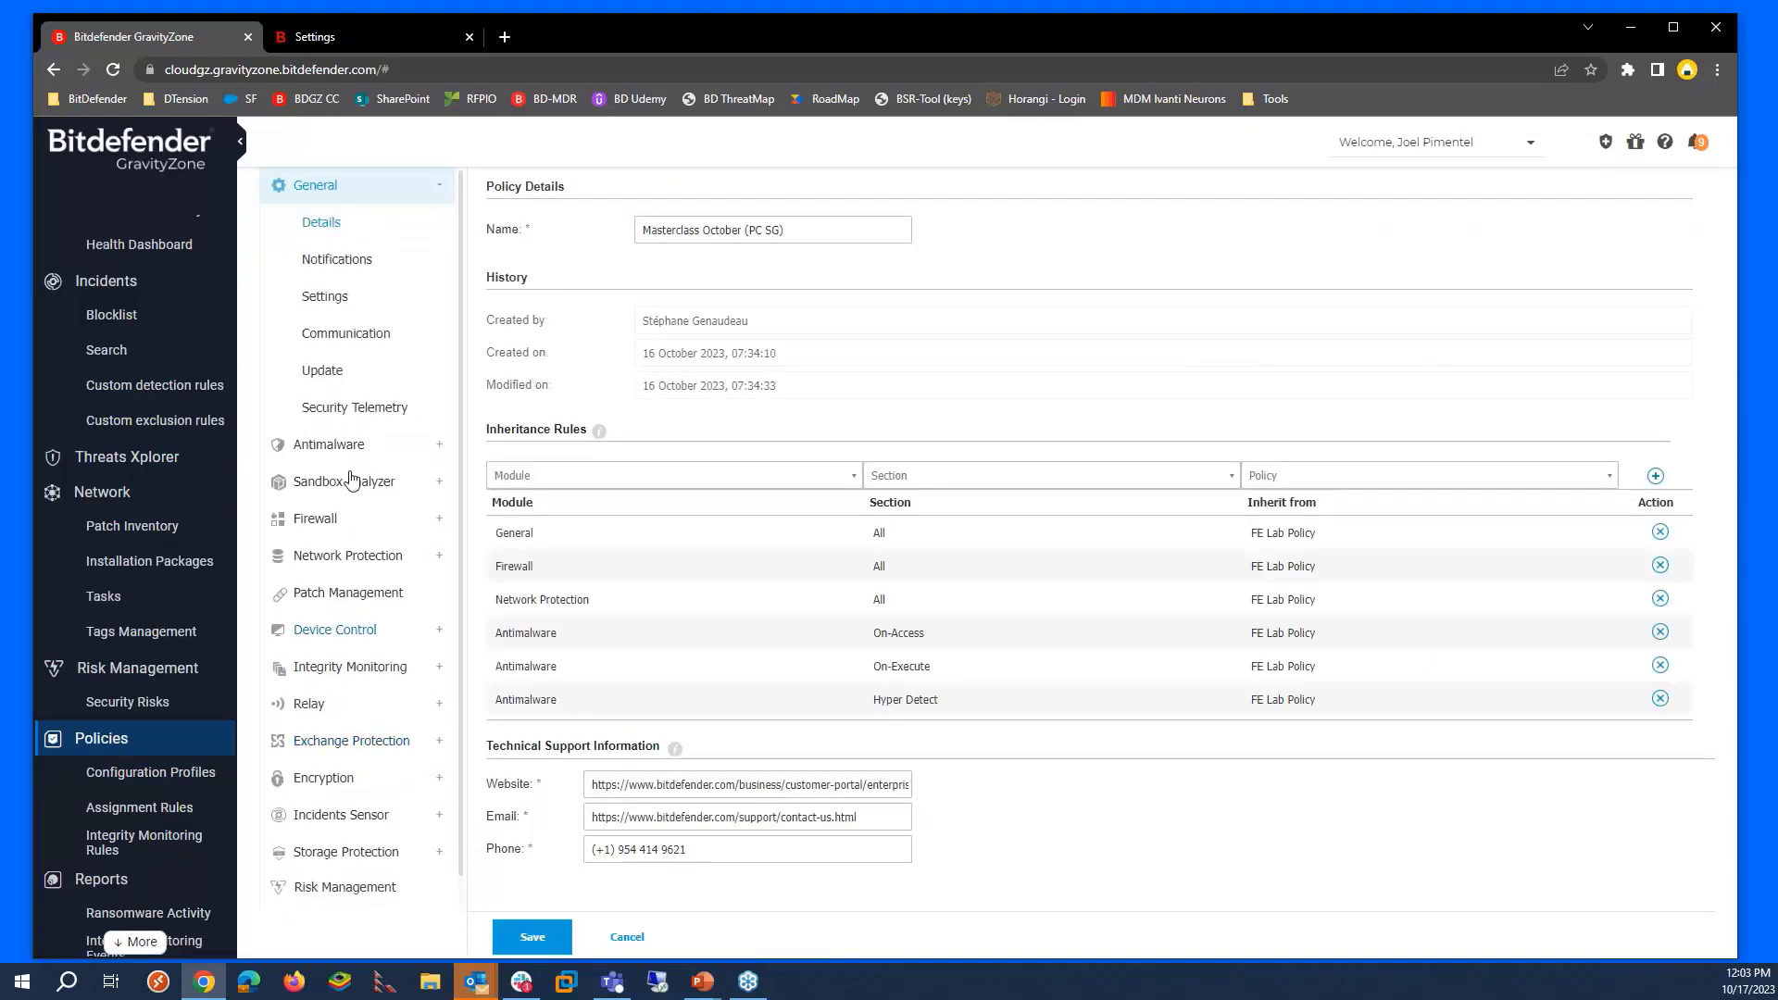
{"action": "left_click", "coordinate": [348, 450]}
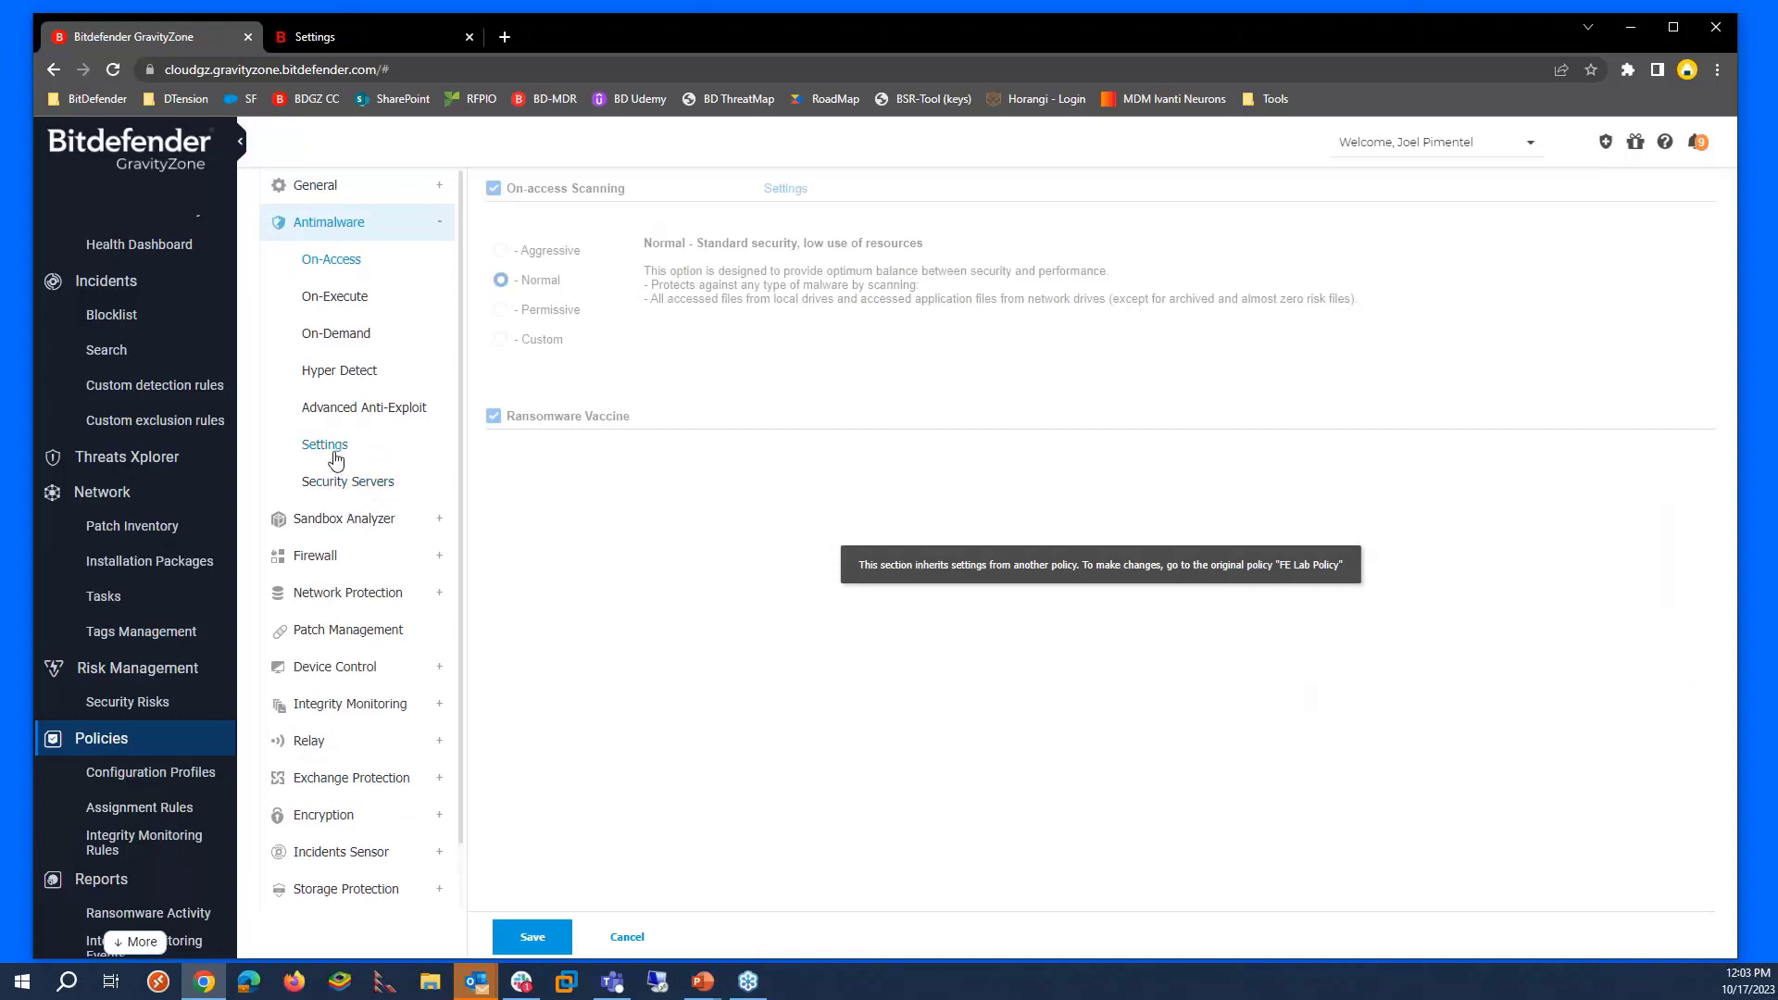
{"action": "left_click", "coordinate": [334, 454]}
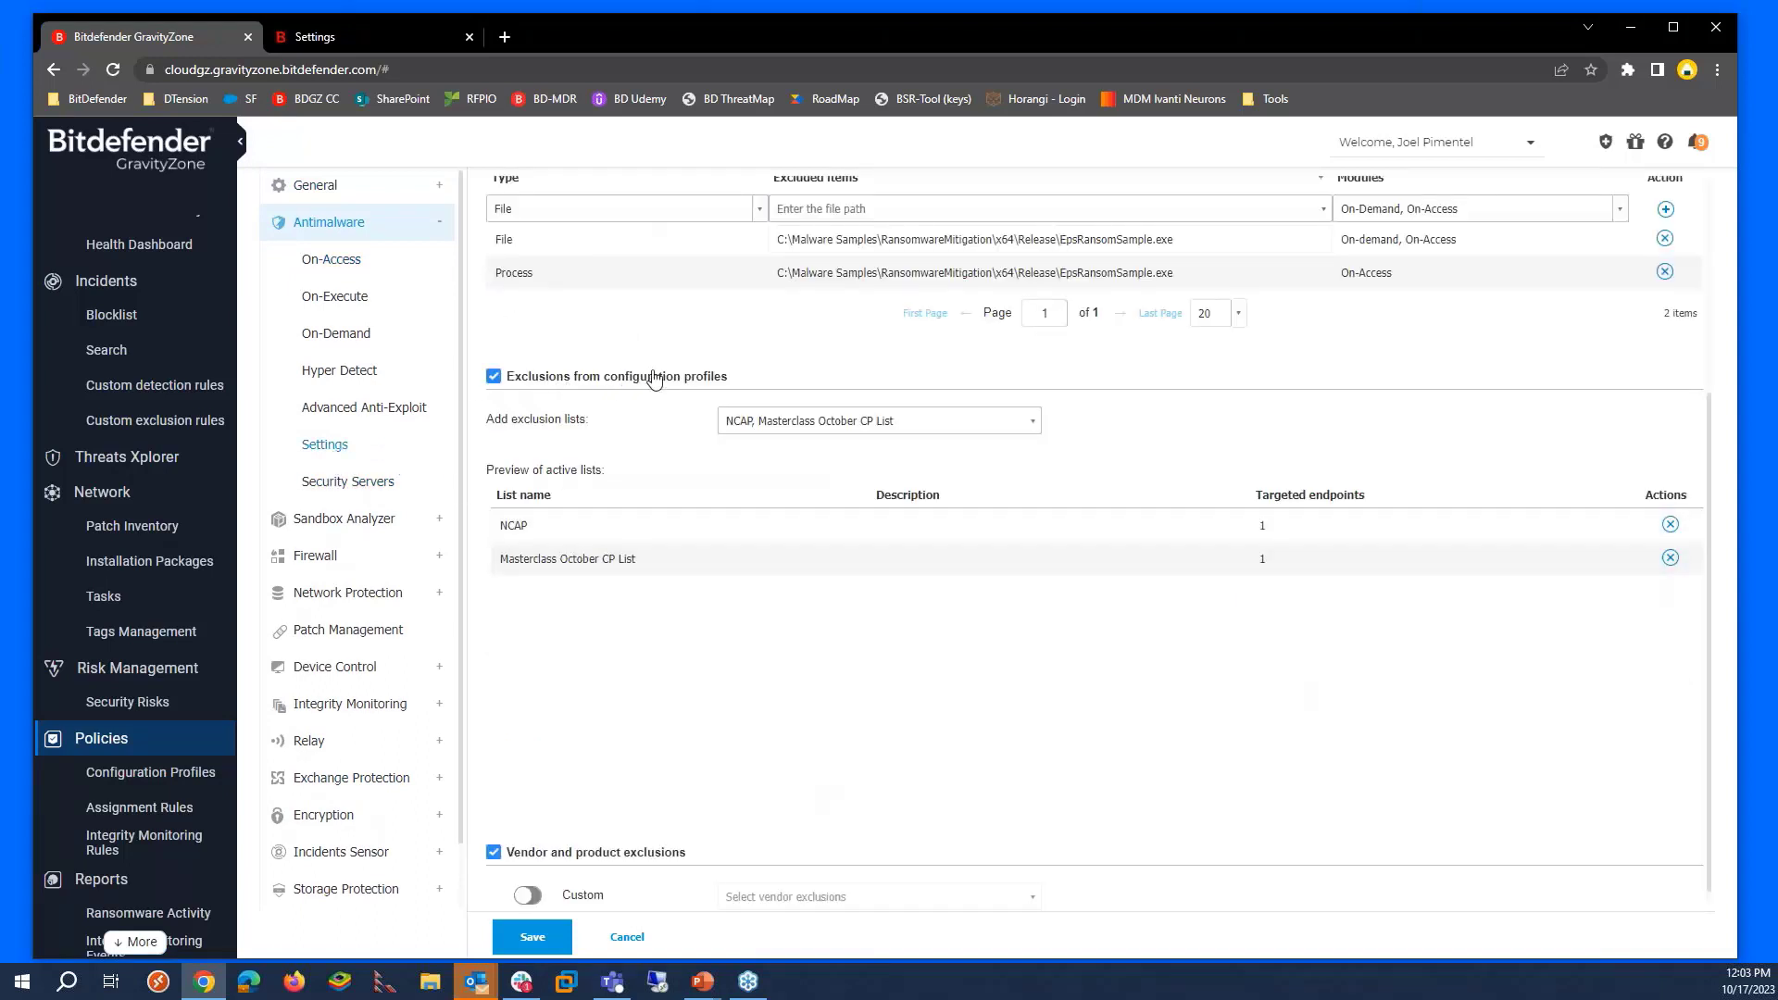
{"action": "left_click", "coordinate": [1024, 424]}
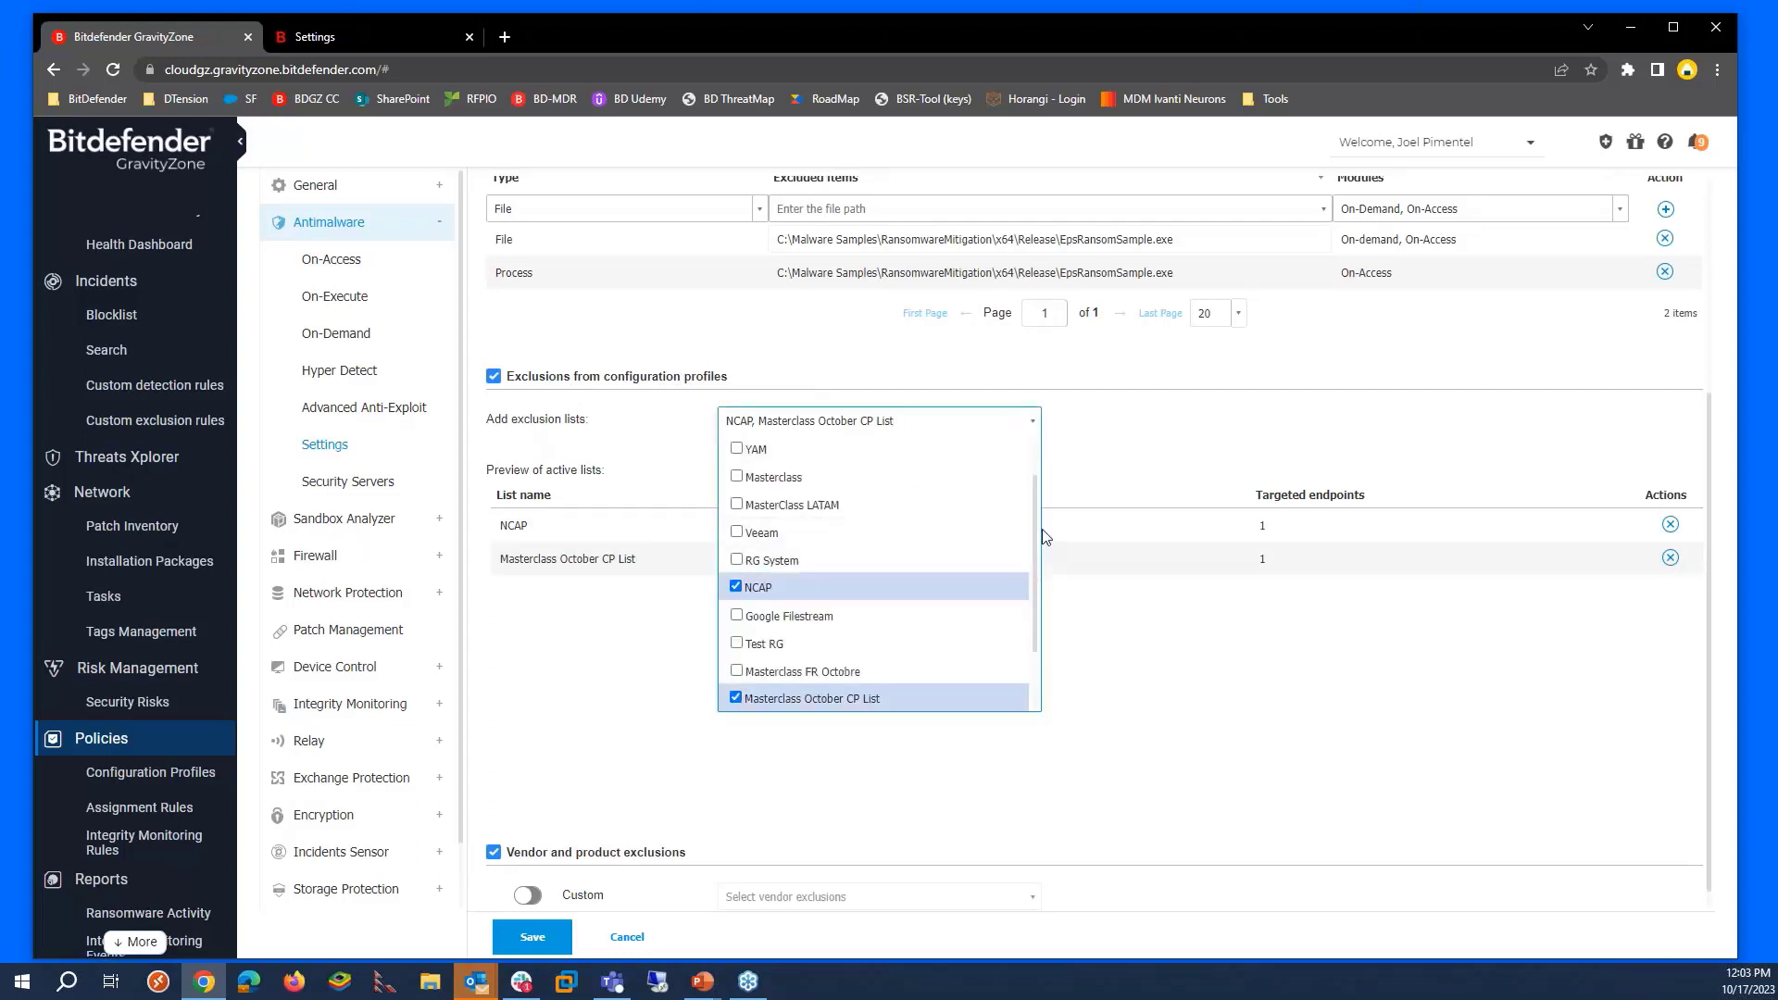
{"action": "left_click_drag", "start_coordinate": [1037, 542], "coordinate": [1040, 614]}
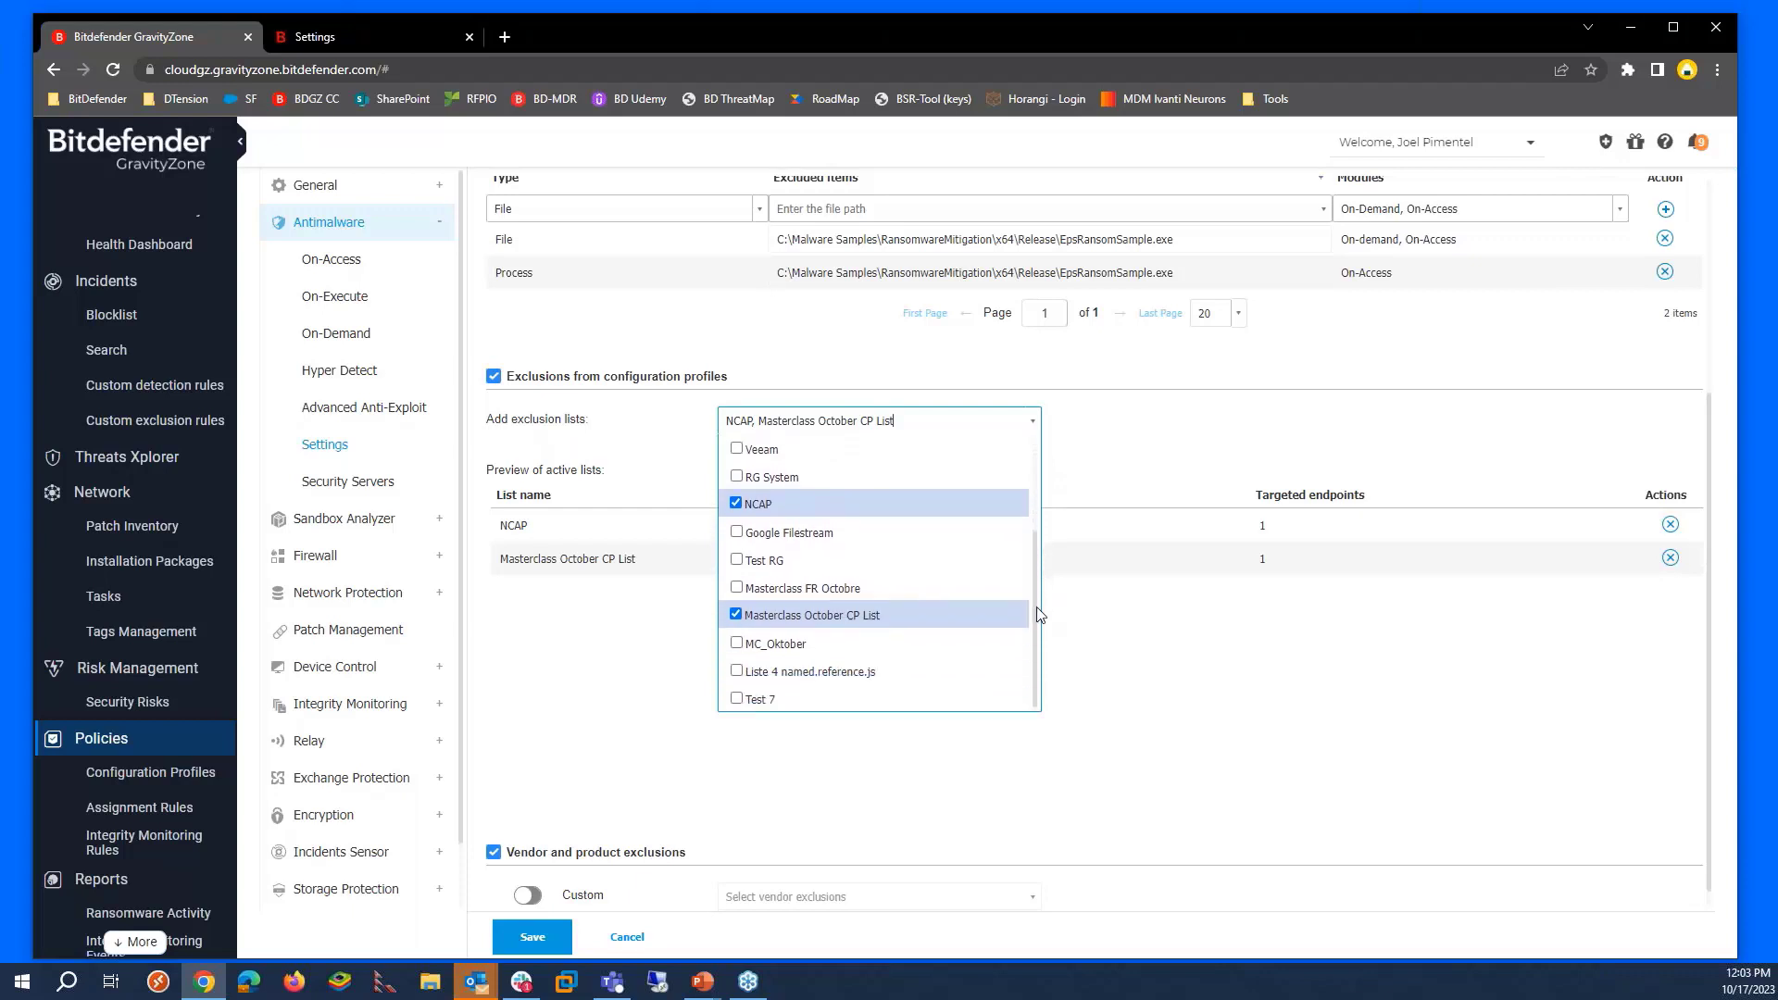
{"action": "scroll", "coordinate": [787, 574], "scroll_direction": "up", "scroll_amount": 2}
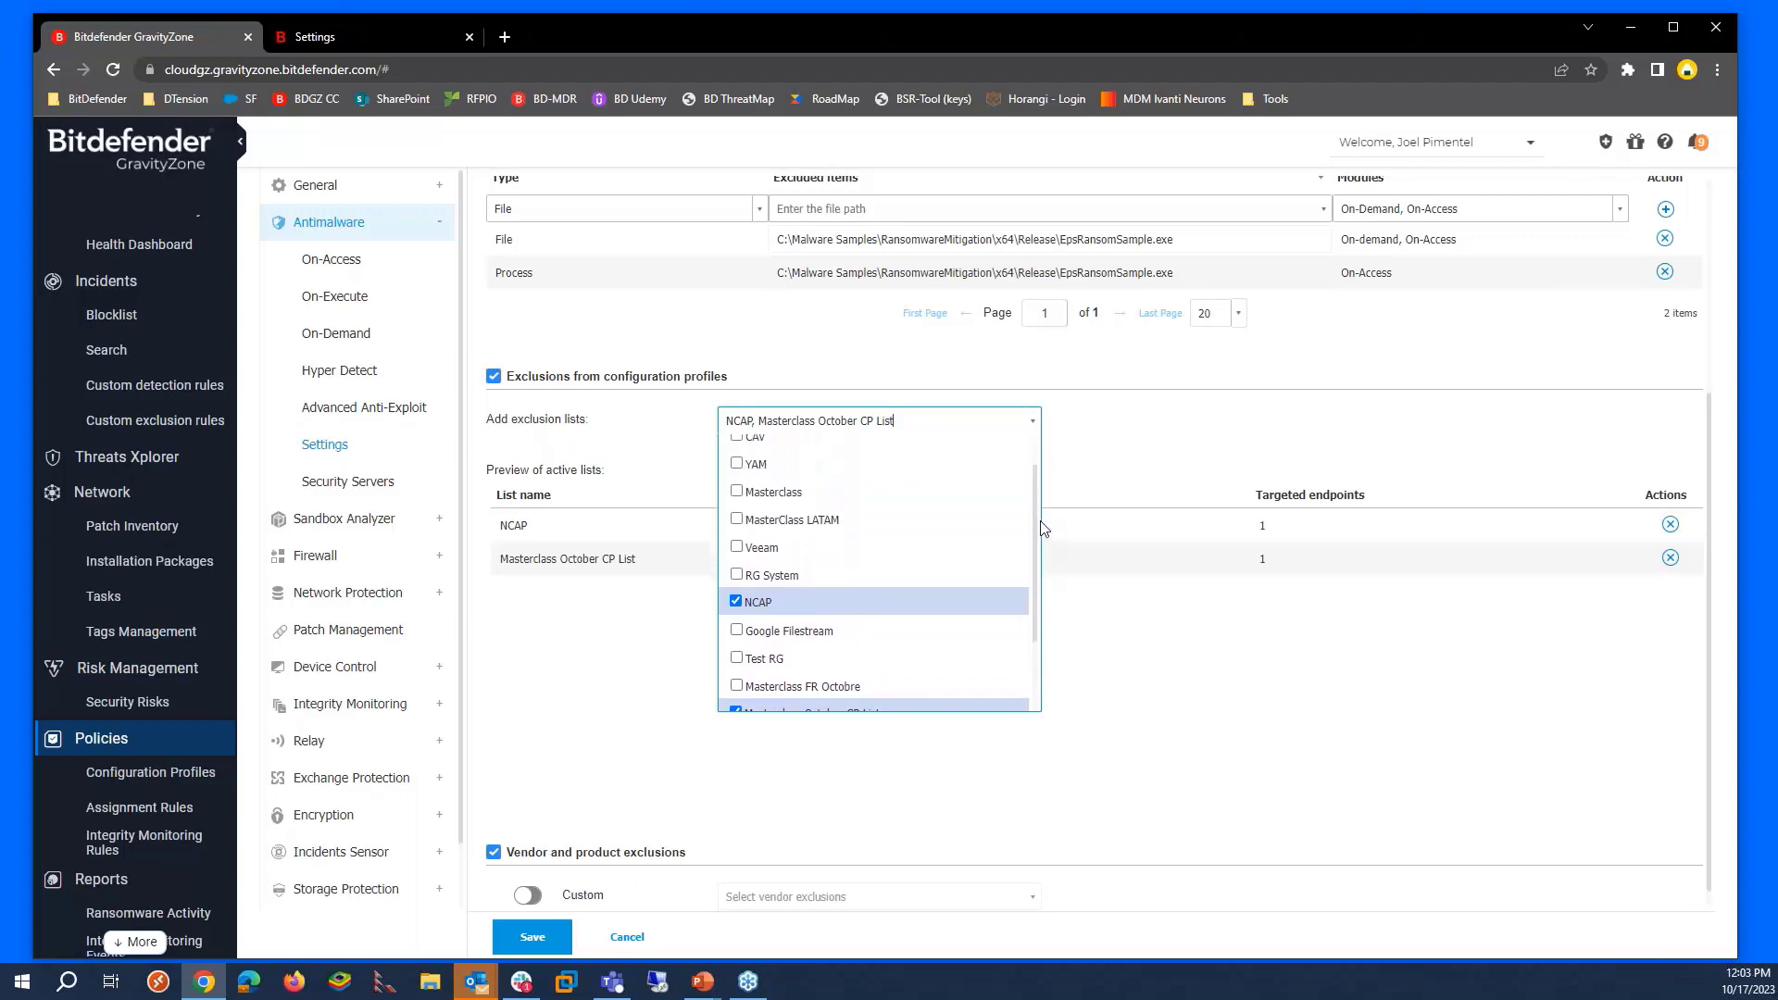
{"action": "left_click", "coordinate": [738, 519]}
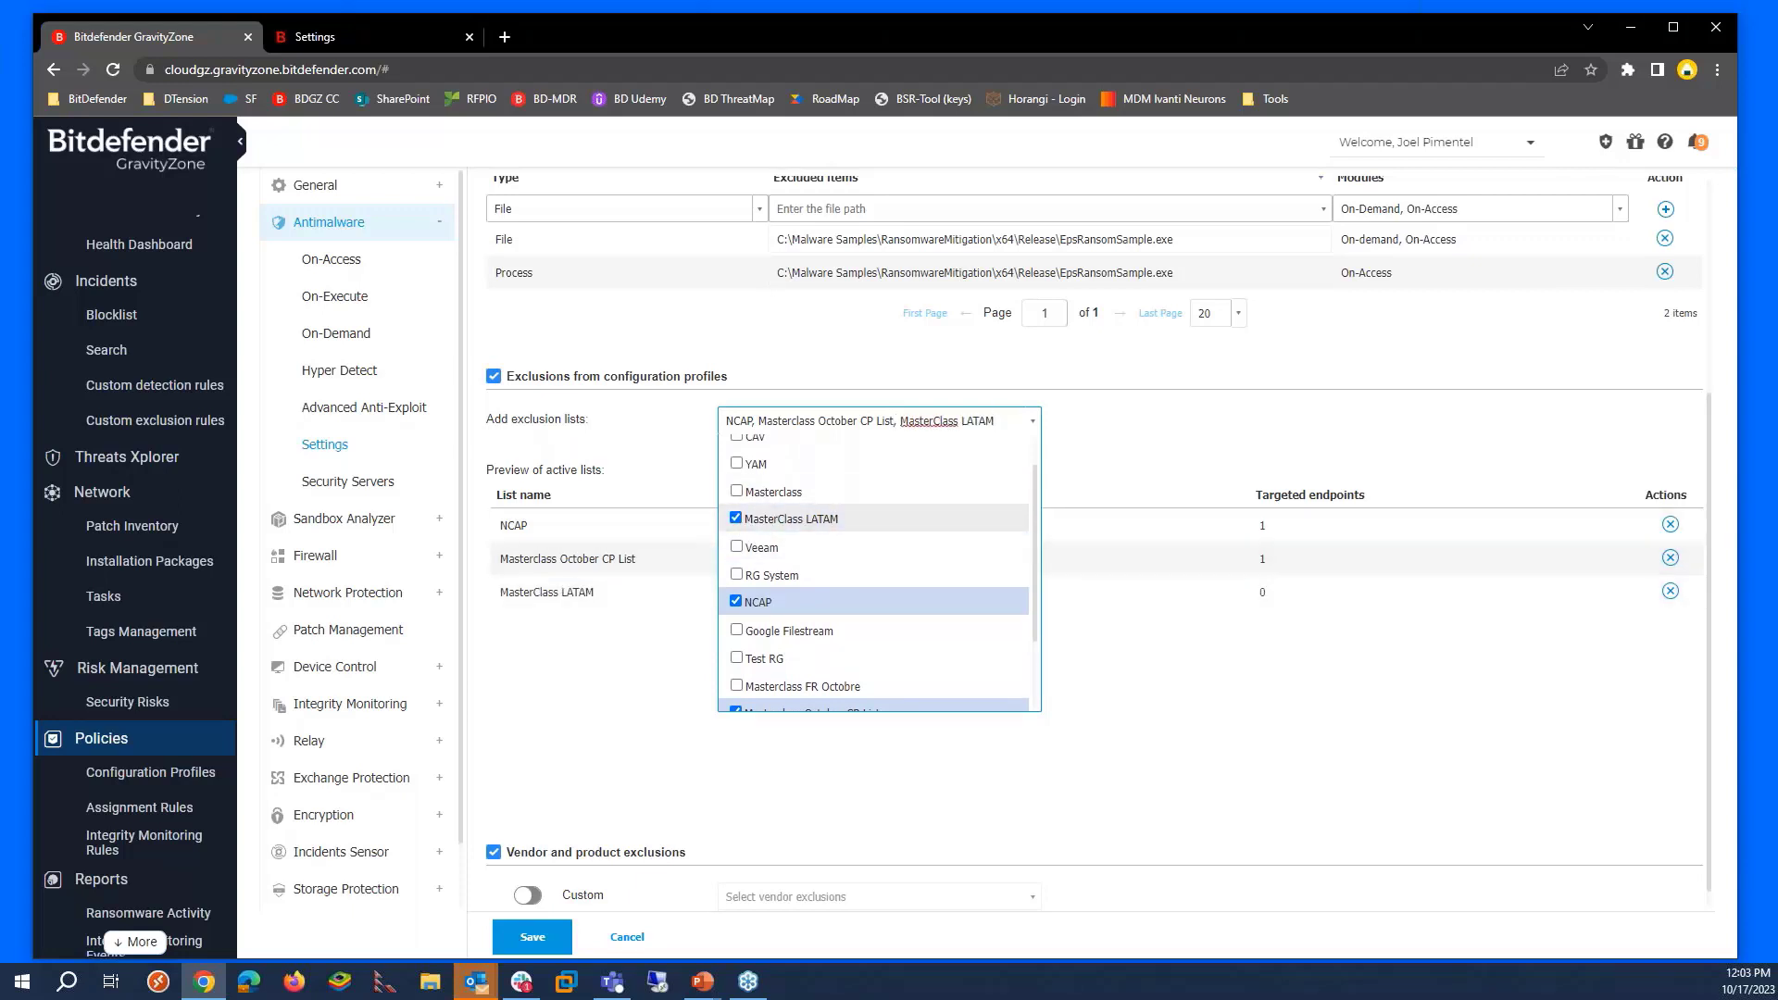
{"action": "left_click", "coordinate": [1145, 466]}
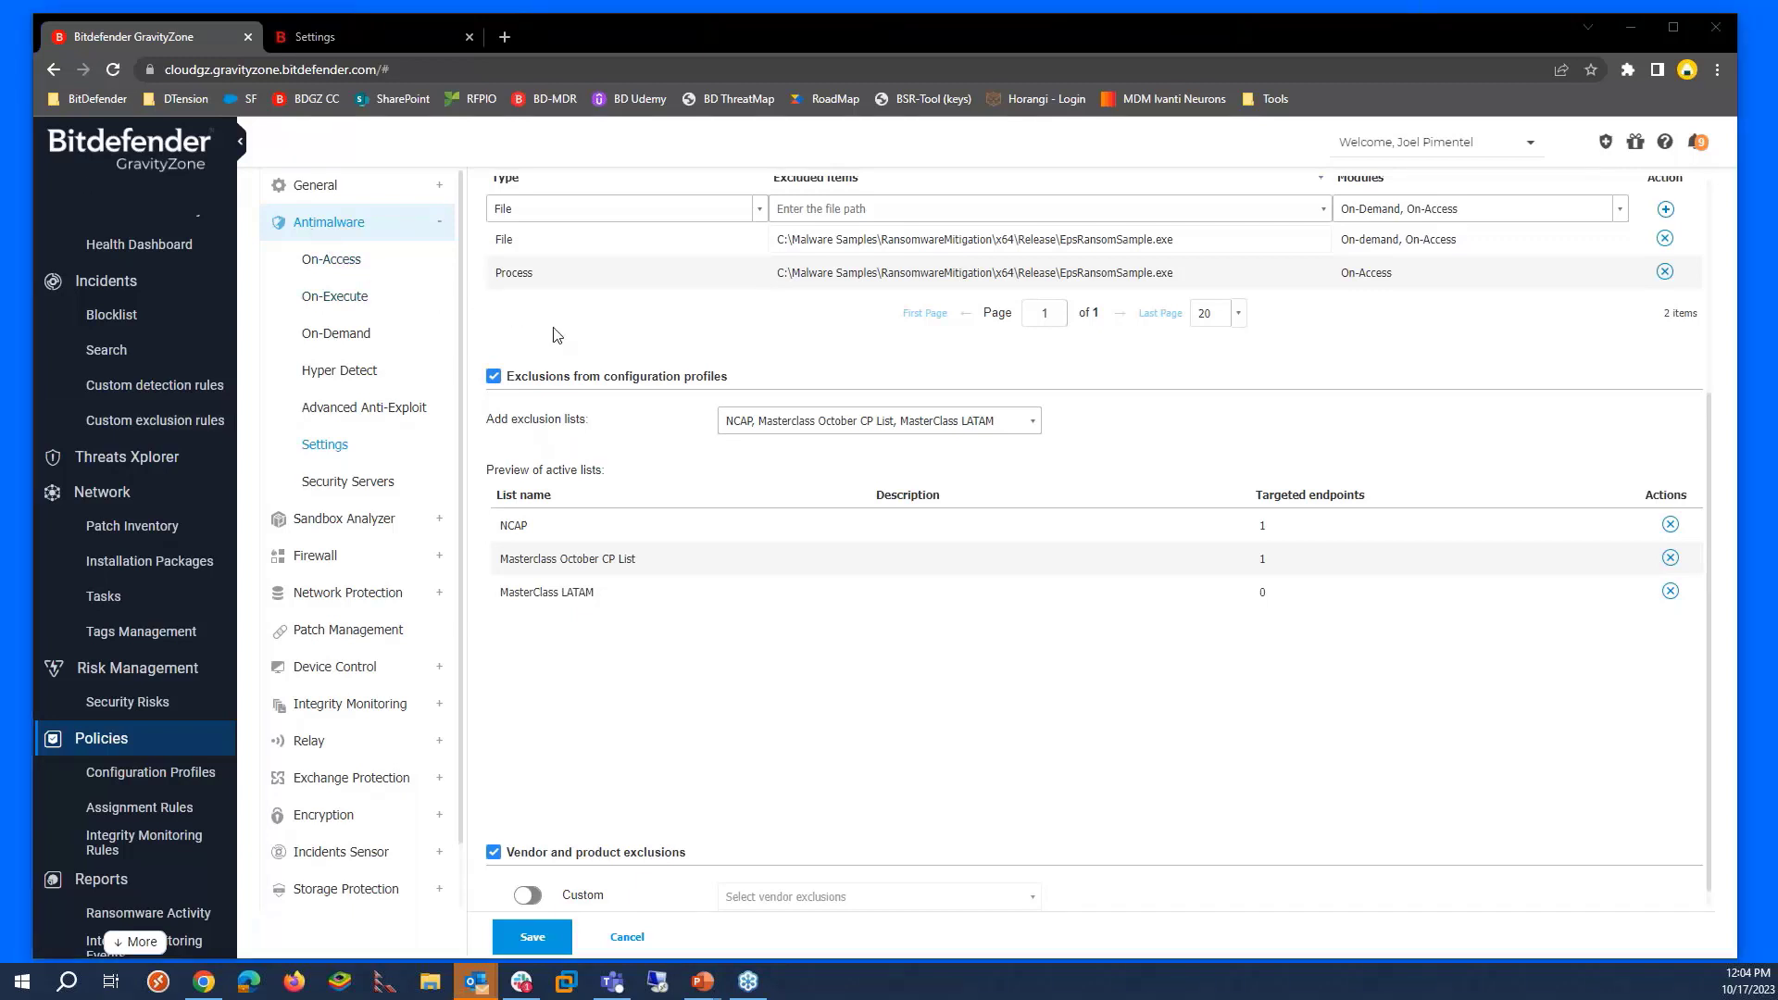
- Check the in-policy exclusion types and the inherited Network Protection and Content Control sections, leaving the policy without saving
{"action": "scroll", "coordinate": [574, 370], "scroll_direction": "up", "scroll_amount": 2}
{"action": "left_click", "coordinate": [589, 401]}
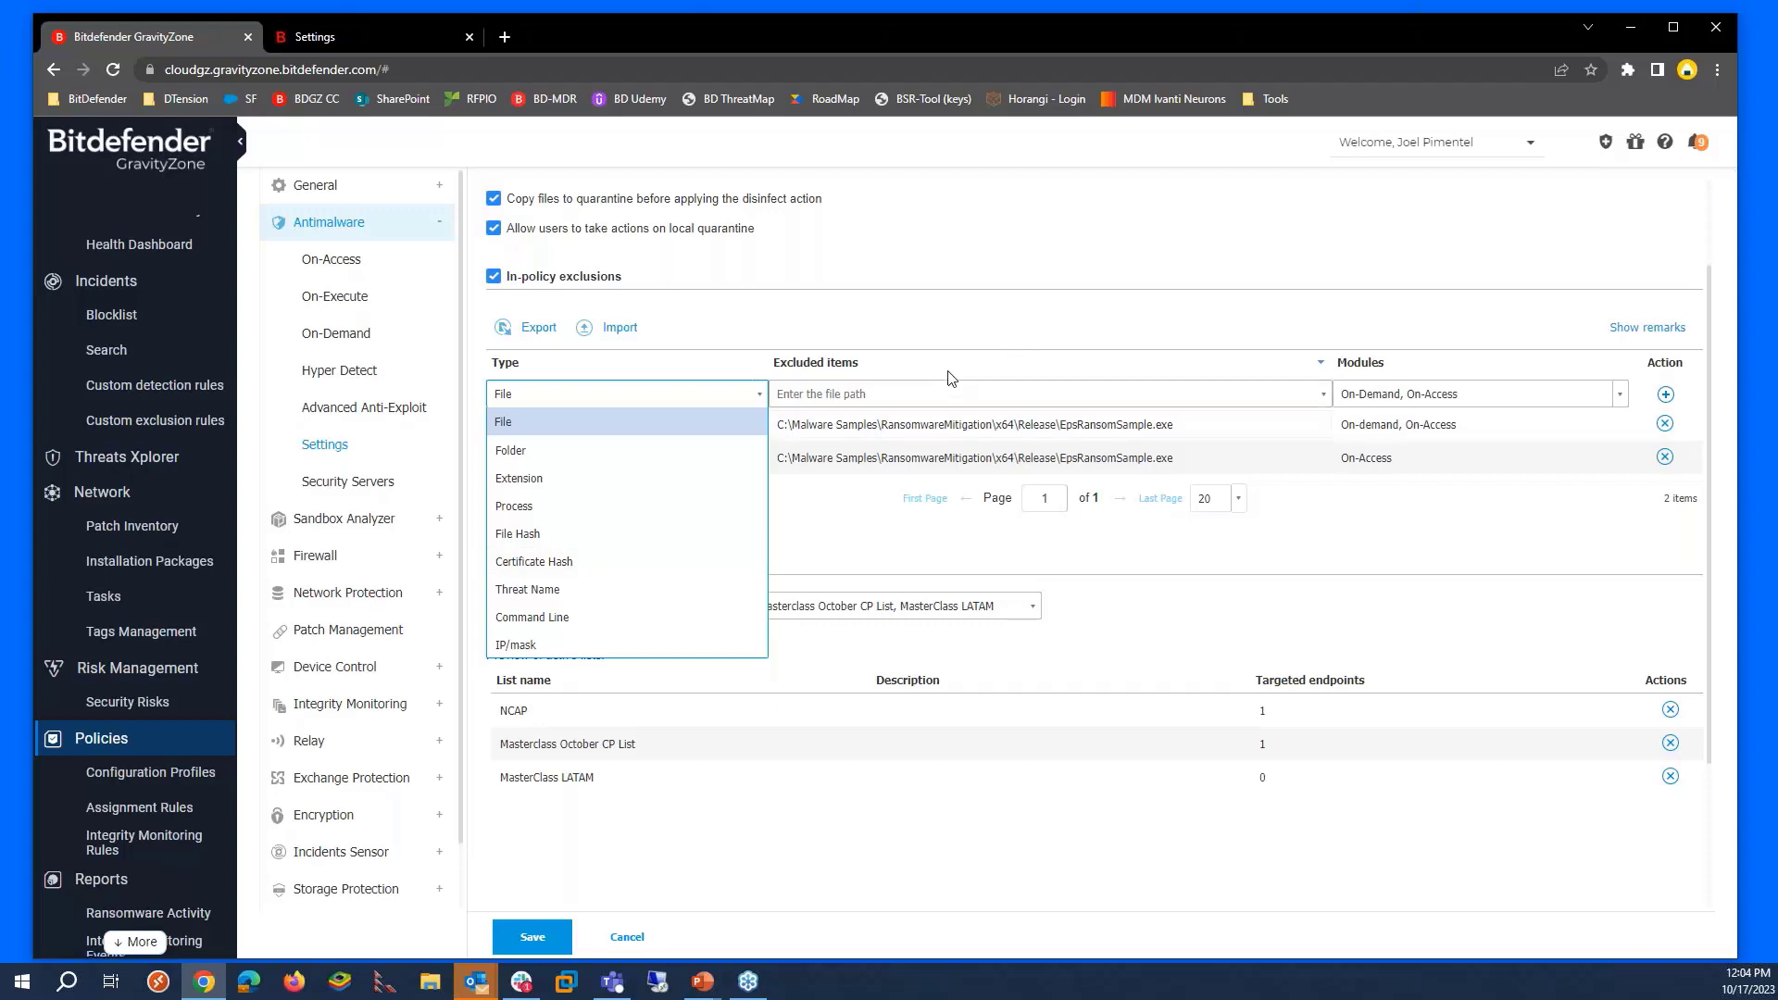
{"action": "left_click", "coordinate": [344, 593]}
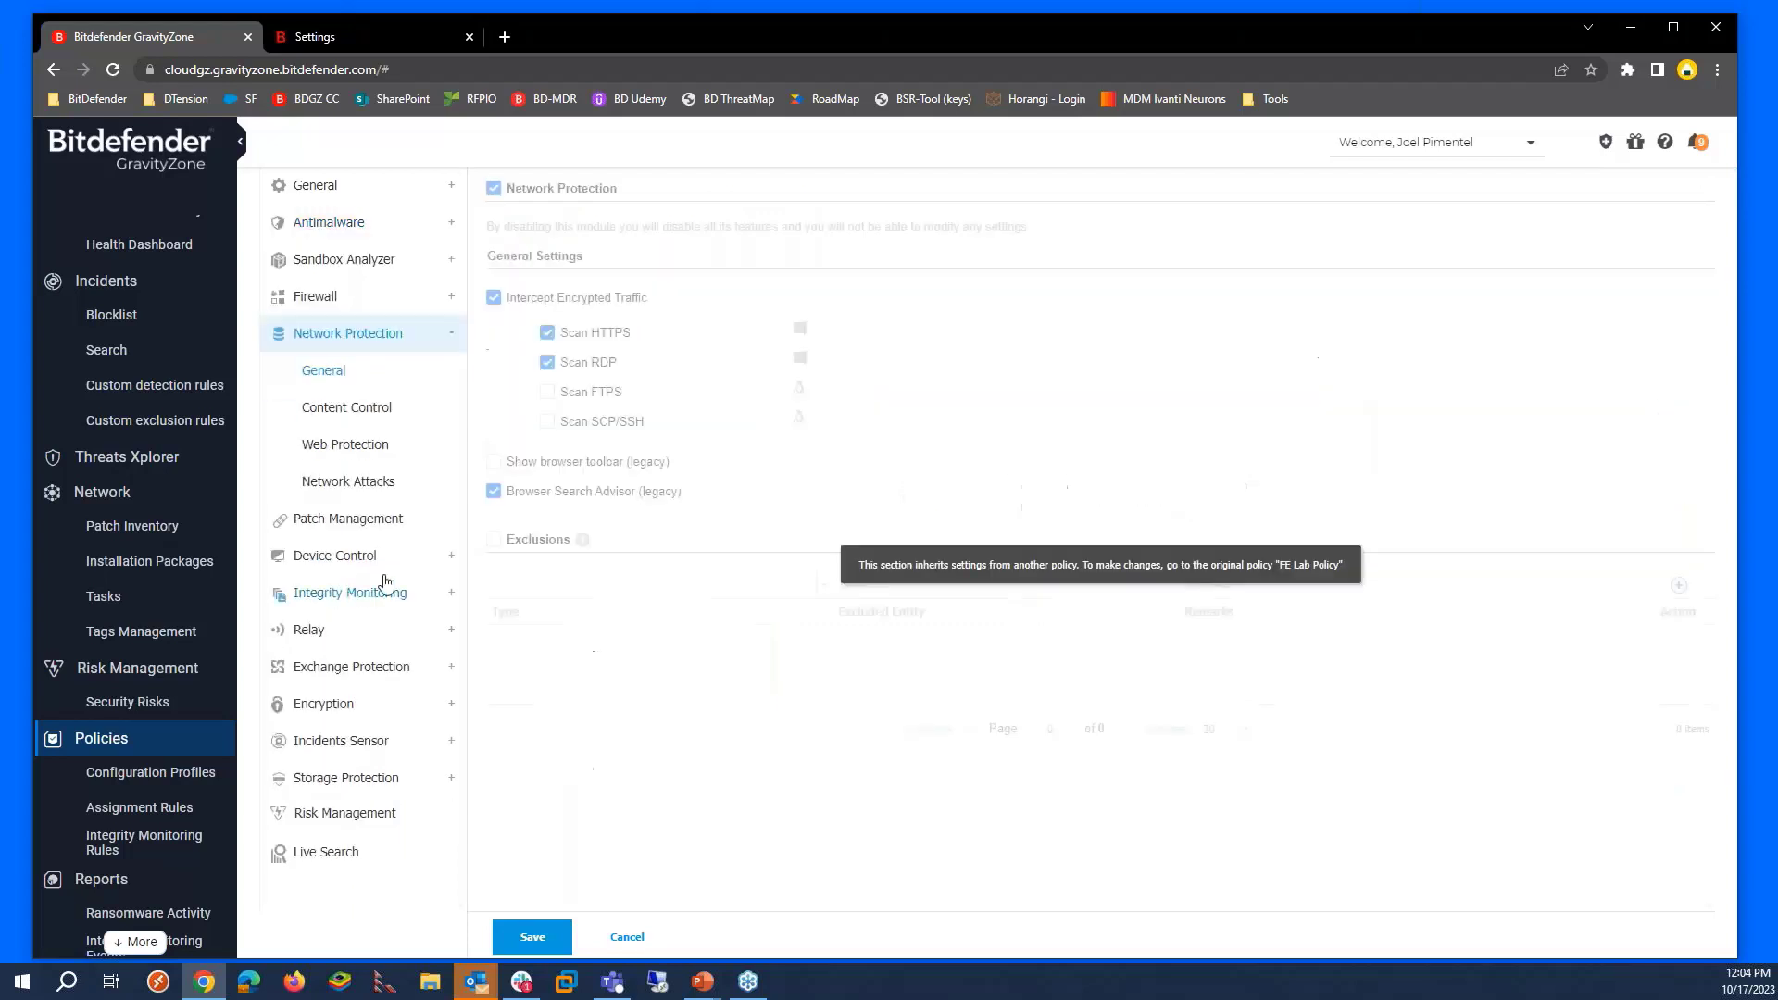
{"action": "left_click", "coordinate": [375, 423]}
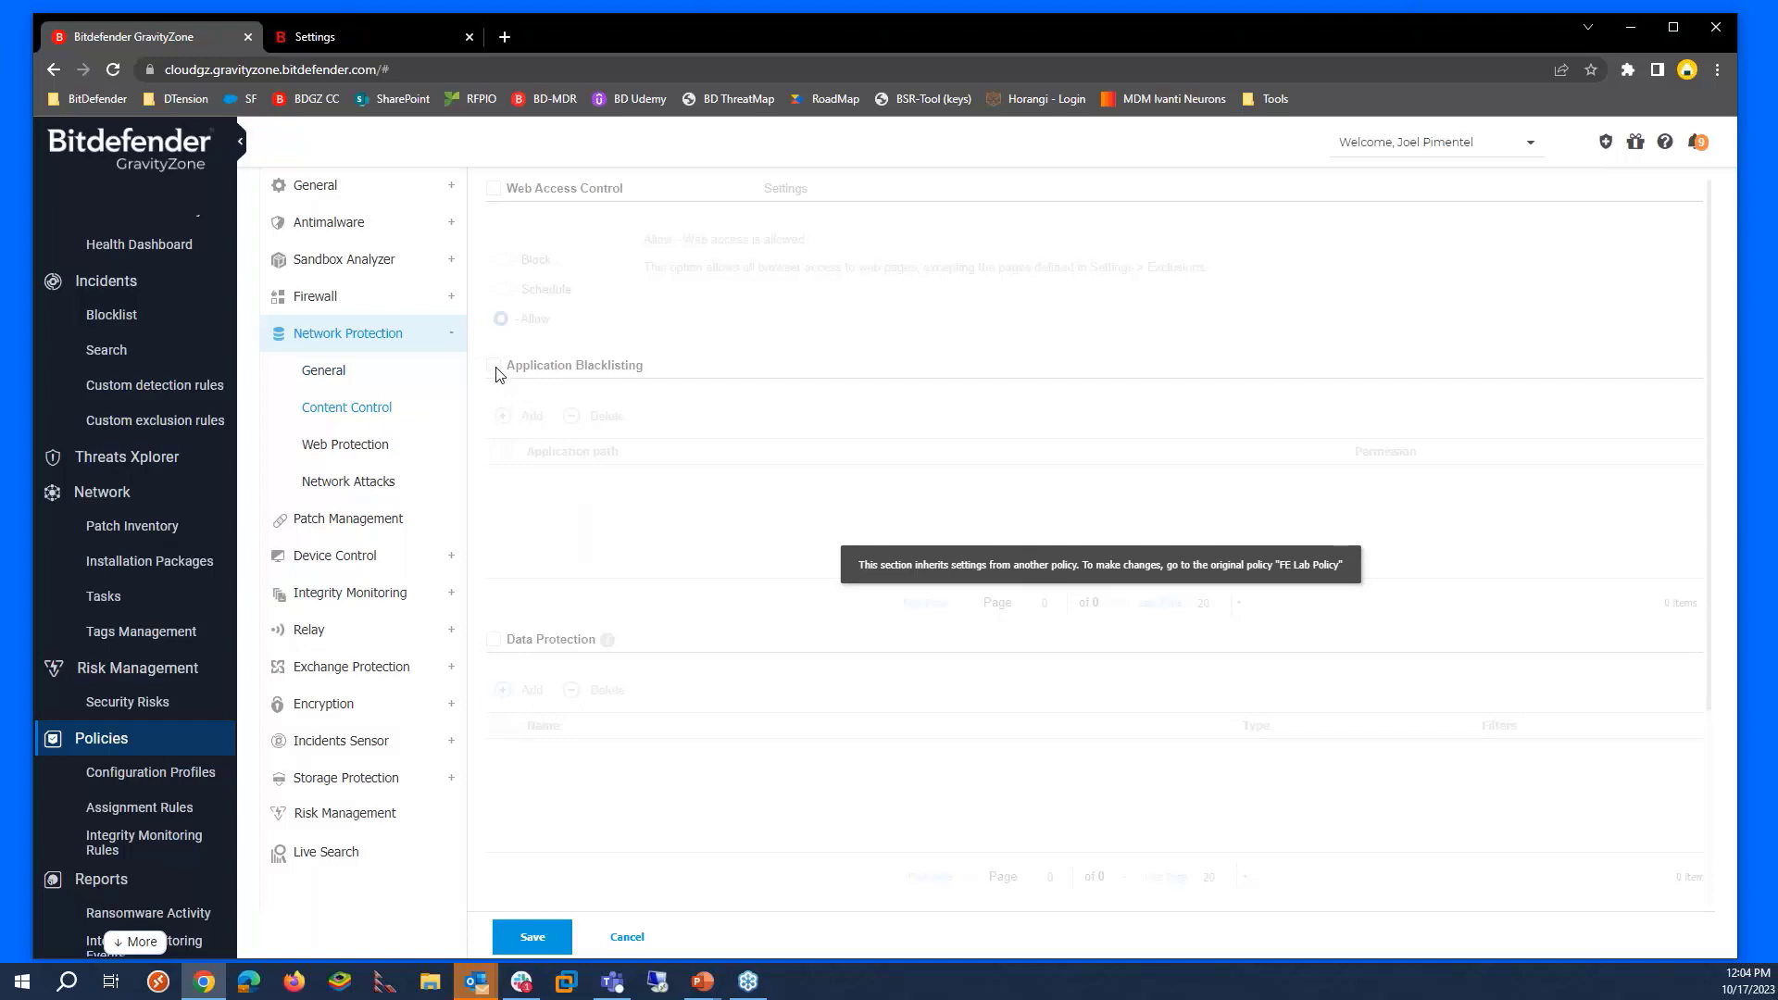
{"action": "left_click", "coordinate": [626, 935]}
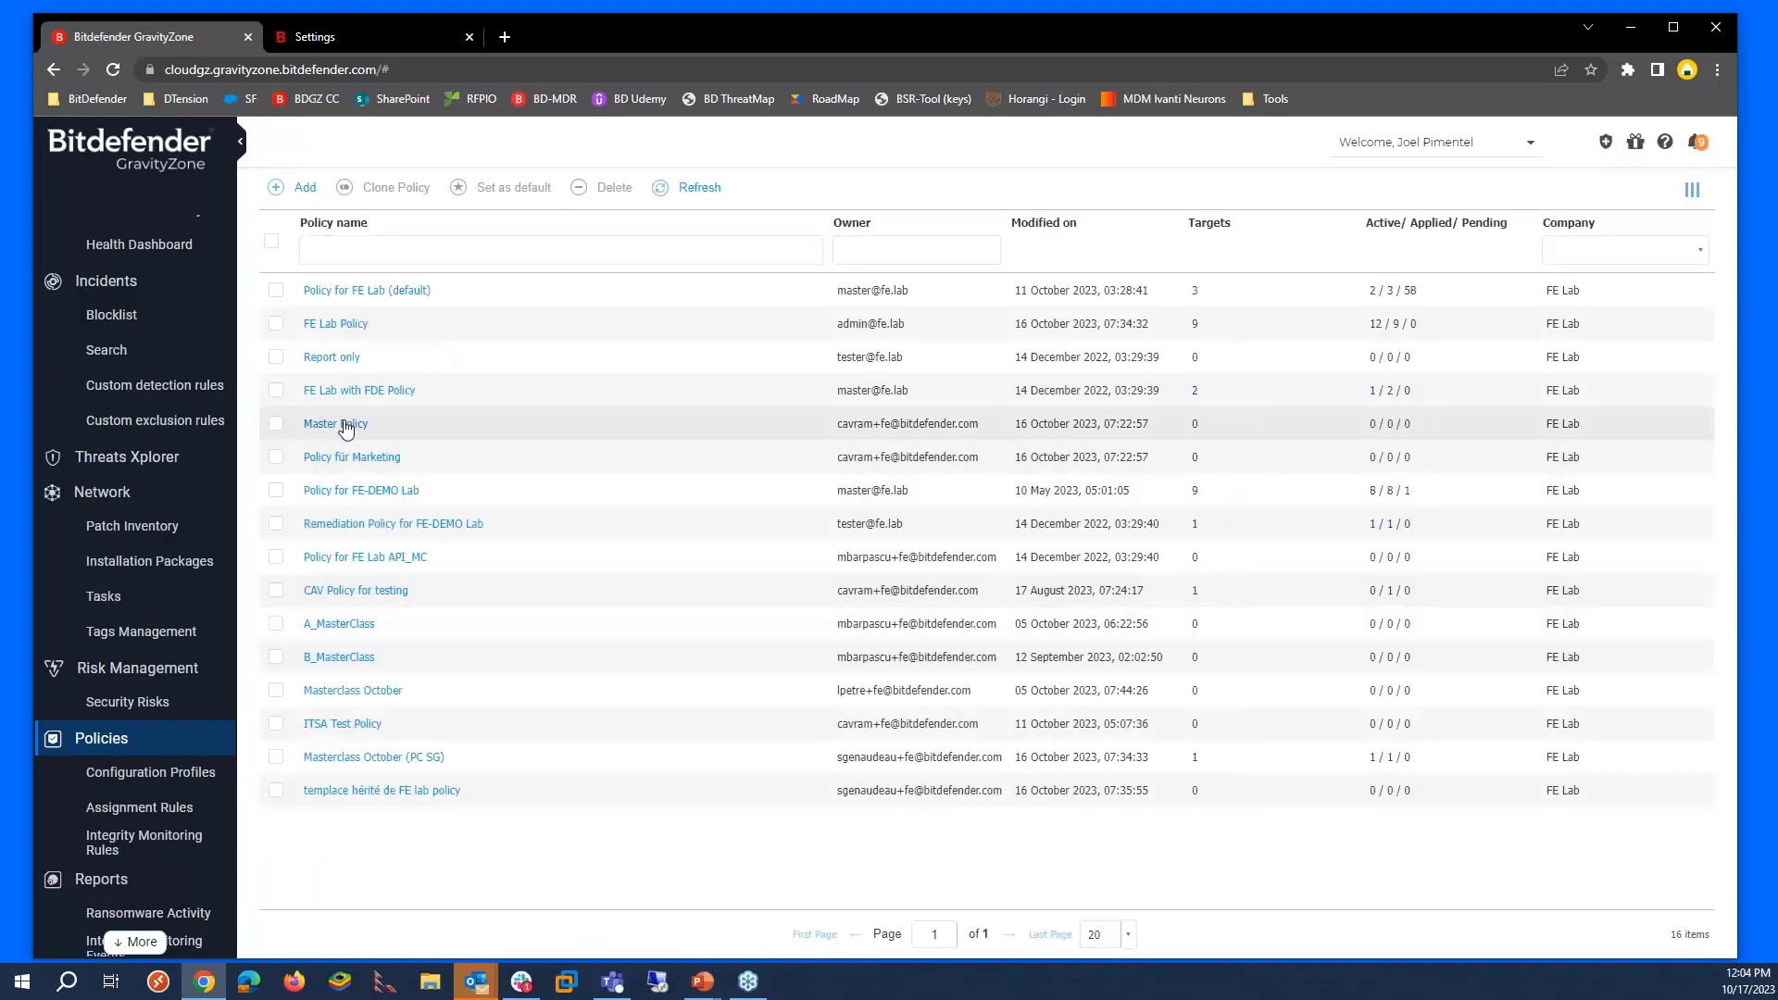
- In Master Policy's Content Control, enable Application Blacklisting and add a rule blocking solitario.exe at all hours every day
{"action": "left_click", "coordinate": [346, 425]}
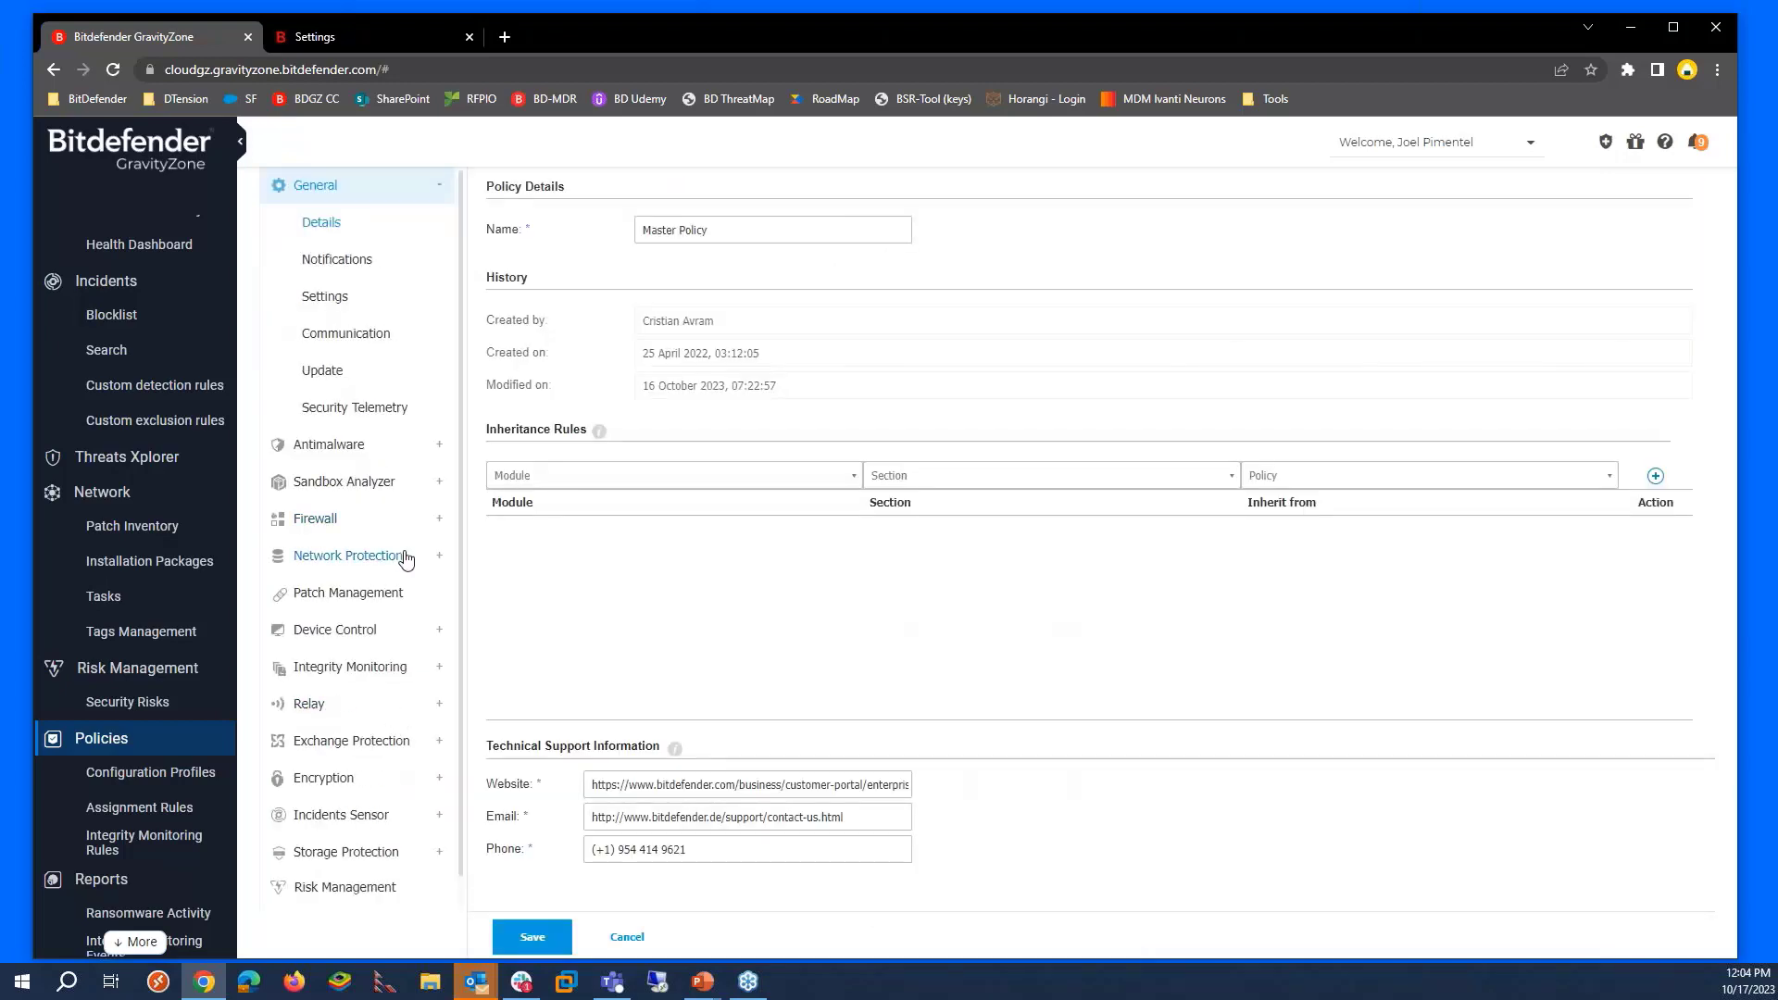
{"action": "left_click", "coordinate": [403, 558]}
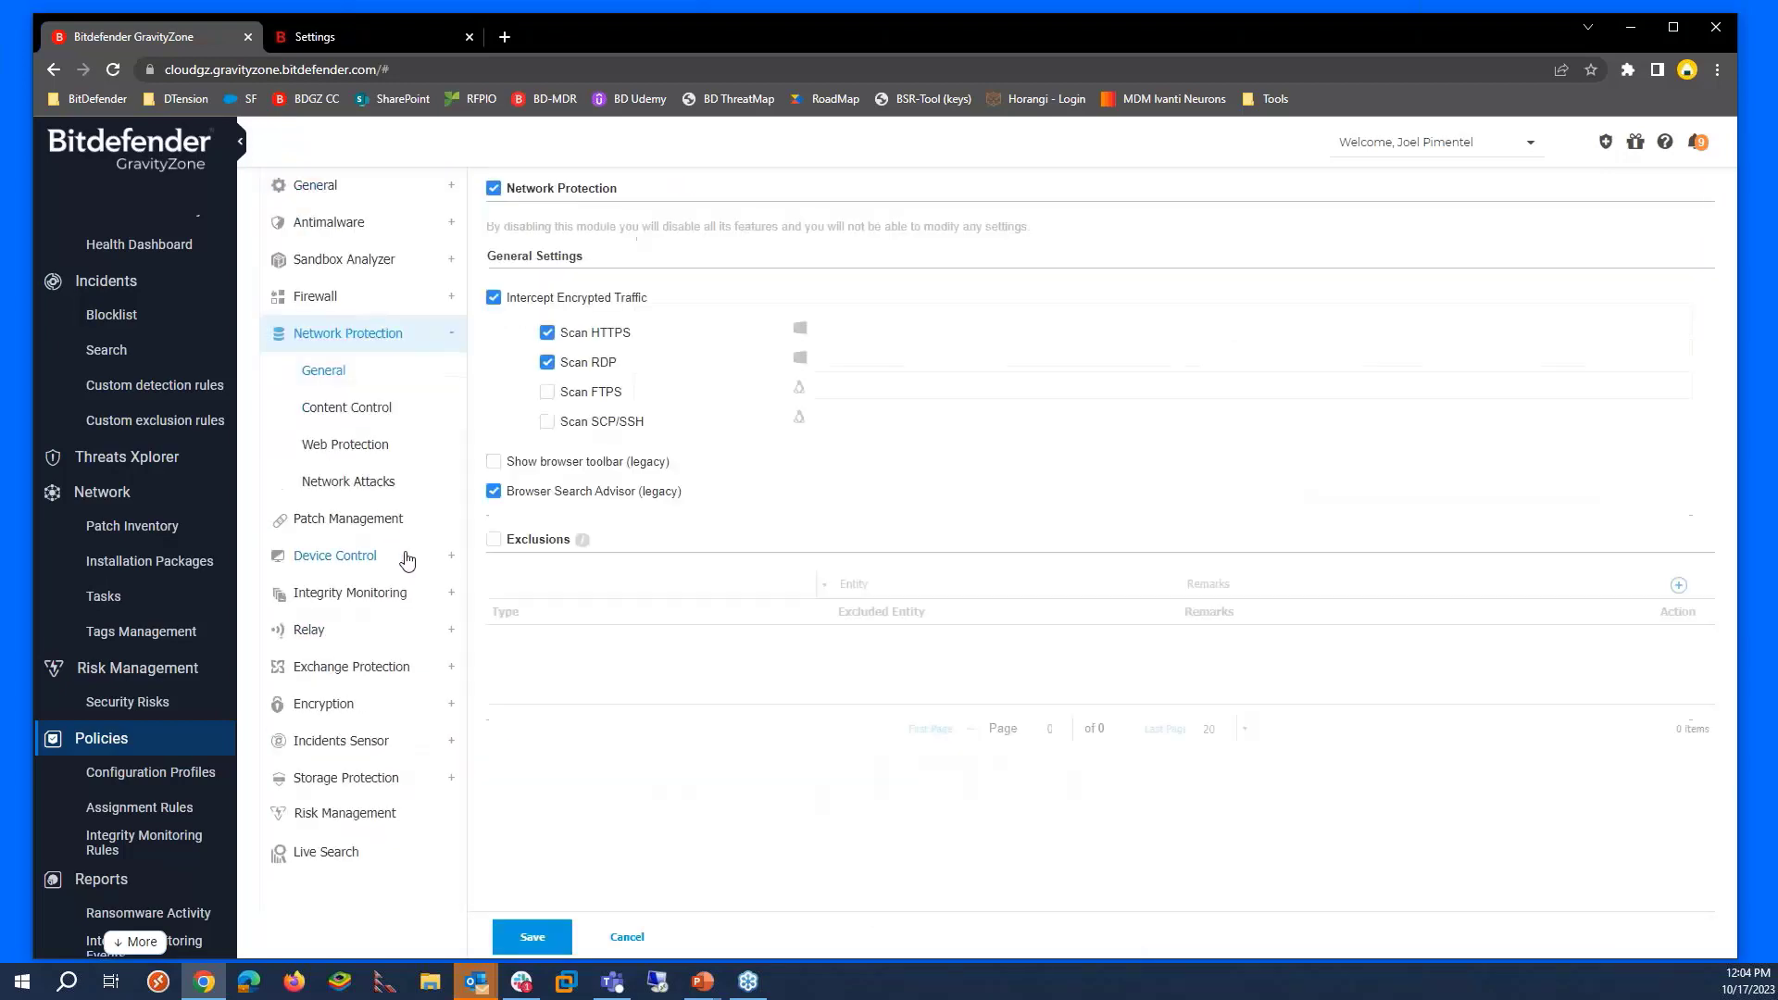
{"action": "left_click", "coordinate": [373, 414]}
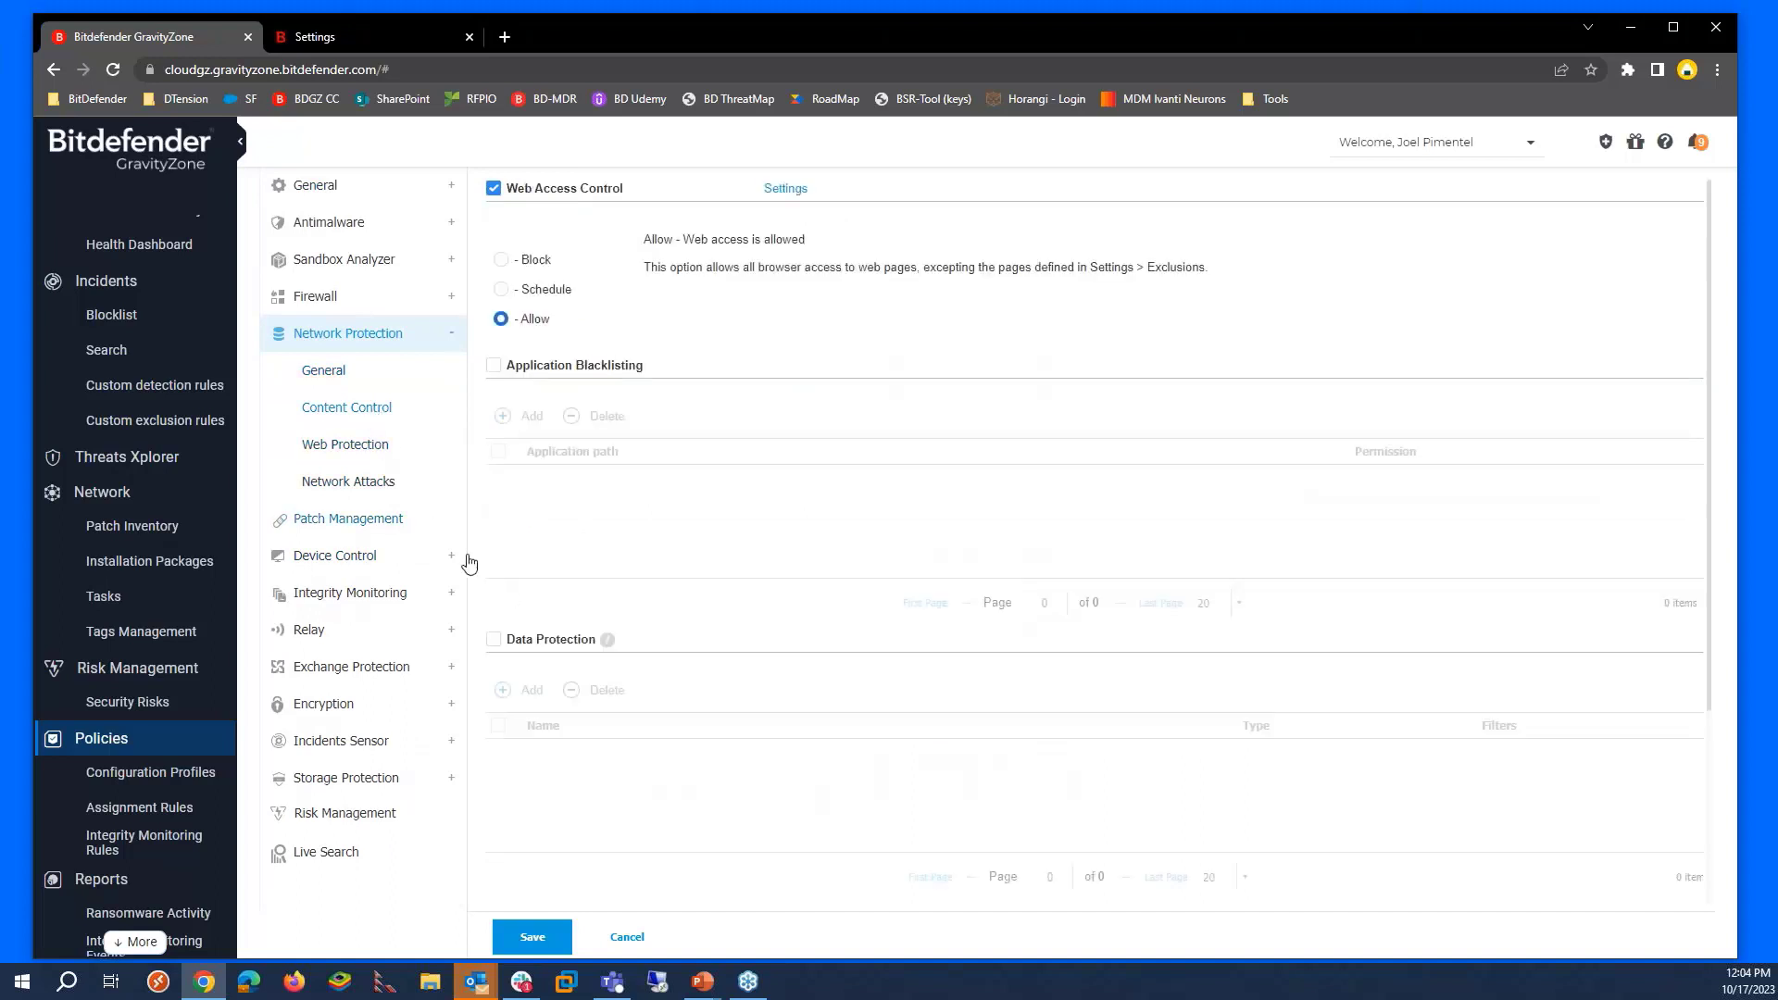
{"action": "left_click", "coordinate": [493, 365]}
{"action": "left_click", "coordinate": [483, 416]}
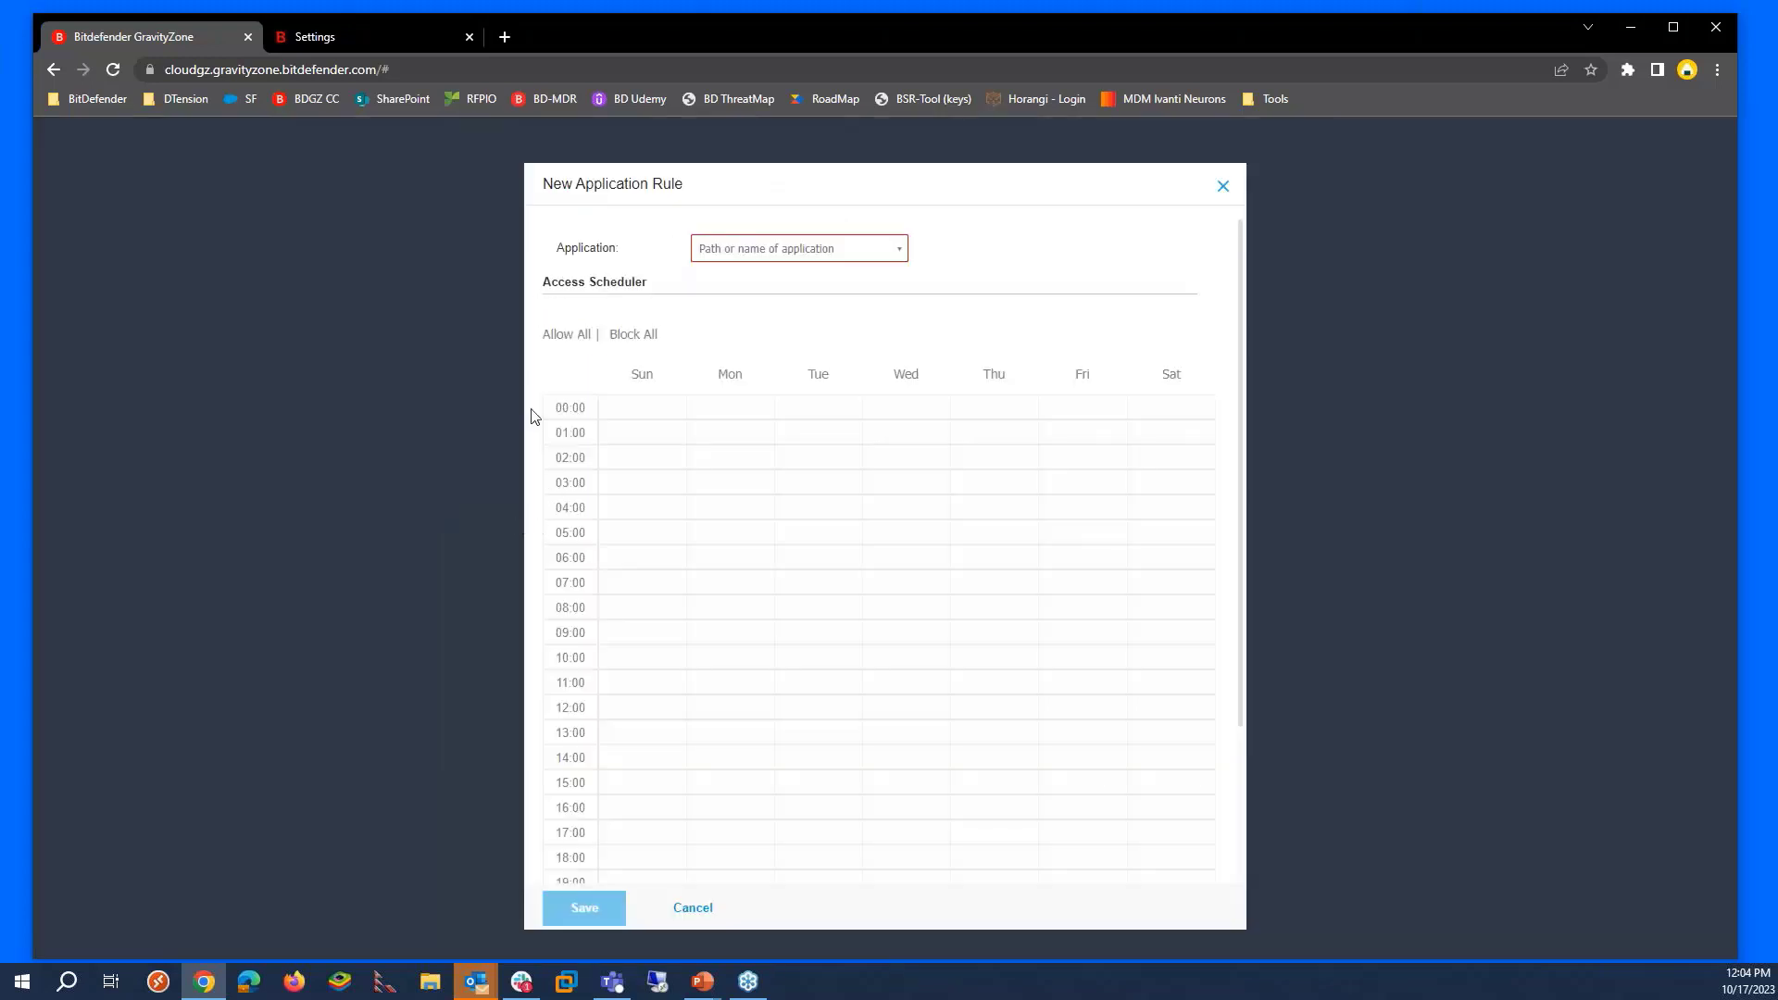
{"action": "left_click", "coordinate": [631, 335]}
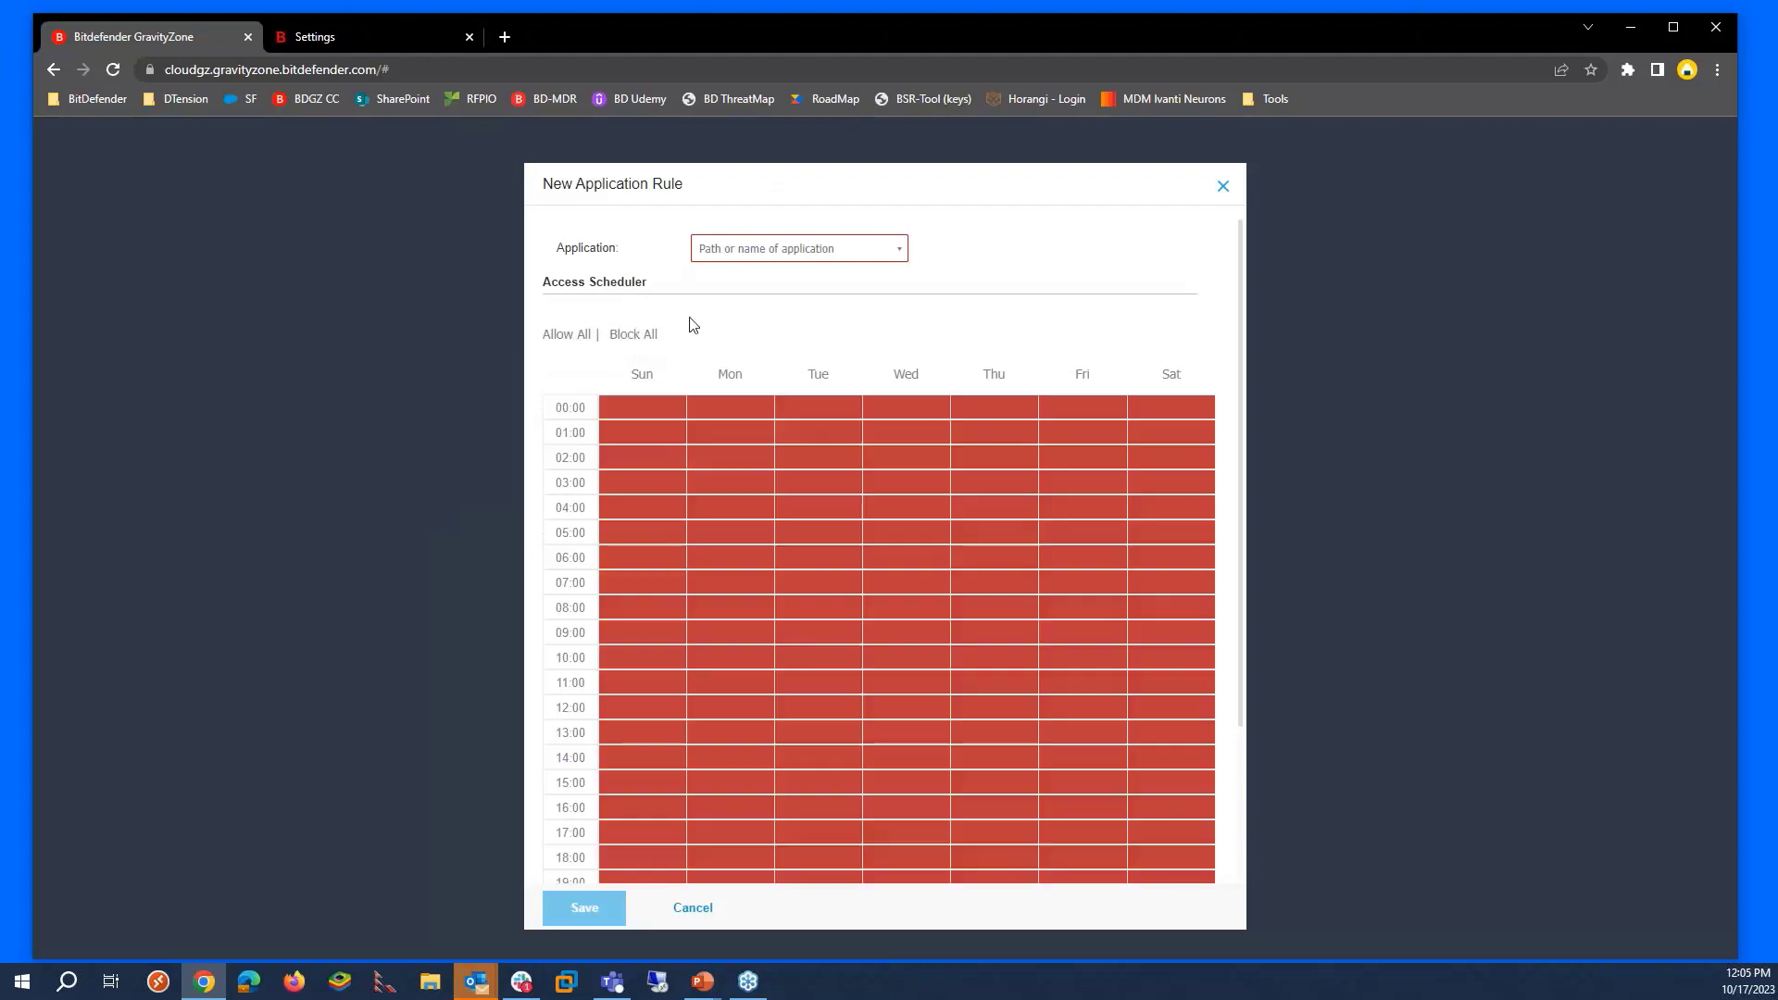
{"action": "left_click", "coordinate": [744, 252]}
{"action": "type", "text": "s"}
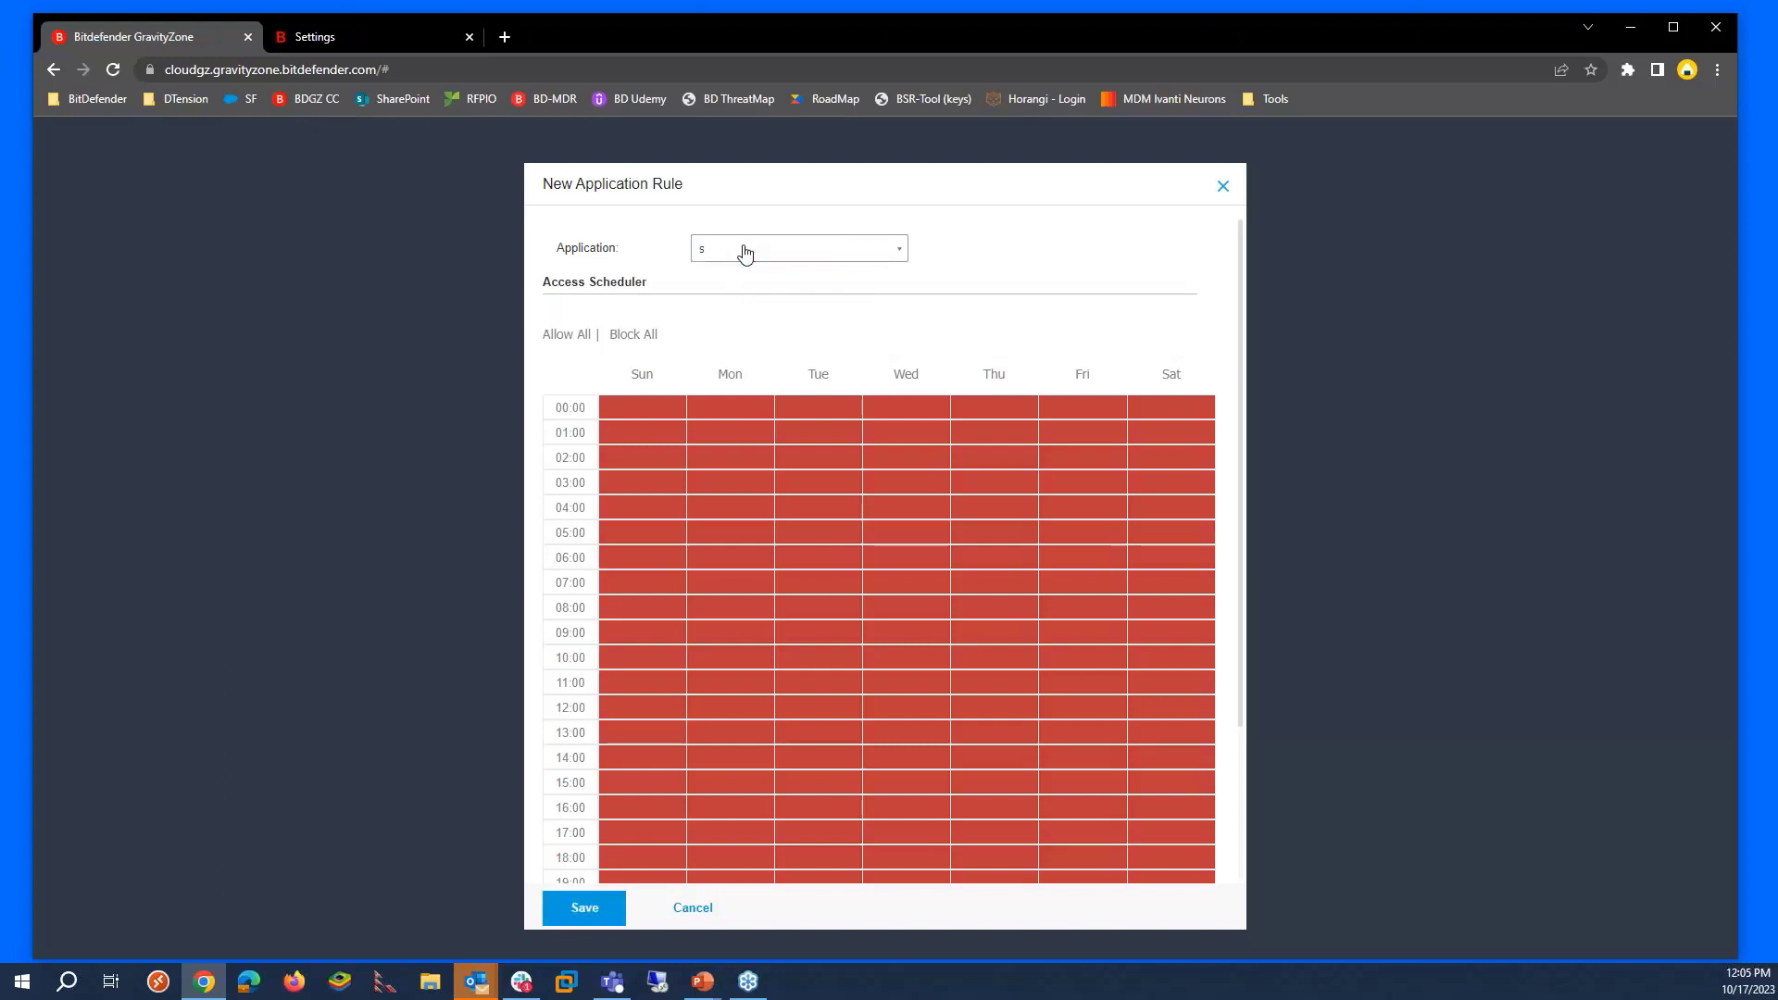
{"action": "type", "text": "tario.exe"}
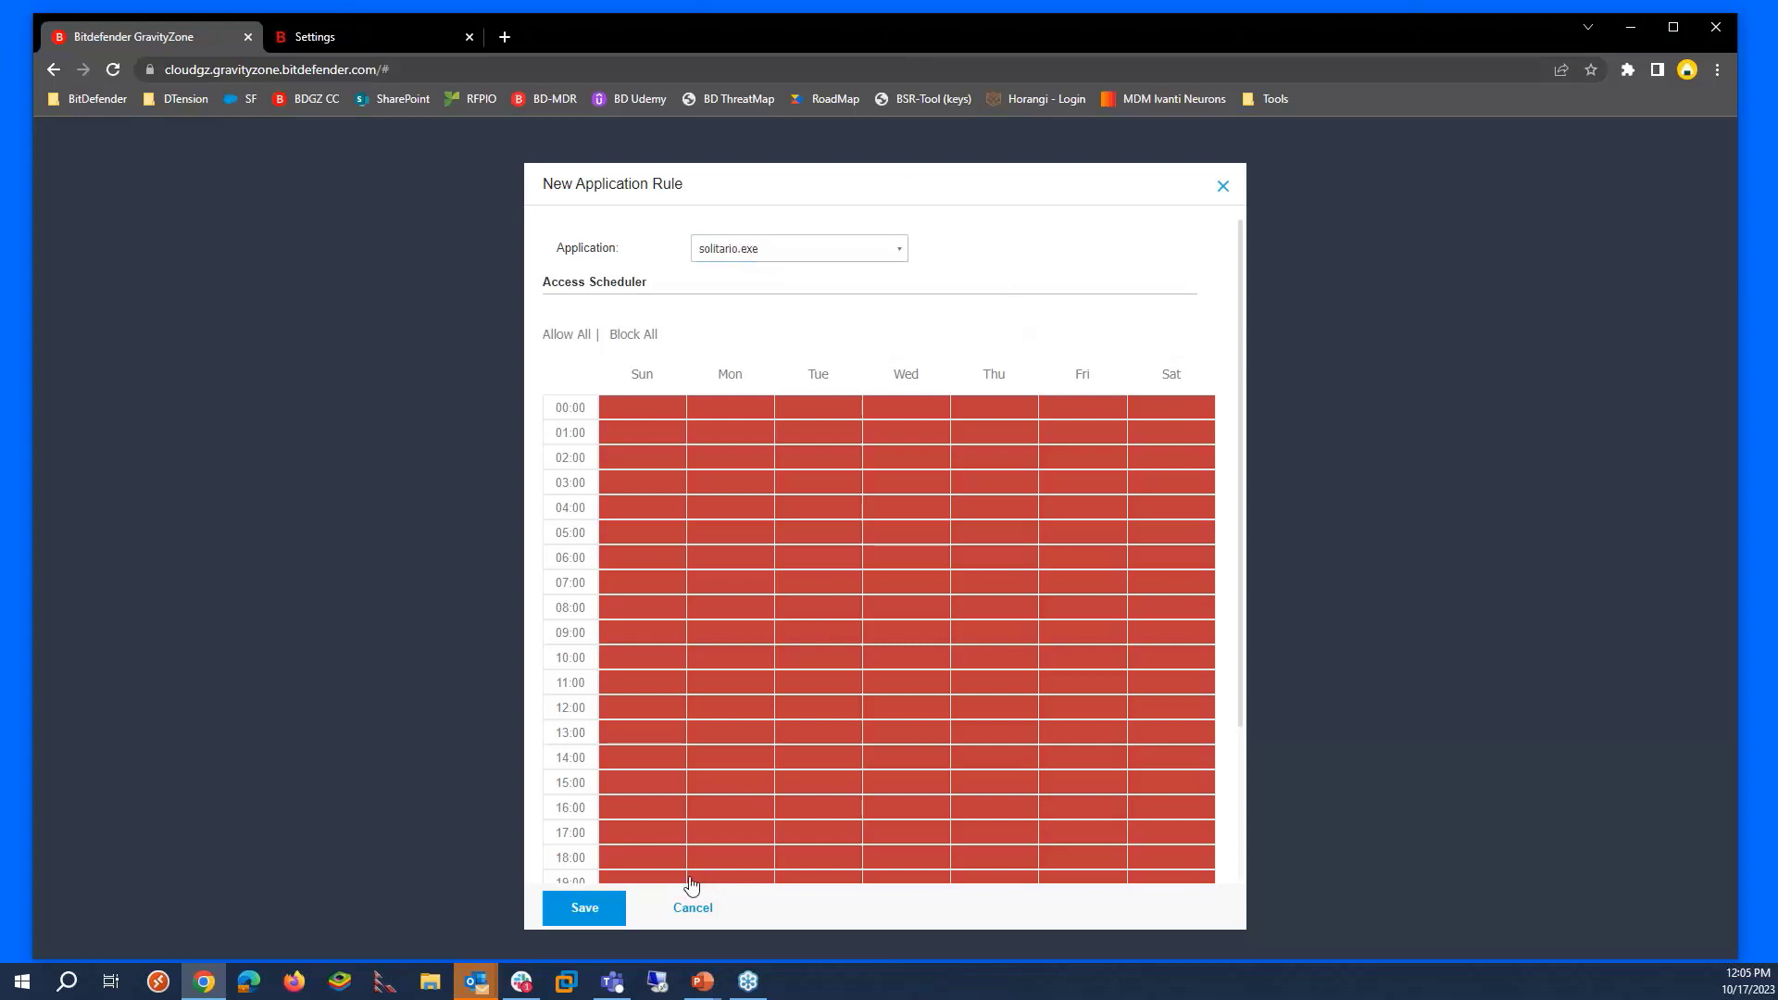
{"action": "left_click", "coordinate": [613, 908]}
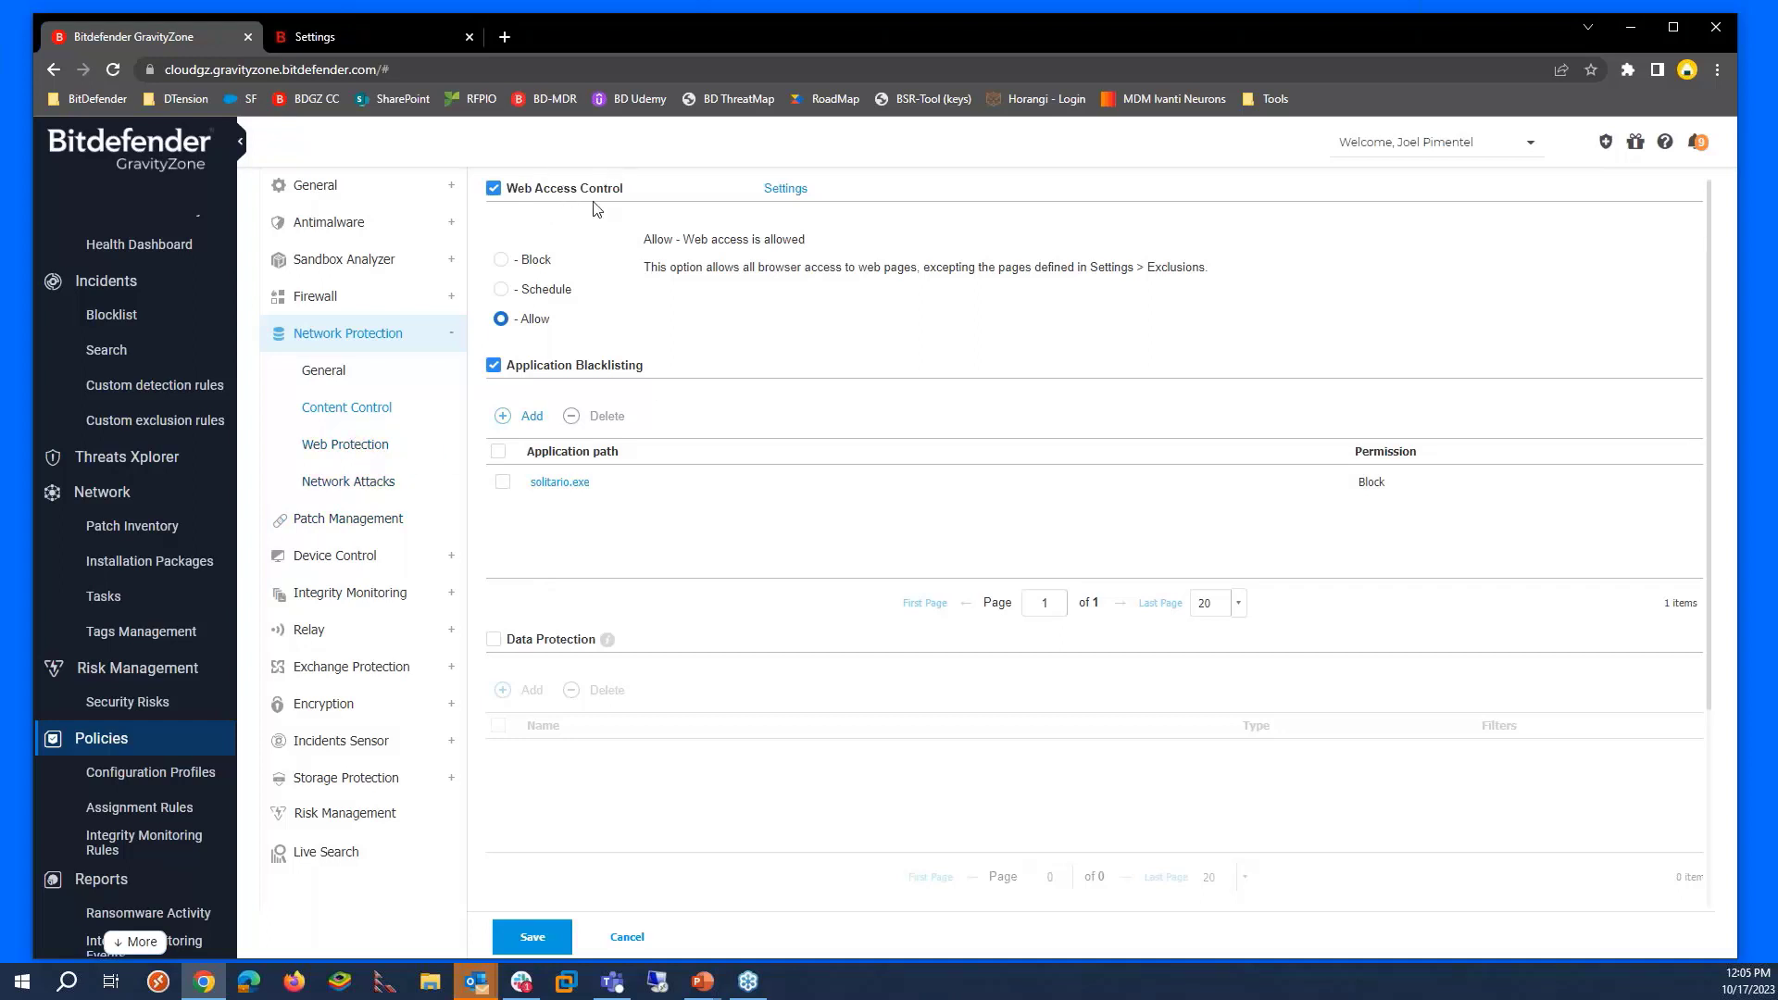
- Review the web rules in the Web Access Control categories and change the access rule for the Games category
{"action": "left_click", "coordinate": [786, 189]}
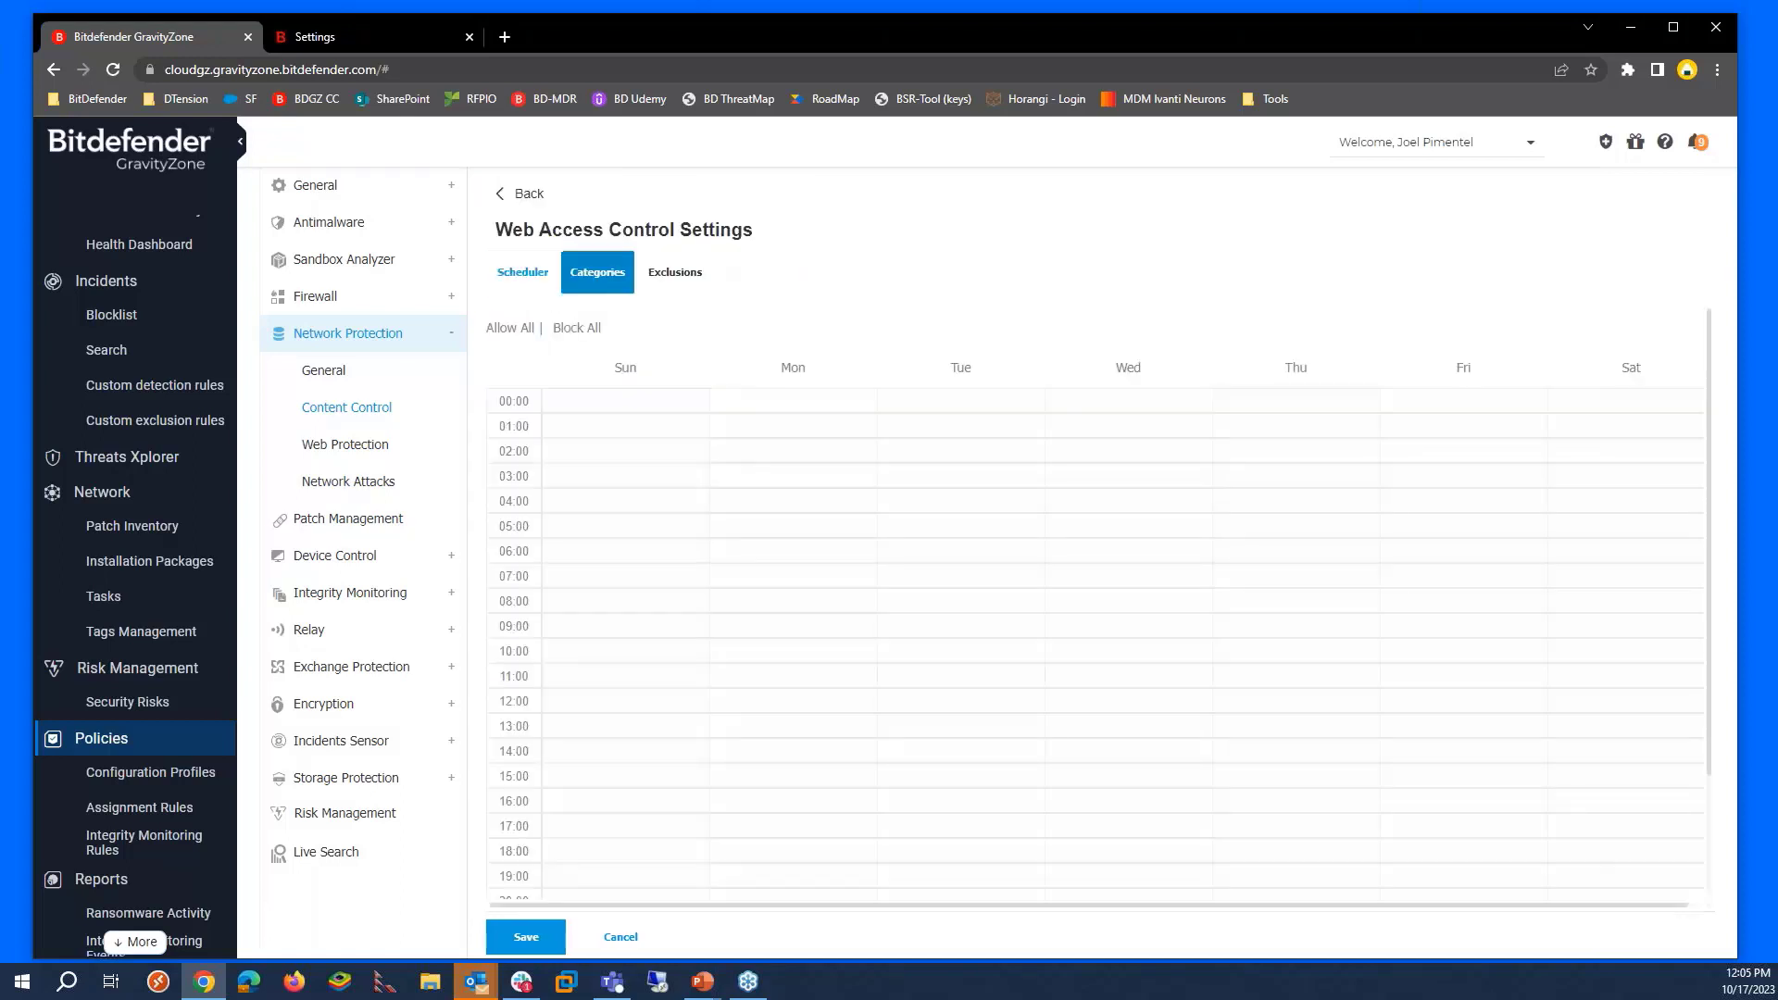
{"action": "left_click", "coordinate": [618, 285]}
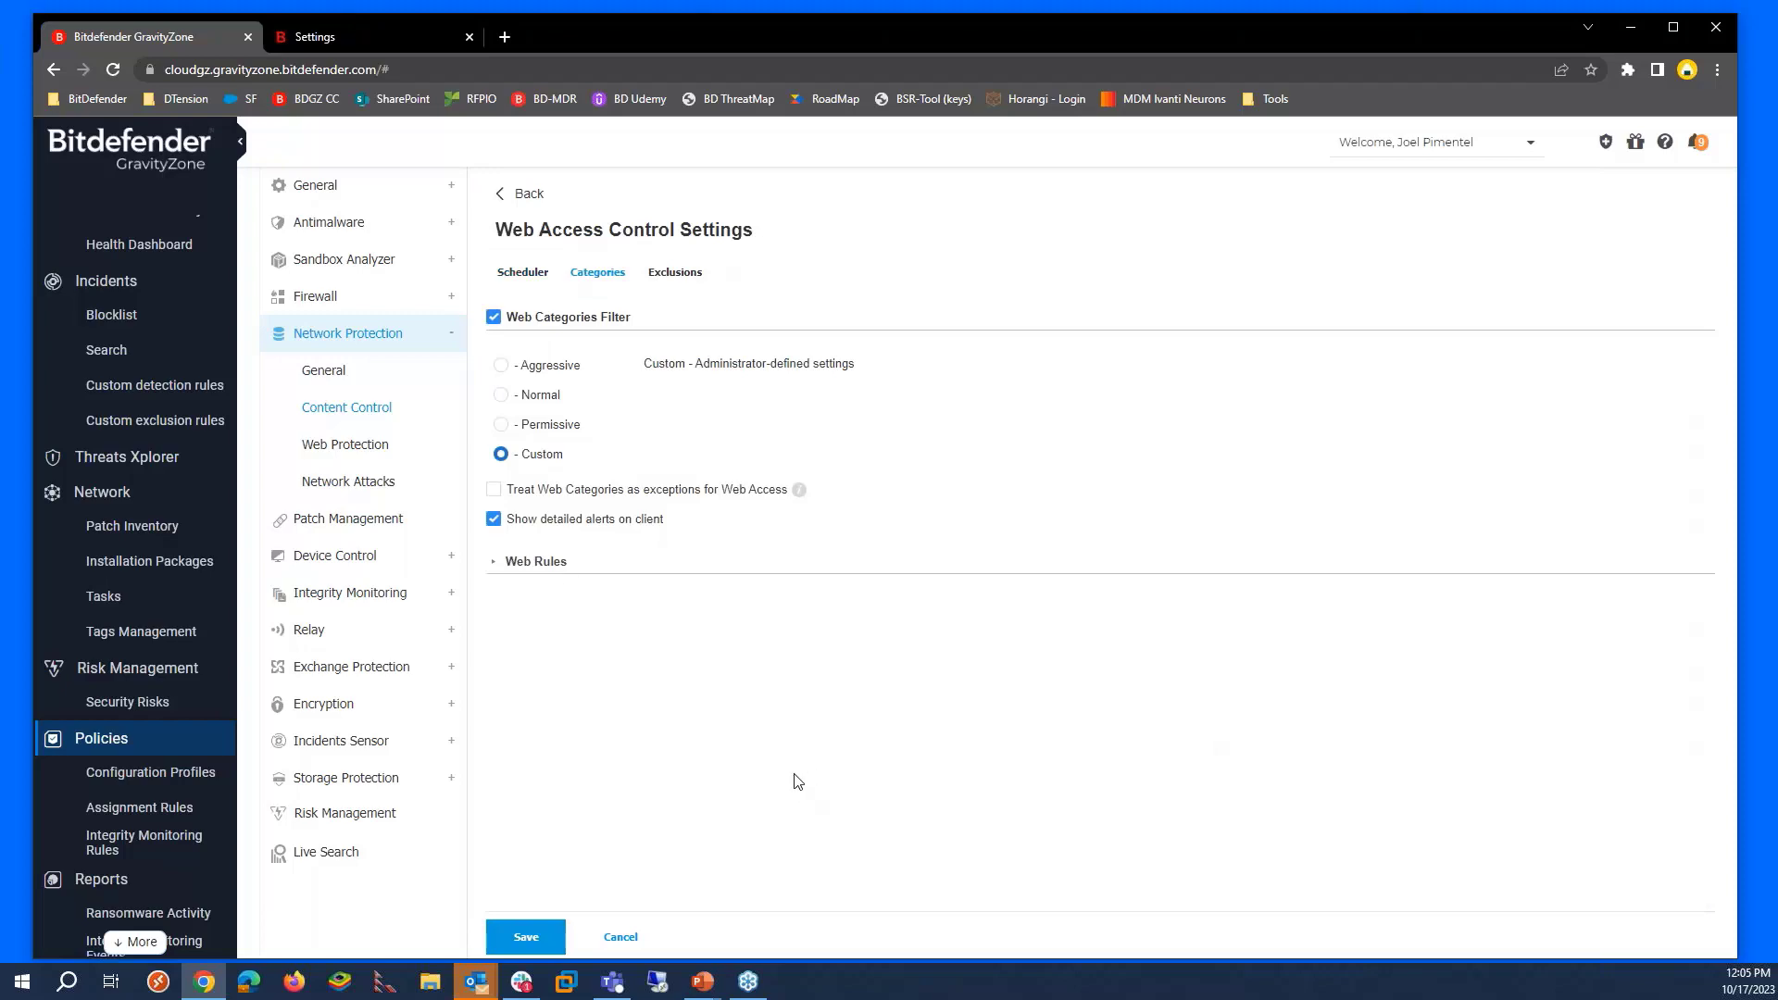
{"action": "left_click", "coordinate": [509, 564]}
{"action": "scroll", "coordinate": [727, 696], "scroll_direction": "down", "scroll_amount": 2}
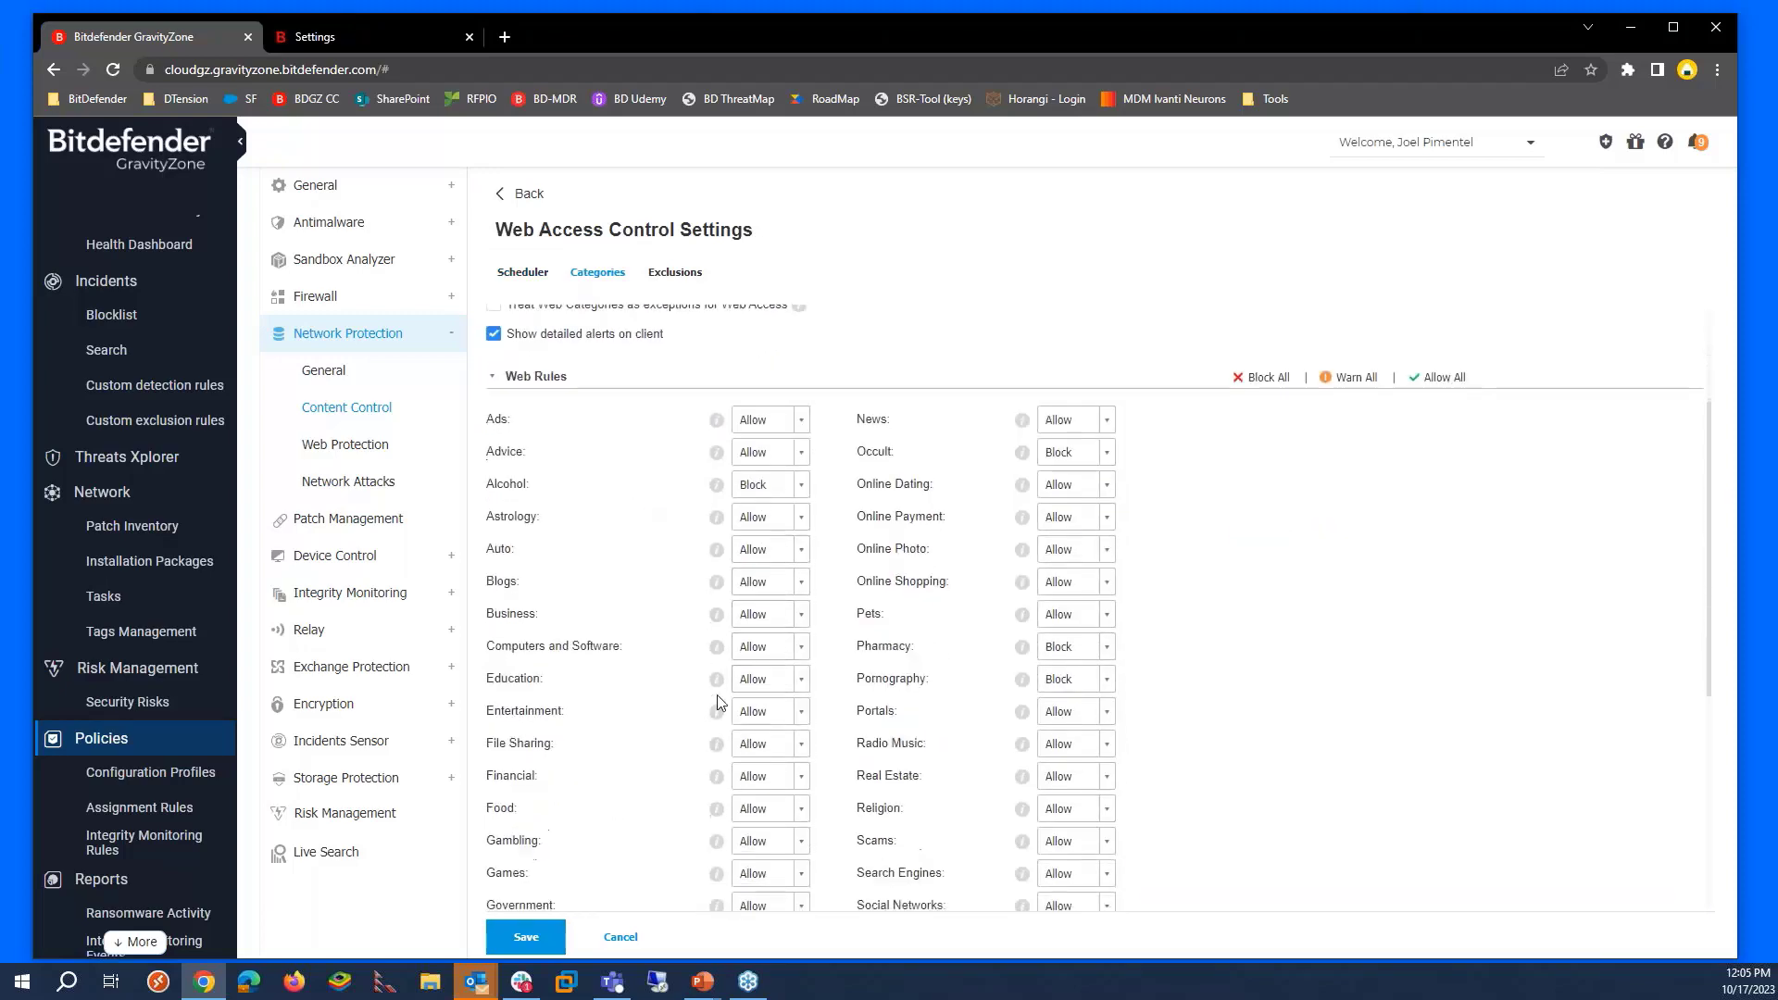
{"action": "scroll", "coordinate": [1022, 585], "scroll_direction": "down", "scroll_amount": 3}
{"action": "scroll", "coordinate": [1023, 585], "scroll_direction": "up", "scroll_amount": 2}
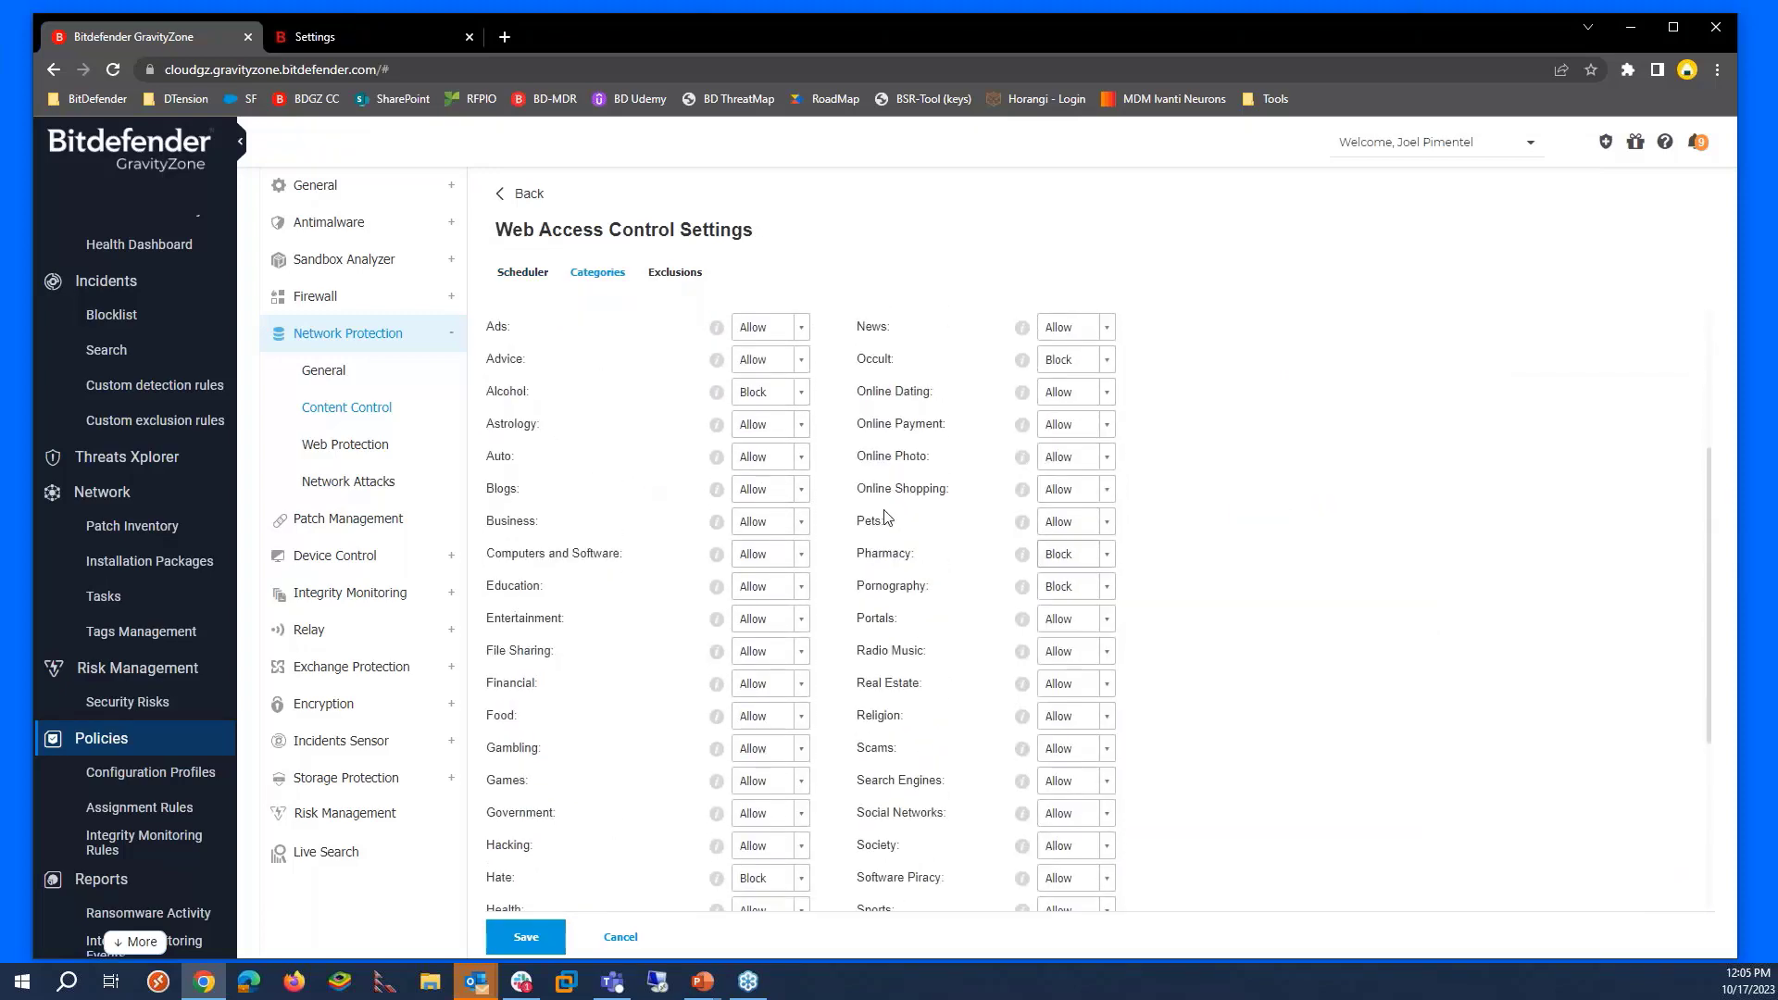
{"action": "scroll", "coordinate": [942, 465], "scroll_direction": "down", "scroll_amount": 1}
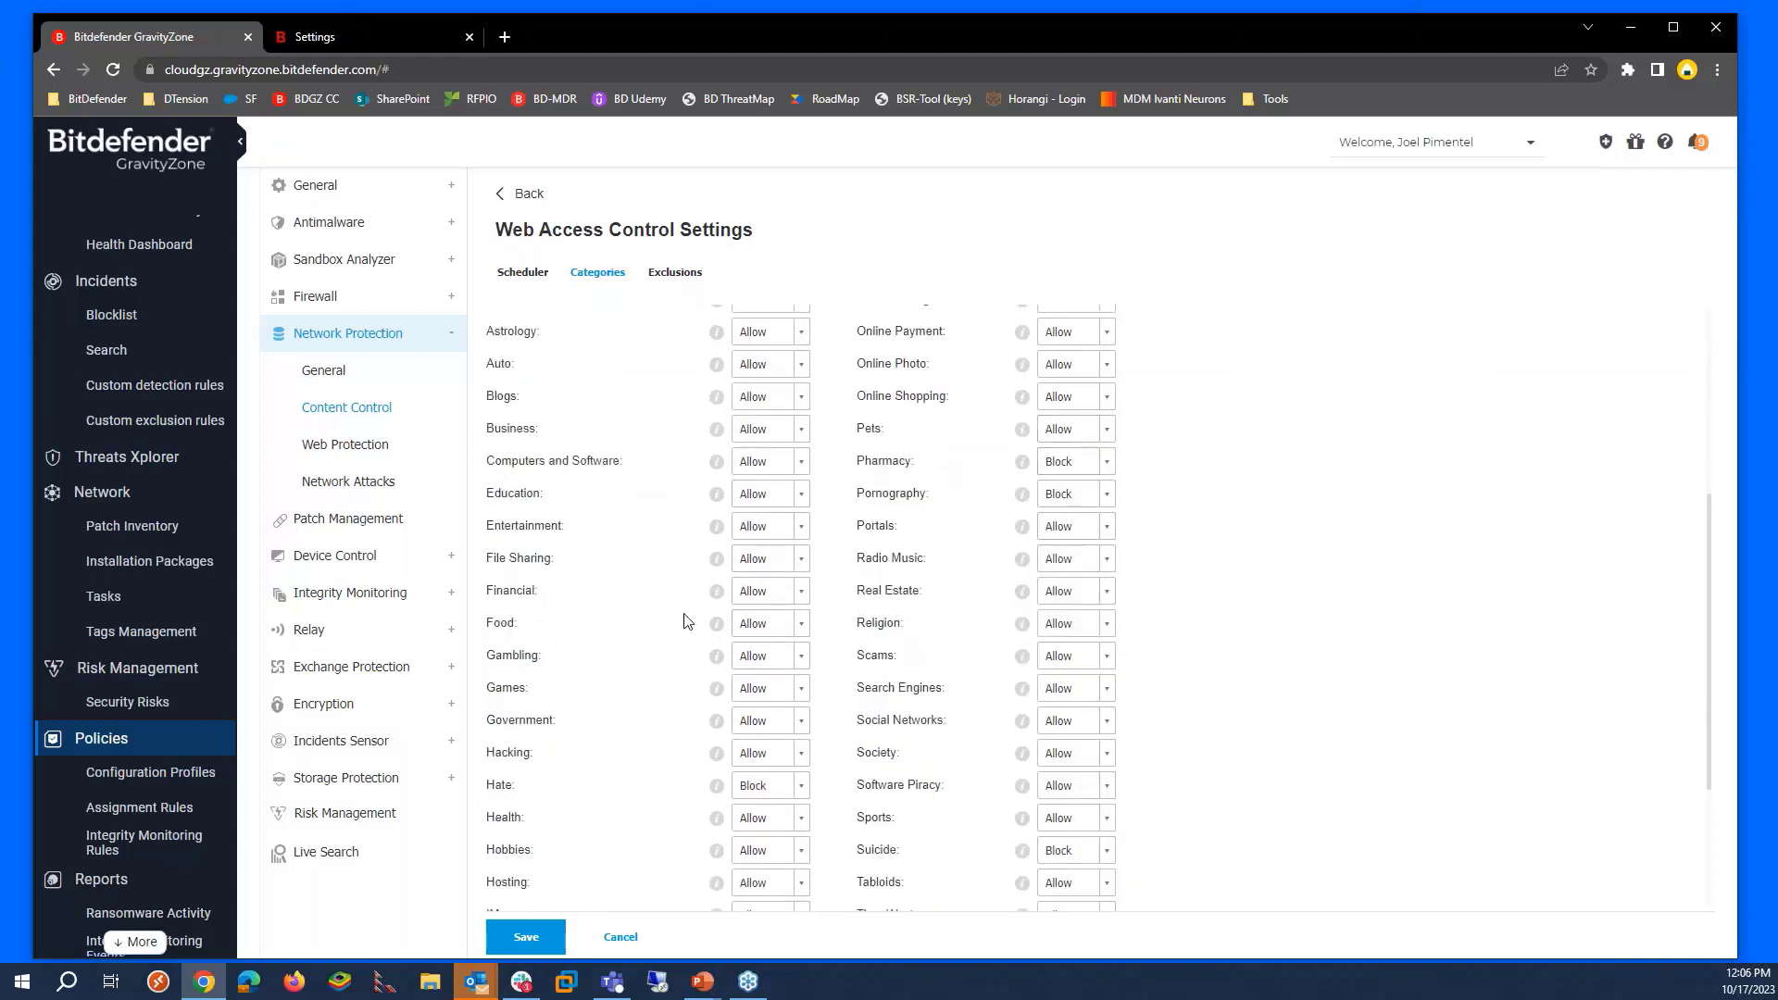
{"action": "left_click", "coordinate": [802, 690]}
{"action": "left_click", "coordinate": [746, 755]}
- Review Master Policy's Antimalware exclusion lists and the object types available for in-policy exclusions
{"action": "left_click", "coordinate": [347, 229]}
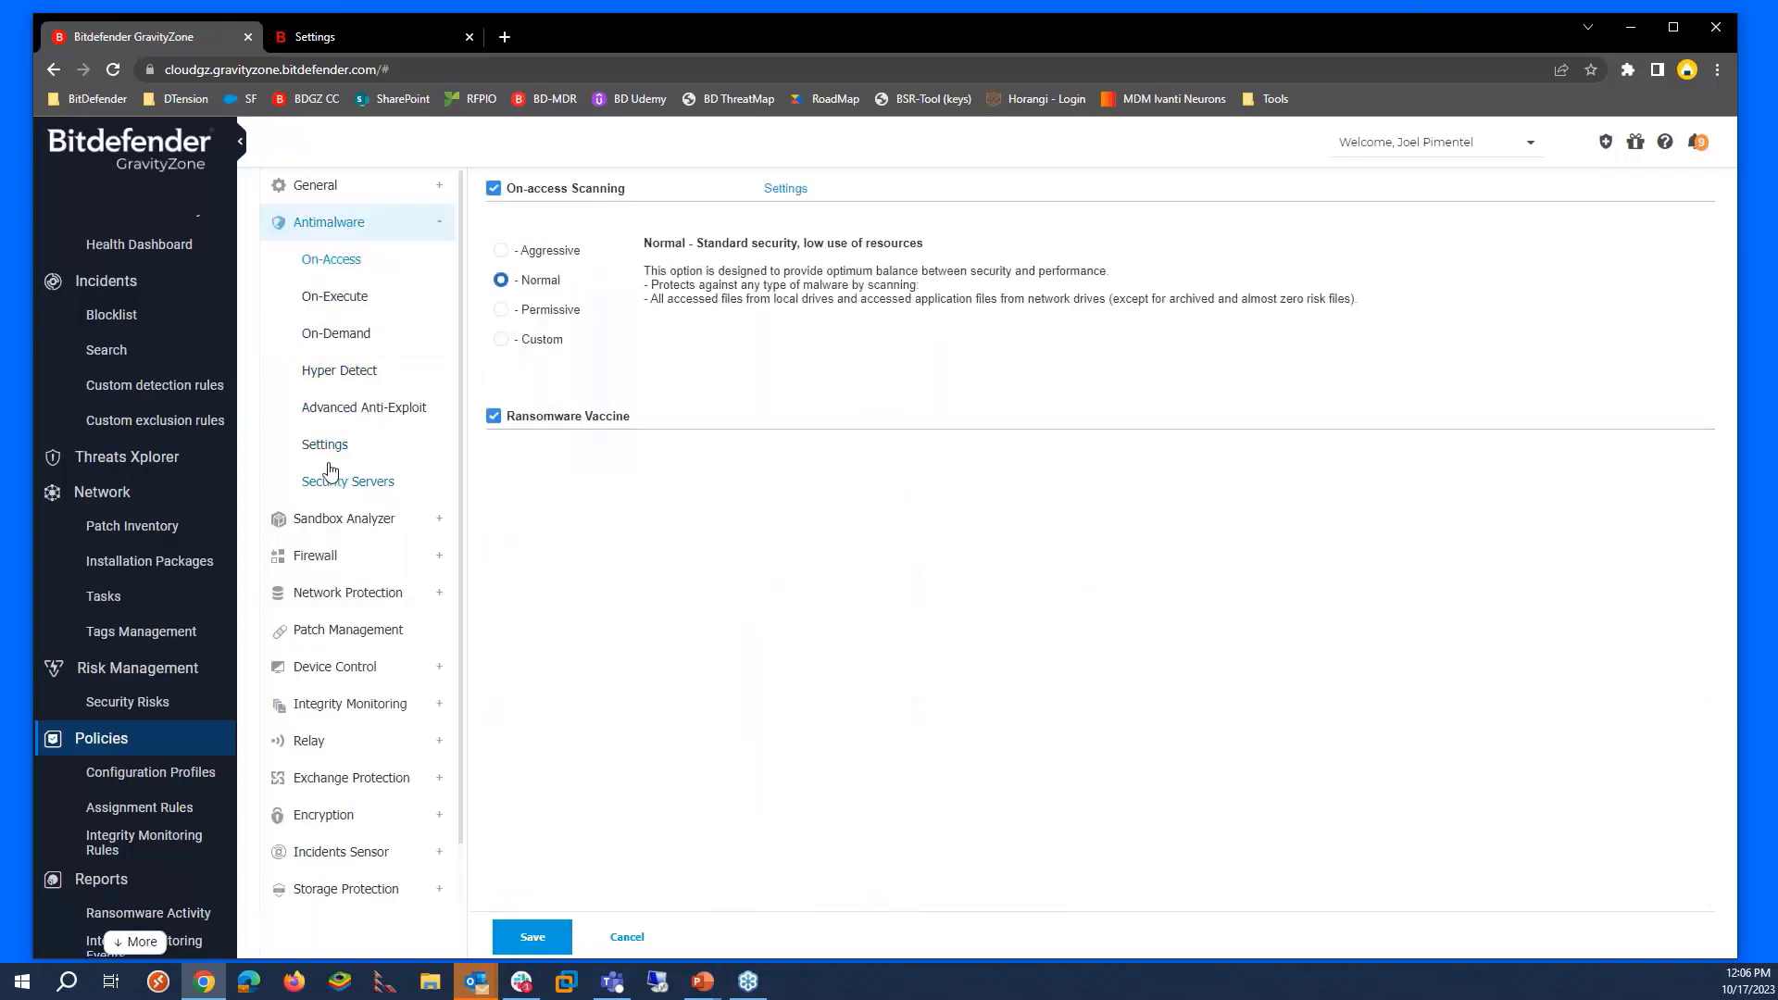
{"action": "left_click", "coordinate": [321, 458]}
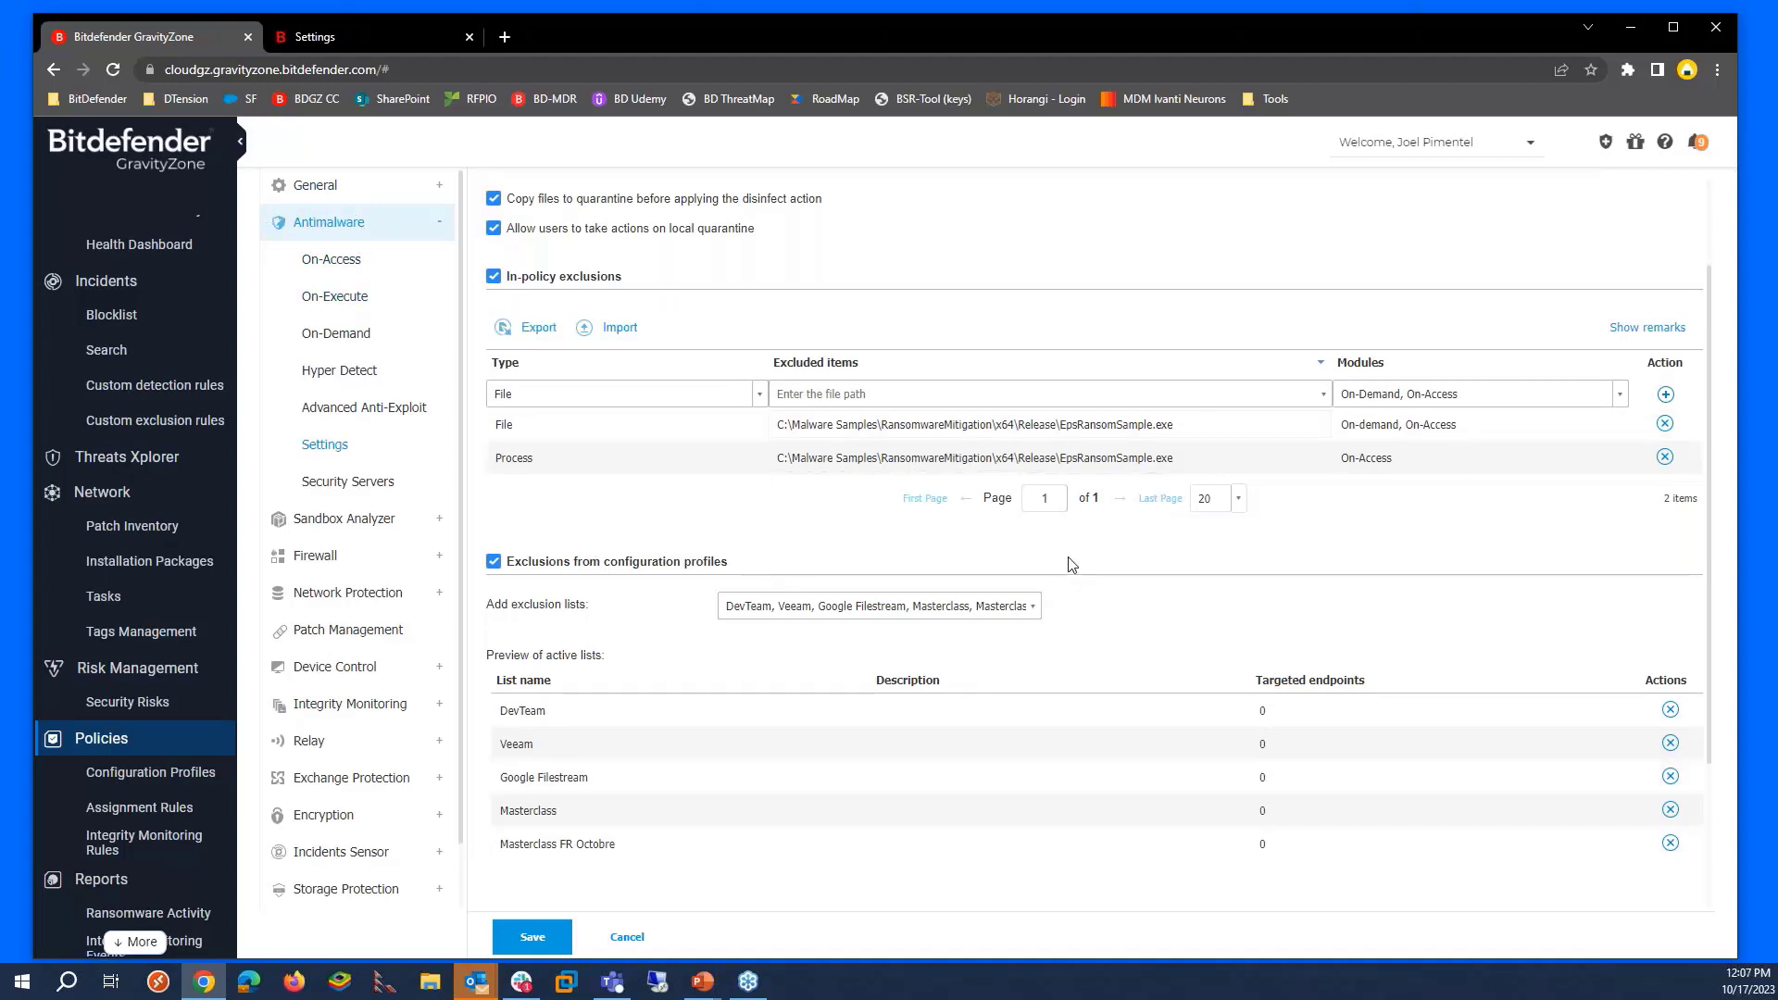
{"action": "left_click", "coordinate": [760, 396]}
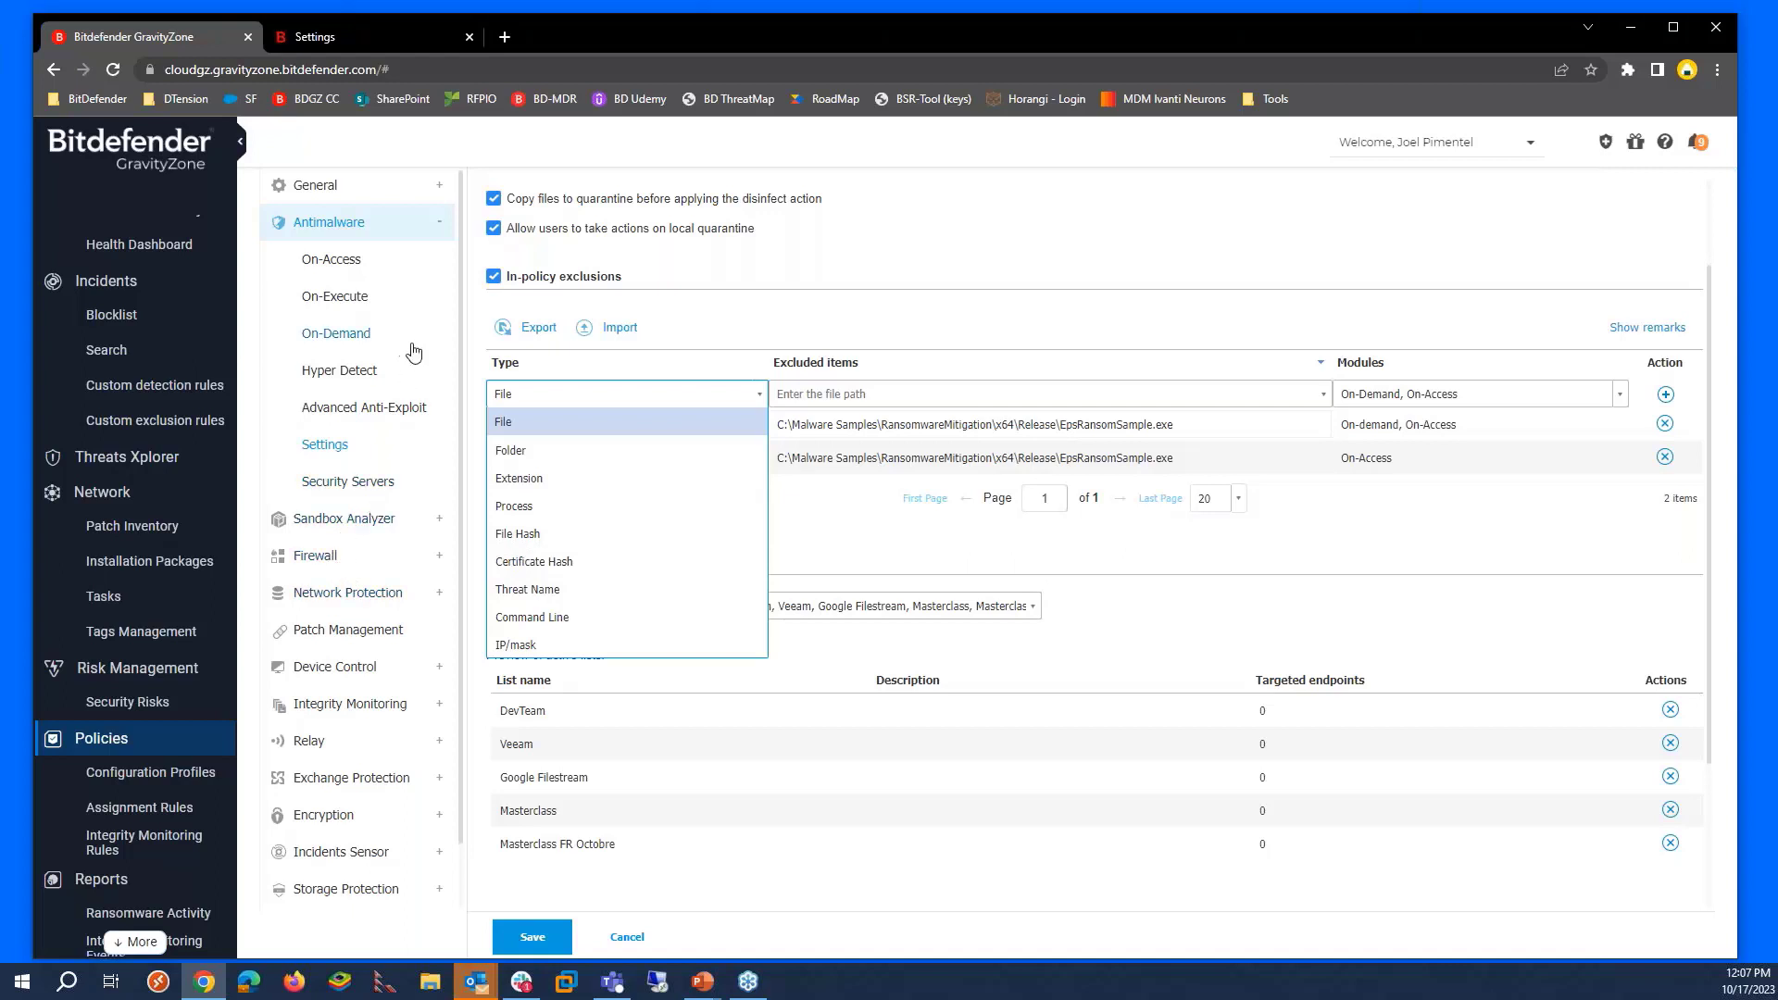
- Enable the general Network Protection exclusions, set the new exclusion's type to Application, and open the Web Protection section
{"action": "left_click", "coordinate": [354, 593]}
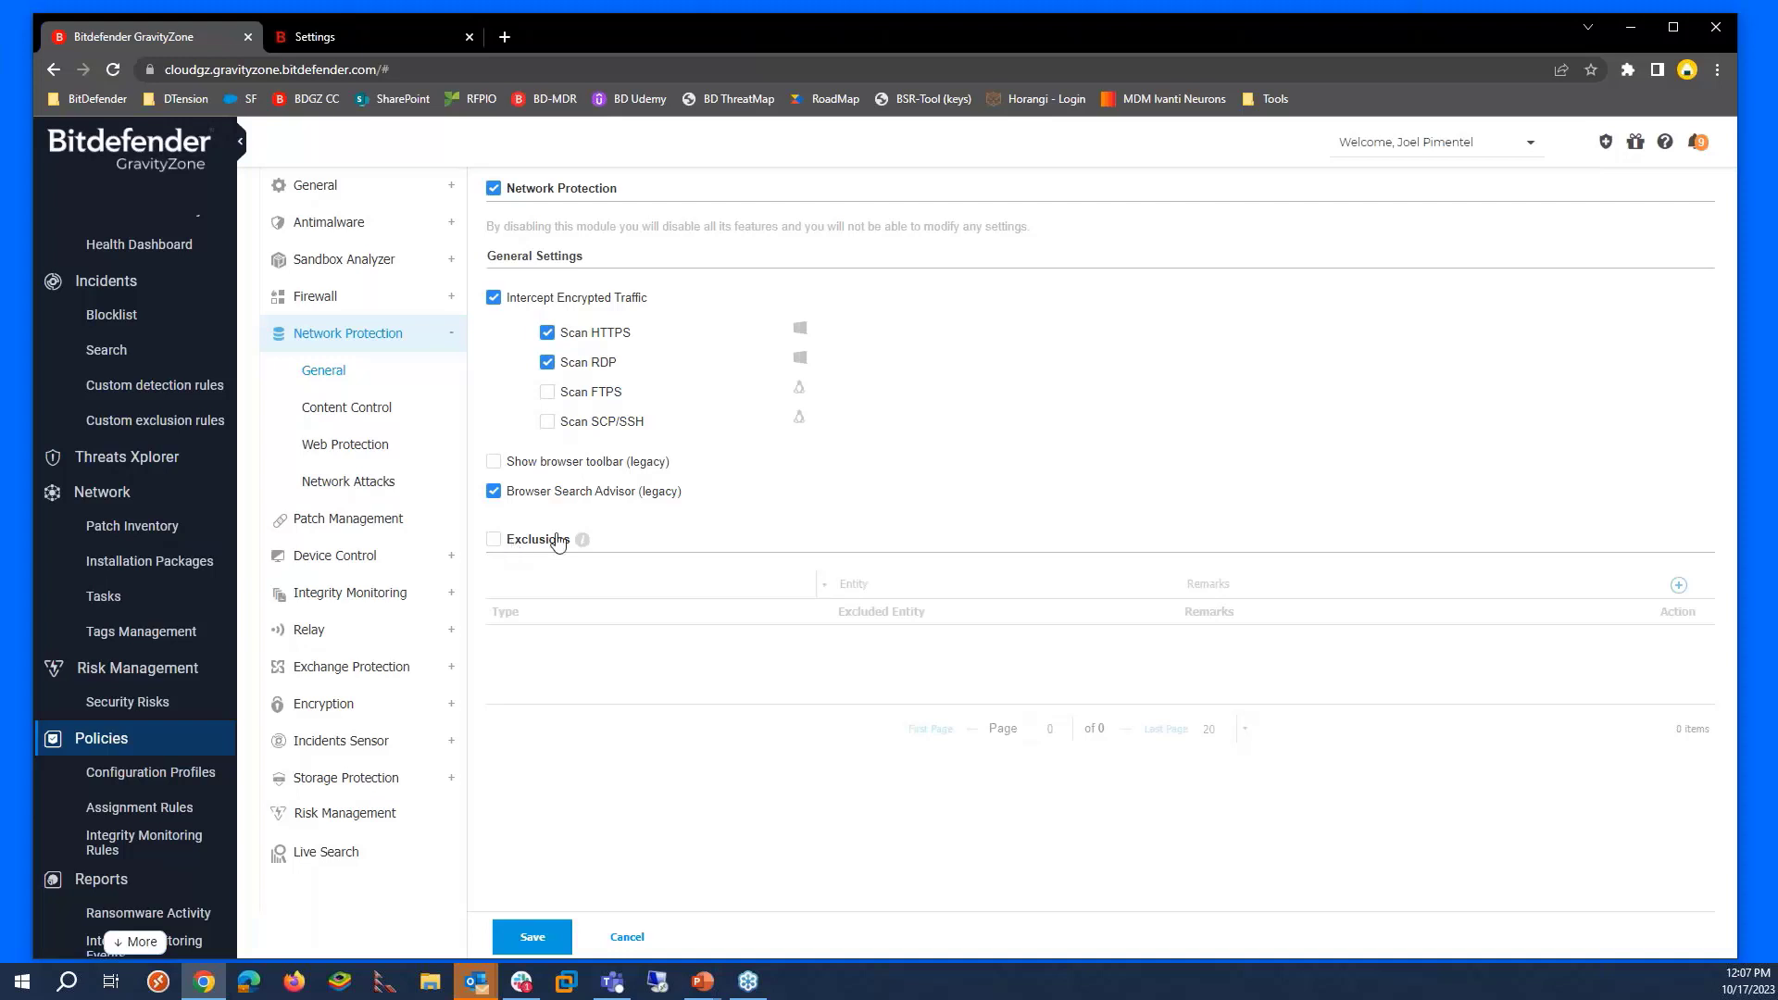
{"action": "left_click", "coordinate": [498, 544]}
{"action": "left_click", "coordinate": [825, 595]}
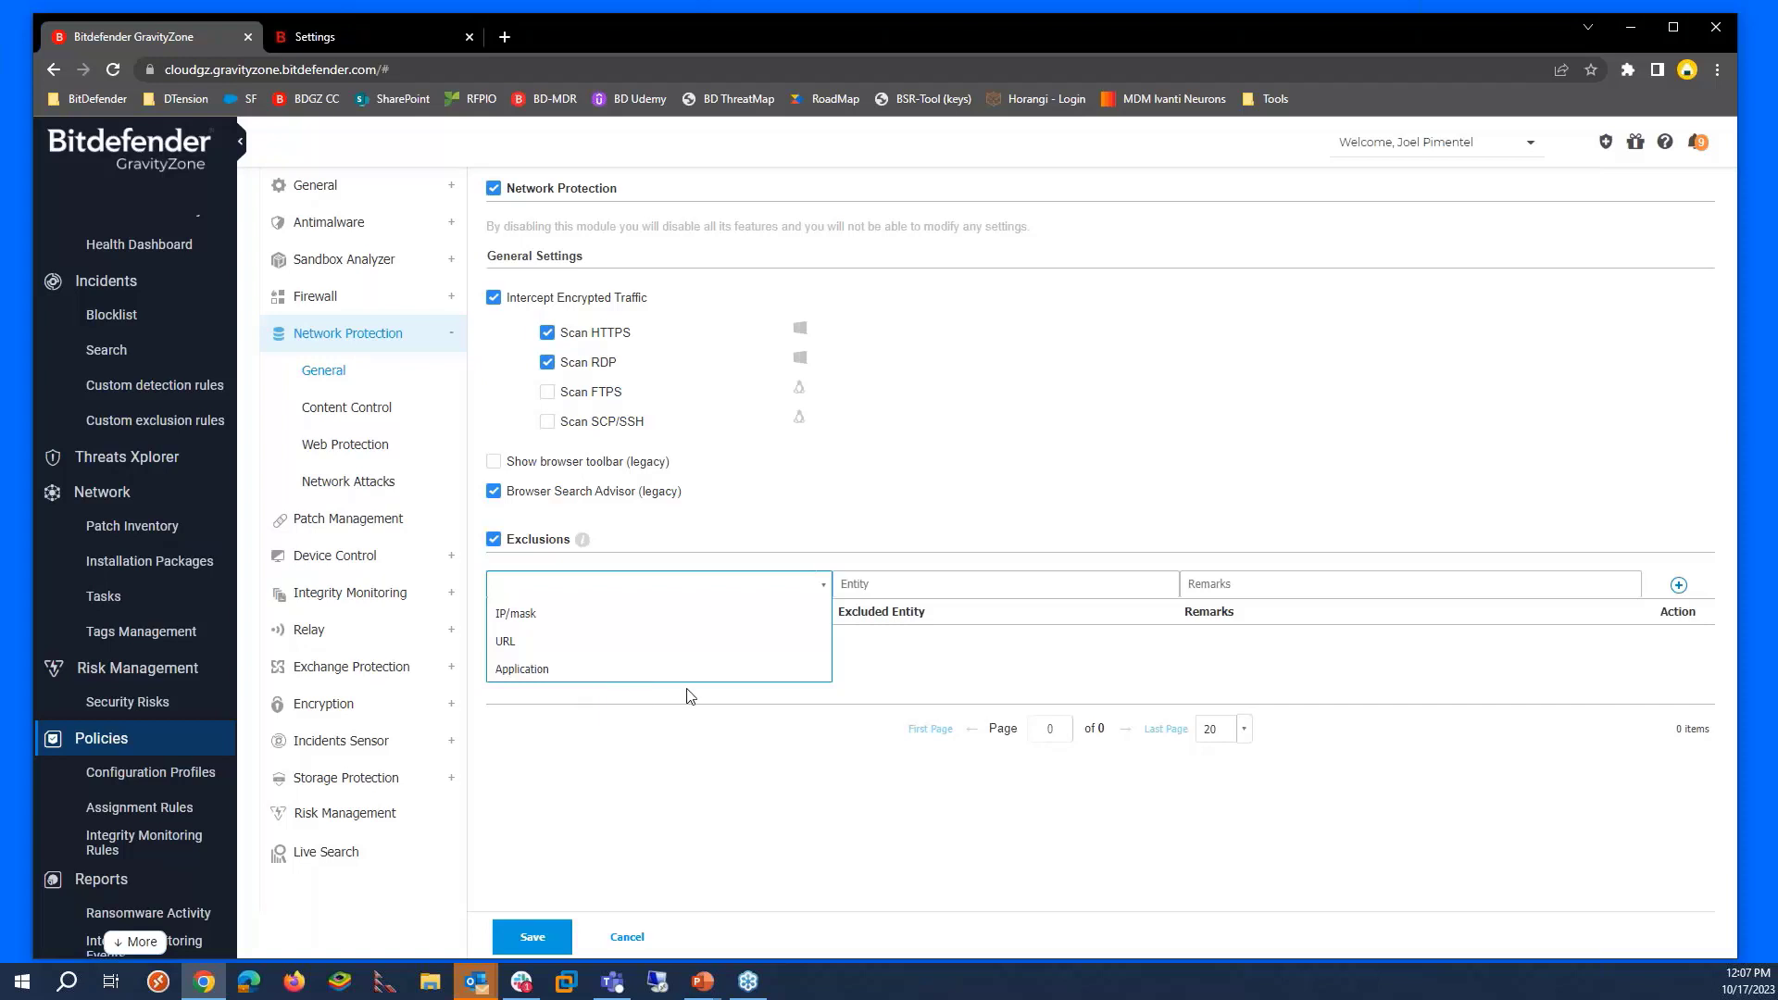
{"action": "left_click", "coordinate": [666, 676]}
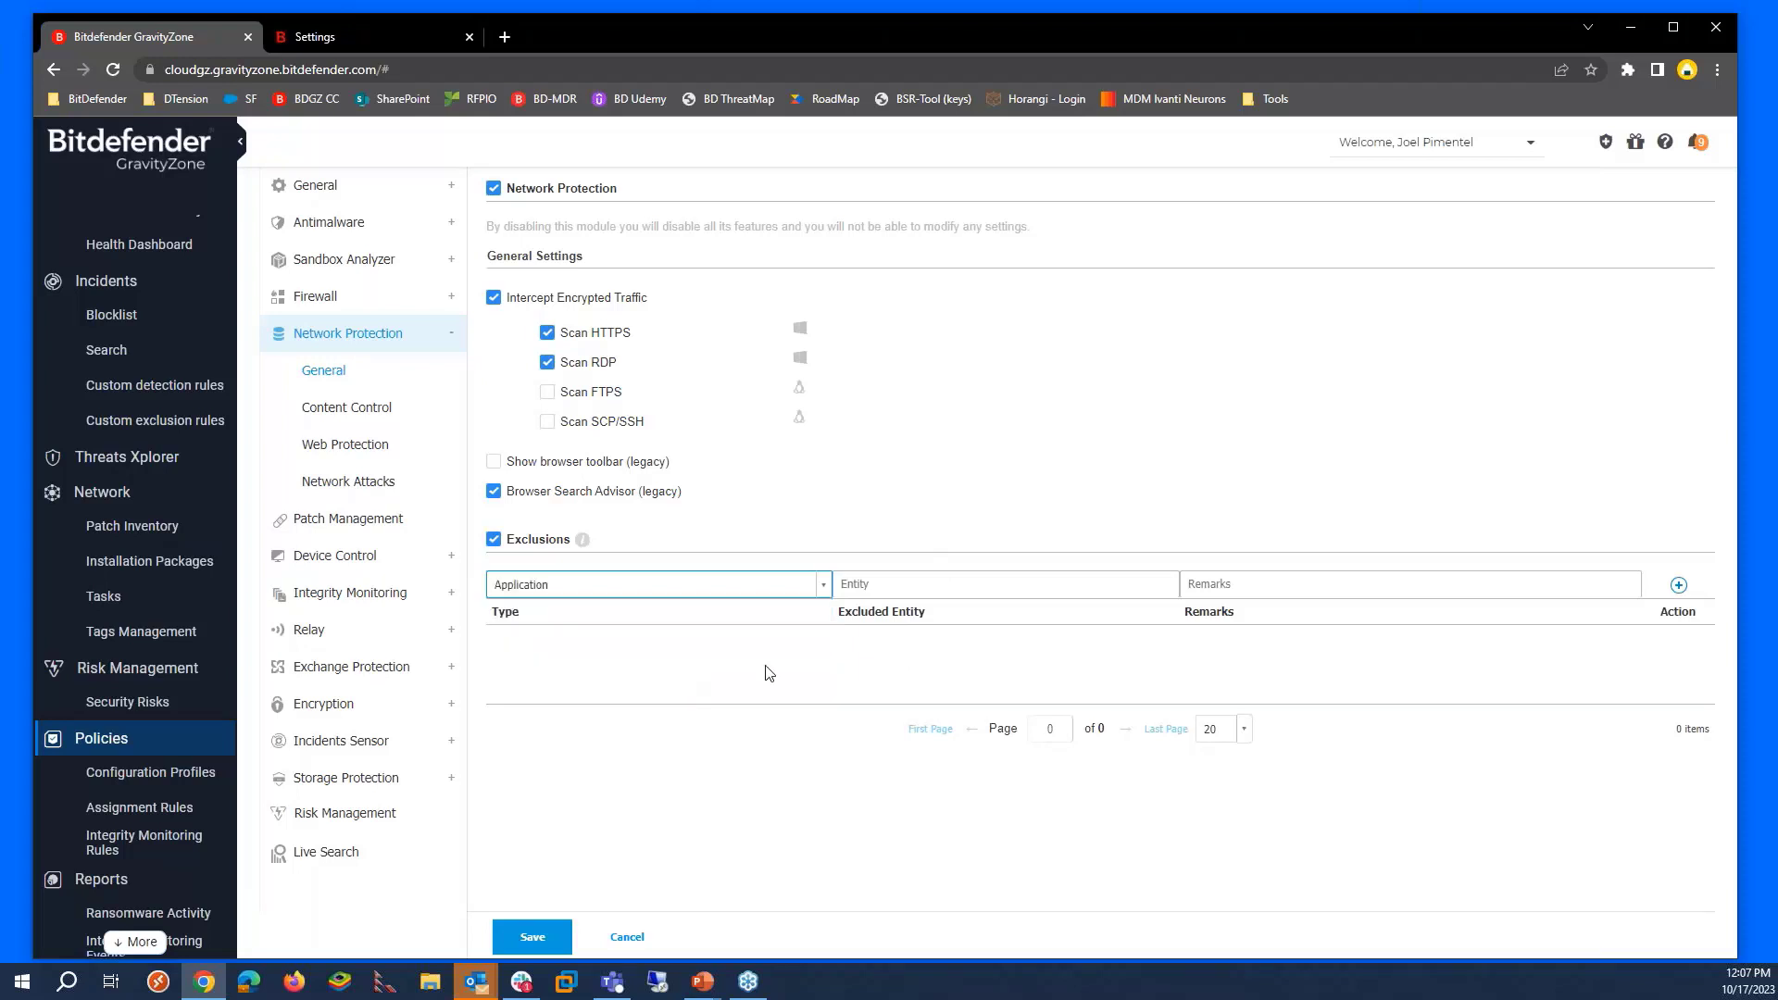
{"action": "left_click", "coordinate": [898, 586]}
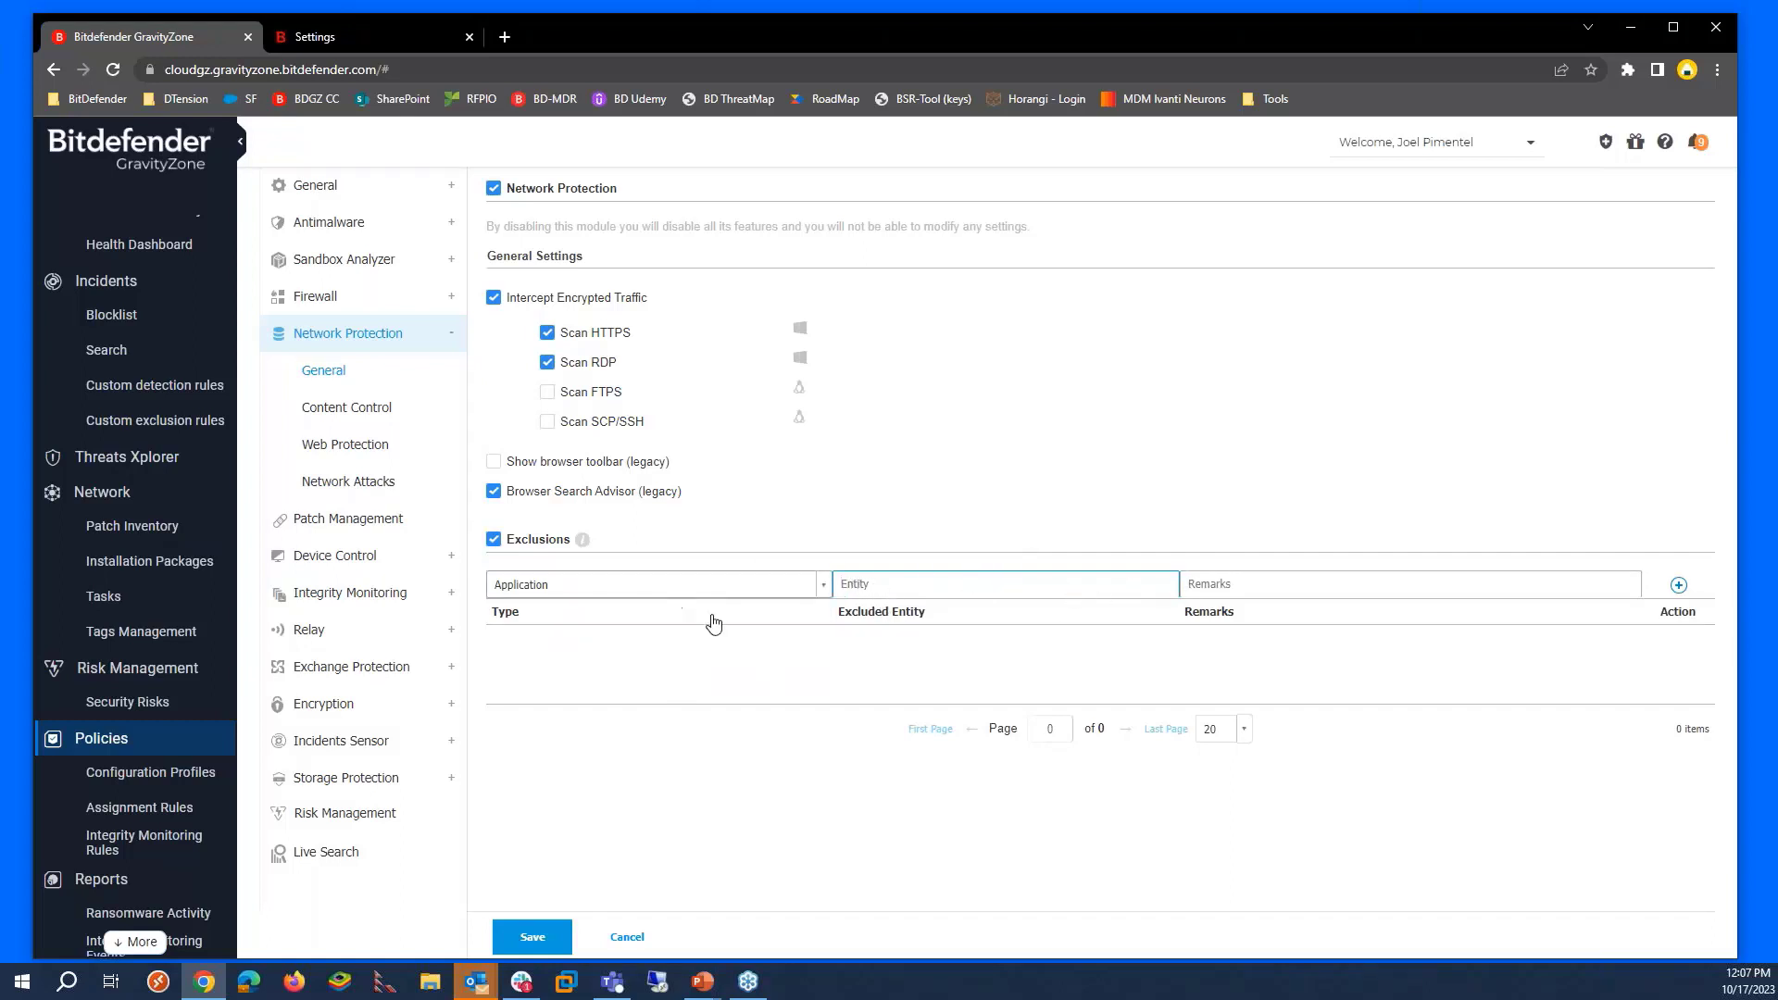
{"action": "left_click", "coordinate": [818, 589]}
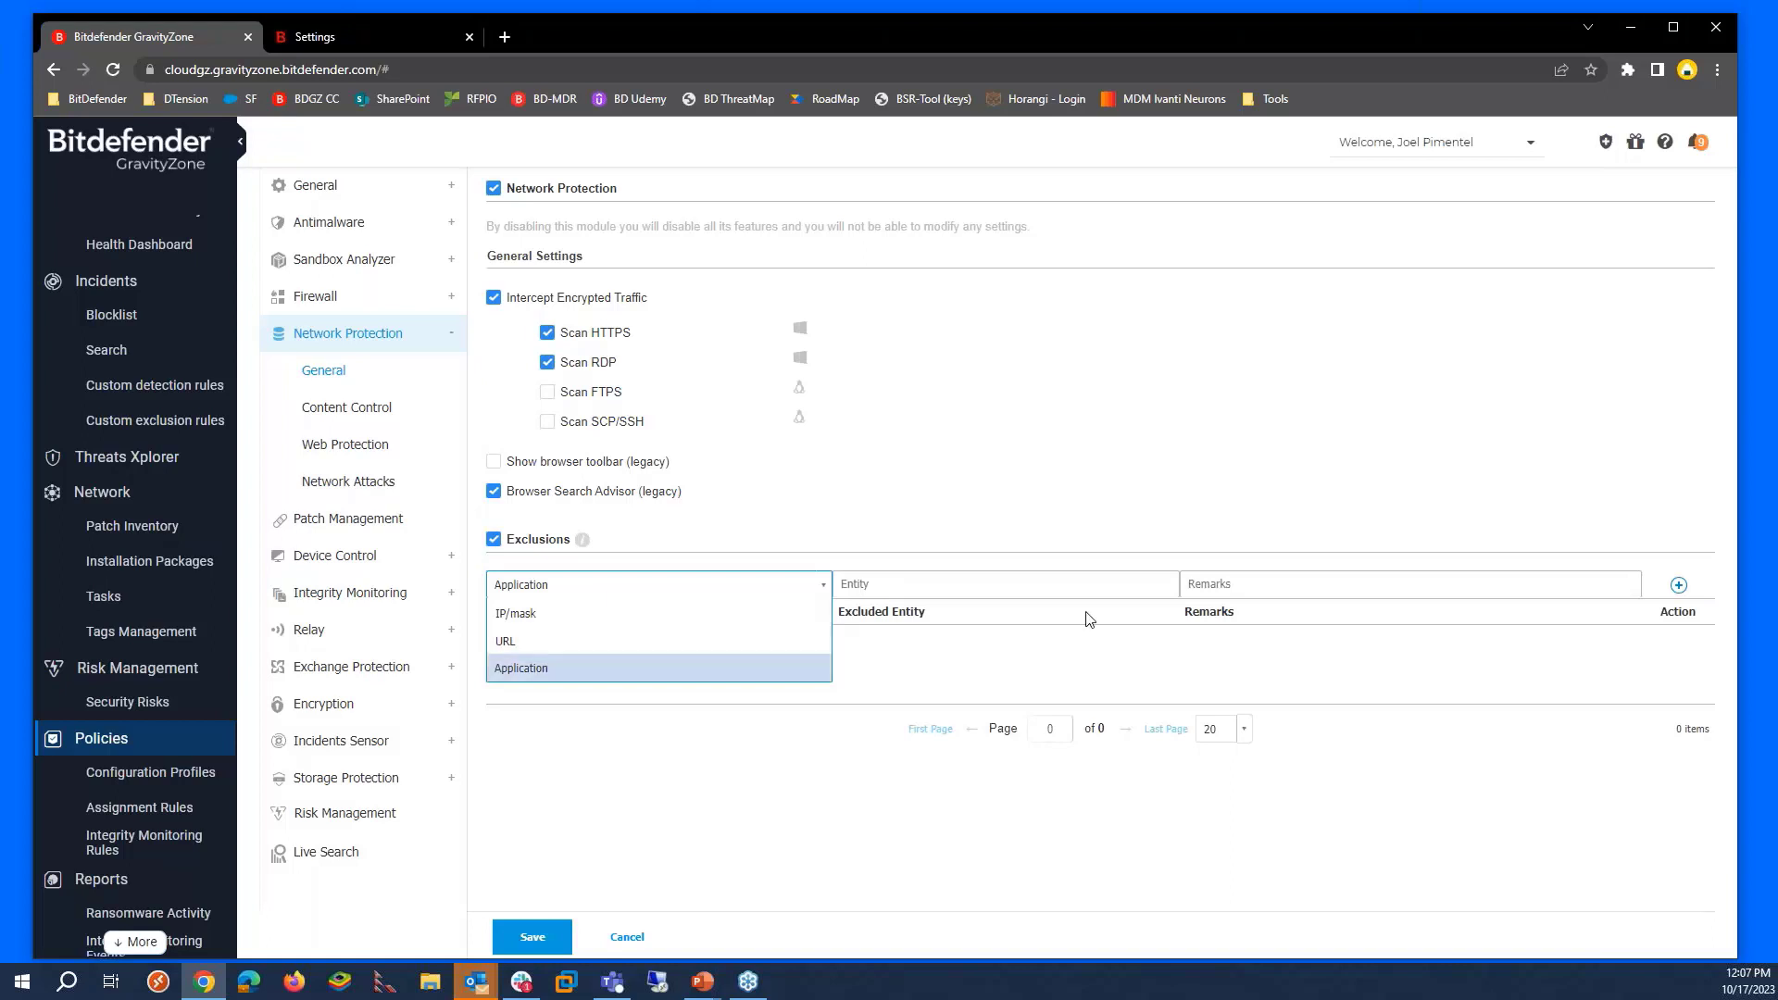
{"action": "left_click", "coordinate": [361, 449]}
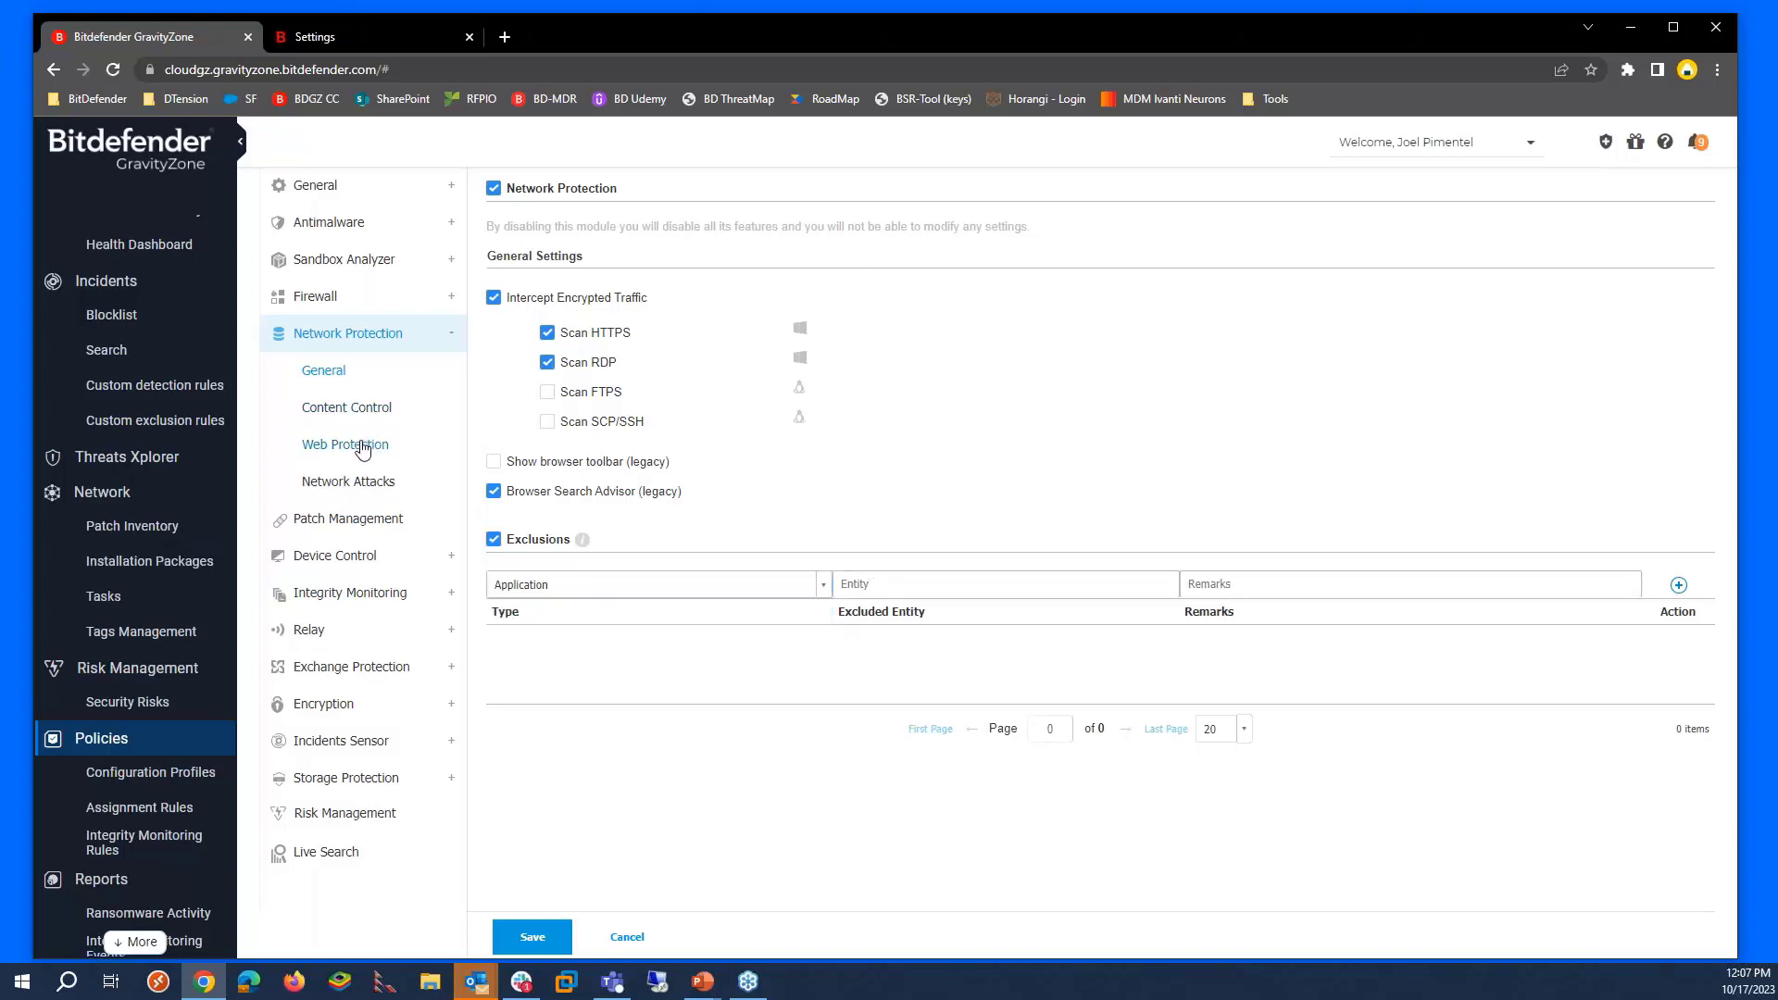
- Review the Web Protection settings, the Web Access Control exclusion list and the web rules for each category
{"action": "left_click", "coordinate": [361, 449]}
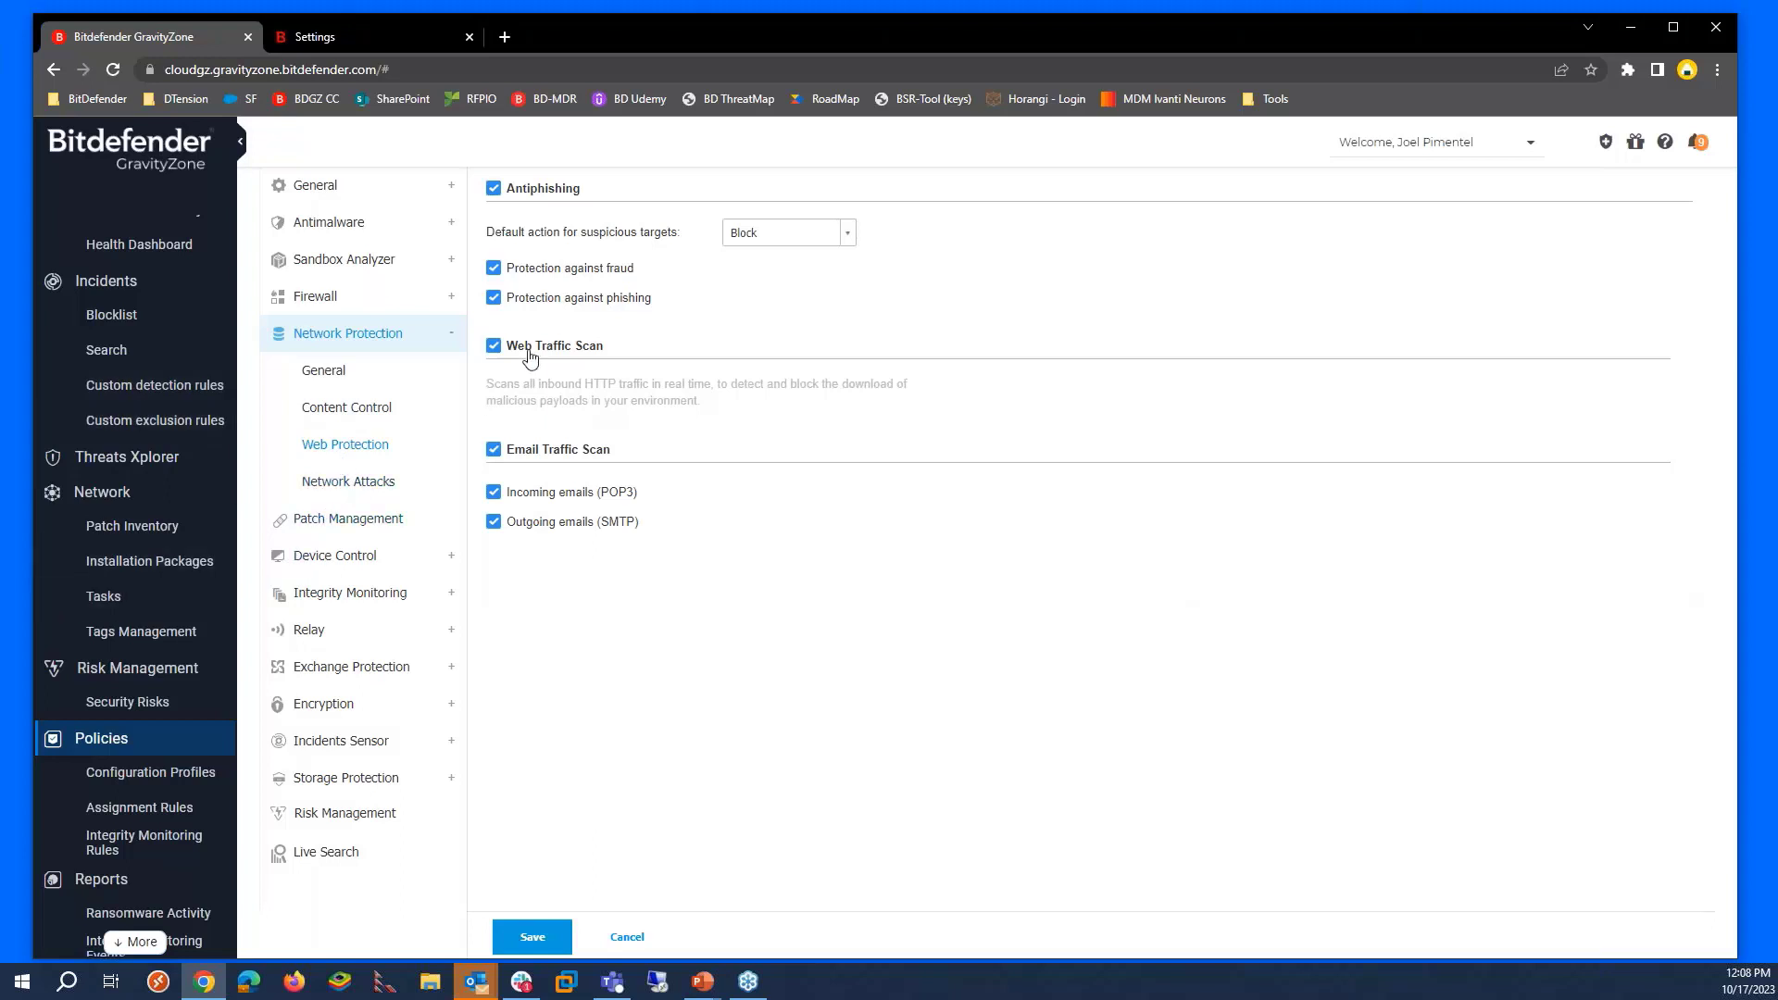
{"action": "left_click", "coordinate": [369, 419]}
{"action": "left_click", "coordinate": [668, 276]}
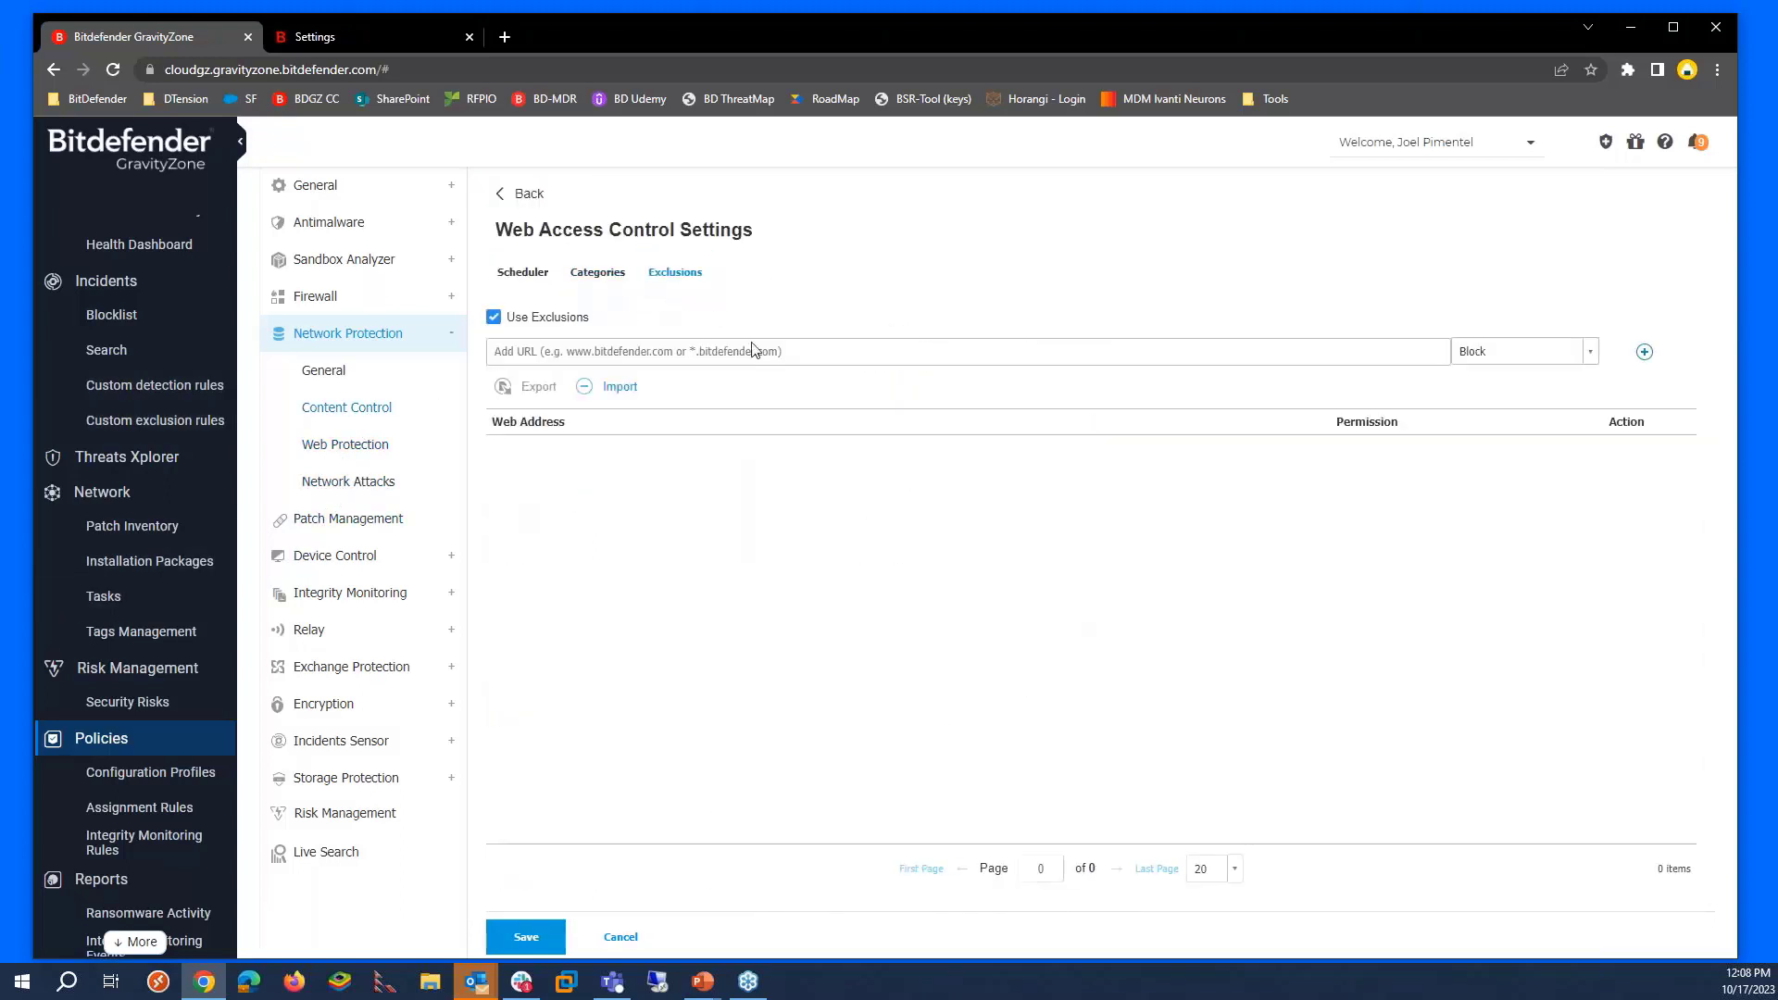
{"action": "left_click", "coordinate": [614, 285]}
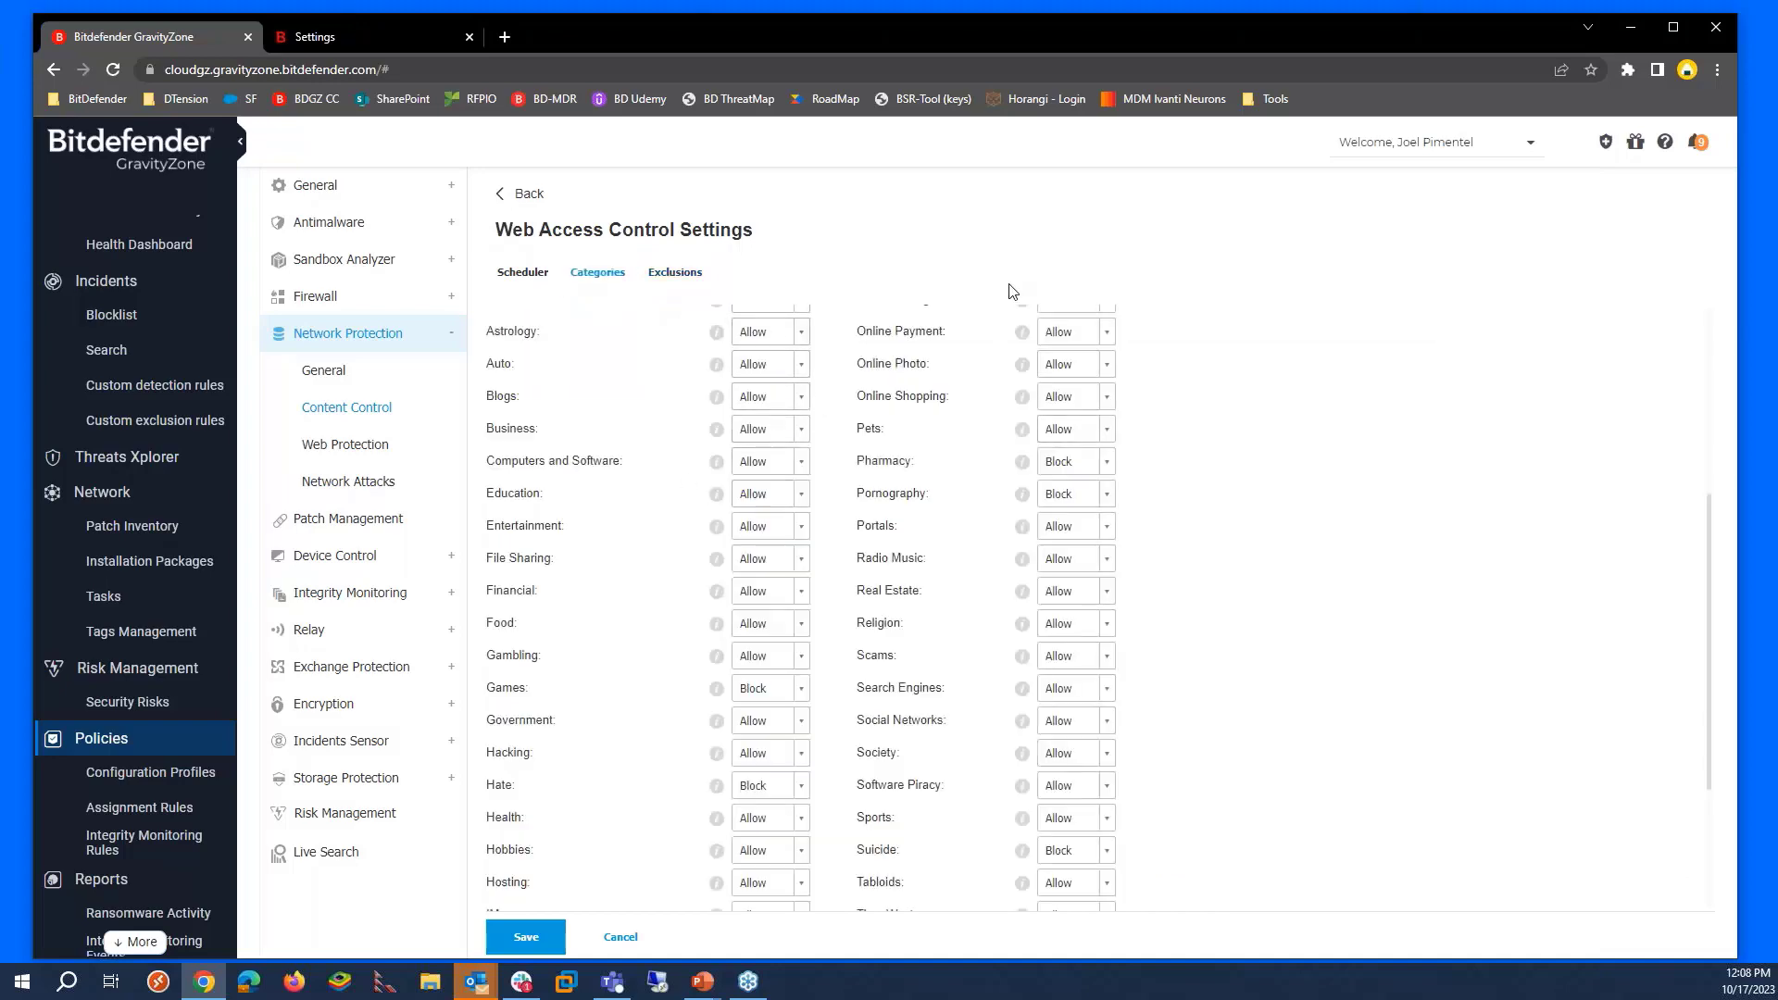
{"action": "scroll", "coordinate": [945, 584], "scroll_direction": "down", "scroll_amount": 2}
{"action": "scroll", "coordinate": [935, 648], "scroll_direction": "up", "scroll_amount": 7}
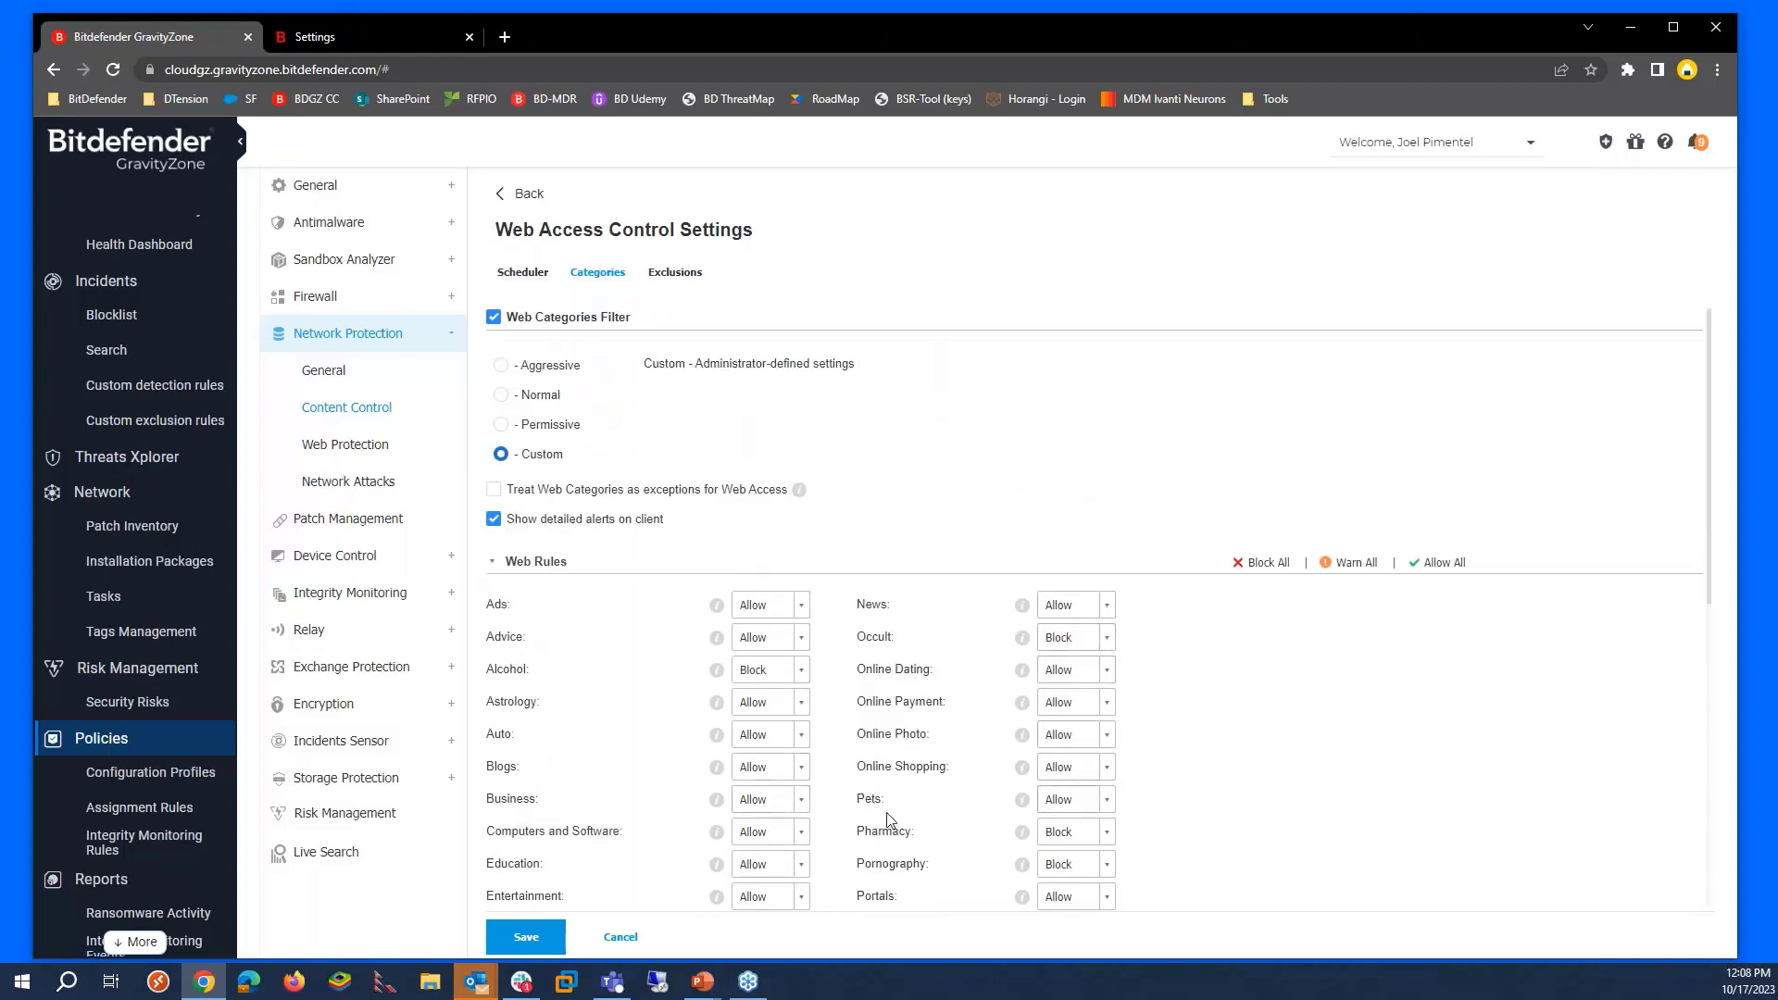
{"action": "scroll", "coordinate": [968, 802], "scroll_direction": "down", "scroll_amount": 3}
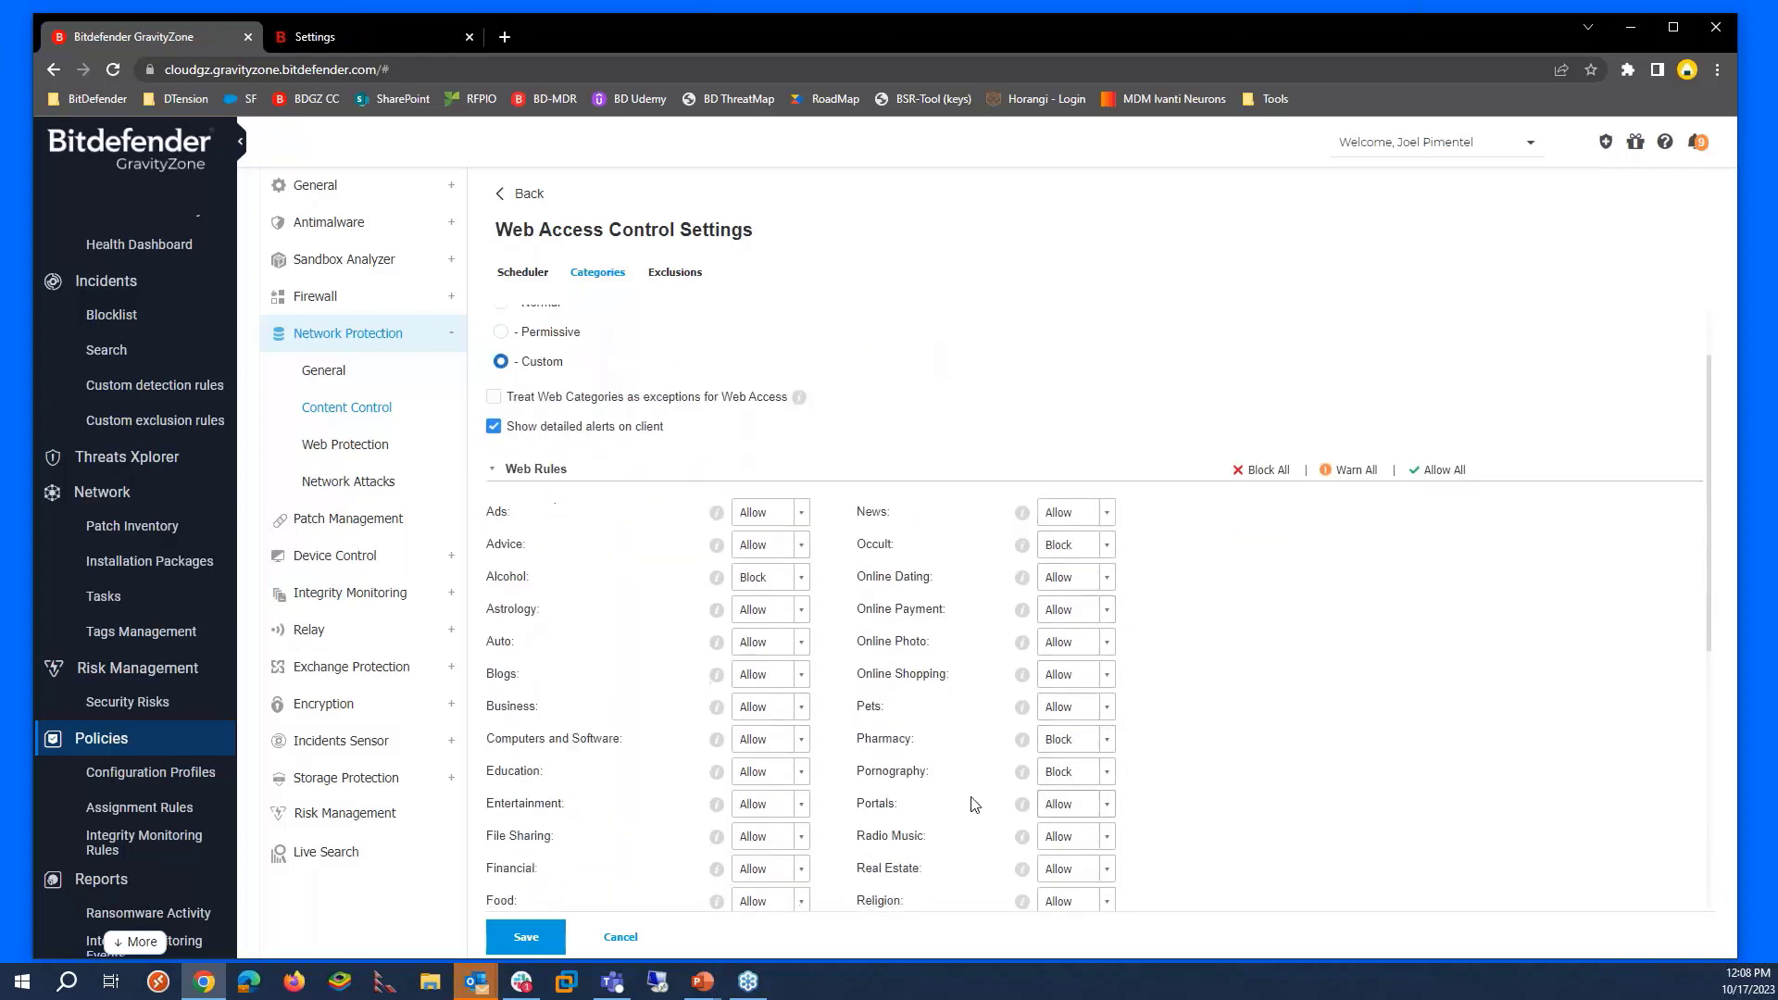
{"action": "scroll", "coordinate": [1008, 700], "scroll_direction": "down", "scroll_amount": 3}
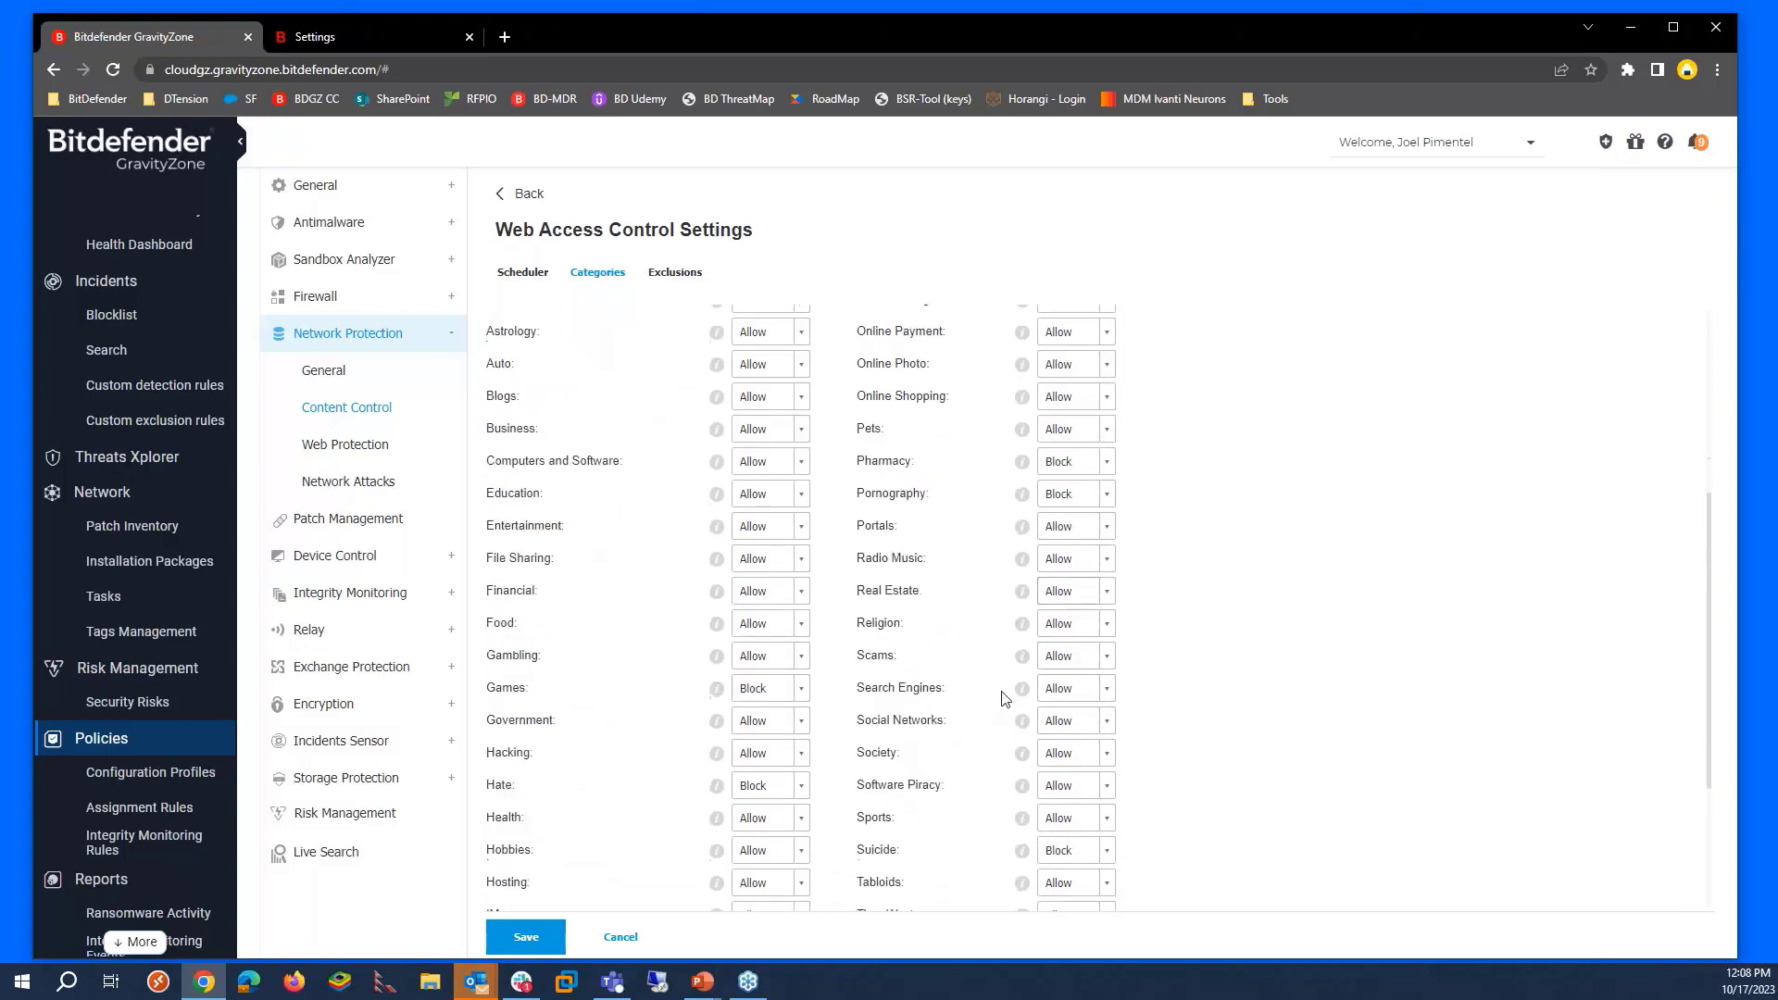
{"action": "scroll", "coordinate": [961, 728], "scroll_direction": "down", "scroll_amount": 1}
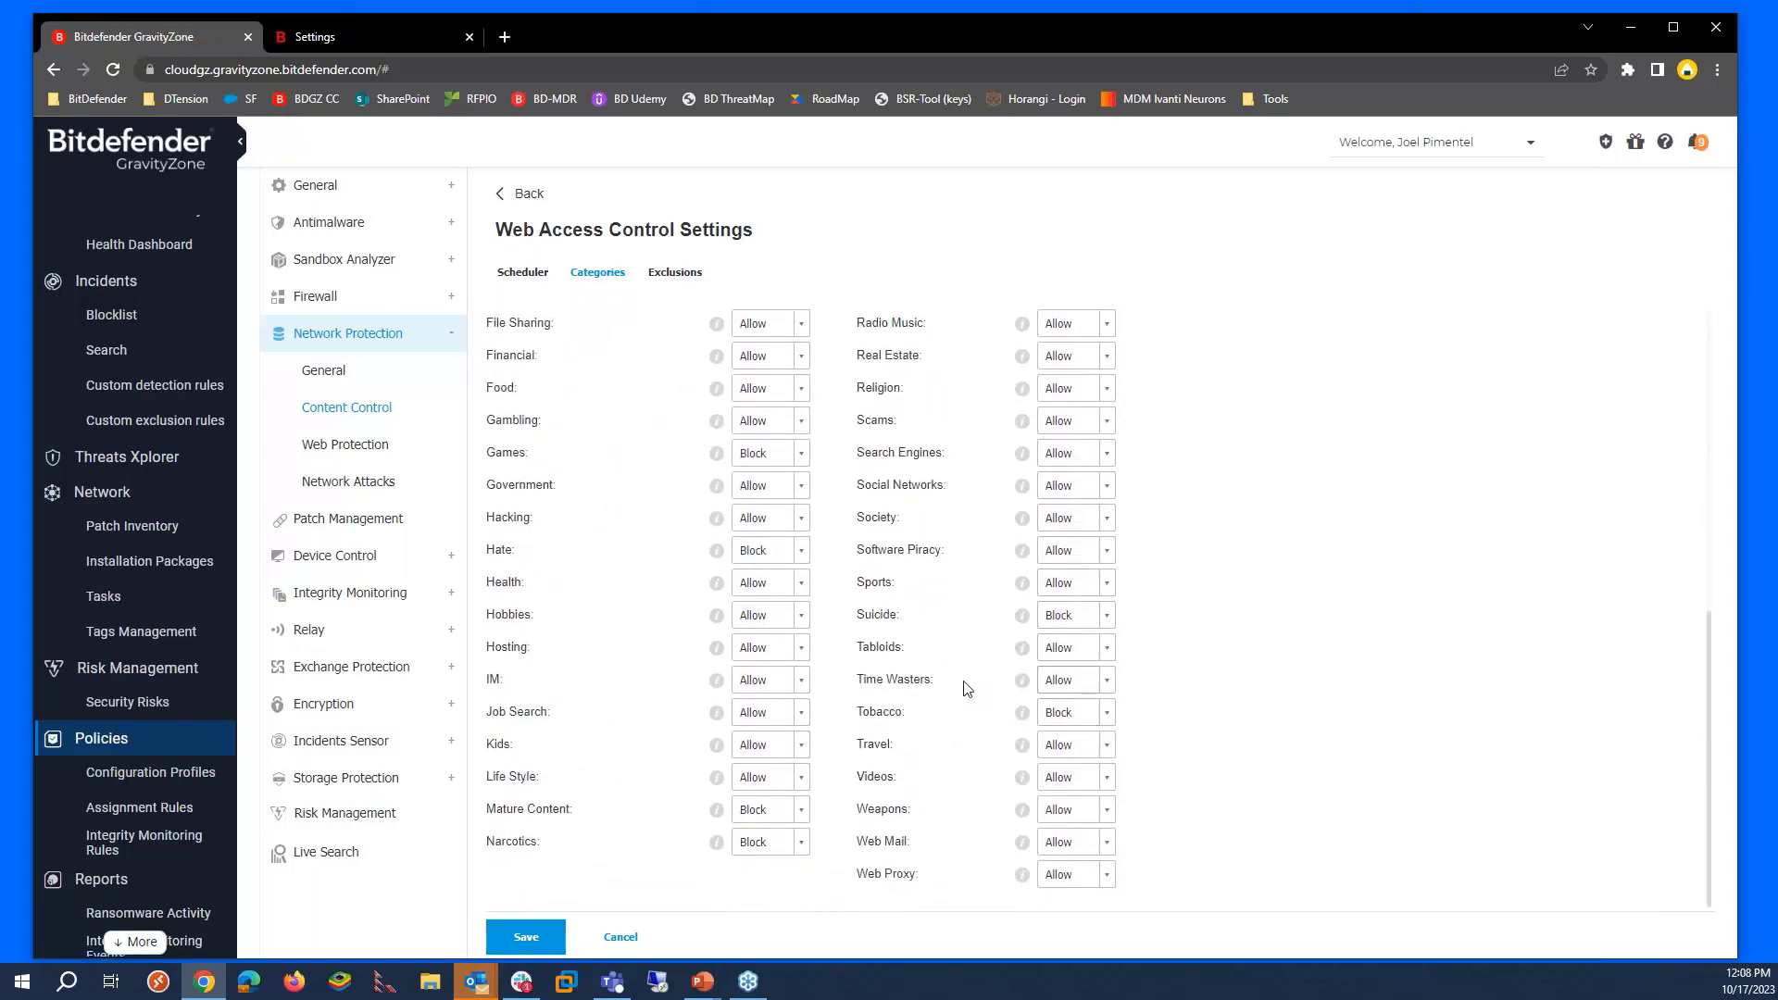
{"action": "scroll", "coordinate": [969, 743], "scroll_direction": "up", "scroll_amount": 1}
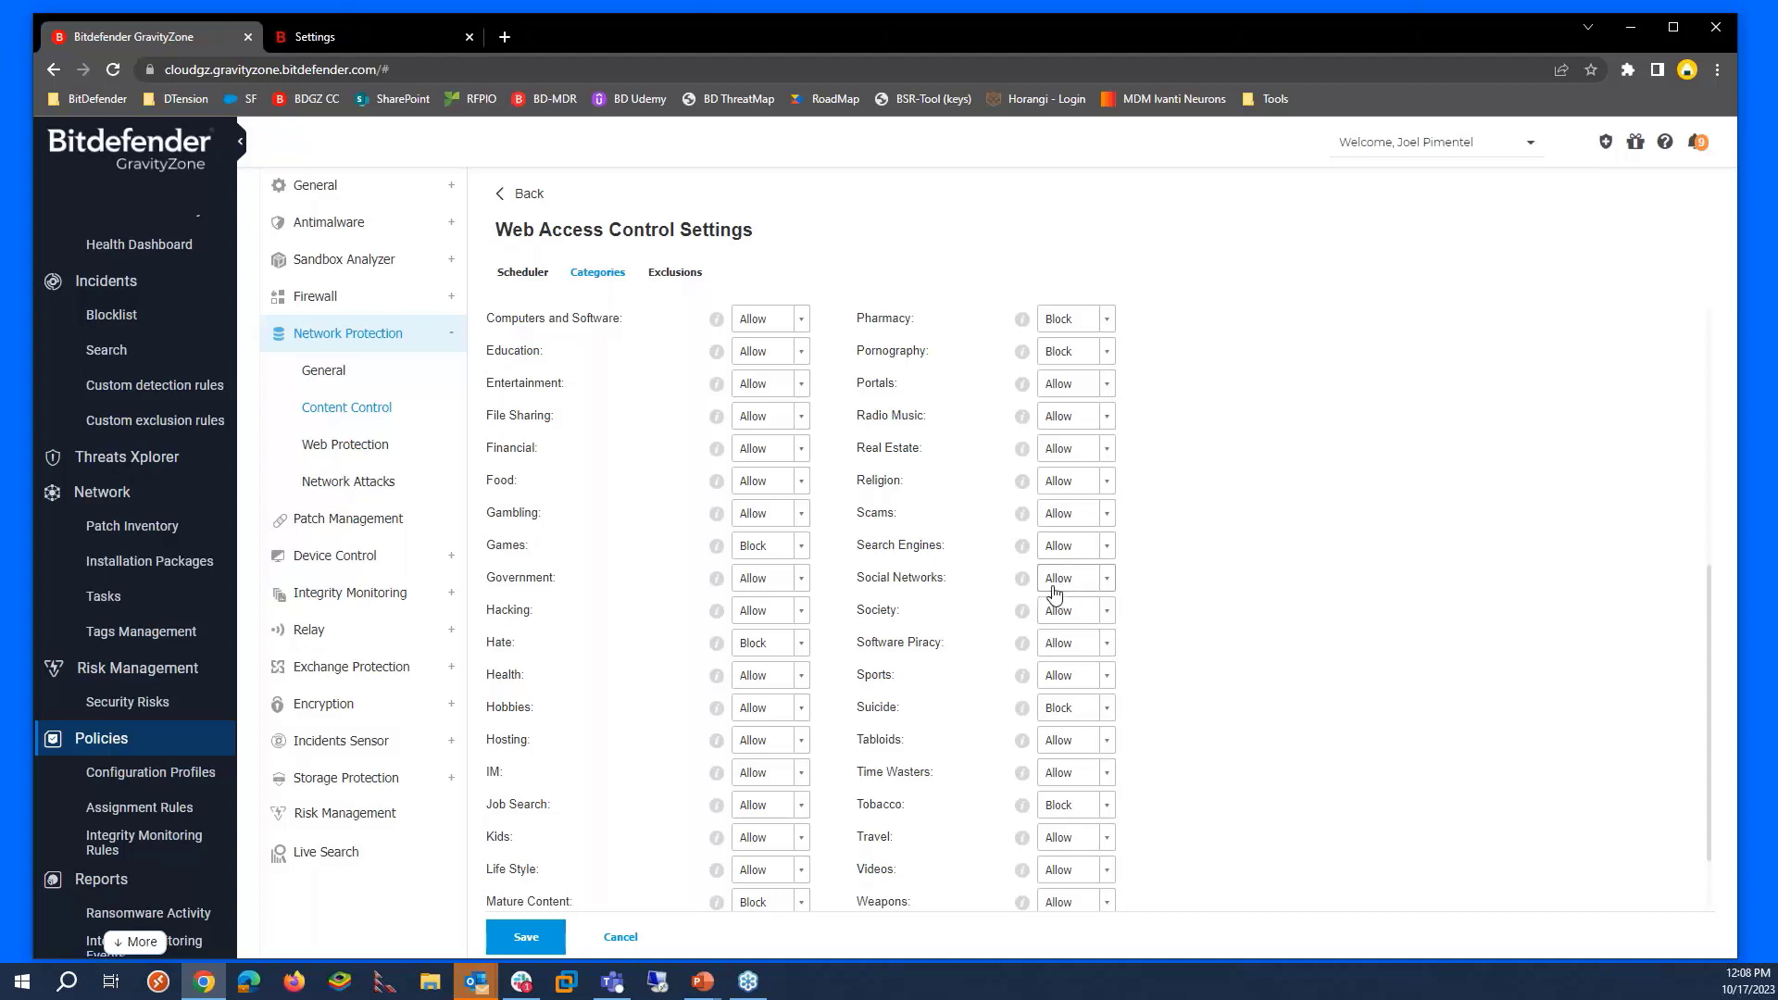
{"action": "left_click", "coordinate": [673, 272]}
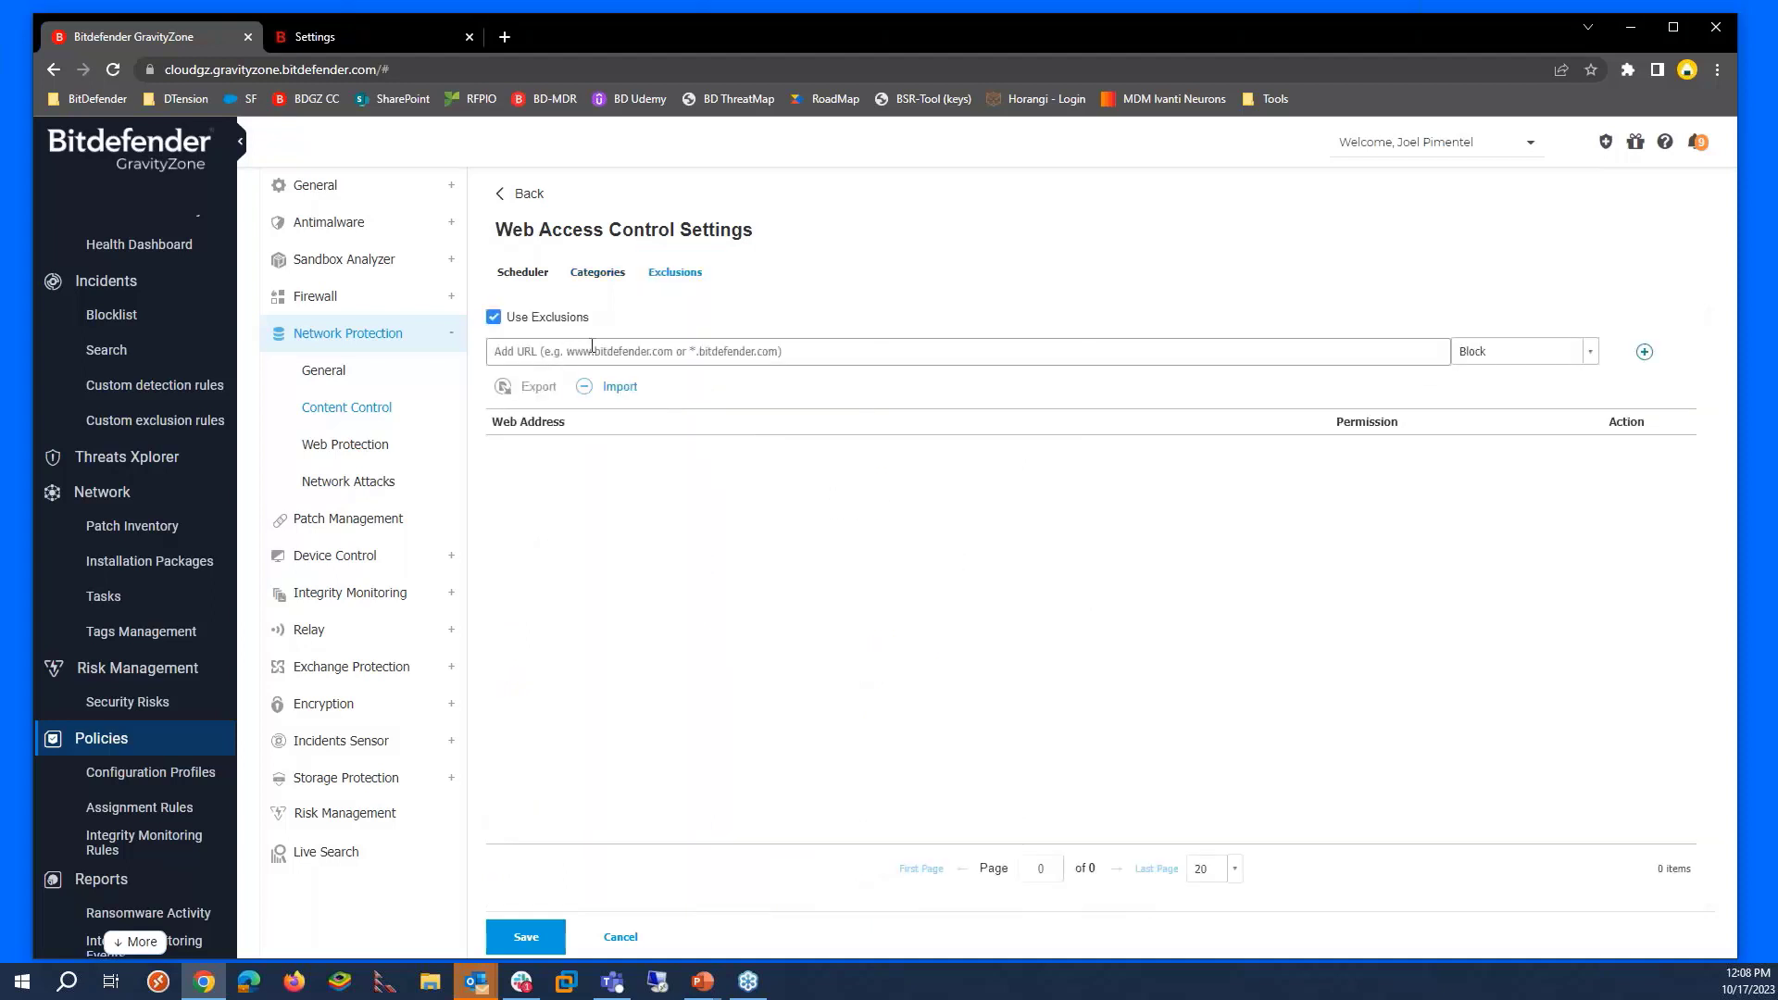
{"action": "left_click", "coordinate": [592, 351]}
{"action": "type", "text": "www.facebook.com"}
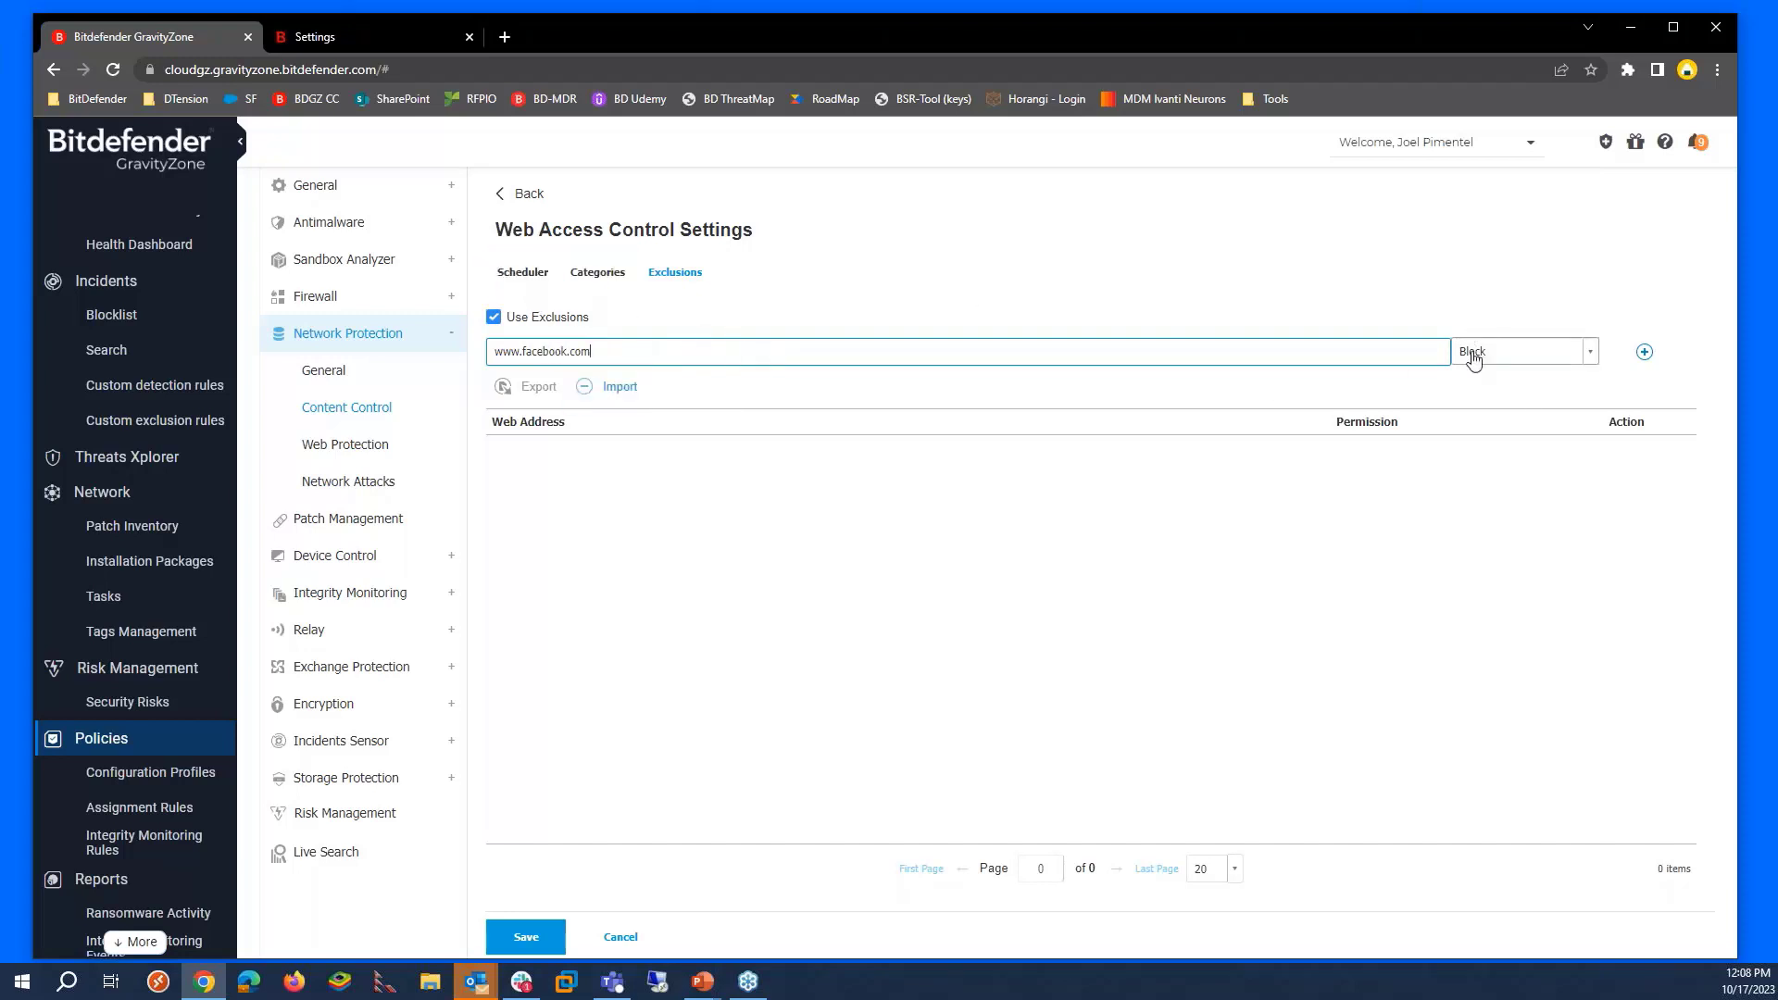
{"action": "left_click", "coordinate": [1645, 356]}
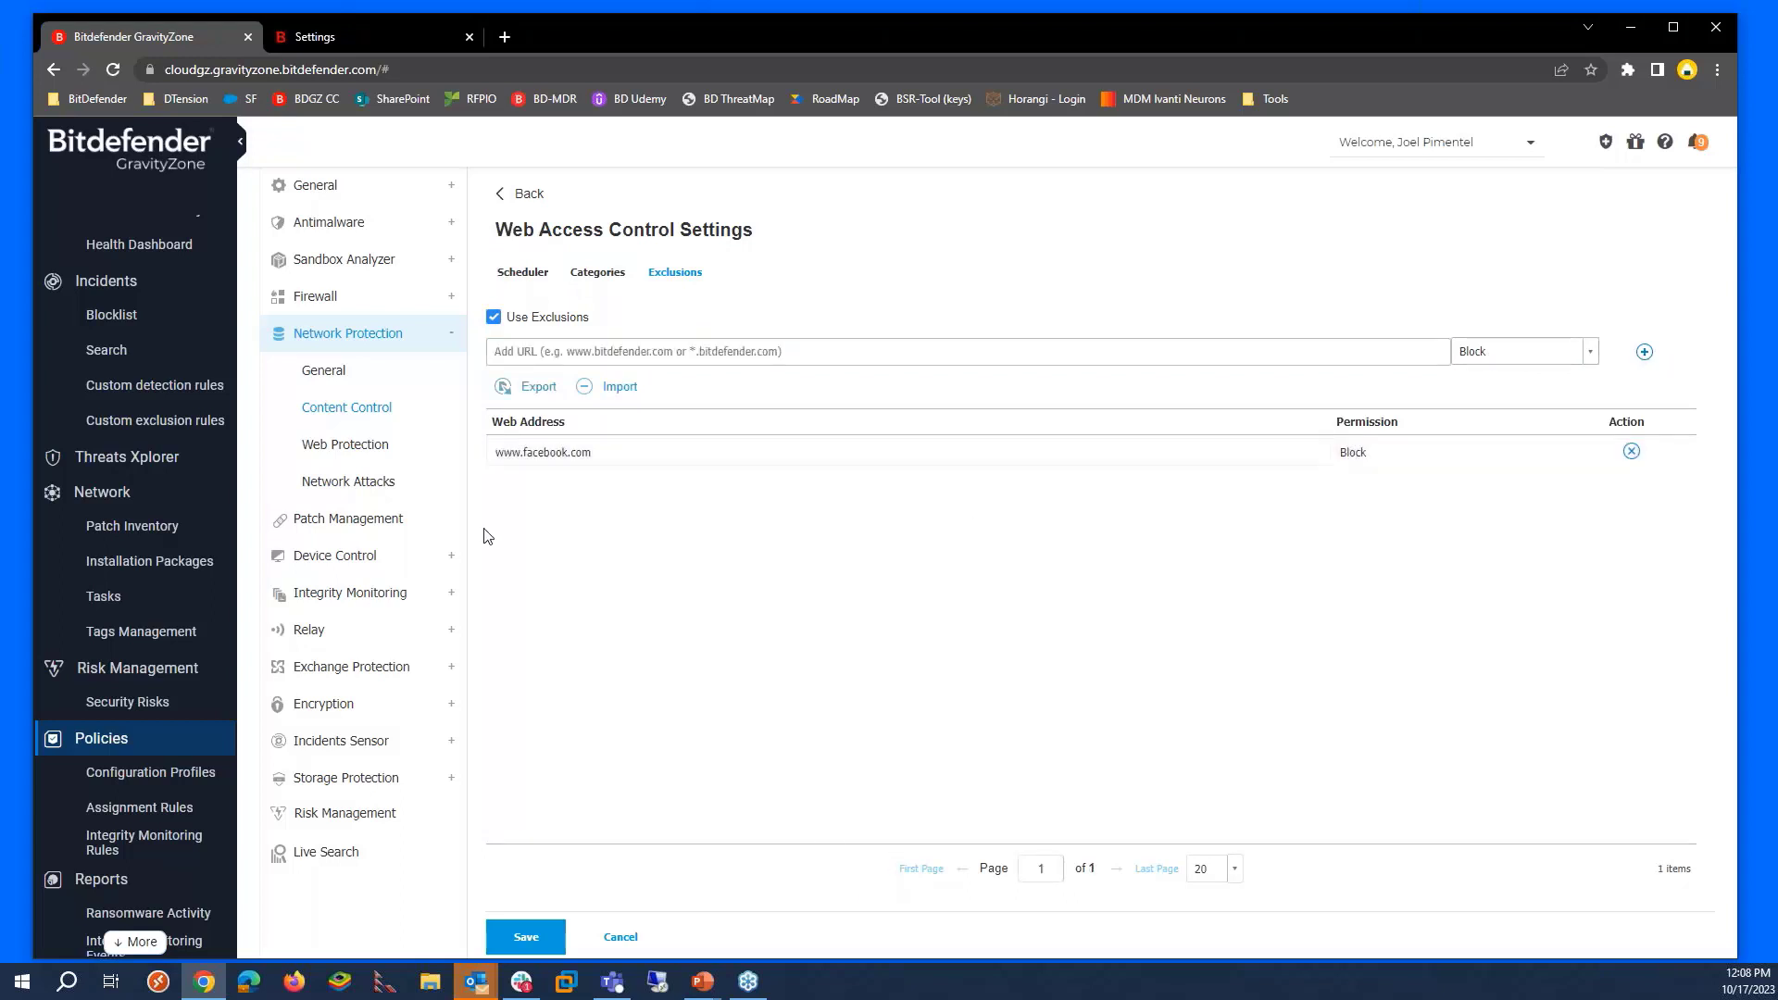
{"action": "left_click", "coordinate": [598, 273]}
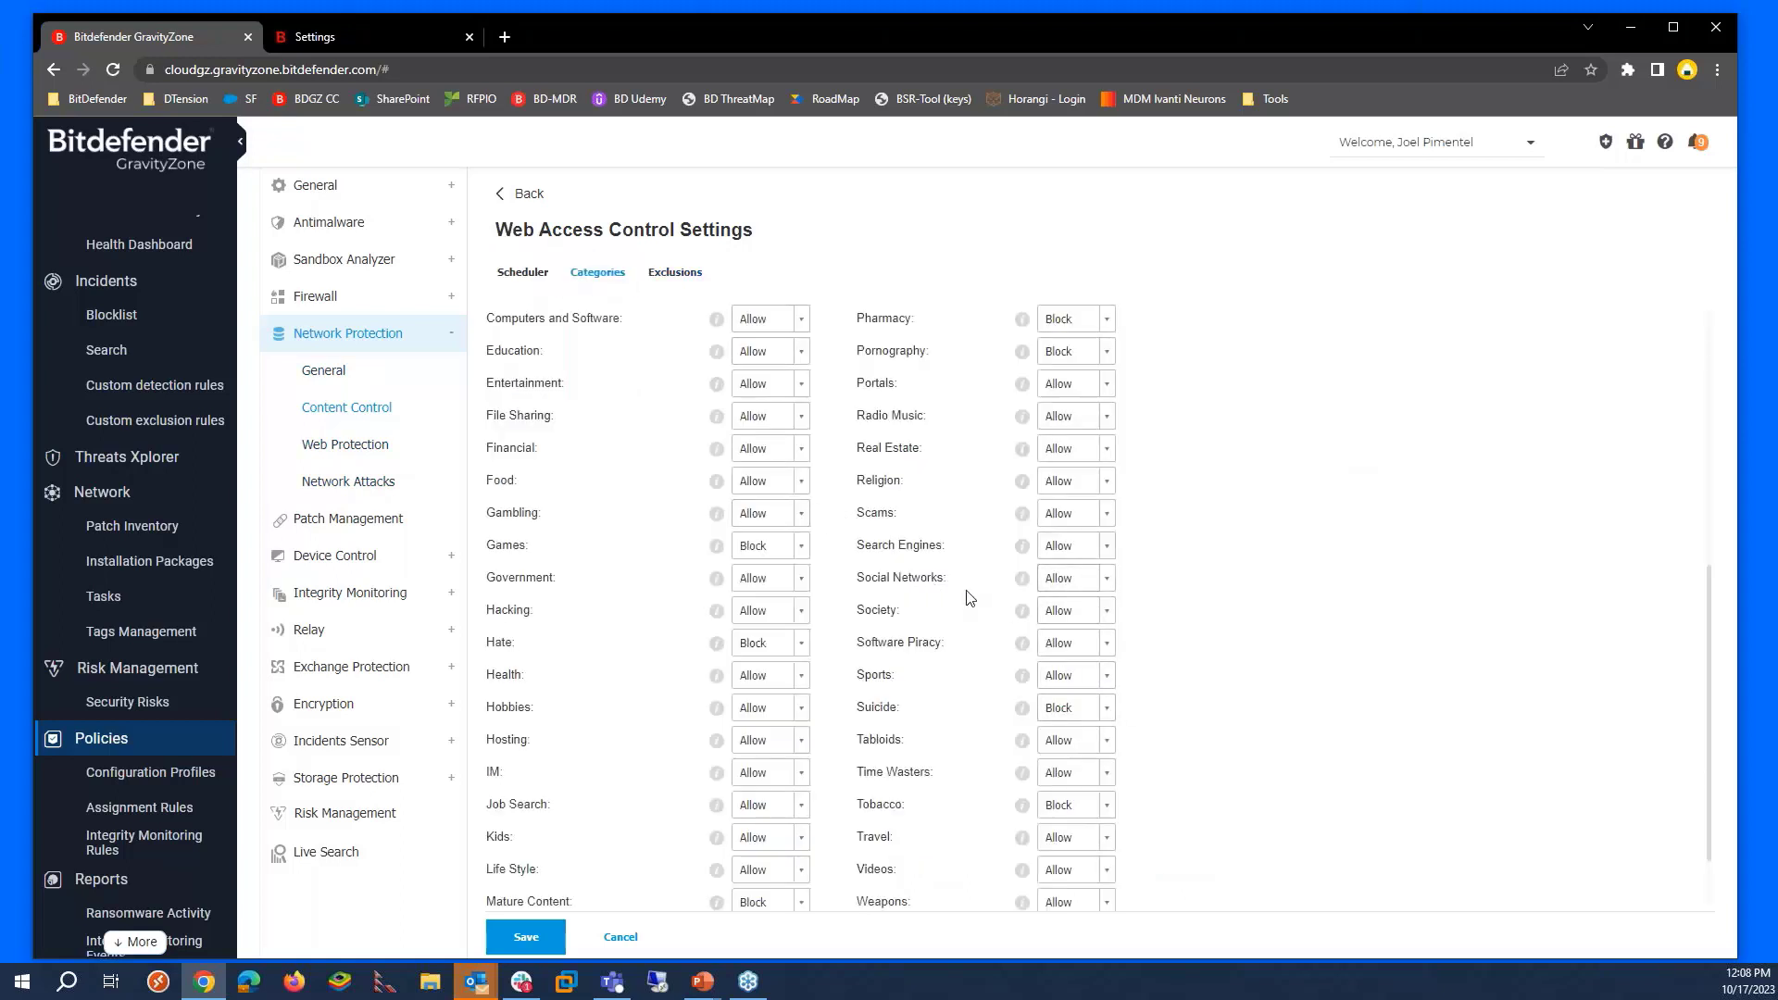
{"action": "left_click", "coordinate": [674, 270]}
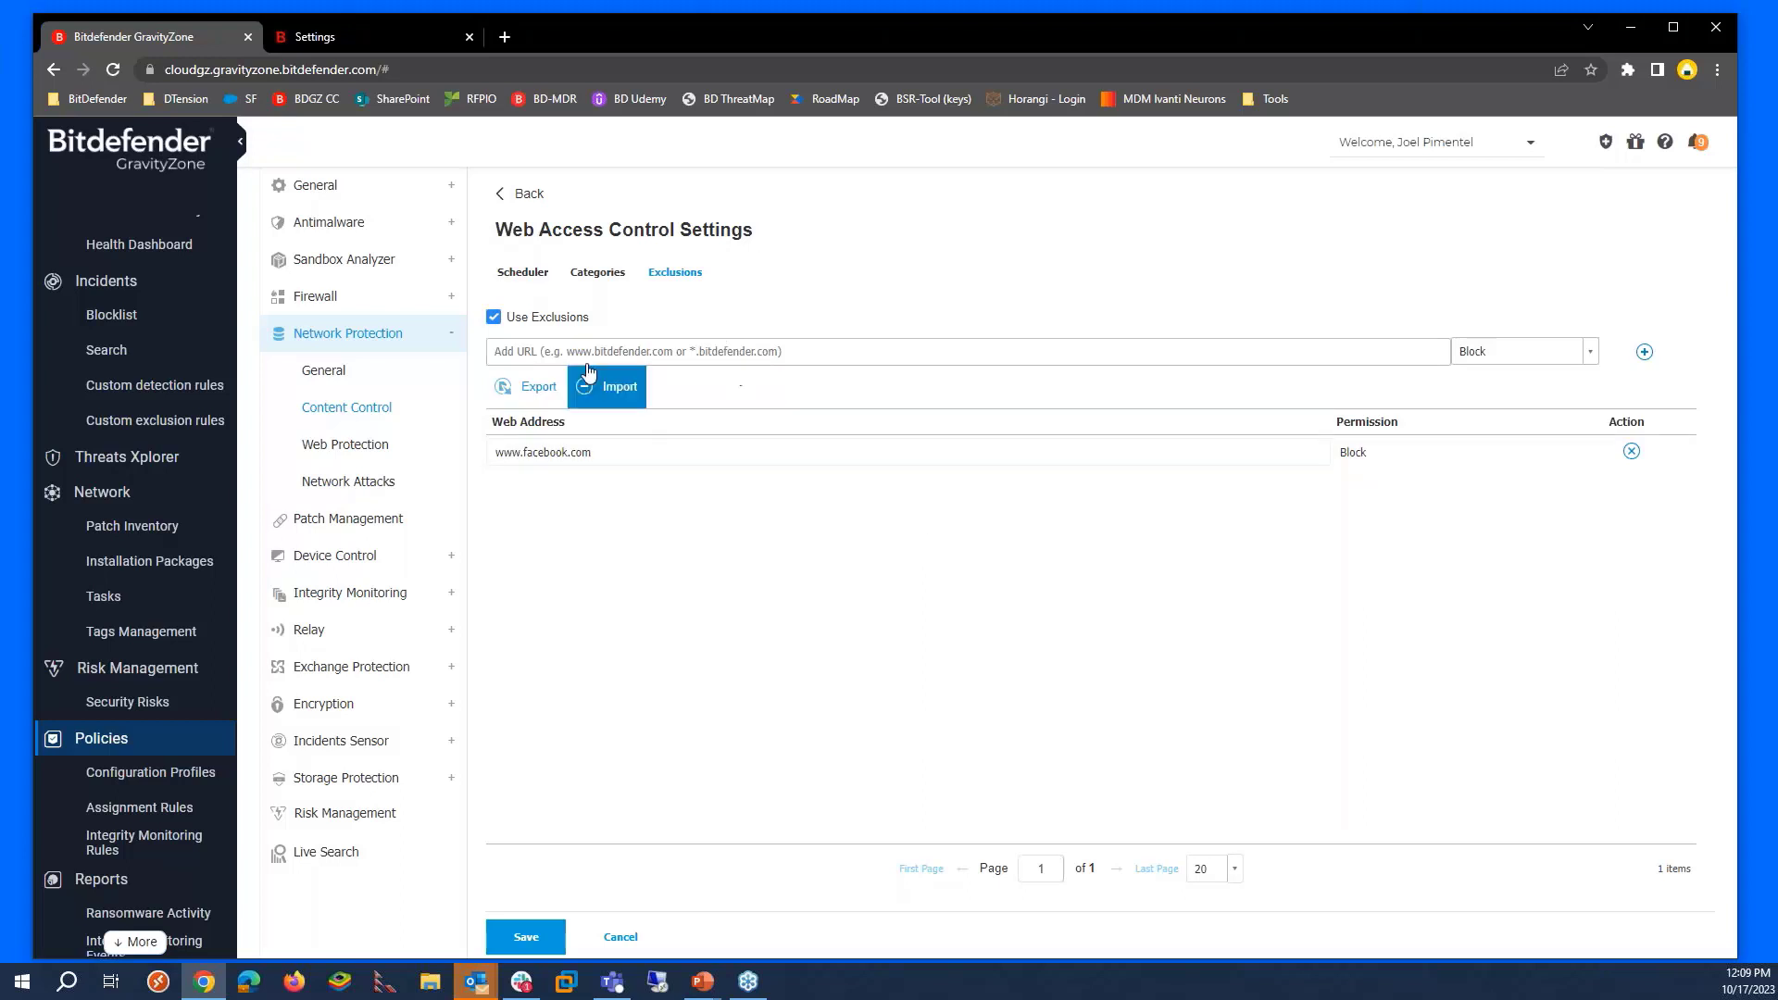
- Set the web rule for the Social Networks category to Block
{"action": "left_click", "coordinate": [598, 281]}
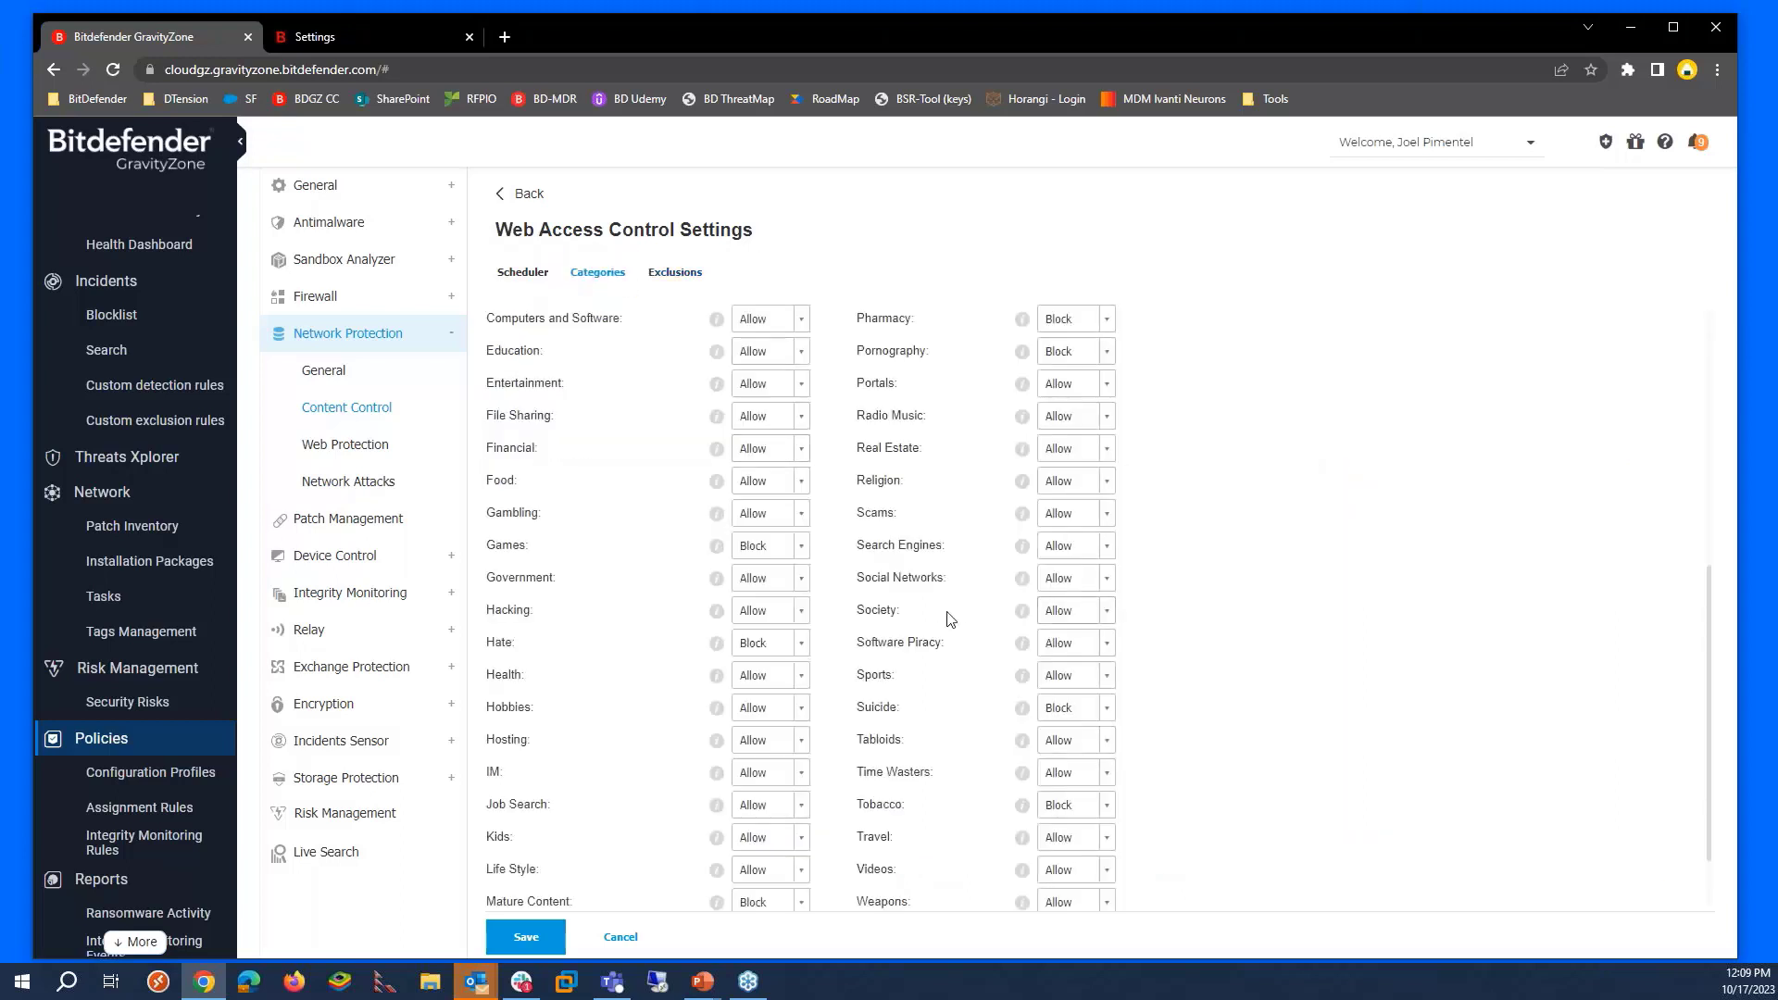
{"action": "left_click", "coordinate": [1106, 580]}
{"action": "left_click", "coordinate": [1059, 634]}
{"action": "left_click", "coordinate": [675, 272]}
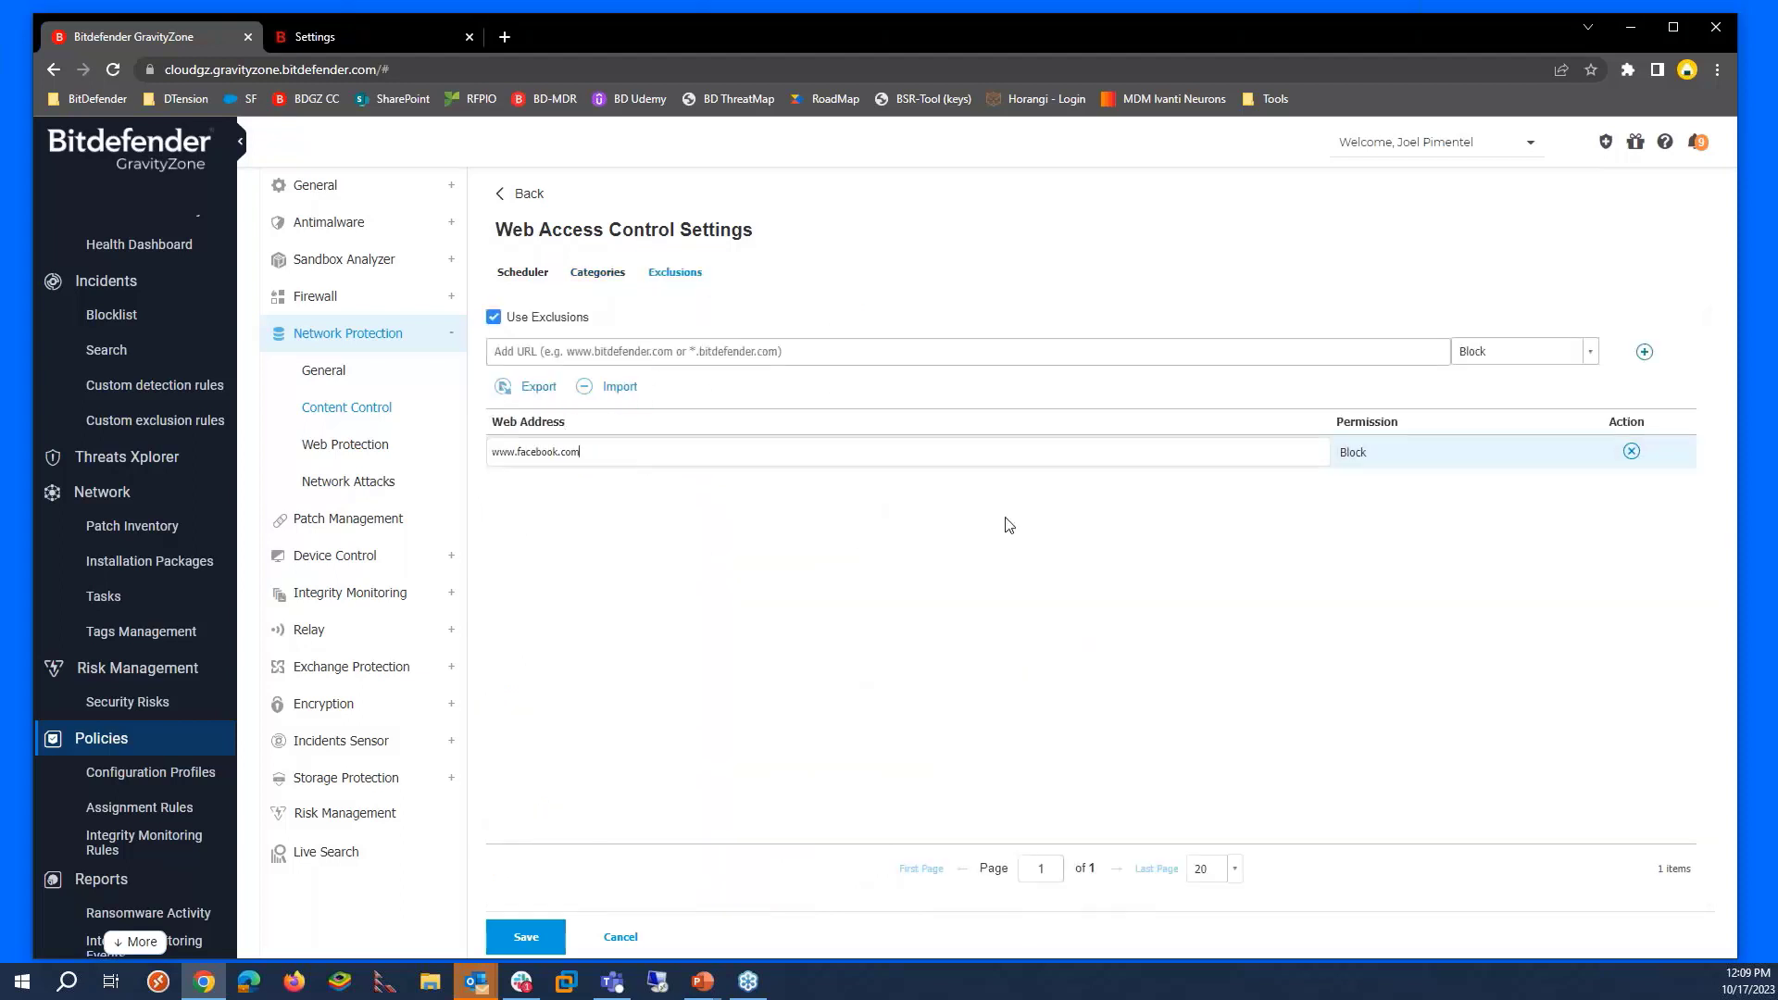
{"action": "left_click", "coordinate": [1632, 453]}
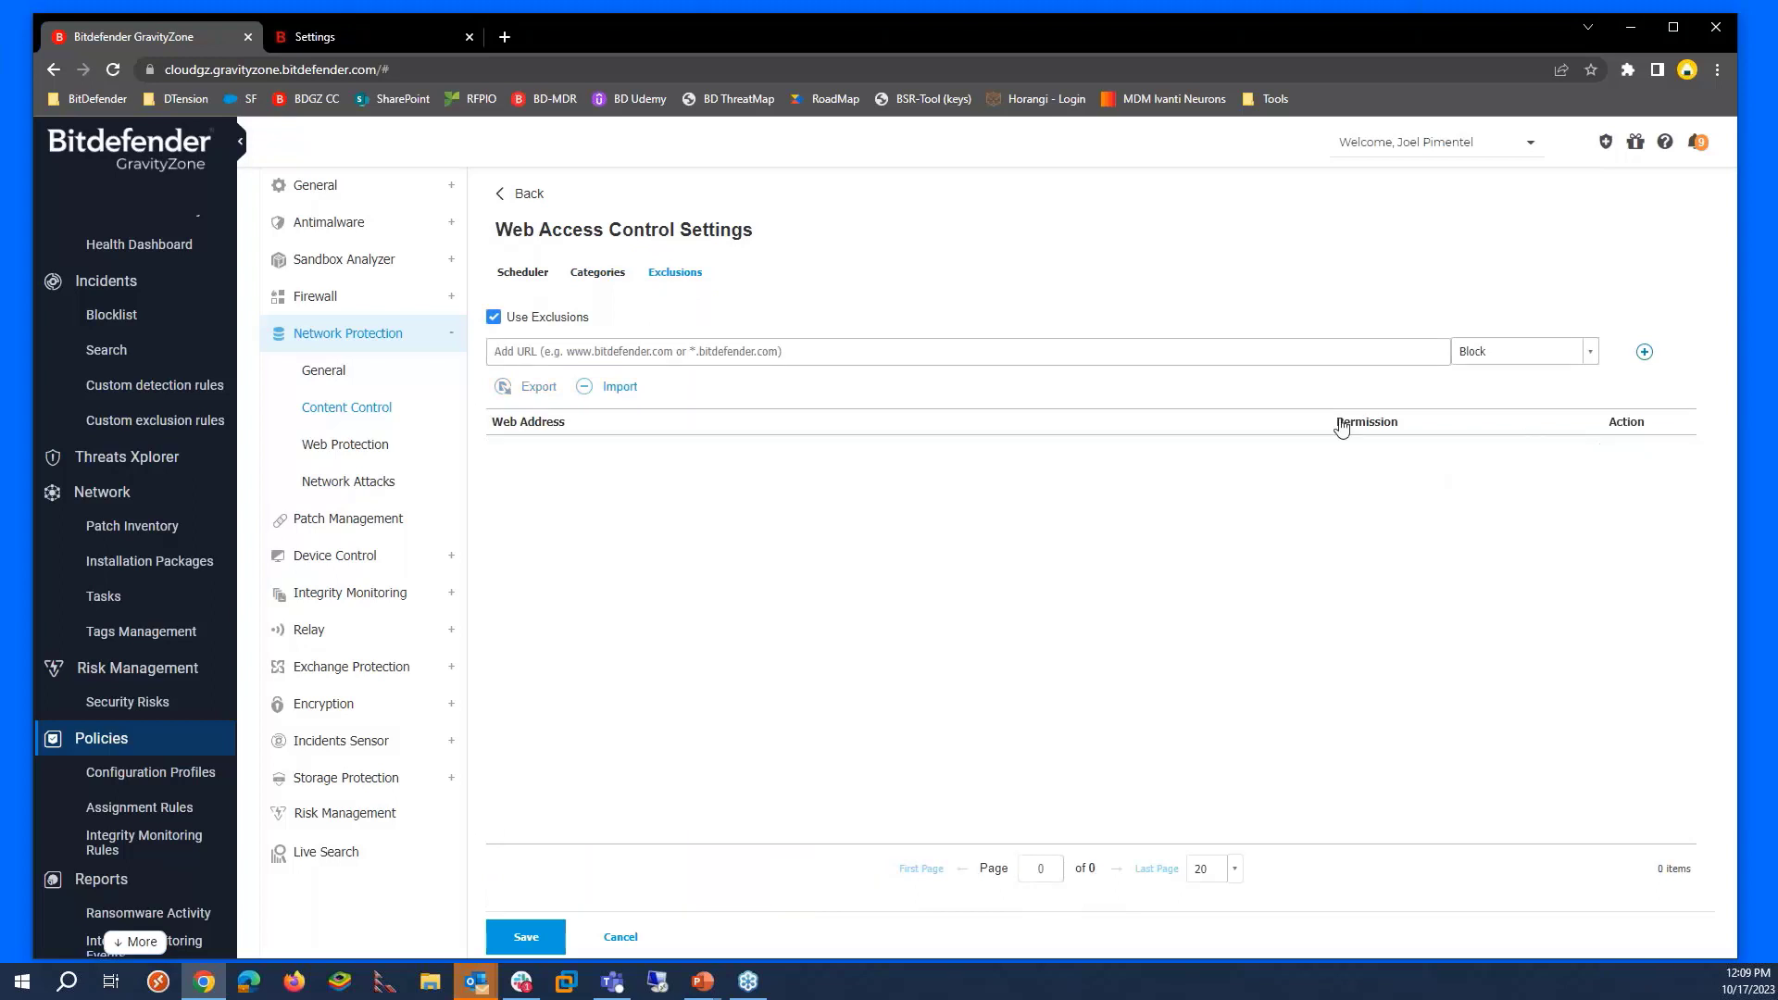
{"action": "left_click", "coordinate": [967, 349]}
{"action": "type", "text": "www.fa"}
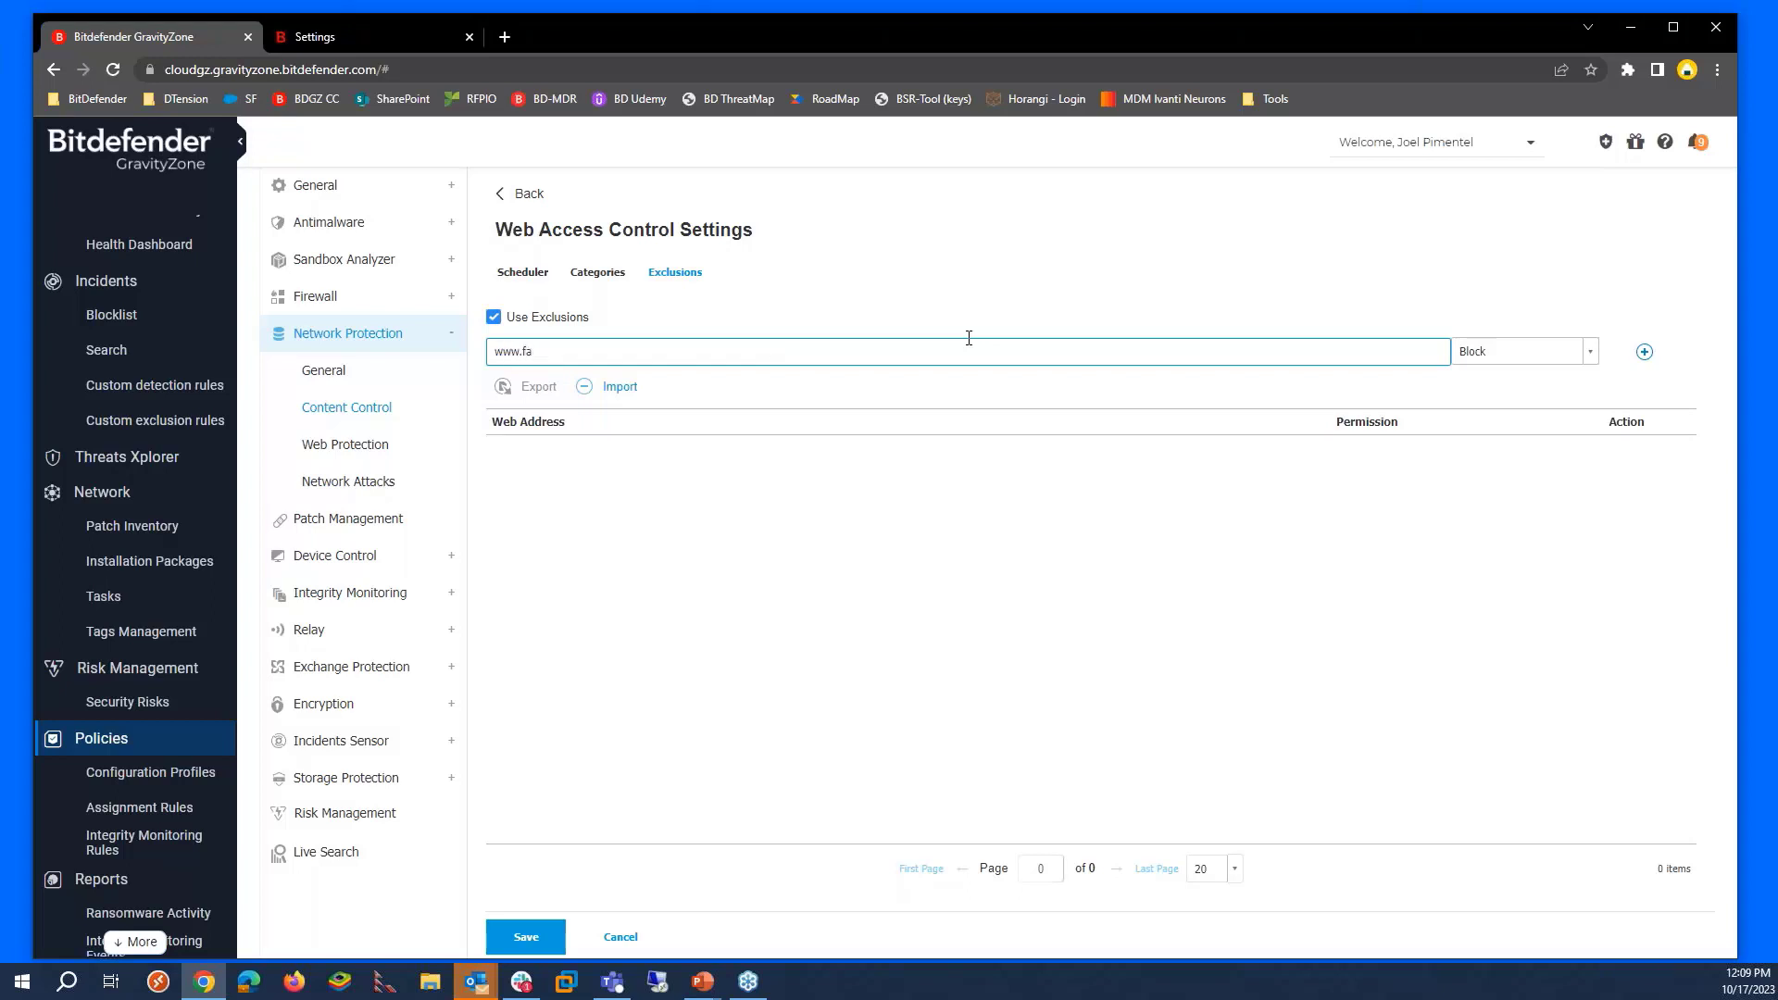
{"action": "type", "text": "vcebook.com"}
{"action": "left_click", "coordinate": [1530, 352]}
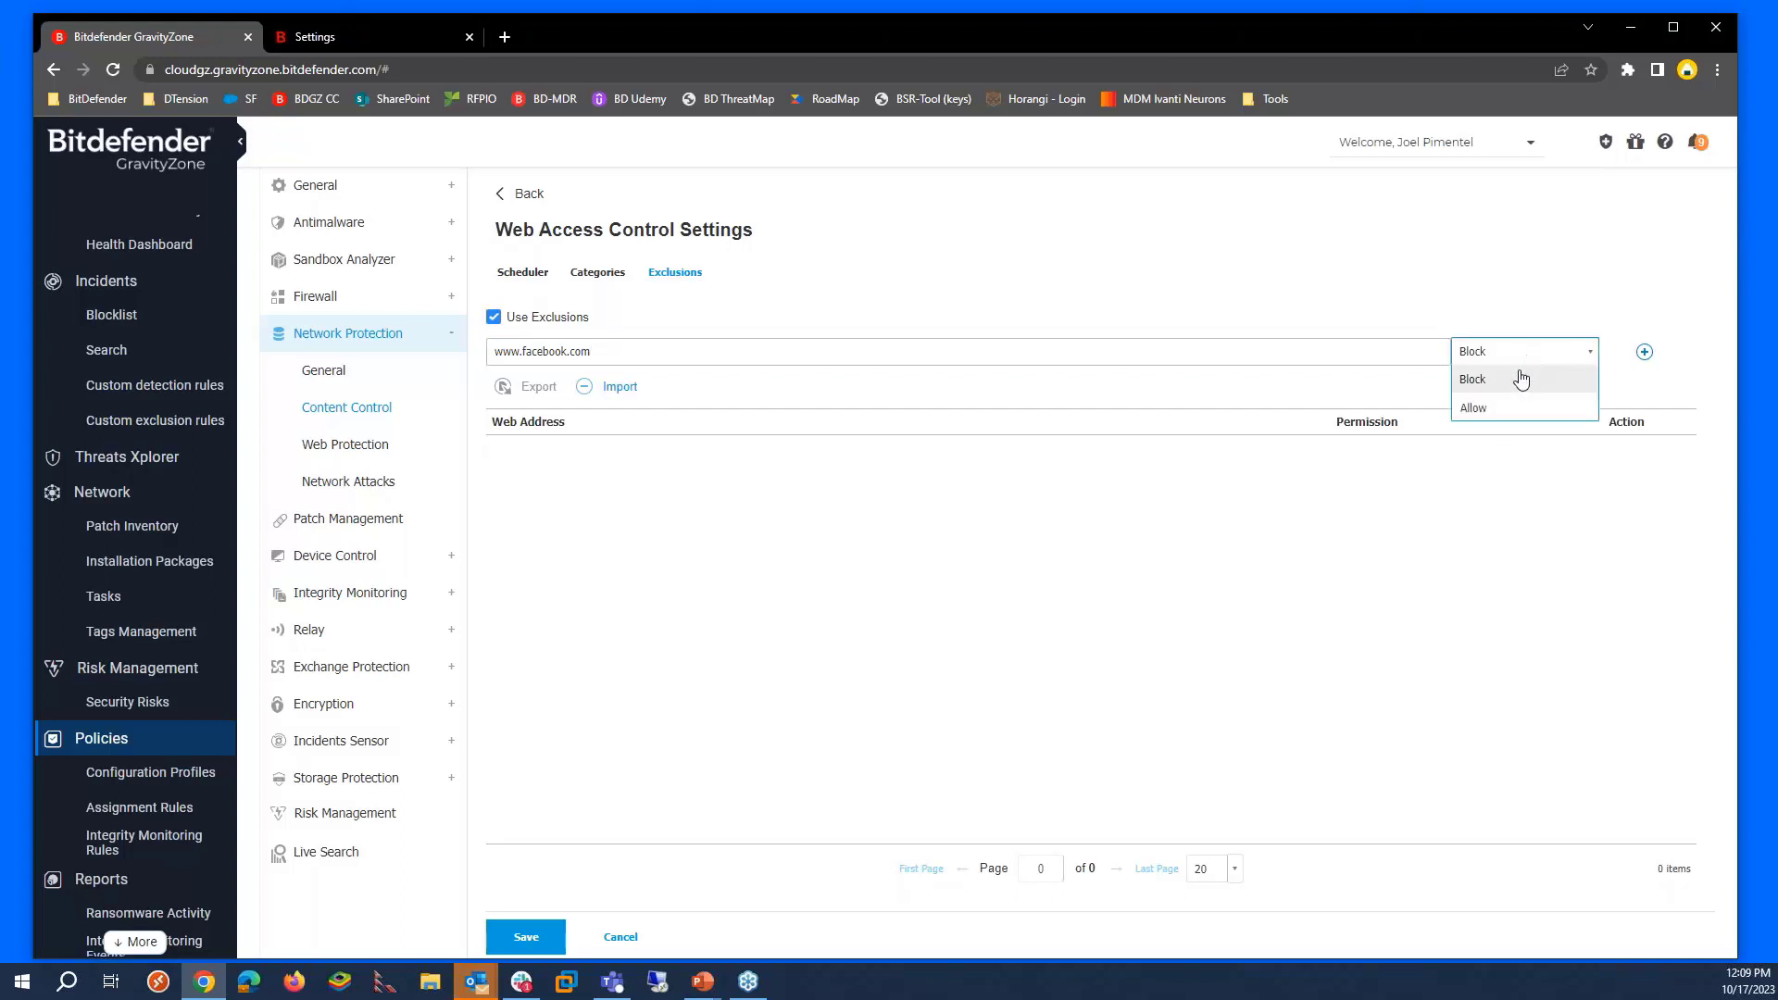
{"action": "left_click", "coordinate": [1500, 410]}
{"action": "left_click", "coordinate": [1643, 353]}
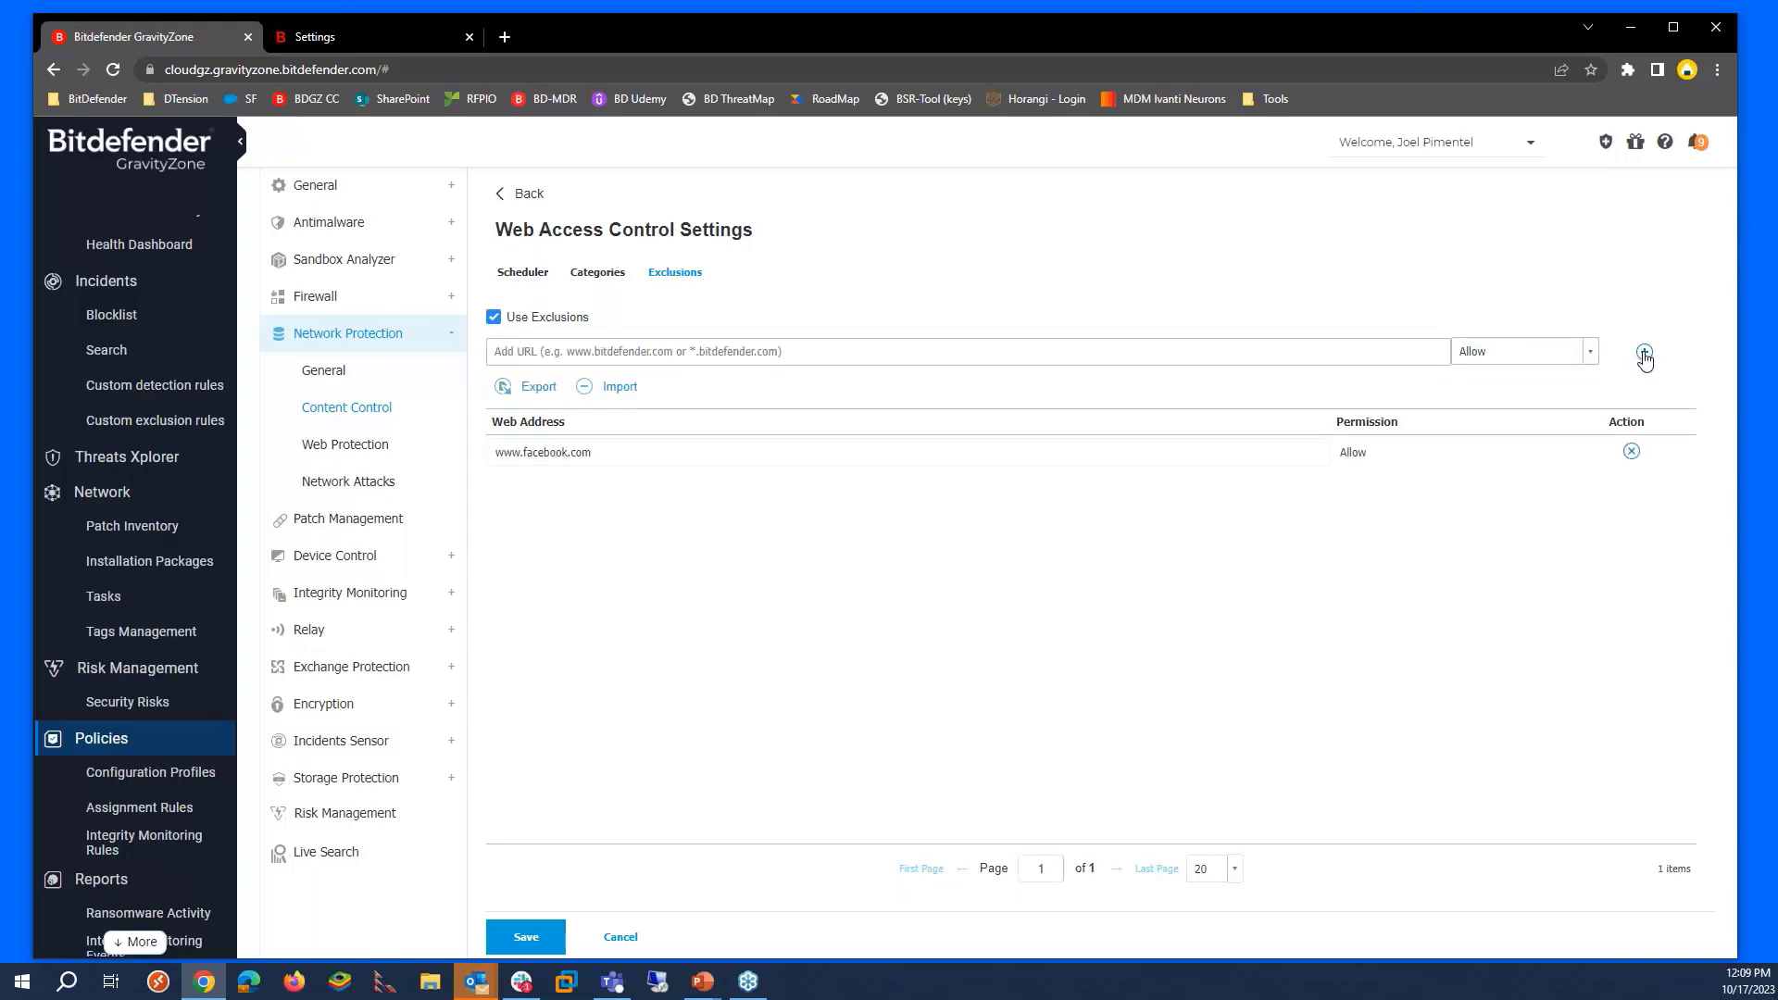
{"action": "left_click", "coordinate": [597, 273]}
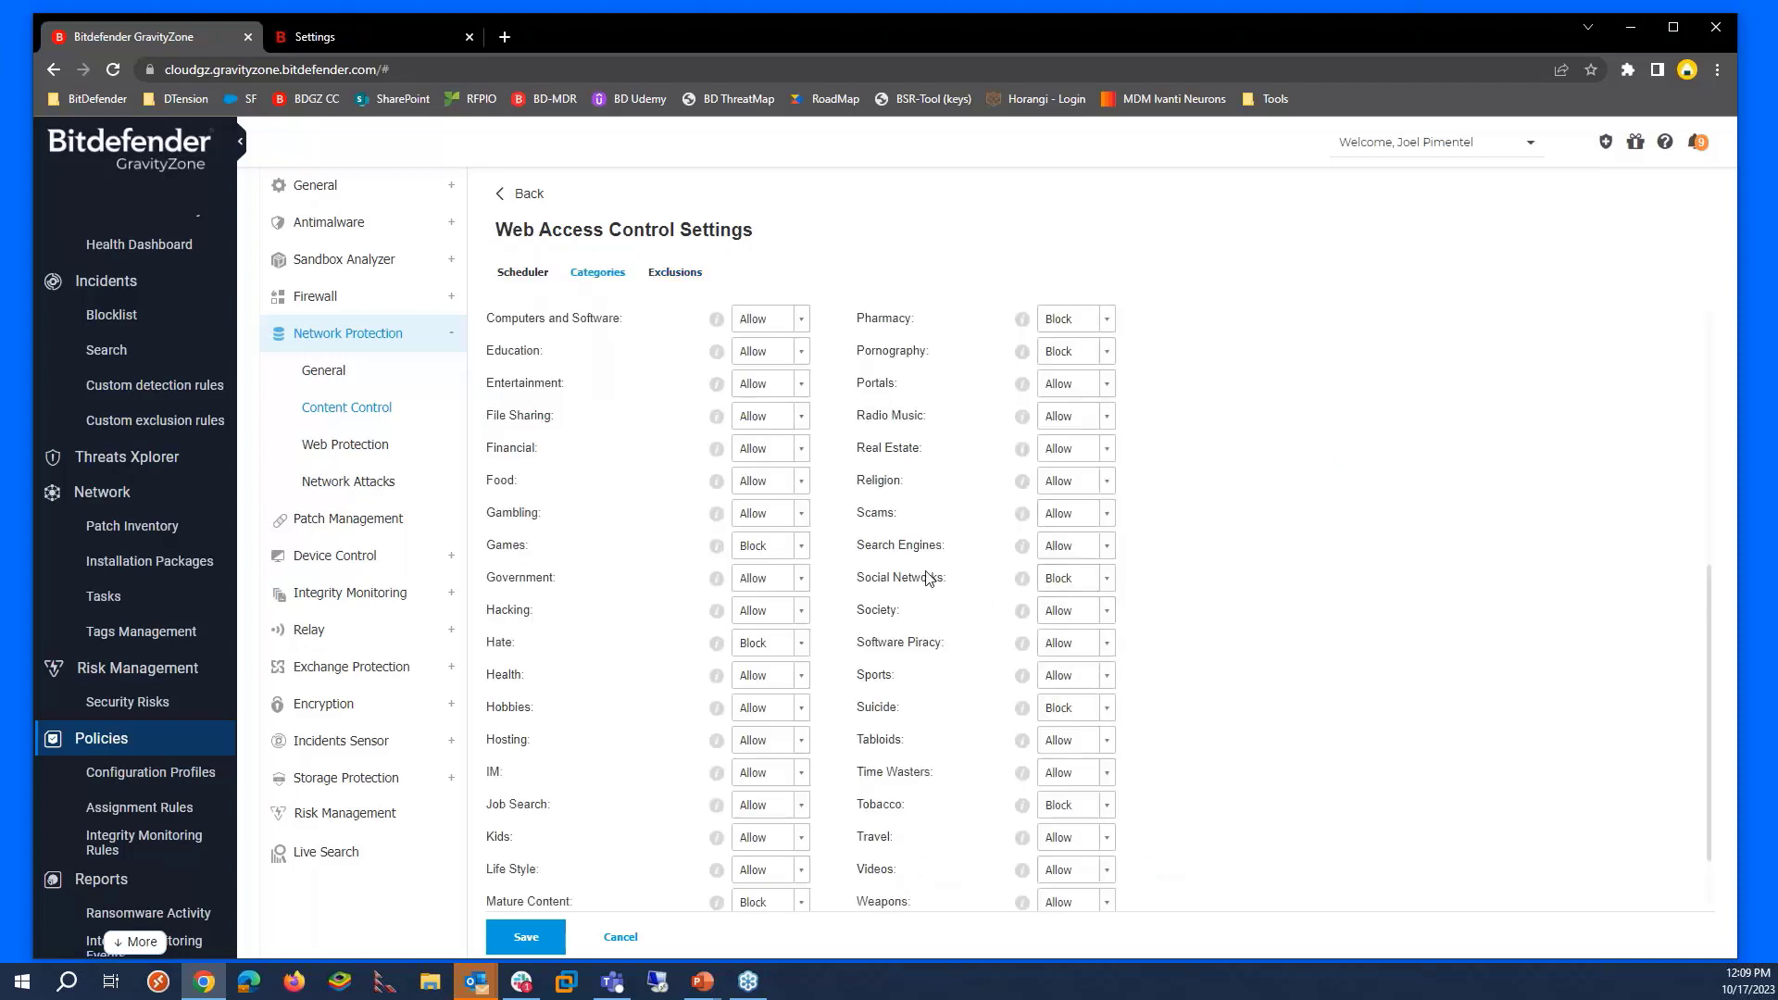
{"action": "left_click", "coordinate": [675, 272]}
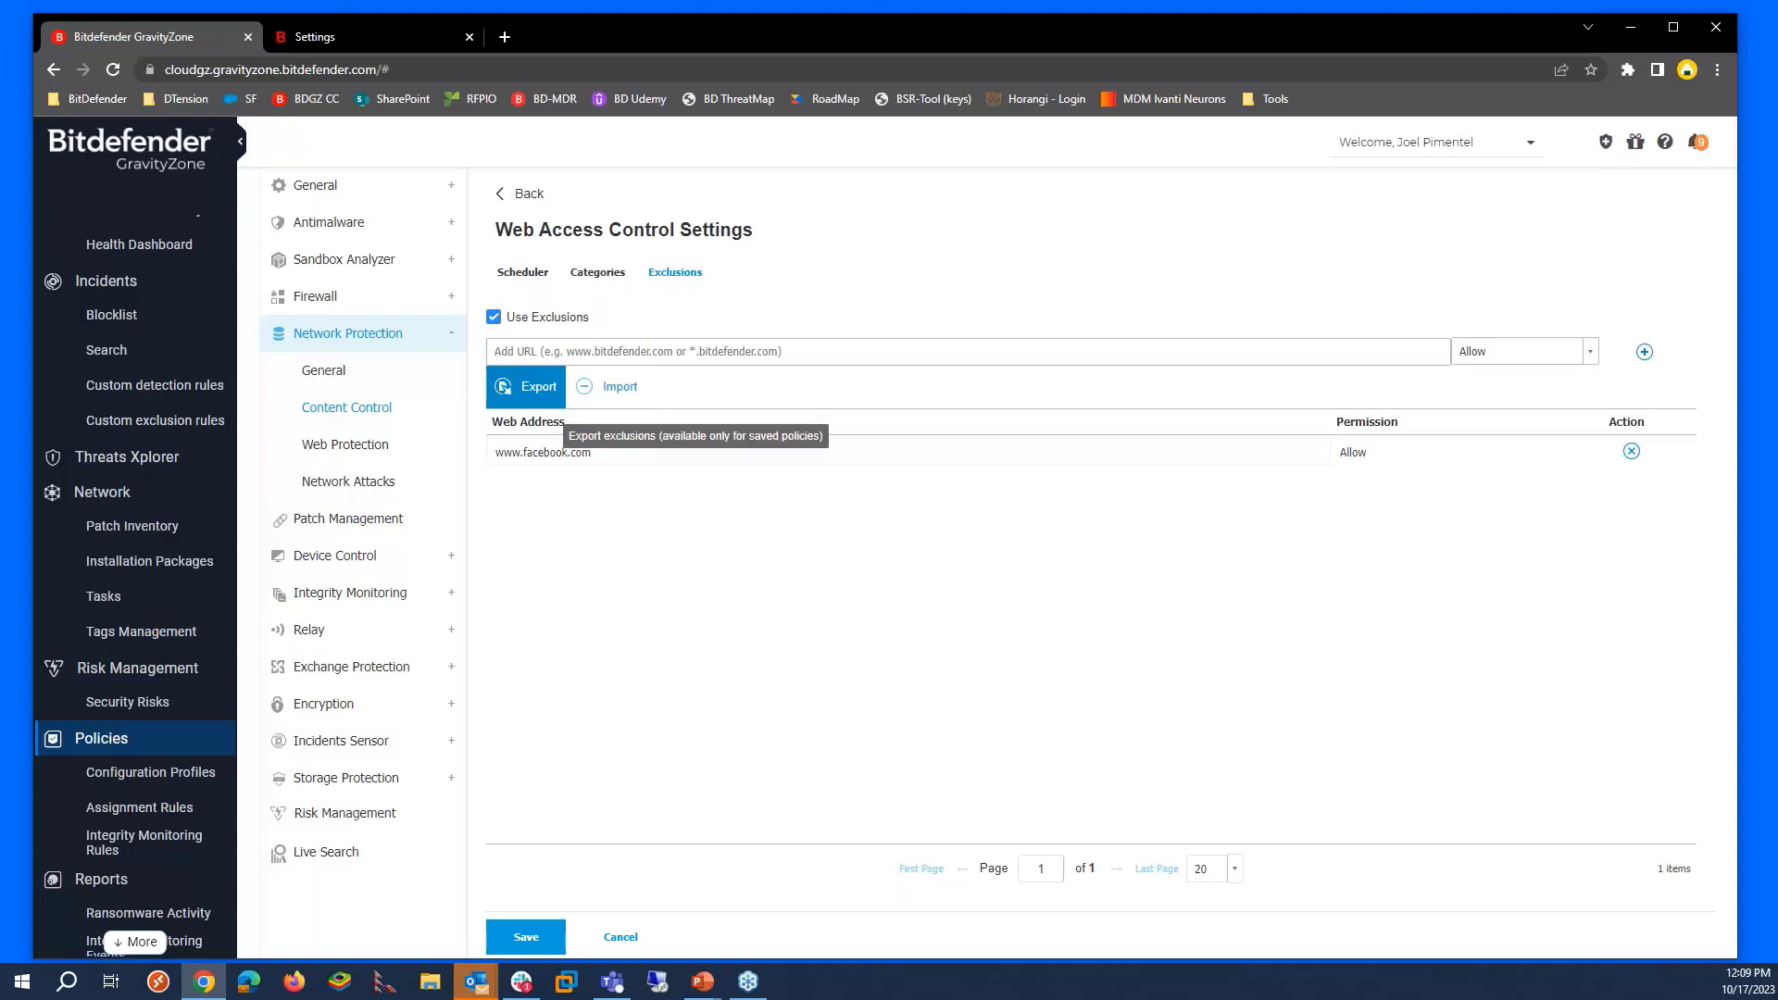
- Review the Web Protection, general Network Protection and Network Attacks settings, and minimize the browser to show the presentation slide
{"action": "left_click", "coordinate": [408, 448]}
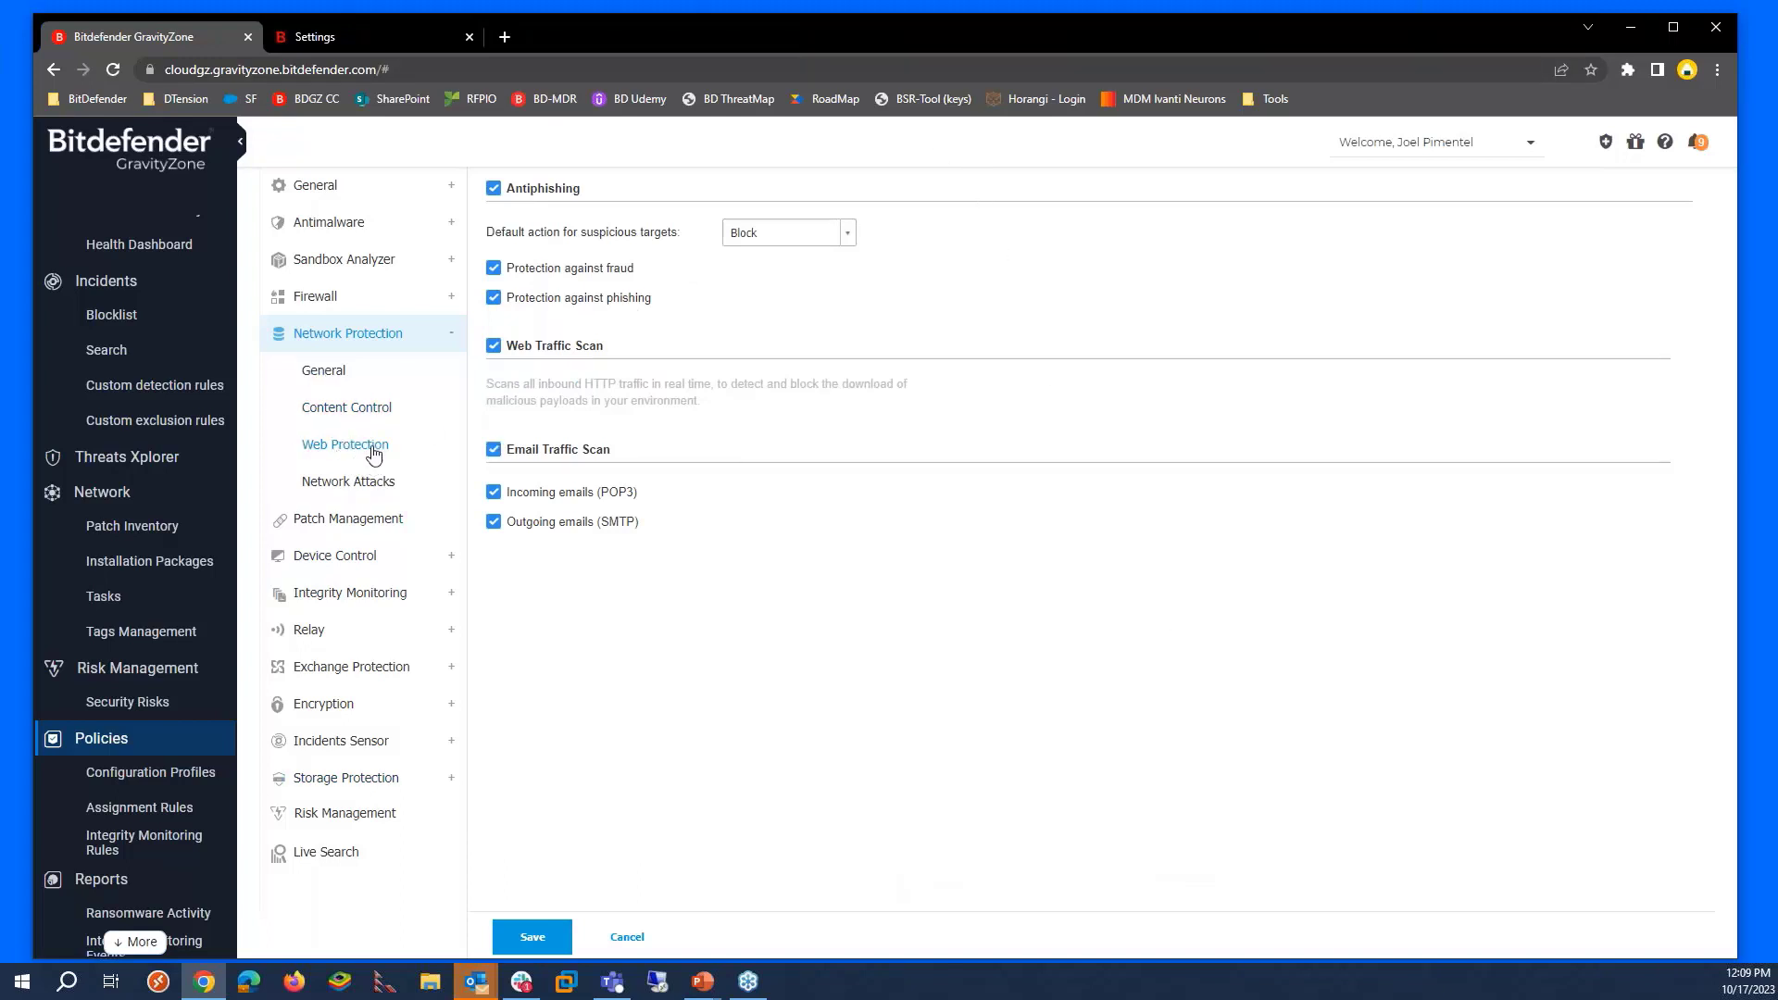
{"action": "left_click", "coordinate": [326, 373]}
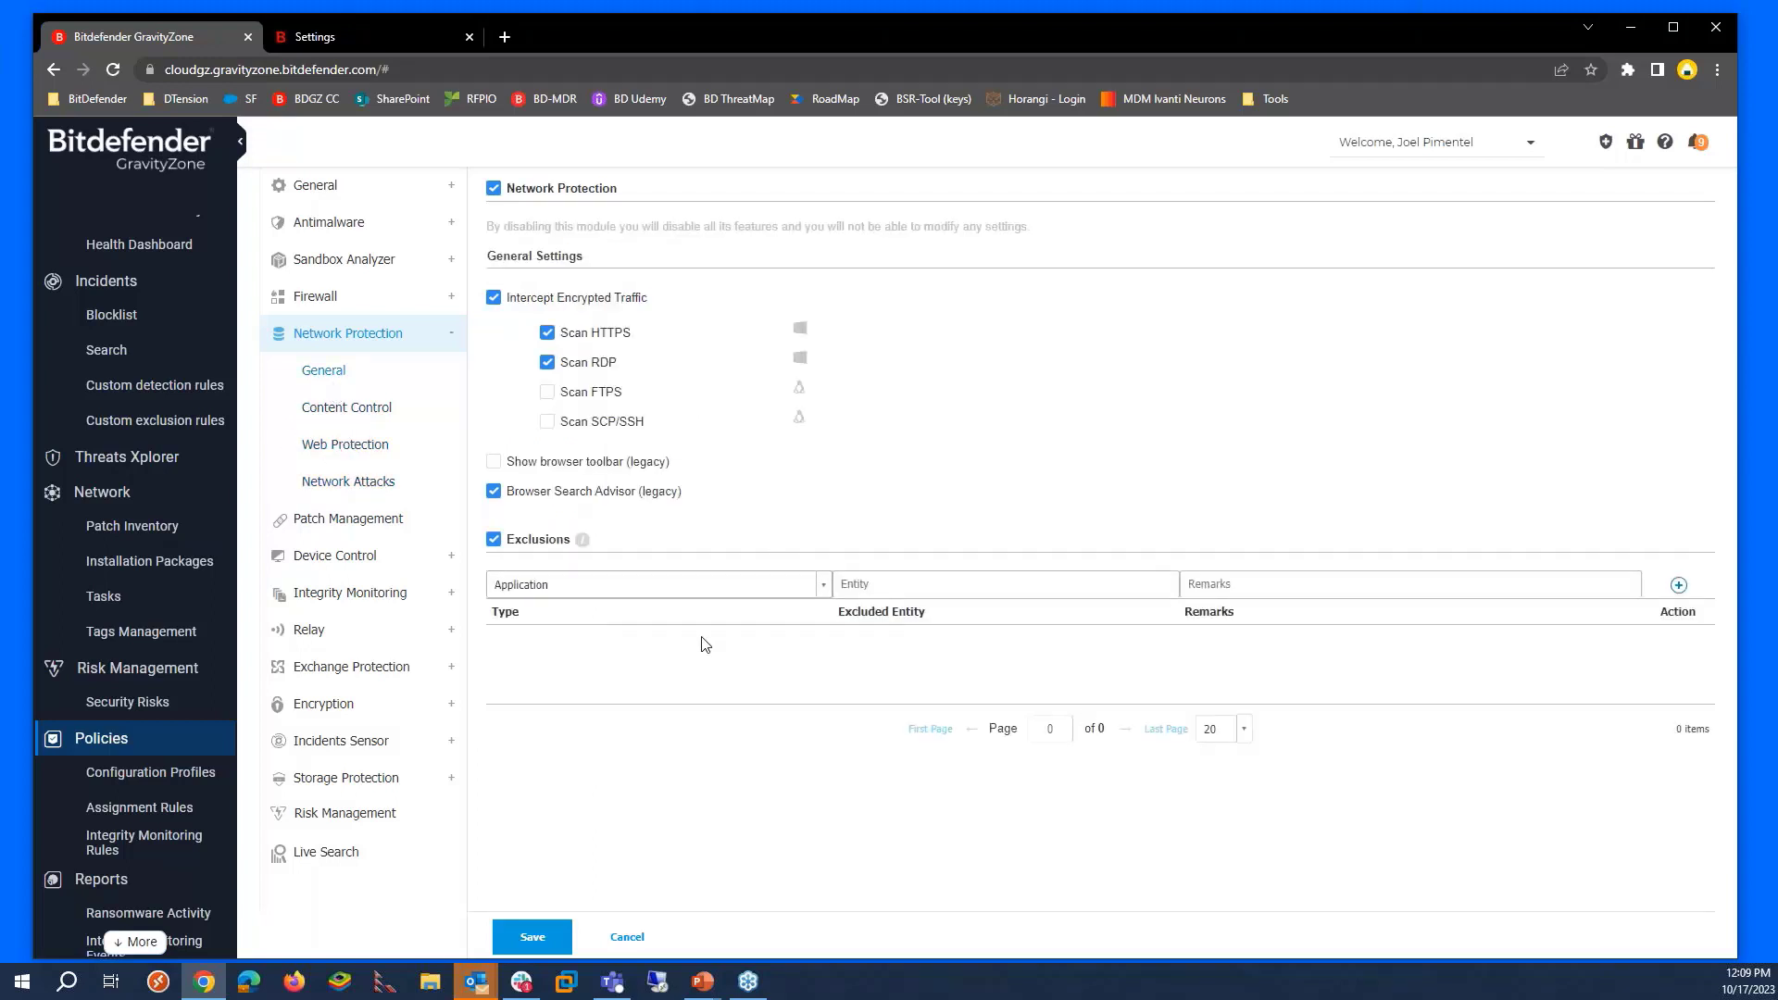
{"action": "left_click", "coordinate": [364, 482]}
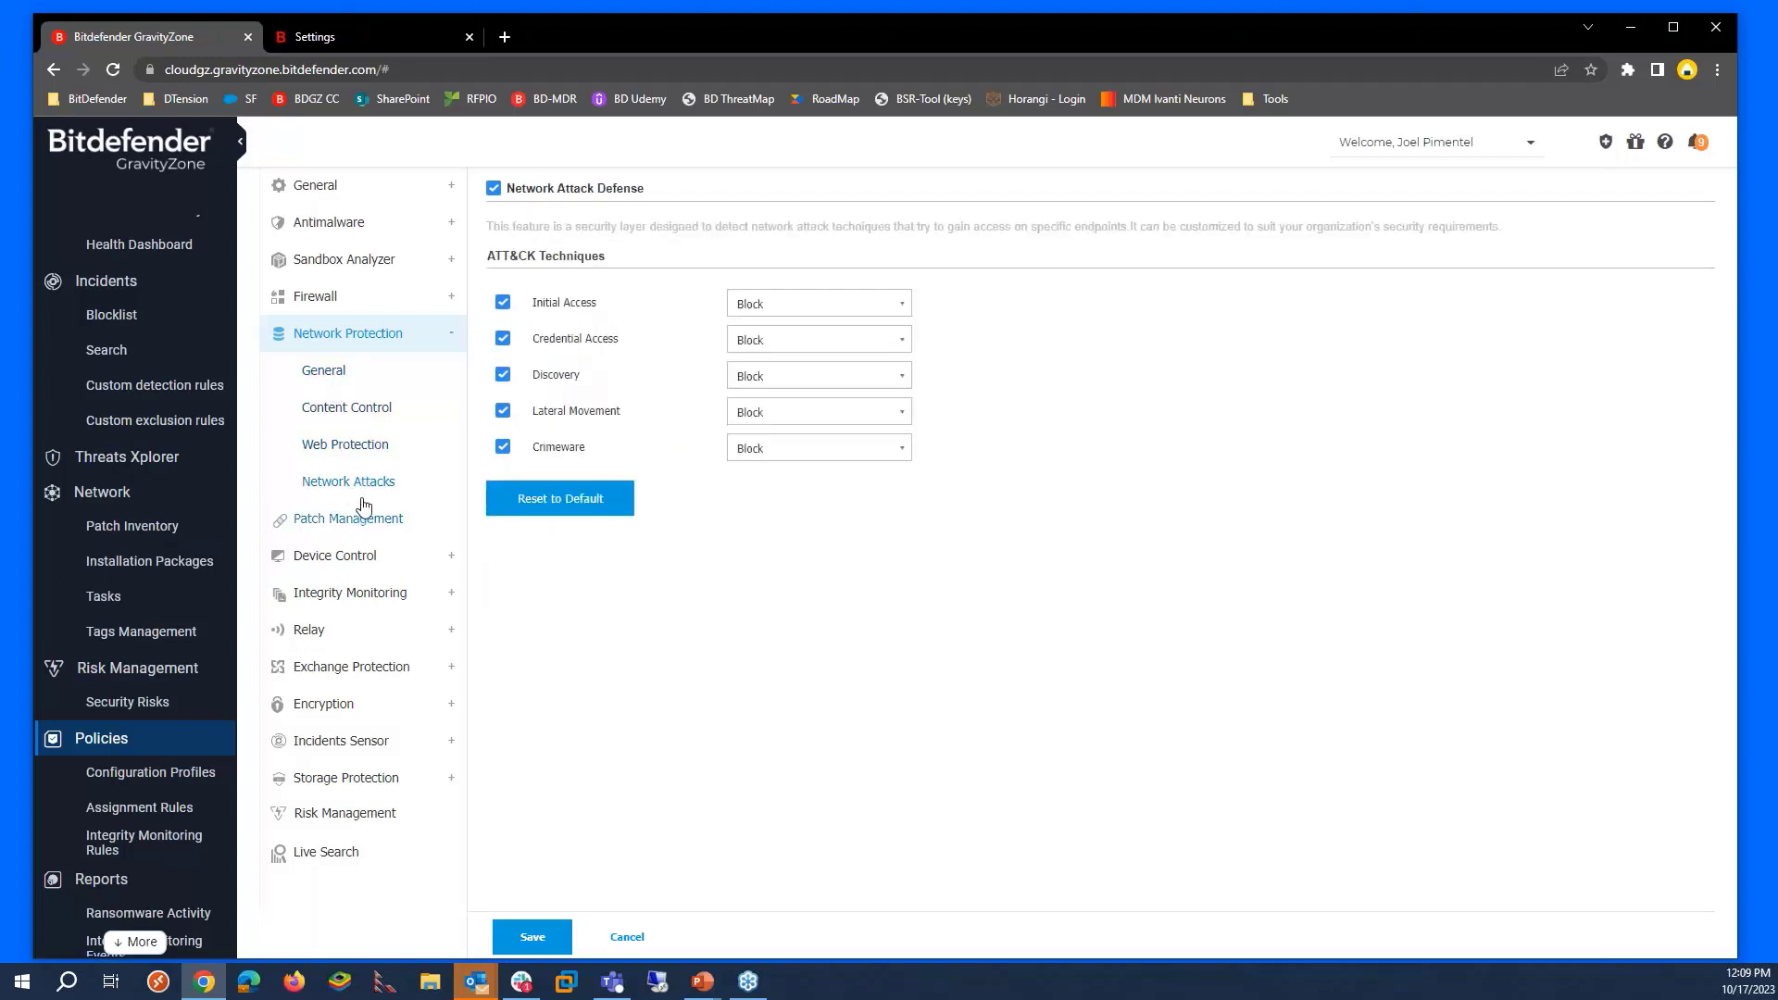
{"action": "left_click", "coordinate": [341, 375]}
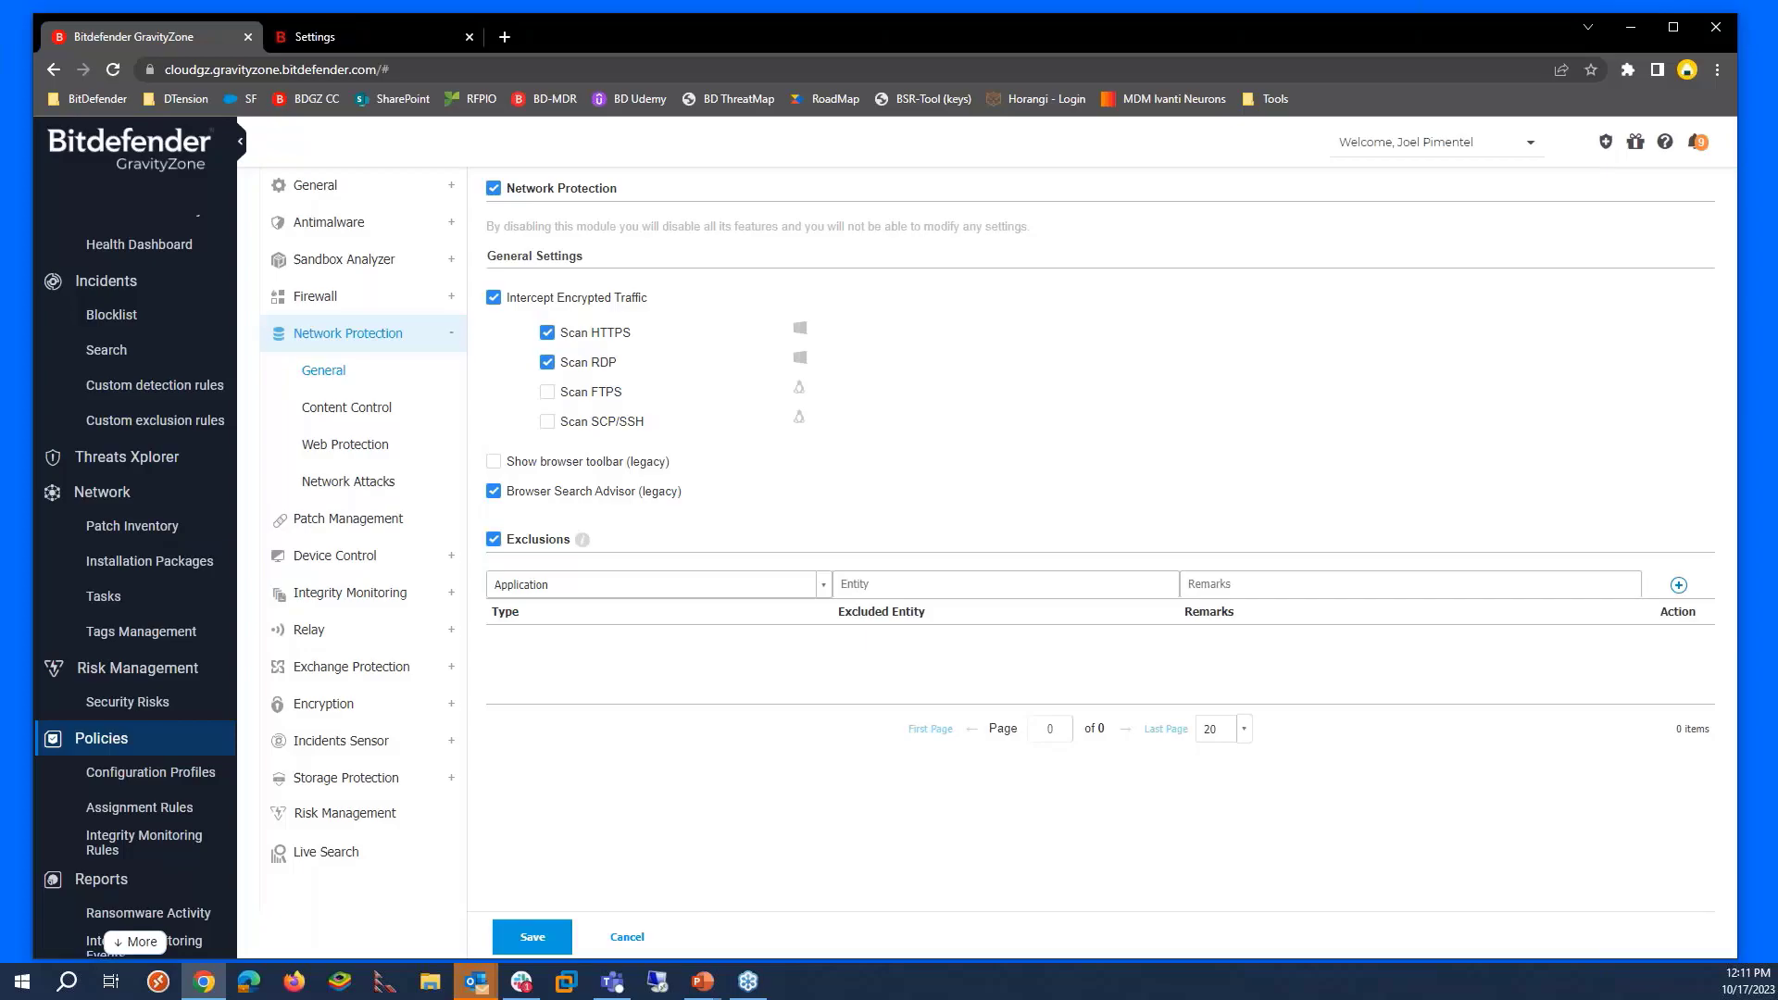
{"action": "left_click", "coordinate": [1631, 27]}
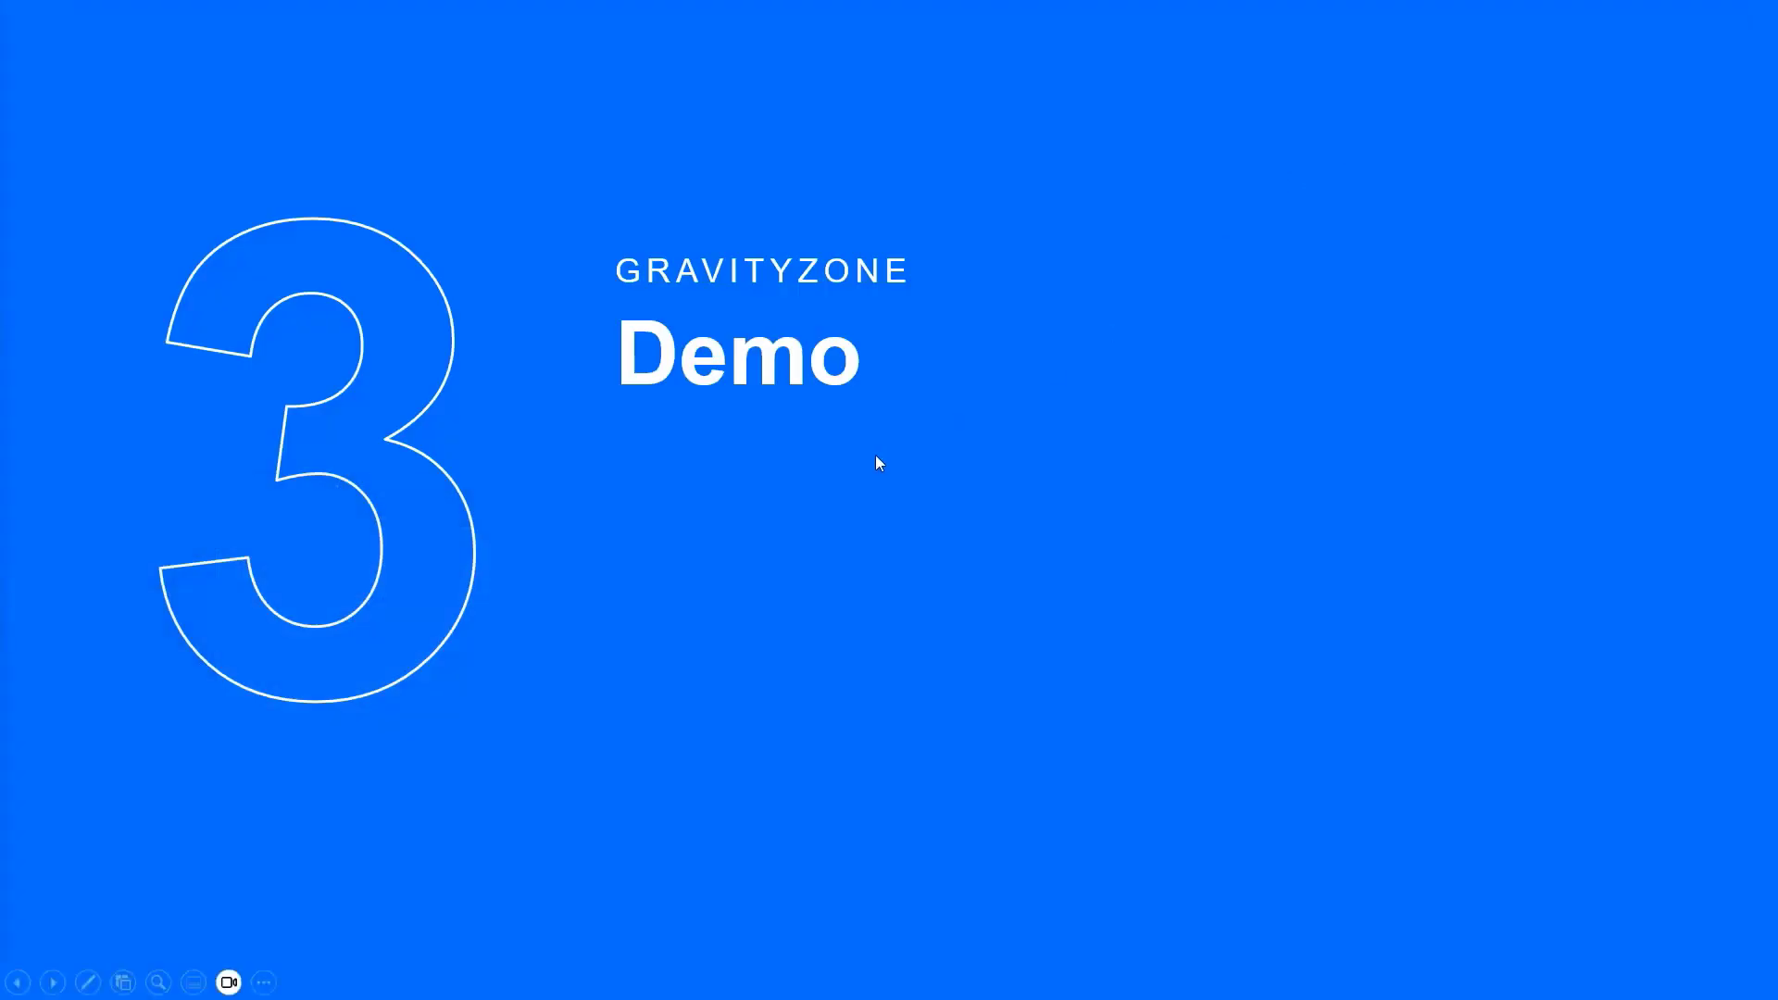
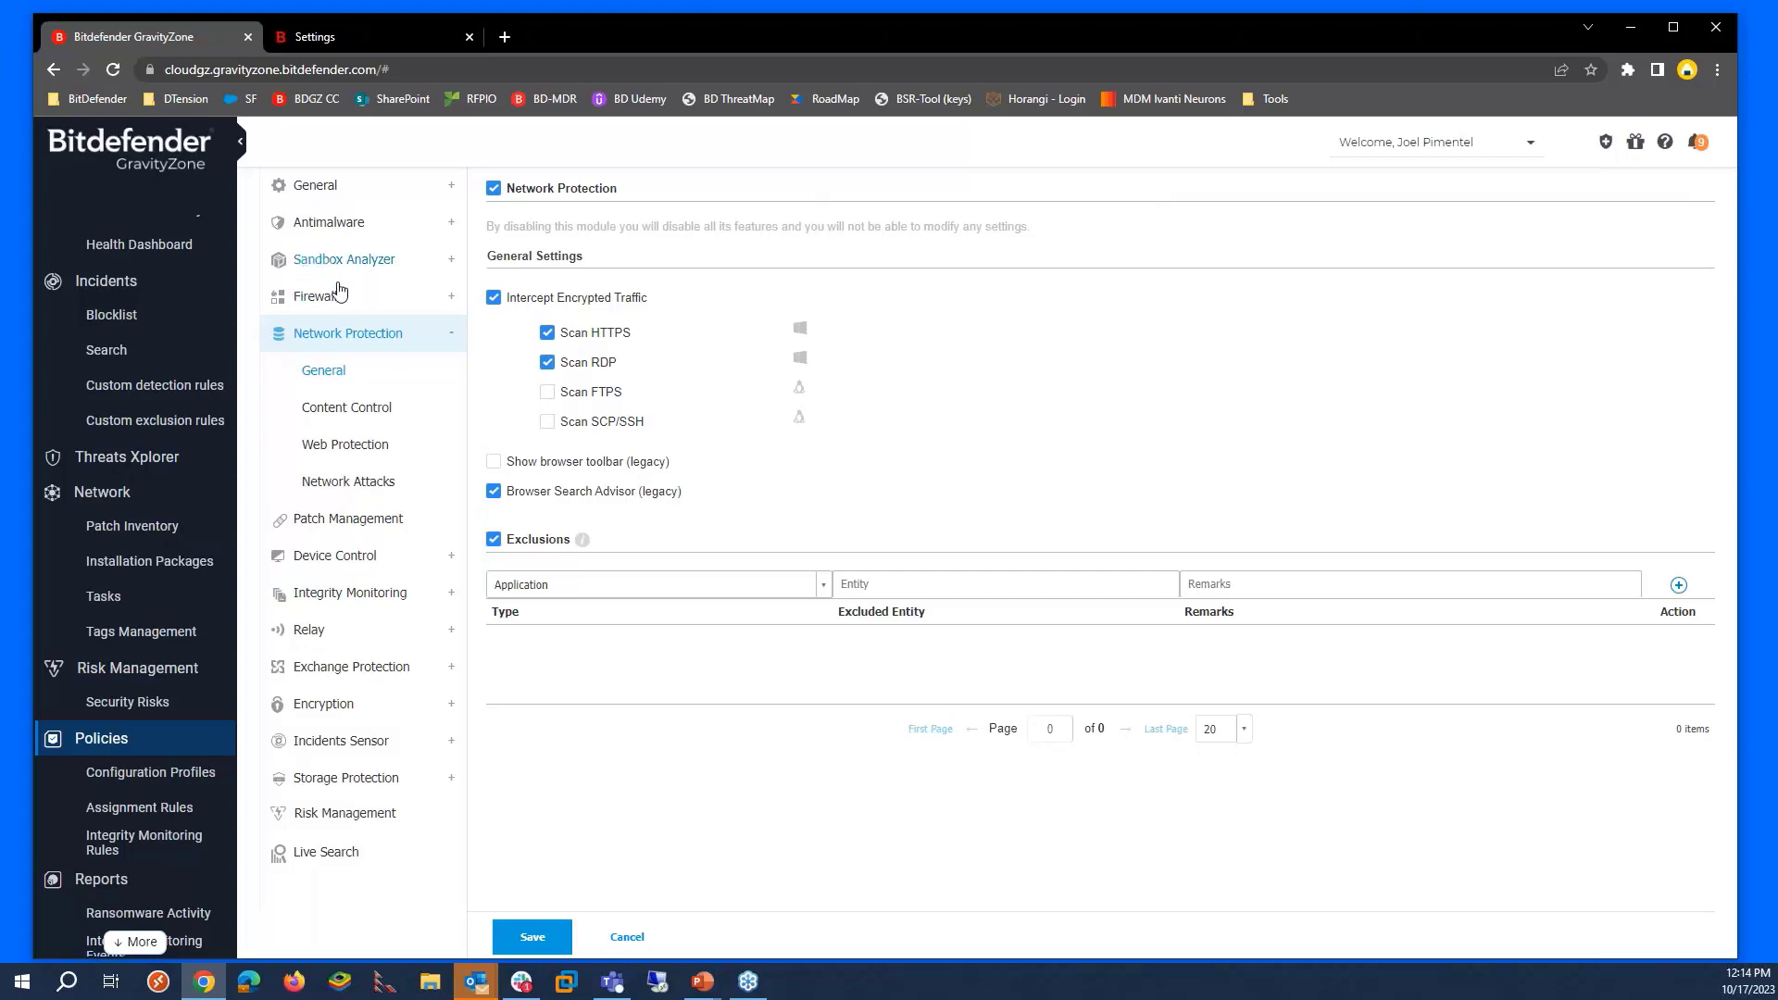
- Enable vendor and product exclusions in the policy's Antimalware settings and look through the vendor products available for exclusion
{"action": "left_click", "coordinate": [352, 234]}
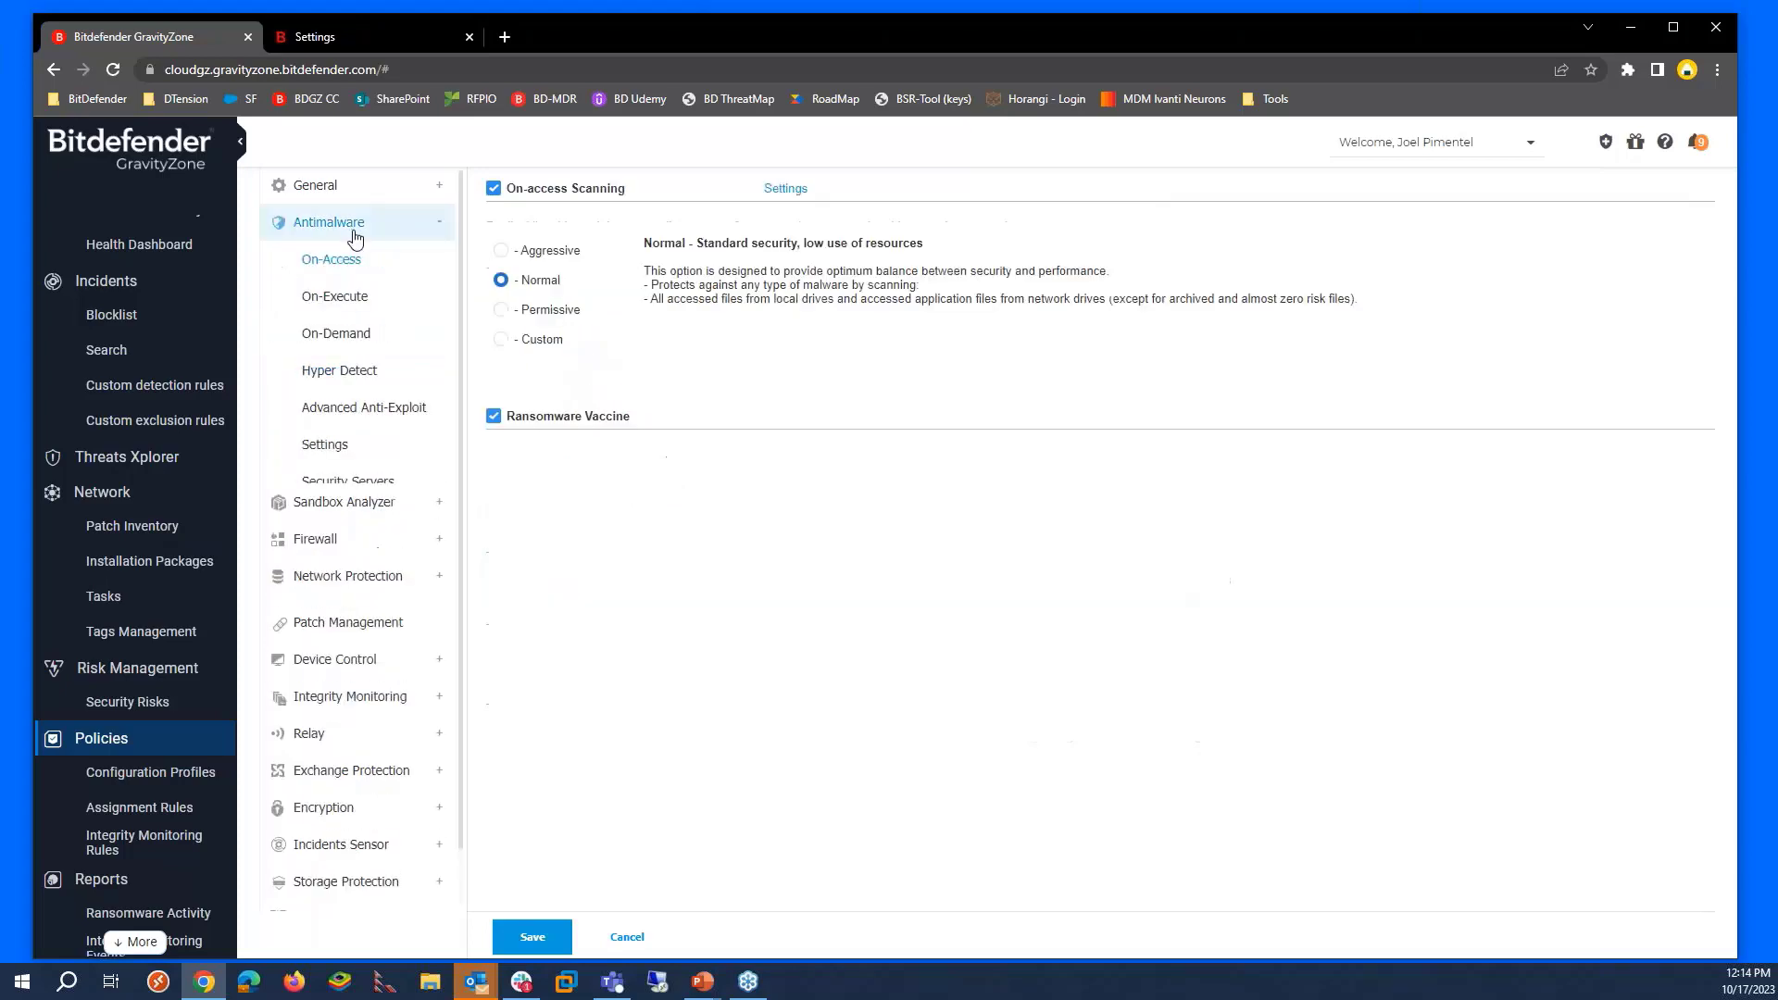
{"action": "left_click", "coordinate": [344, 450]}
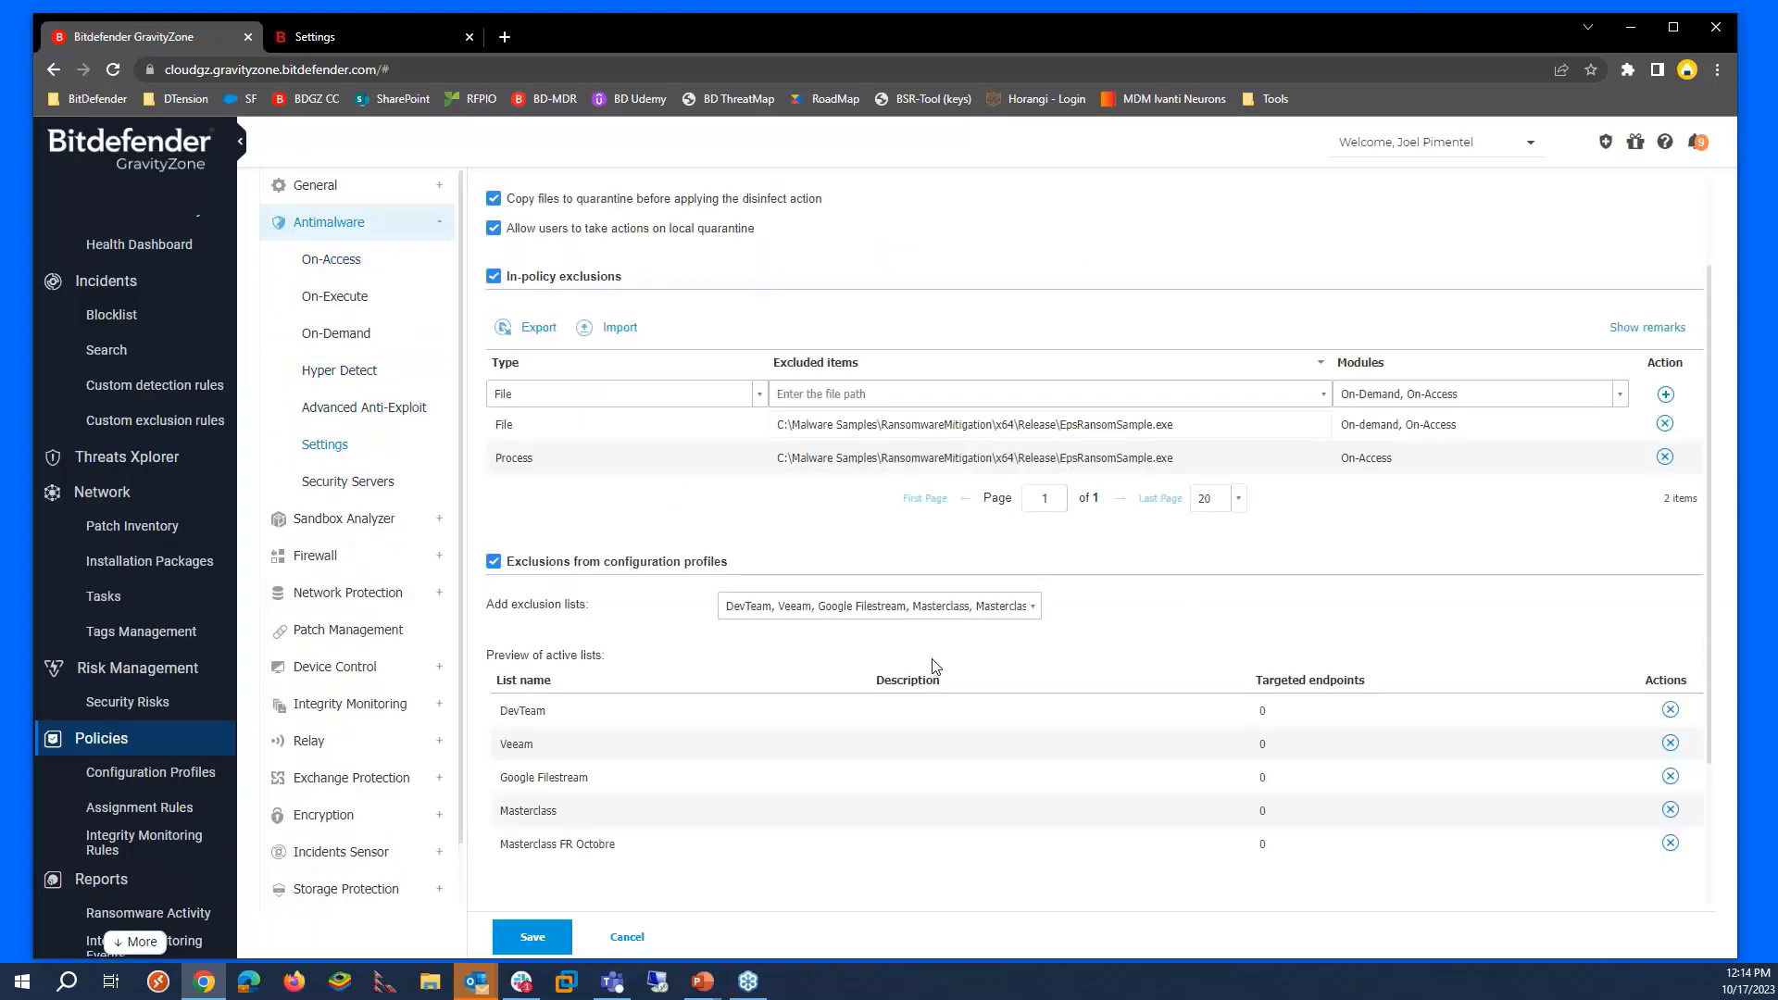
{"action": "scroll", "coordinate": [934, 665], "scroll_direction": "down", "scroll_amount": 3}
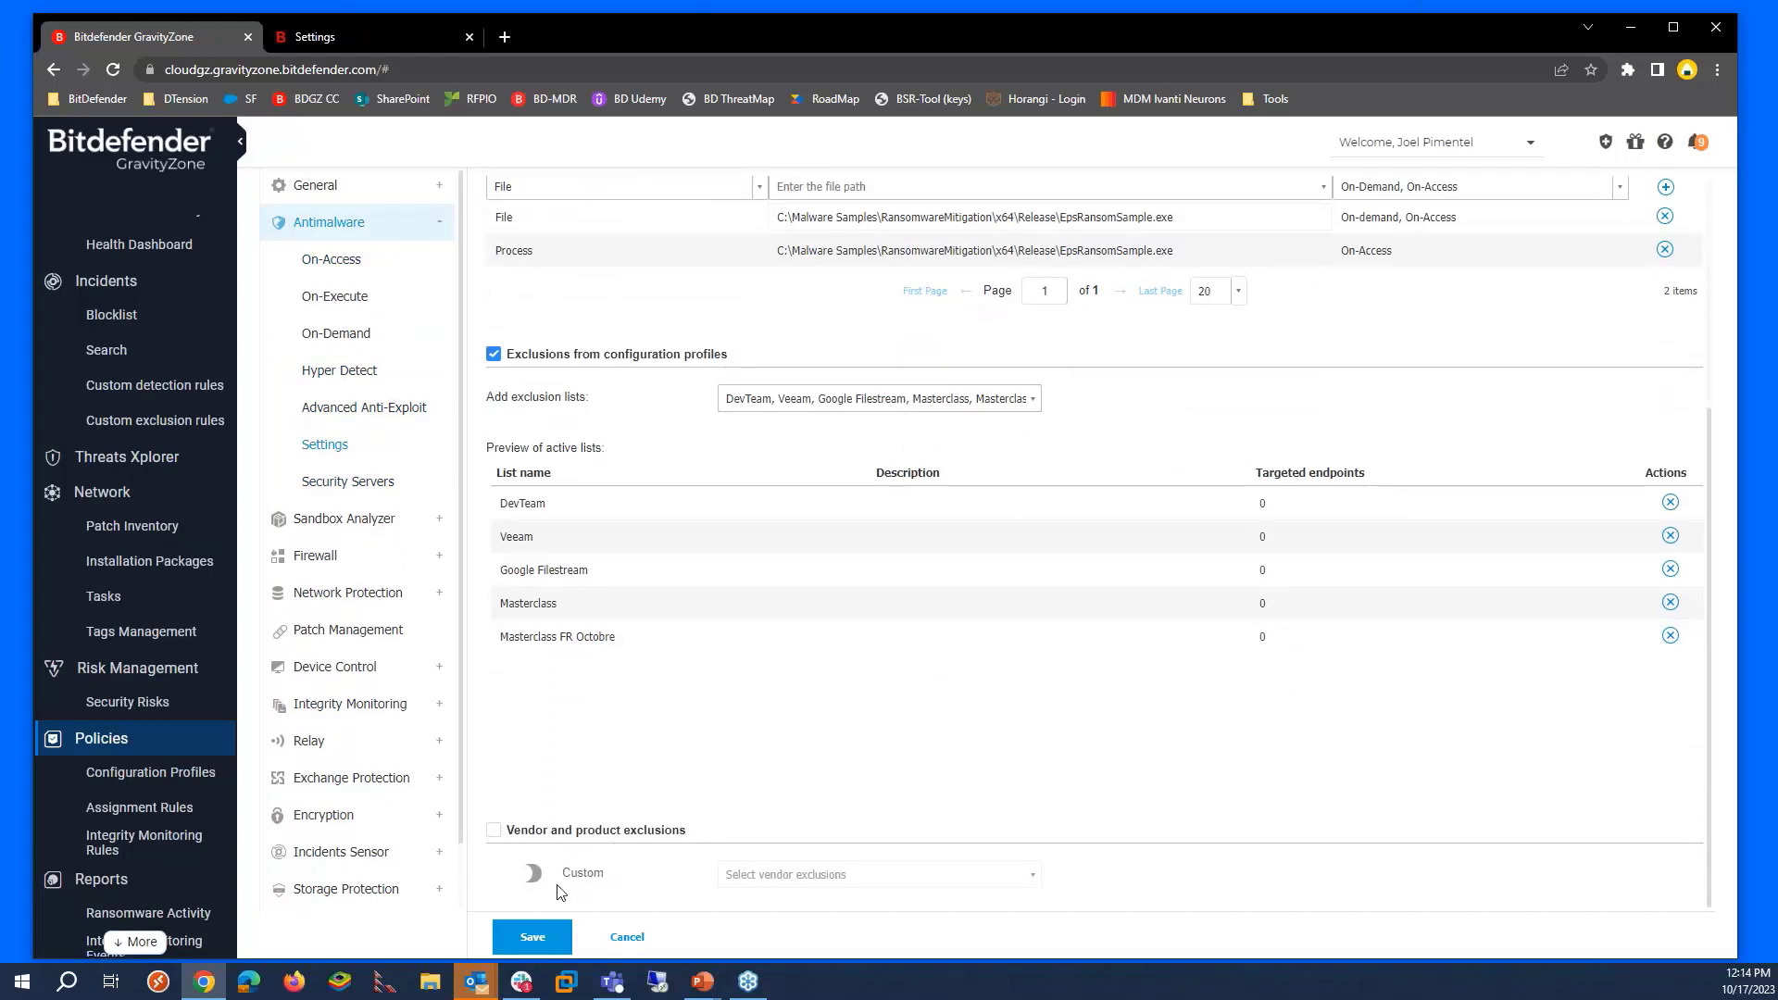
{"action": "left_click", "coordinate": [517, 829]}
{"action": "left_click", "coordinate": [926, 874]}
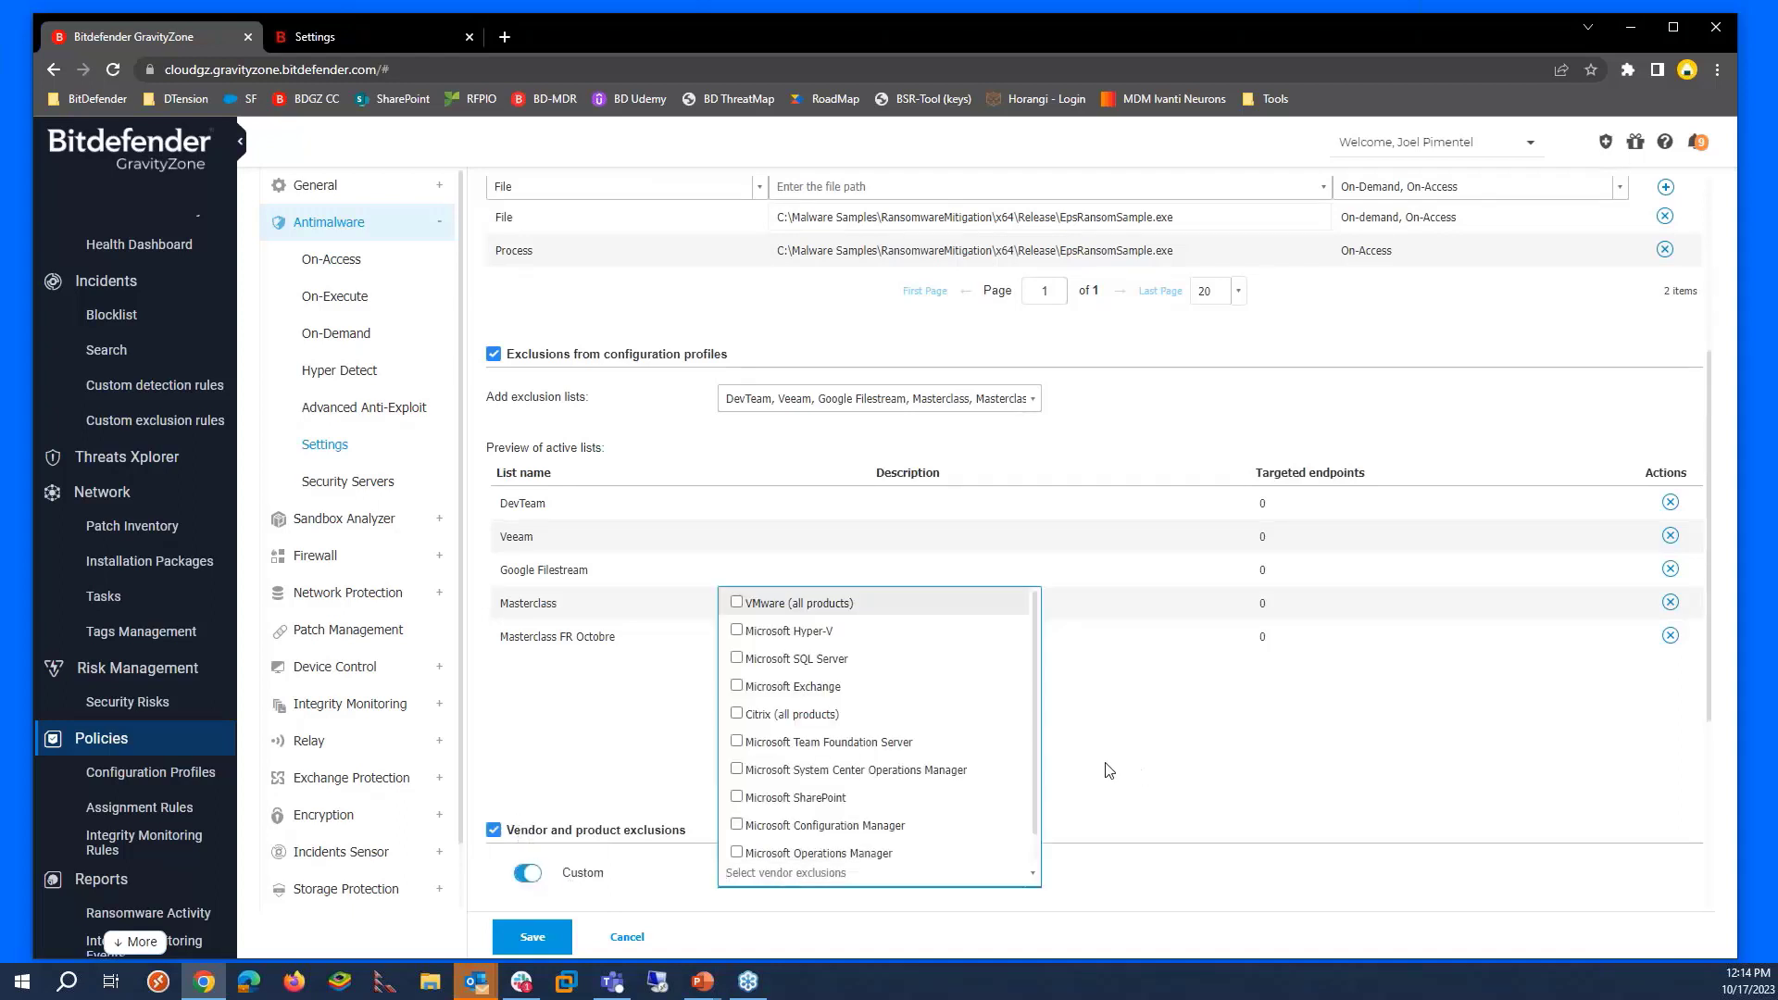
{"action": "scroll", "coordinate": [1012, 738], "scroll_direction": "down", "scroll_amount": 1}
{"action": "scroll", "coordinate": [1012, 738], "scroll_direction": "up", "scroll_amount": 1}
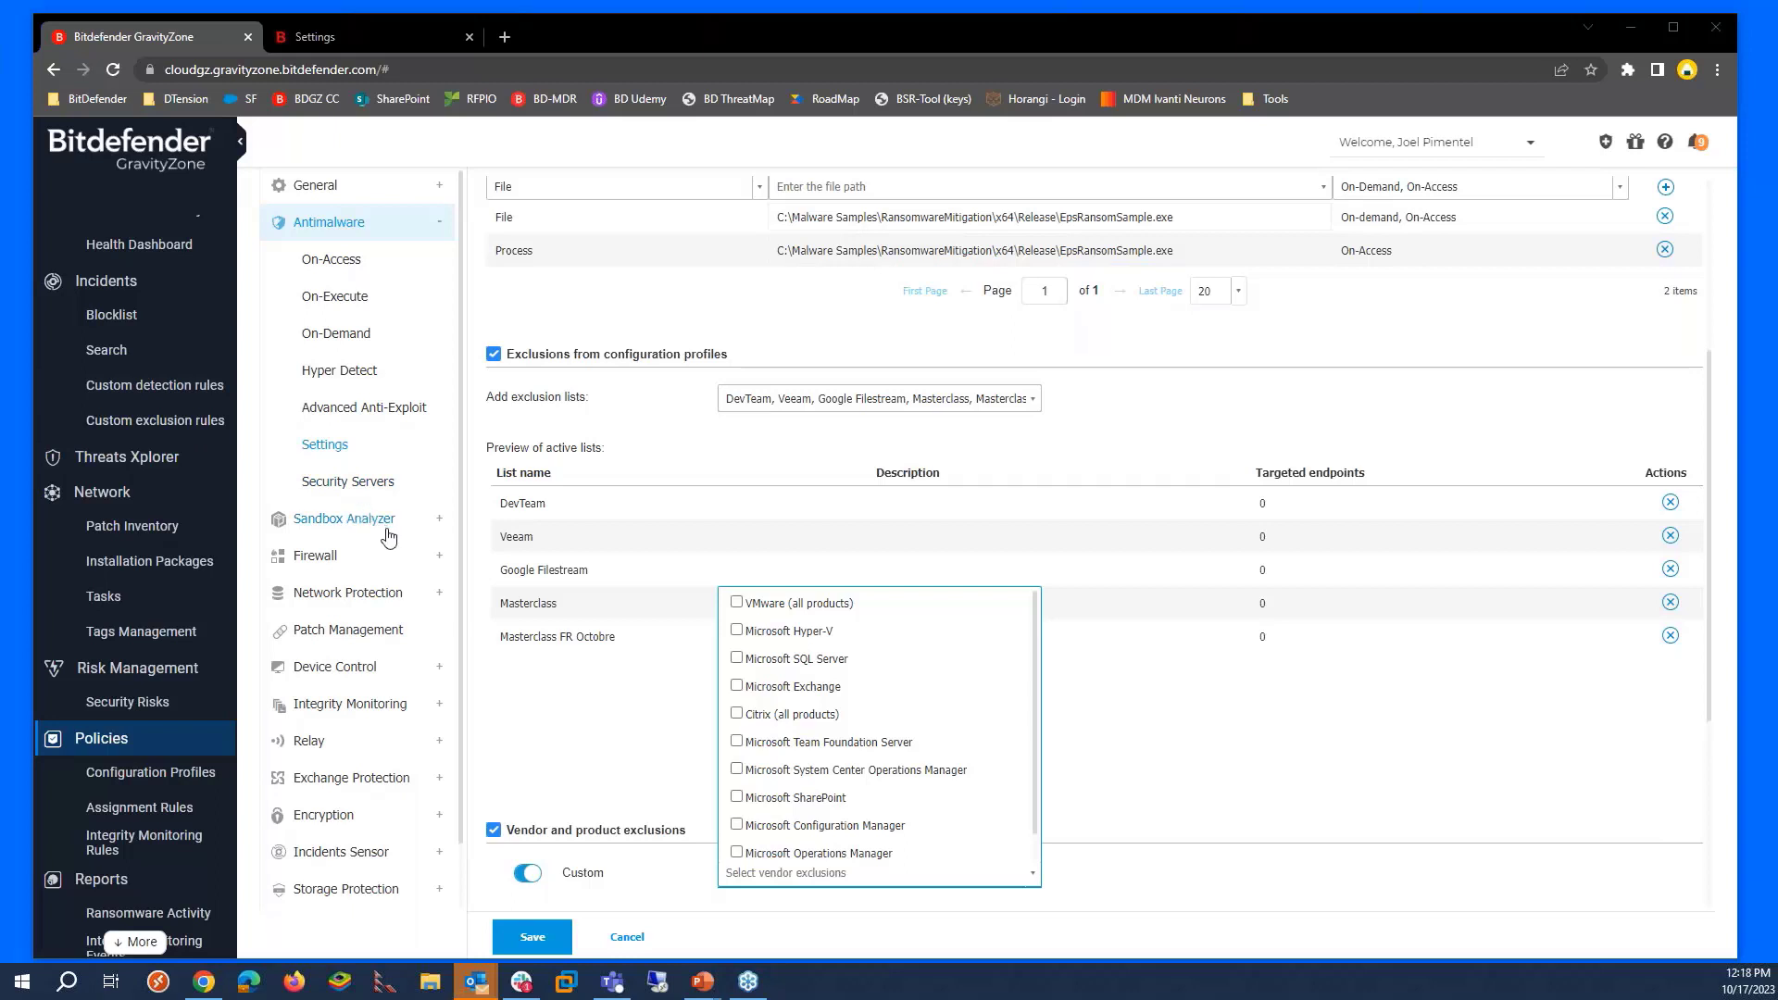
- View the policy's general Network Protection, Web Protection and general Exchange Protection settings
{"action": "left_click", "coordinate": [340, 598]}
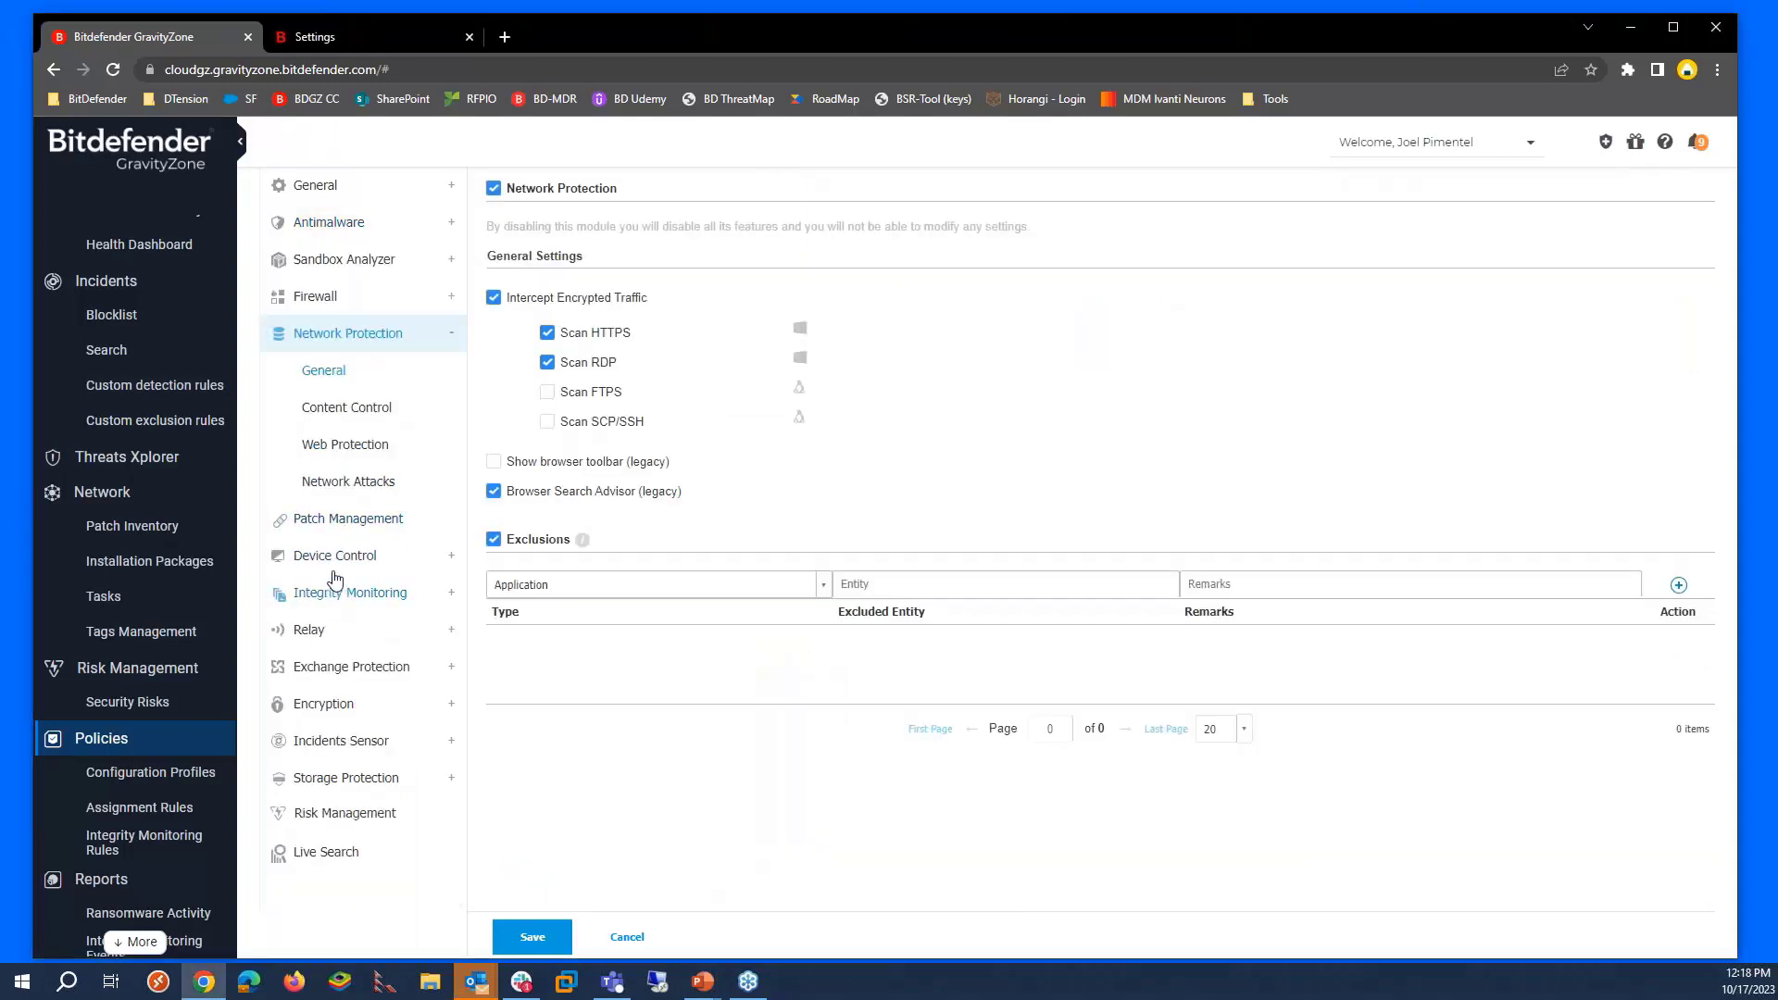
{"action": "left_click", "coordinate": [356, 449]}
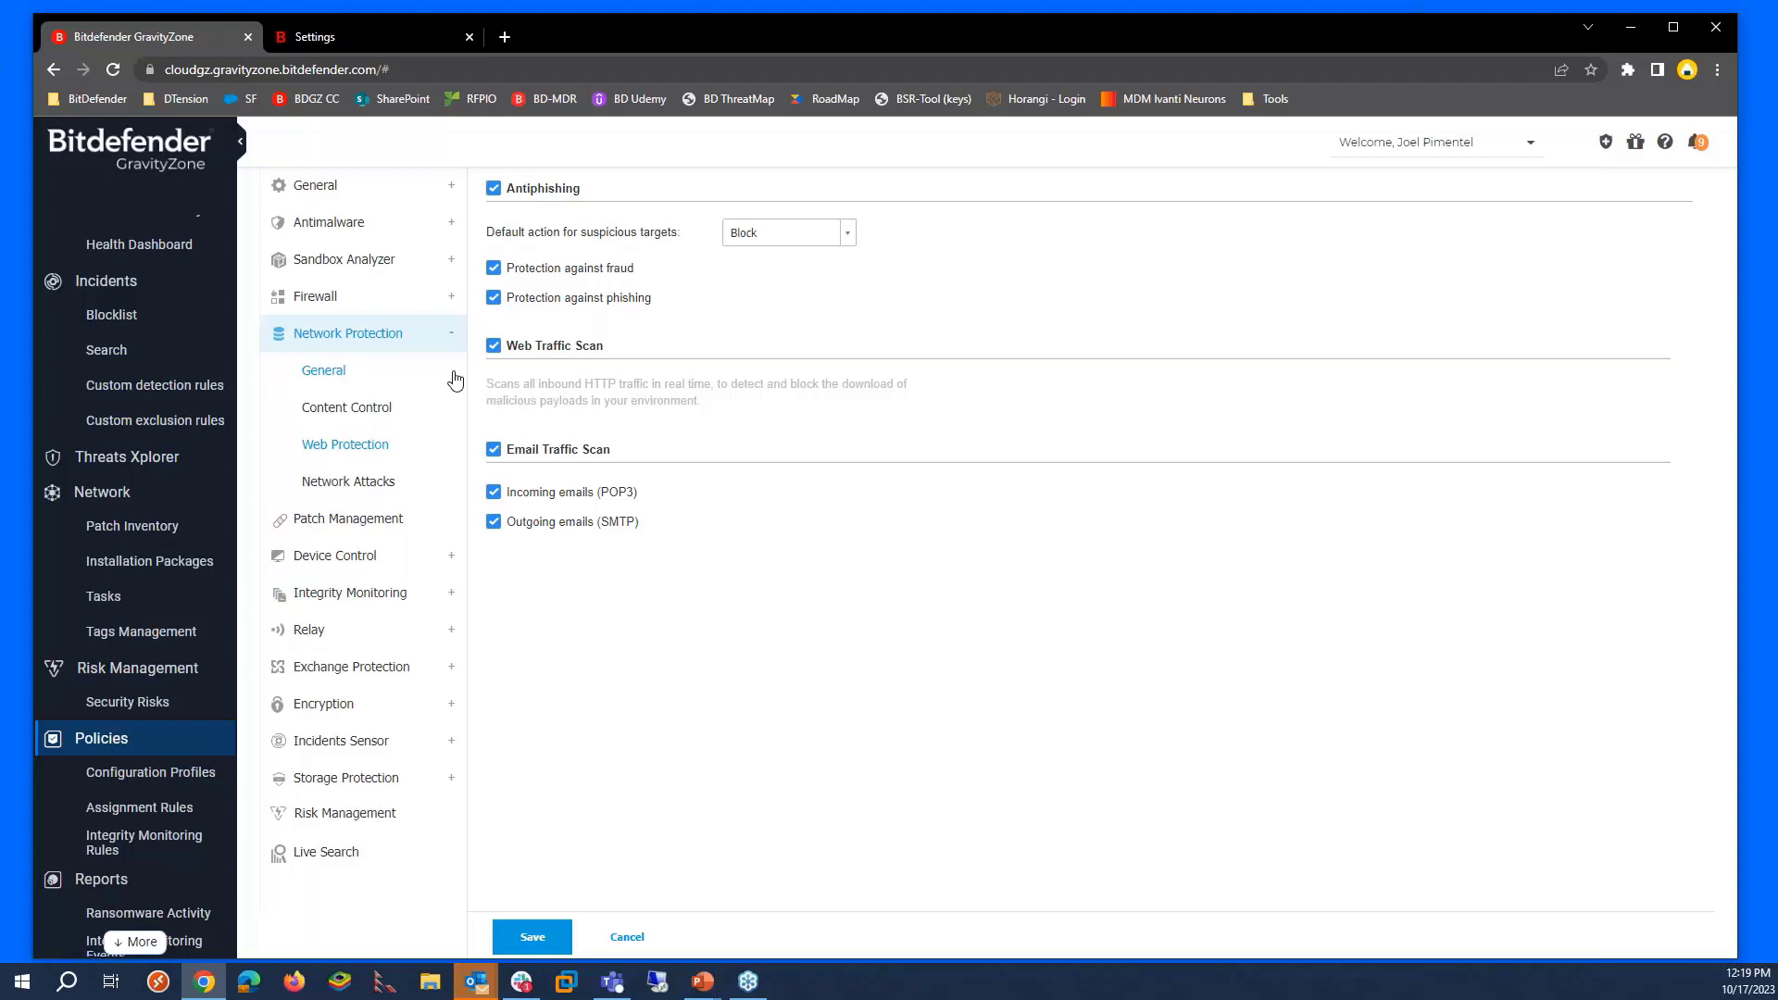
{"action": "left_click", "coordinate": [371, 674]}
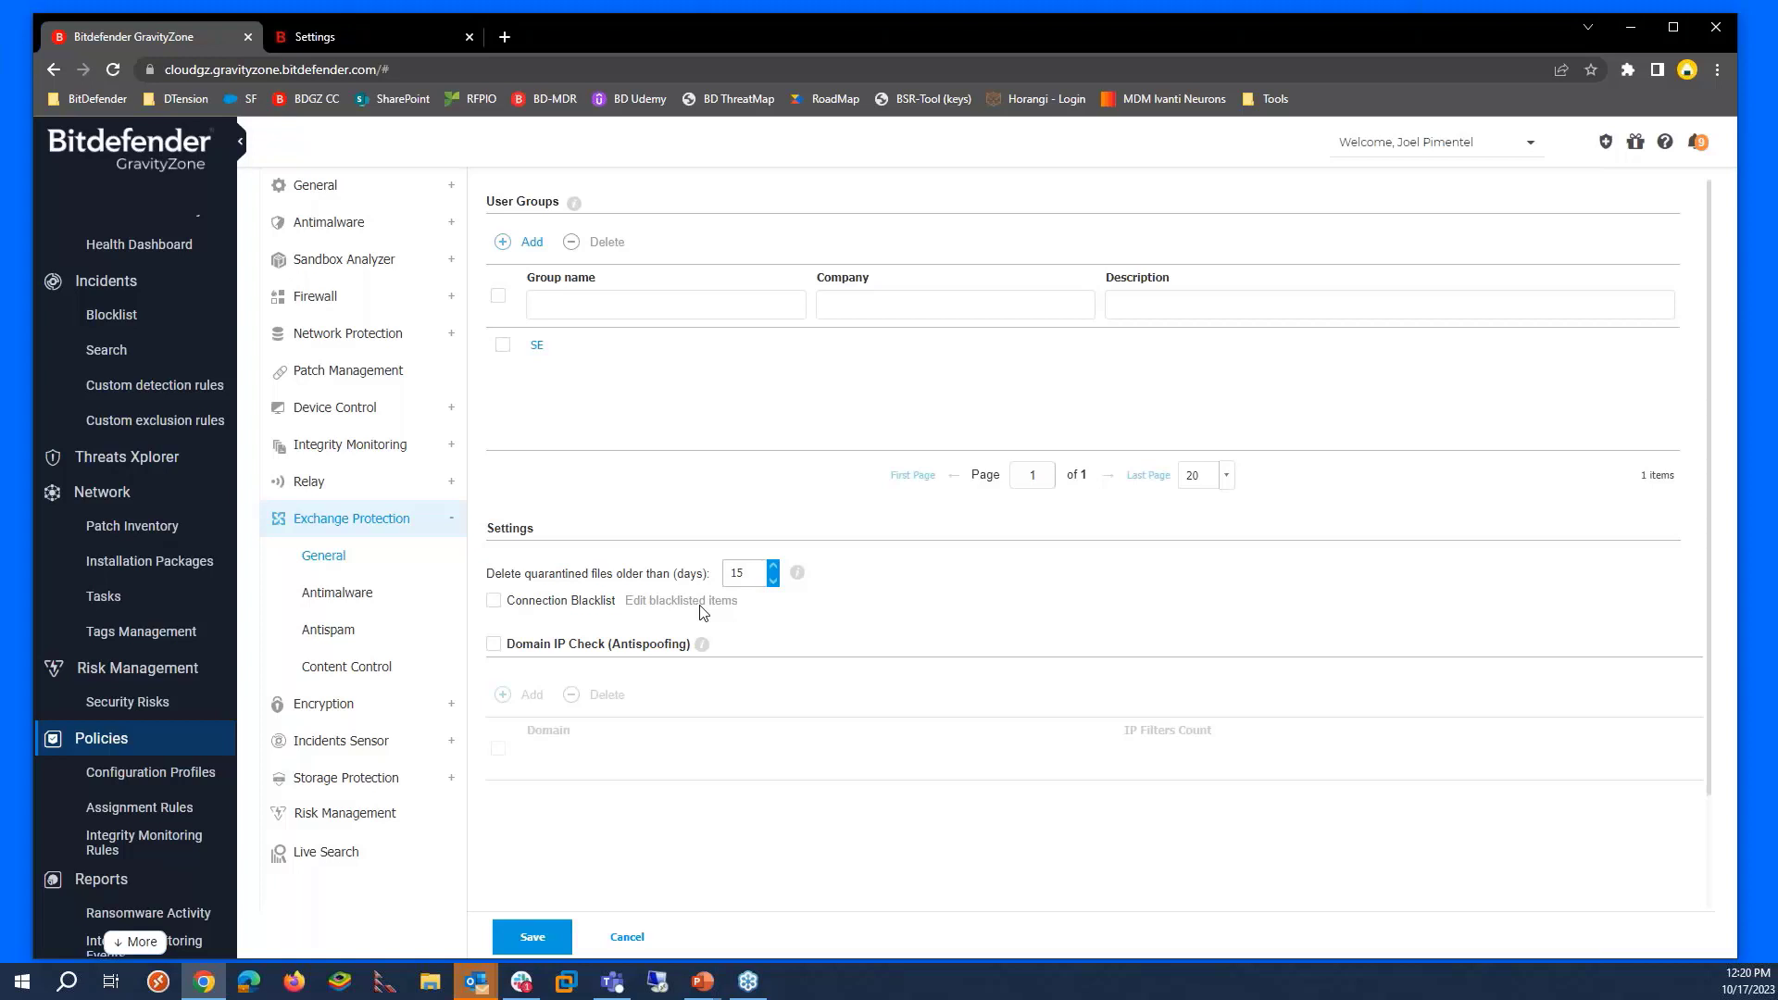
- Start a new user rule in the policy assignment rules and name it Masterclass LATAM
{"action": "scroll", "coordinate": [197, 741], "scroll_direction": "down", "scroll_amount": 4}
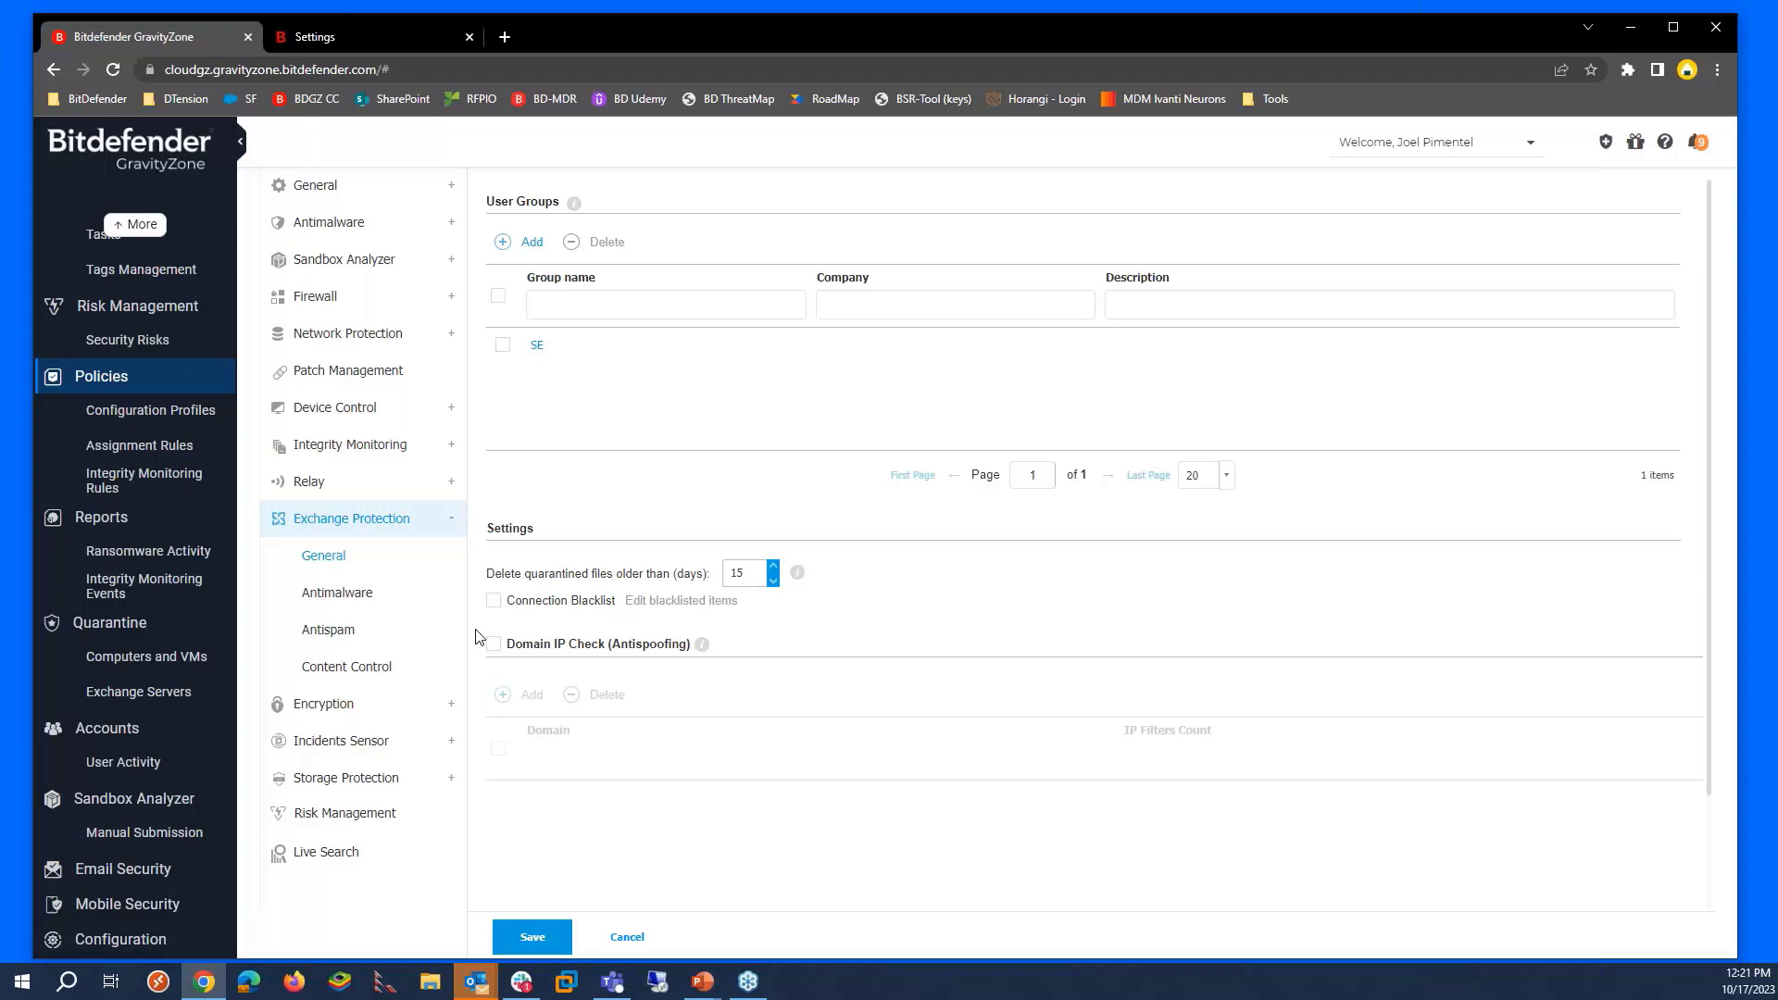
{"action": "left_click", "coordinate": [143, 452]}
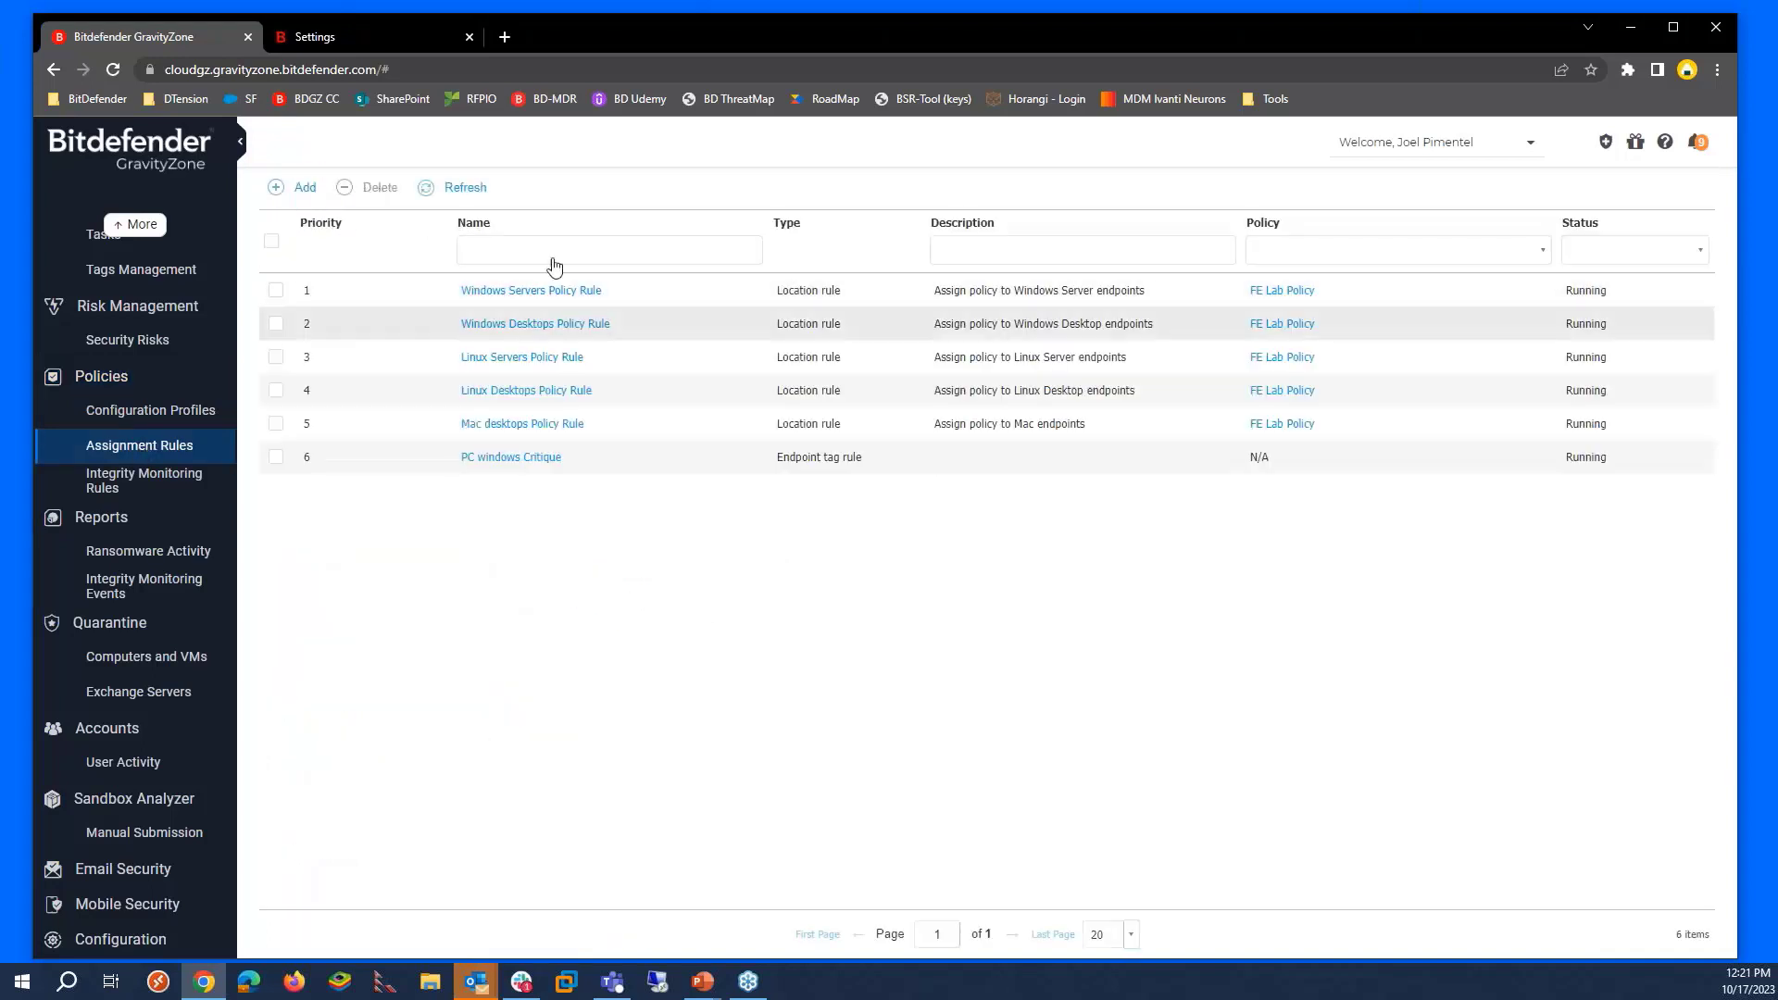
{"action": "left_click", "coordinate": [296, 187]}
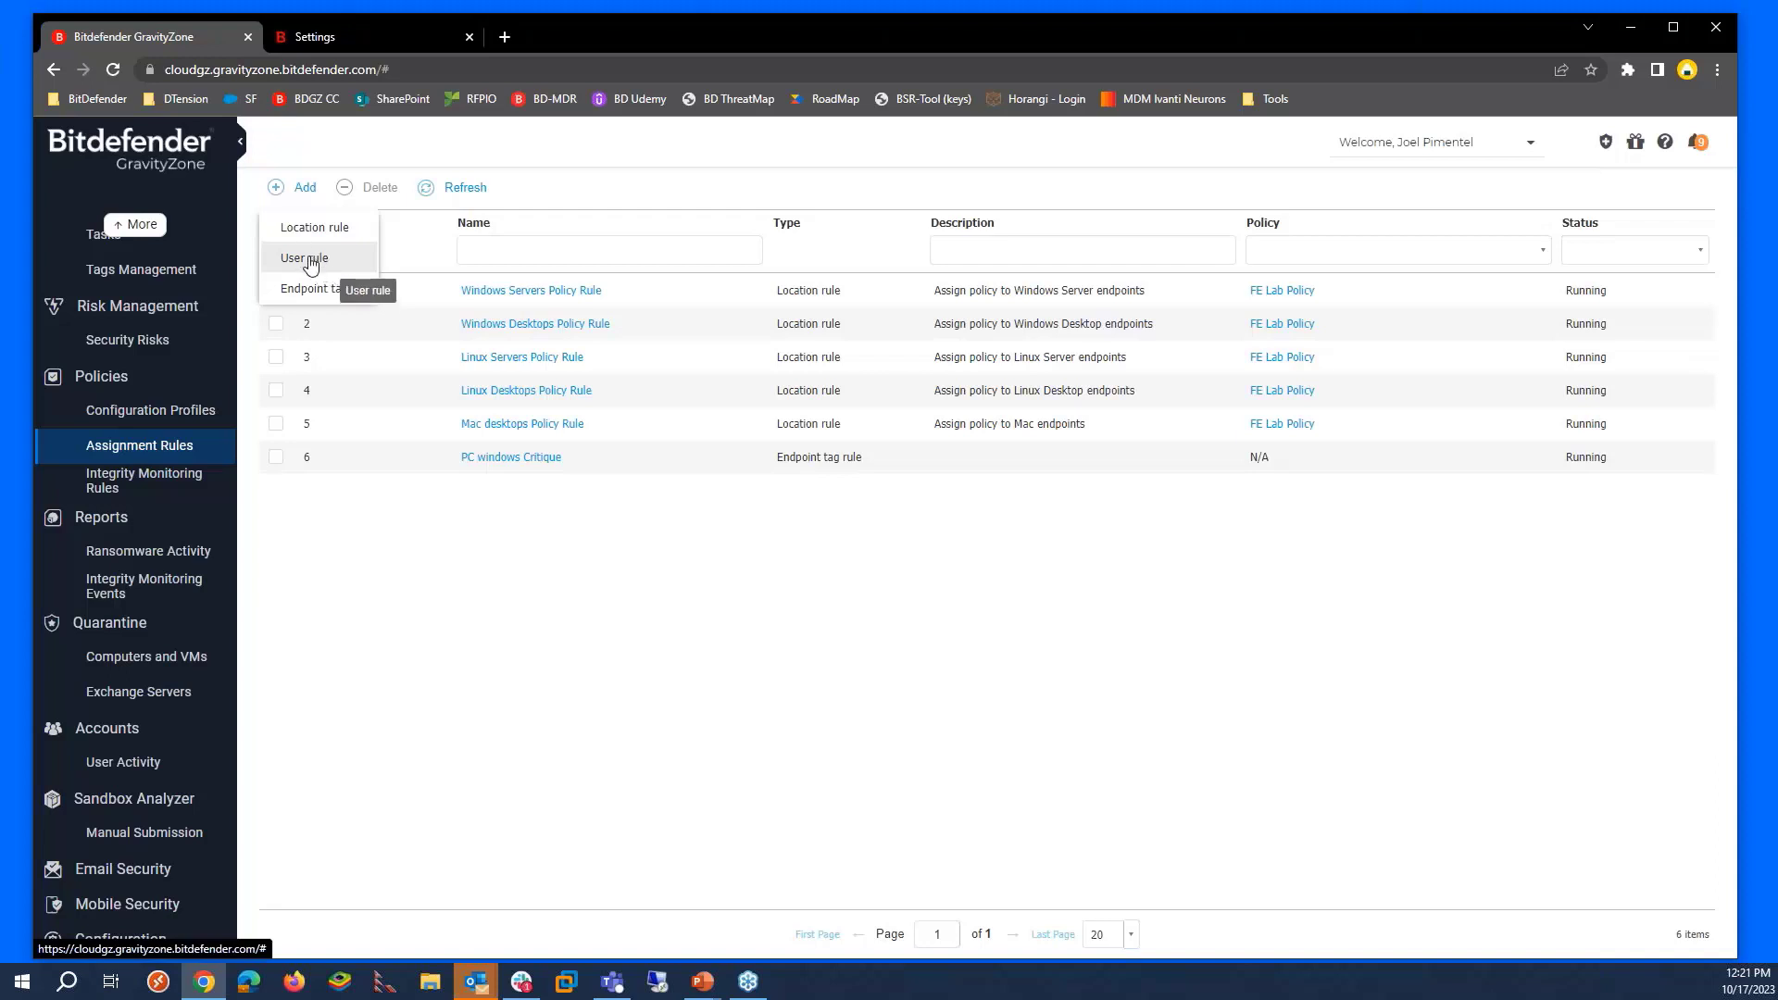
{"action": "left_click", "coordinate": [310, 259]}
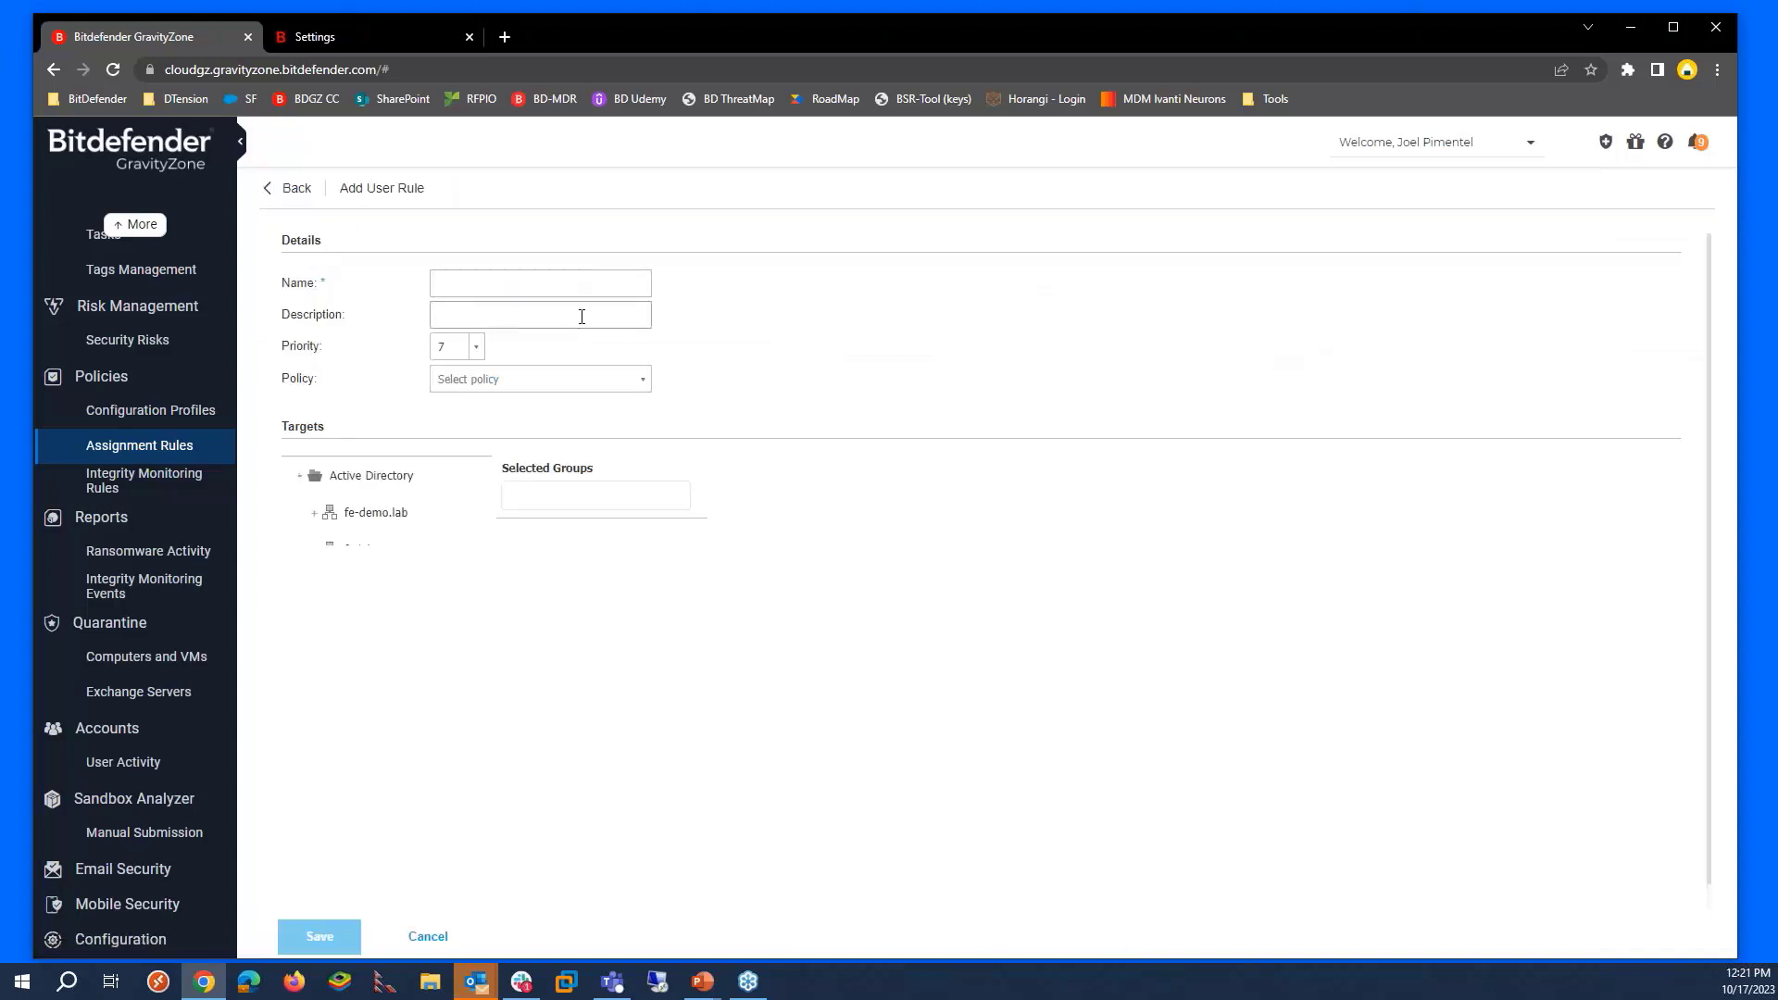
{"action": "left_click", "coordinate": [537, 282]}
{"action": "type", "text": "Mastercla"}
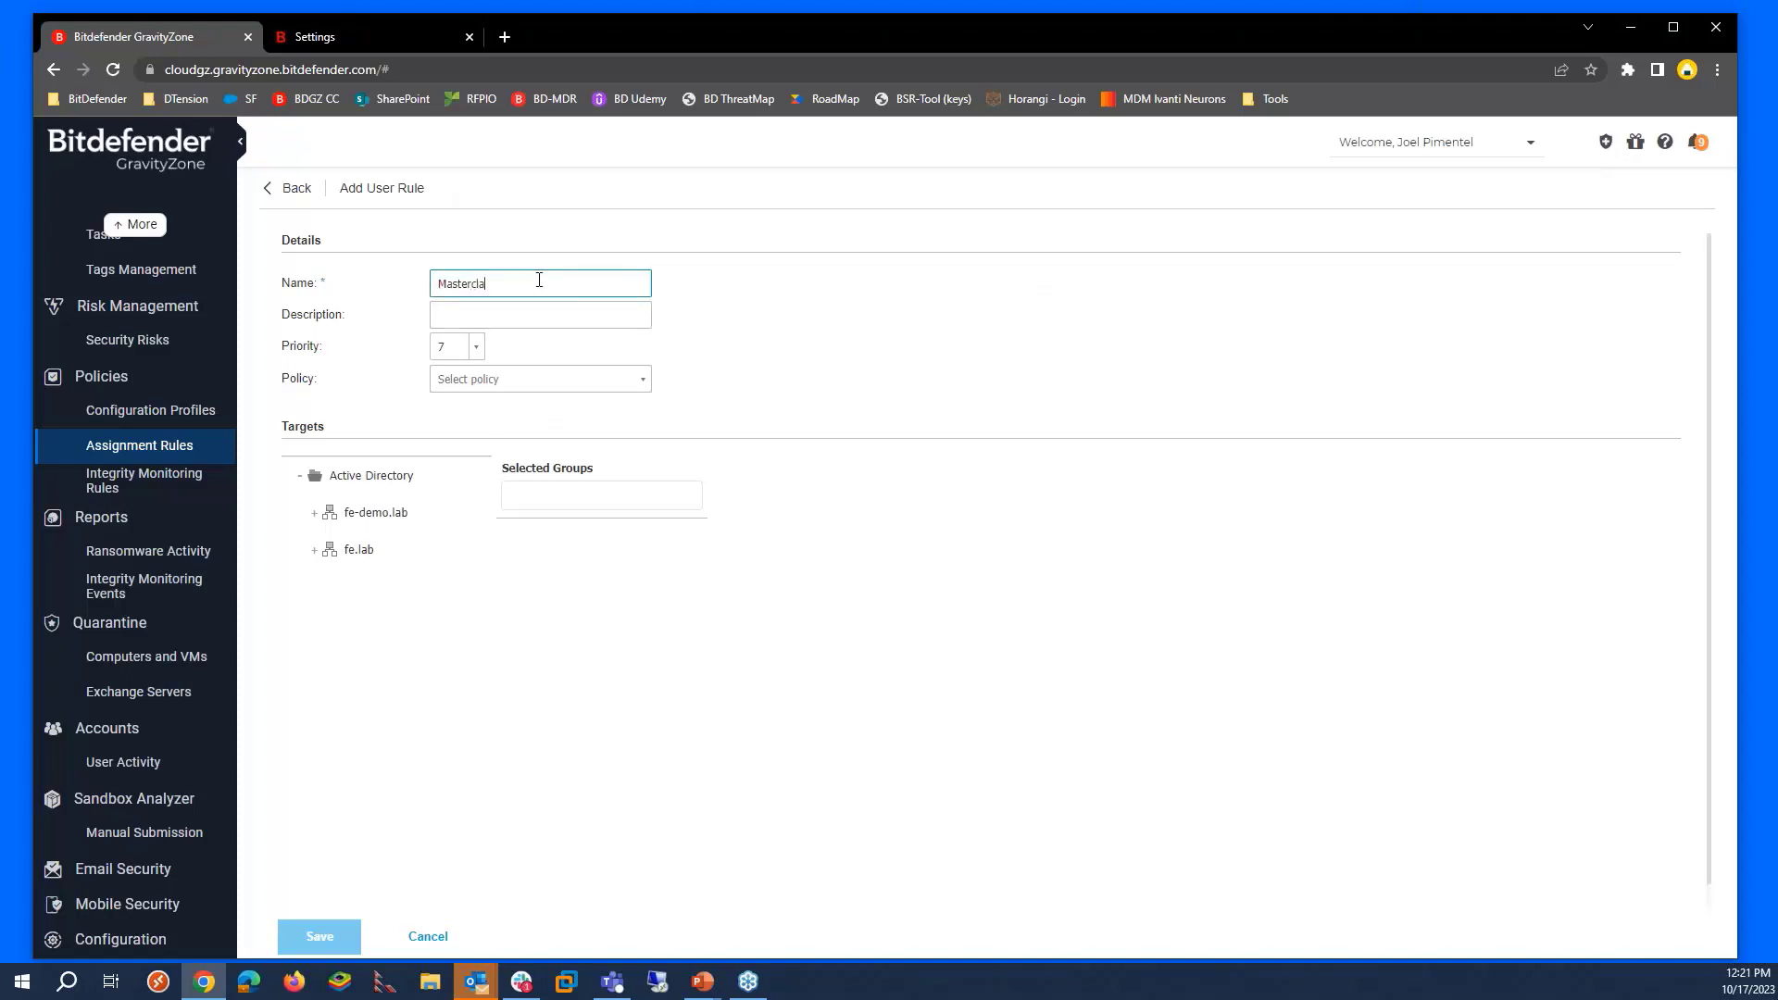
{"action": "type", "text": "ss LATAM"}
- Assign the Masterclass October (PC SG) policy to the user rule
{"action": "left_click", "coordinate": [514, 385]}
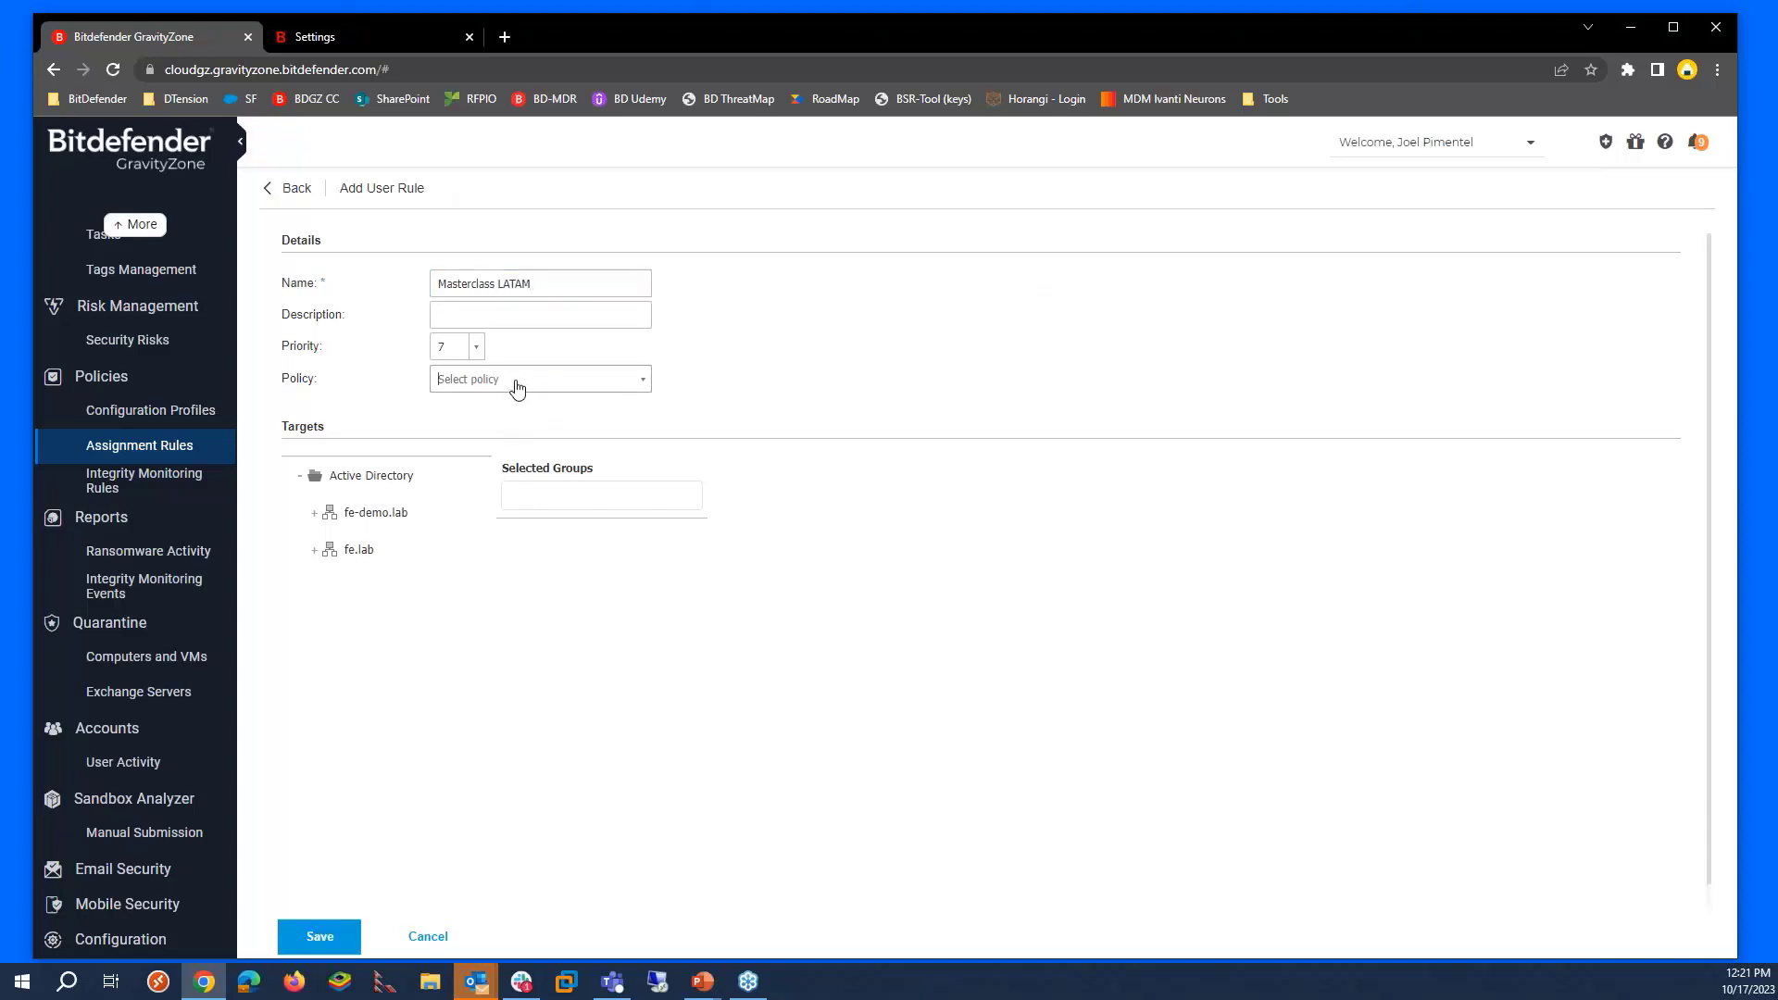
{"action": "left_click", "coordinate": [644, 382]}
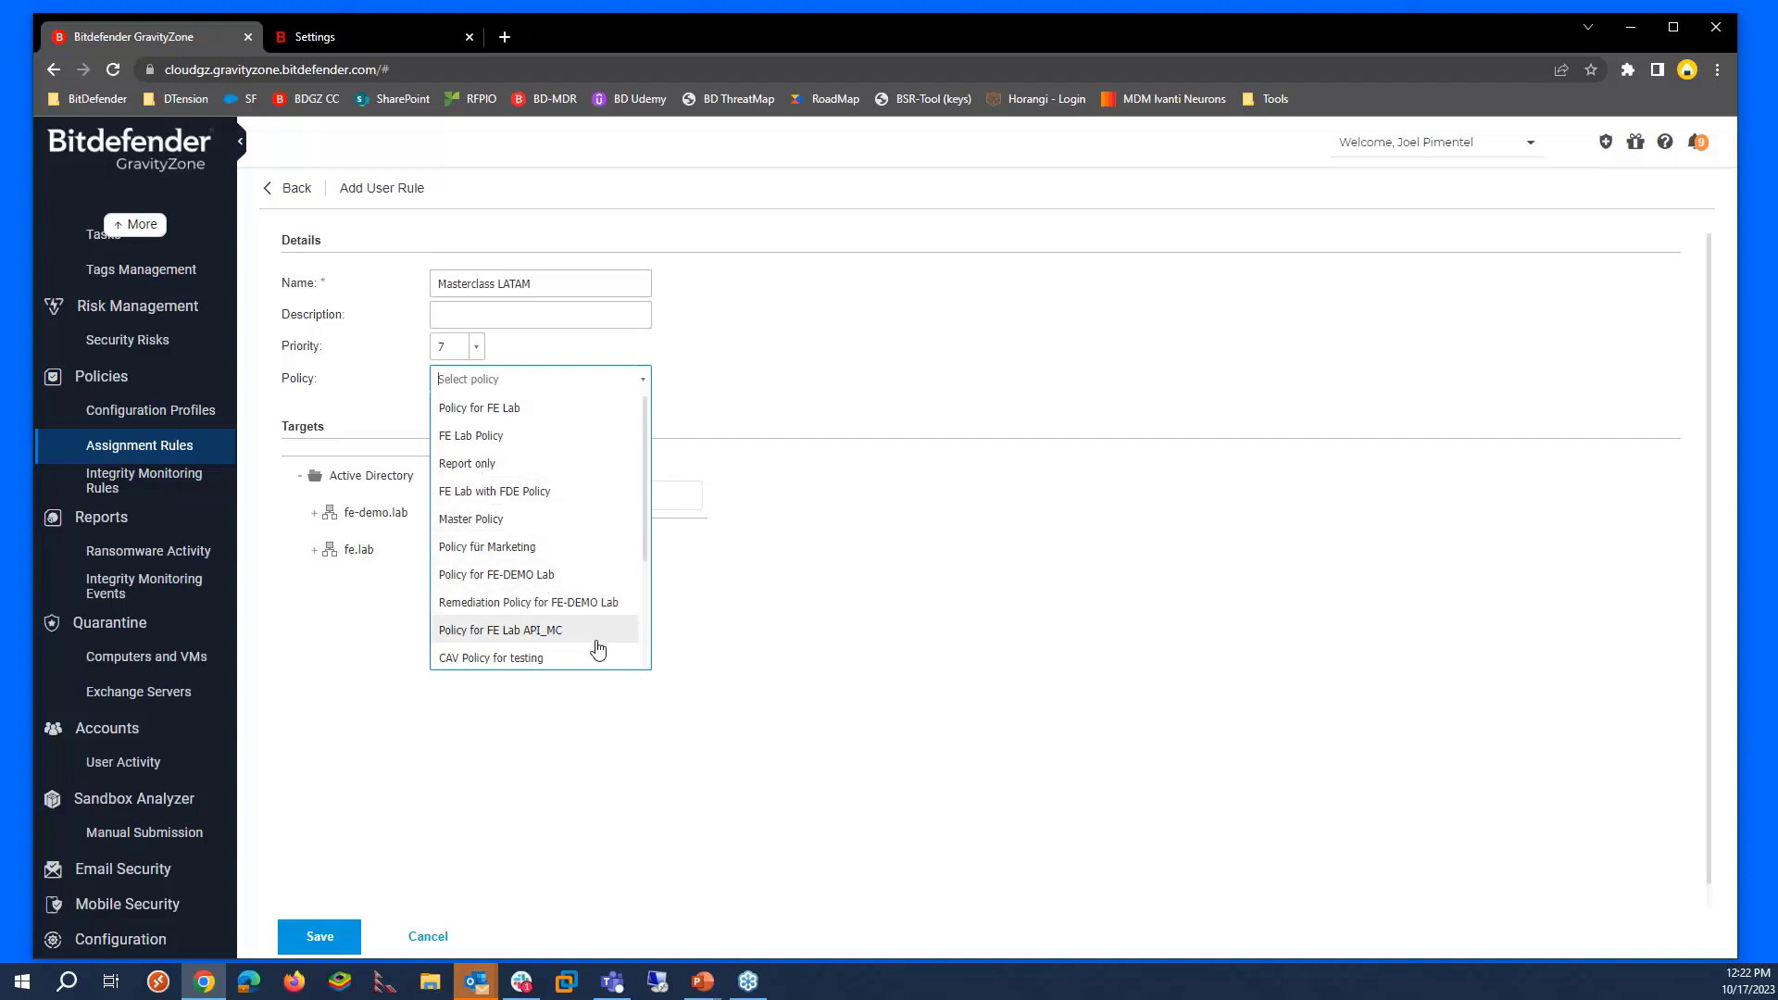
{"action": "scroll", "coordinate": [610, 576], "scroll_direction": "down", "scroll_amount": 2}
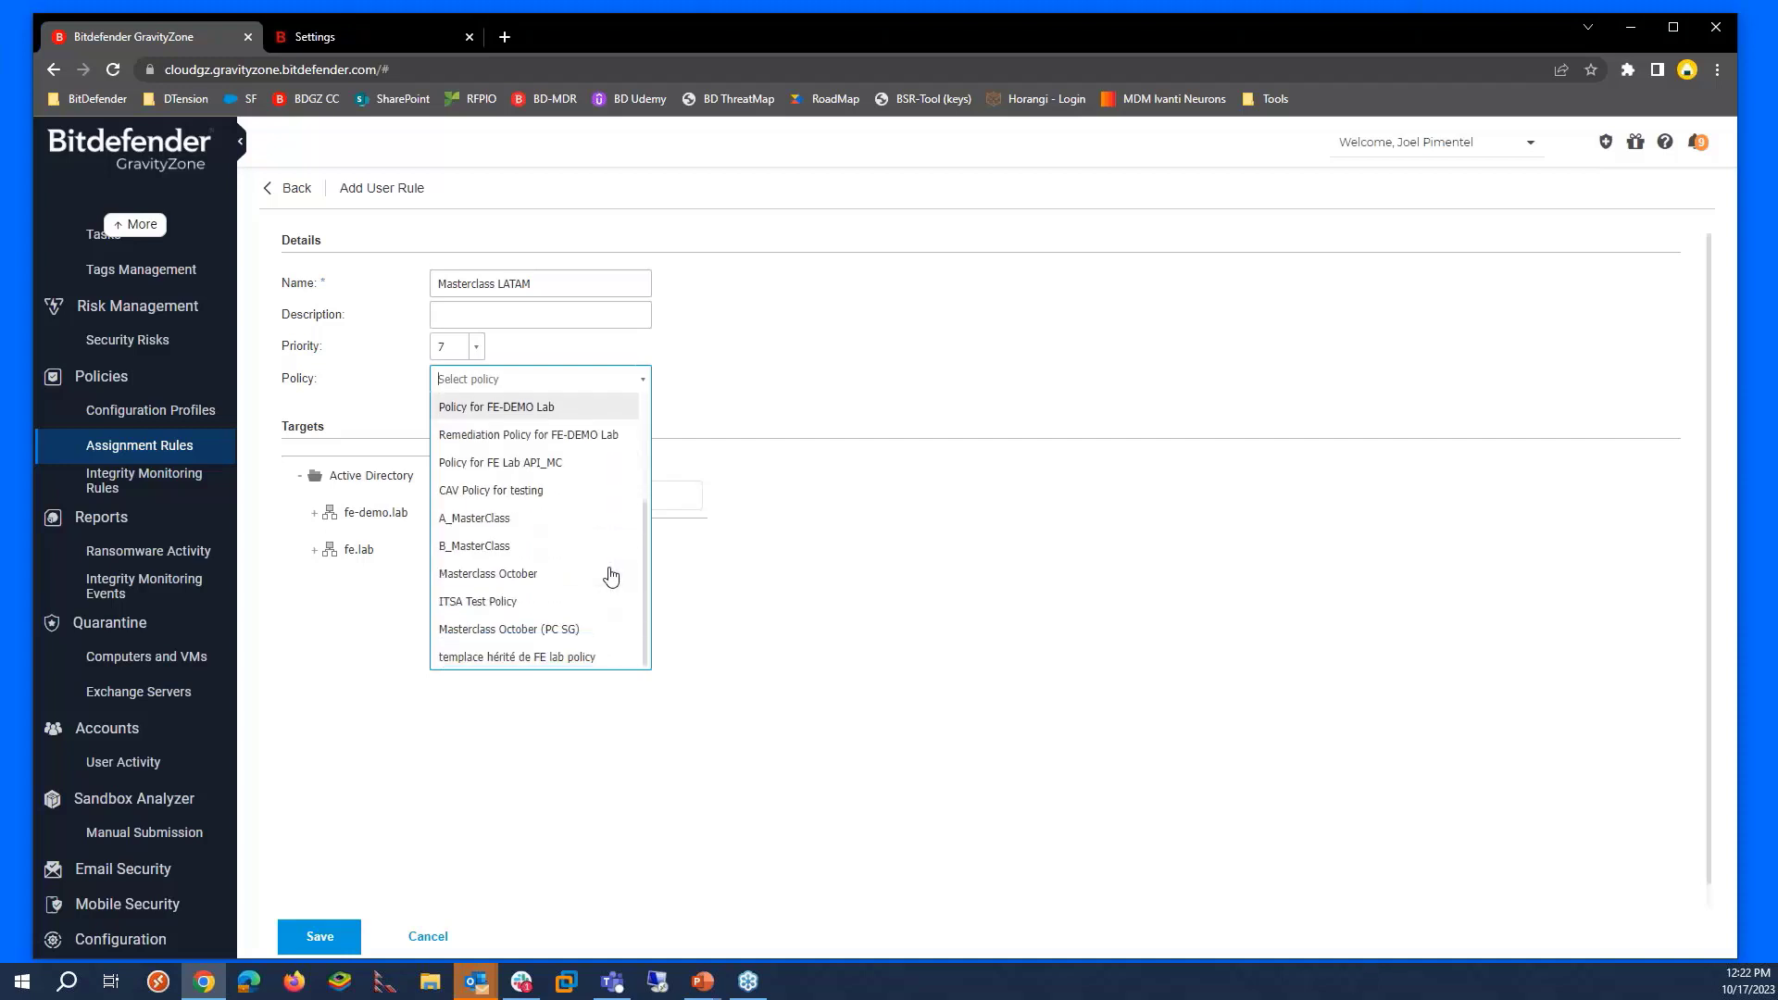
{"action": "scroll", "coordinate": [608, 579], "scroll_direction": "up", "scroll_amount": 1}
{"action": "scroll", "coordinate": [613, 574], "scroll_direction": "down", "scroll_amount": 1}
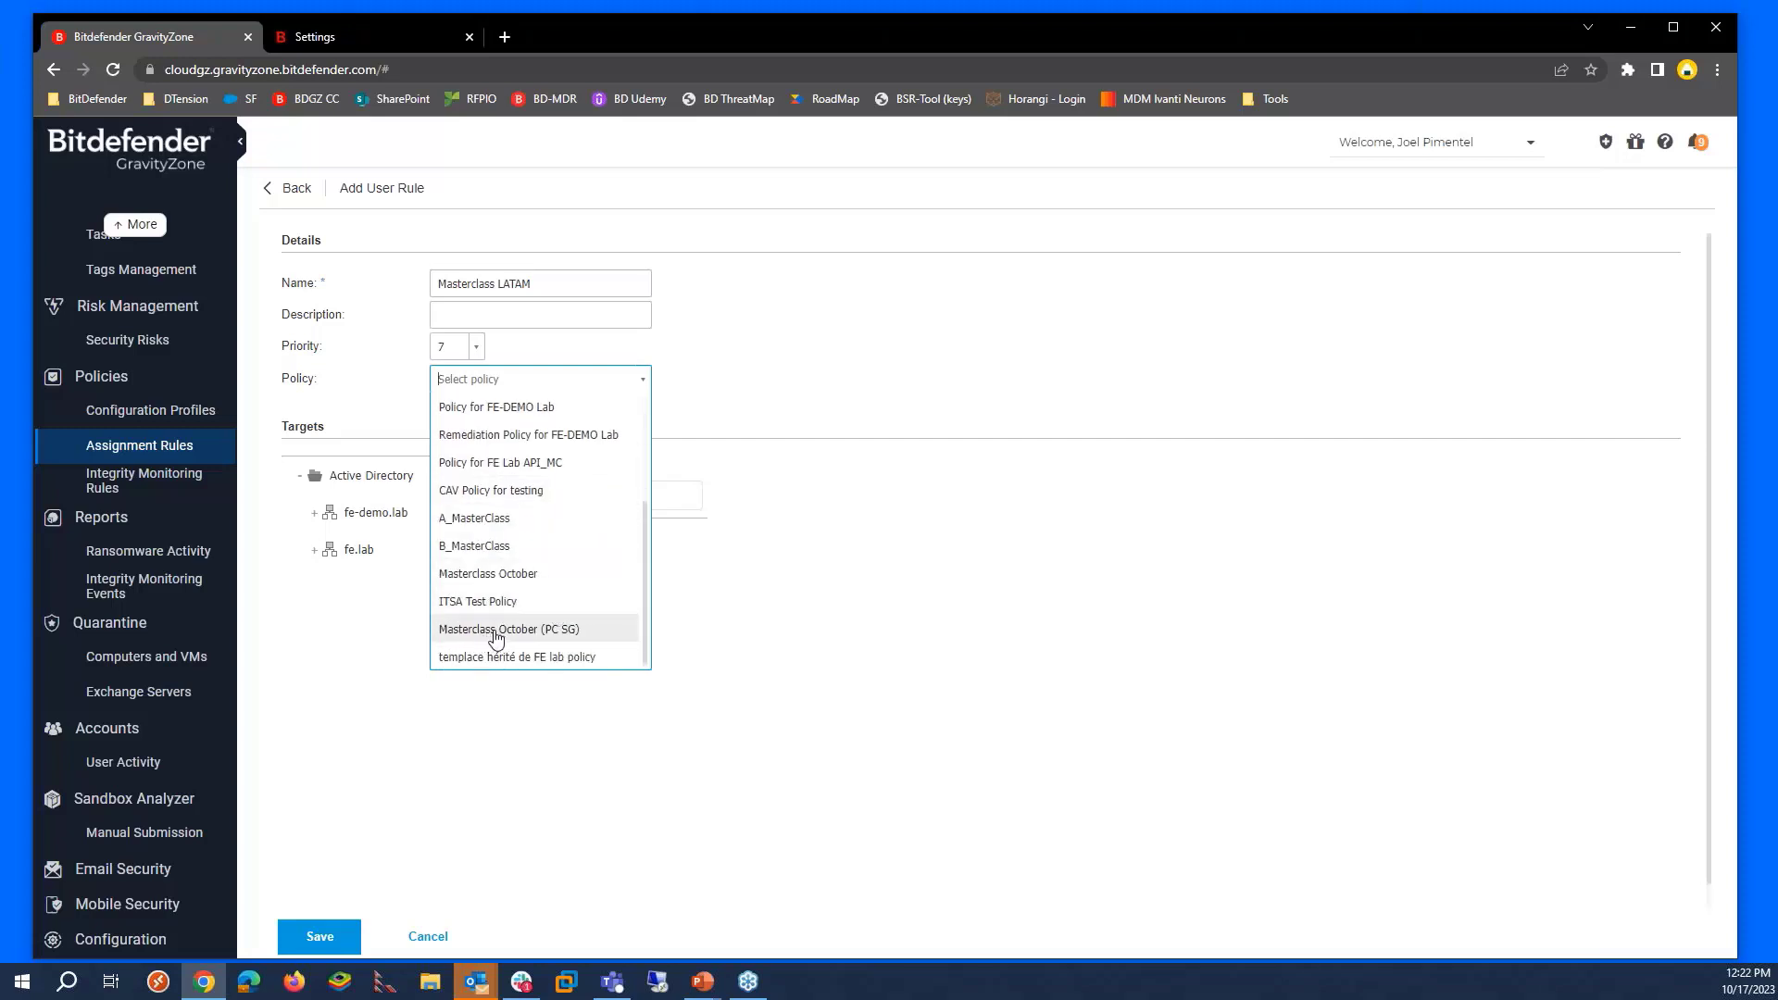
{"action": "left_click", "coordinate": [497, 632]}
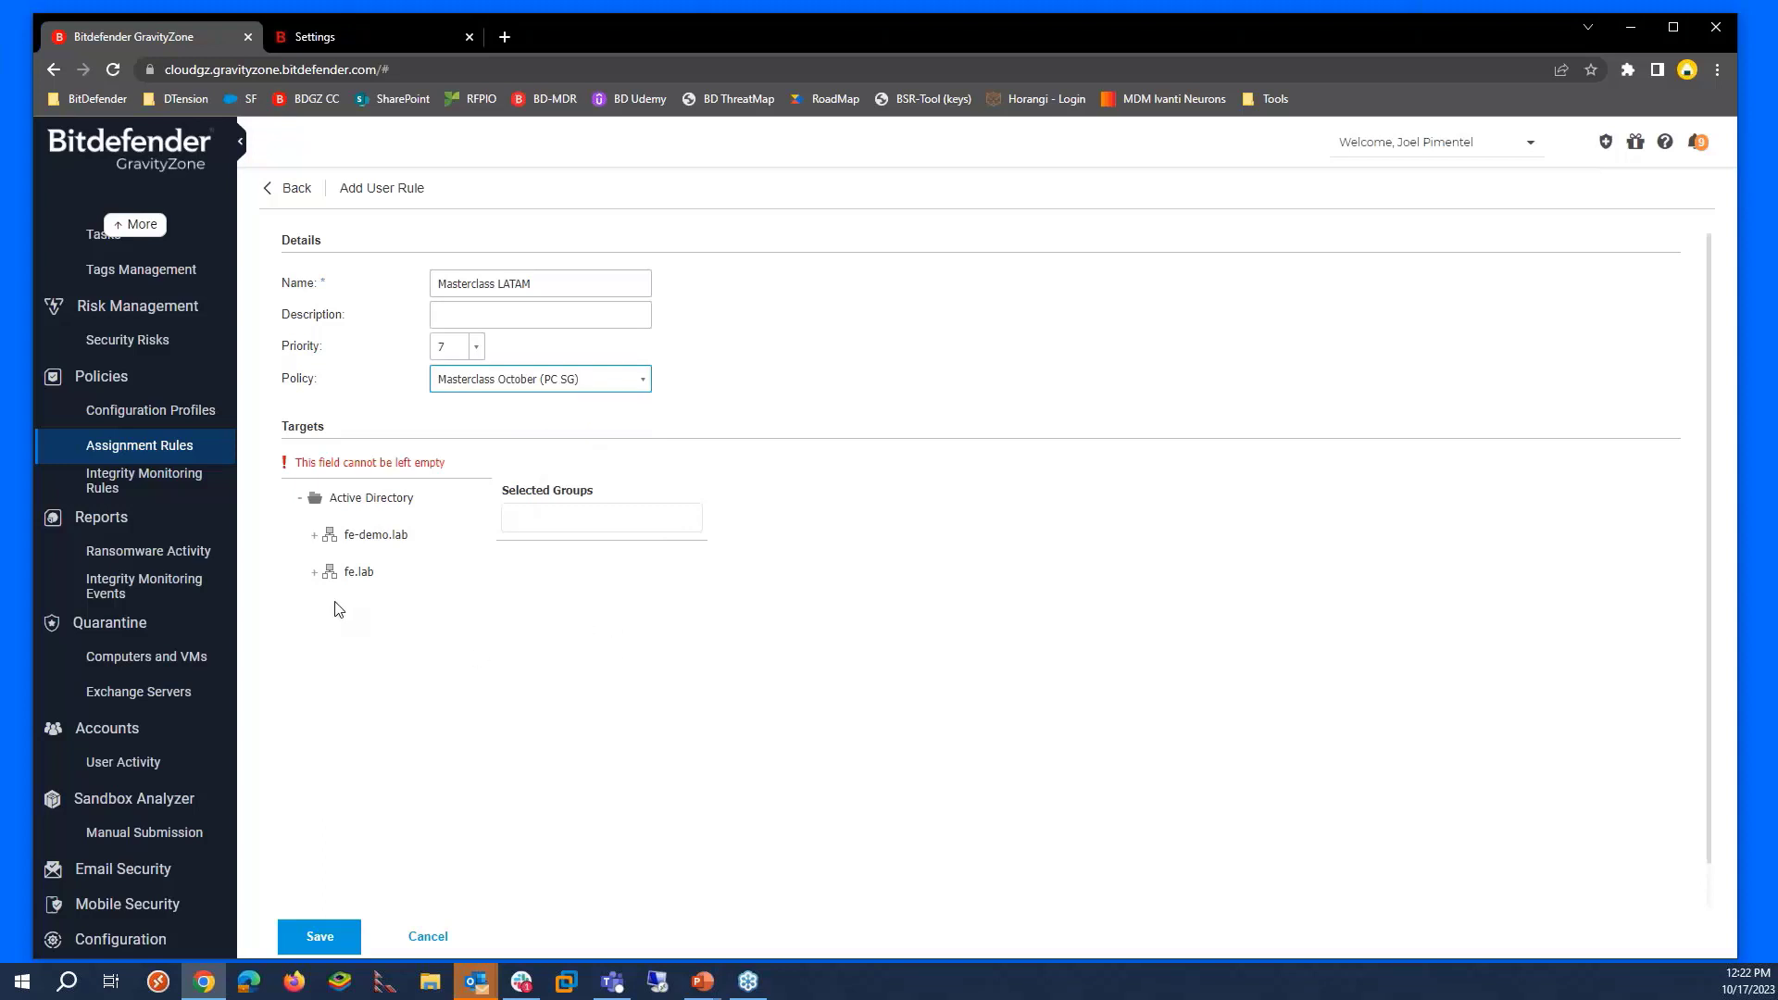
- Target the Key Admins group from the fe.lab Users container, and discard the user rule without saving
{"action": "left_click", "coordinate": [316, 574]}
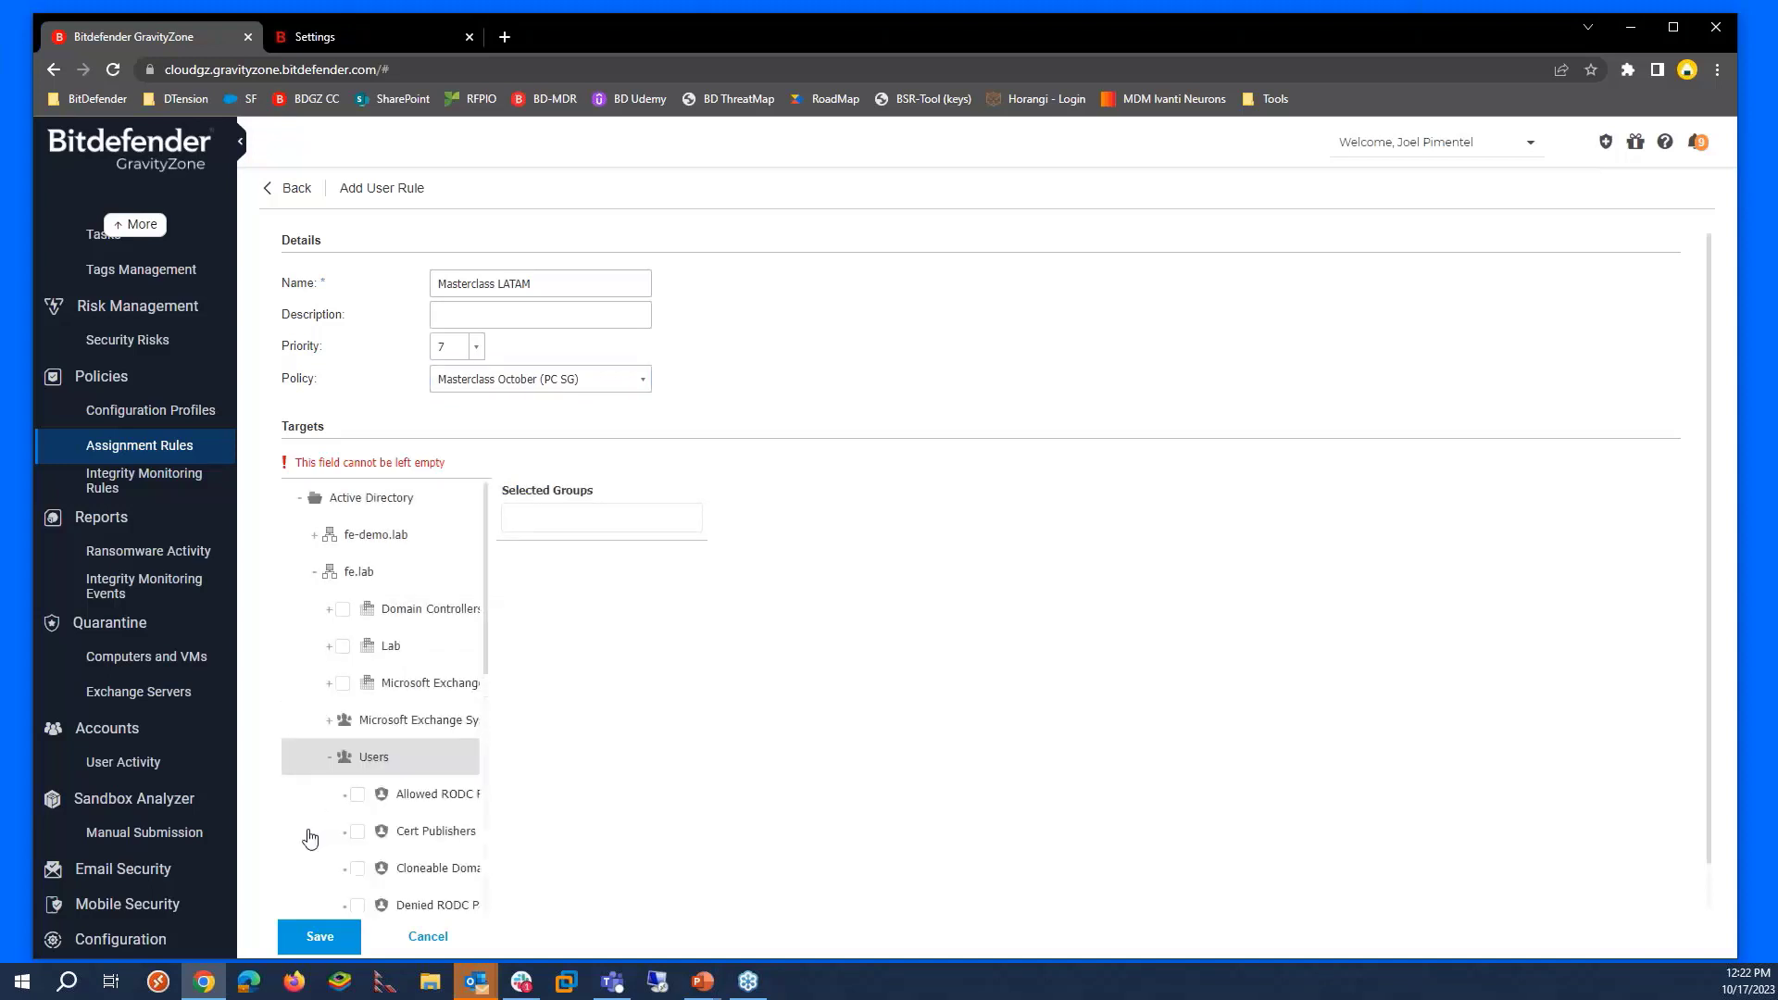
{"action": "scroll", "coordinate": [381, 839], "scroll_direction": "down", "scroll_amount": 1}
{"action": "scroll", "coordinate": [381, 839], "scroll_direction": "down", "scroll_amount": 5}
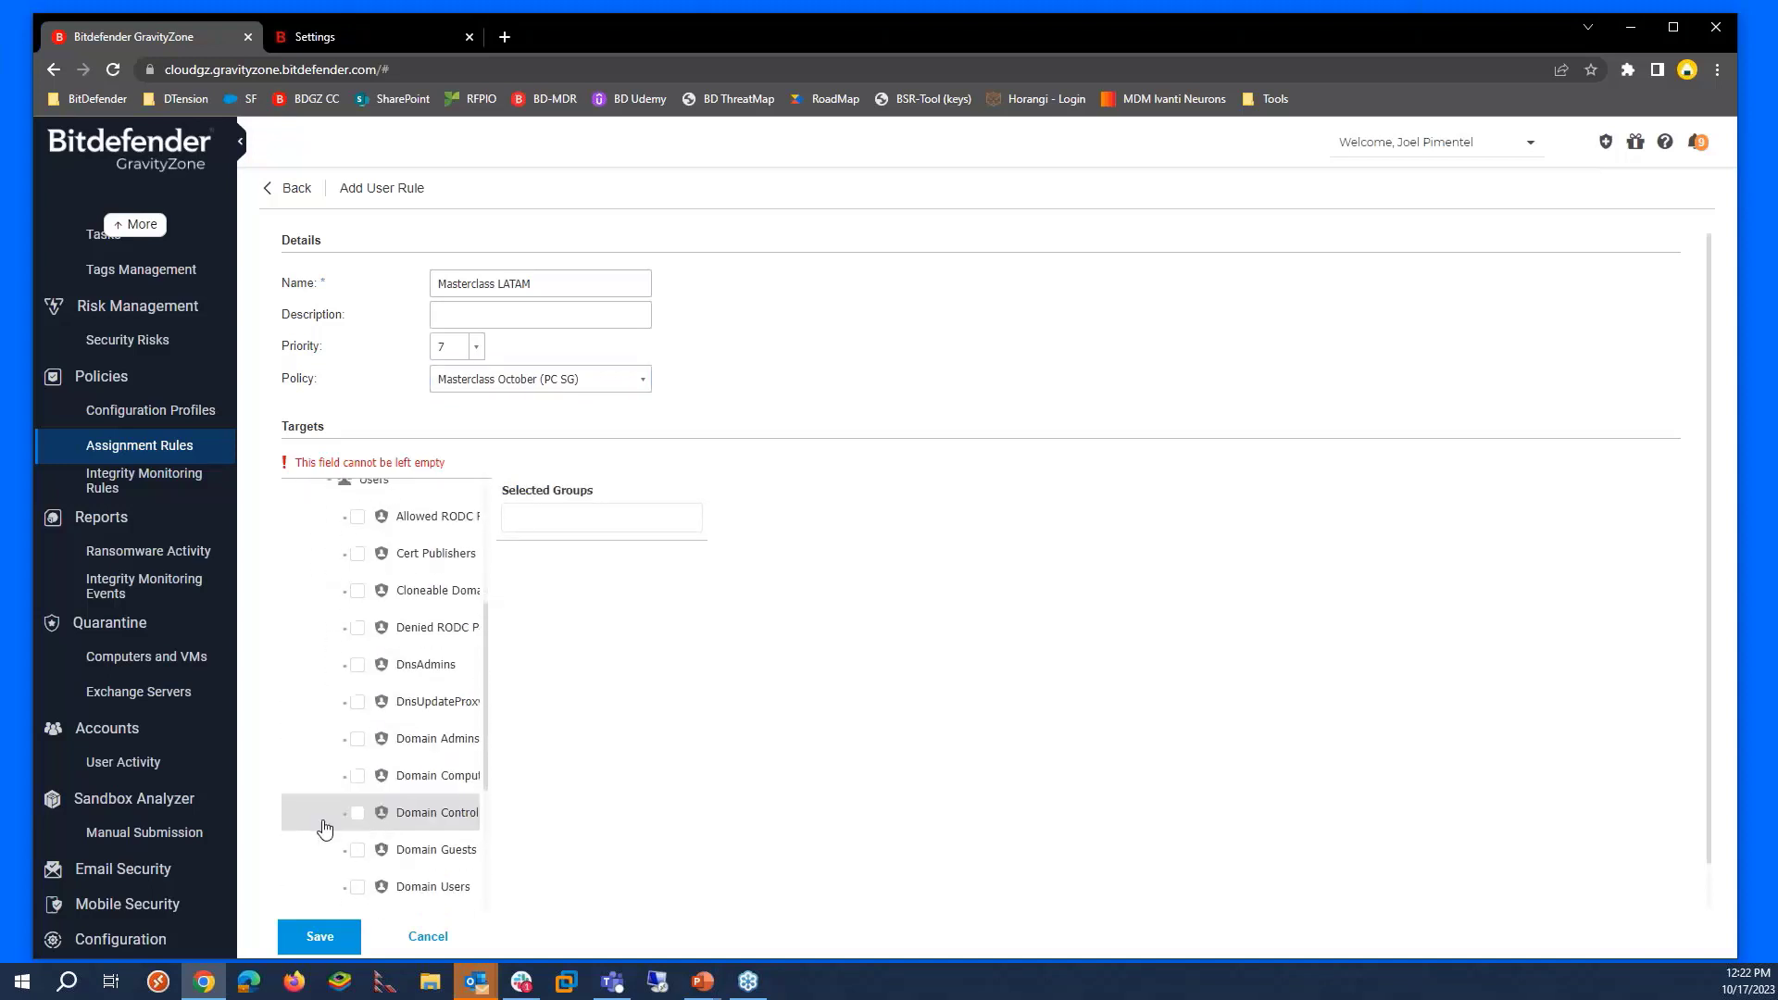
{"action": "scroll", "coordinate": [412, 837], "scroll_direction": "down", "scroll_amount": 1}
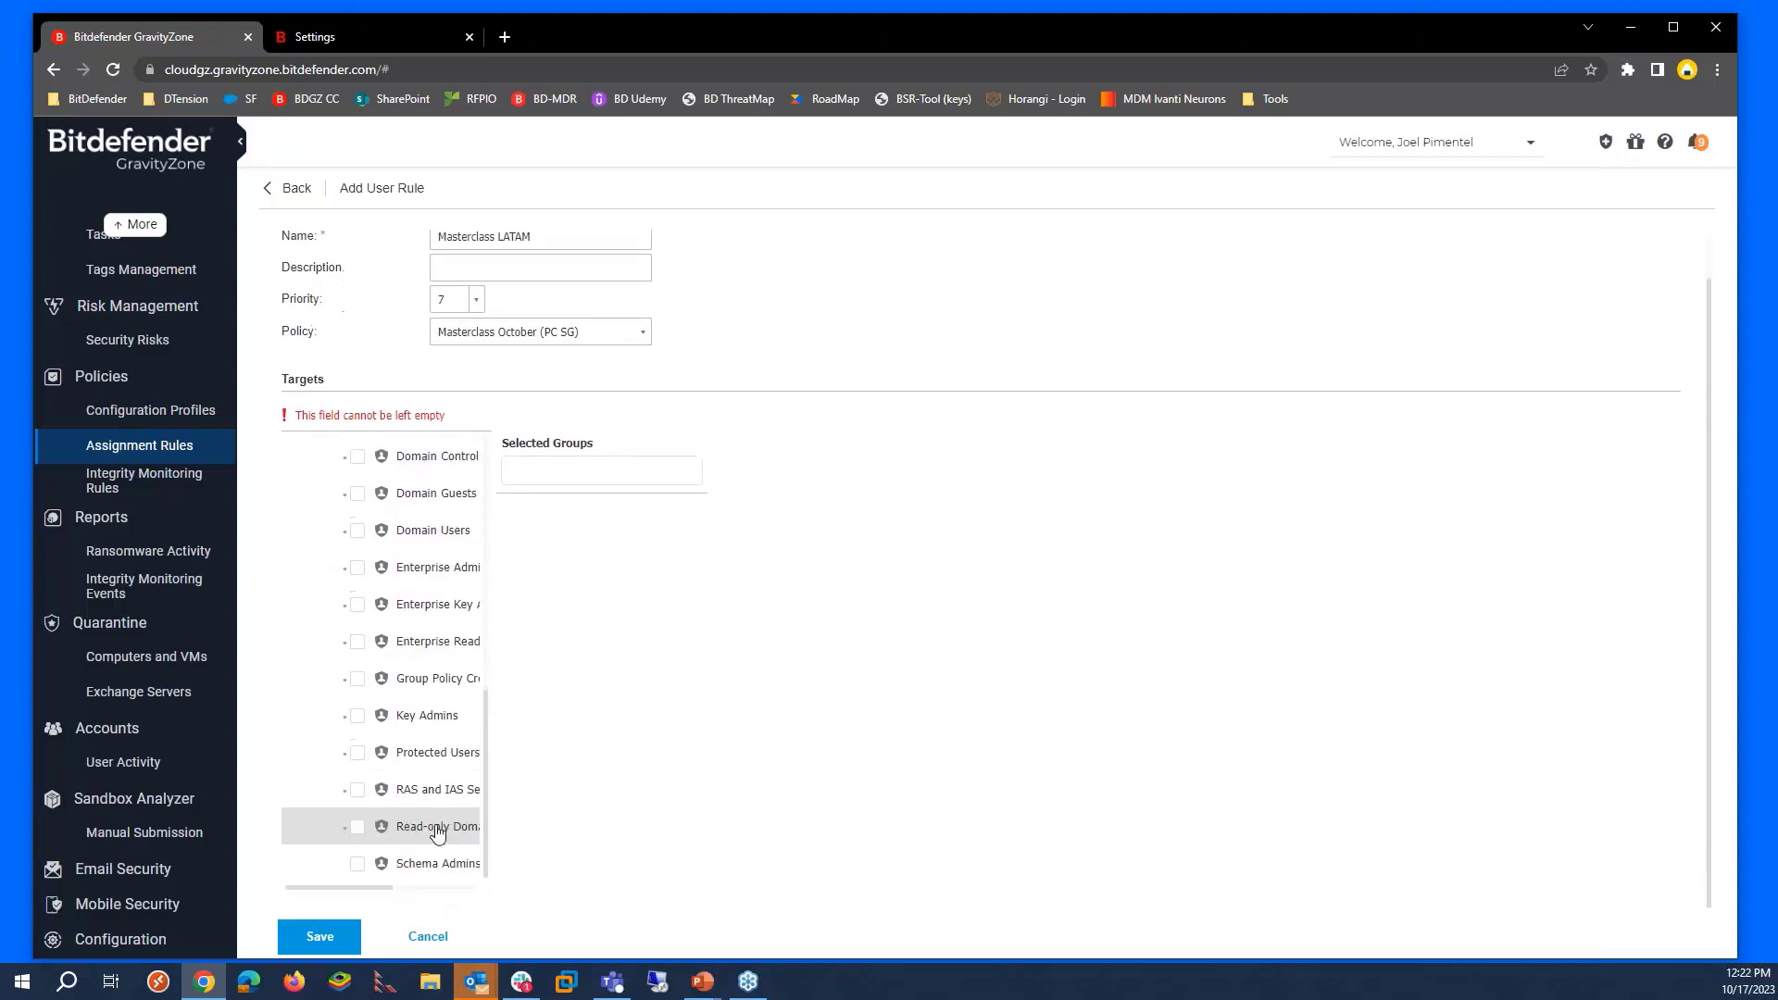
{"action": "scroll", "coordinate": [401, 734], "scroll_direction": "up", "scroll_amount": 6}
{"action": "left_click", "coordinate": [329, 673]}
{"action": "scroll", "coordinate": [454, 775], "scroll_direction": "down", "scroll_amount": 5}
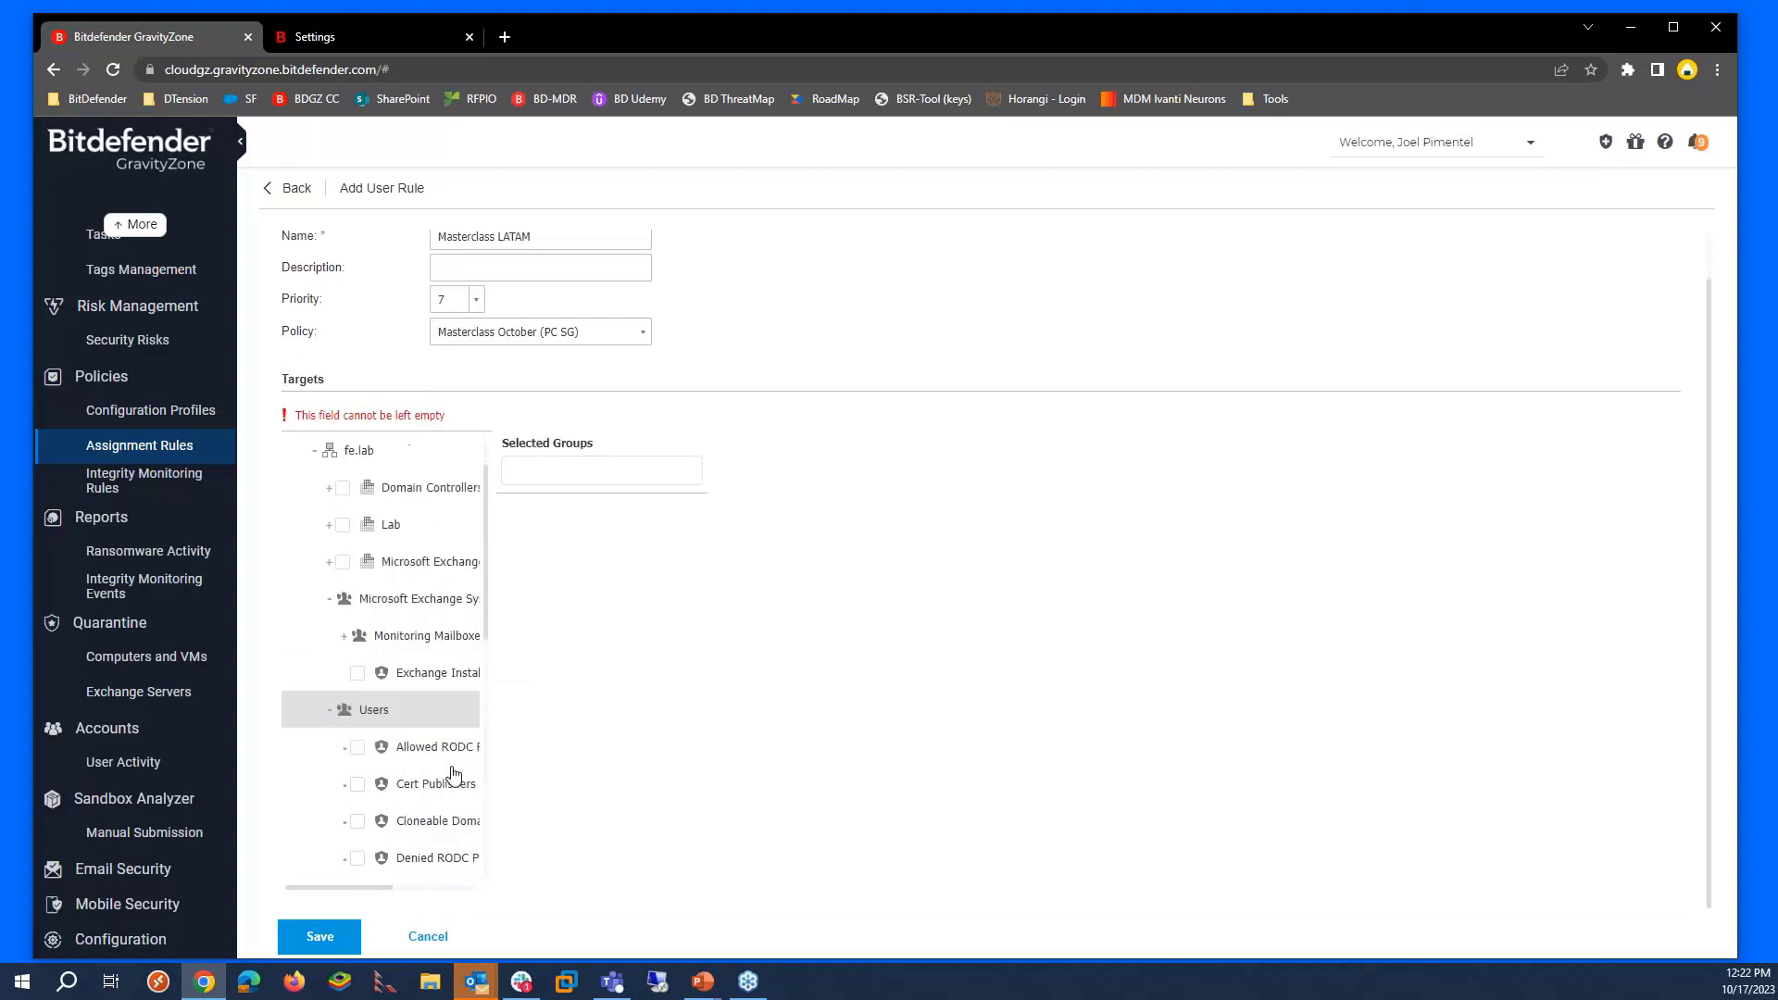
{"action": "scroll", "coordinate": [377, 764], "scroll_direction": "down", "scroll_amount": 1}
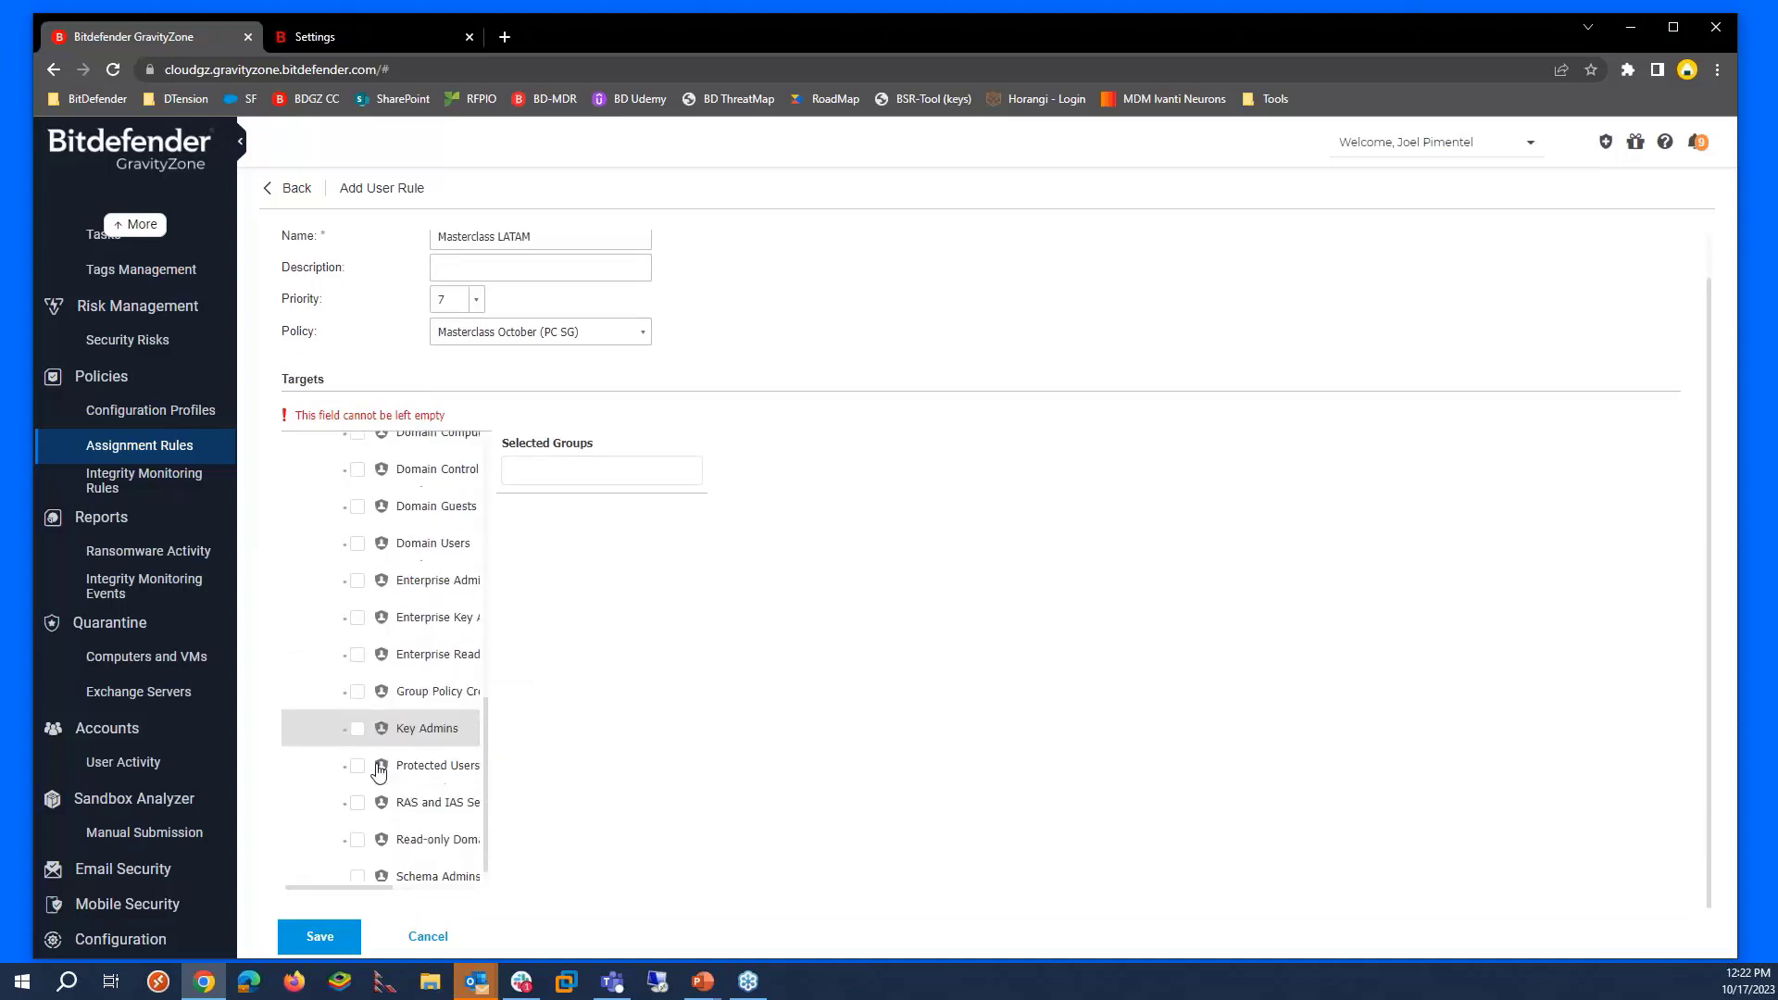
{"action": "left_click", "coordinate": [358, 730]}
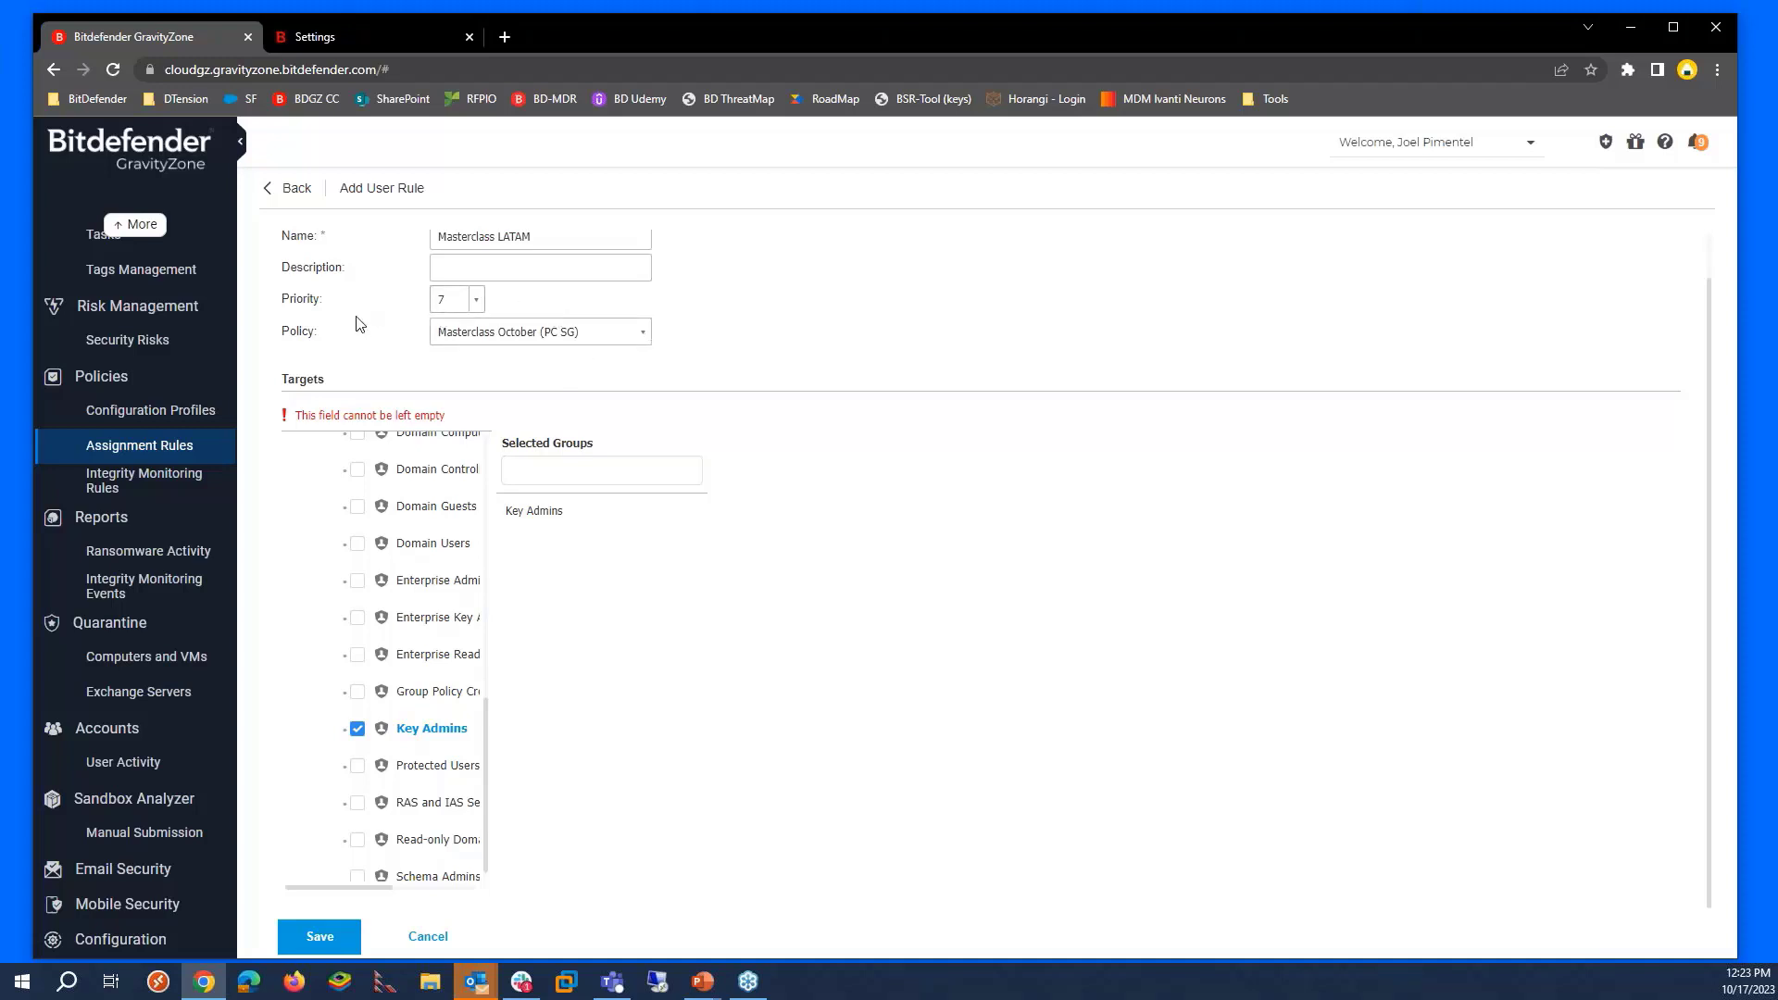
{"action": "left_click", "coordinate": [425, 937]}
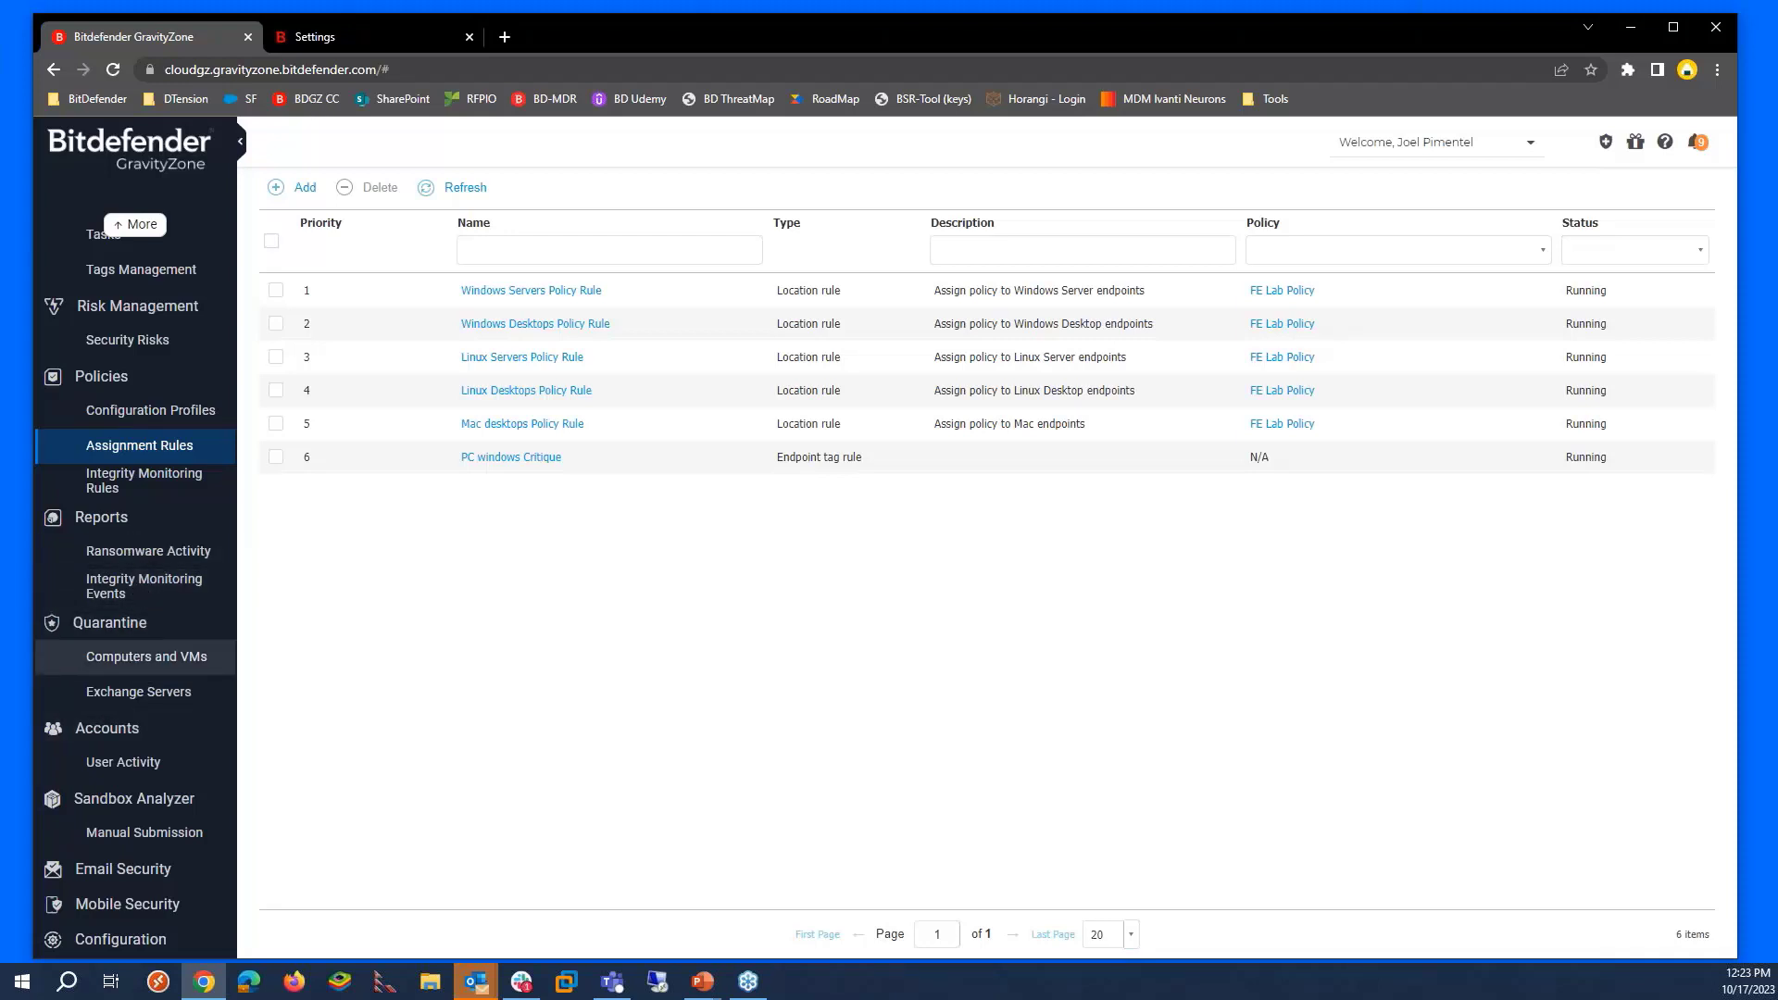
- Open Master Policy and view its Content Control and Web Protection settings under Network Protection
{"action": "left_click", "coordinate": [119, 382]}
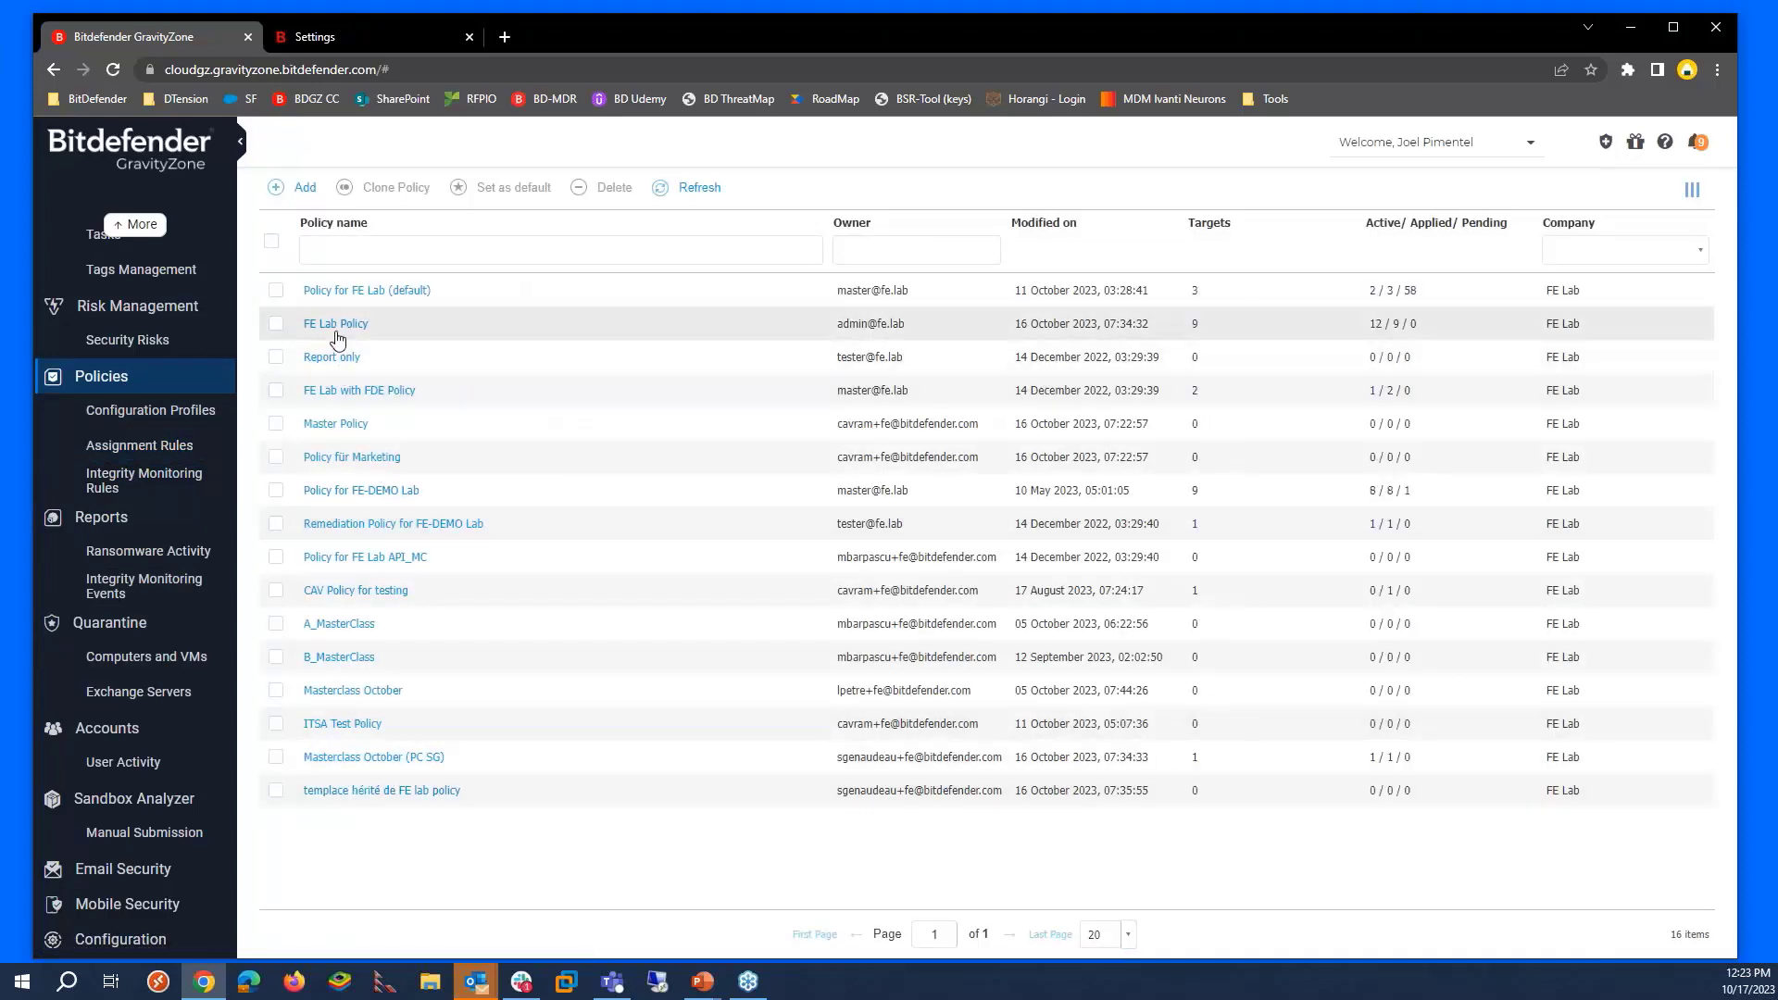
{"action": "left_click", "coordinate": [340, 425]}
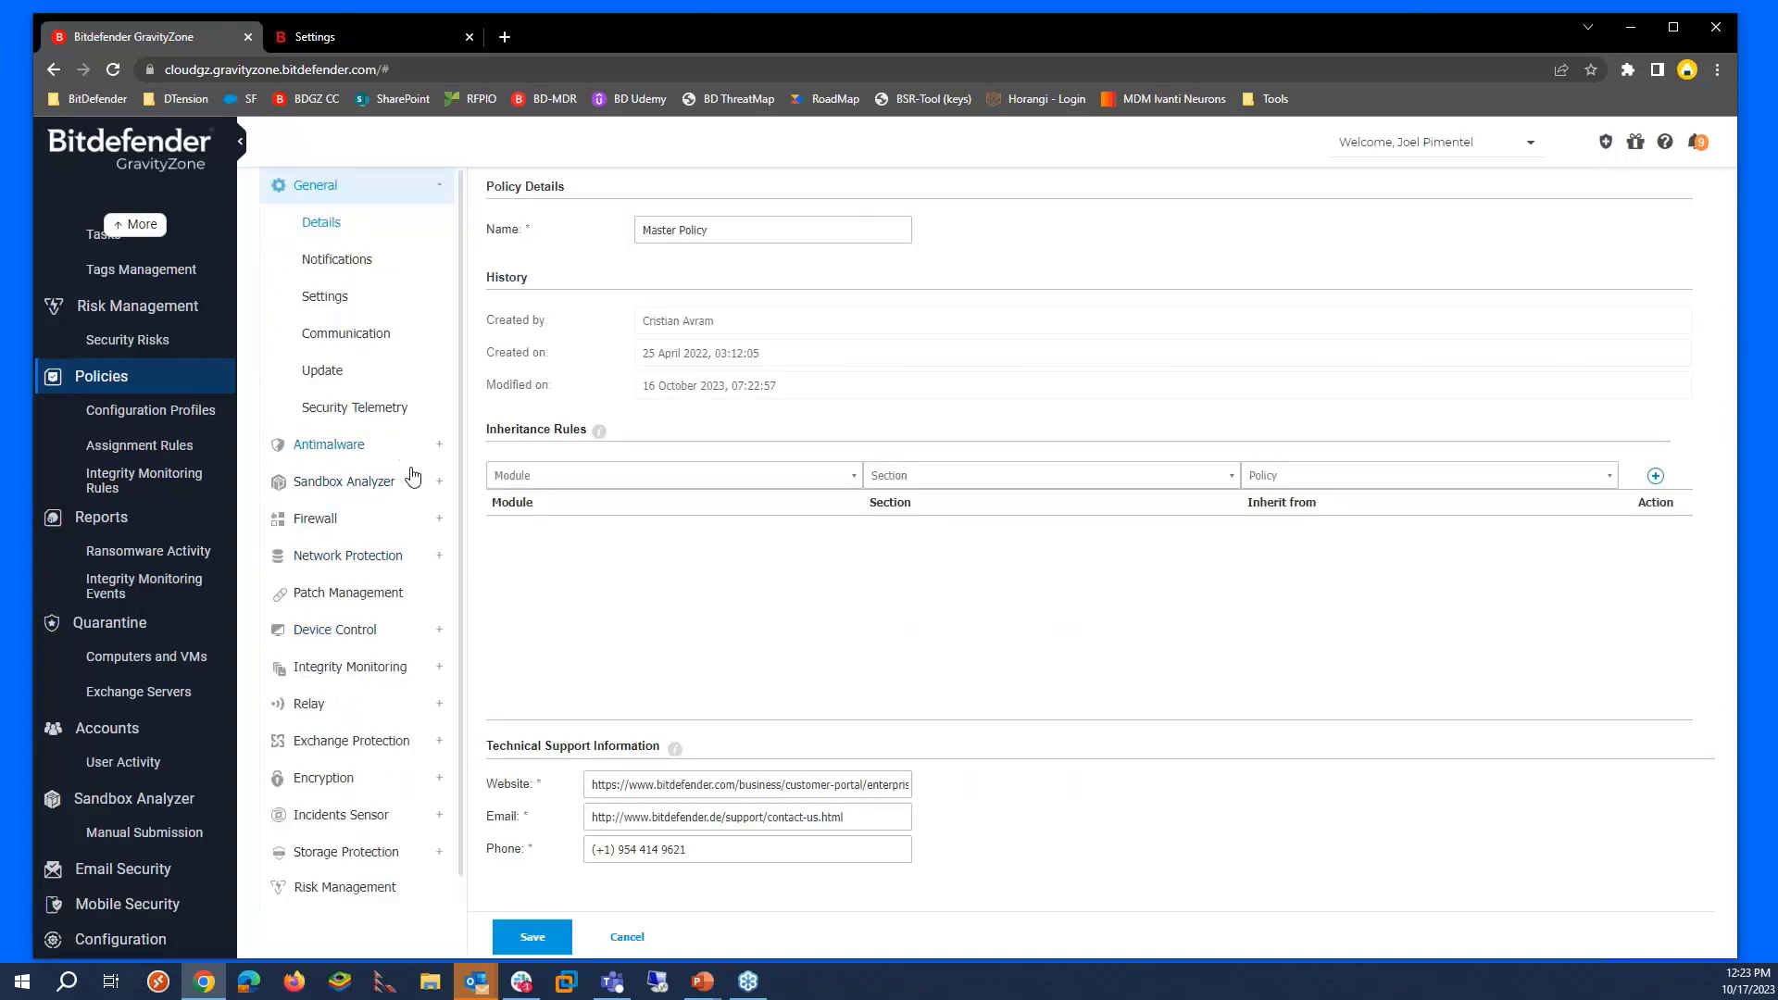
{"action": "left_click", "coordinate": [441, 556]}
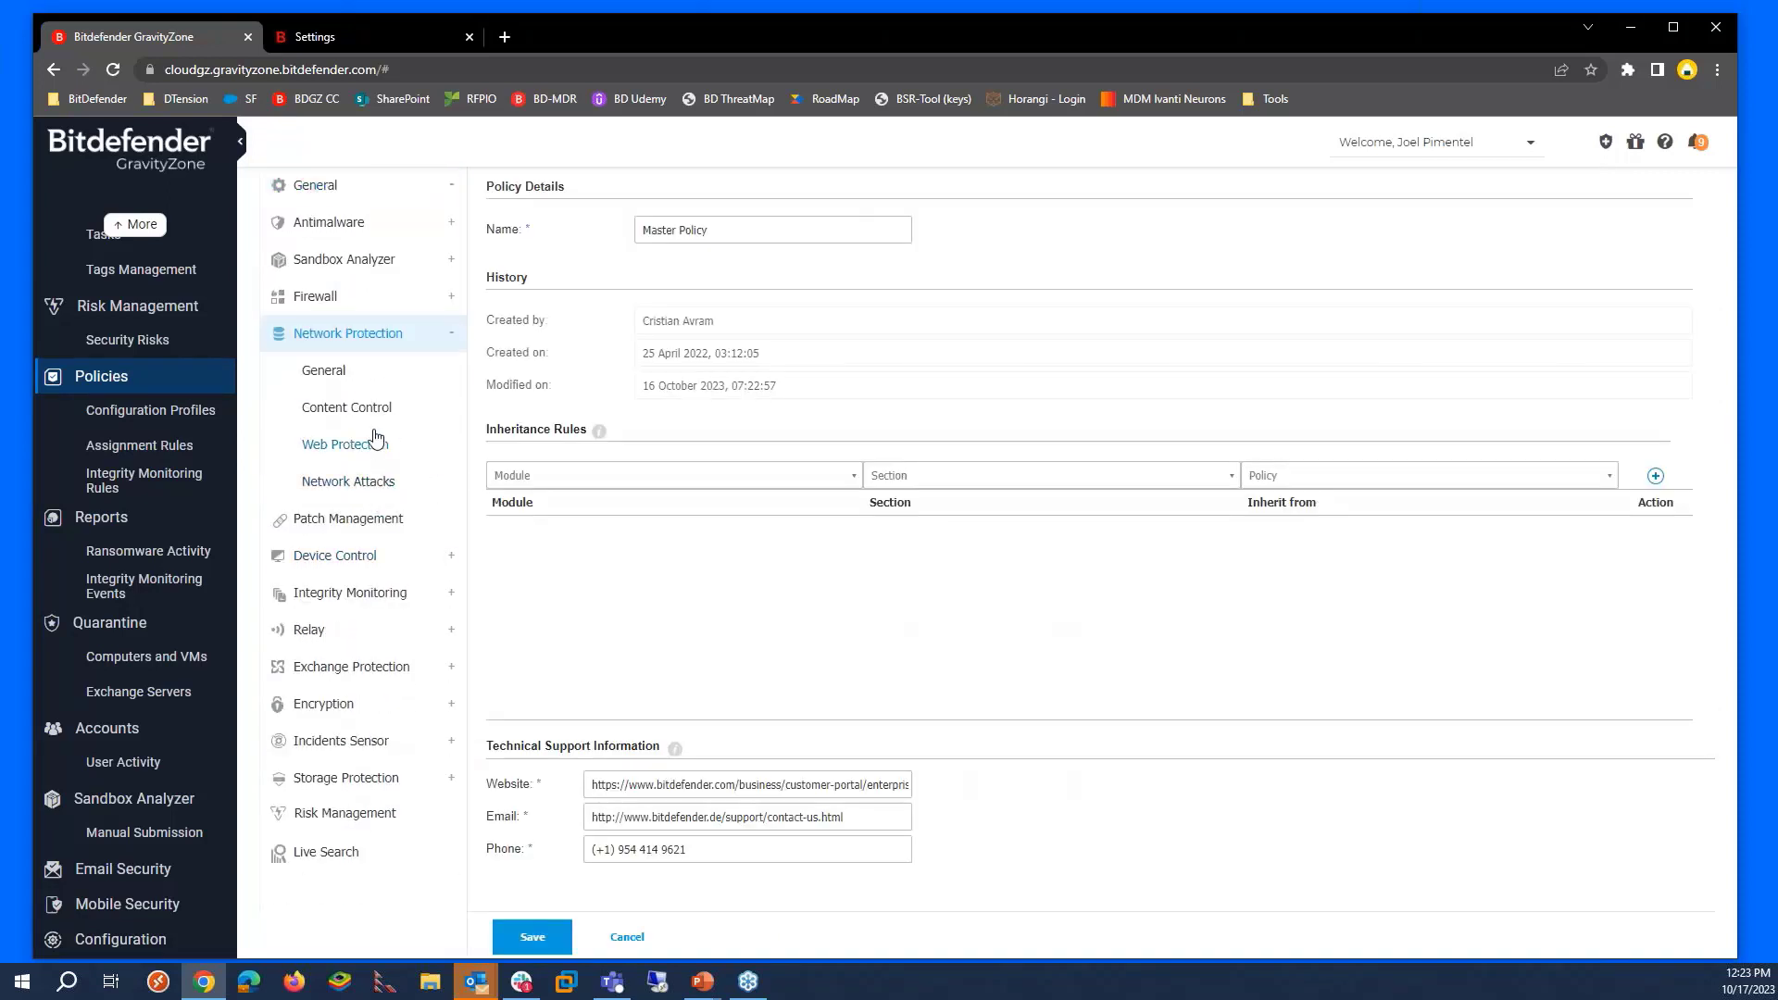
{"action": "left_click", "coordinate": [362, 415]}
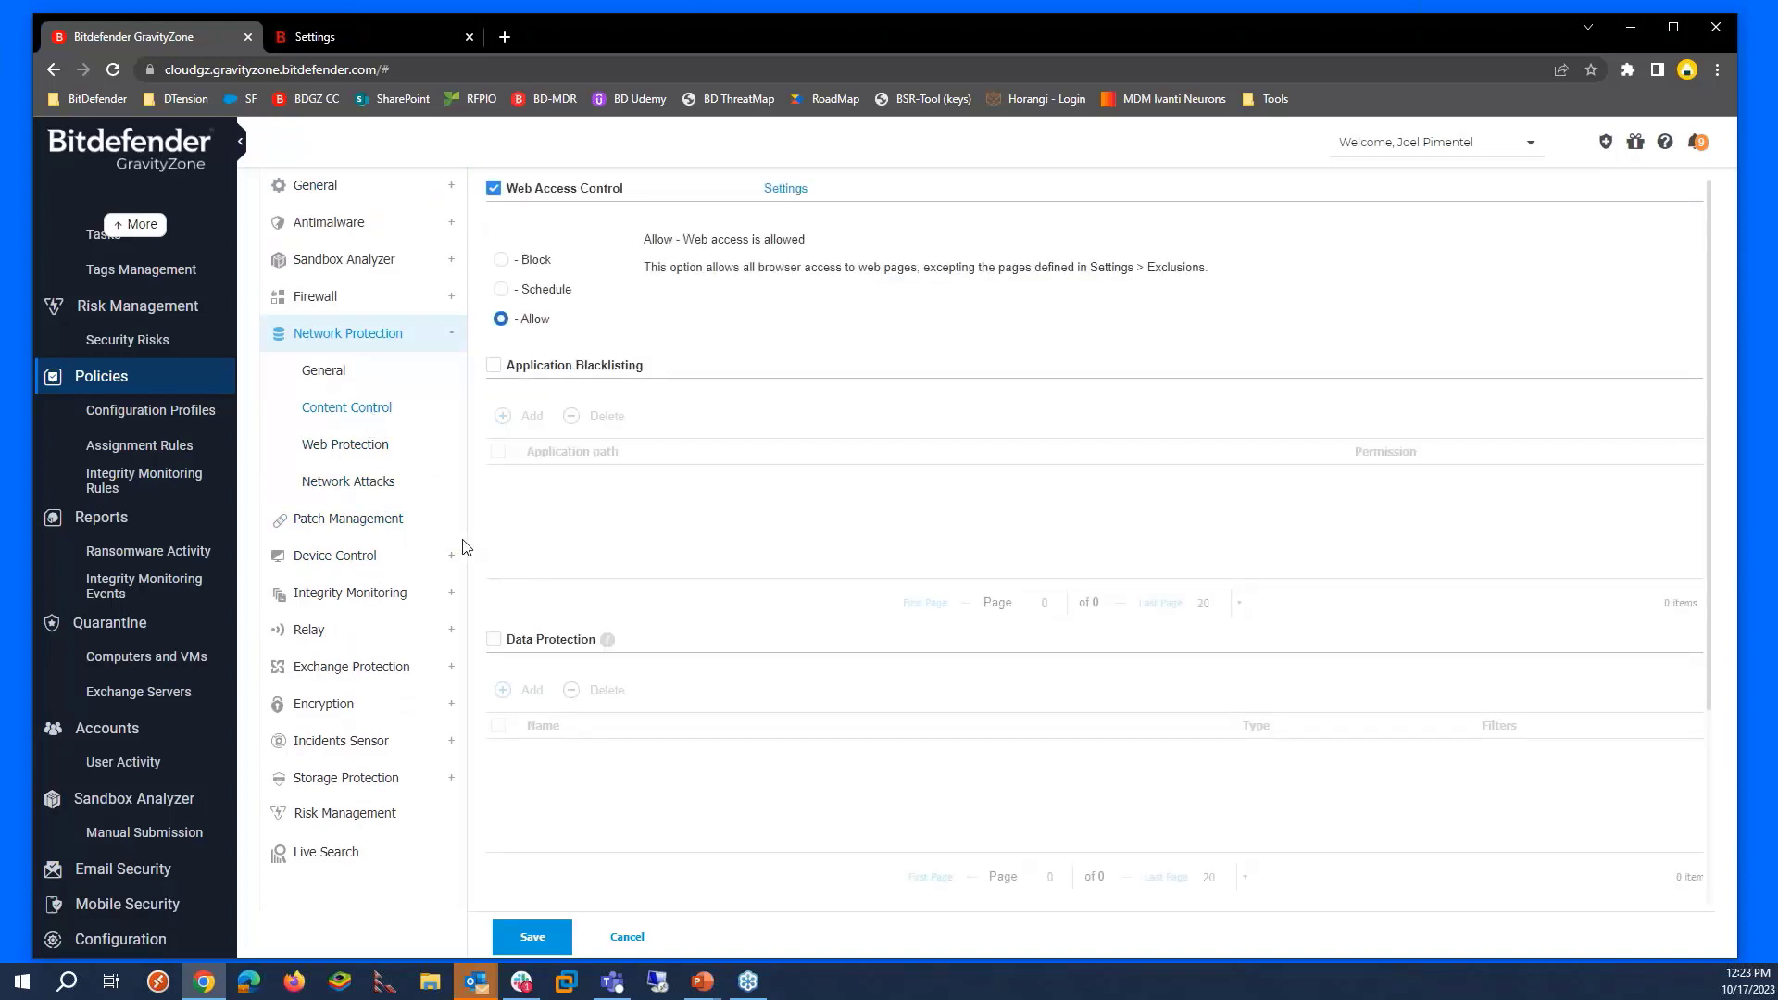
{"action": "left_click", "coordinate": [357, 450]}
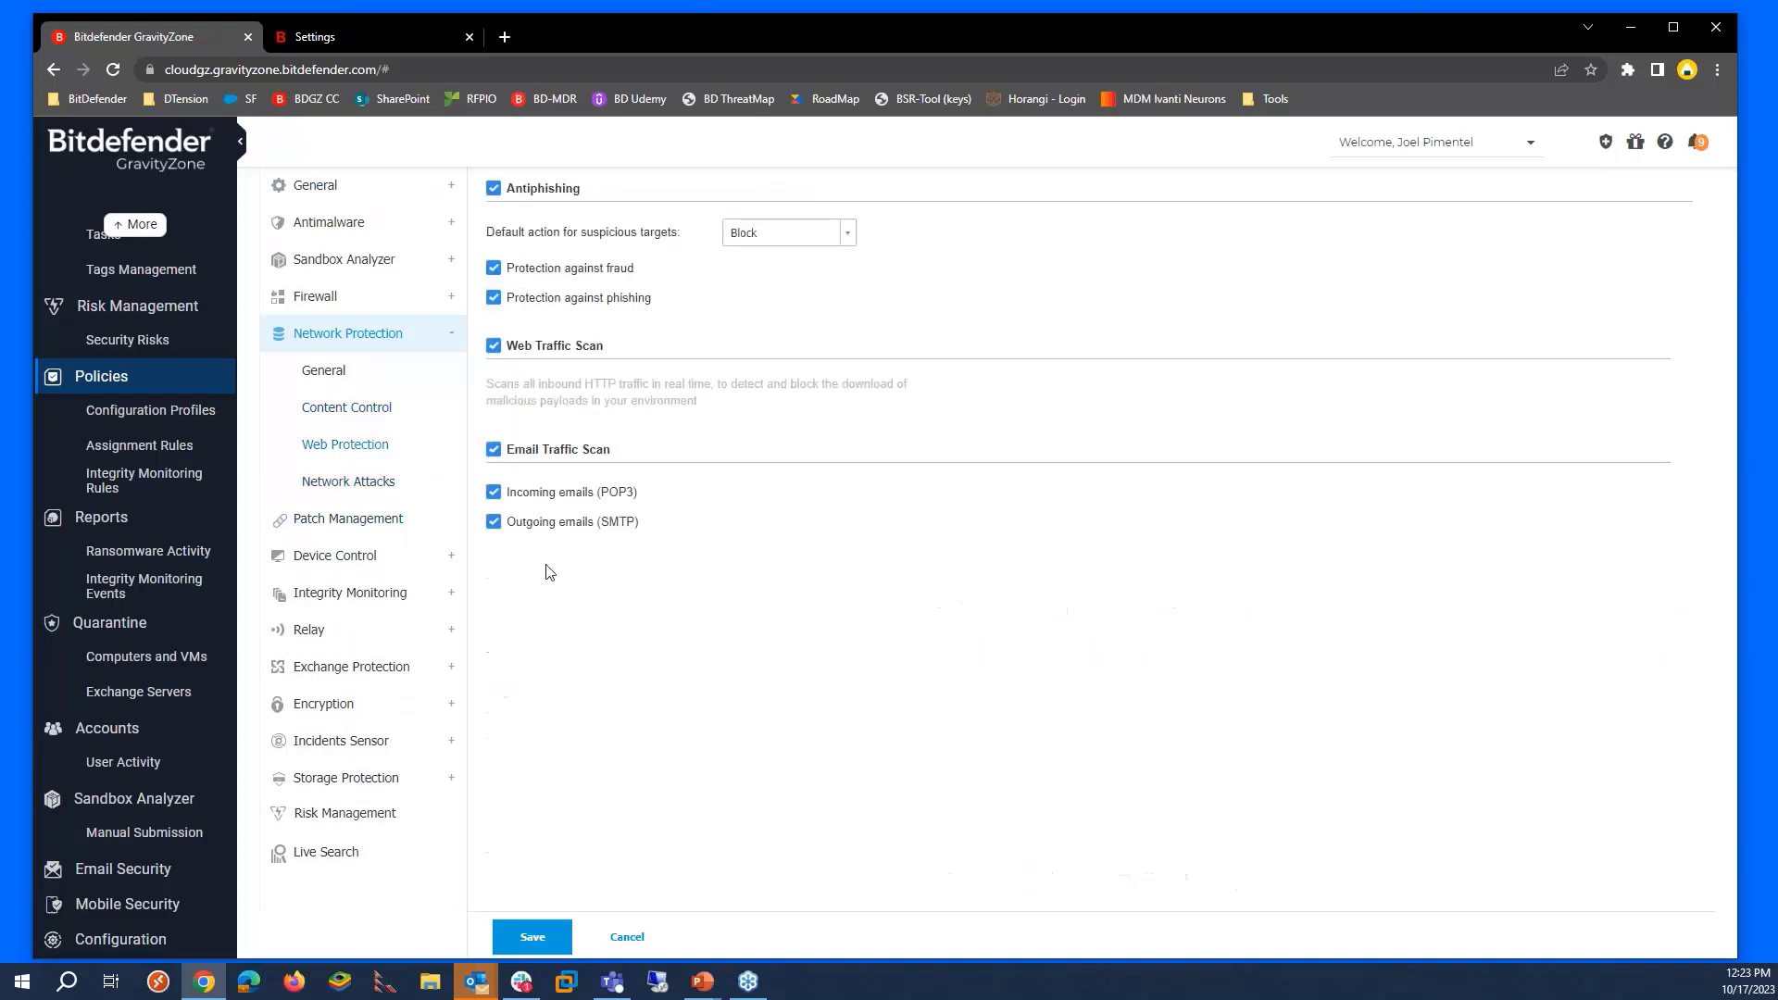
{"action": "left_click", "coordinate": [518, 453]}
{"action": "left_click", "coordinate": [528, 449]}
{"action": "left_click", "coordinate": [530, 492]}
{"action": "left_click", "coordinate": [529, 521]}
{"action": "left_click", "coordinate": [528, 498]}
{"action": "left_click", "coordinate": [581, 532]}
{"action": "left_click", "coordinate": [565, 497]}
{"action": "left_click", "coordinate": [558, 521]}
{"action": "left_click", "coordinate": [555, 504]}
{"action": "left_click", "coordinate": [552, 525]}
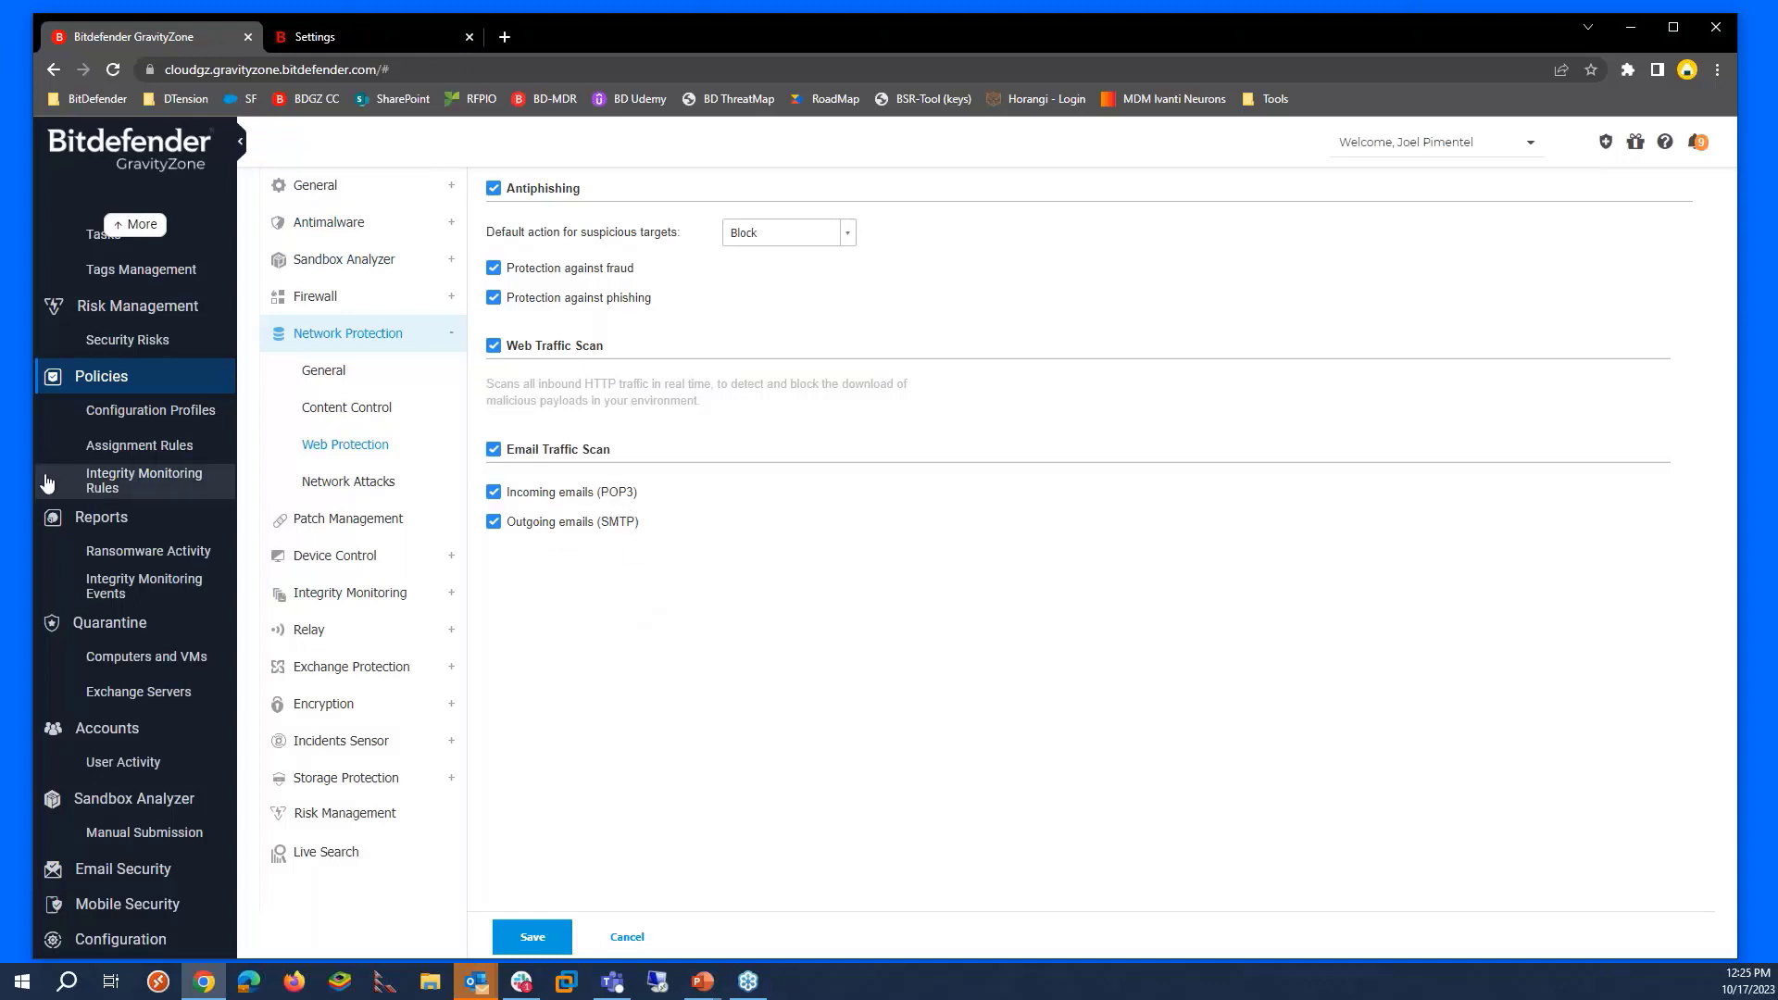
- Try disabling Email Traffic Scan with its incoming POP3 and outgoing SMTP options, and enable it again
{"action": "left_click", "coordinate": [560, 497]}
{"action": "left_click", "coordinate": [559, 521]}
{"action": "left_click", "coordinate": [555, 498]}
{"action": "left_click", "coordinate": [530, 522]}
{"action": "left_click", "coordinate": [495, 450]}
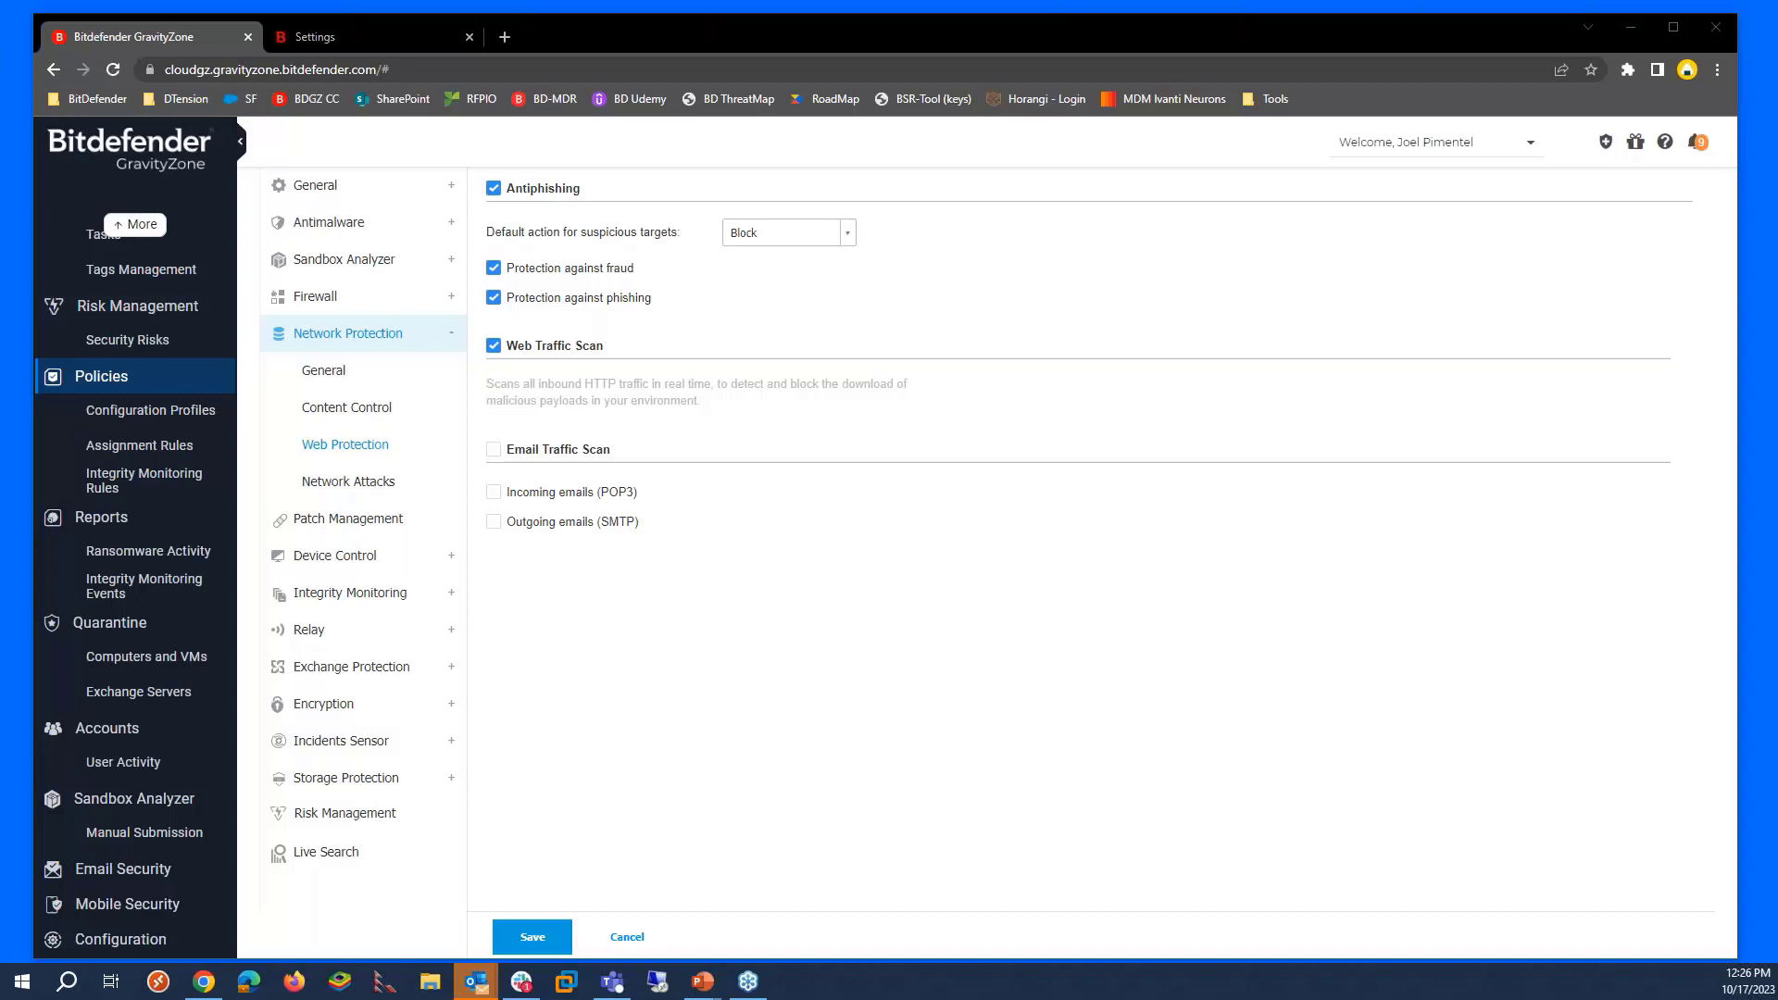
{"action": "left_click", "coordinate": [514, 462]}
- Review the Web Access Control scheduler, category rules and exclusions in the policy's Content Control settings
{"action": "left_click", "coordinate": [361, 409]}
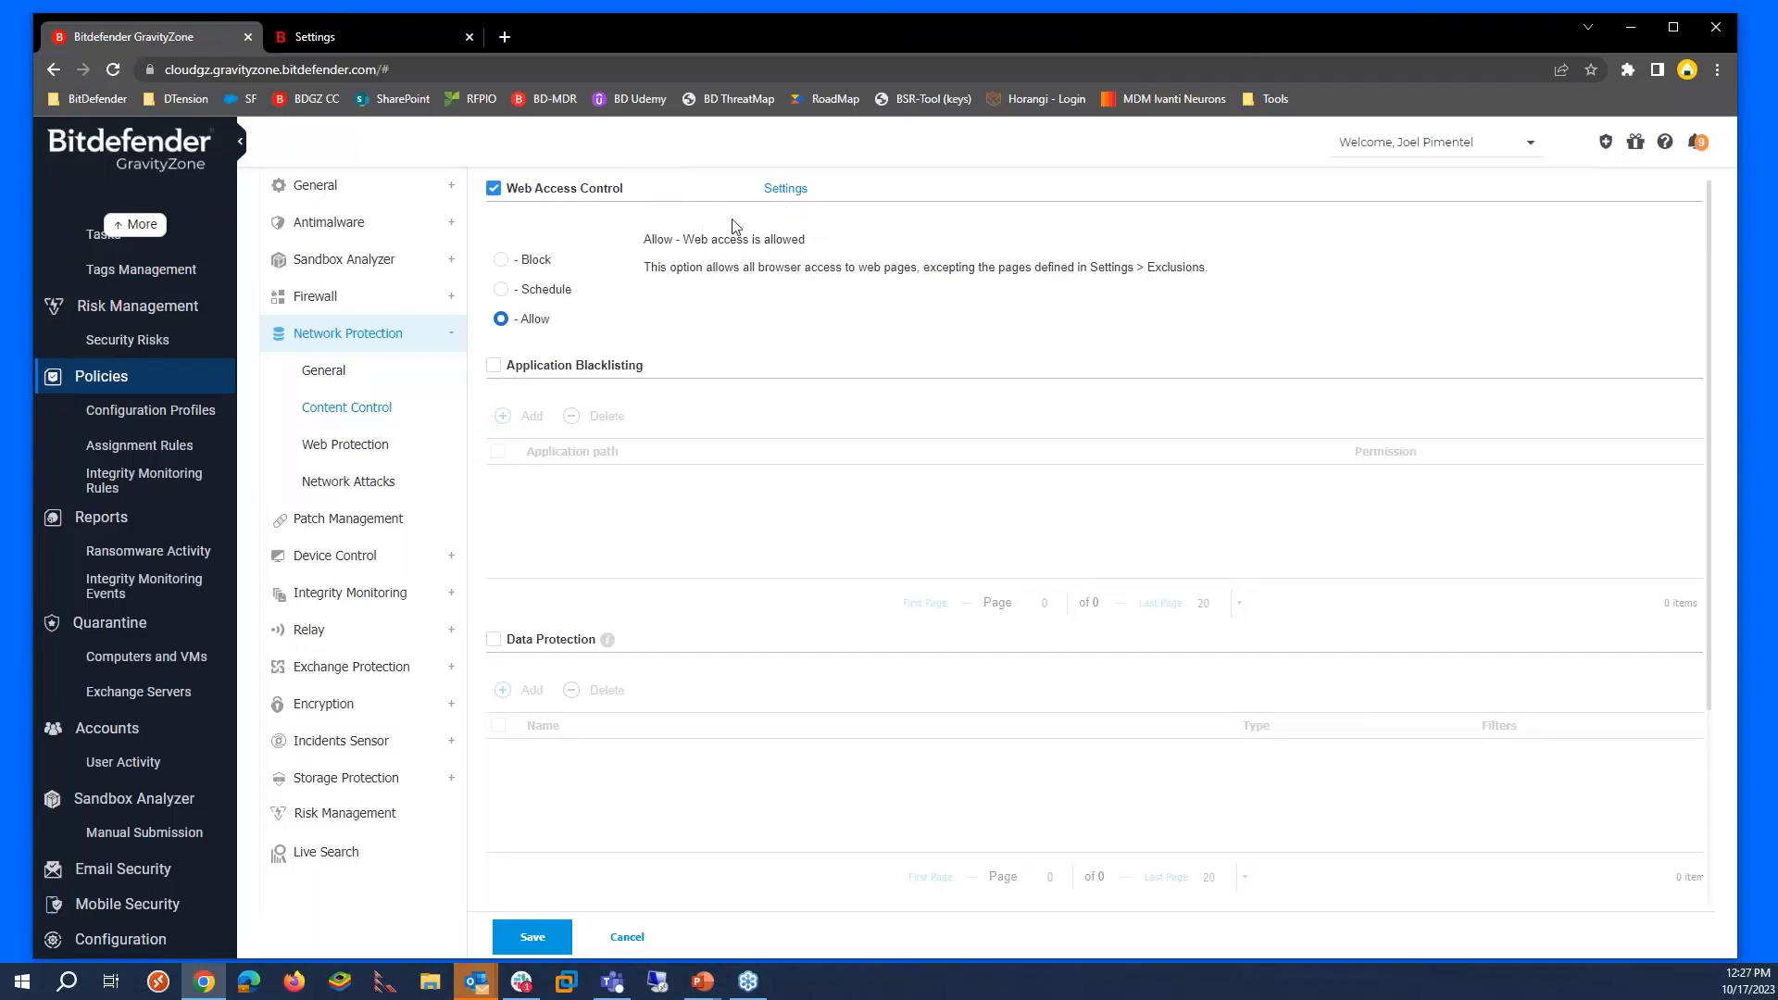
{"action": "left_click", "coordinate": [784, 190]}
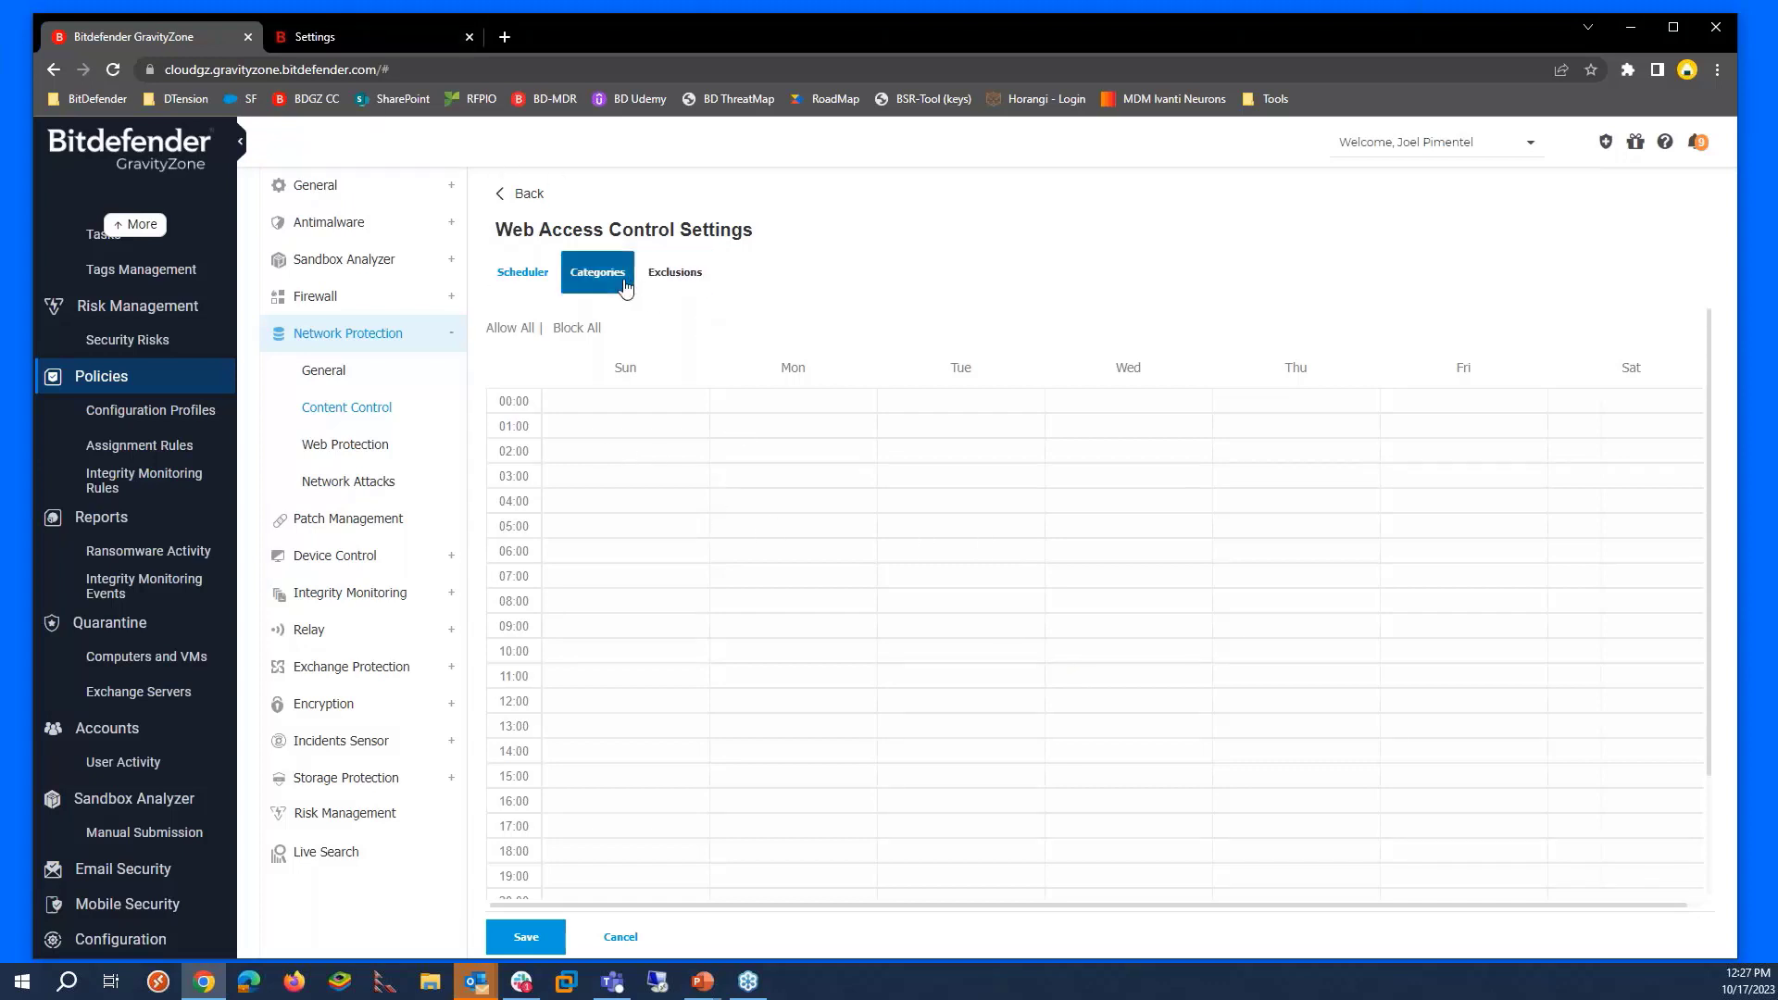
{"action": "left_click", "coordinate": [597, 272]}
{"action": "left_click", "coordinate": [515, 567]}
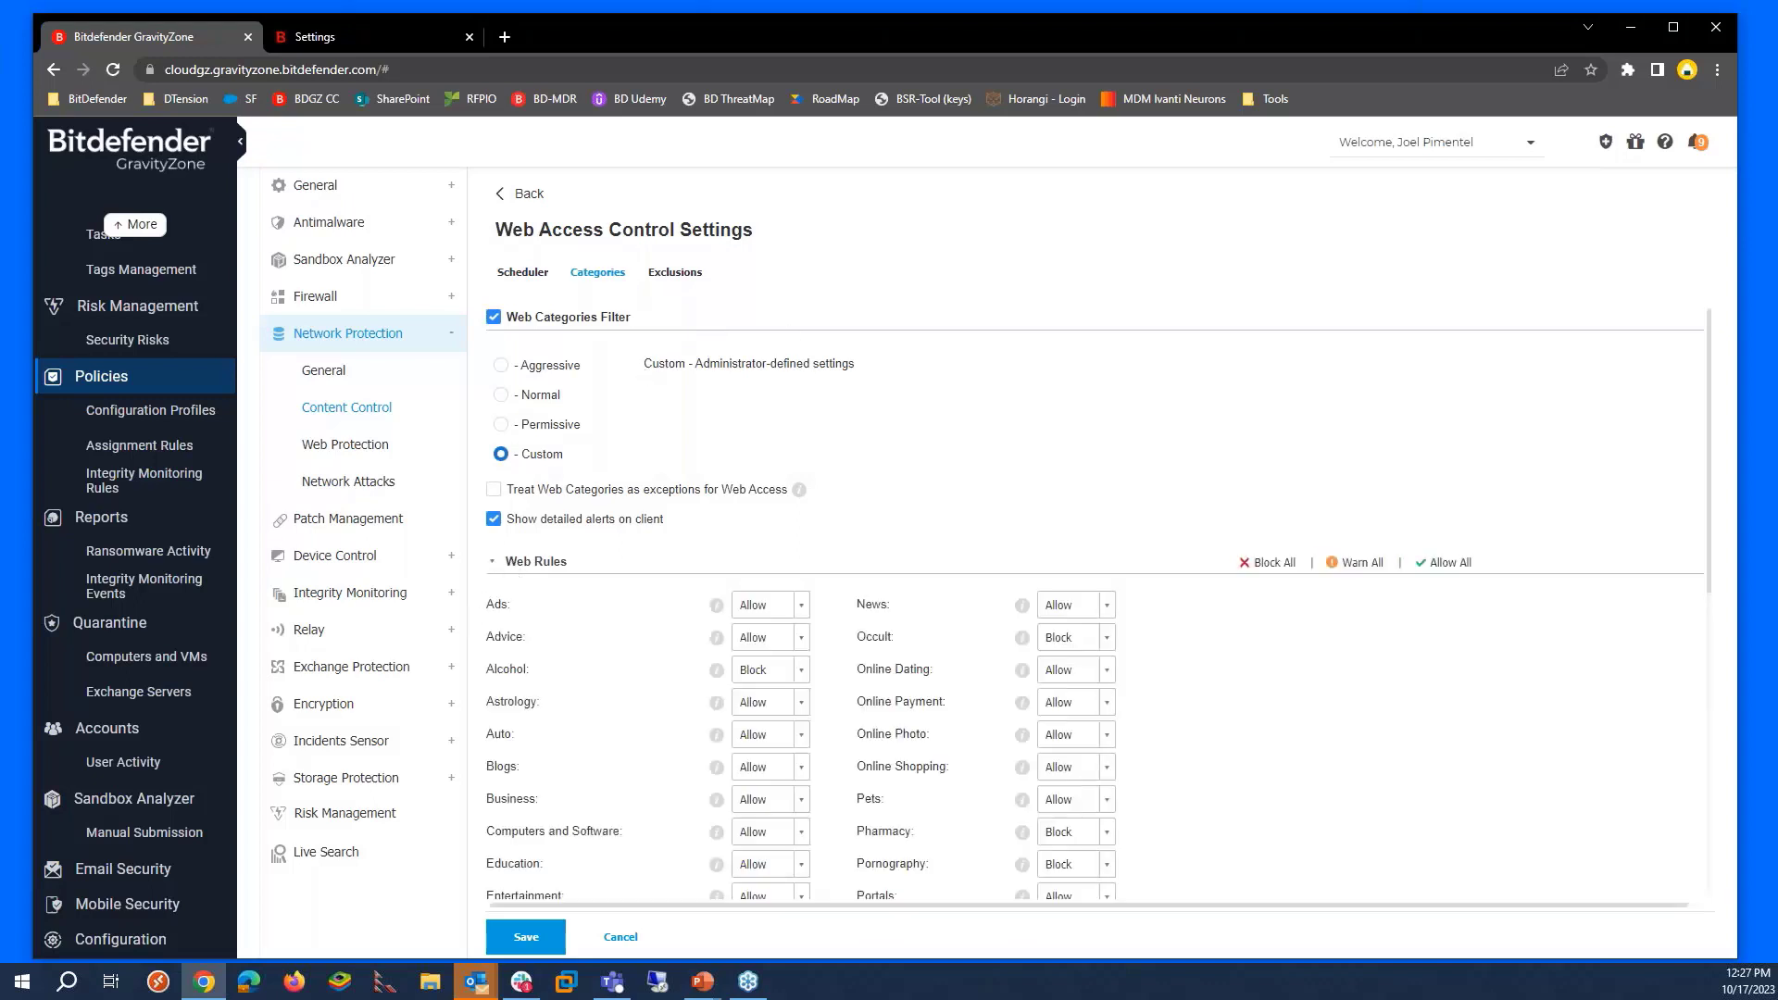
{"action": "left_click", "coordinate": [692, 292]}
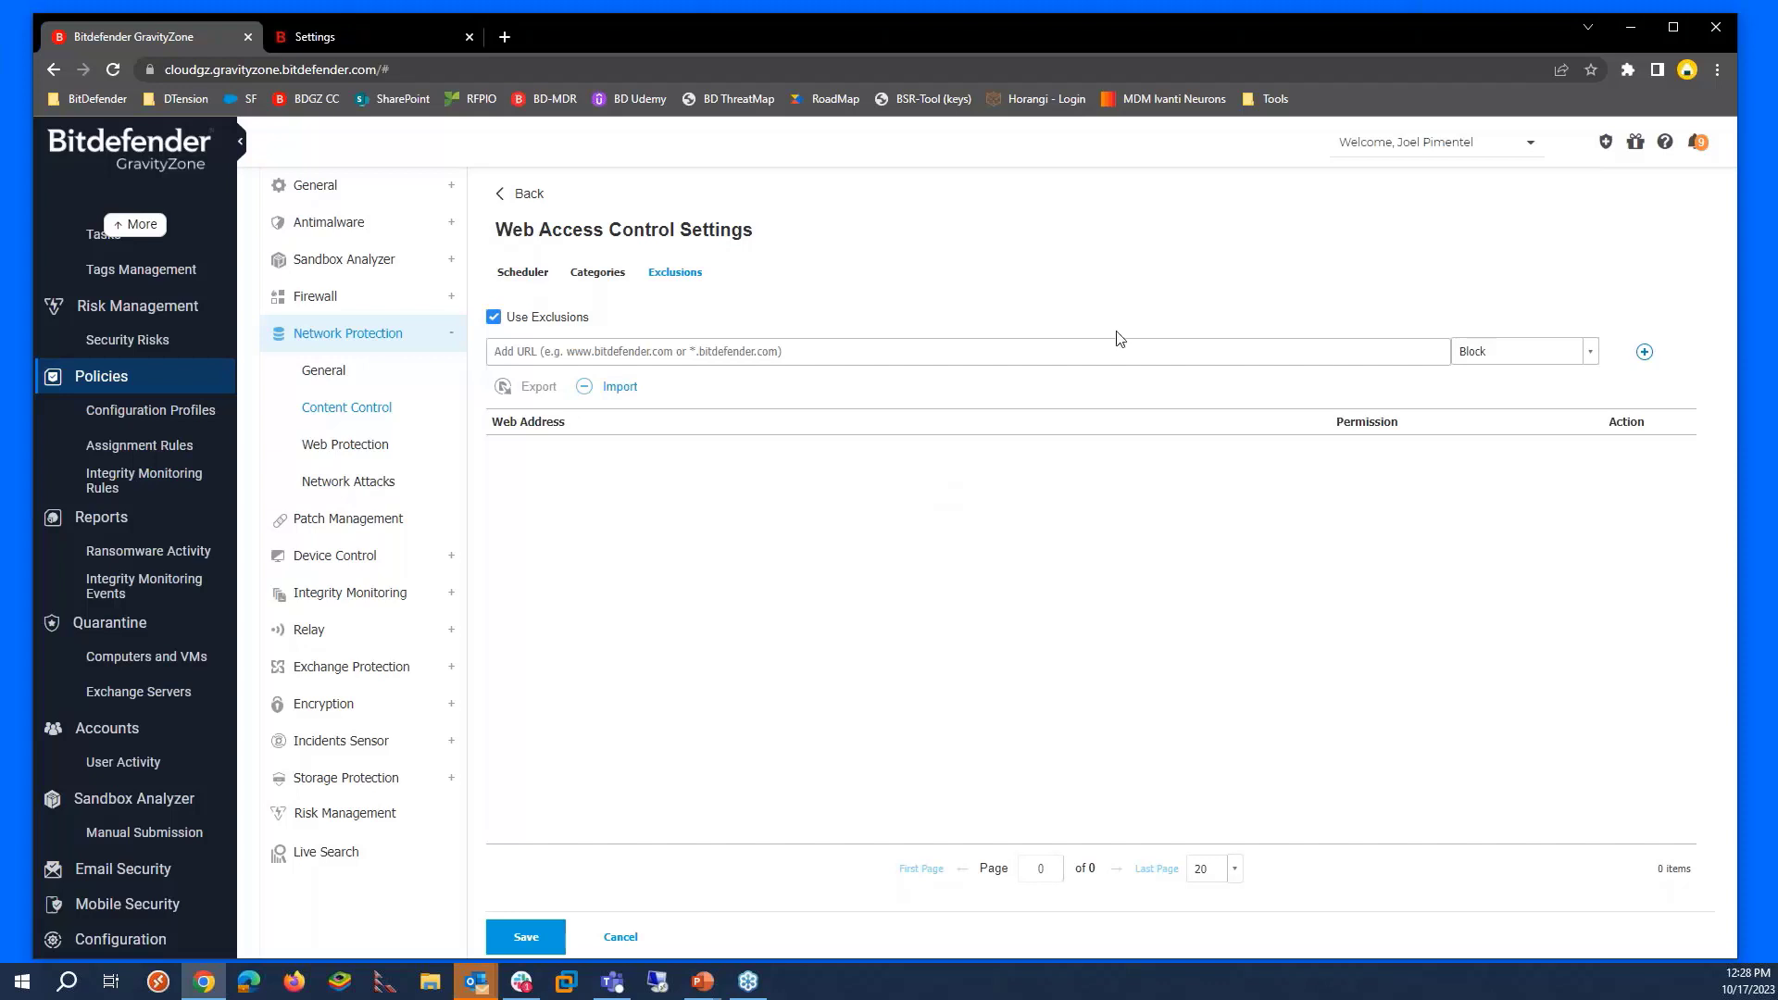
- Enable exclusions in the general Network Protection settings and choose URL as the exclusion type
{"action": "left_click", "coordinate": [364, 448]}
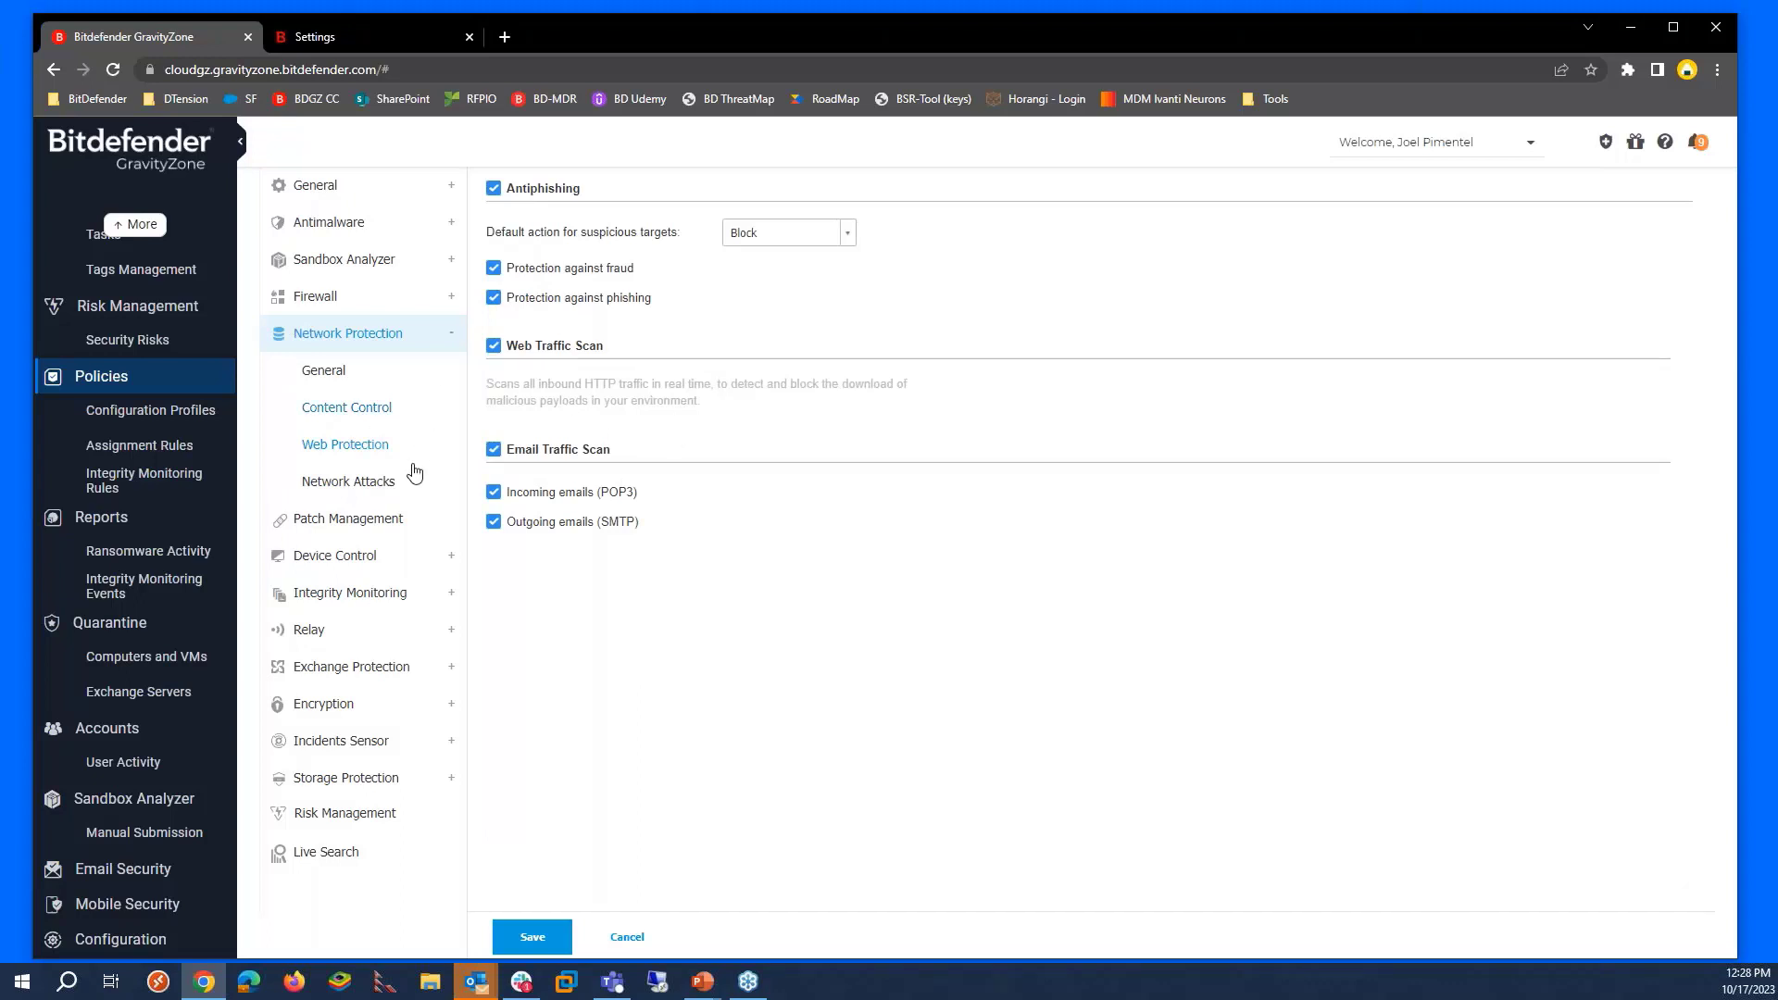
{"action": "left_click", "coordinate": [333, 374]}
{"action": "left_click", "coordinate": [494, 540]}
{"action": "left_click", "coordinate": [507, 588]}
{"action": "left_click", "coordinate": [512, 613]}
{"action": "left_click", "coordinate": [543, 591]}
{"action": "left_click", "coordinate": [505, 641]}
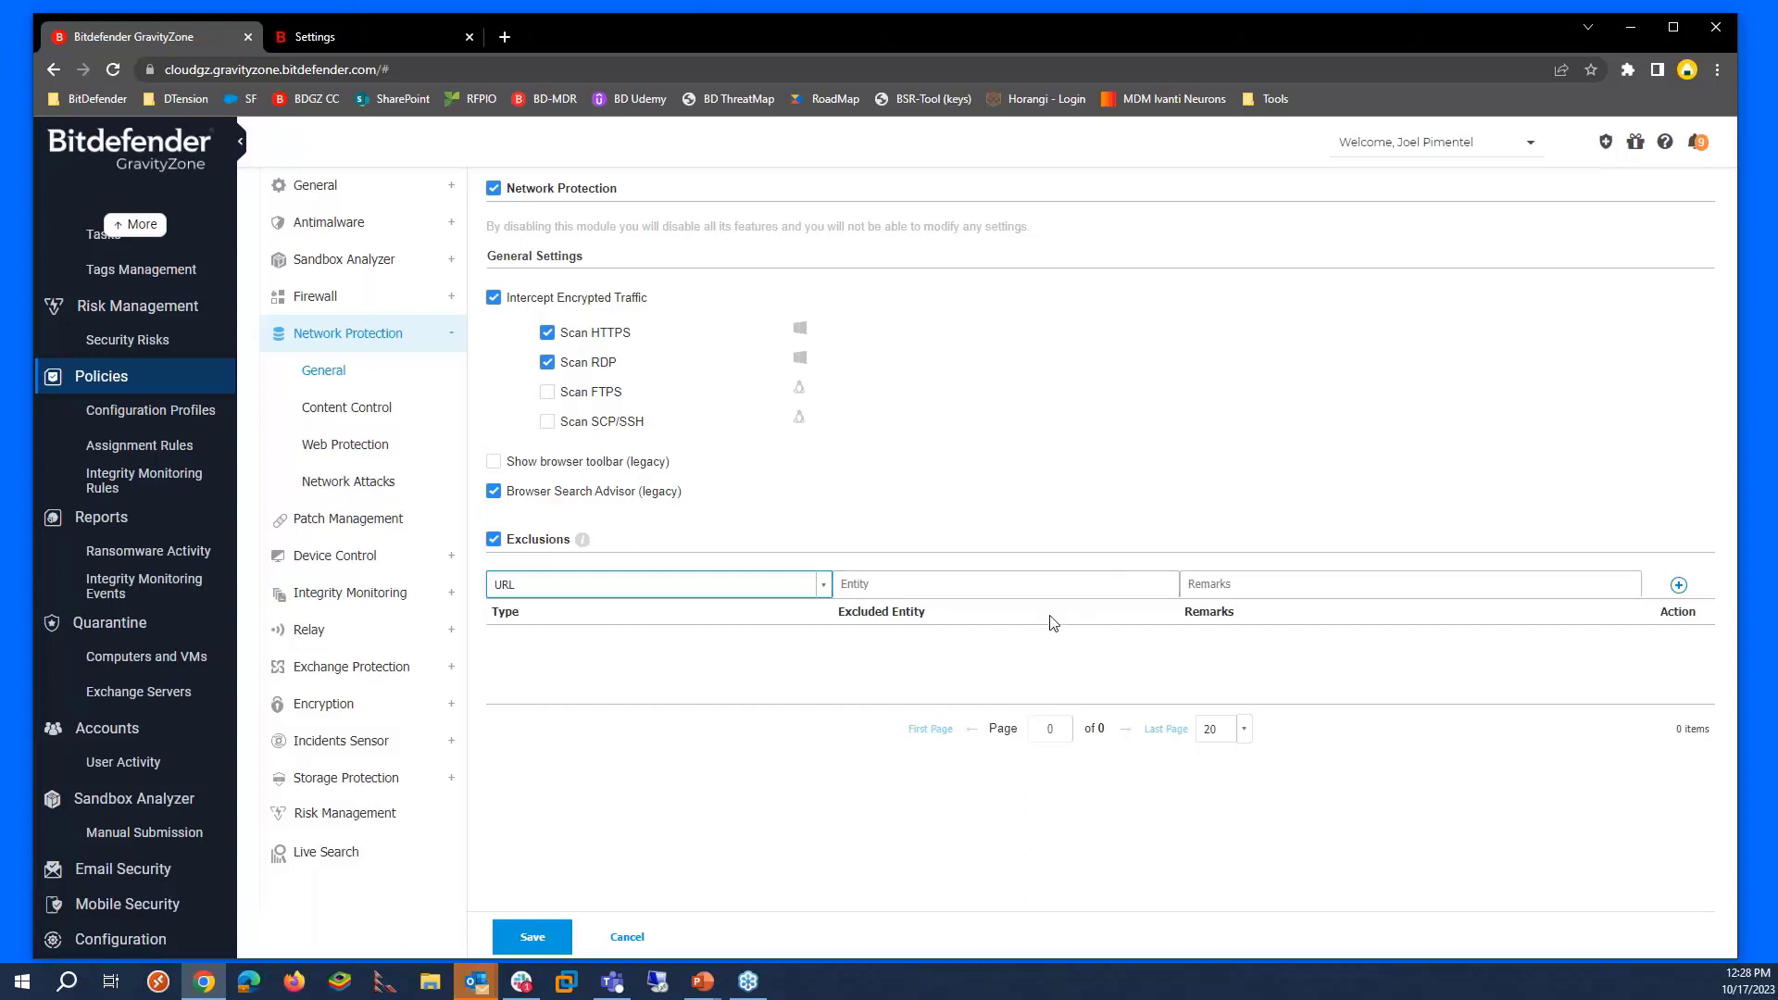
{"action": "left_click", "coordinate": [879, 584]}
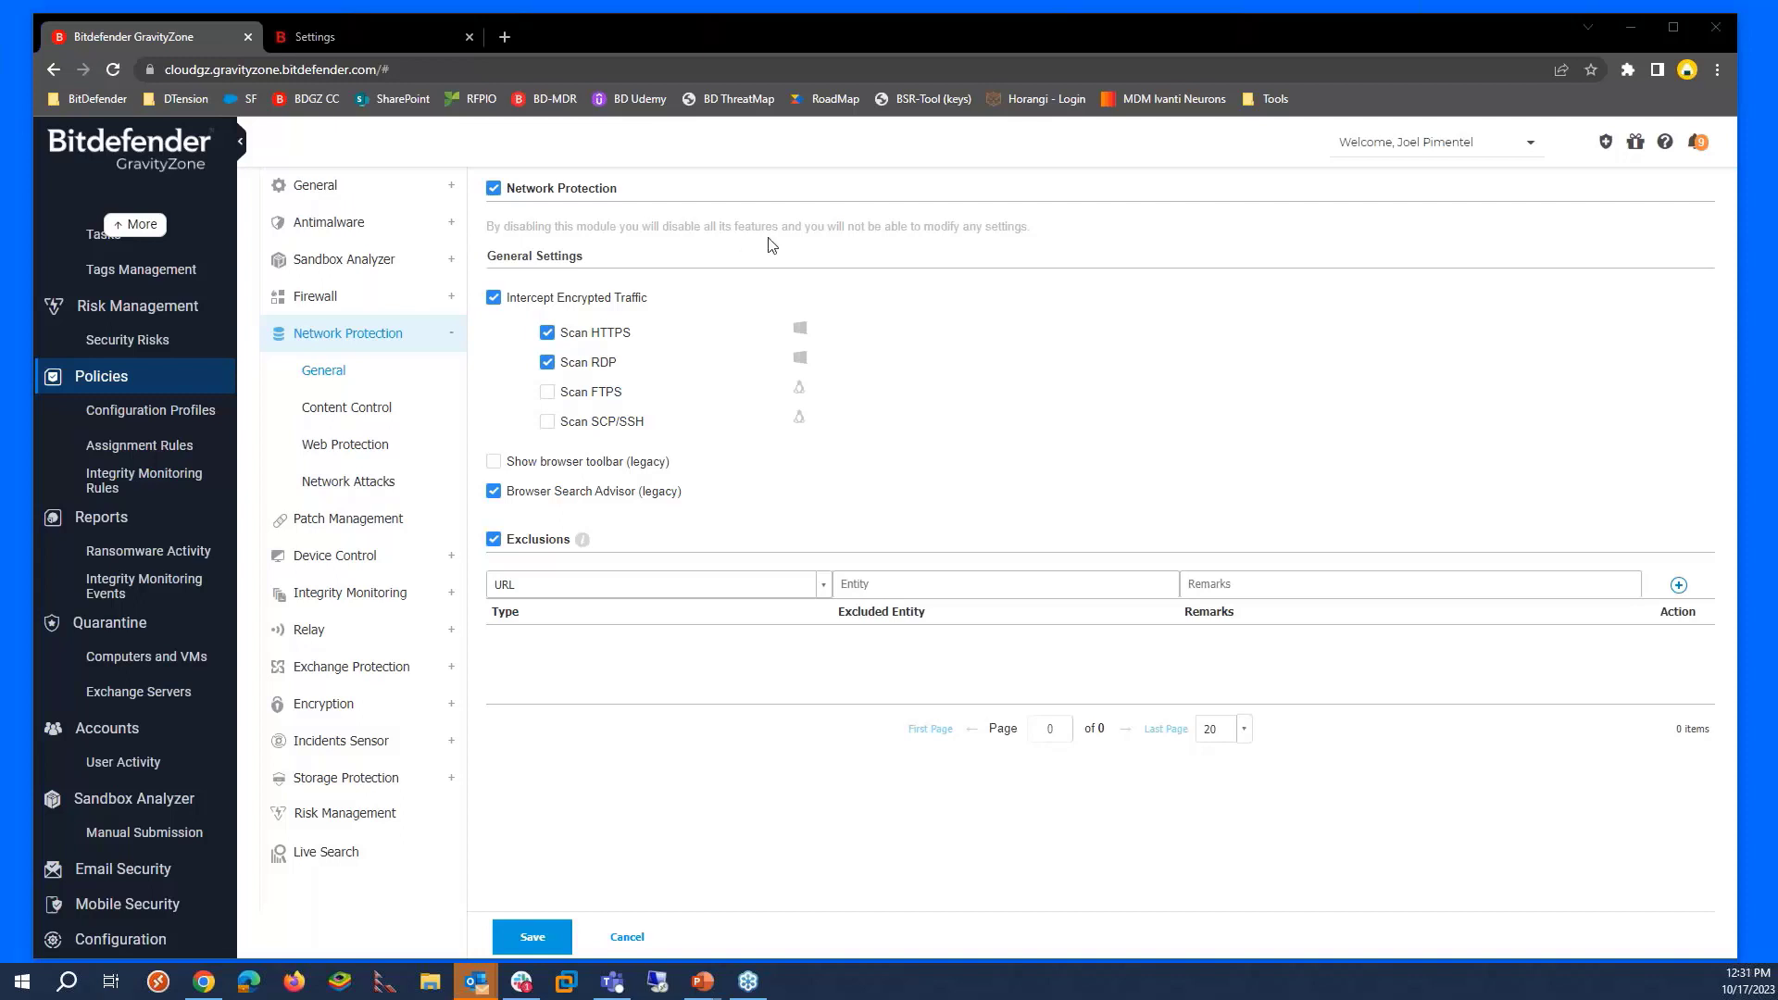
- Disable Advanced Threat Control and Fileless Attack Protection in the Antimalware On-Execute settings, and cancel the policy changes
{"action": "left_click", "coordinate": [330, 223]}
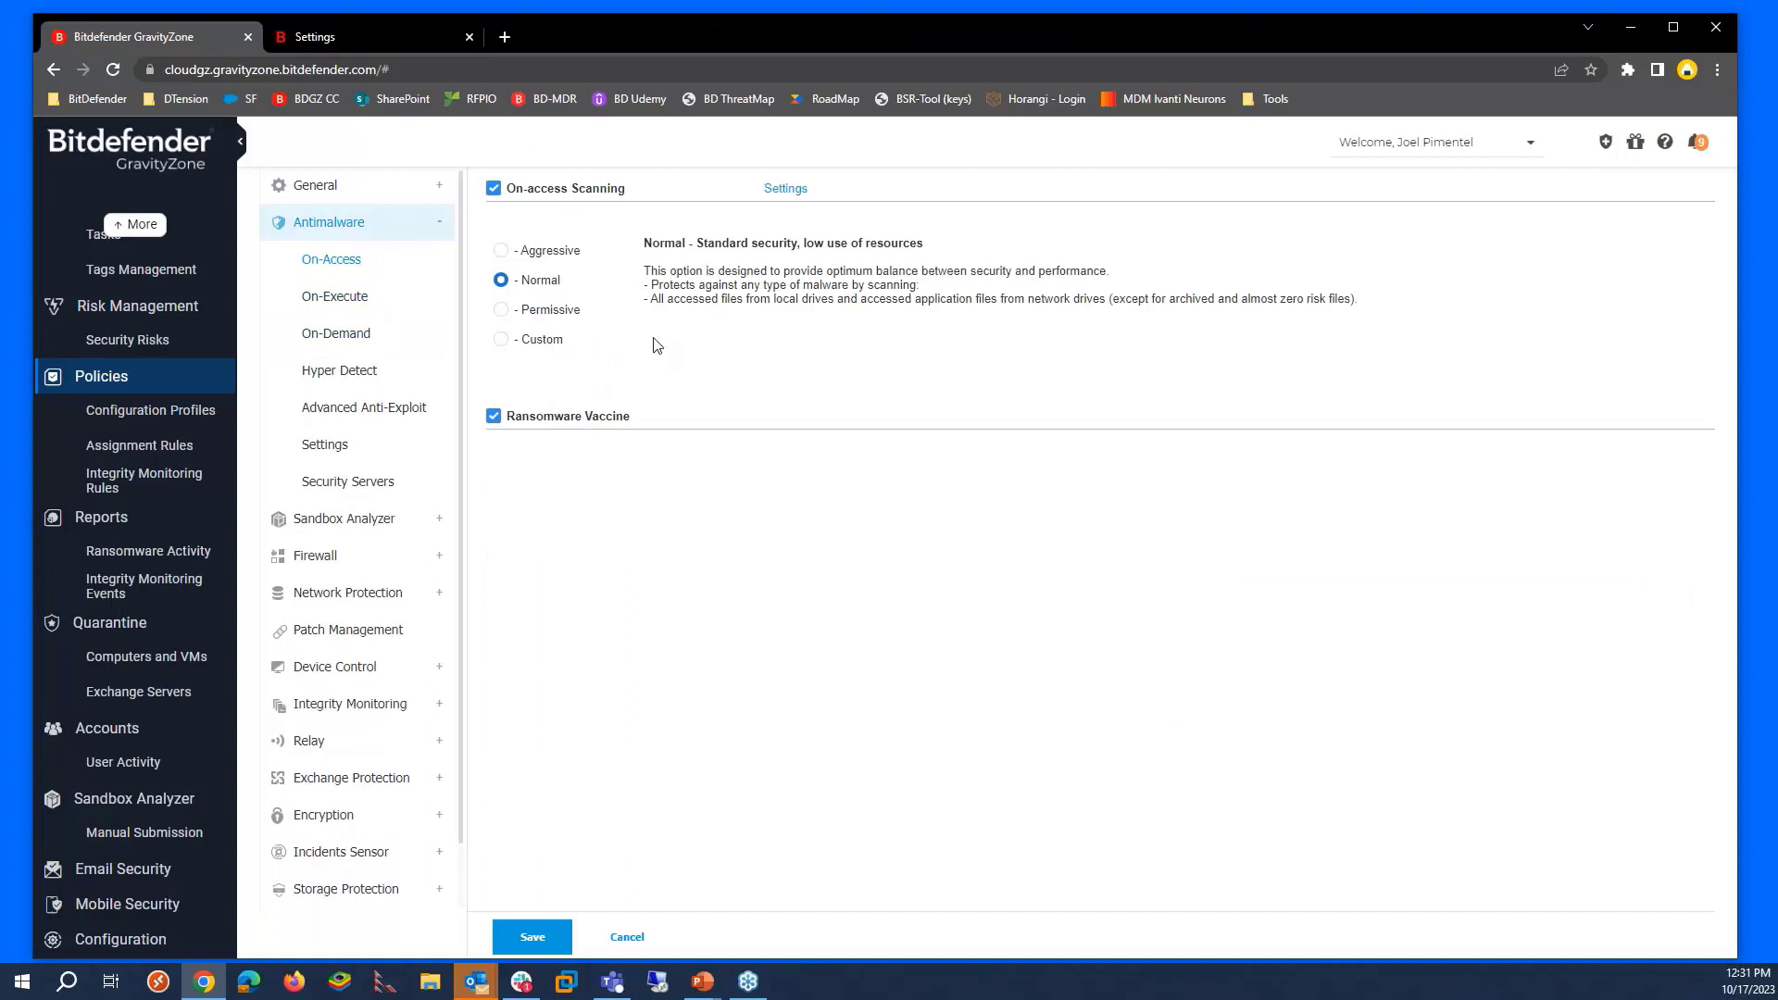
{"action": "left_click", "coordinate": [331, 294]}
{"action": "left_click", "coordinate": [494, 326]}
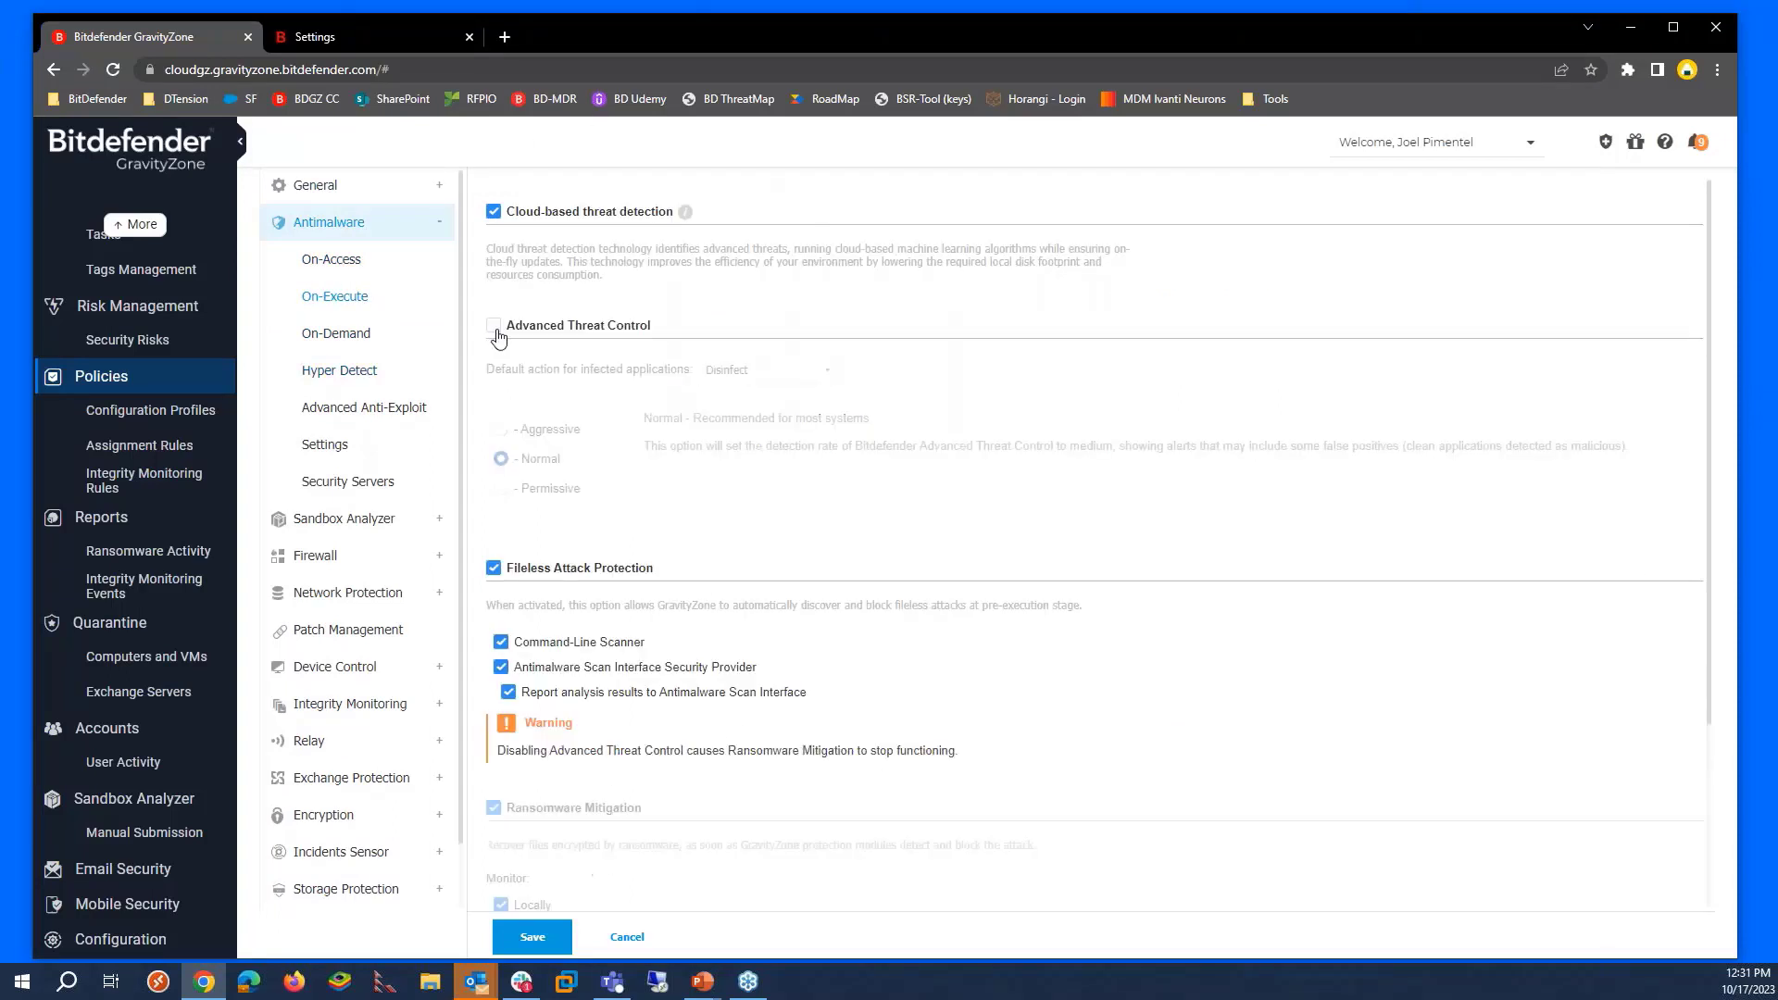
{"action": "left_click", "coordinate": [494, 568]}
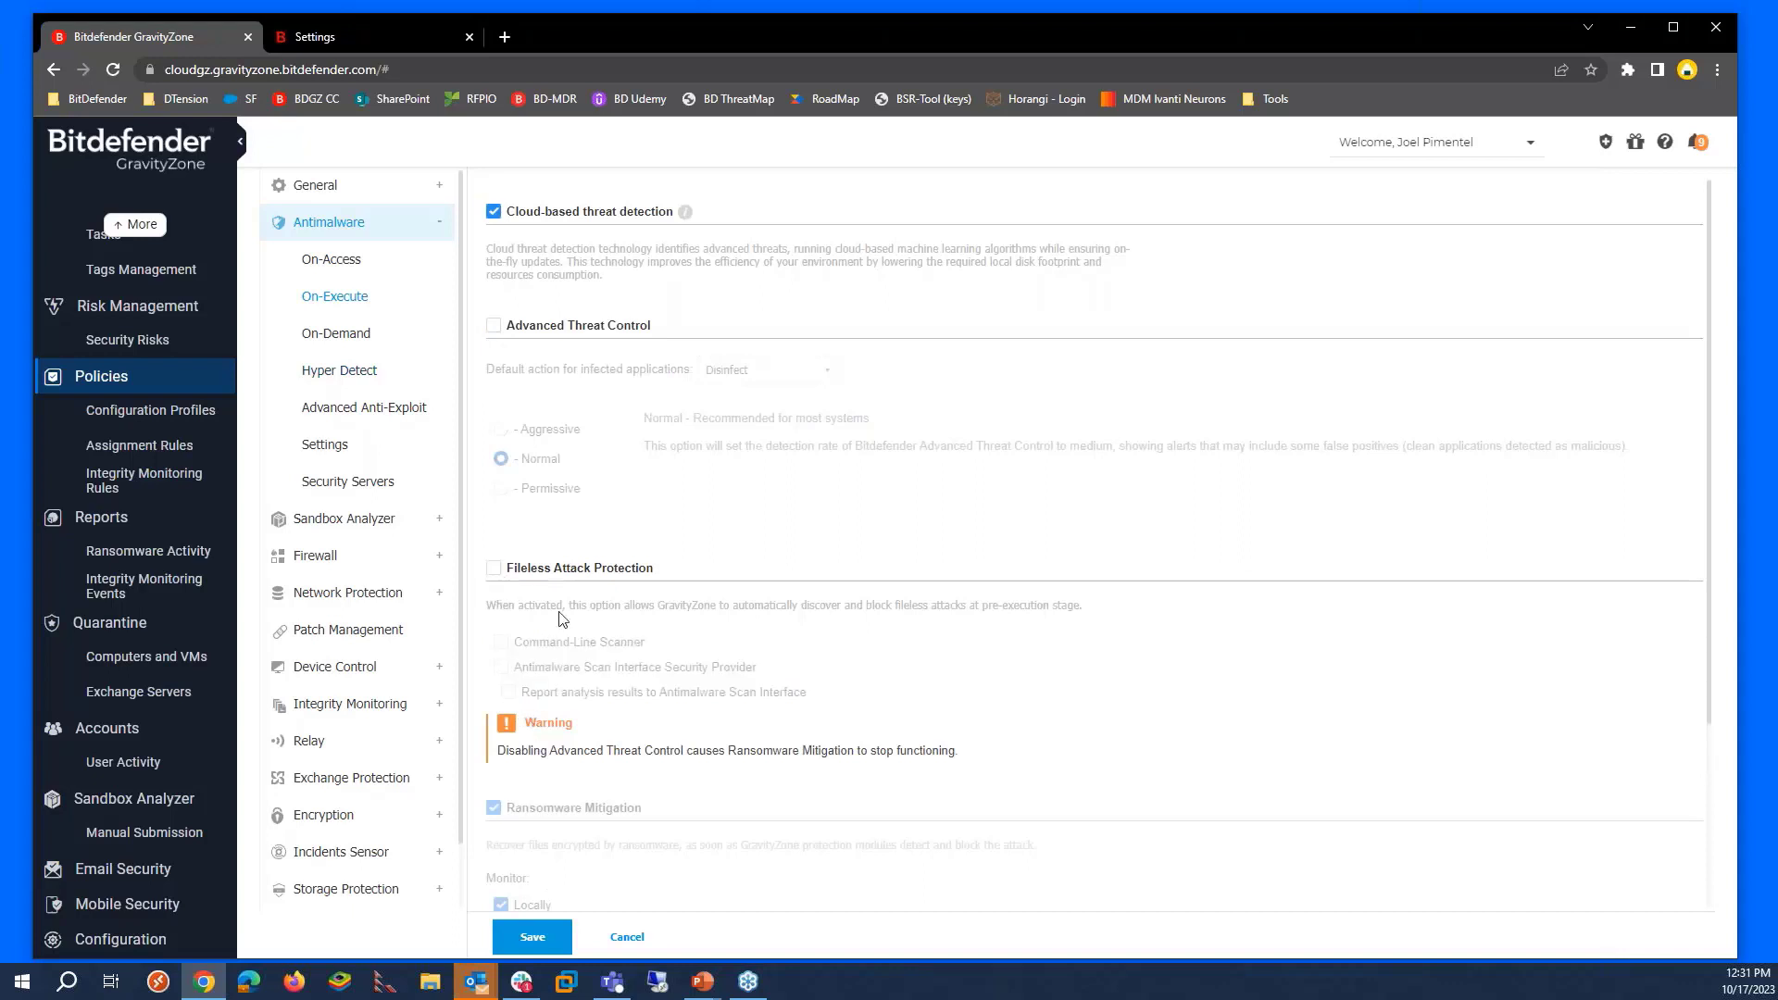
{"action": "scroll", "coordinate": [626, 626], "scroll_direction": "down", "scroll_amount": 3}
{"action": "scroll", "coordinate": [583, 763], "scroll_direction": "up", "scroll_amount": 3}
{"action": "left_click", "coordinate": [648, 954]}
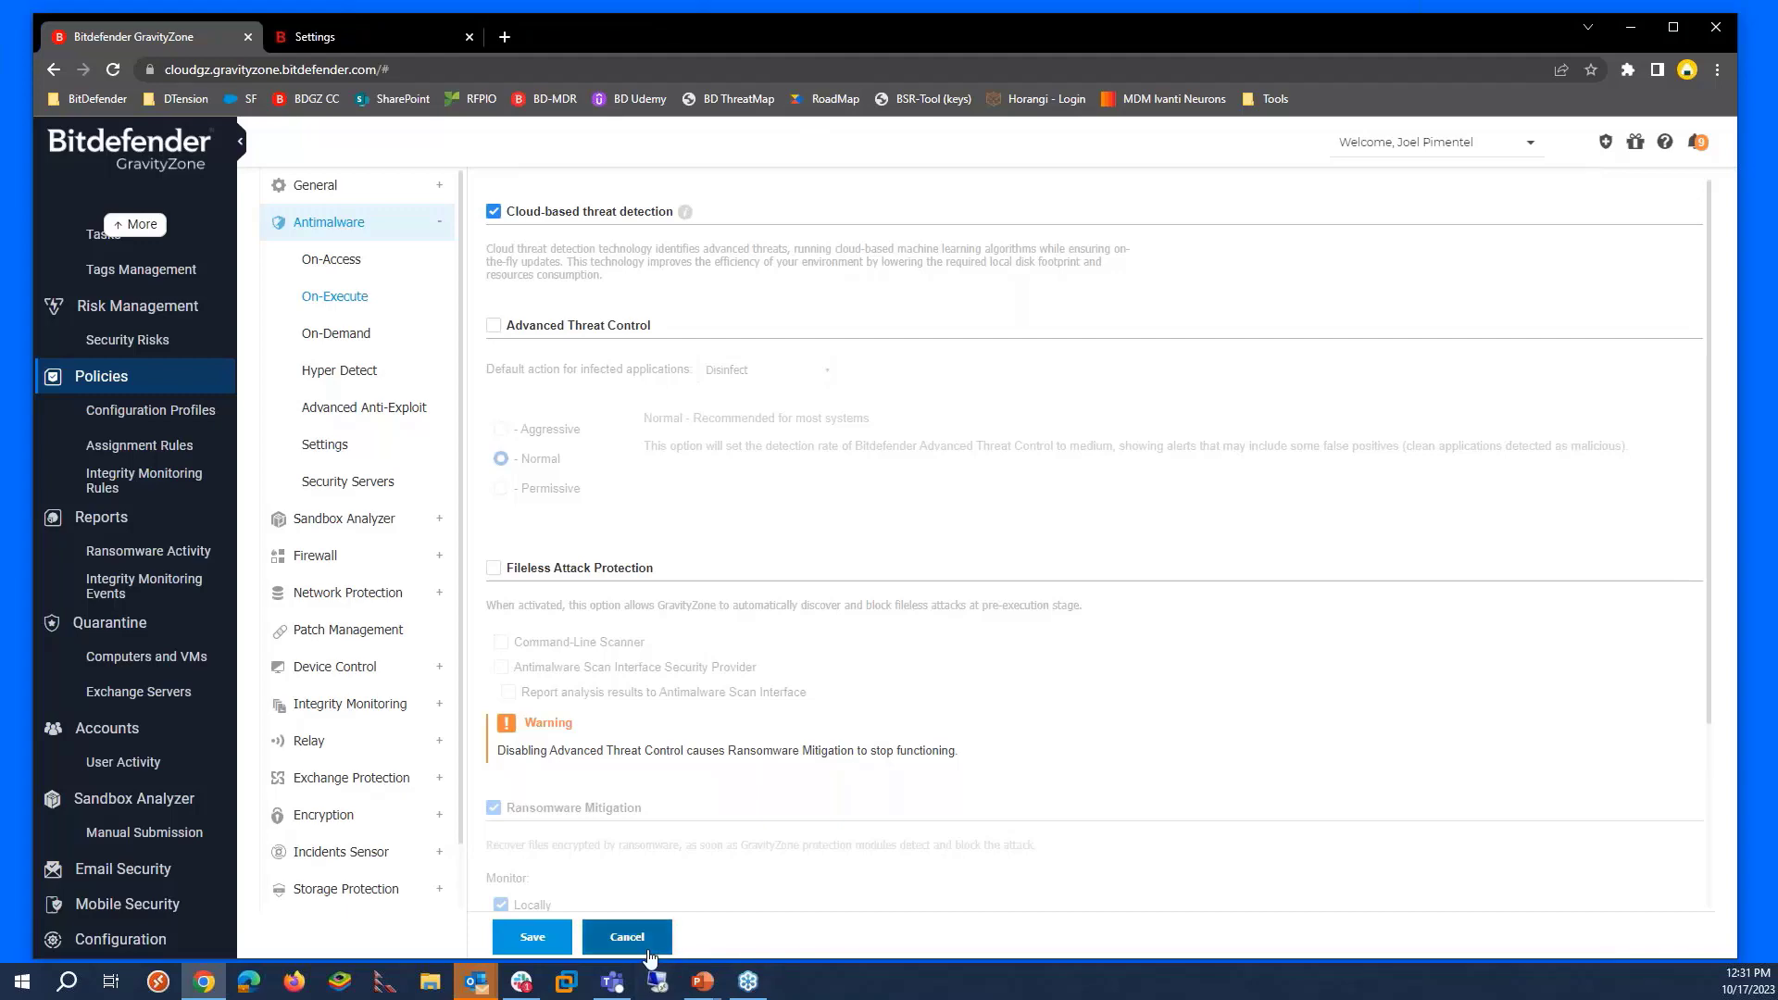